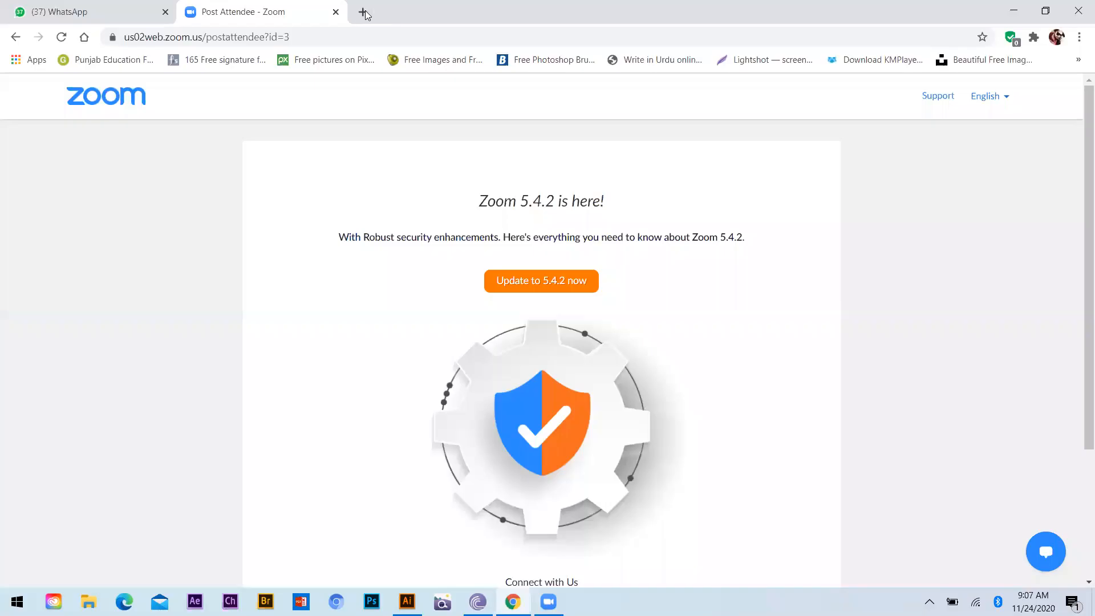
# Step: Open Pinterest in a new browser tab and search for "vector design"
pyautogui.click(363, 12)
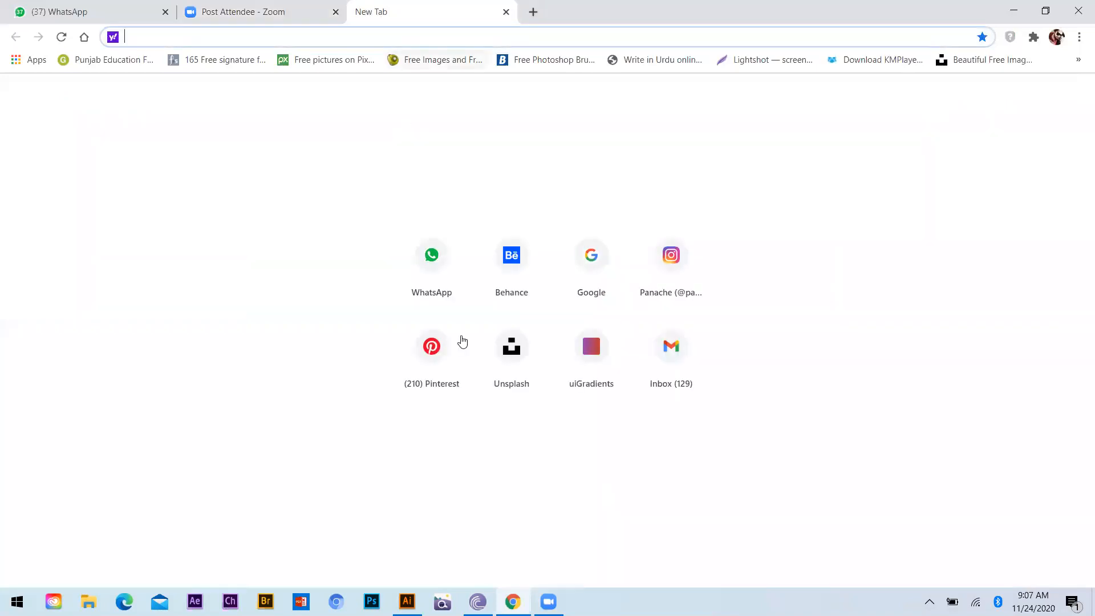
pyautogui.click(433, 346)
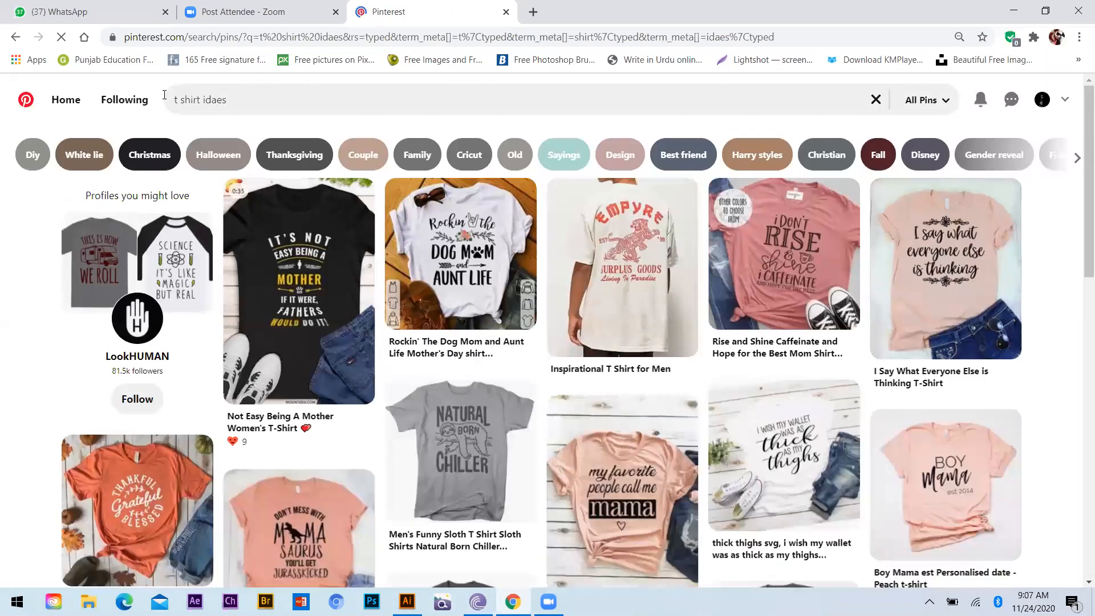
pyautogui.click(285, 102)
pyautogui.moveTo(284, 103); pyautogui.dragTo(137, 101)
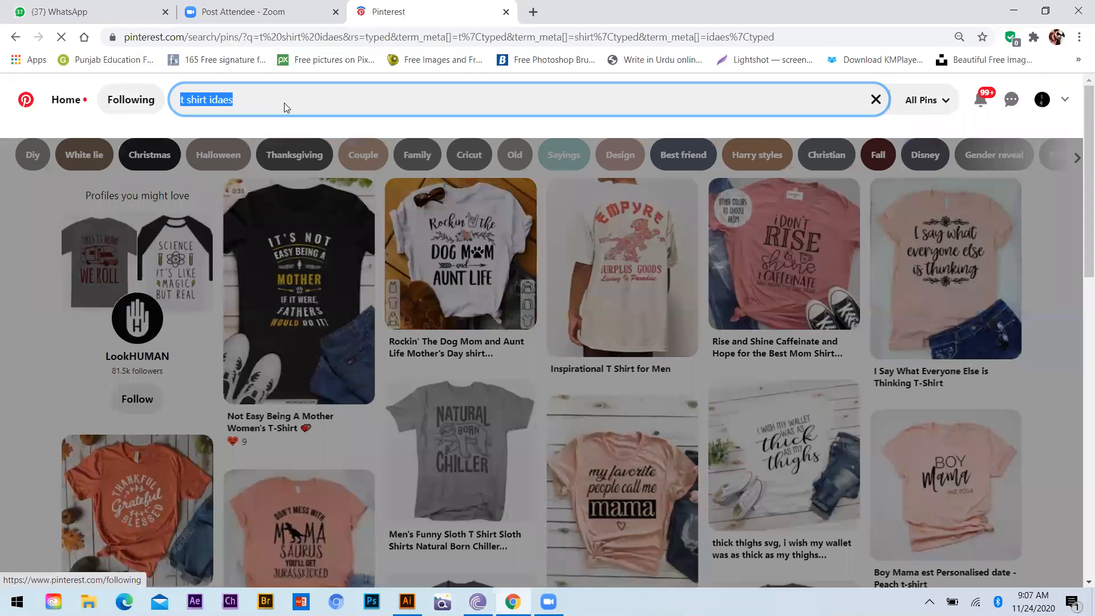
pyautogui.write('vector design')
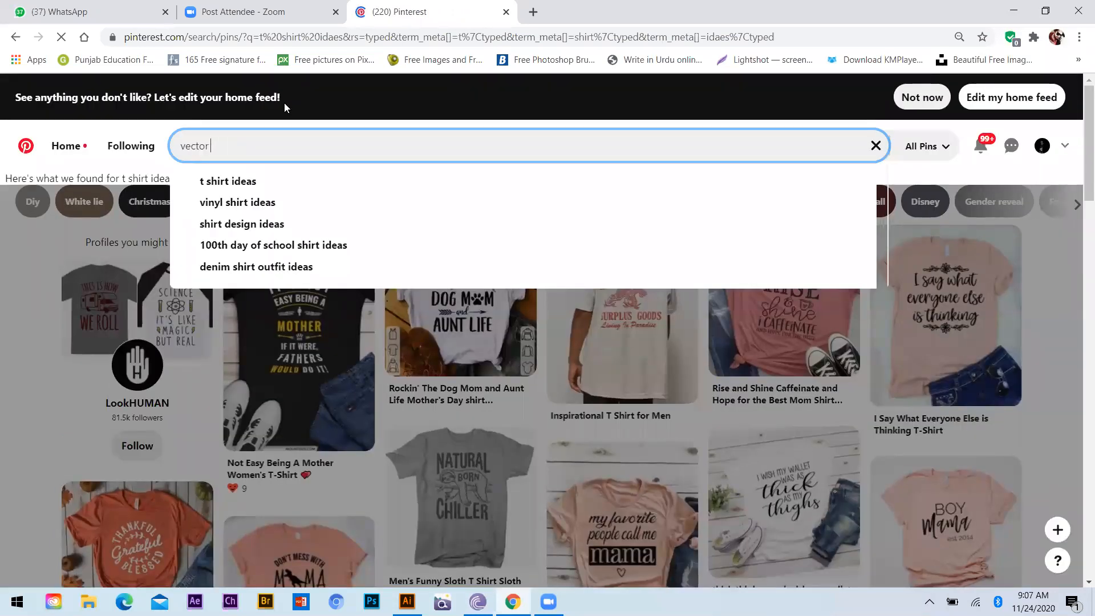
pyautogui.press('Return')
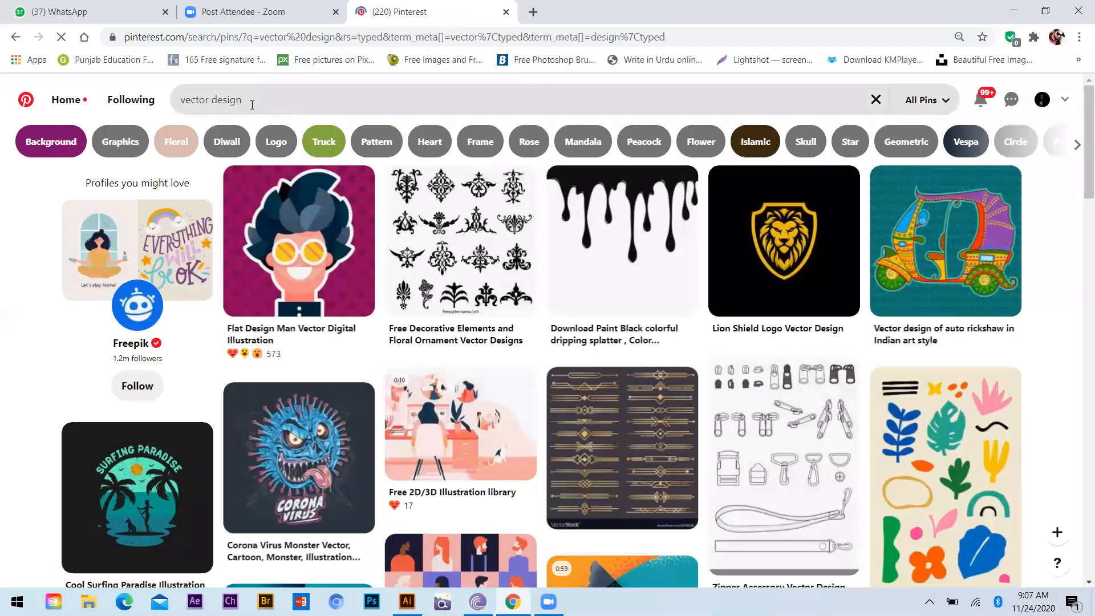
# Step: Refine the Pinterest search to "vector design logo"
pyautogui.scroll(-6, 252, 110)
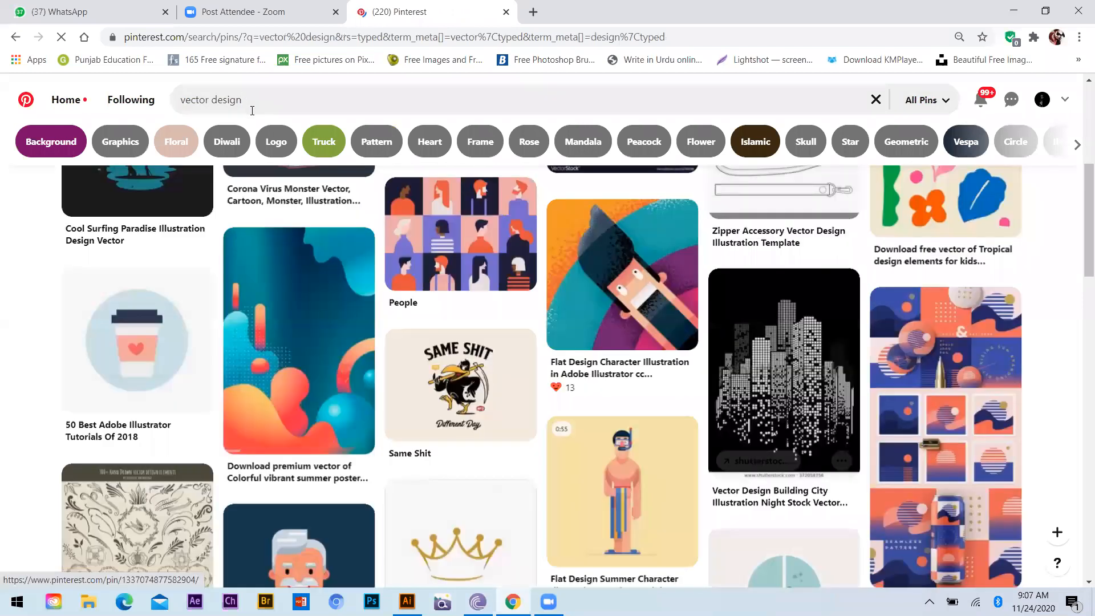
pyautogui.click(252, 110)
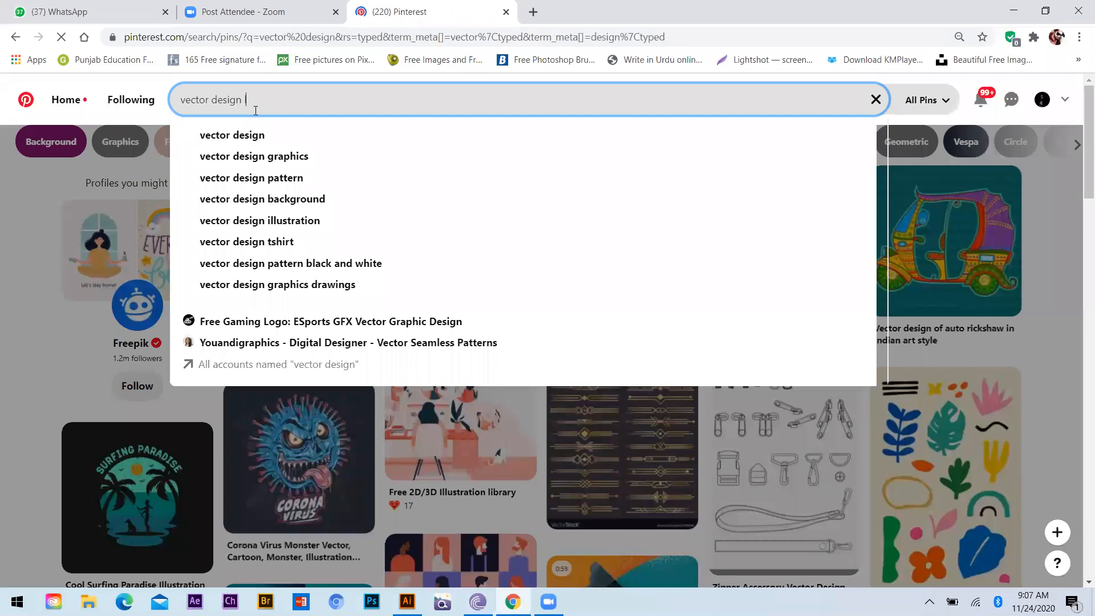
pyautogui.write('logo')
pyautogui.press('Return')
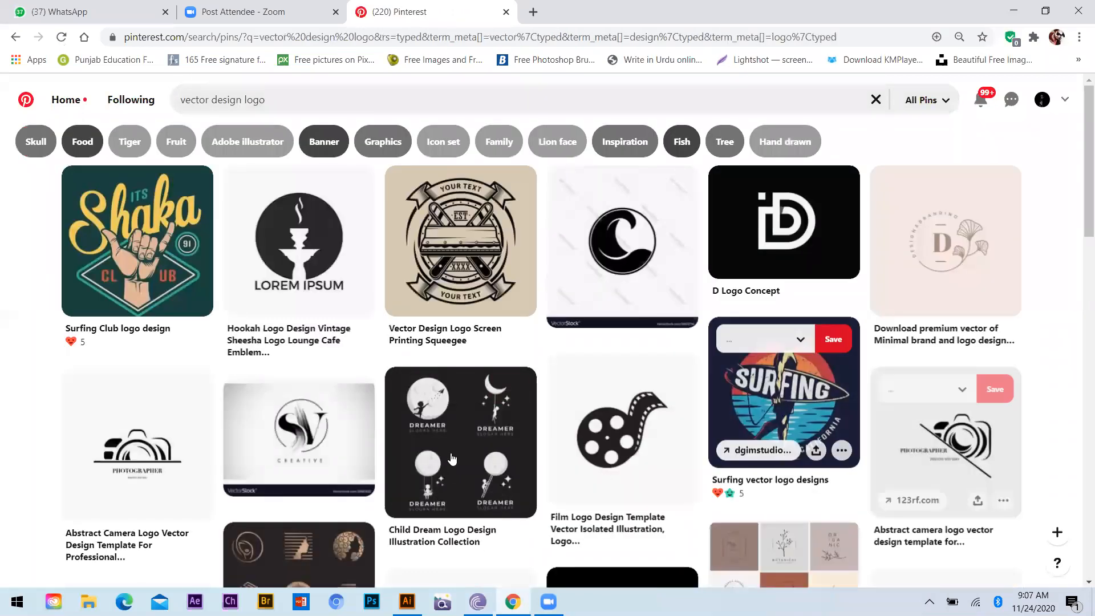
# Step: Browse the logo search results for a vector design to use as a reference
pyautogui.scroll(-5, 621, 449)
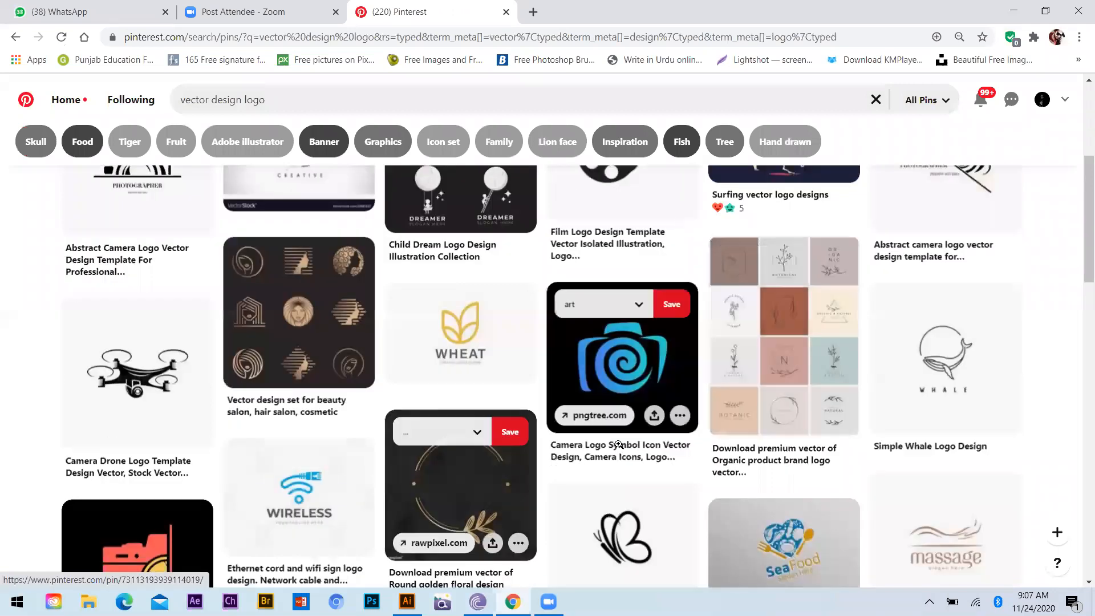
pyautogui.scroll(-5, 615, 440)
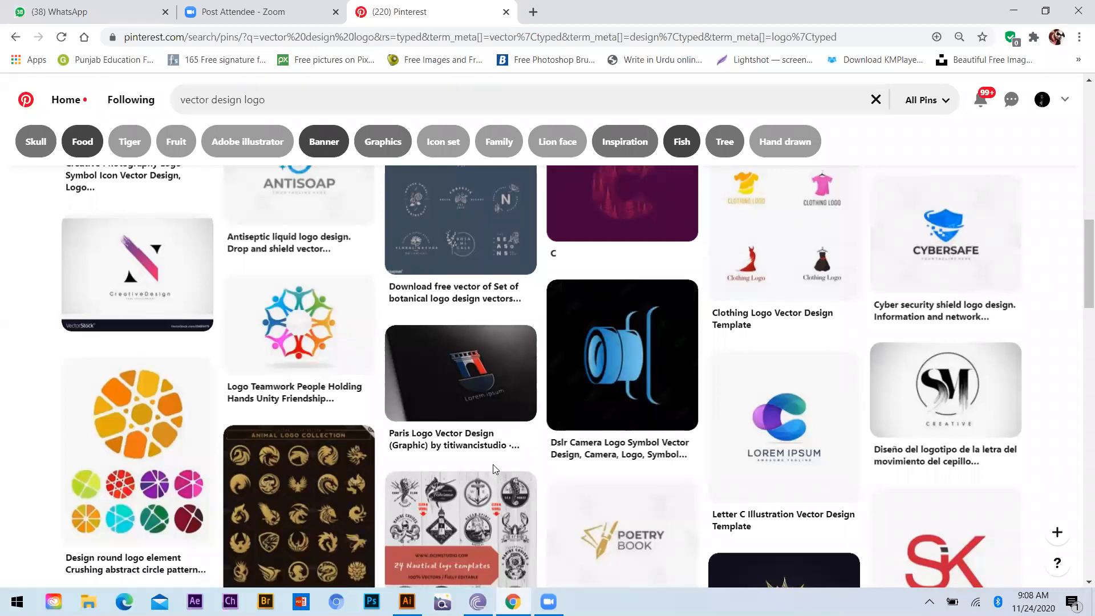
pyautogui.moveTo(655, 340)
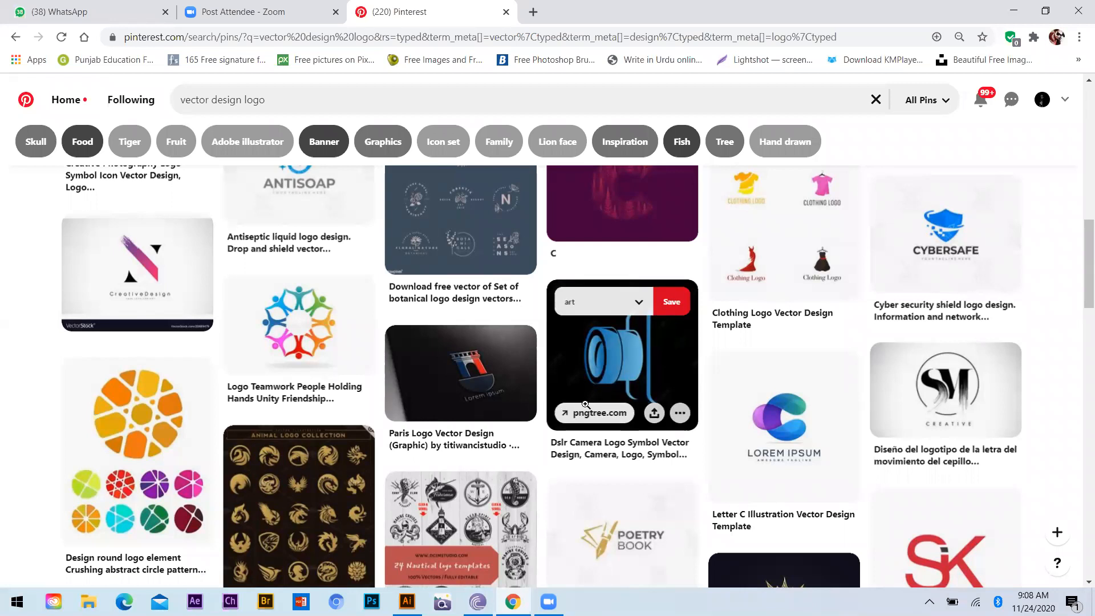
pyautogui.scroll(-3, 571, 392)
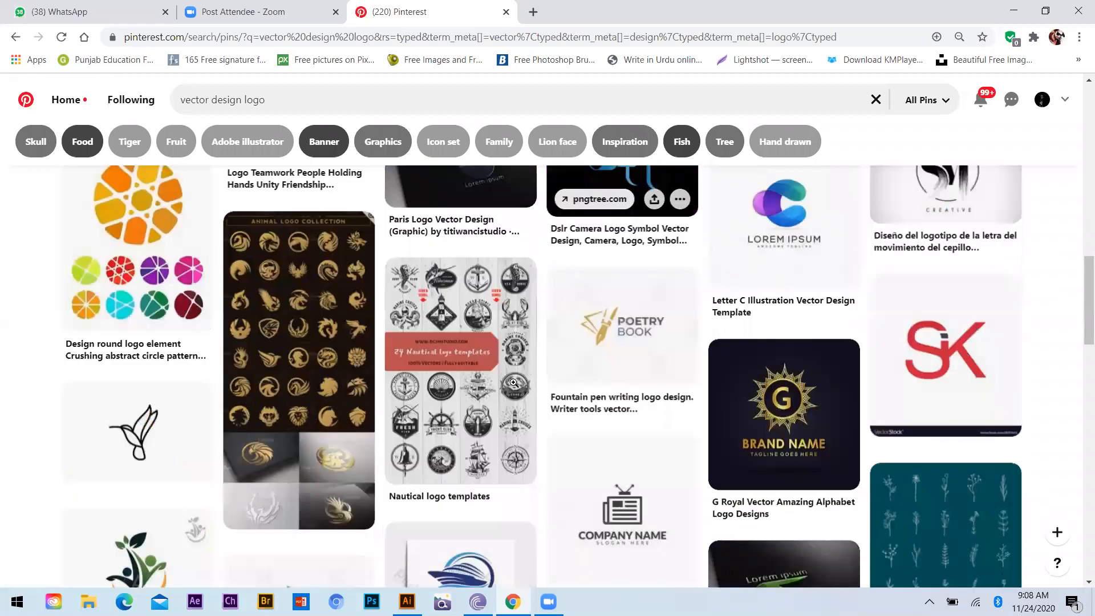
pyautogui.scroll(-5, 571, 383)
pyautogui.moveTo(627, 378)
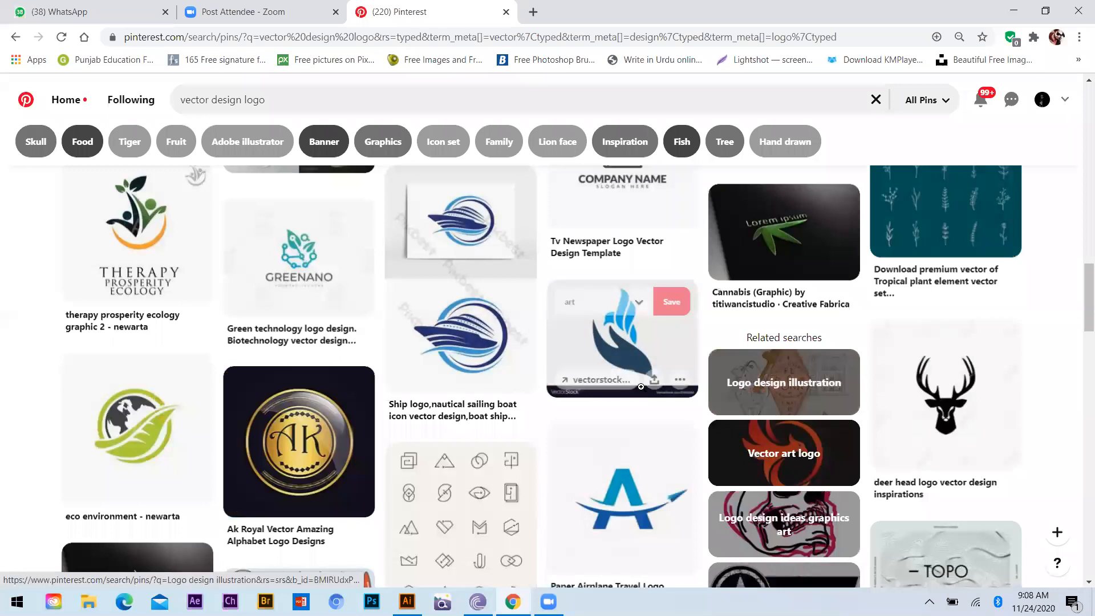
pyautogui.scroll(-2, 558, 382)
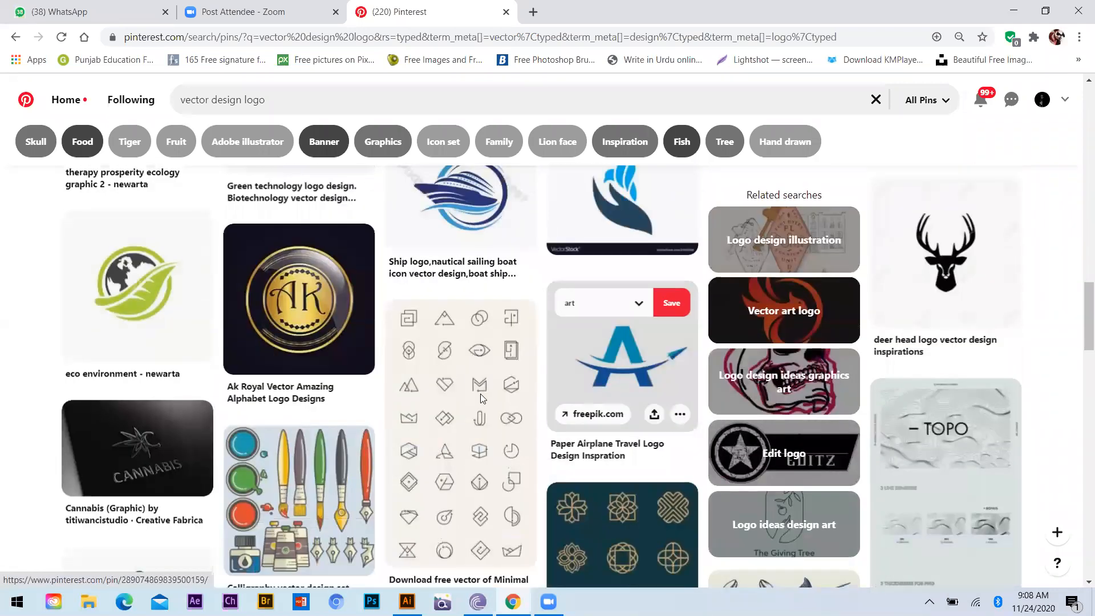
pyautogui.scroll(-3, 481, 397)
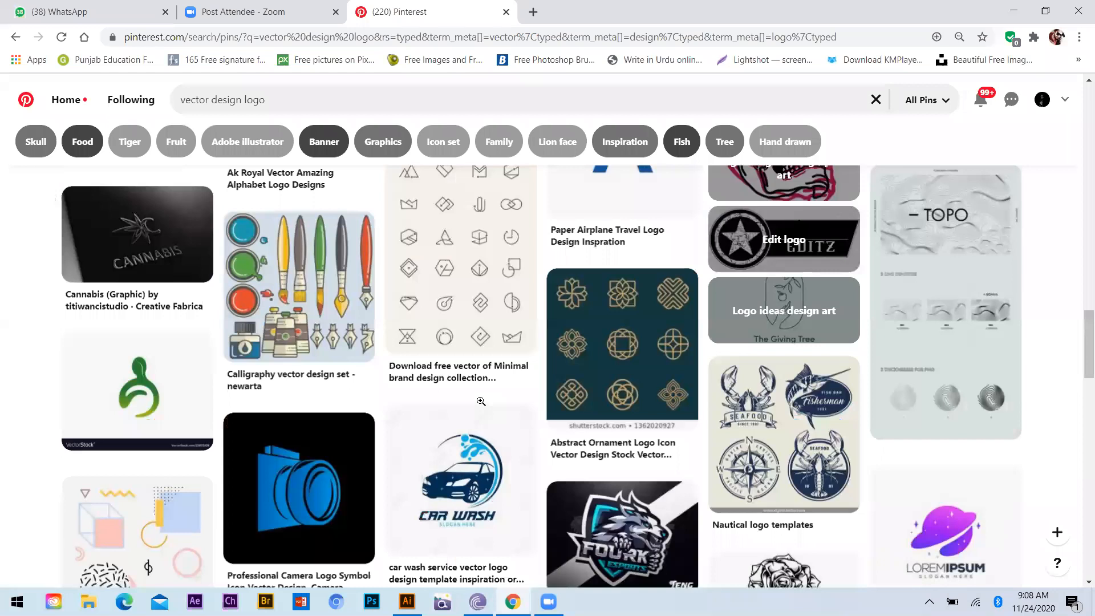
pyautogui.scroll(-2, 455, 413)
pyautogui.scroll(-2, 457, 351)
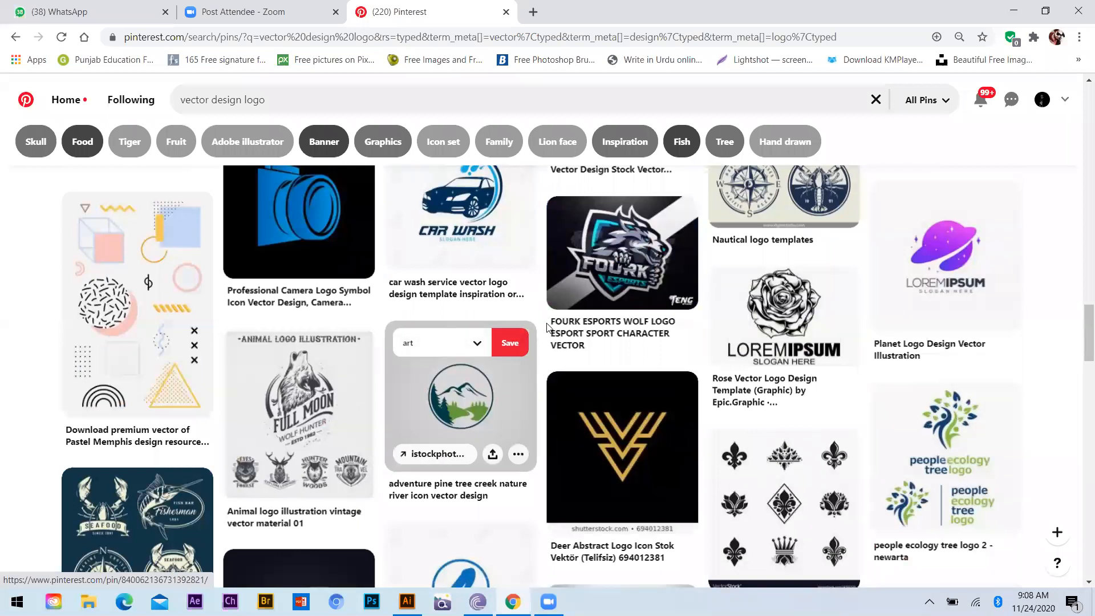
pyautogui.scroll(-15, 547, 327)
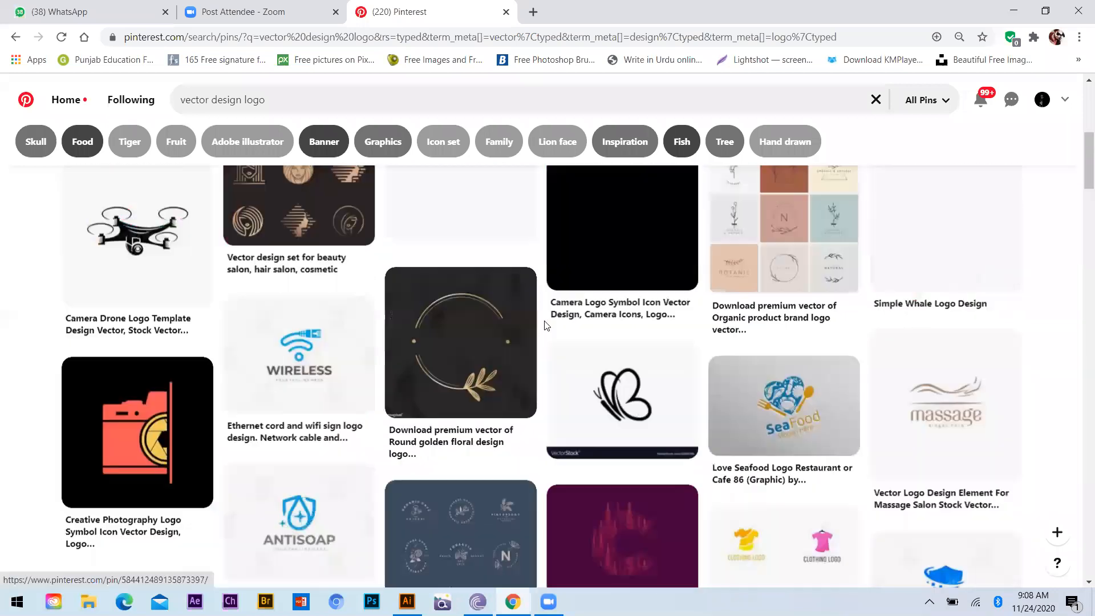
pyautogui.scroll(5, 771, 357)
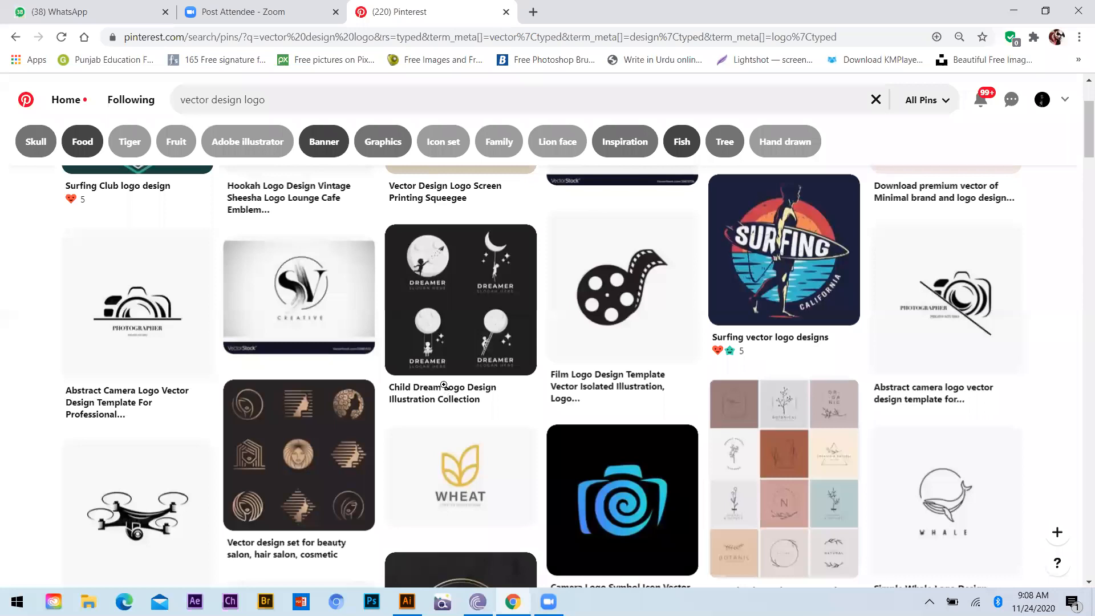
pyautogui.scroll(-5, 363, 456)
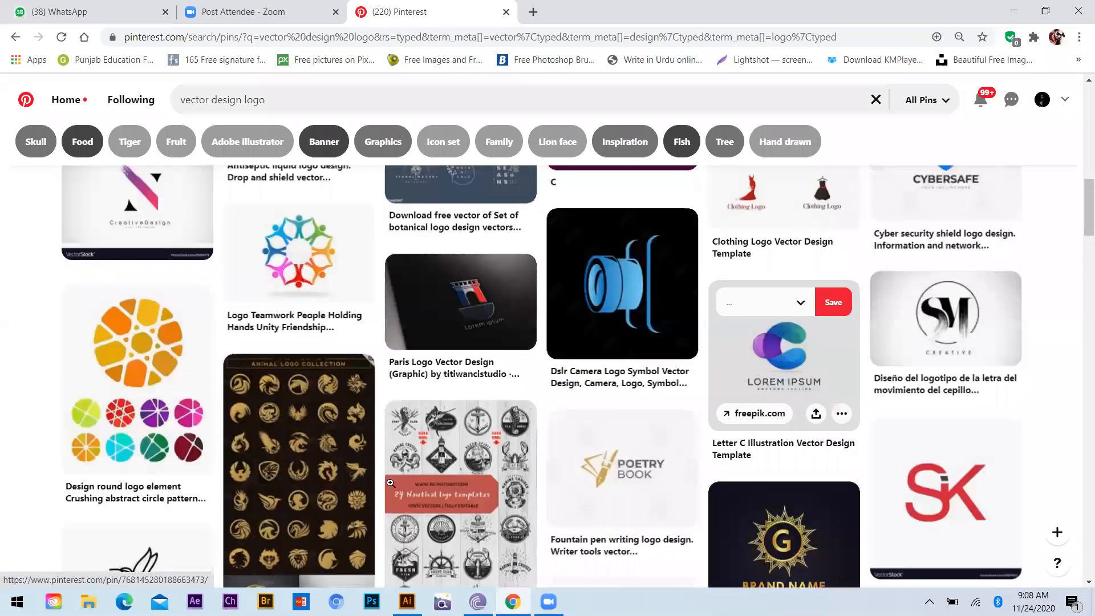
pyautogui.scroll(-5, 391, 483)
pyautogui.scroll(-3, 216, 502)
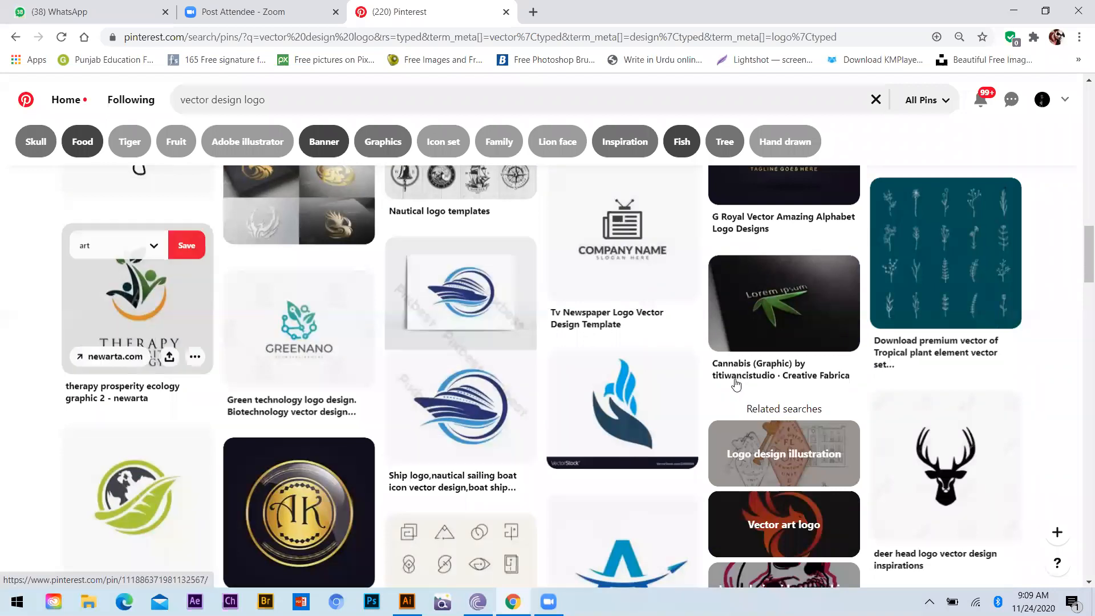
pyautogui.scroll(-3, 717, 385)
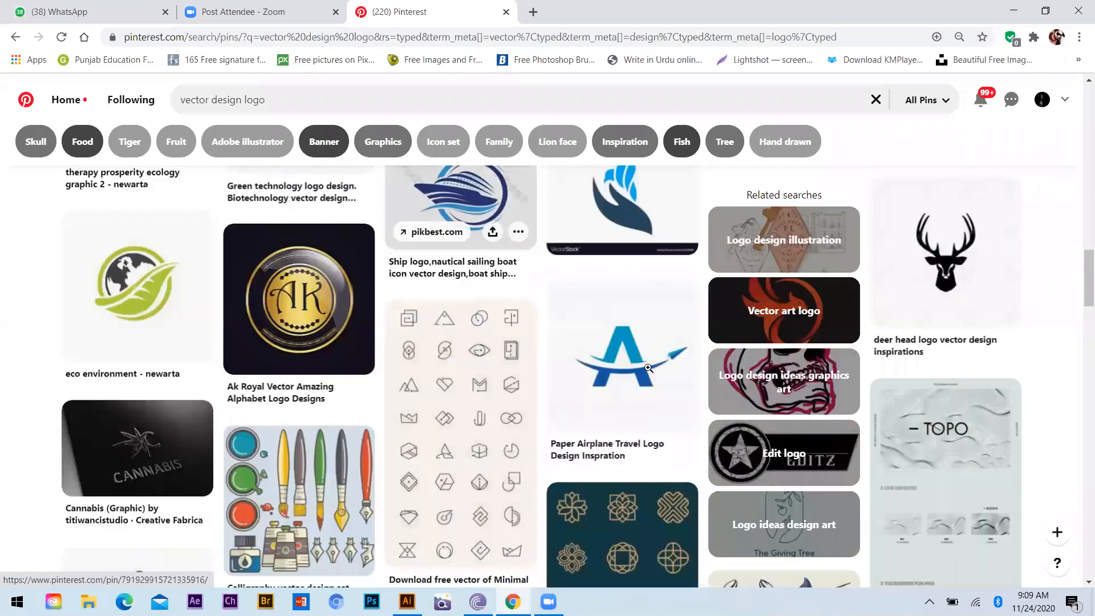
pyautogui.scroll(-4, 645, 376)
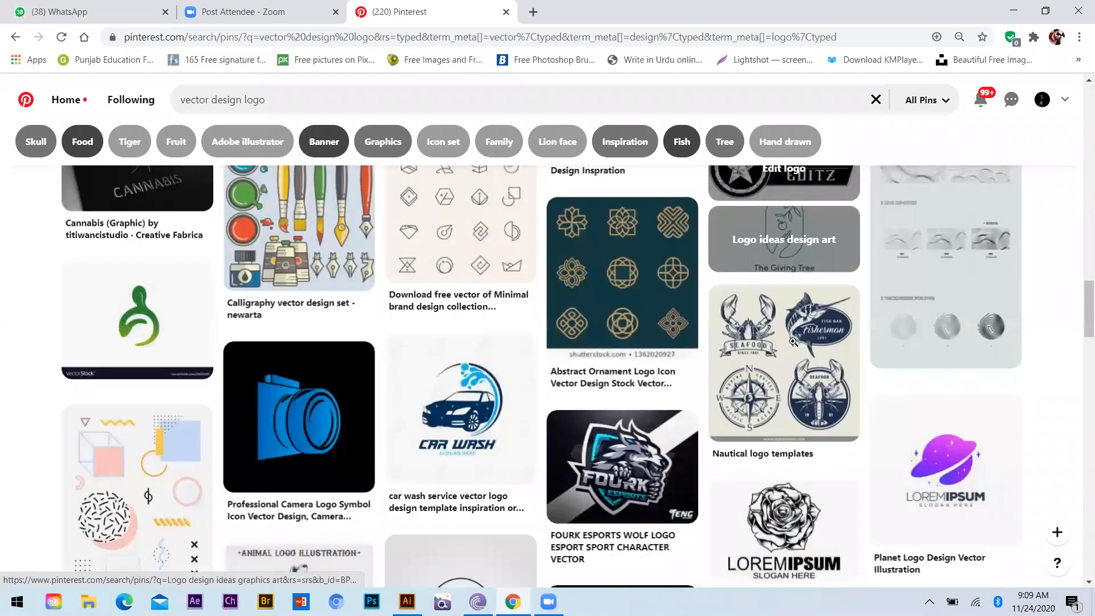
pyautogui.scroll(3, 794, 341)
pyautogui.scroll(-3, 484, 419)
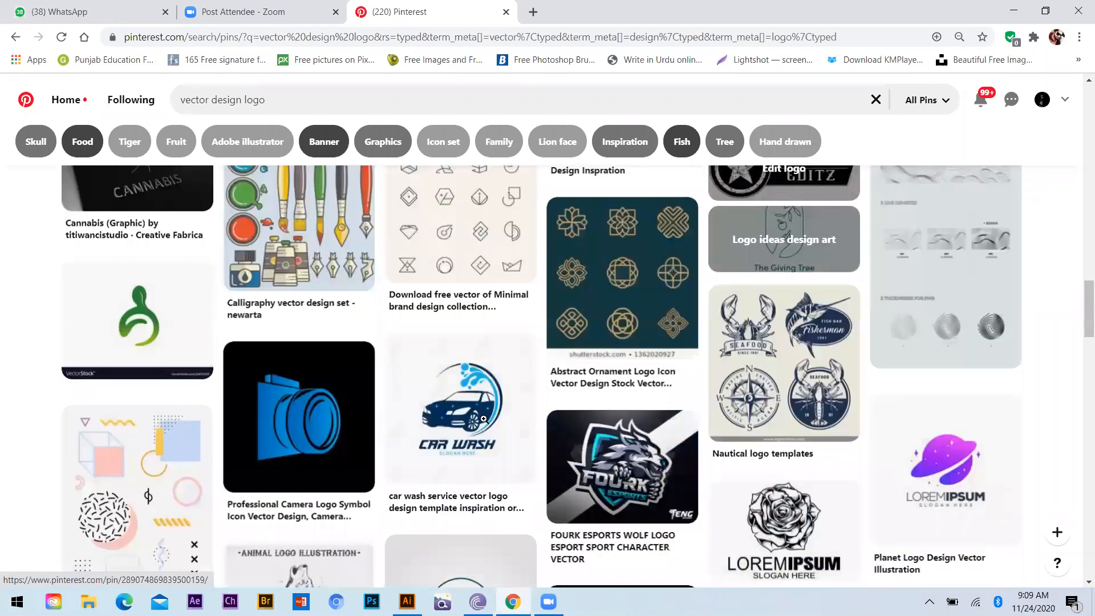
pyautogui.scroll(-4, 483, 417)
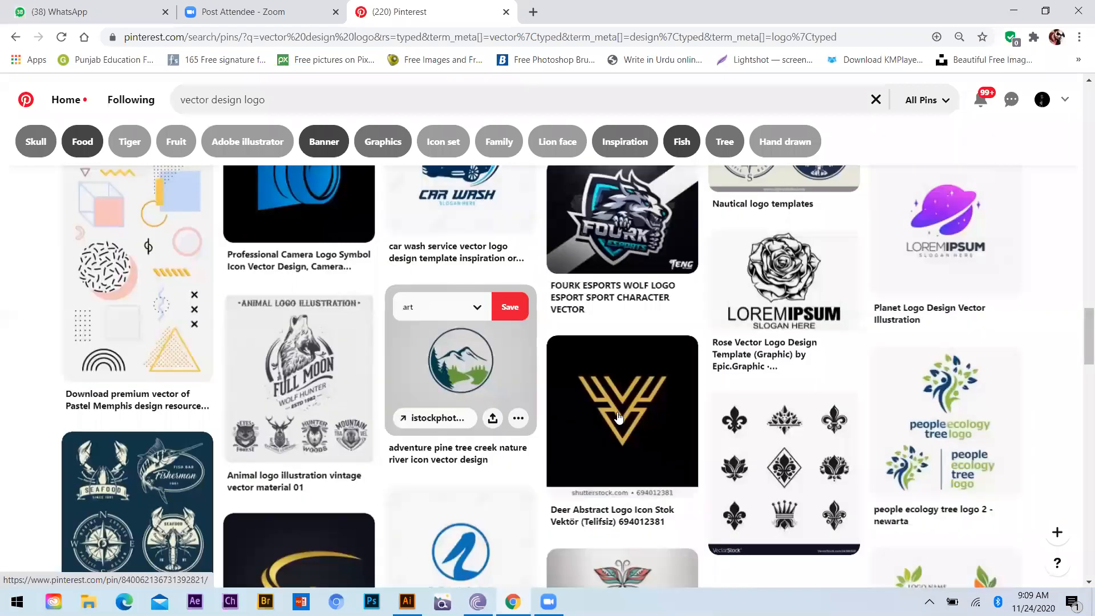
pyautogui.scroll(-5, 627, 392)
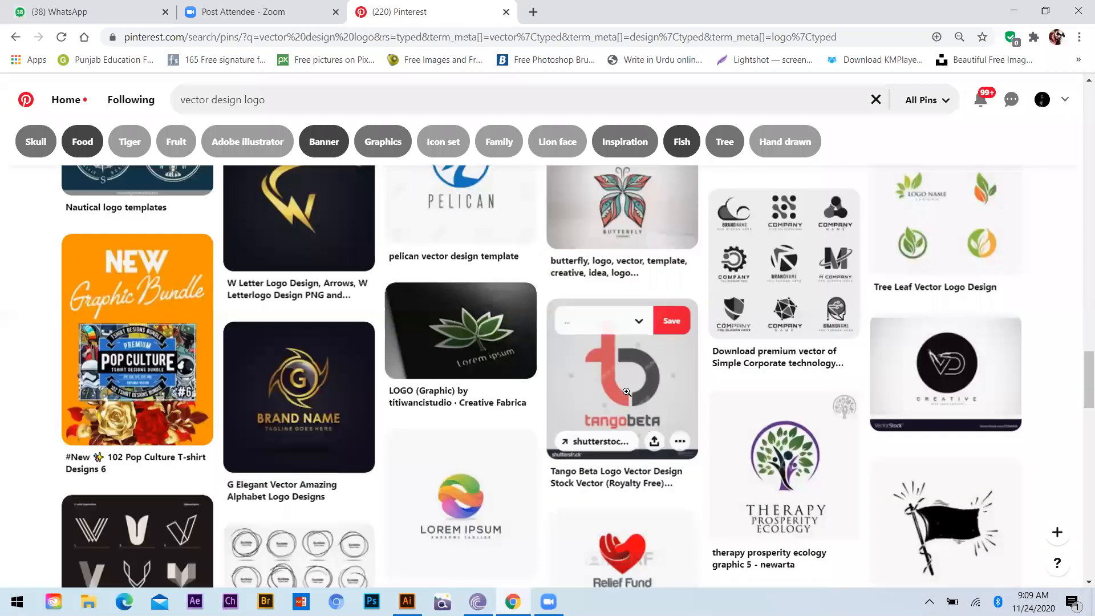
pyautogui.scroll(-5, 625, 393)
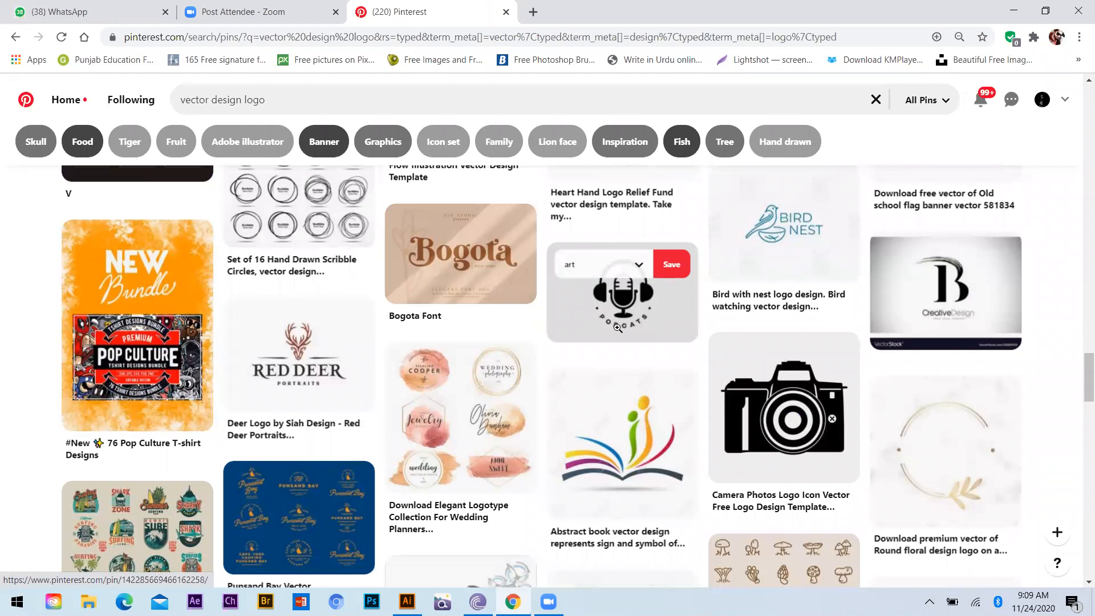
pyautogui.scroll(-4, 618, 327)
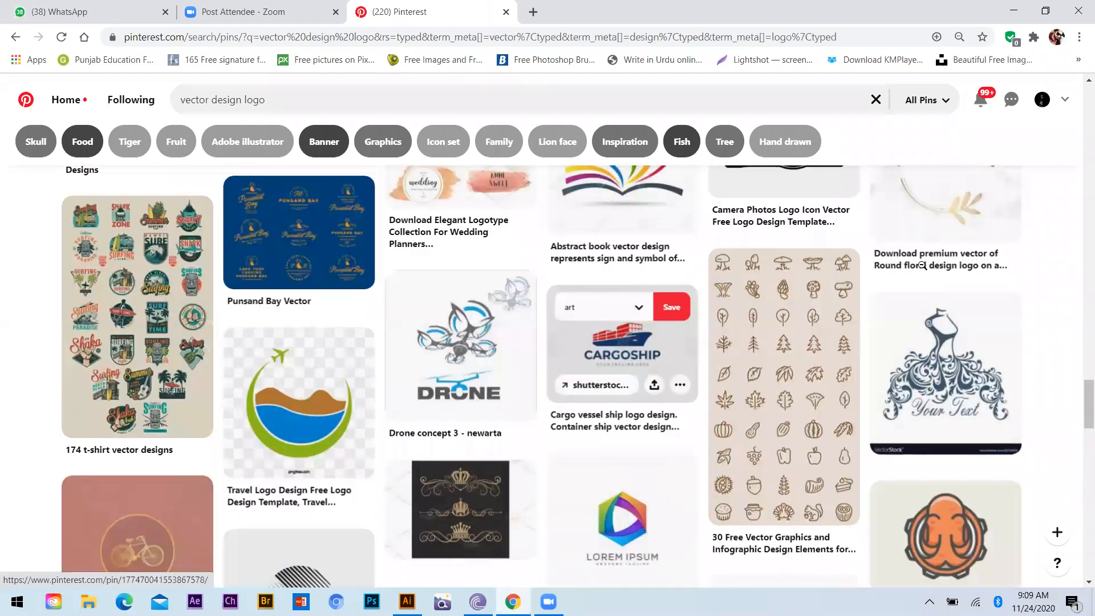
pyautogui.scroll(-4, 346, 330)
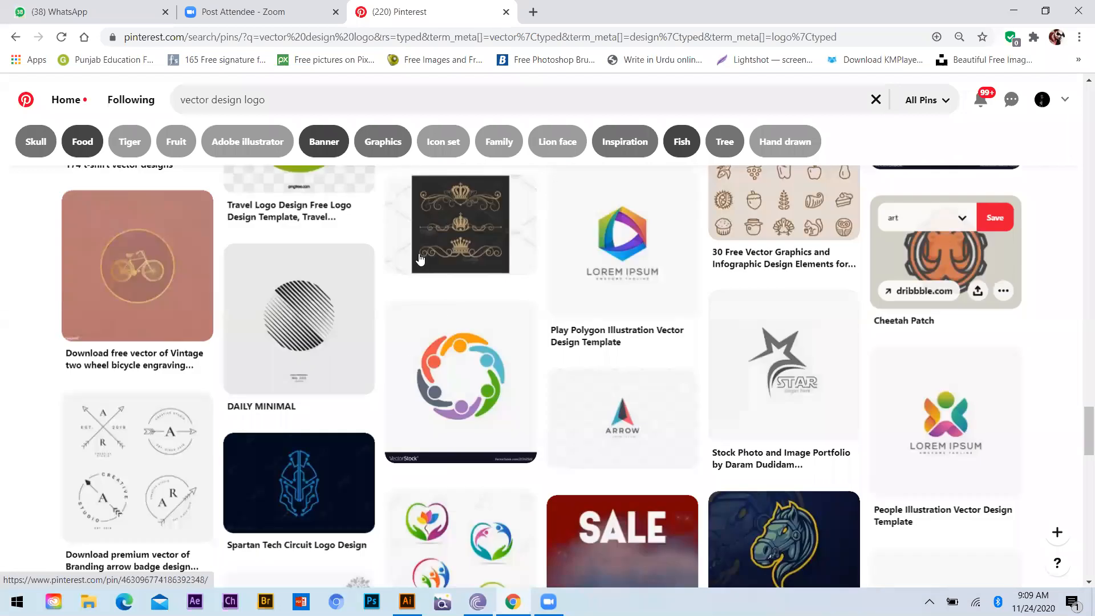
# Step: View the Cheetah Patch pin from Dribbble, and open the Curious Frog pin from its similar designs
pyautogui.click(420, 260)
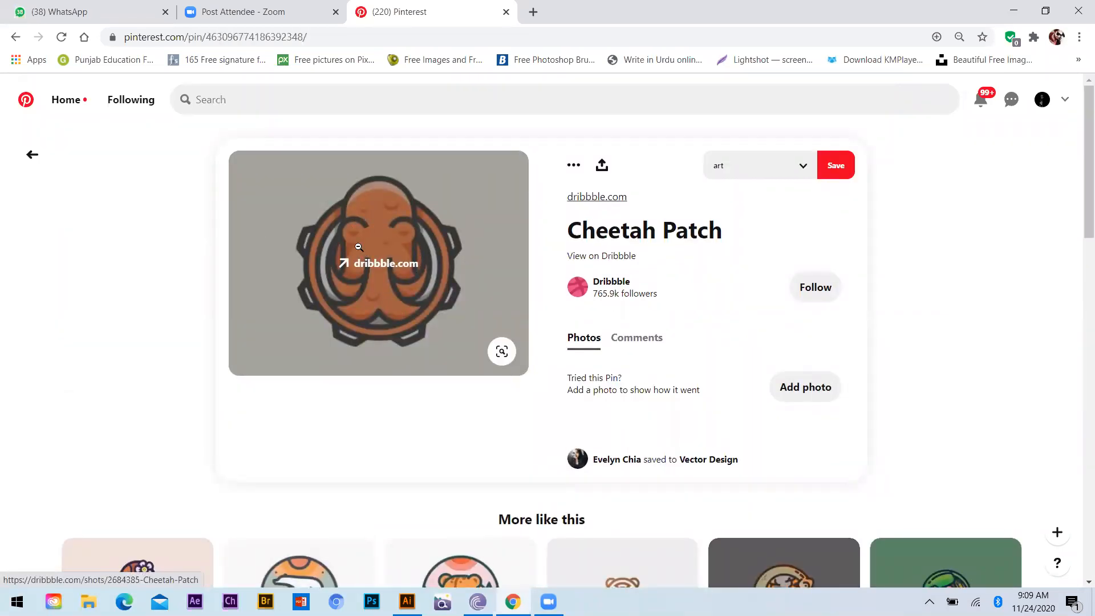
pyautogui.hotkey('alt', 'Left')
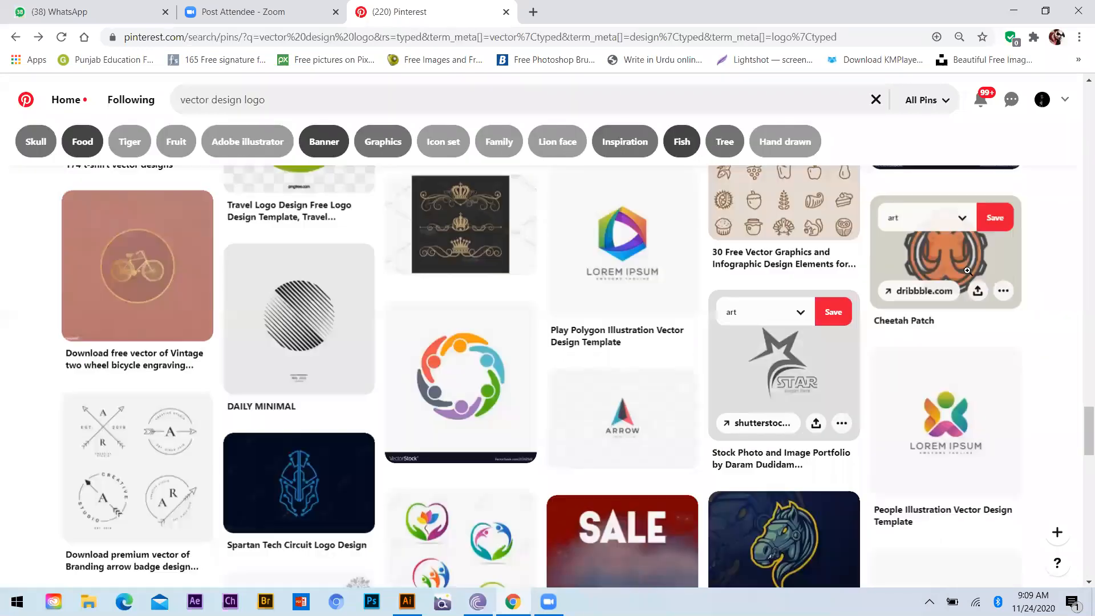
pyautogui.hotkey('alt', 'Right')
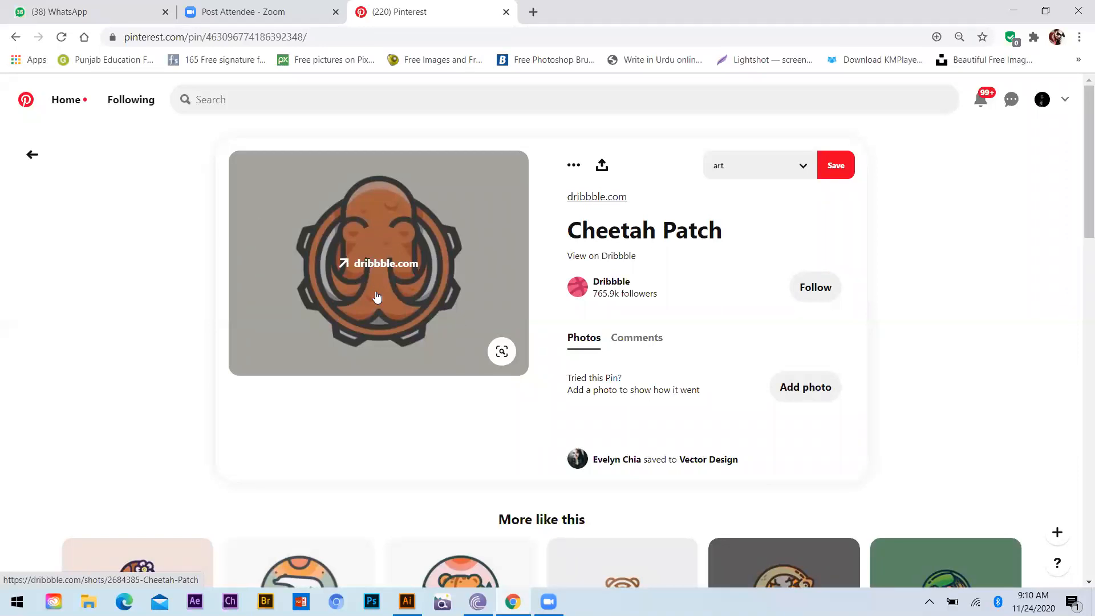
pyautogui.scroll(-5, 510, 451)
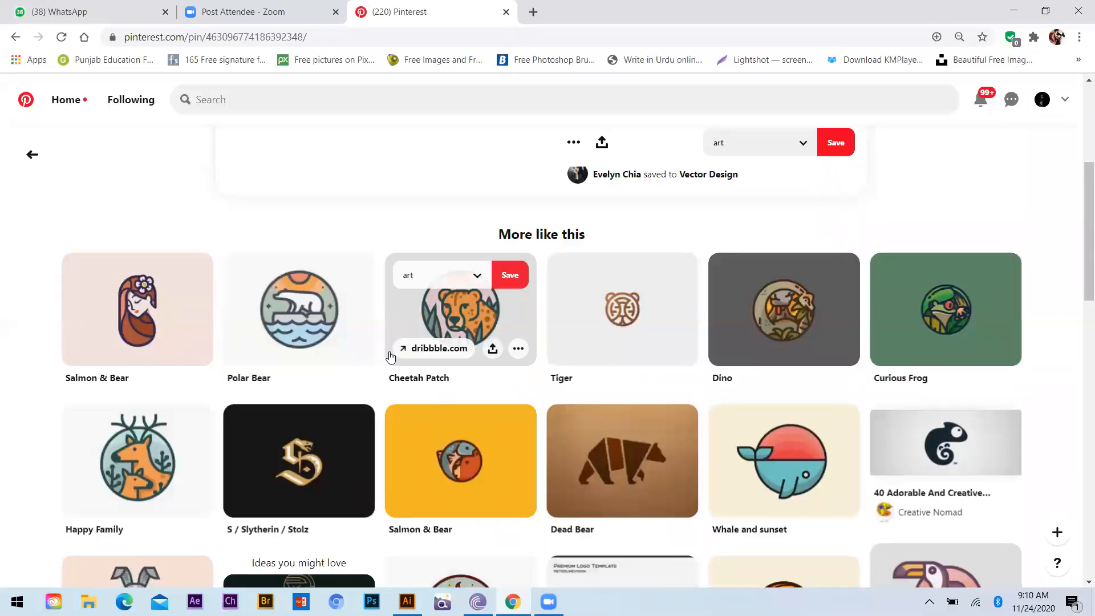
pyautogui.click(970, 319)
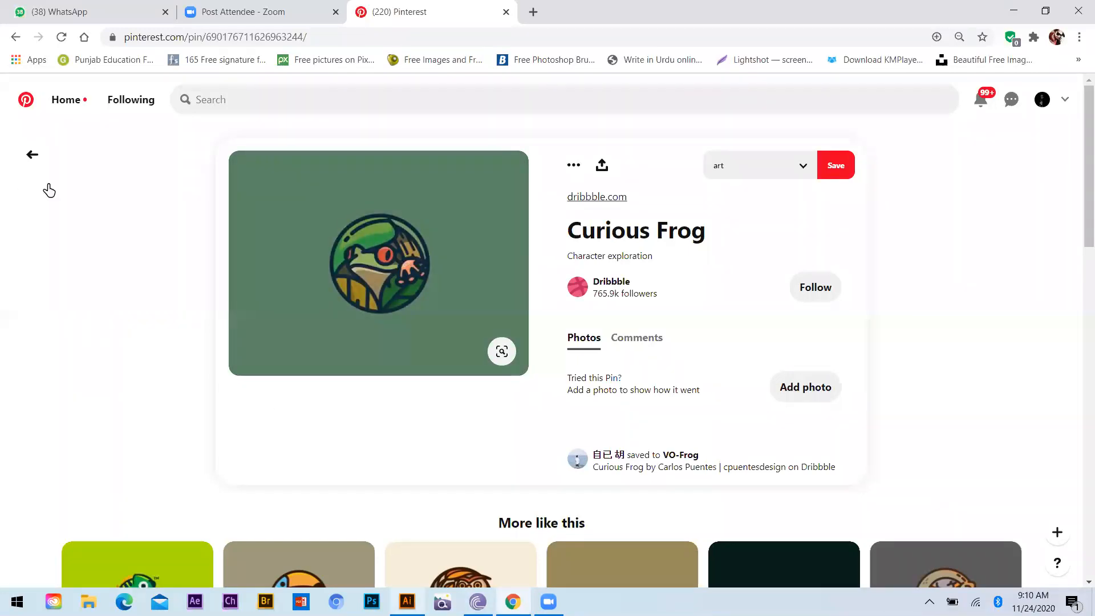
# Step: Switch to Illustrator and create a new 1080 x 1080 pt document from a recent custom preset
pyautogui.hotkey('alt', 'Tab')
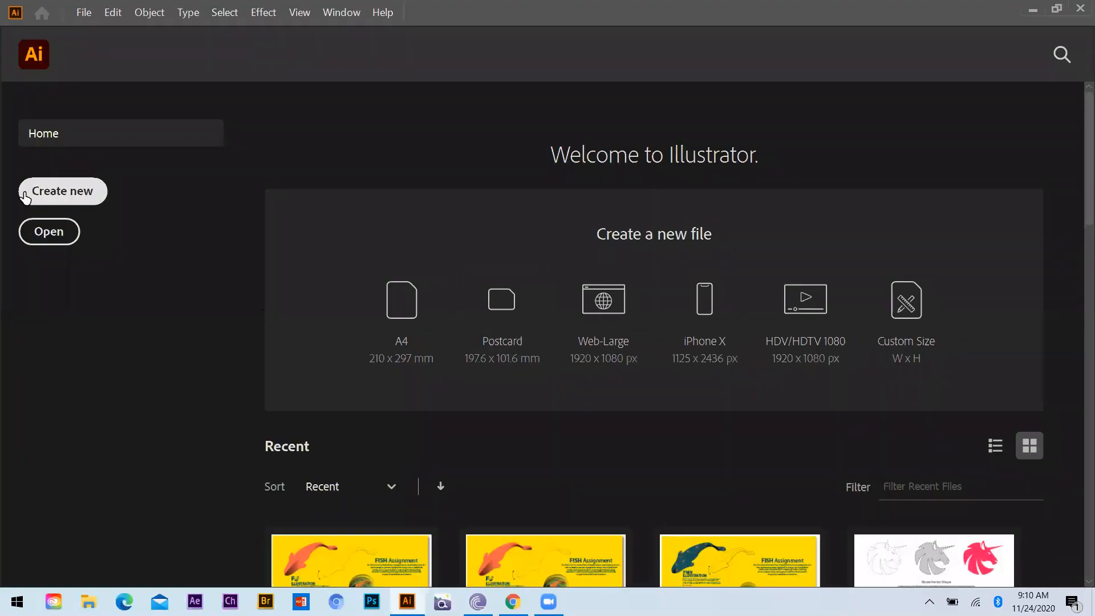
pyautogui.click(31, 195)
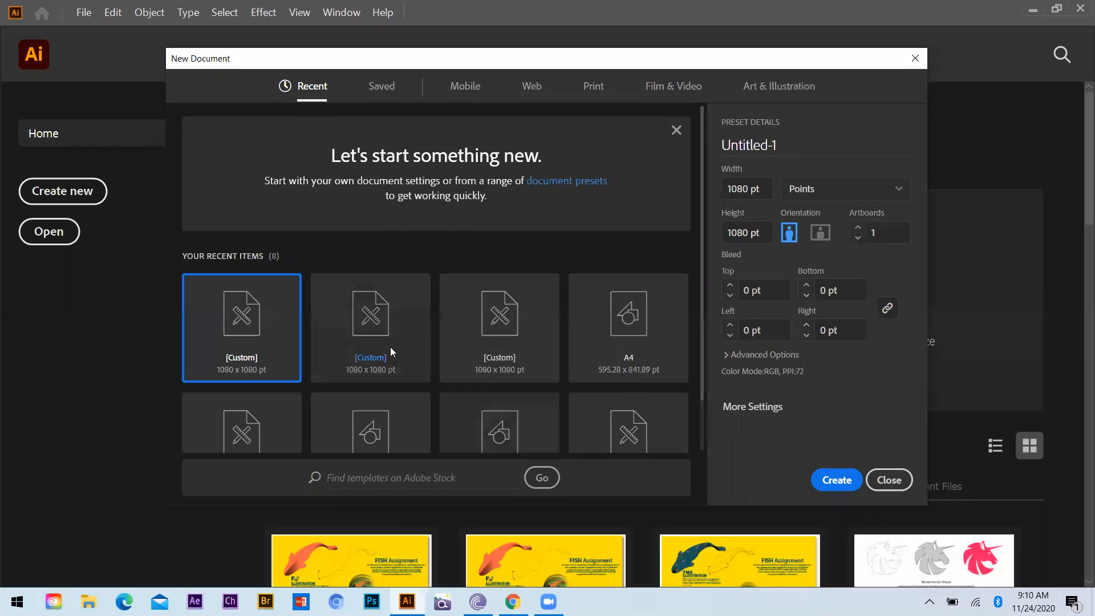
pyautogui.click(391, 347)
pyautogui.click(830, 483)
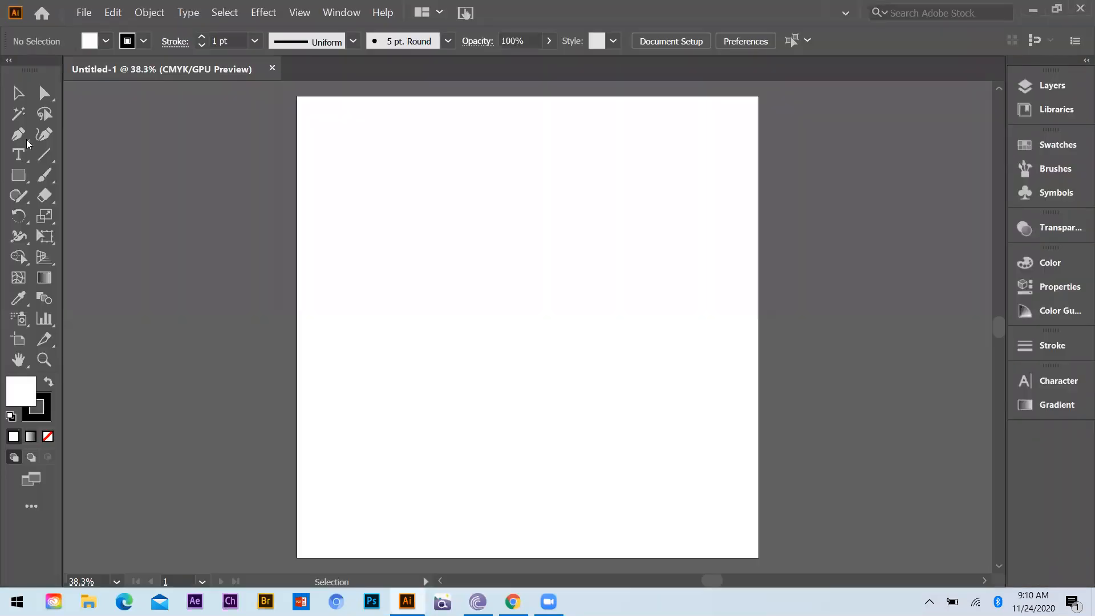
# Step: Draw a closed axe-blade shape with the Pen tool, with an arched top, inward-curving sides and a straight slanted base, about 350 pt between the right corners
pyautogui.click(27, 139)
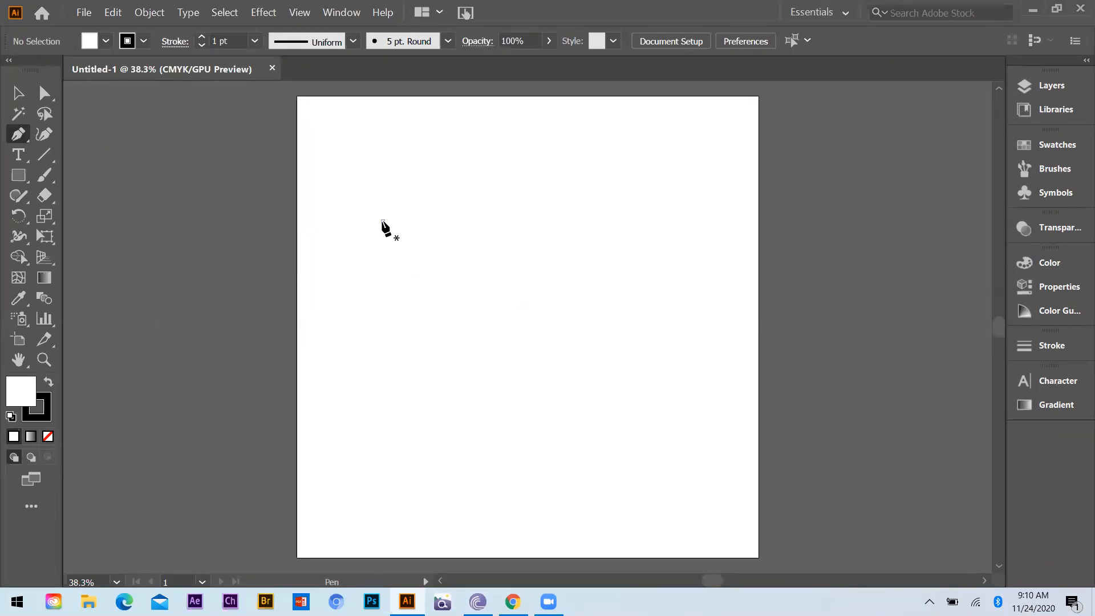
pyautogui.click(382, 221)
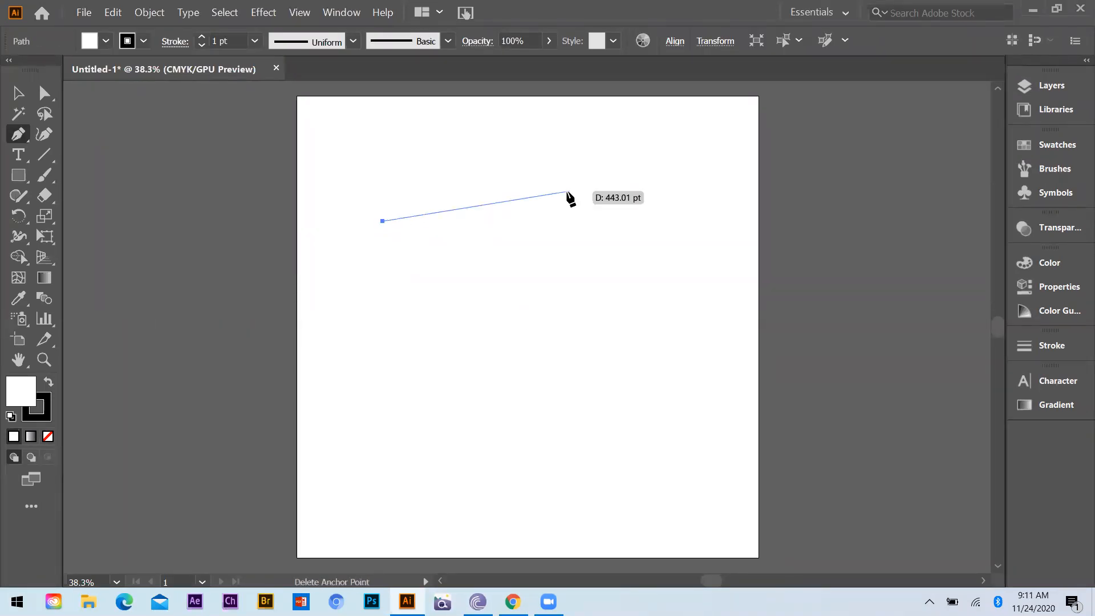
pyautogui.moveTo(562, 203); pyautogui.dragTo(679, 263)
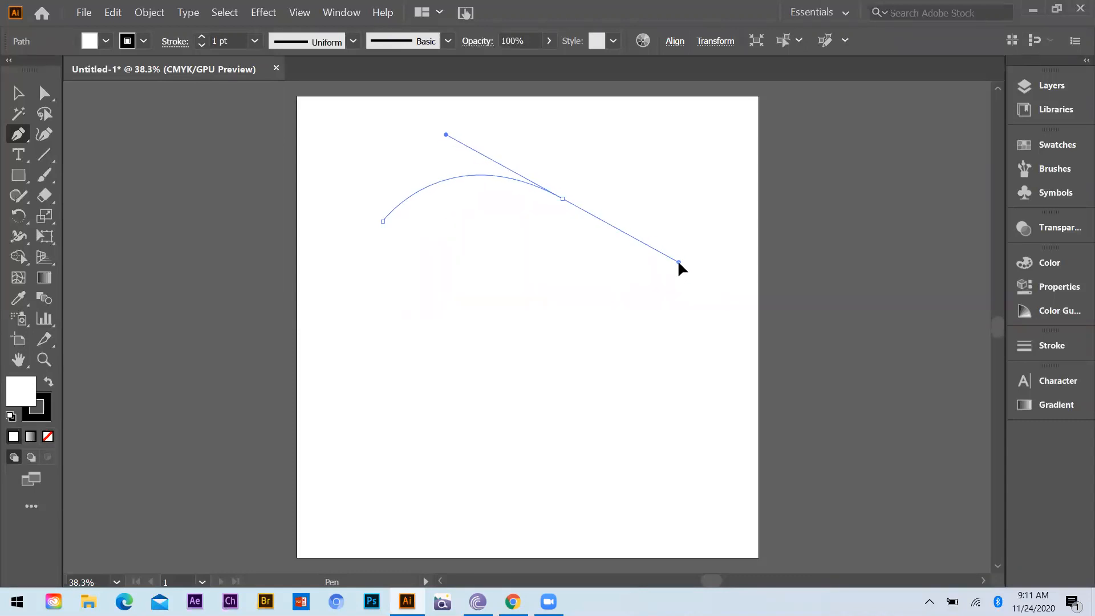
pyautogui.moveTo(679, 263); pyautogui.dragTo(680, 263)
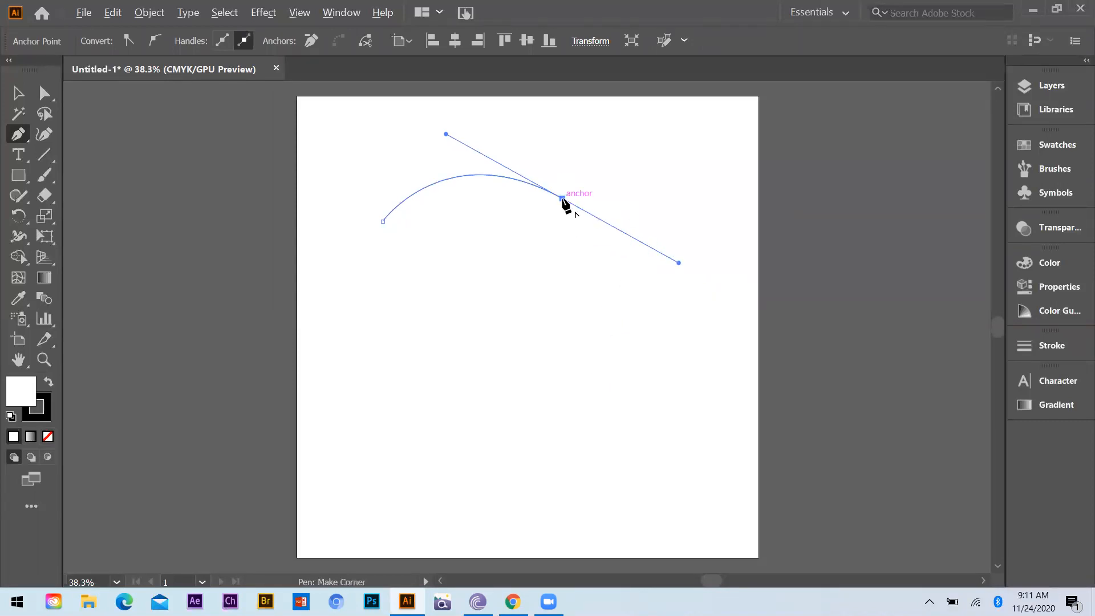
pyautogui.click(562, 198)
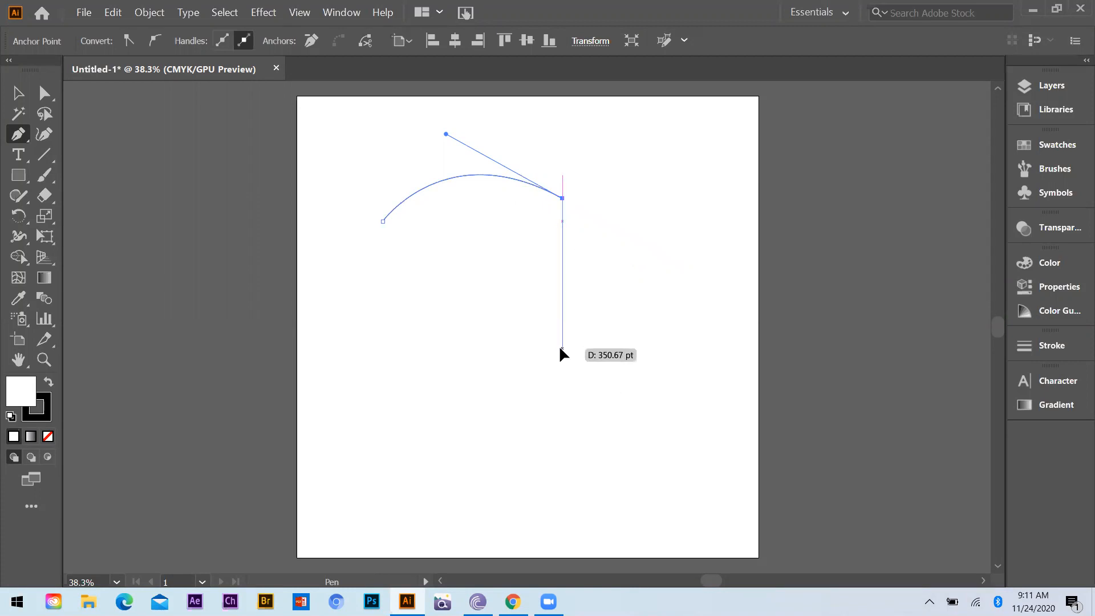
pyautogui.moveTo(561, 348)
pyautogui.mouseDown()
pyautogui.moveTo(655, 430)
pyautogui.moveTo(639, 441)
pyautogui.moveTo(646, 433)
pyautogui.mouseUp()
pyautogui.click(562, 348)
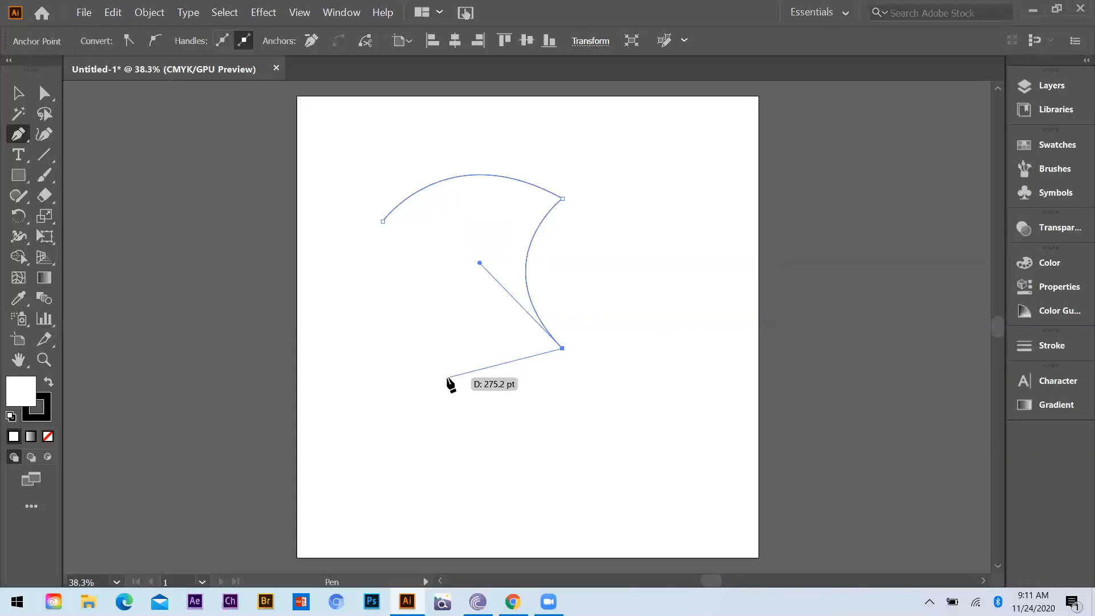
pyautogui.click(466, 373)
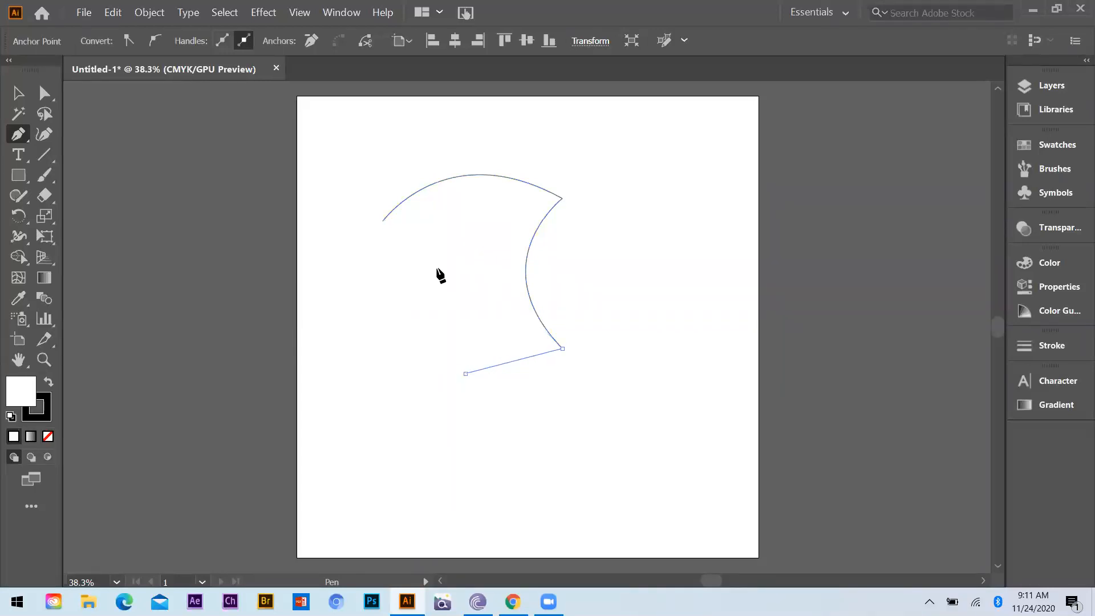
pyautogui.moveTo(383, 223); pyautogui.dragTo(215, 142)
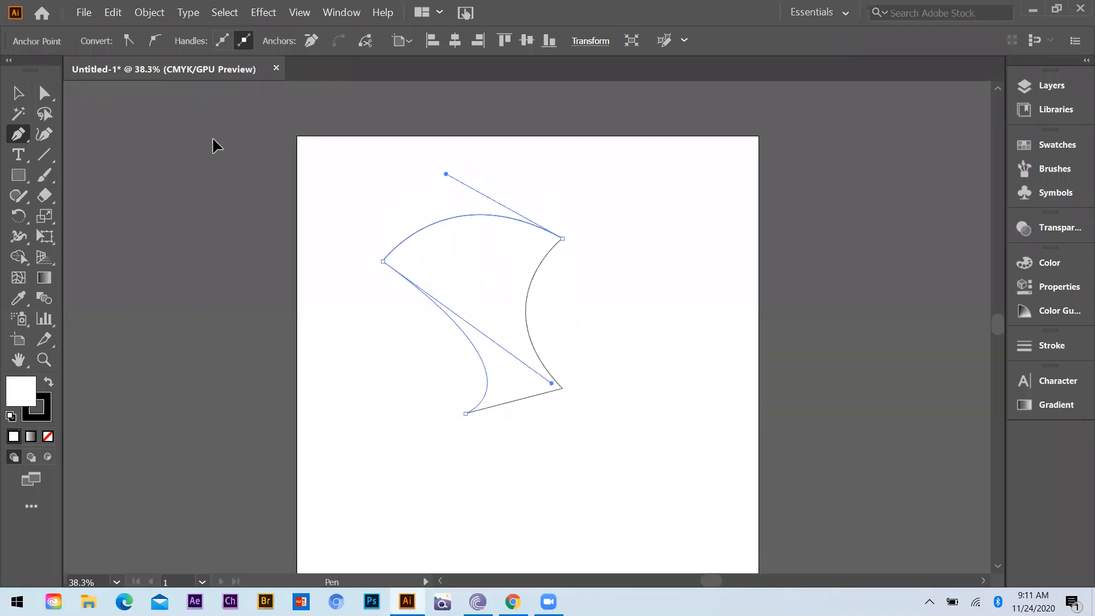
# Step: Select the axe-blade outline and swap its fill and stroke to give it a black fill and white stroke
pyautogui.click(17, 98)
pyautogui.click(432, 372)
pyautogui.moveTo(379, 213); pyautogui.dragTo(539, 412)
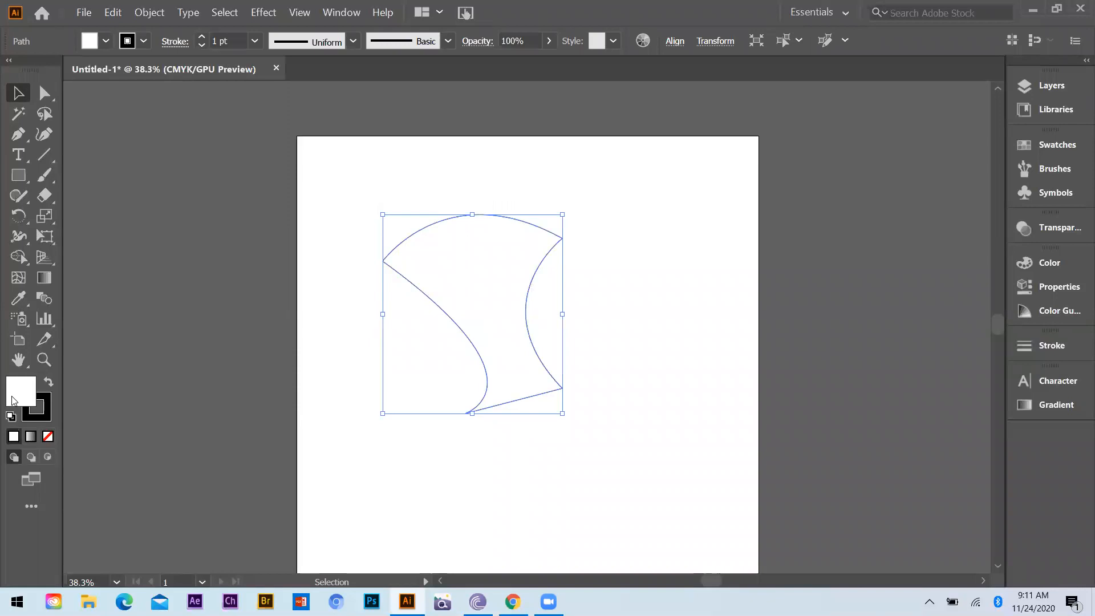
pyautogui.click(48, 385)
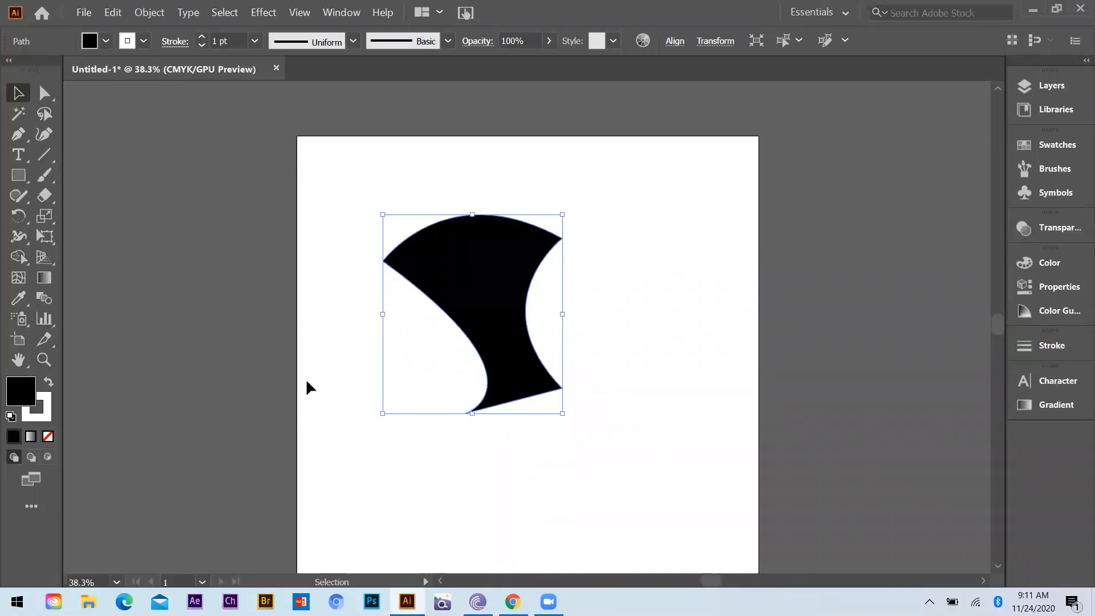
pyautogui.click(307, 381)
pyautogui.scroll(-1, 298, 341)
pyautogui.scroll(-1, 498, 352)
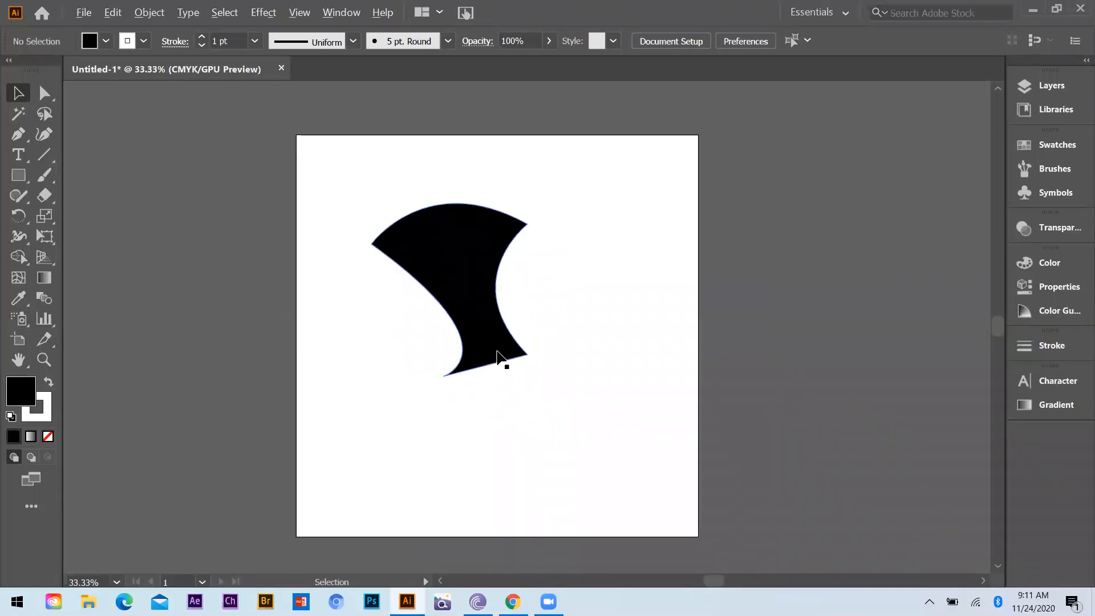
# Step: Draw a narrow black band about 235 pt long with rounded ends along the blade's slanted base, leaving a thin gap
pyautogui.scroll(1, 501, 358)
pyautogui.click(18, 175)
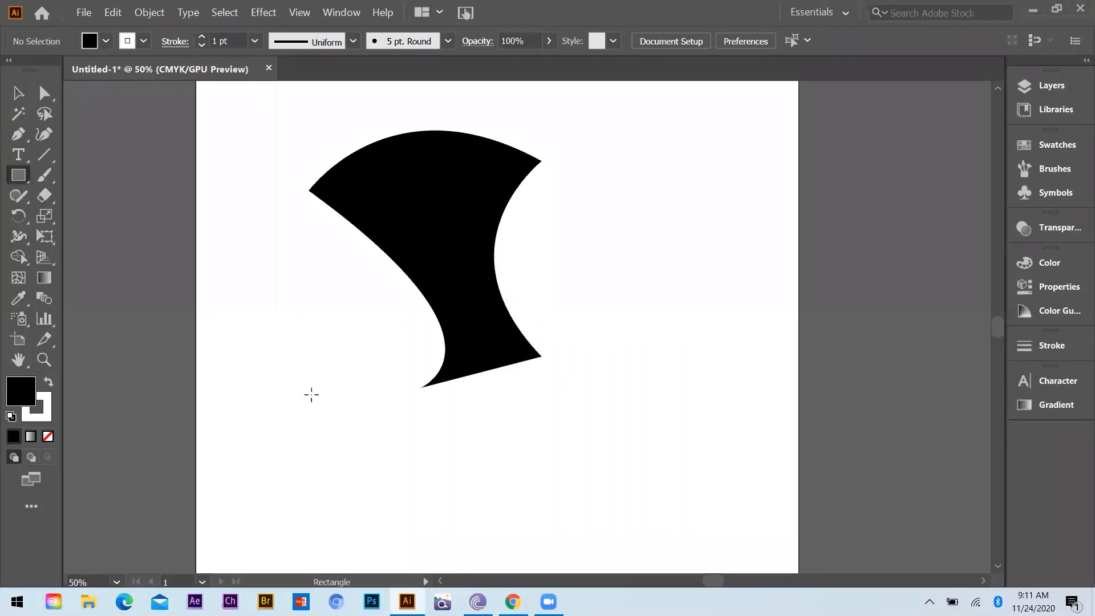
pyautogui.moveTo(424, 393); pyautogui.dragTo(567, 381)
pyautogui.press('p')
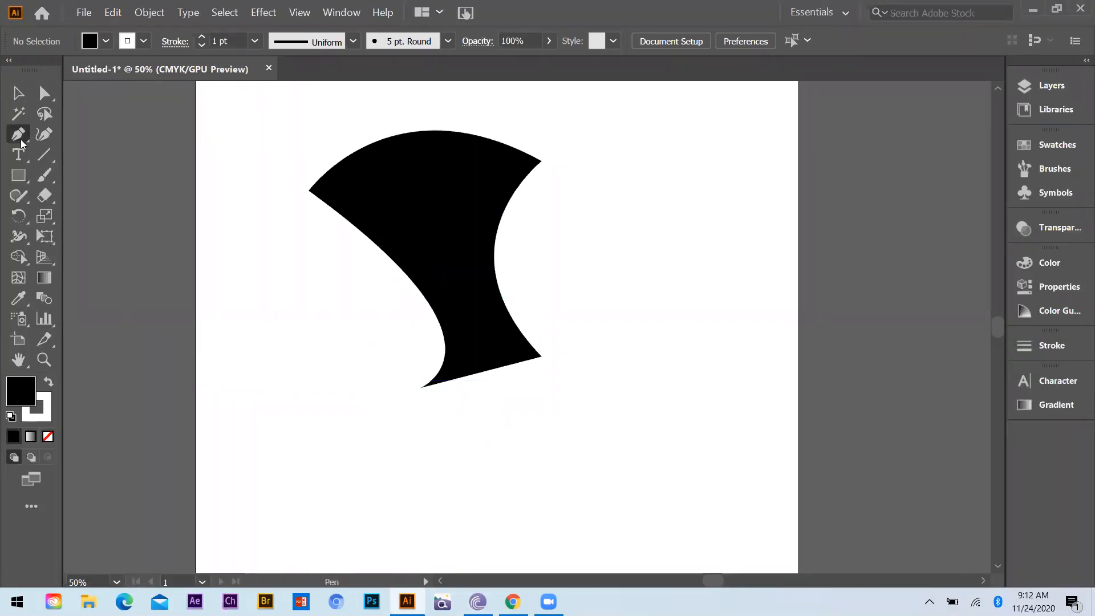
pyautogui.click(421, 390)
pyautogui.click(542, 360)
pyautogui.moveTo(553, 380)
pyautogui.mouseDown()
pyautogui.moveTo(555, 402)
pyautogui.moveTo(551, 393)
pyautogui.mouseUp()
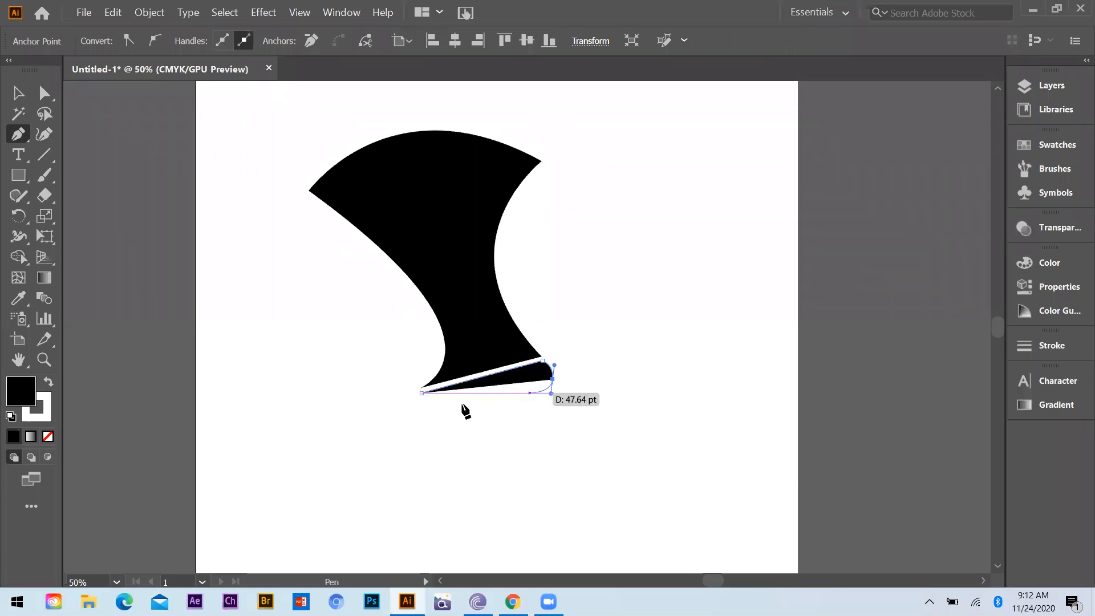
pyautogui.click(552, 380)
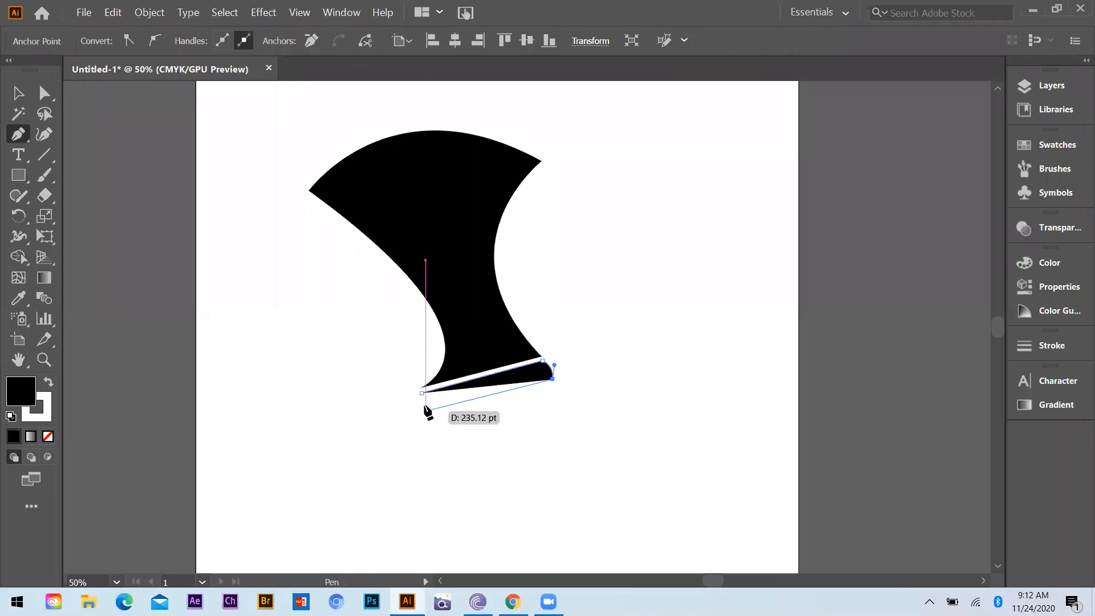
pyautogui.click(425, 410)
pyautogui.moveTo(422, 393); pyautogui.dragTo(432, 381)
pyautogui.click(18, 93)
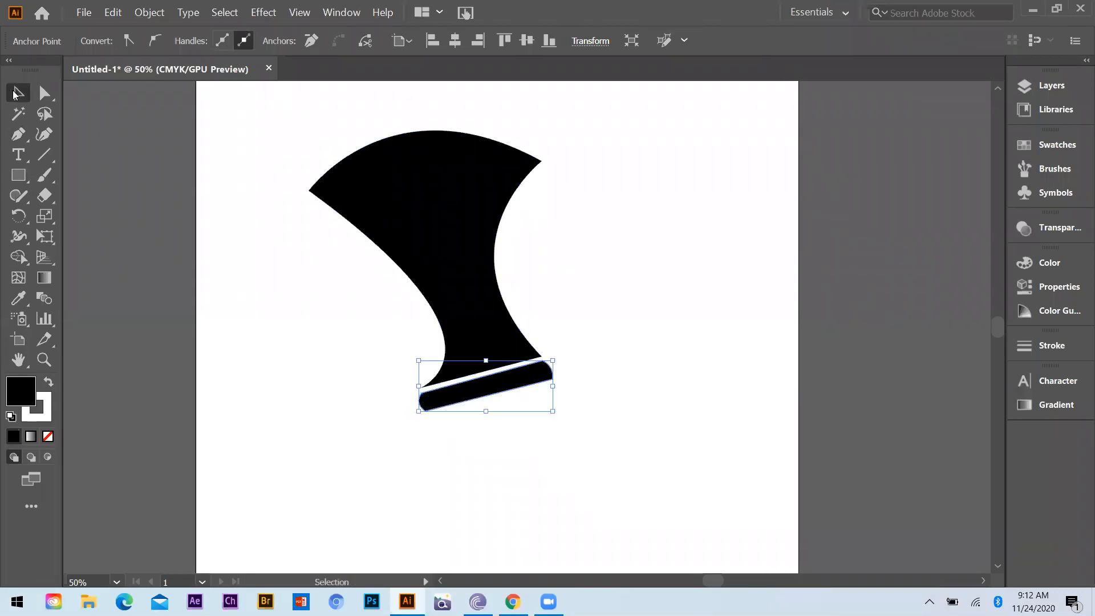
pyautogui.click(518, 432)
# Step: Draw a long straight axe handle with the Pen tool, extending from the band's right end with a curved edge beside it
pyautogui.scroll(-1, 354, 374)
pyautogui.press('alt')
pyautogui.scroll(3, 440, 378)
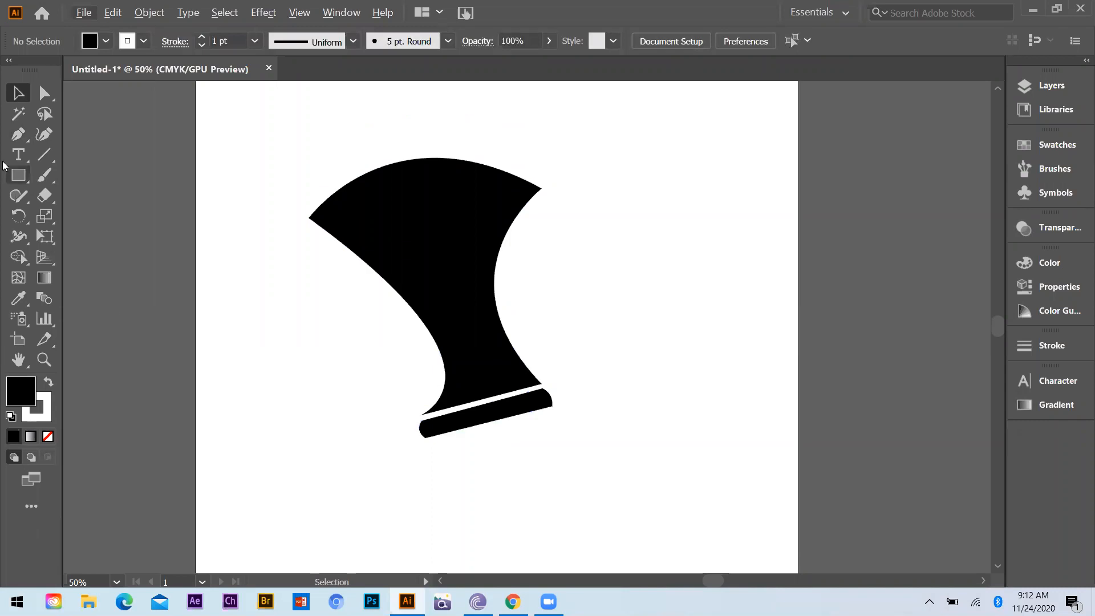
pyautogui.click(18, 175)
pyautogui.click(20, 138)
pyautogui.scroll(3, 599, 435)
pyautogui.click(435, 275)
pyautogui.moveTo(469, 350); pyautogui.dragTo(455, 400)
pyautogui.scroll(-1, 411, 383)
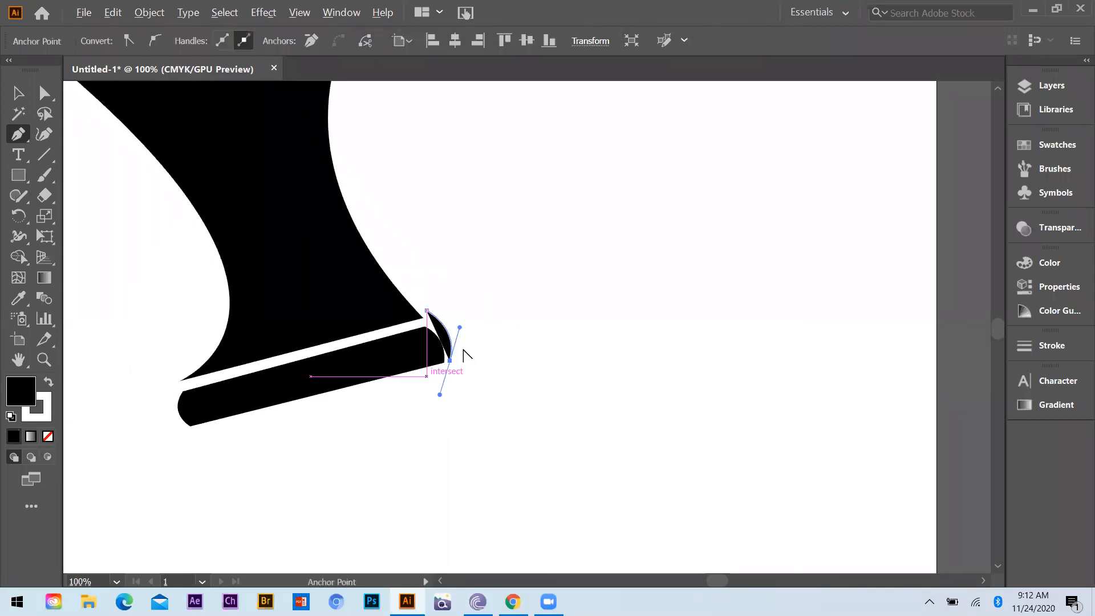
pyautogui.click(450, 360)
pyautogui.moveTo(917, 243); pyautogui.dragTo(908, 190)
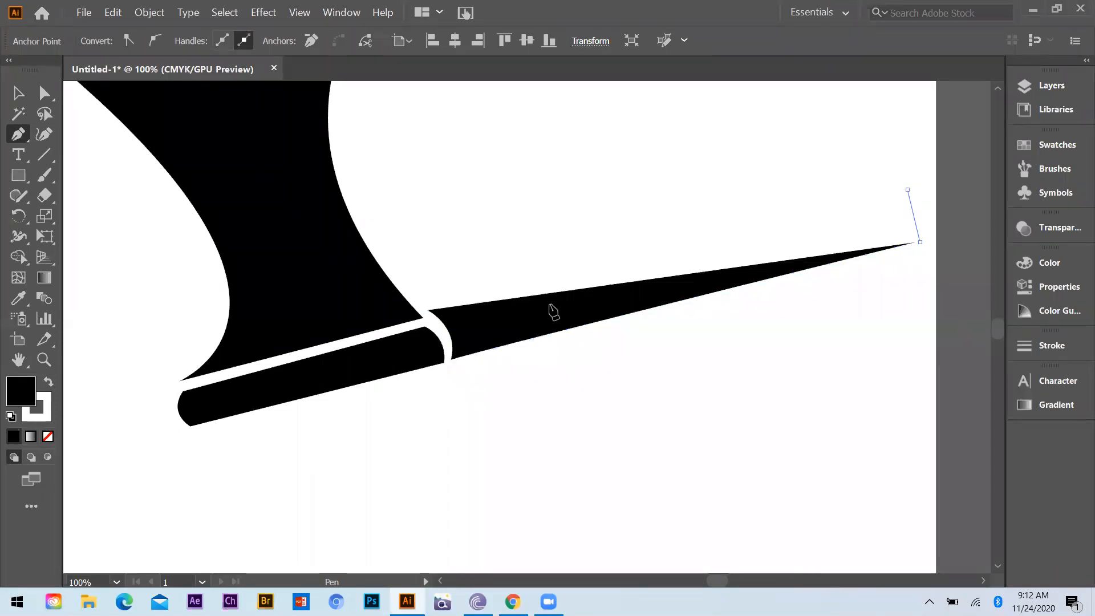
pyautogui.click(427, 310)
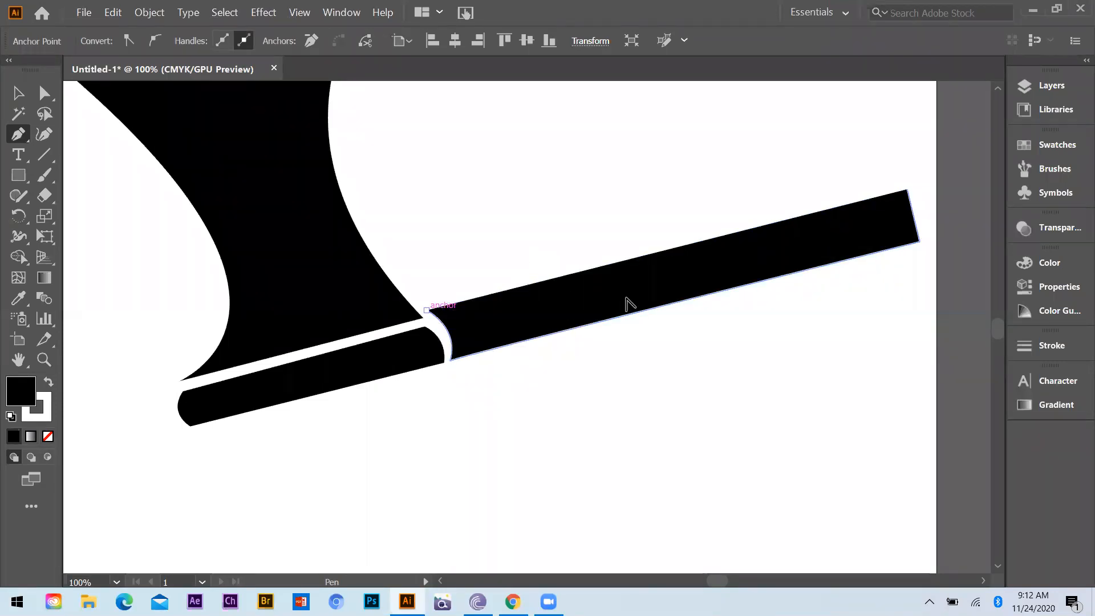
# Step: Select all the axe parts, rotate them so the handle points downward and the blade faces right, and reposition the axe on the artboard
pyautogui.click(508, 243)
pyautogui.scroll(-3, 626, 297)
pyautogui.scroll(1, 584, 307)
pyautogui.press('Escape')
pyautogui.press('v')
pyautogui.moveTo(390, 171); pyautogui.dragTo(743, 374)
pyautogui.click(744, 374)
pyautogui.moveTo(405, 155); pyautogui.dragTo(729, 371)
pyautogui.moveTo(691, 425); pyautogui.dragTo(437, 461)
pyautogui.moveTo(658, 114); pyautogui.dragTo(635, 151)
pyautogui.moveTo(572, 222); pyautogui.dragTo(512, 333)
pyautogui.click(673, 391)
# Step: Delete the whole axe drawing from the artboard
pyautogui.scroll(-1, 604, 399)
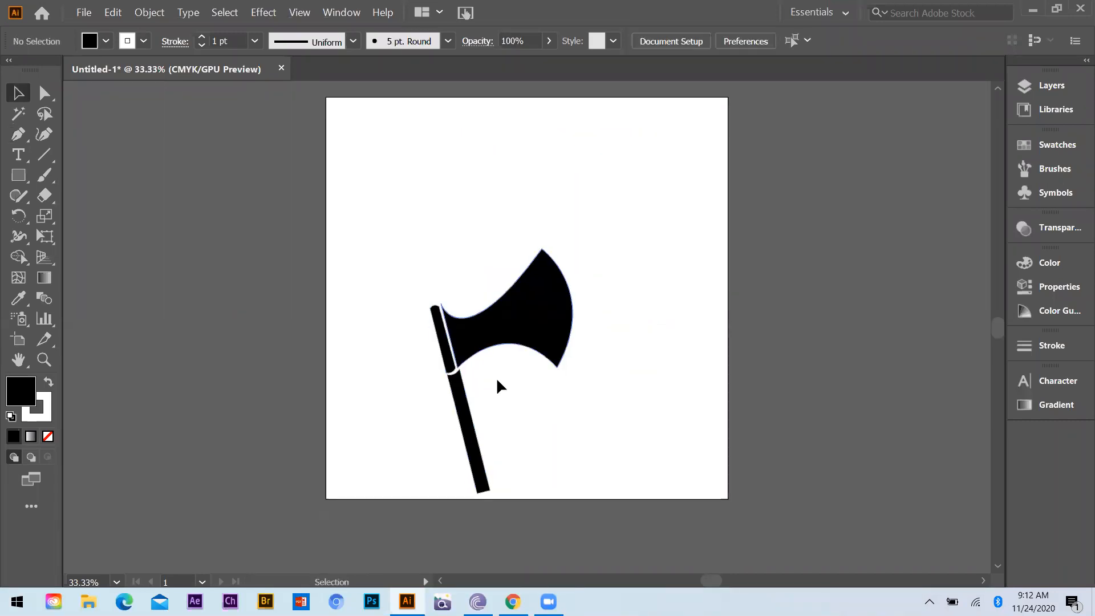
pyautogui.scroll(2, 500, 387)
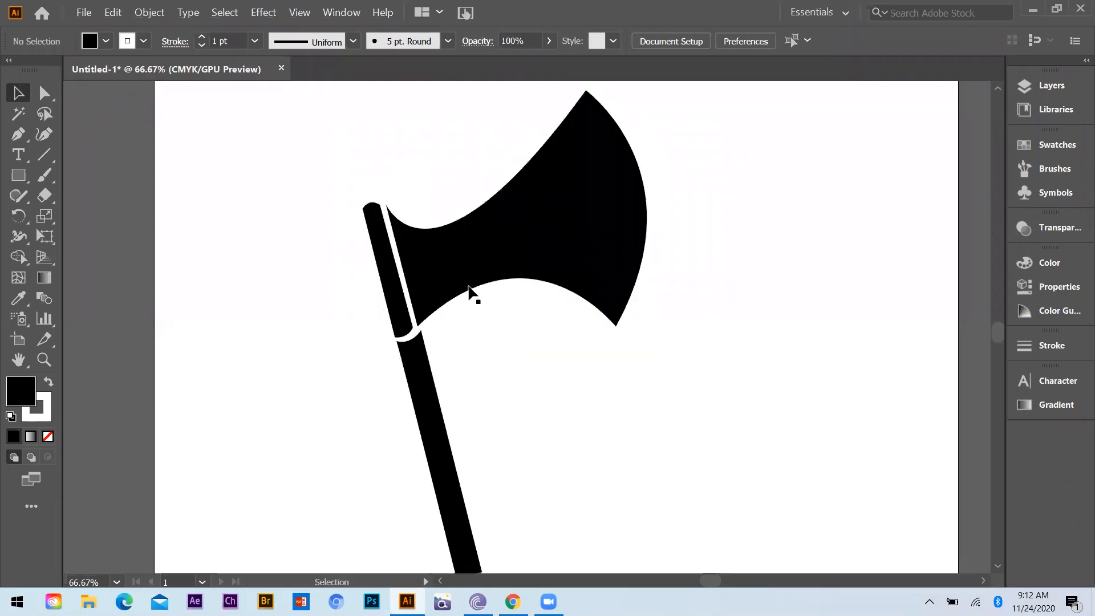
pyautogui.scroll(-2, 469, 291)
pyautogui.moveTo(391, 195)
pyautogui.mouseDown()
pyautogui.moveTo(600, 416)
pyautogui.moveTo(600, 442)
pyautogui.mouseUp()
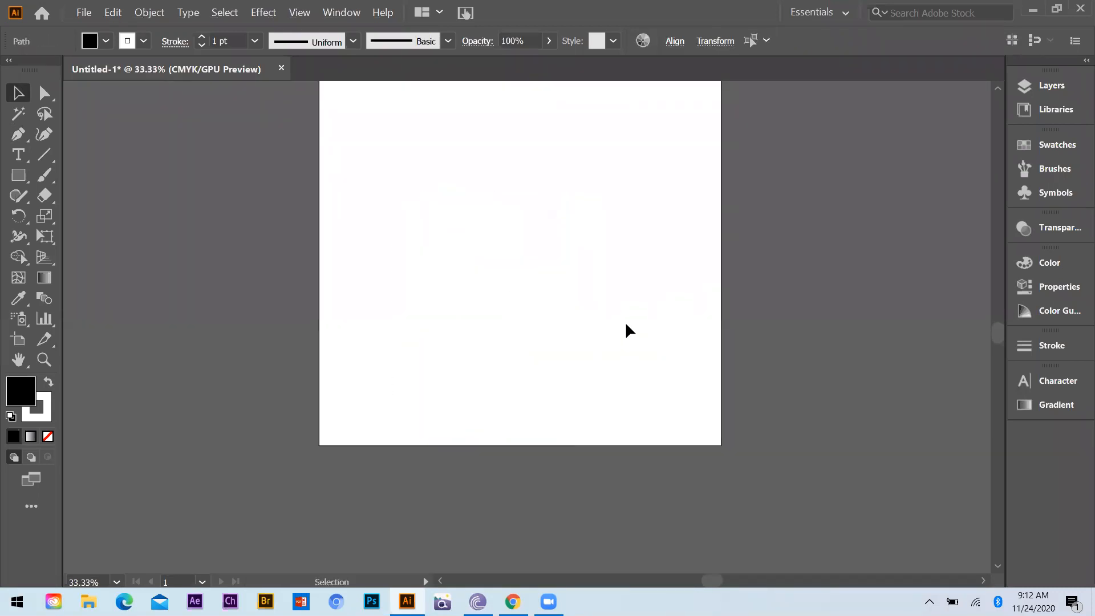
pyautogui.click(629, 331)
pyautogui.scroll(1, 521, 259)
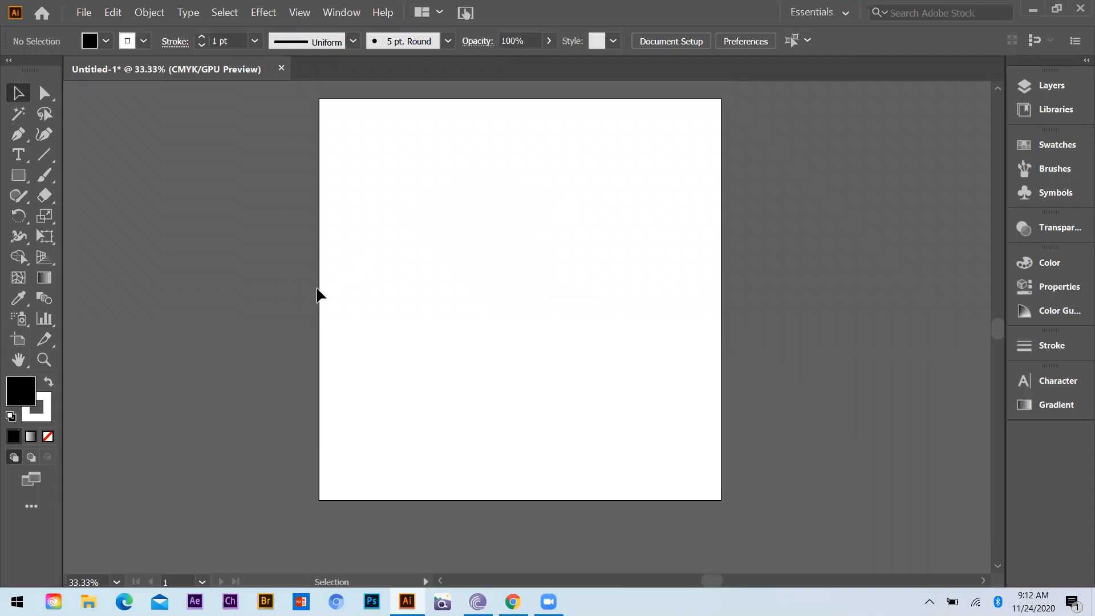
# Step: Open the Class references folder on the desktop and look through its images for a design reference
pyautogui.click(1033, 10)
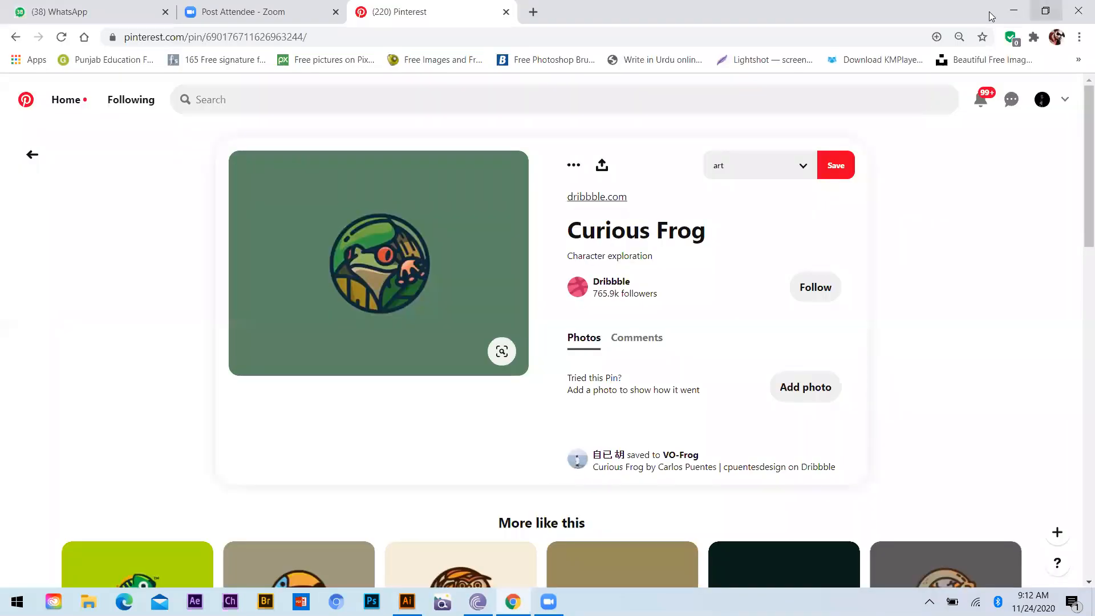
pyautogui.moveTo(992, 16); pyautogui.dragTo(972, 16)
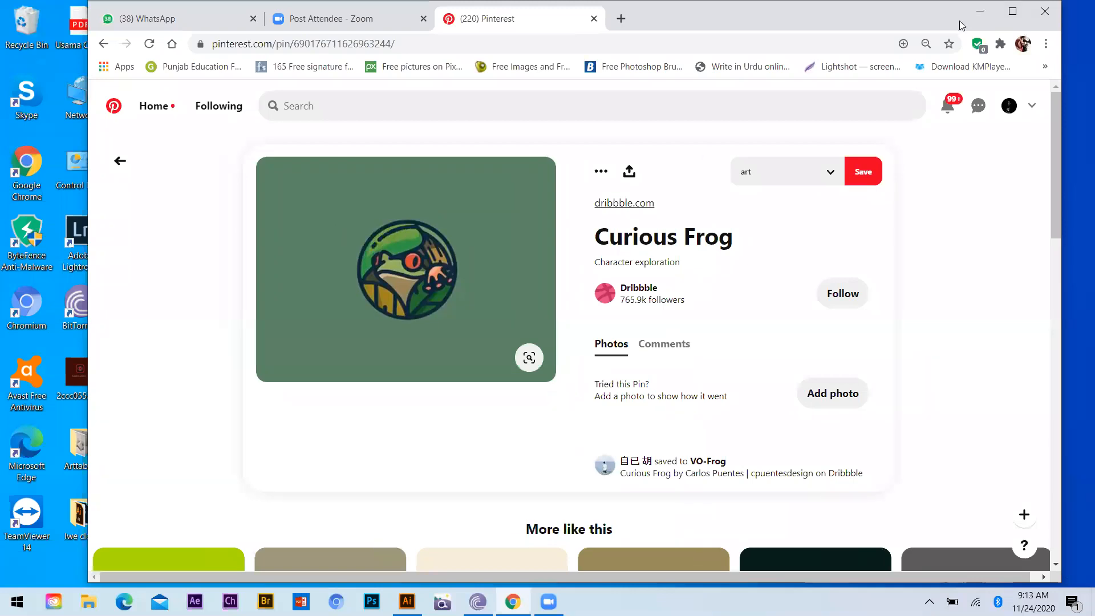
pyautogui.click(979, 12)
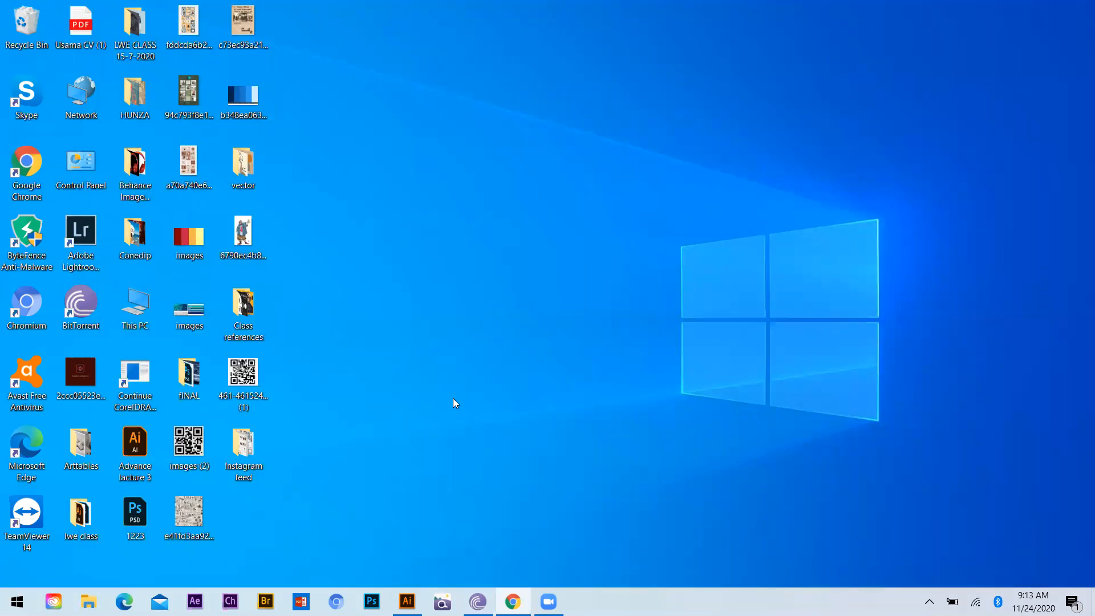
pyautogui.doubleClick(239, 298)
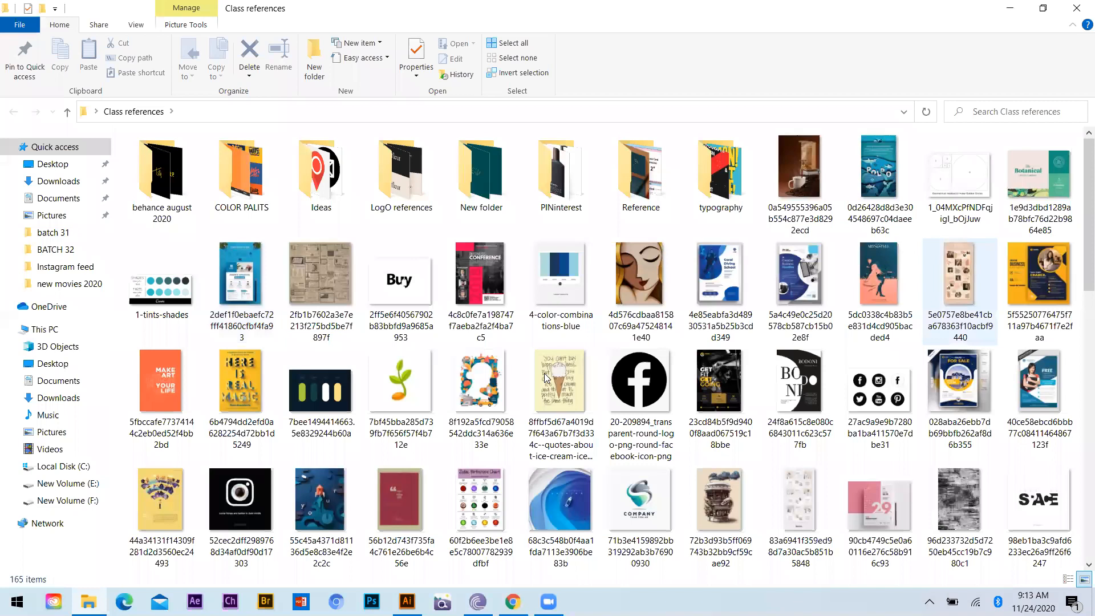
pyautogui.scroll(-5, 544, 373)
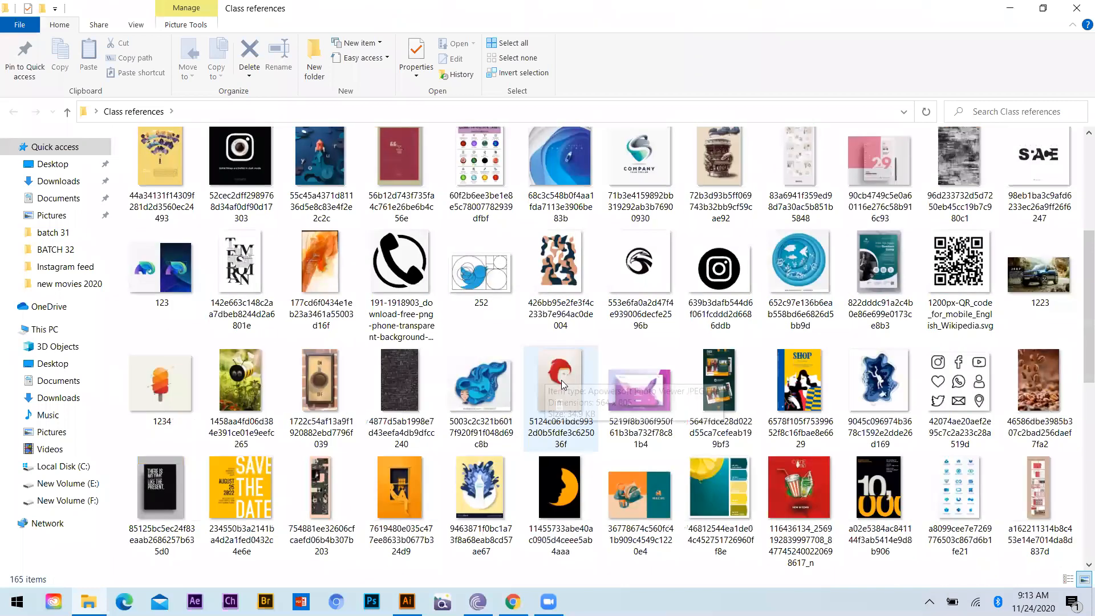
pyautogui.scroll(-5, 562, 380)
pyautogui.scroll(-5, 832, 428)
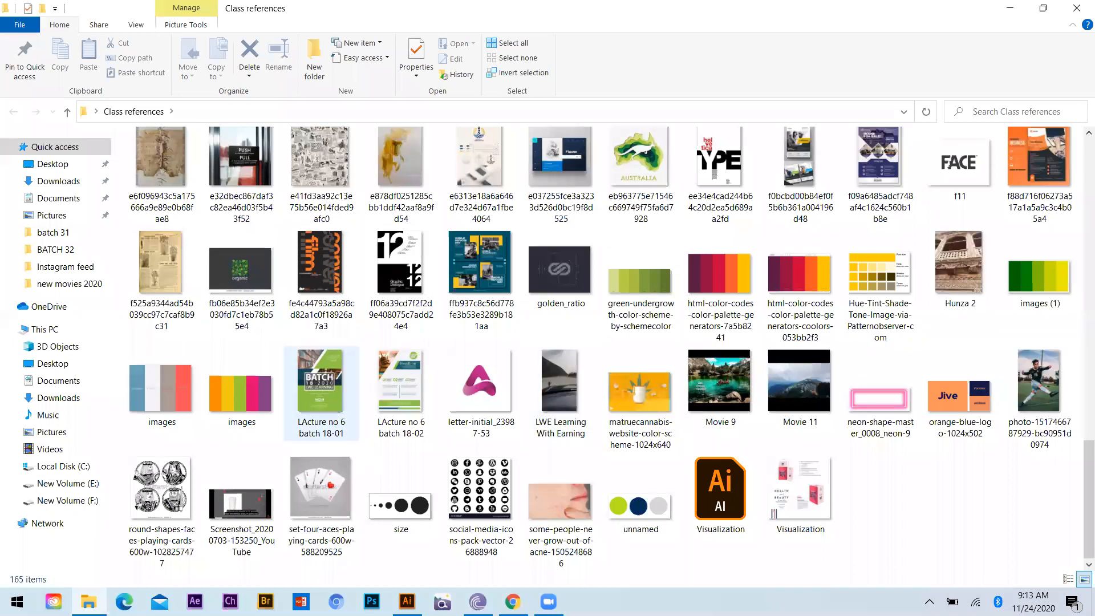
pyautogui.moveTo(280, 448); pyautogui.dragTo(401, 394)
# Step: Switch back to Illustrator and close the untitled document without saving it
pyautogui.moveTo(401, 388); pyautogui.dragTo(297, 247)
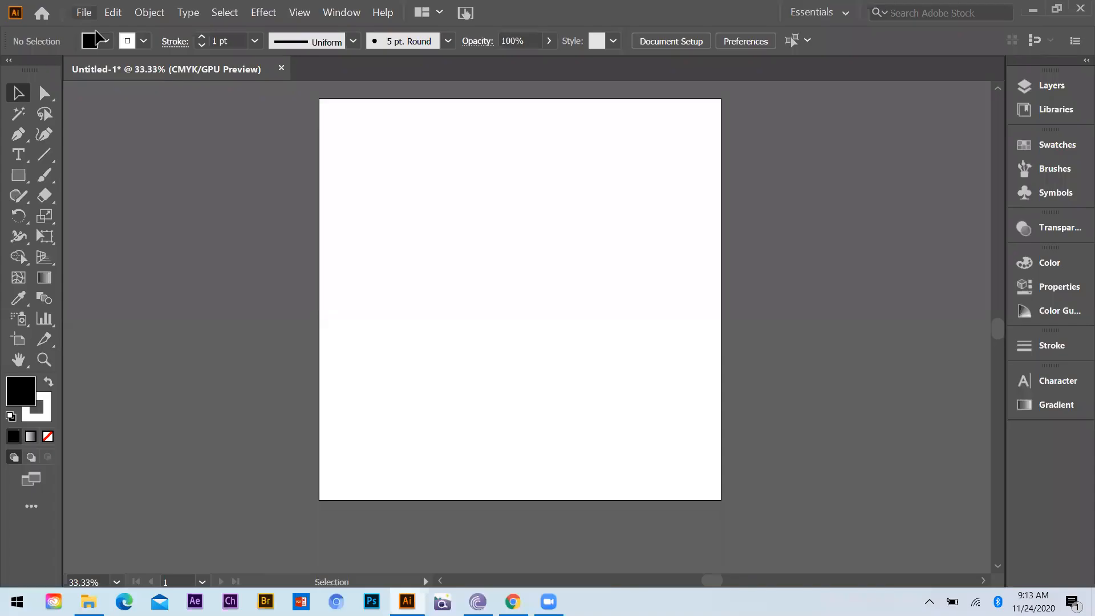
pyautogui.hotkey('ctrl', 'w')
pyautogui.click(661, 328)
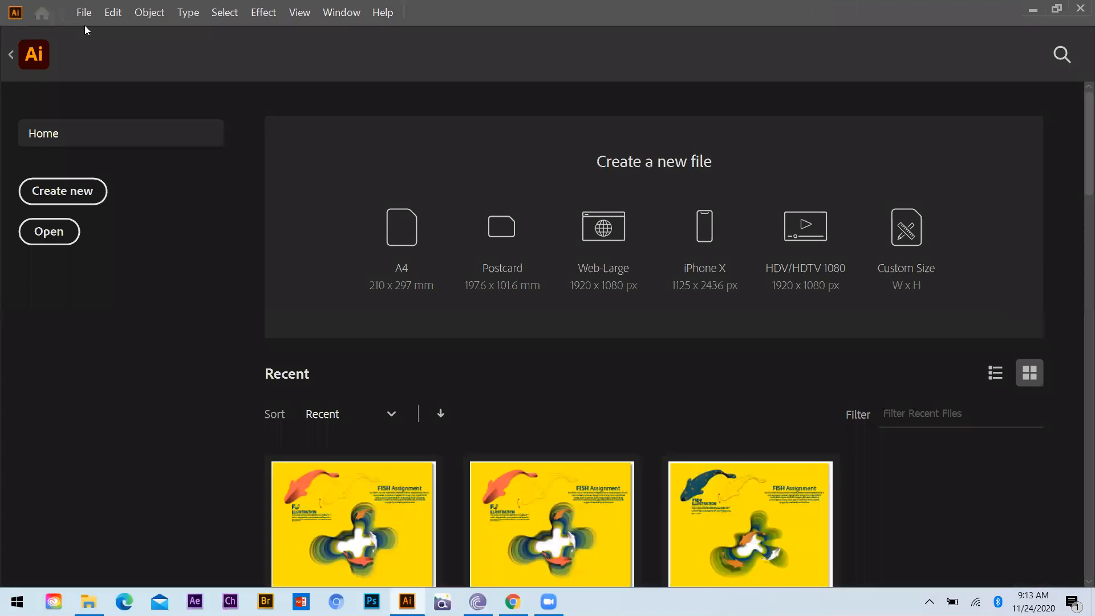
# Step: Create a new print document from the A4 preset in points, with portrait orientation and two artboards
pyautogui.click(84, 14)
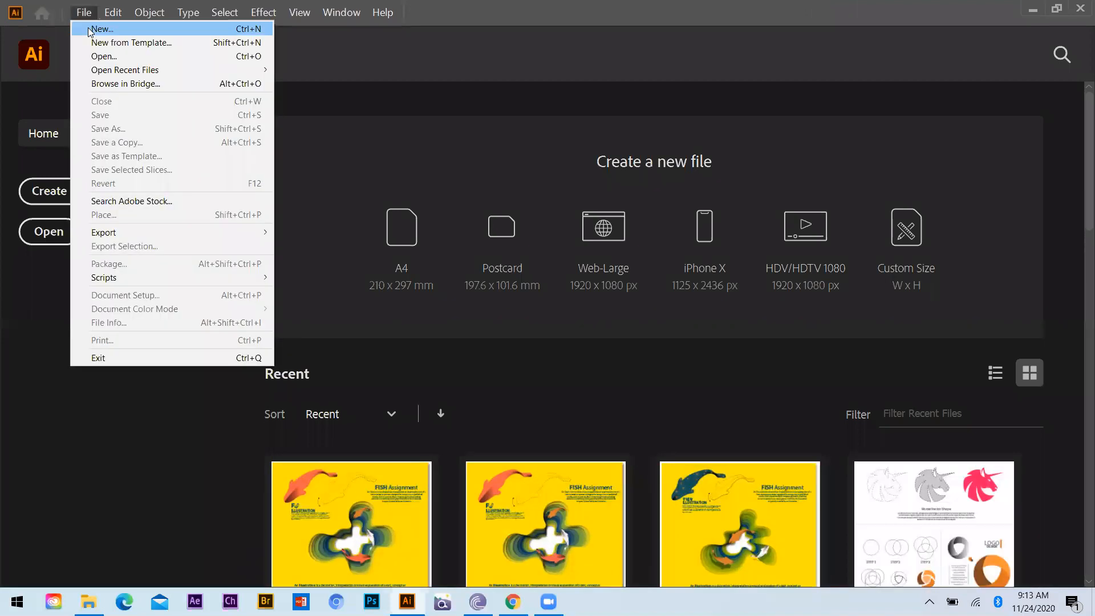
pyautogui.click(88, 29)
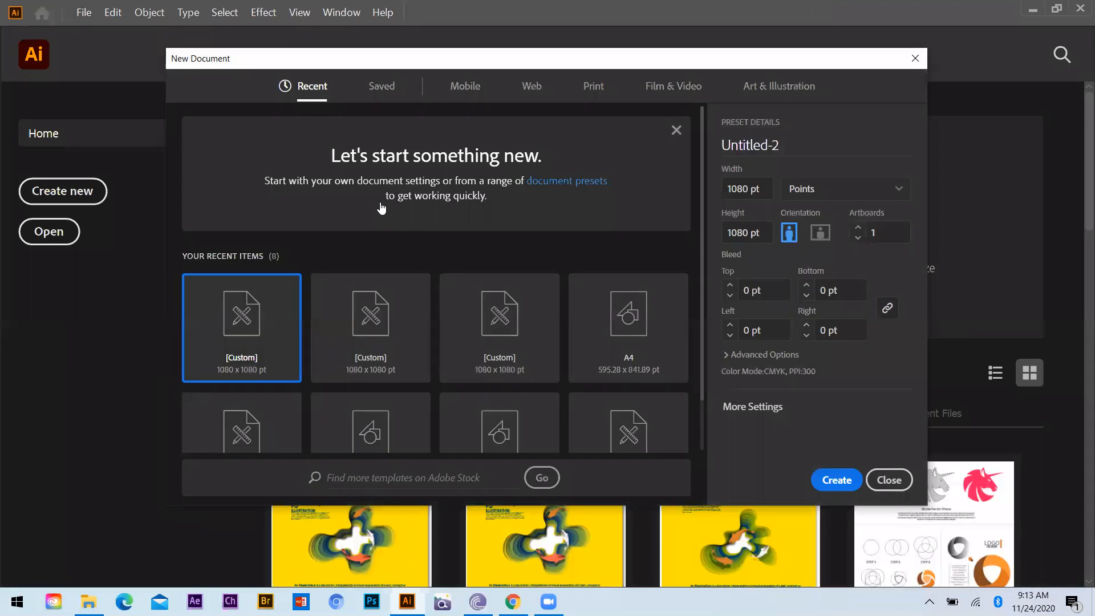
pyautogui.click(593, 85)
pyautogui.click(377, 209)
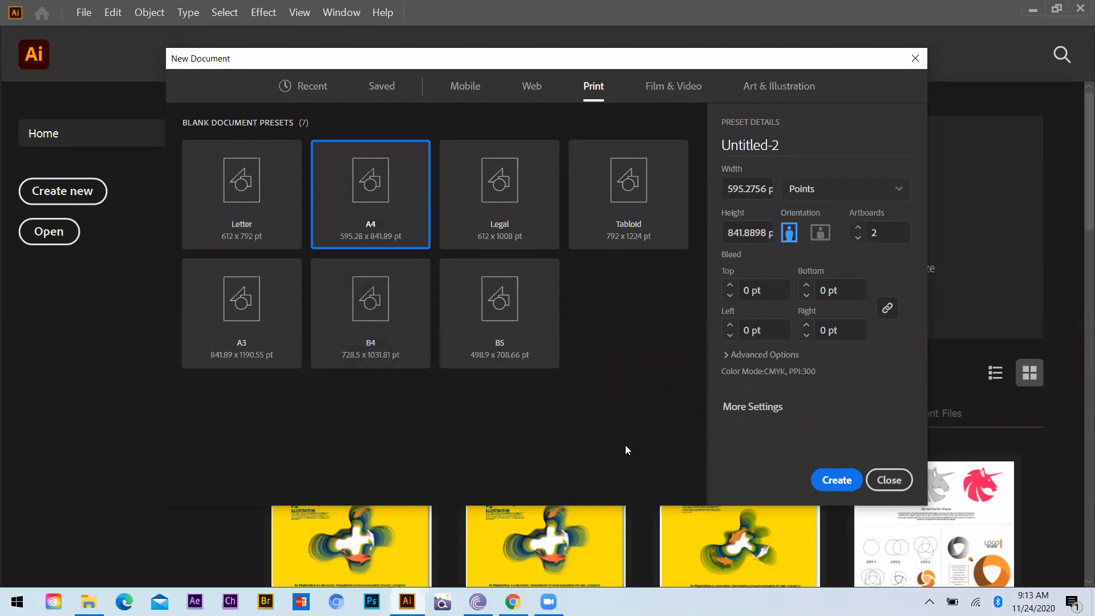
pyautogui.click(832, 478)
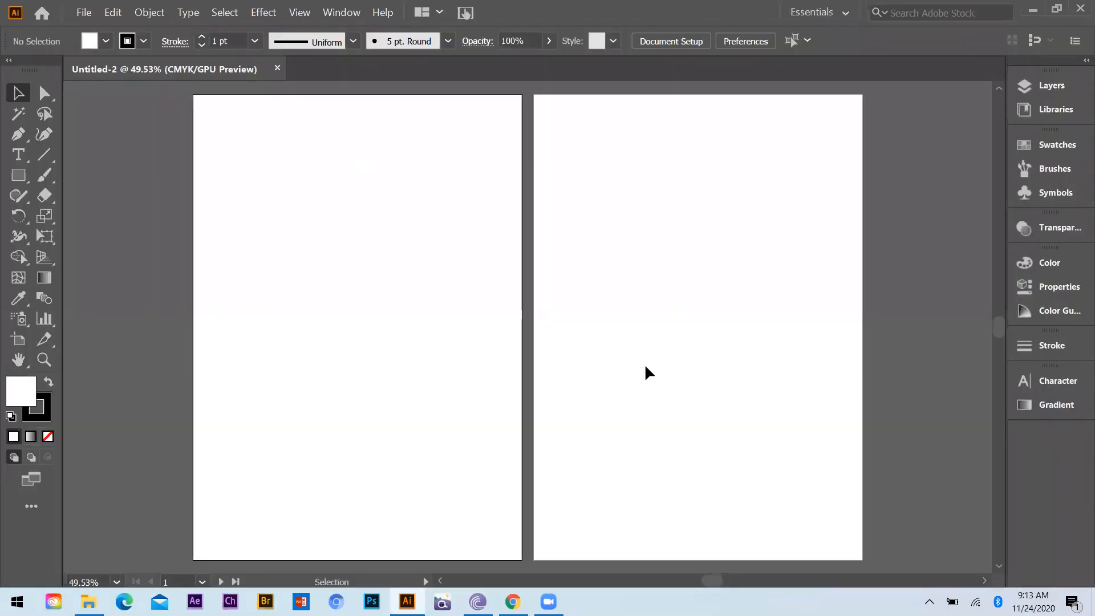
pyautogui.scroll(-2, 646, 391)
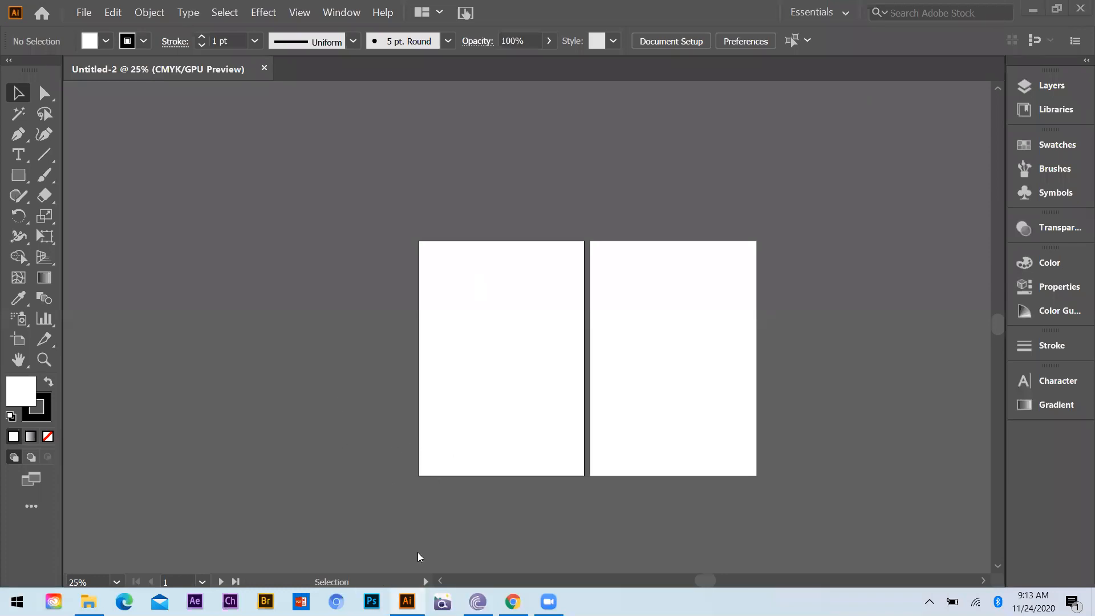
# Step: Switch to Pinterest in the browser, search for "flyer template" and look through the results for layout ideas
pyautogui.hotkey('alt', 'Tab')
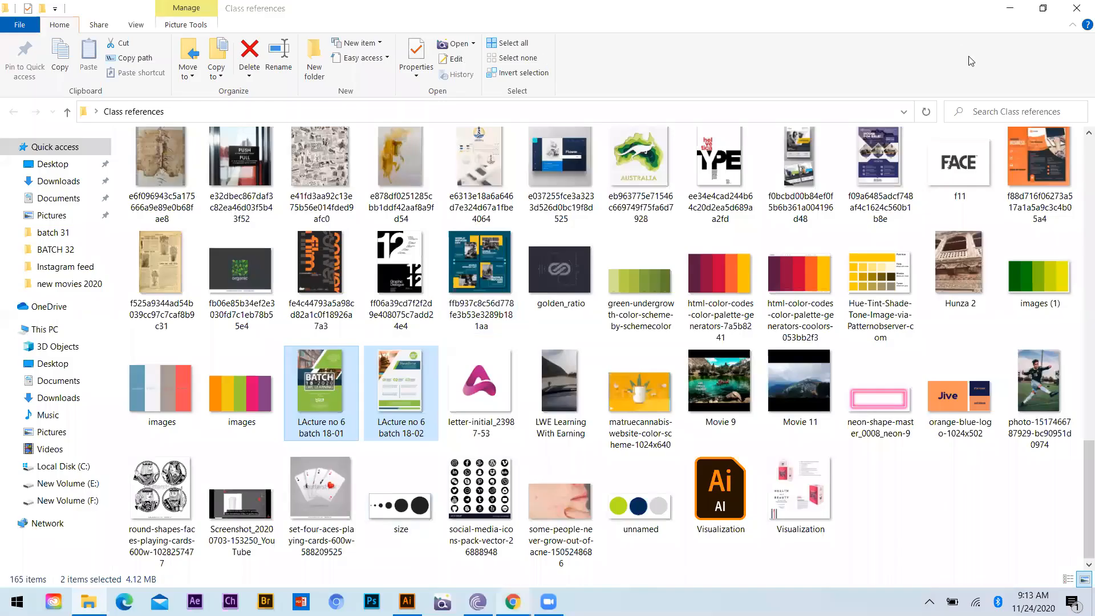
pyautogui.hotkey('alt', 'Tab')
pyautogui.press('super+Up')
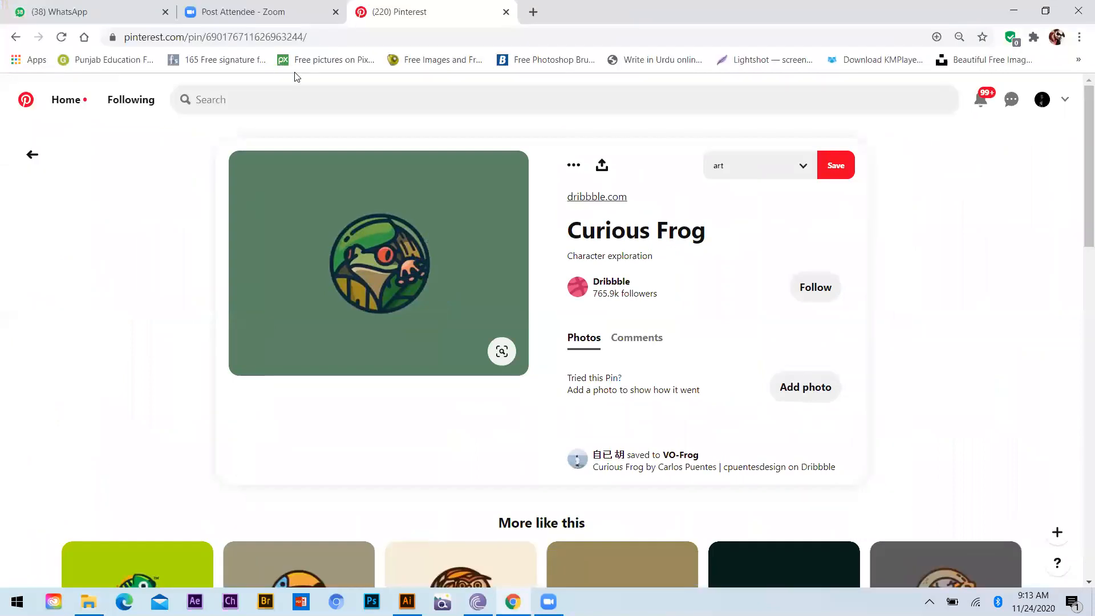
pyautogui.click(252, 111)
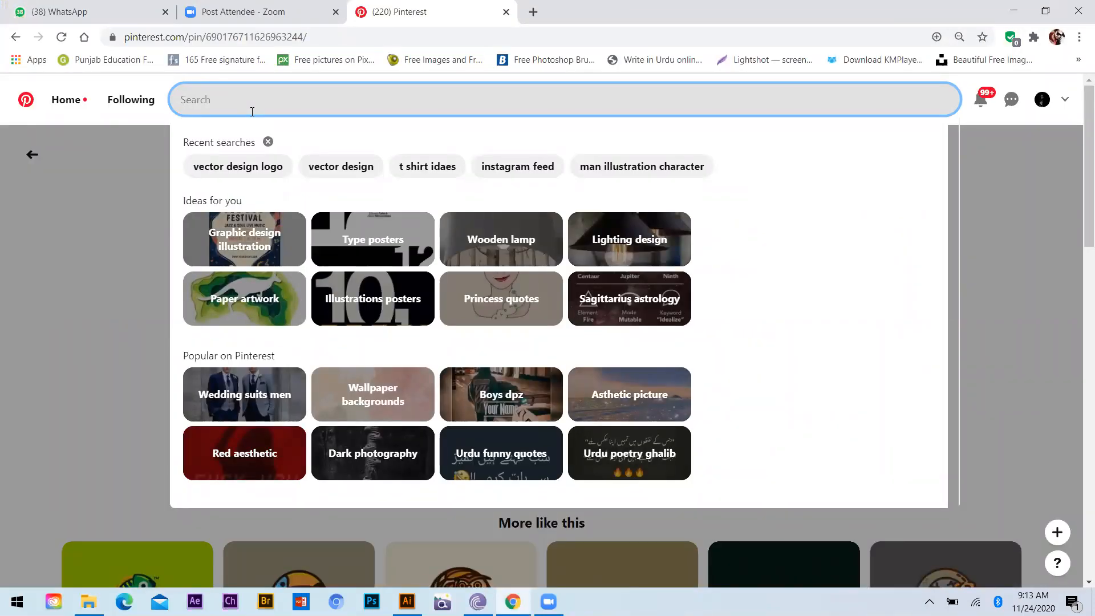
pyautogui.write('flyer tem')
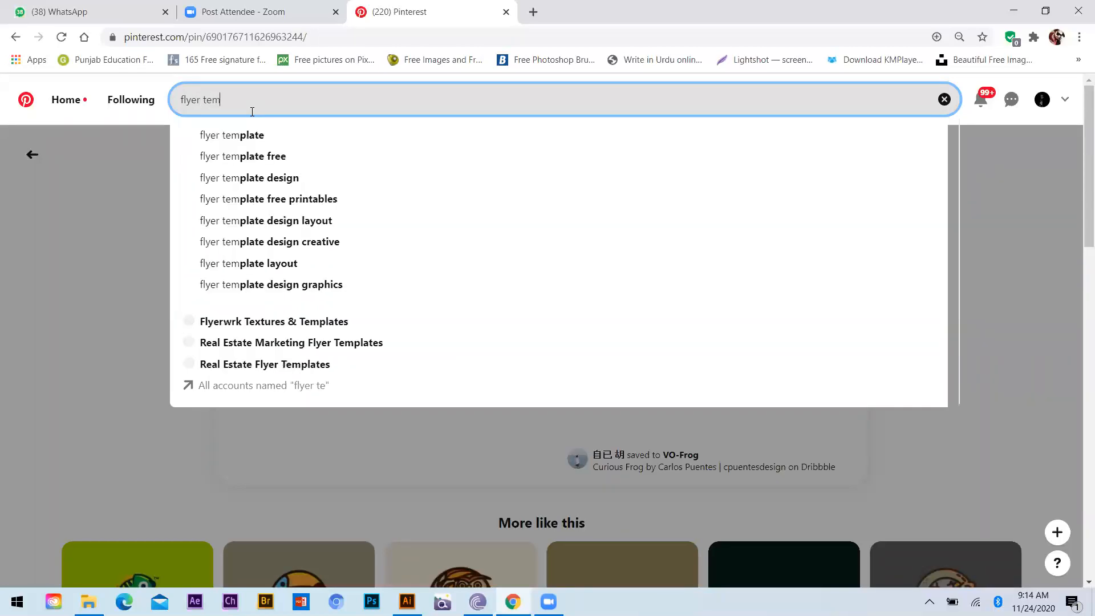
pyautogui.write('pltae')
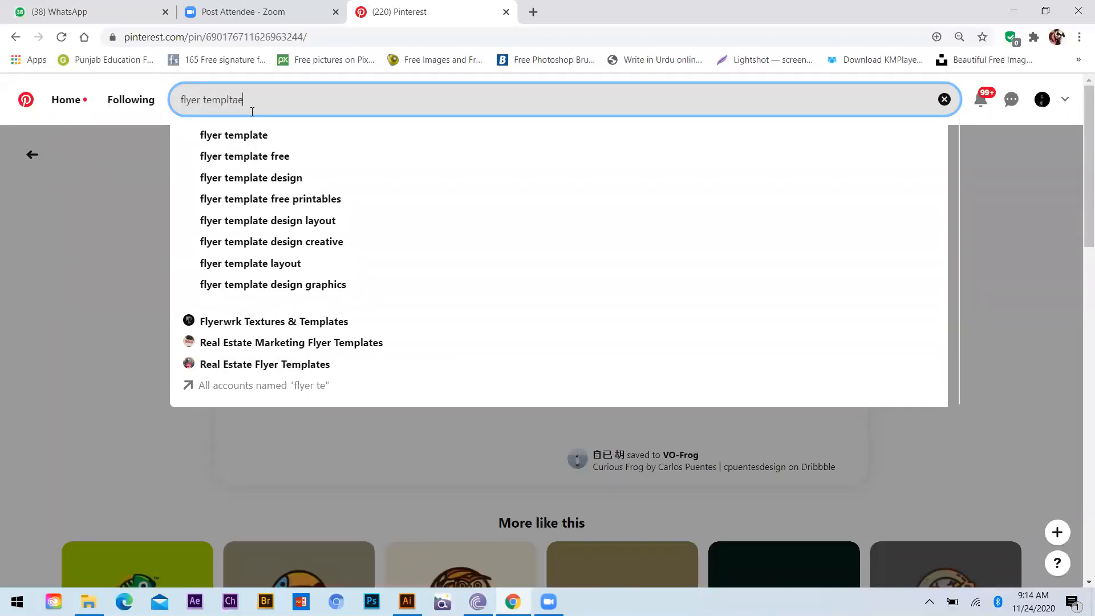
pyautogui.click(269, 134)
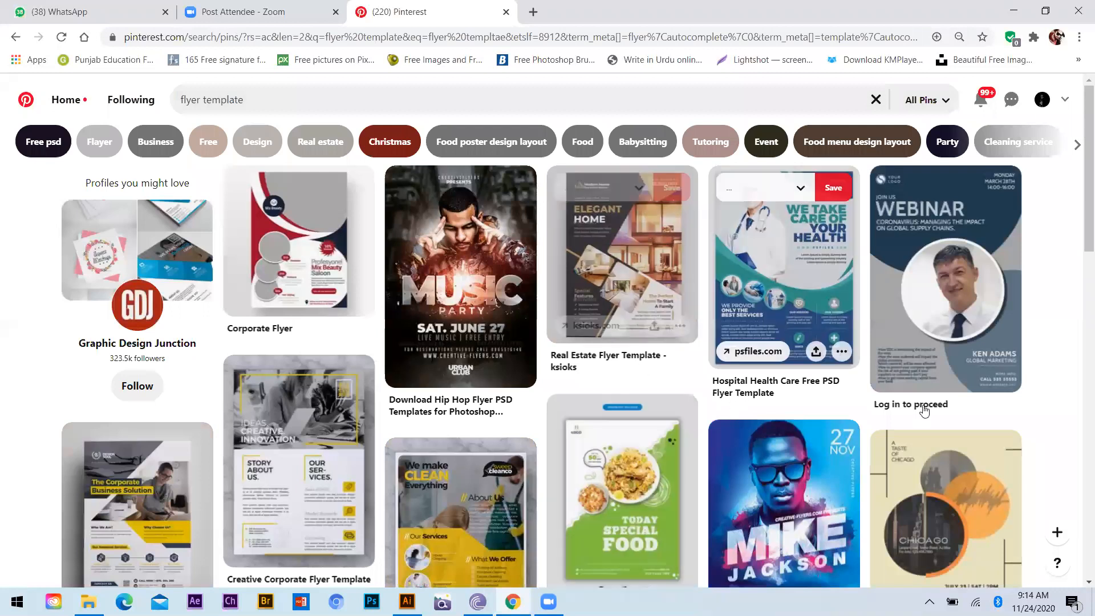
pyautogui.scroll(-2, 925, 409)
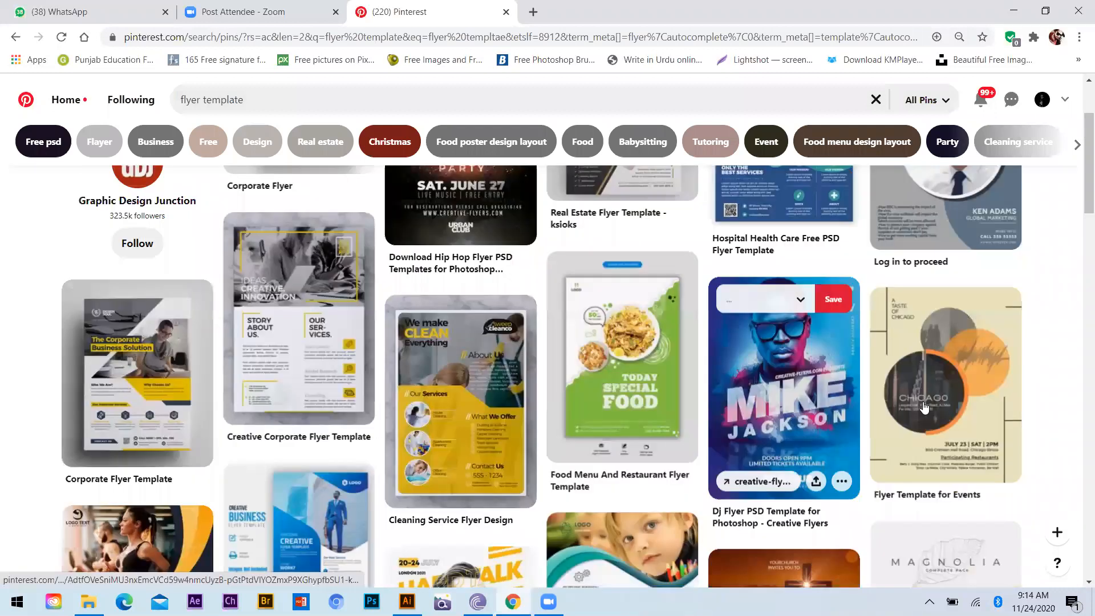
pyautogui.scroll(-2, 925, 406)
pyautogui.scroll(1, 925, 405)
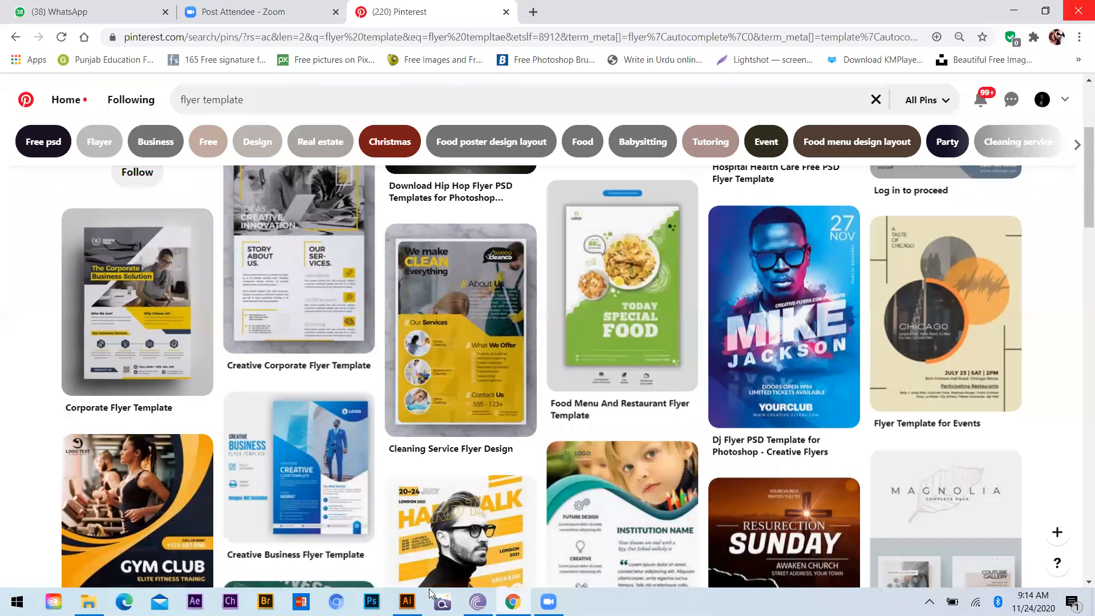
# Step: Bring the two selected flyer images, LActure no 6 batch 18-01 and 18-02, from the Class references folder into the Illustrator document
pyautogui.click(89, 602)
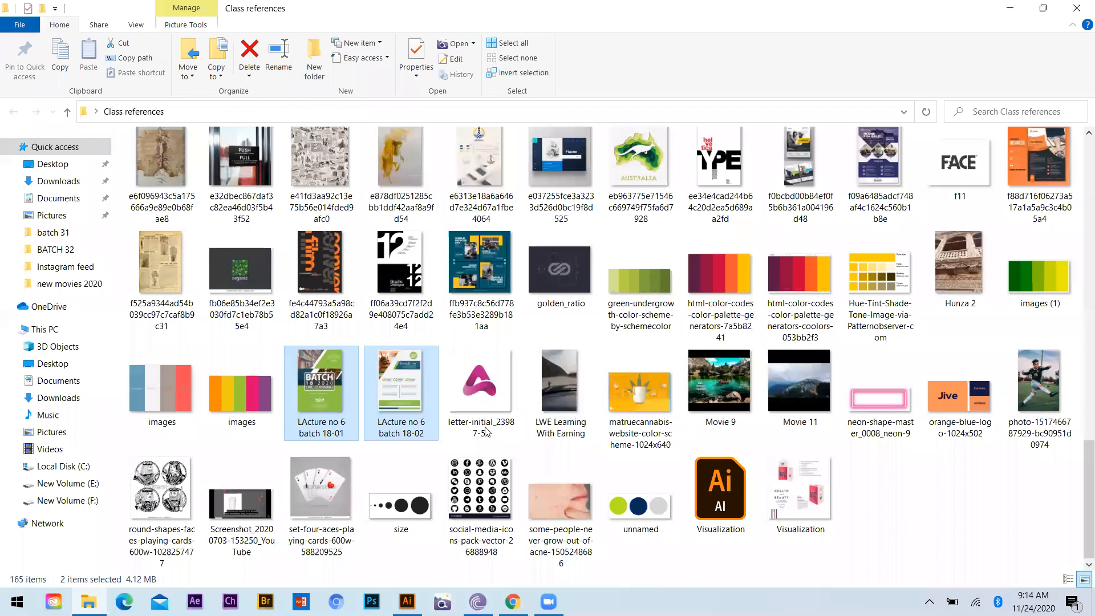
pyautogui.moveTo(487, 426); pyautogui.dragTo(563, 422)
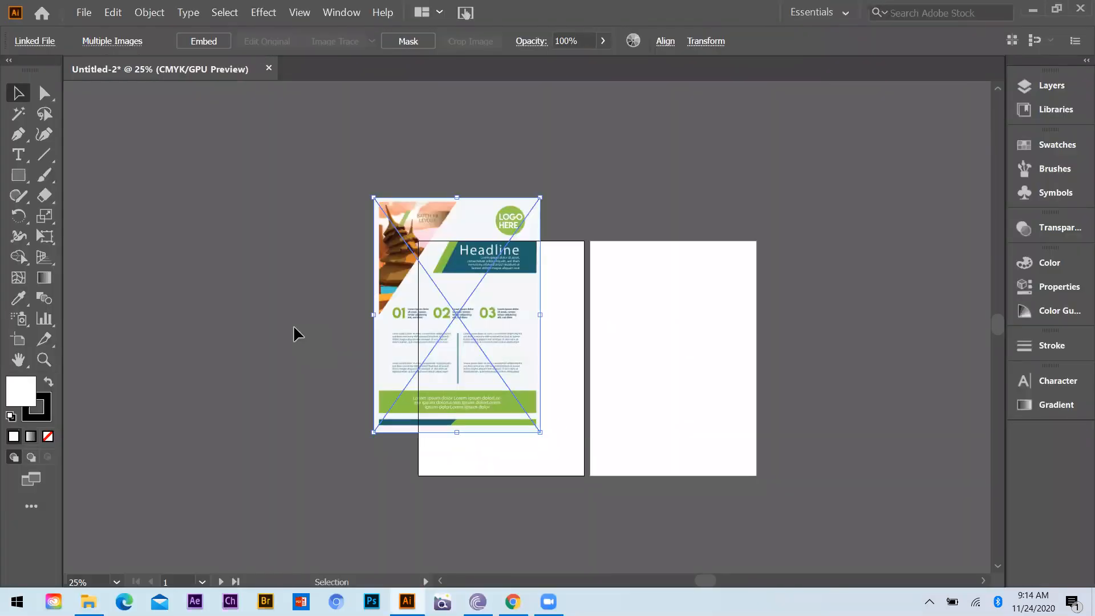
pyautogui.hotkey('ctrl', '=')
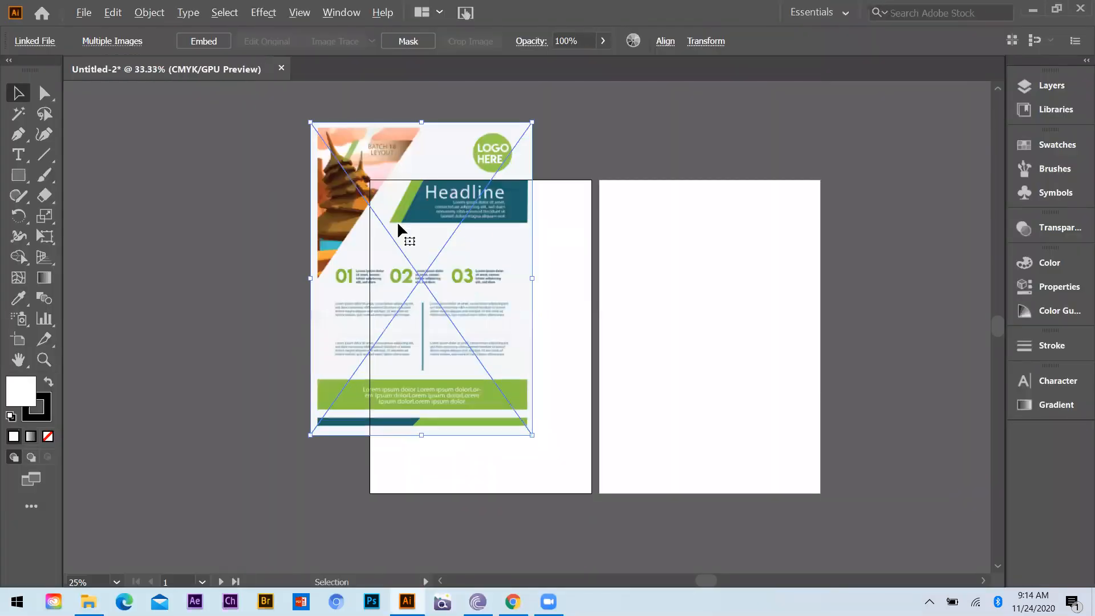
# Step: Move the Headline flyer image onto the second artboard and the green Batch cover image onto the first, aligned to the artboard edges
pyautogui.moveTo(428, 256); pyautogui.dragTo(717, 309)
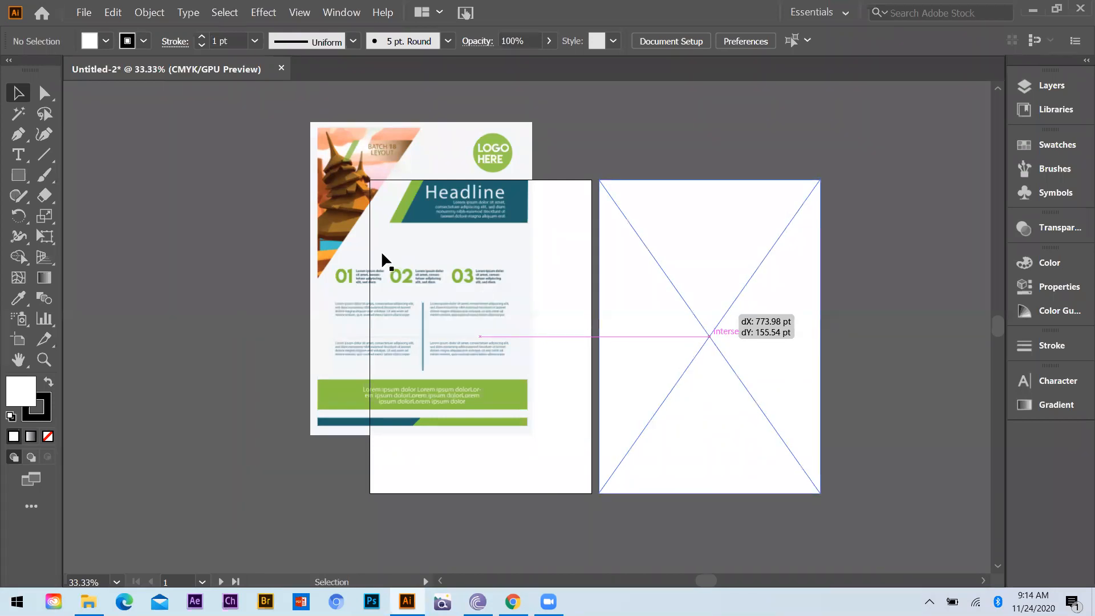
pyautogui.moveTo(440, 316); pyautogui.dragTo(499, 374)
pyautogui.hotkey('ctrl', 'shift', 'a')
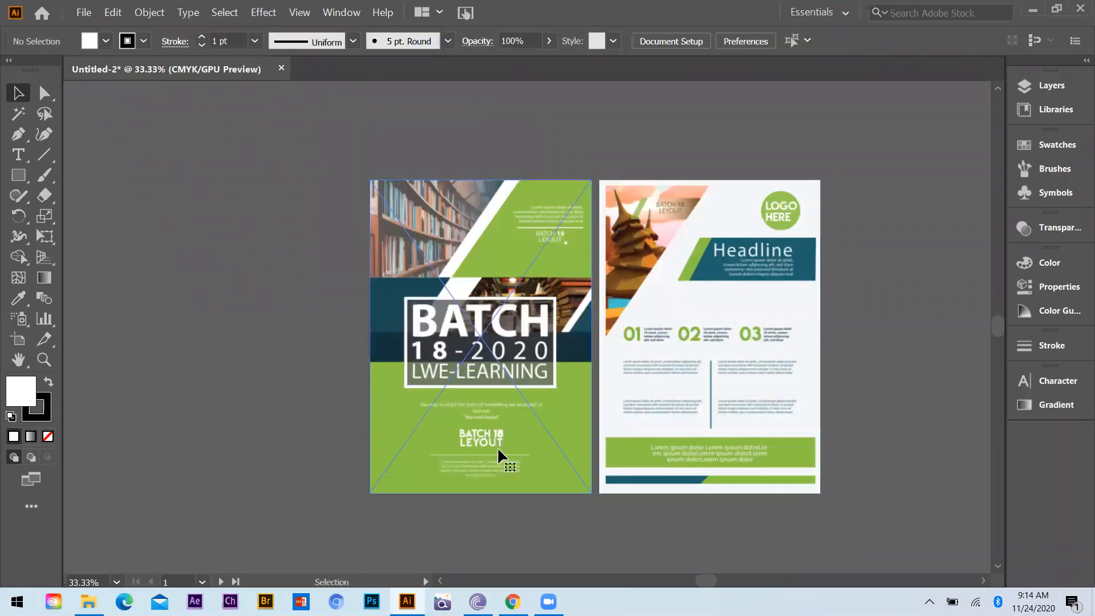
# Step: Scale the green Batch cover image down and back up to the size of the first artboard
pyautogui.scroll(1, 502, 452)
pyautogui.scroll(-1, 522, 469)
pyautogui.click(522, 474)
pyautogui.moveTo(522, 477); pyautogui.dragTo(454, 379)
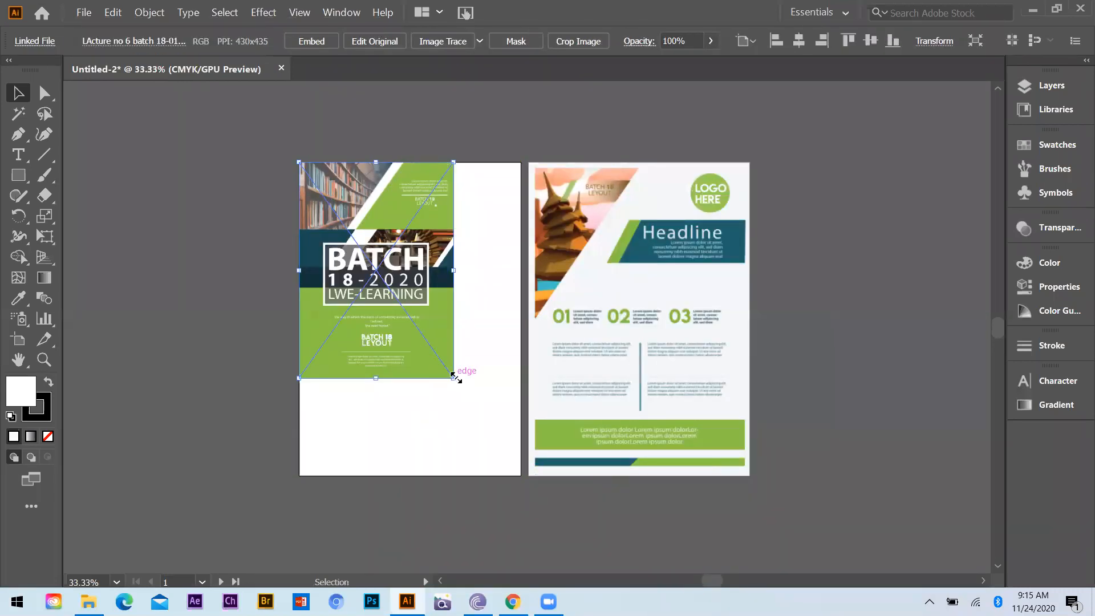
pyautogui.moveTo(462, 388); pyautogui.dragTo(520, 475)
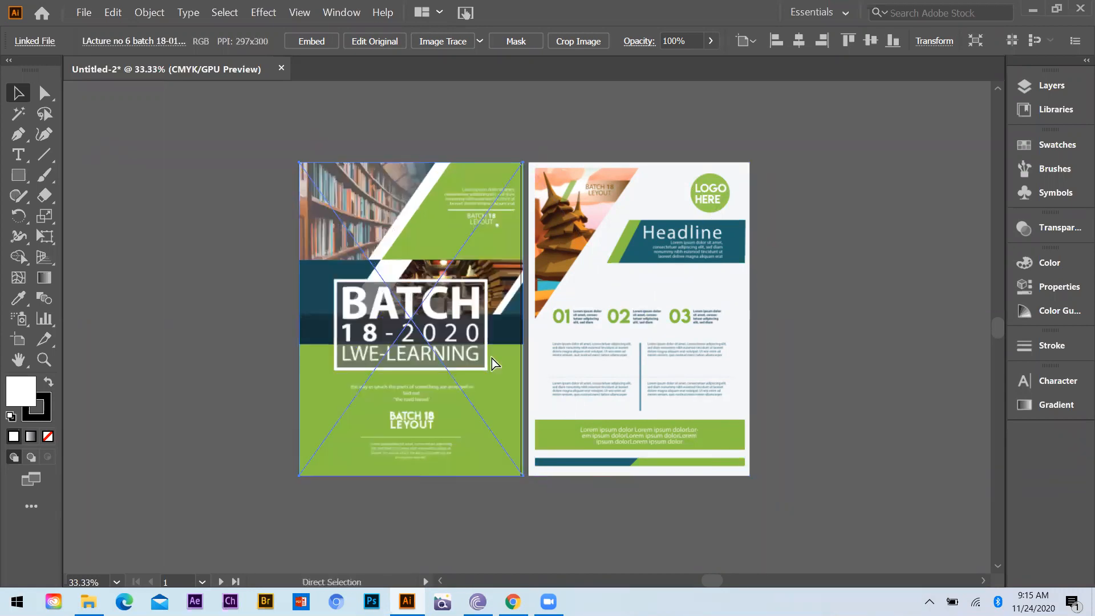
pyautogui.hotkey('ctrl', 'shift', 'a')
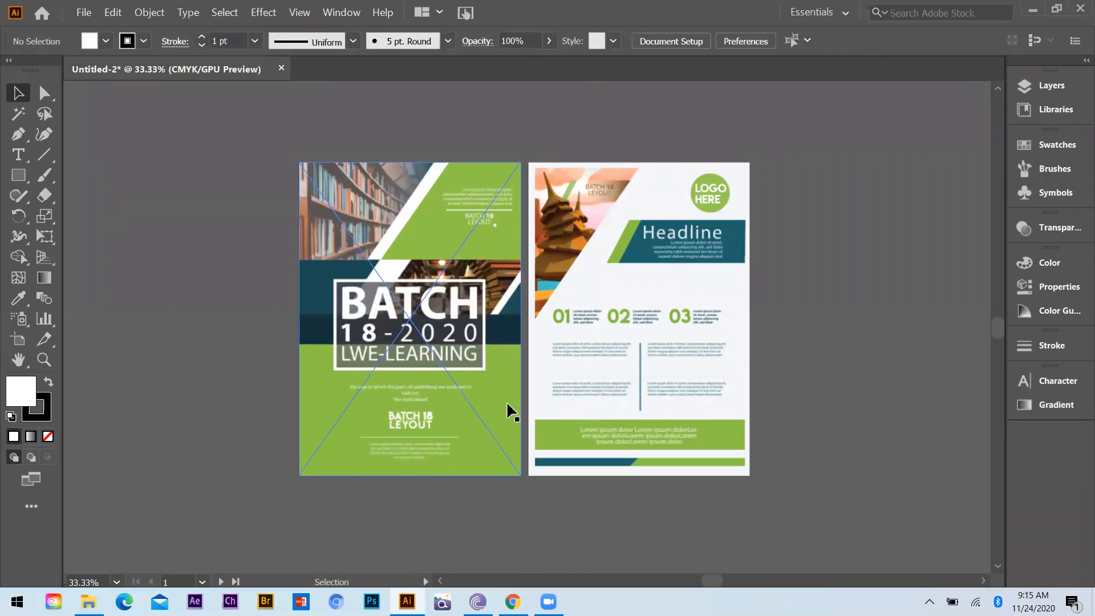
# Step: Move the Headline flyer image off its artboard to the right and the Batch cover image to the left of the first artboard
pyautogui.scroll(-1, 497, 401)
pyautogui.moveTo(592, 342); pyautogui.dragTo(802, 342)
pyautogui.moveTo(419, 341); pyautogui.dragTo(221, 323)
pyautogui.scroll(1, 134, 378)
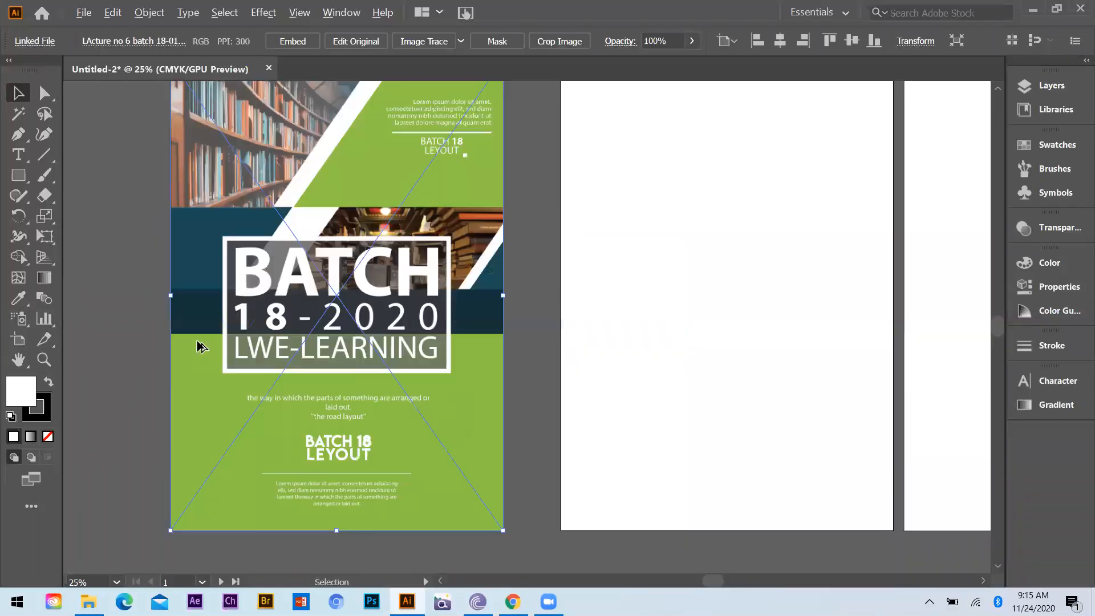
# Step: Examine the overall layout and individual shapes of the green Batch cover flyer beside the empty artboards
pyautogui.scroll(1, 202, 362)
pyautogui.scroll(-2, 202, 364)
pyautogui.scroll(2, 203, 363)
pyautogui.scroll(-1, 324, 357)
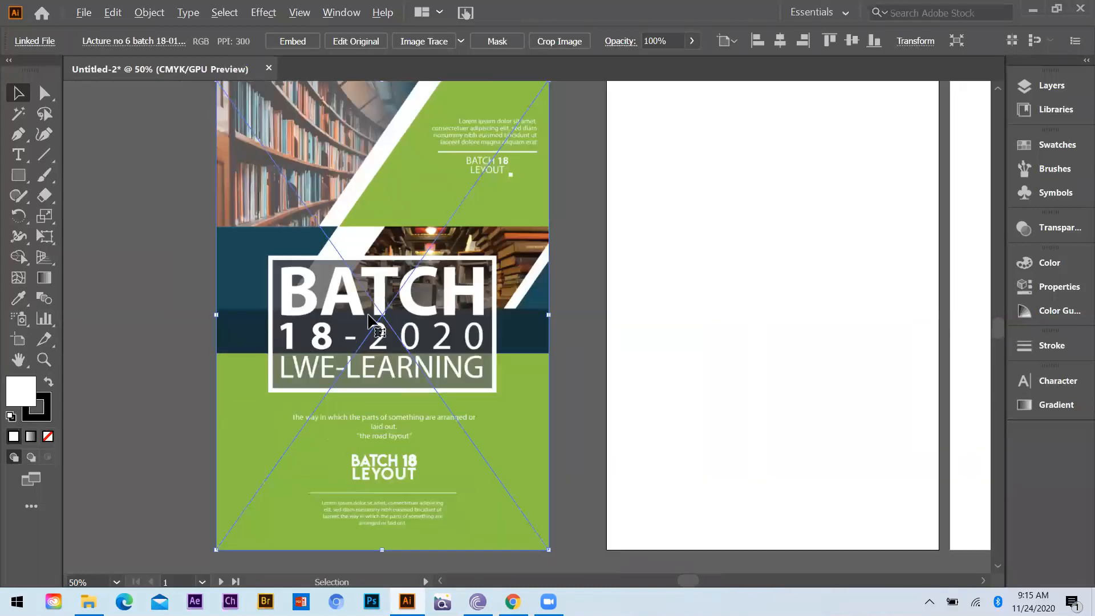
pyautogui.scroll(-1, 366, 331)
pyautogui.press('a')
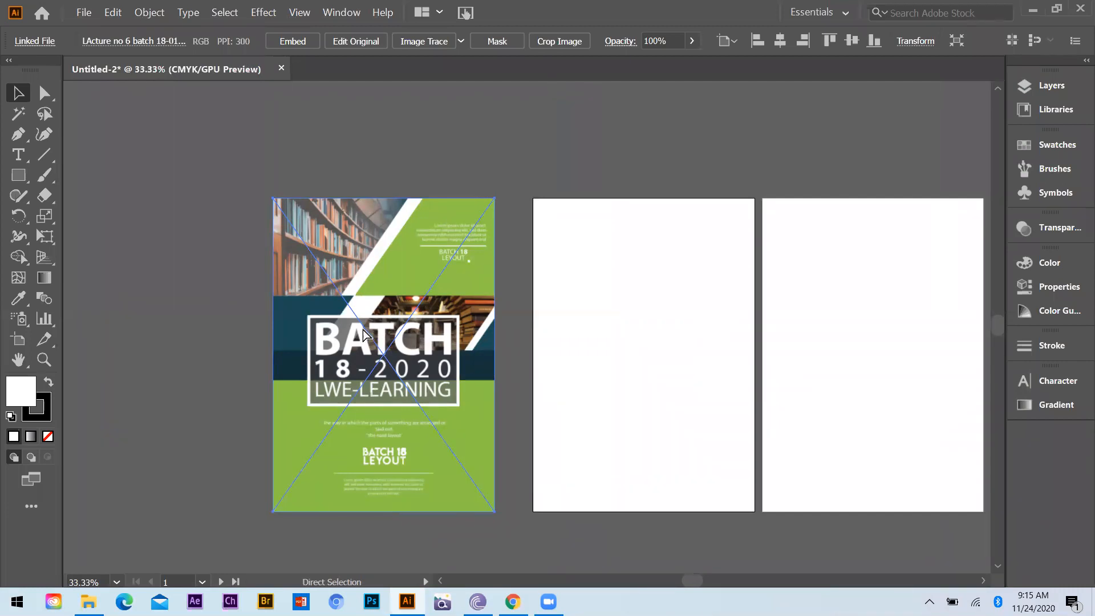
pyautogui.hotkey('ctrl', 'shift', 'a')
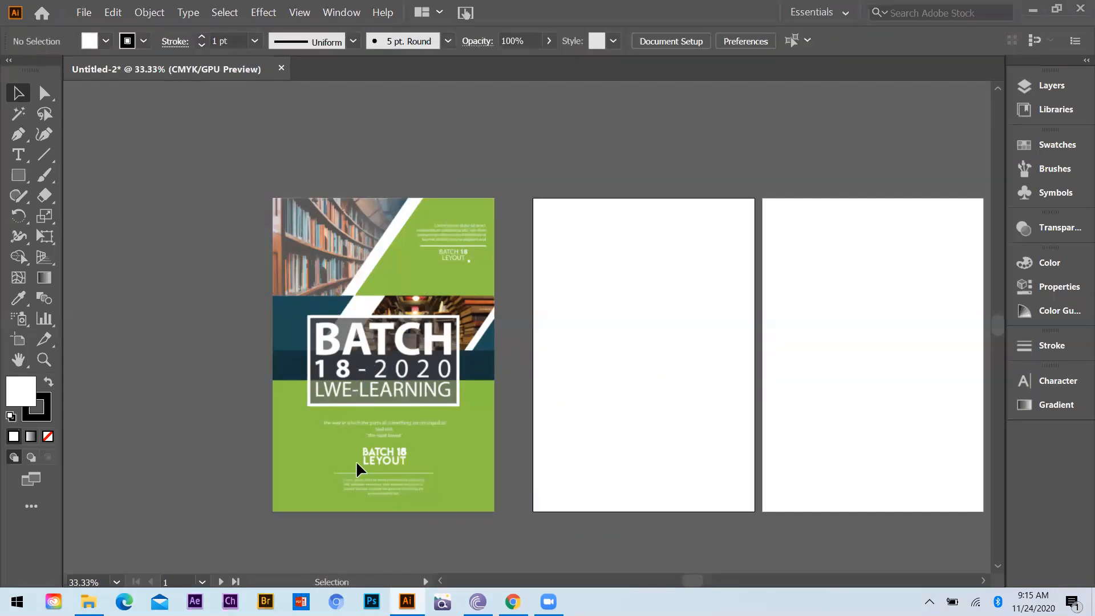
pyautogui.scroll(1, 335, 451)
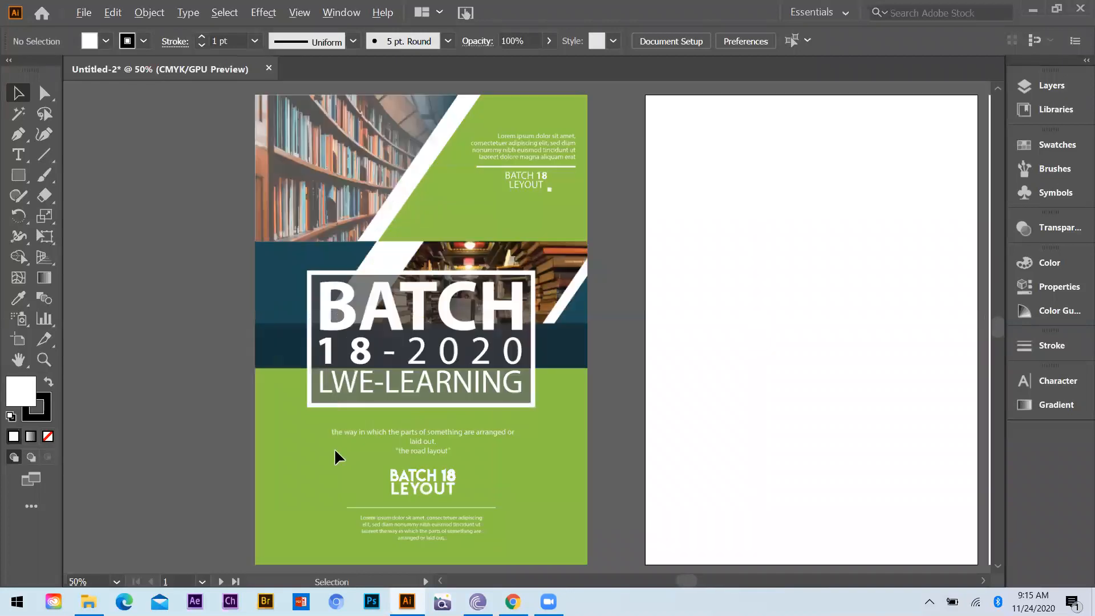
pyautogui.scroll(-1, 299, 454)
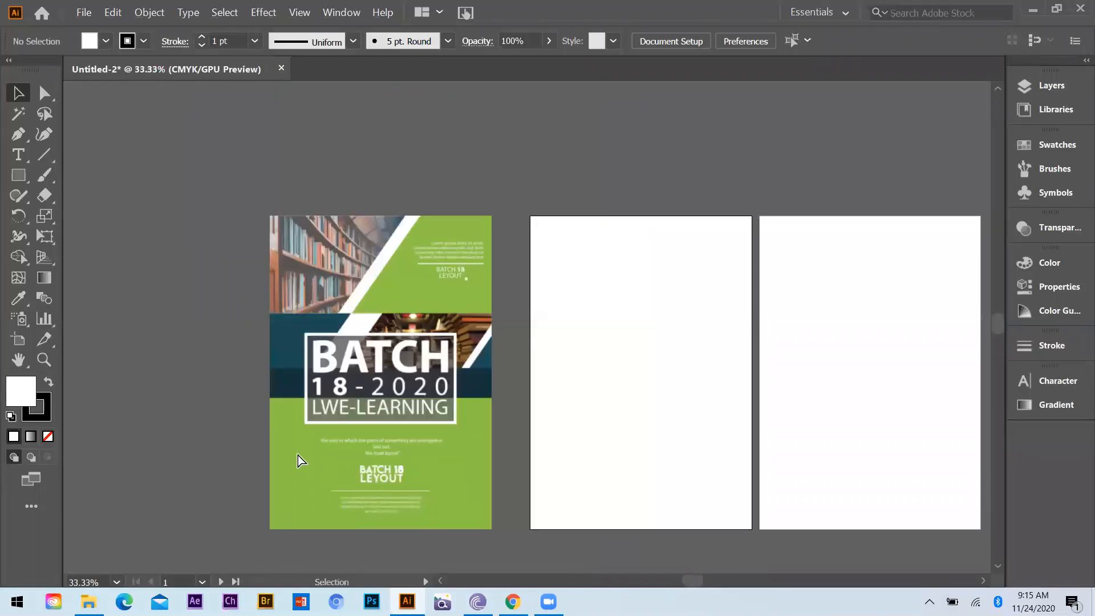
pyautogui.moveTo(334, 528); pyautogui.dragTo(417, 480)
pyautogui.hotkey('ctrl', 'z')
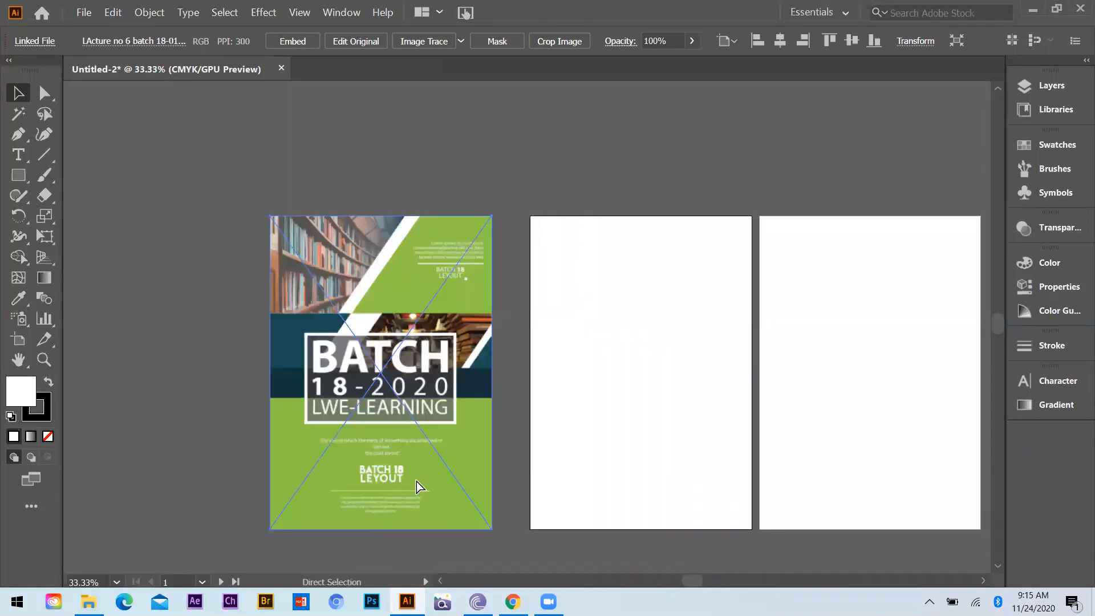
pyautogui.hotkey('ctrl', 'z')
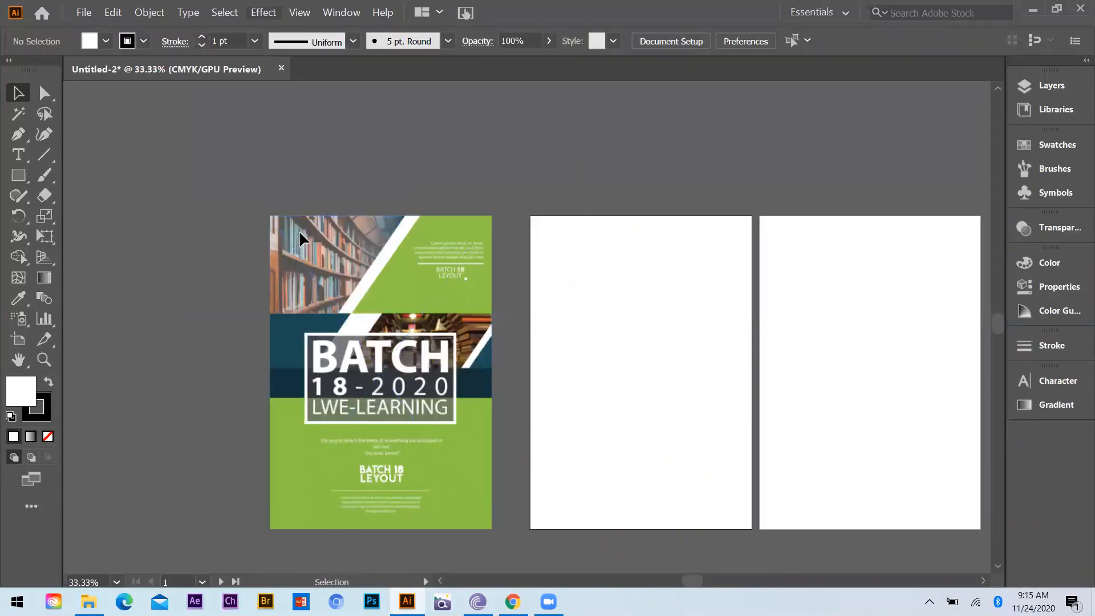
pyautogui.scroll(1, 322, 331)
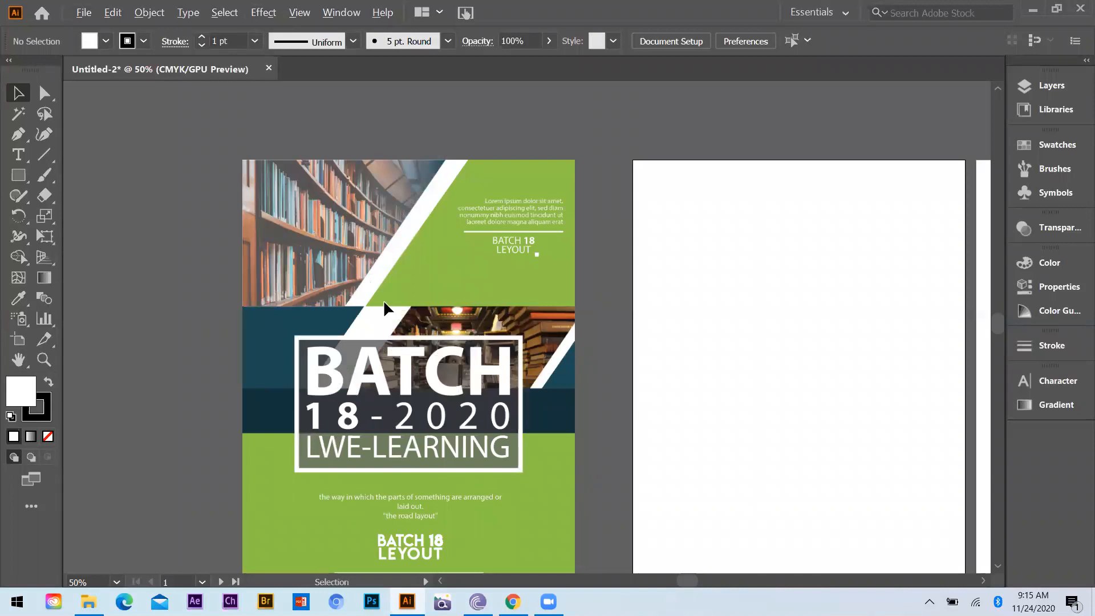
pyautogui.scroll(-1, 384, 302)
pyautogui.scroll(-1, 337, 257)
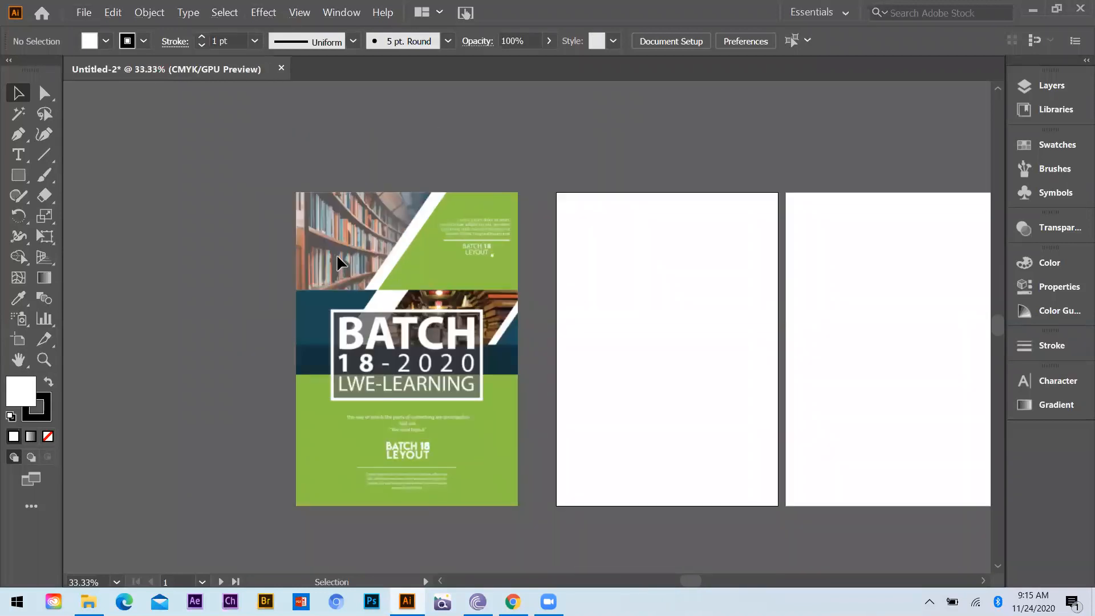
# Step: With no fill and a black 1 pt stroke, trace the slanted bookshelf photo at the cover's upper left as a closed Pen path
pyautogui.scroll(1, 438, 300)
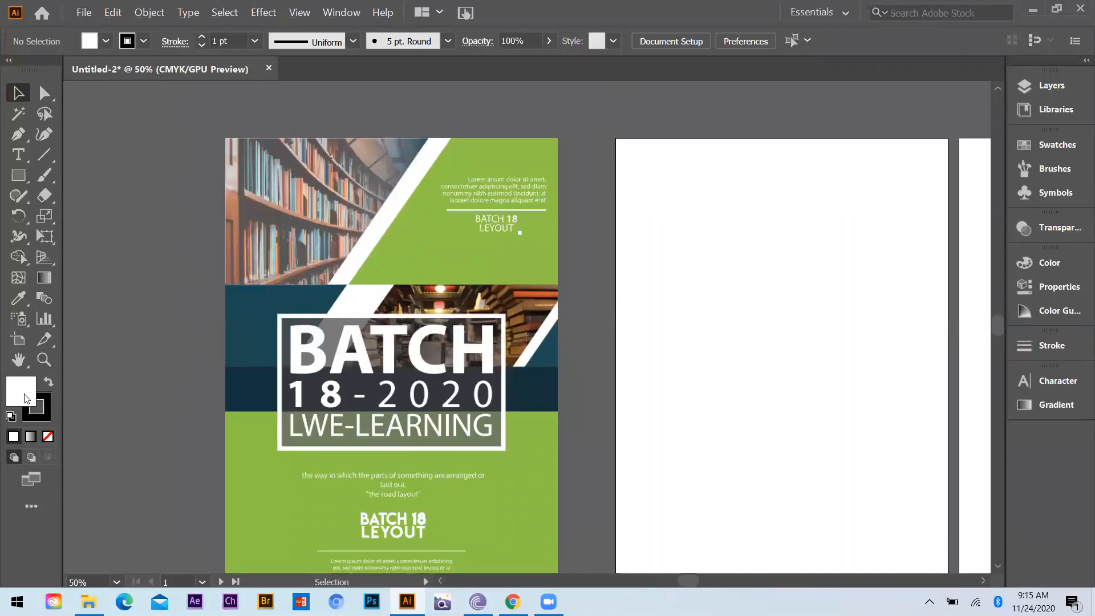
pyautogui.click(48, 437)
pyautogui.click(19, 135)
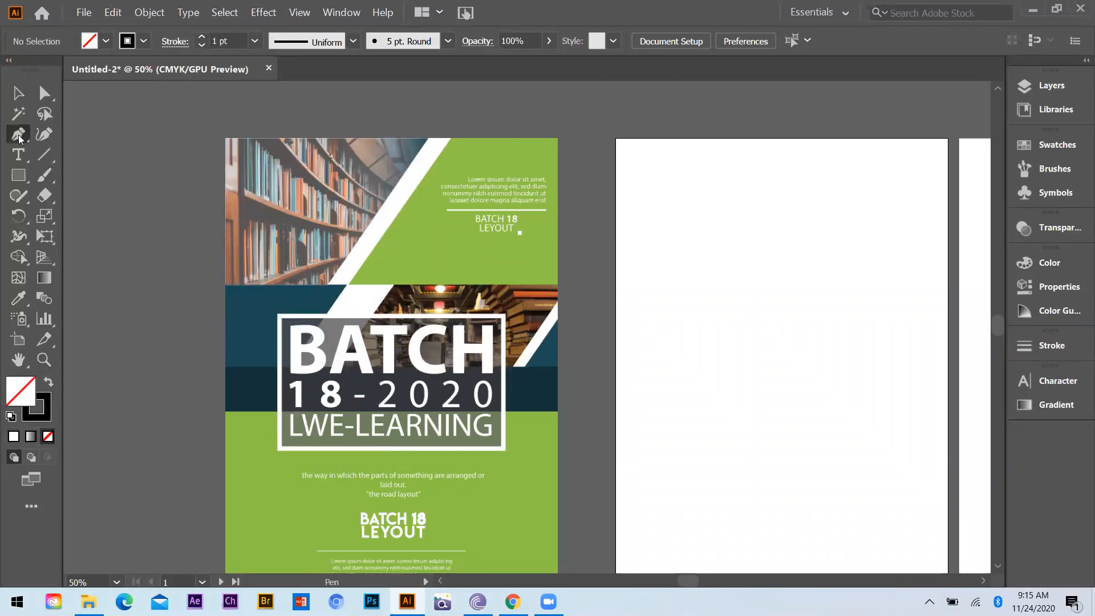
pyautogui.scroll(3, 245, 140)
pyautogui.scroll(-1, 177, 131)
pyautogui.click(178, 105)
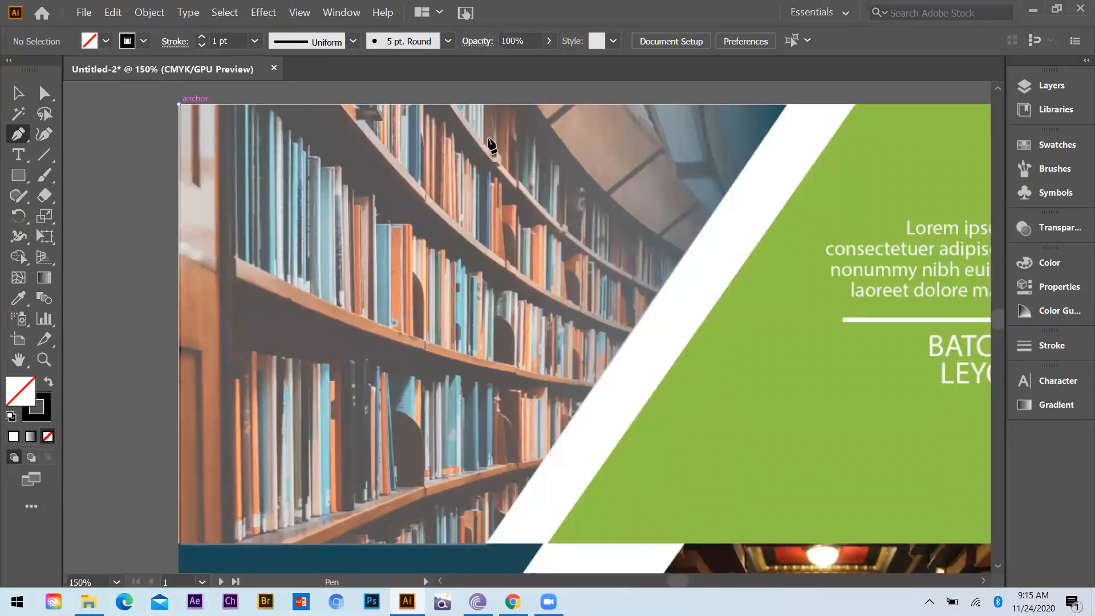
pyautogui.scroll(-1, 220, 128)
pyautogui.click(595, 112)
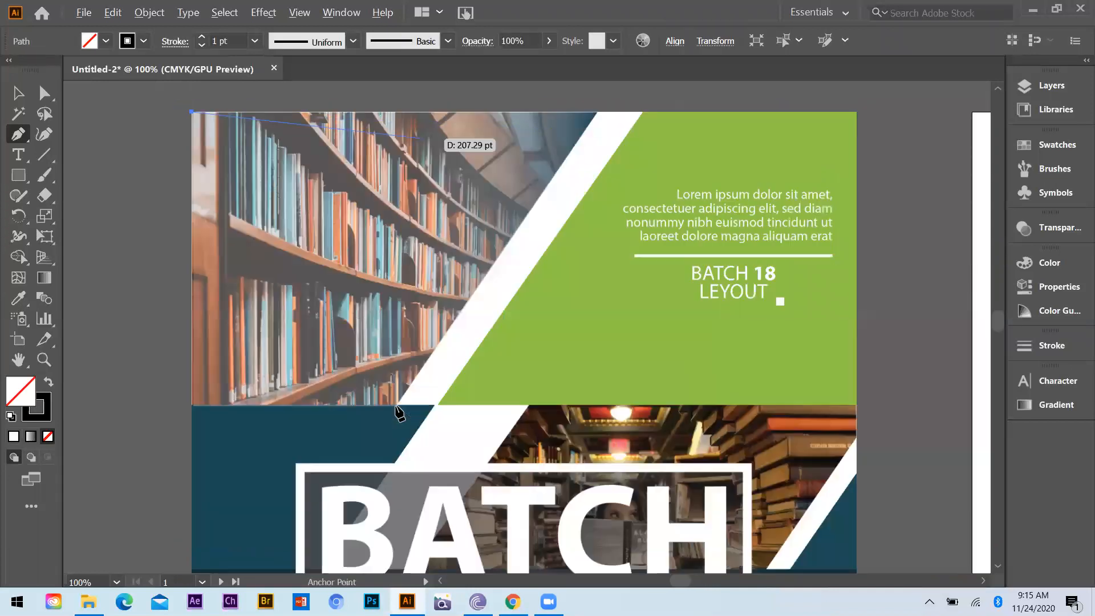
pyautogui.click(396, 408)
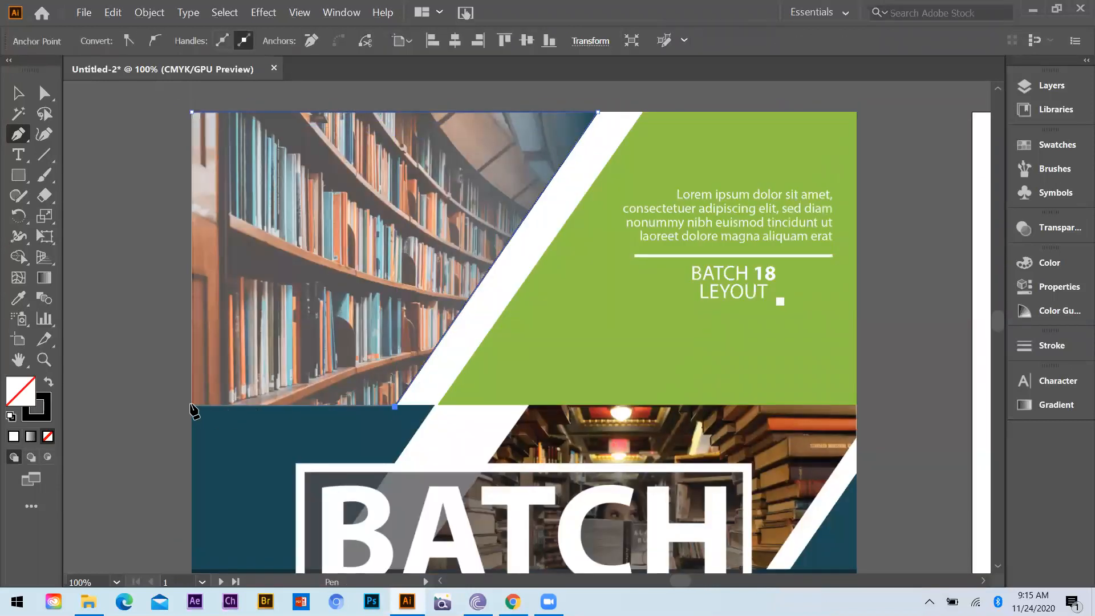
pyautogui.click(191, 406)
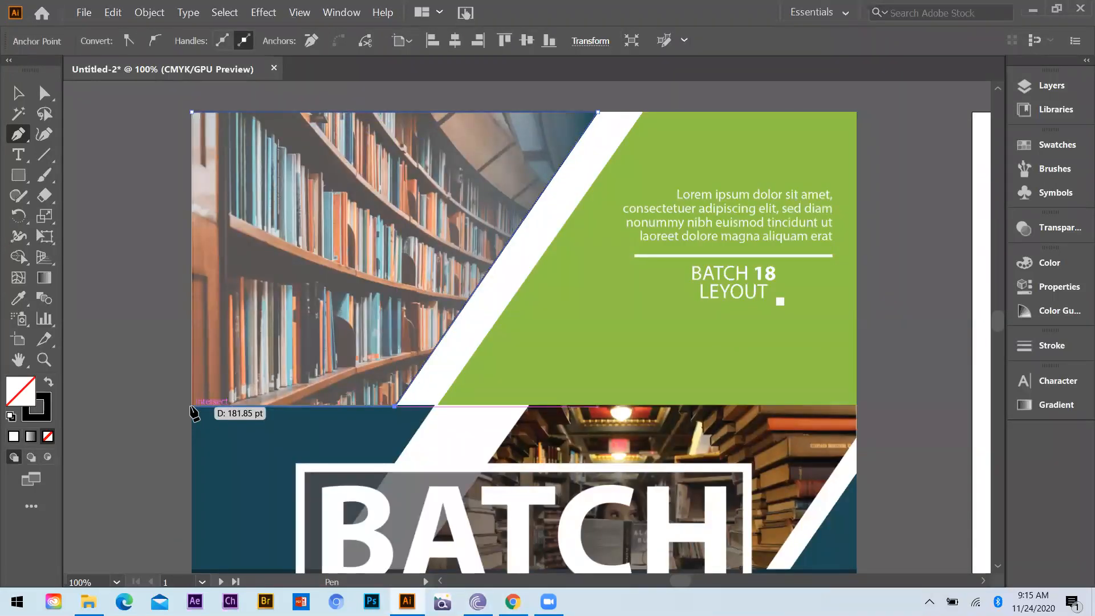
pyautogui.click(192, 112)
# Step: Trace the slanted green panel at the cover's upper right as a closed Pen path
pyautogui.click(644, 112)
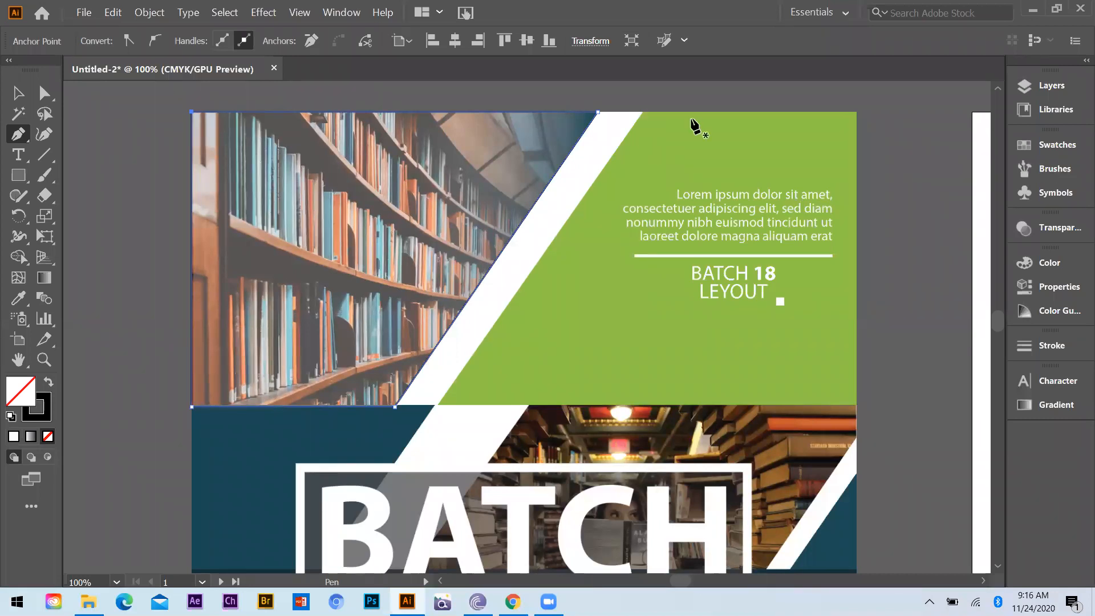
pyautogui.click(856, 113)
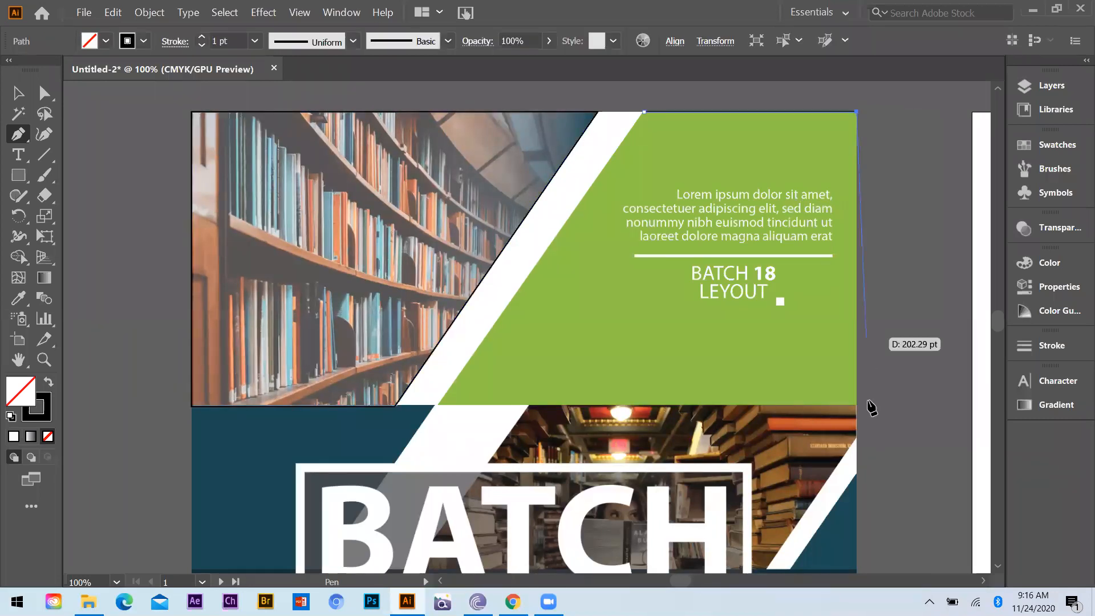
pyautogui.click(856, 404)
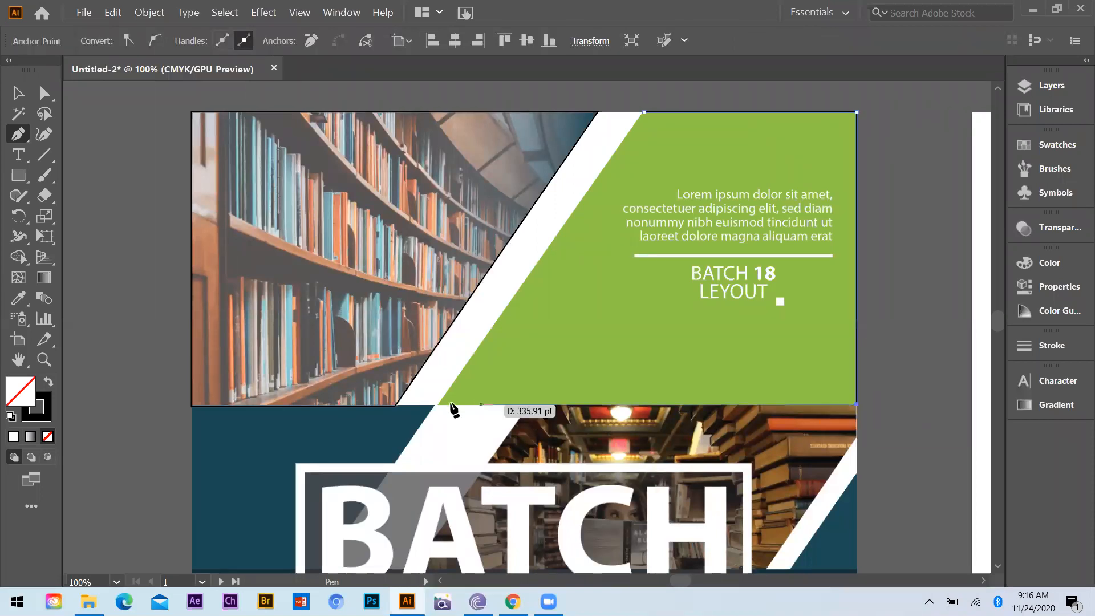
pyautogui.click(437, 405)
pyautogui.click(644, 113)
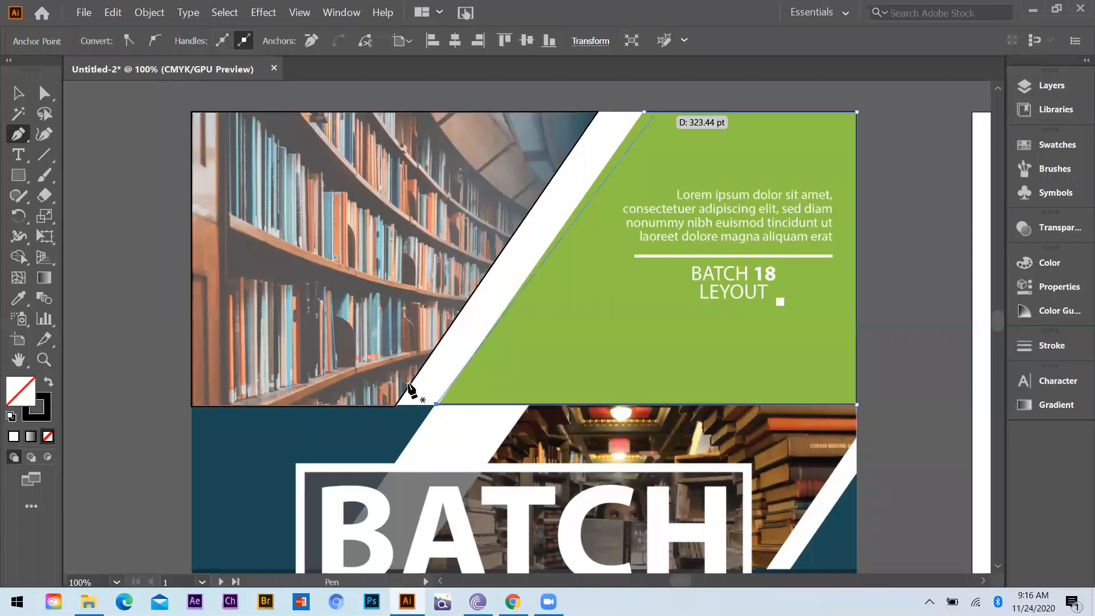
# Step: Trace the slanted teal shape below the bookshelf photo as a closed path, continuing its diagonal edge behind the title
pyautogui.scroll(3, 404, 423)
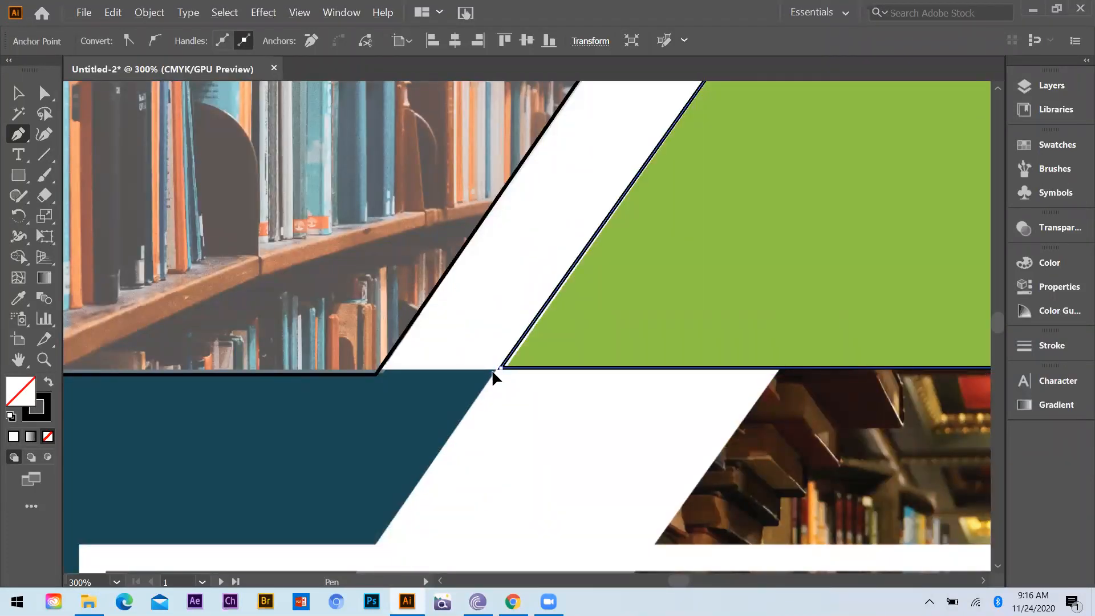
pyautogui.click(495, 370)
pyautogui.scroll(-2, 447, 392)
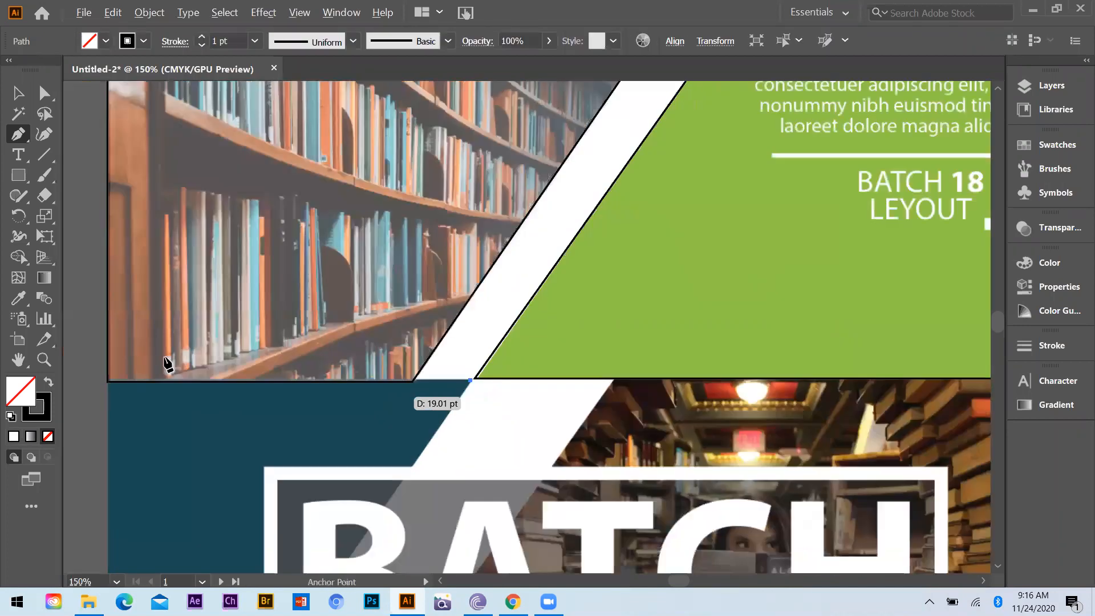
pyautogui.click(108, 381)
pyautogui.scroll(-3, 111, 519)
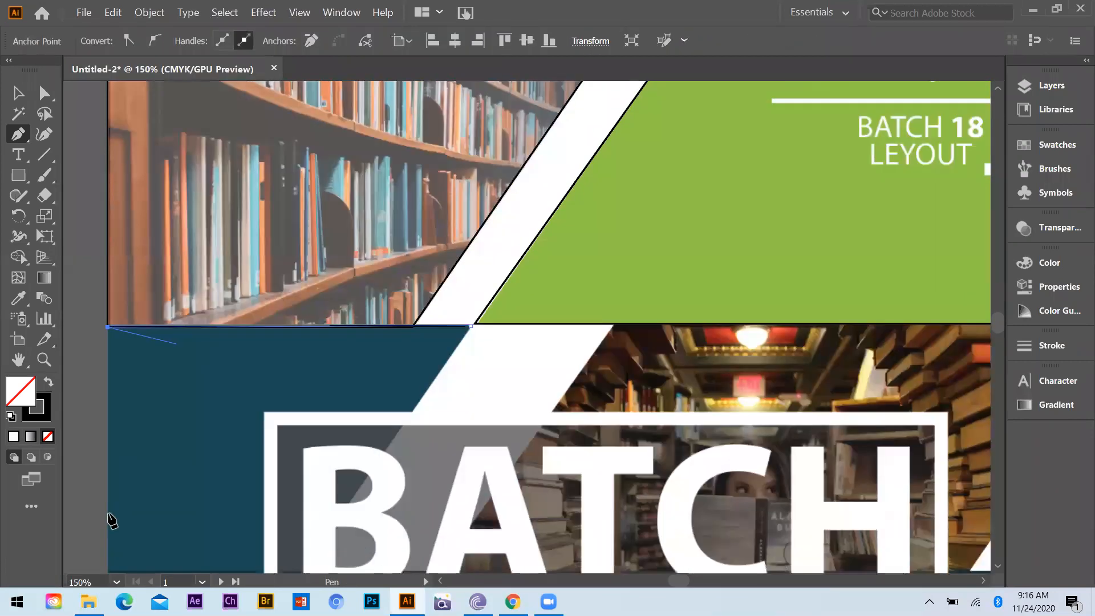
pyautogui.click(108, 516)
pyautogui.click(304, 516)
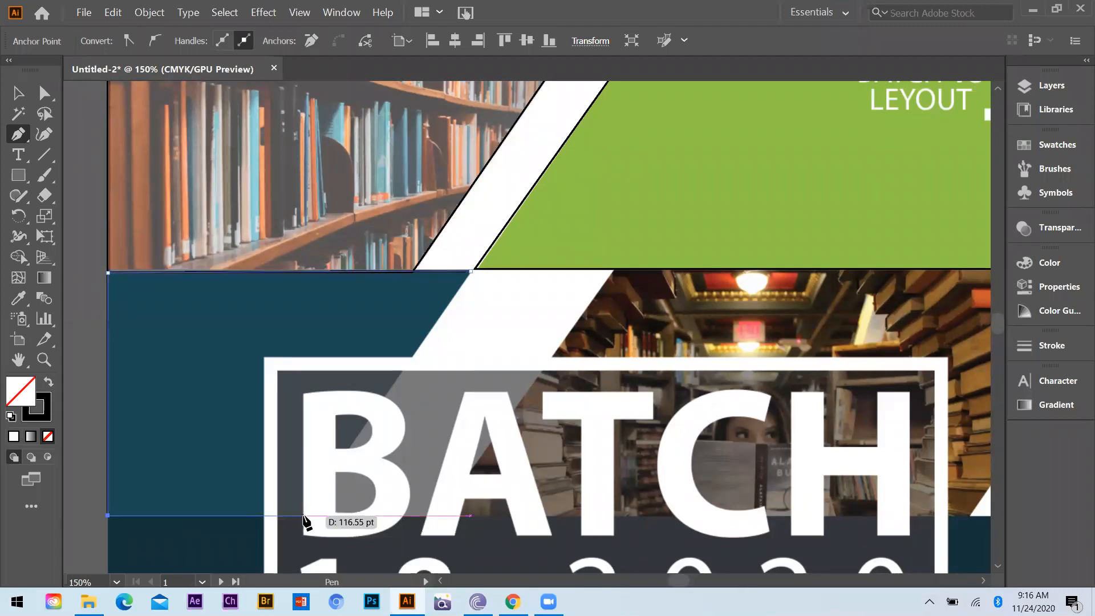
pyautogui.click(471, 272)
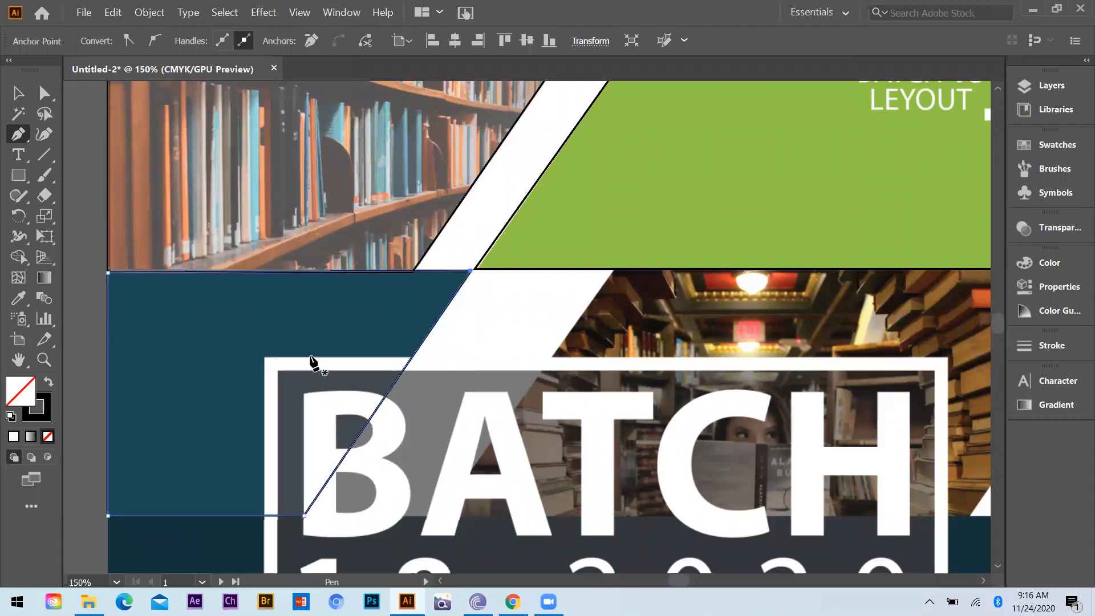
# Step: Trace the library photo behind the BATCH title as a closed five-point path ending at the cover's right edge
pyautogui.scroll(-3, 313, 367)
pyautogui.scroll(-1, 347, 403)
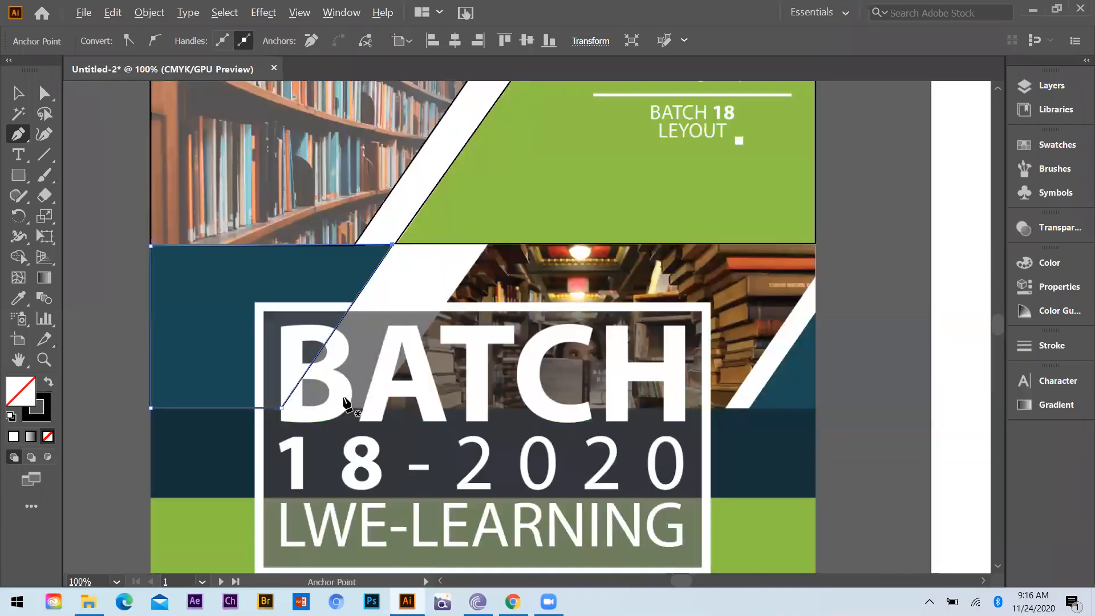
pyautogui.scroll(1, 347, 402)
pyautogui.click(345, 399)
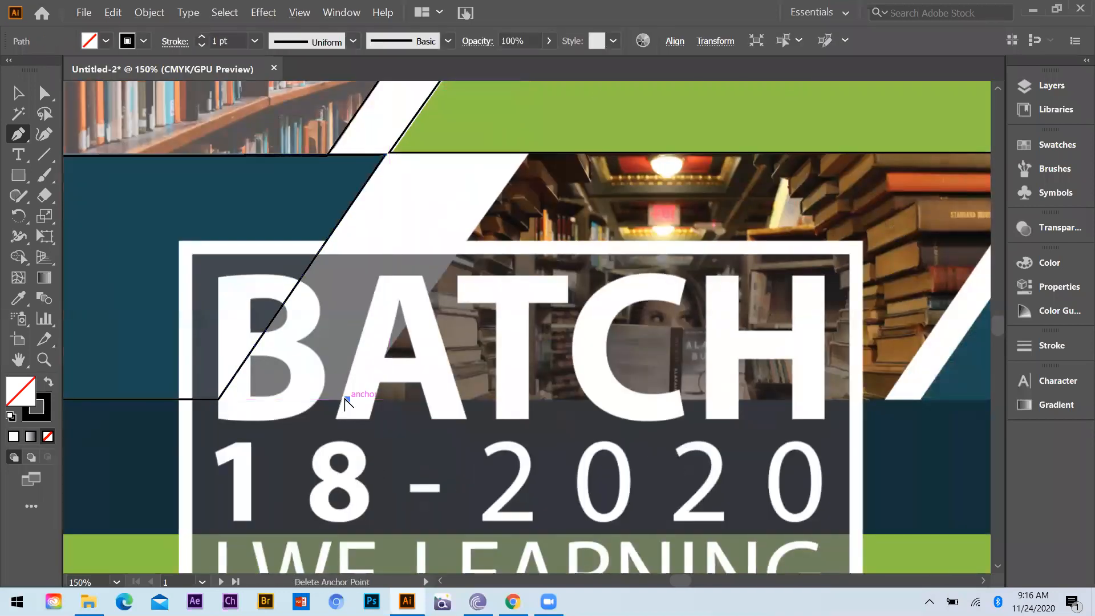
pyautogui.scroll(-1, 563, 404)
pyautogui.scroll(-1, 565, 406)
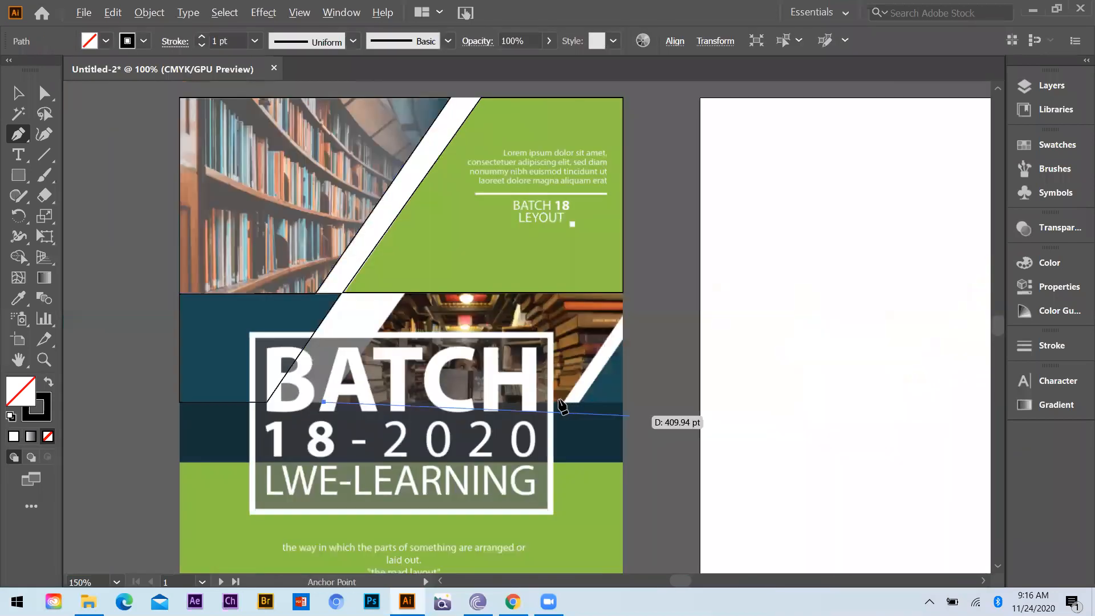
pyautogui.scroll(2, 562, 406)
pyautogui.click(559, 401)
pyautogui.scroll(-2, 622, 312)
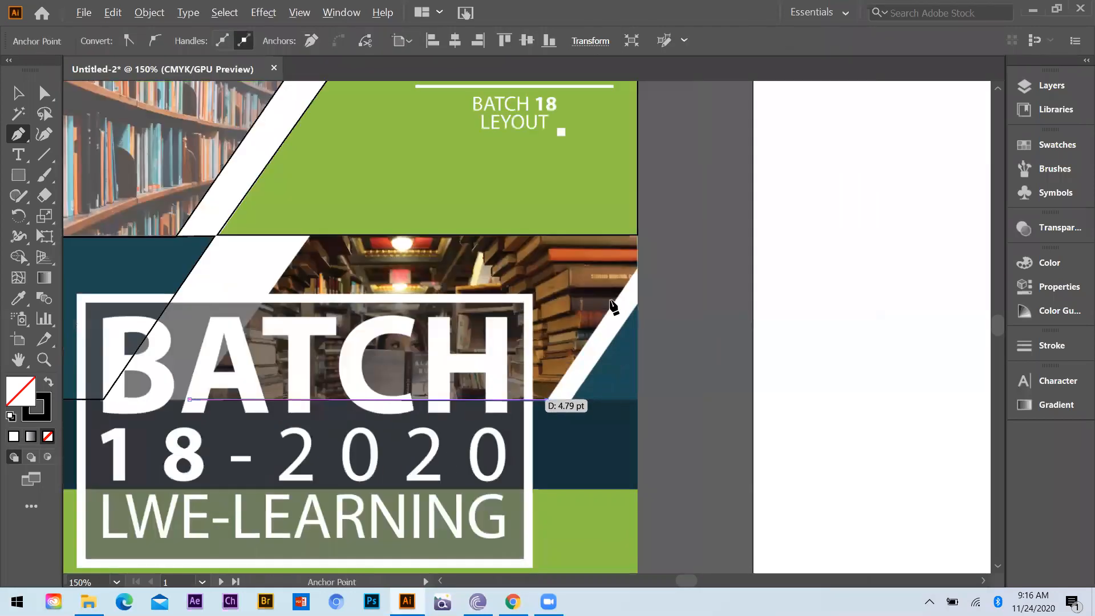
pyautogui.scroll(3, 624, 294)
pyautogui.click(620, 284)
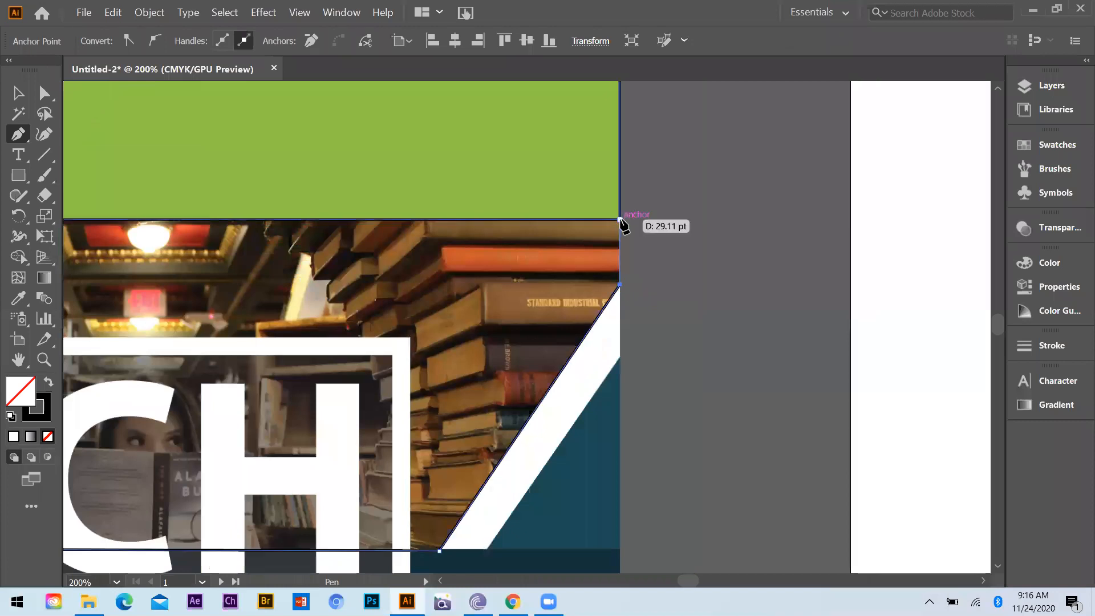
pyautogui.hotkey('ctrl', '-')
pyautogui.click(302, 238)
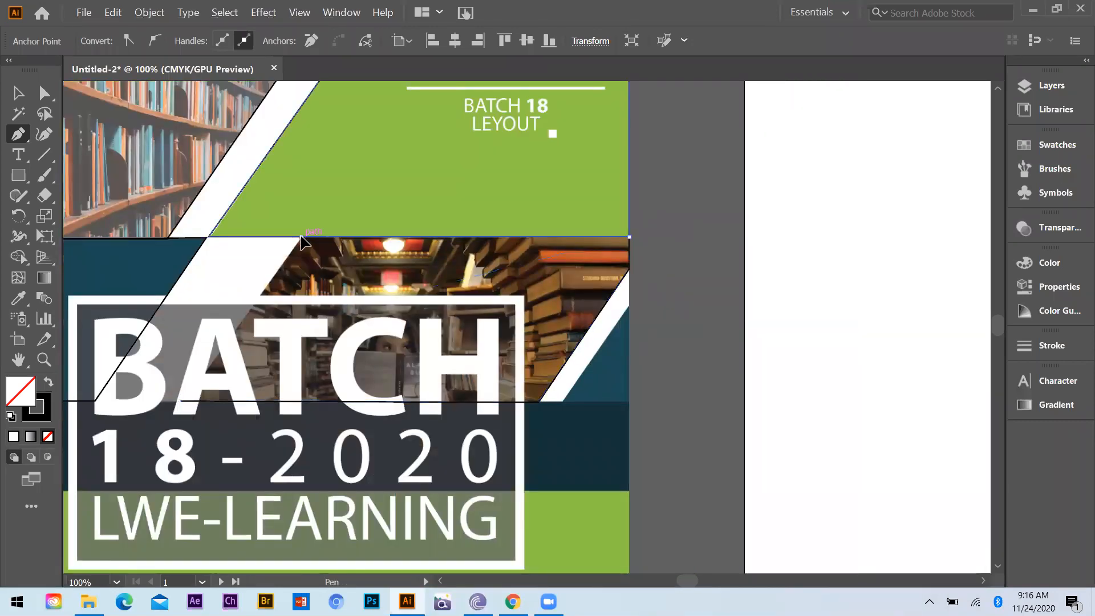
pyautogui.click(181, 402)
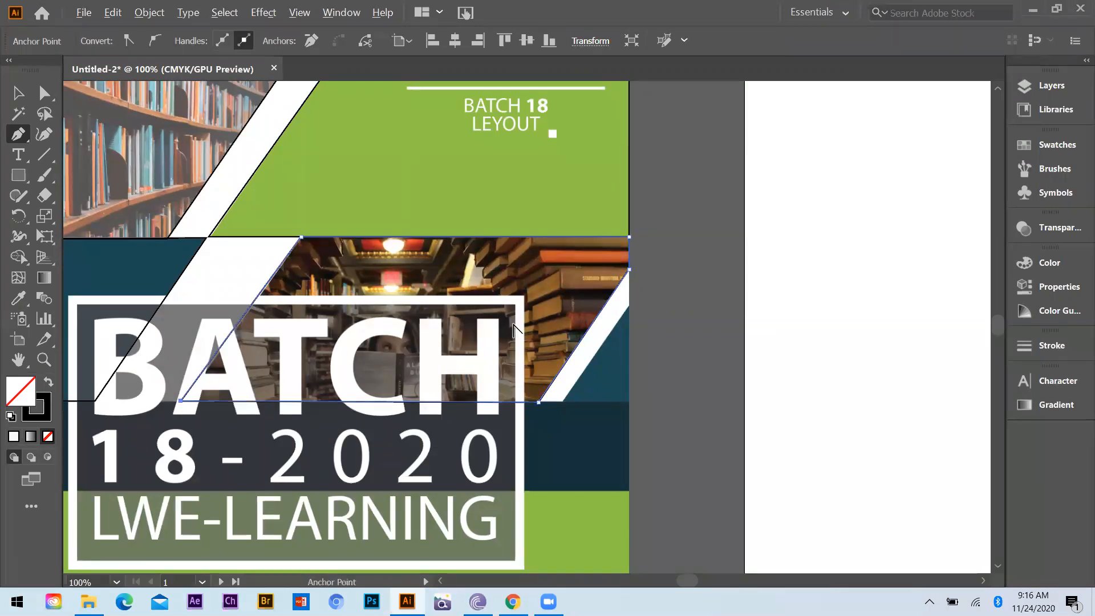
# Step: Trace the small teal triangle at the cover's right edge, beside the white diagonal stripe, as a closed path
pyautogui.hotkey('ctrl', '-')
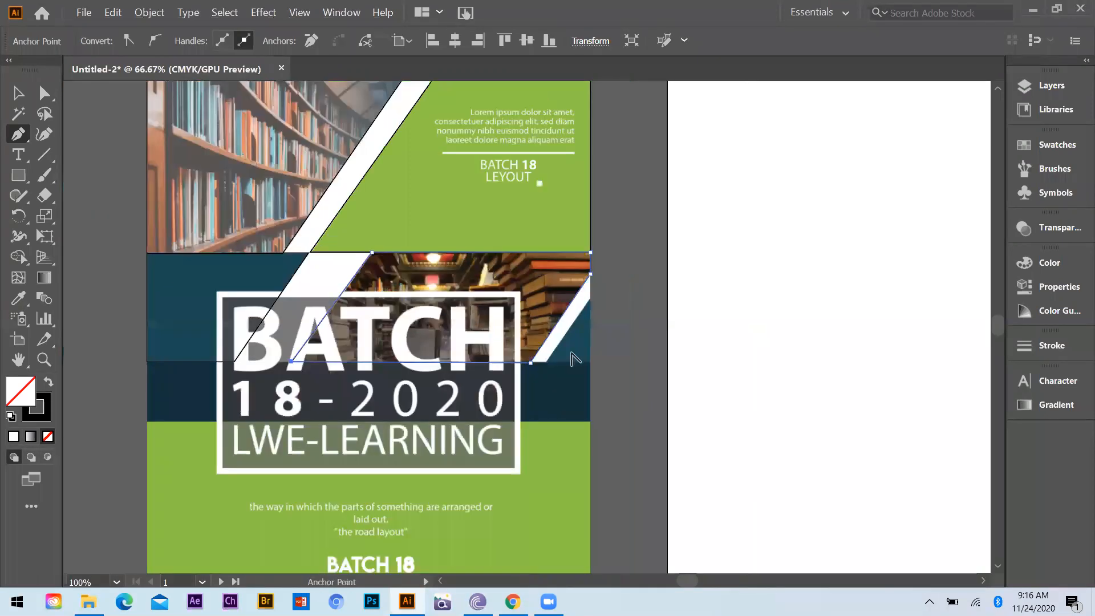
pyautogui.scroll(-1, 571, 353)
pyautogui.scroll(2, 571, 353)
pyautogui.click(516, 280)
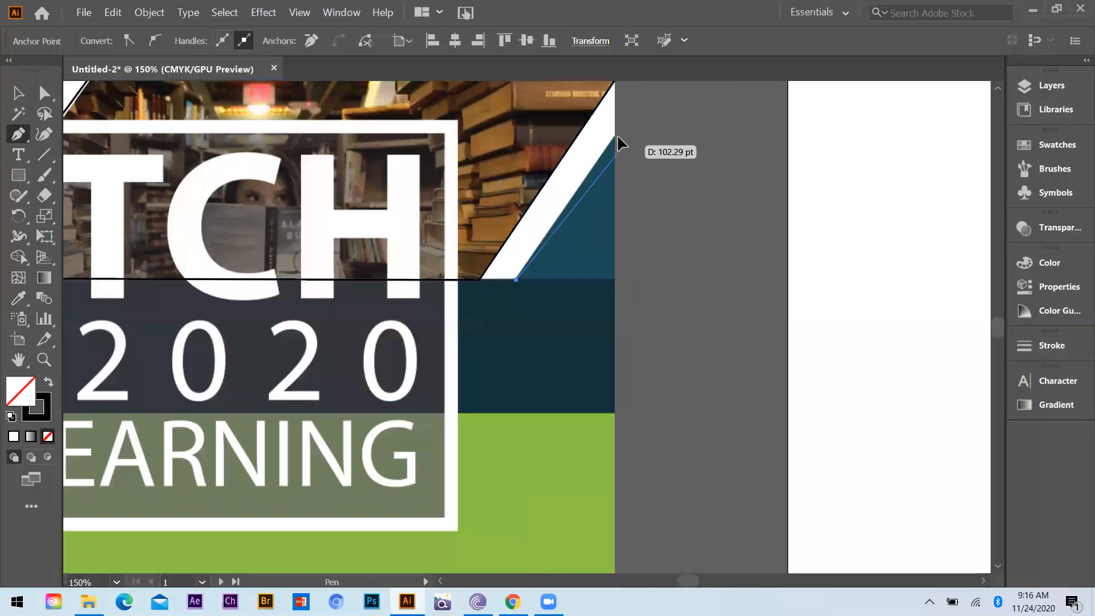
pyautogui.click(614, 135)
pyautogui.click(615, 280)
pyautogui.click(516, 280)
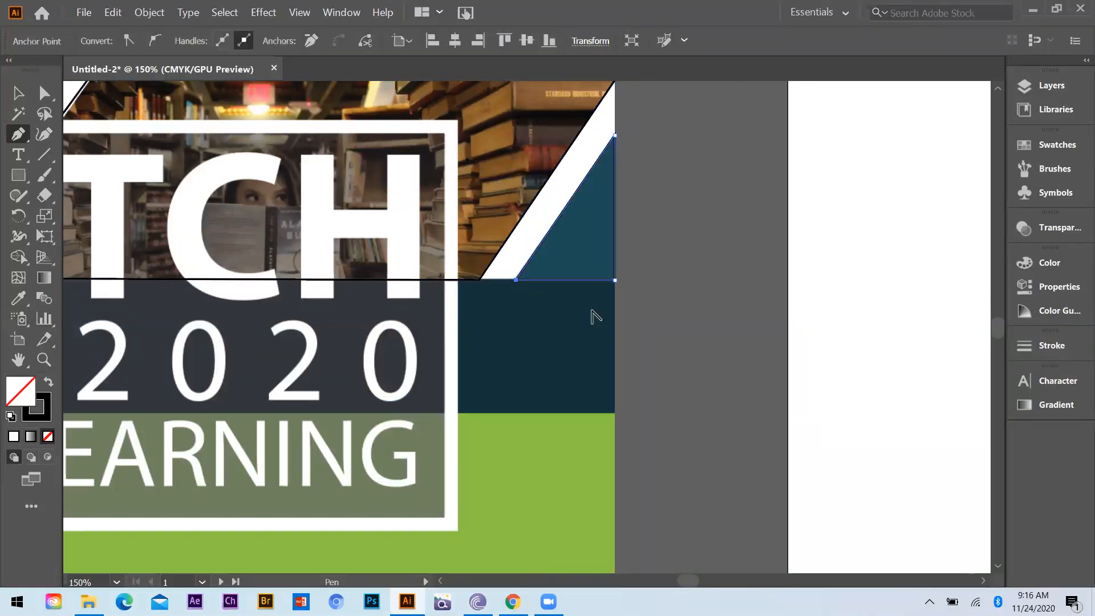
# Step: Draw a full-width rectangle over the dark navy band behind the 18-2020 text
pyautogui.hotkey('ctrl', '-')
pyautogui.hotkey('ctrl', '-')
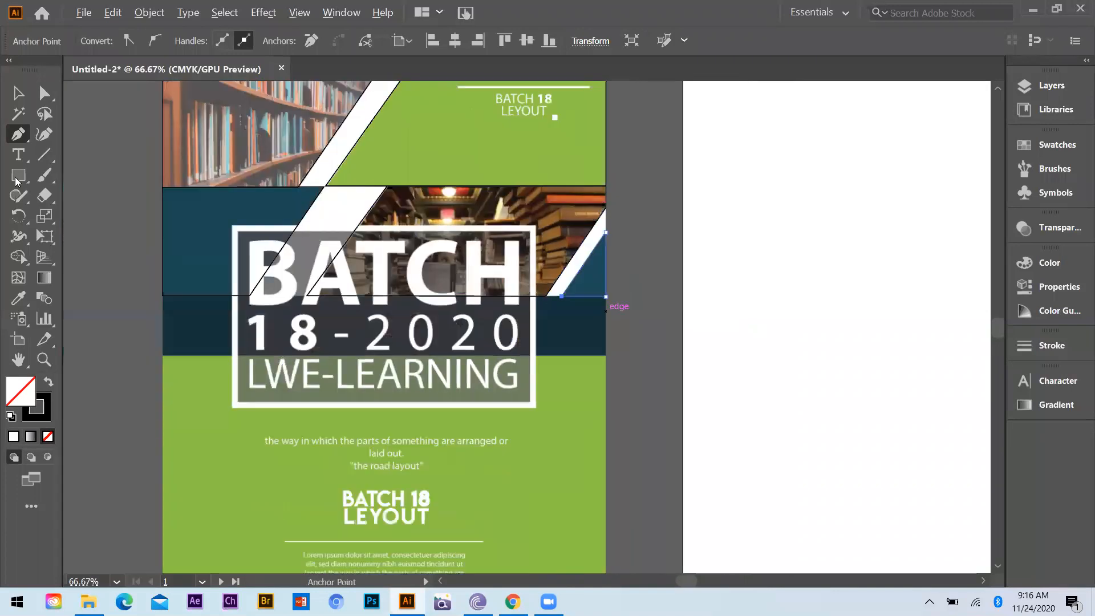
pyautogui.press('m')
pyautogui.moveTo(163, 241); pyautogui.dragTo(606, 298)
# Step: Draw rectangles over the lower green area and around the title frame, the latter about 407 by 250 pt
pyautogui.scroll(-1, 167, 559)
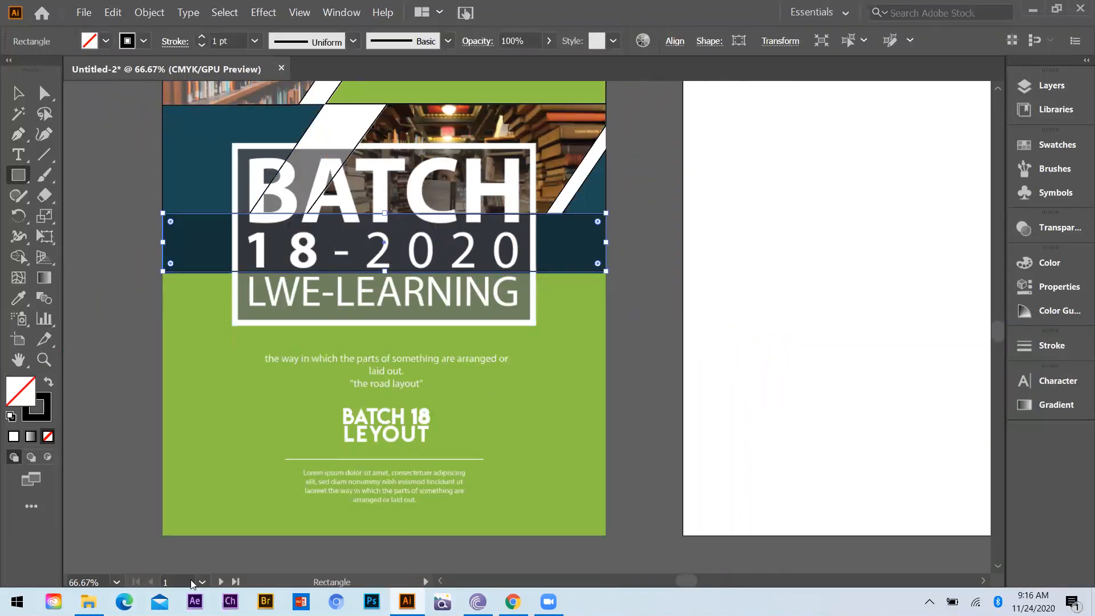
pyautogui.moveTo(169, 534); pyautogui.dragTo(606, 272)
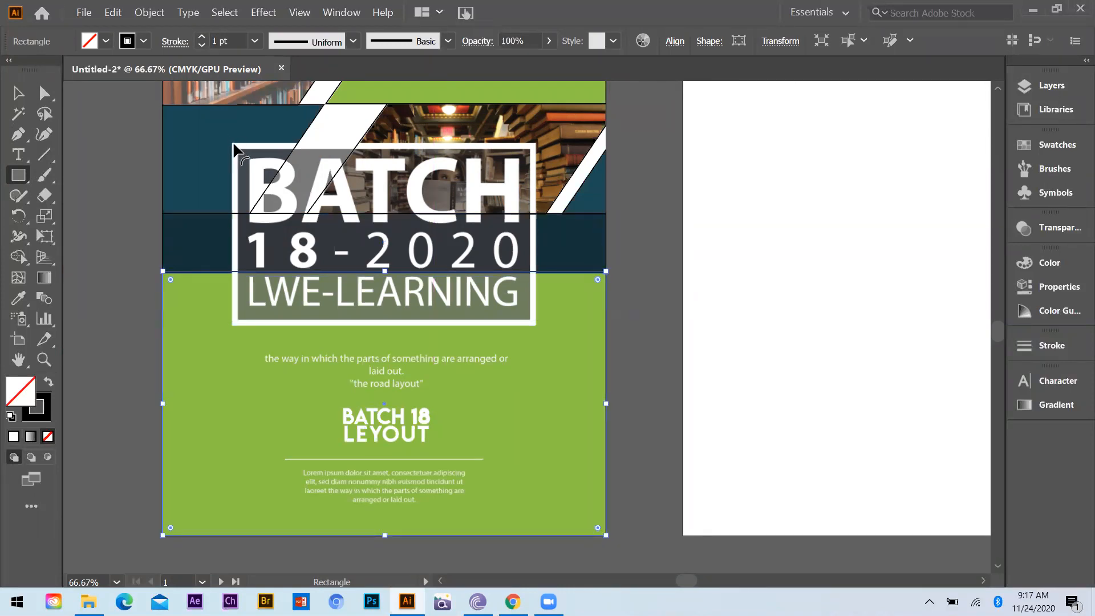
pyautogui.click(17, 171)
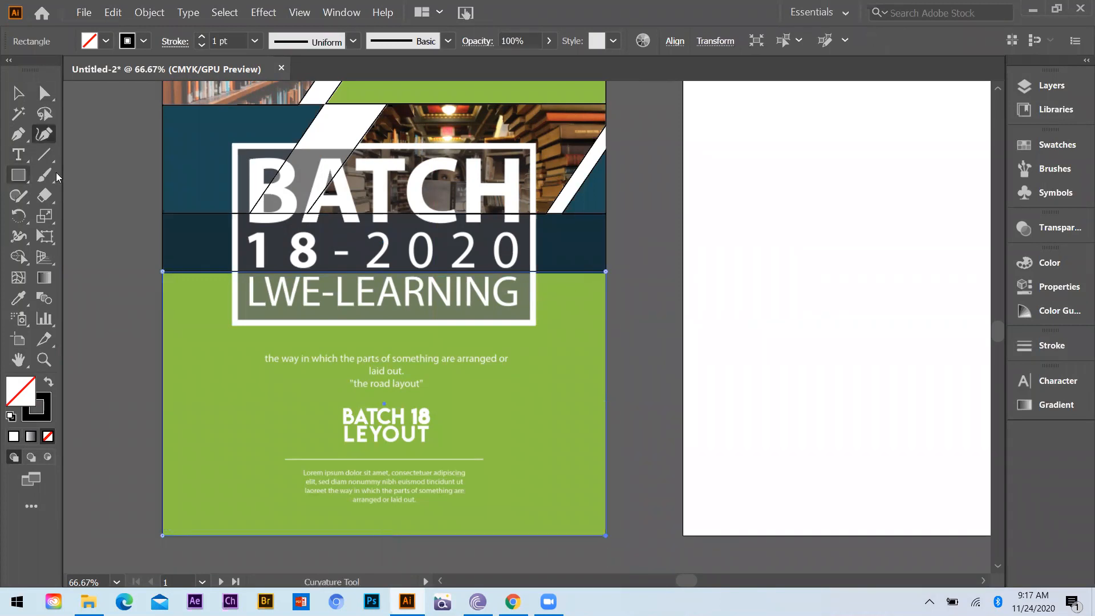
pyautogui.moveTo(233, 143); pyautogui.dragTo(535, 326)
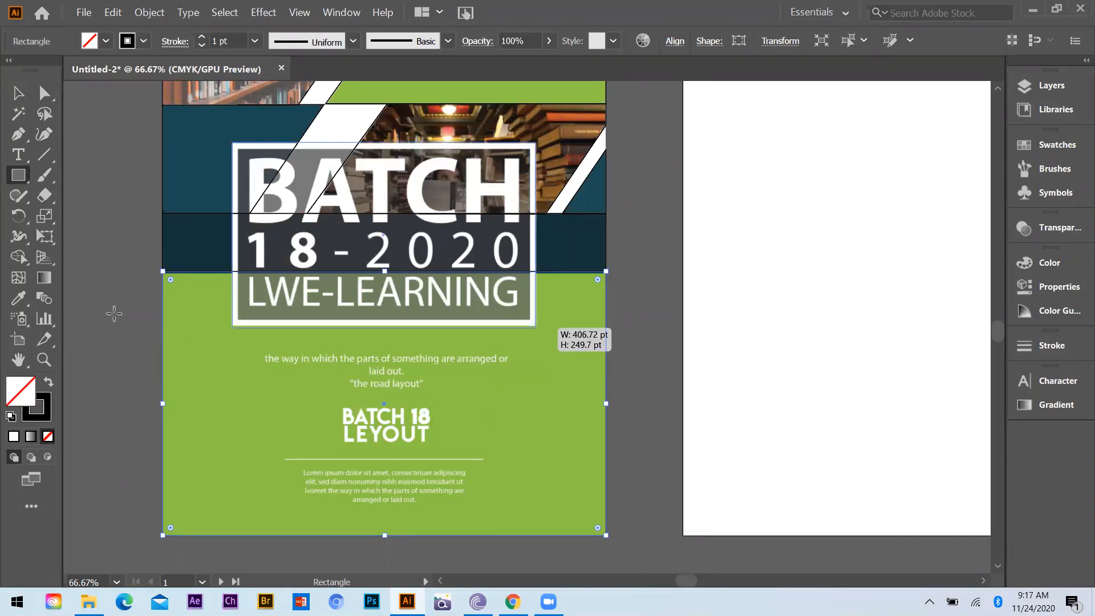
# Step: Select all the traced outlines together and place a copy of them on the first artboard, aligned to its edges
pyautogui.hotkey('ctrl', '-')
pyautogui.hotkey('ctrl', '-')
pyautogui.press('v')
pyautogui.click(115, 128)
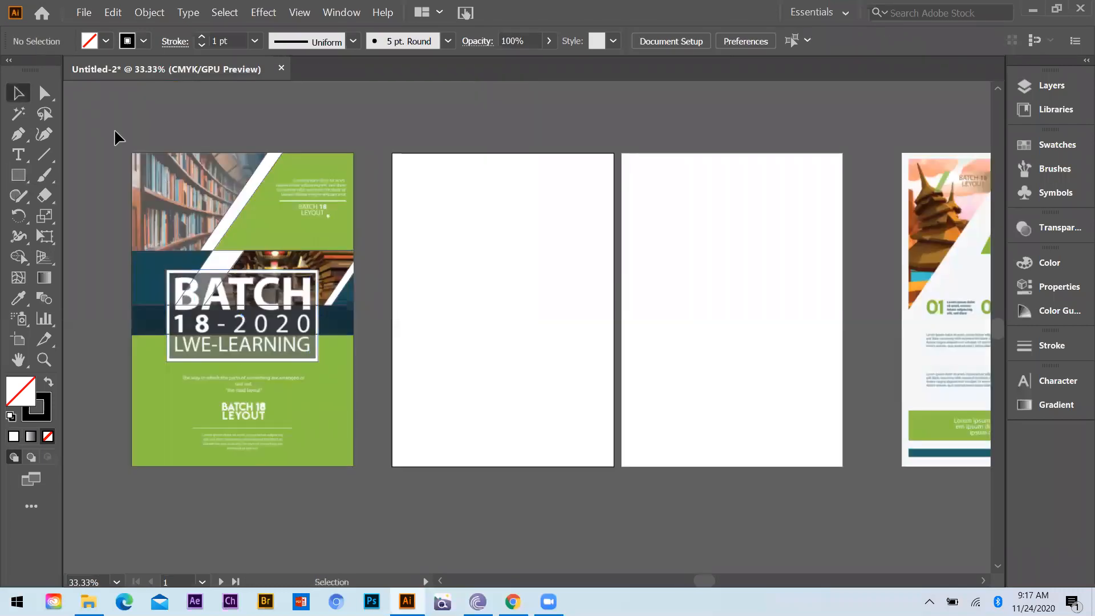
pyautogui.click(149, 157)
pyautogui.moveTo(282, 307); pyautogui.dragTo(541, 310)
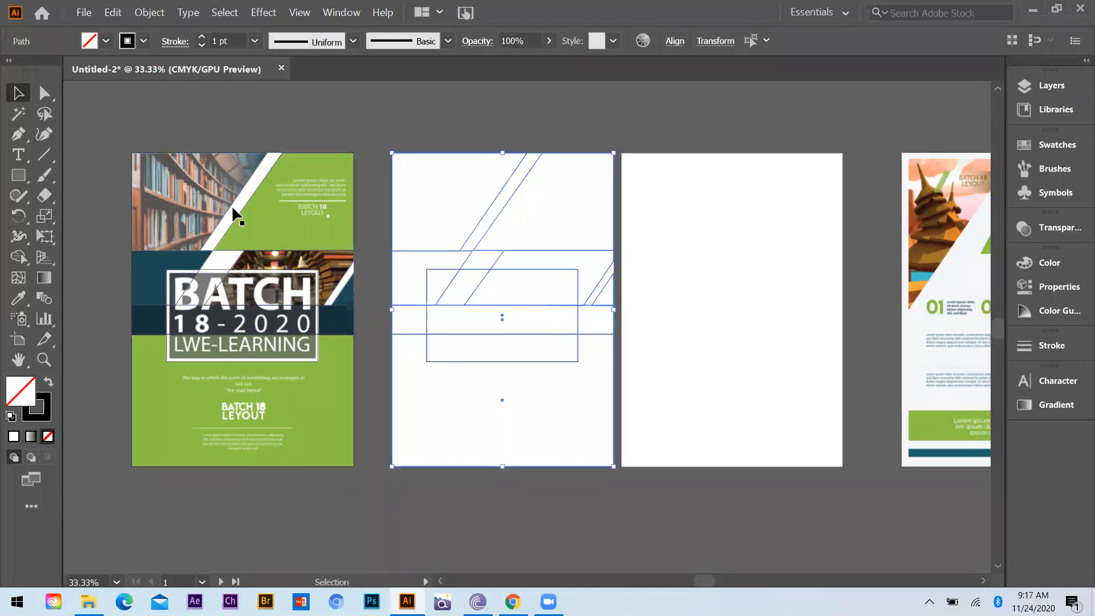
pyautogui.click(547, 374)
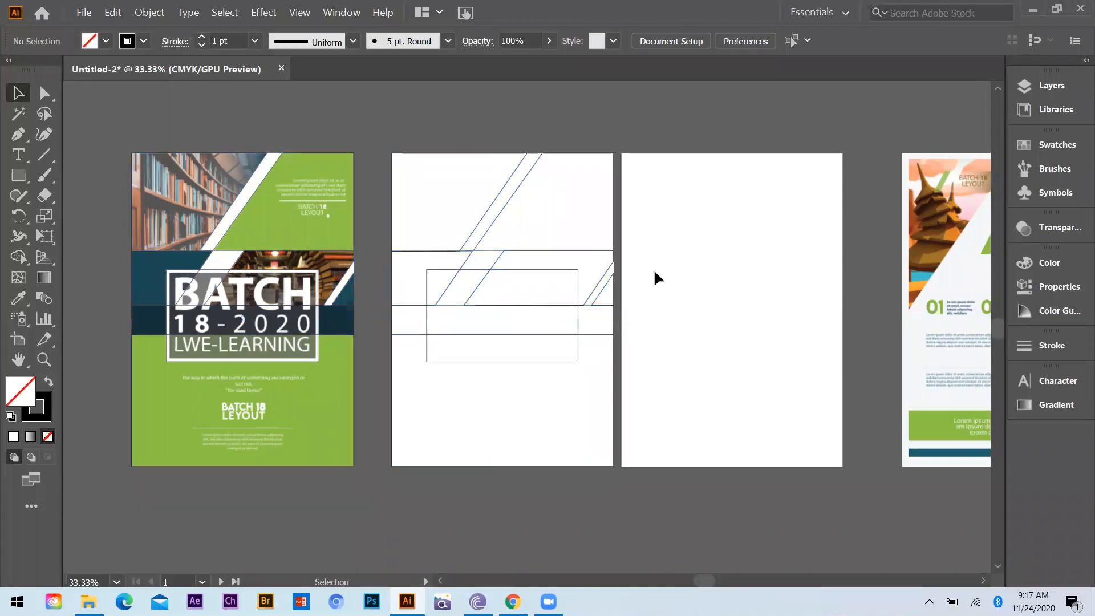
pyautogui.scroll(1, 545, 368)
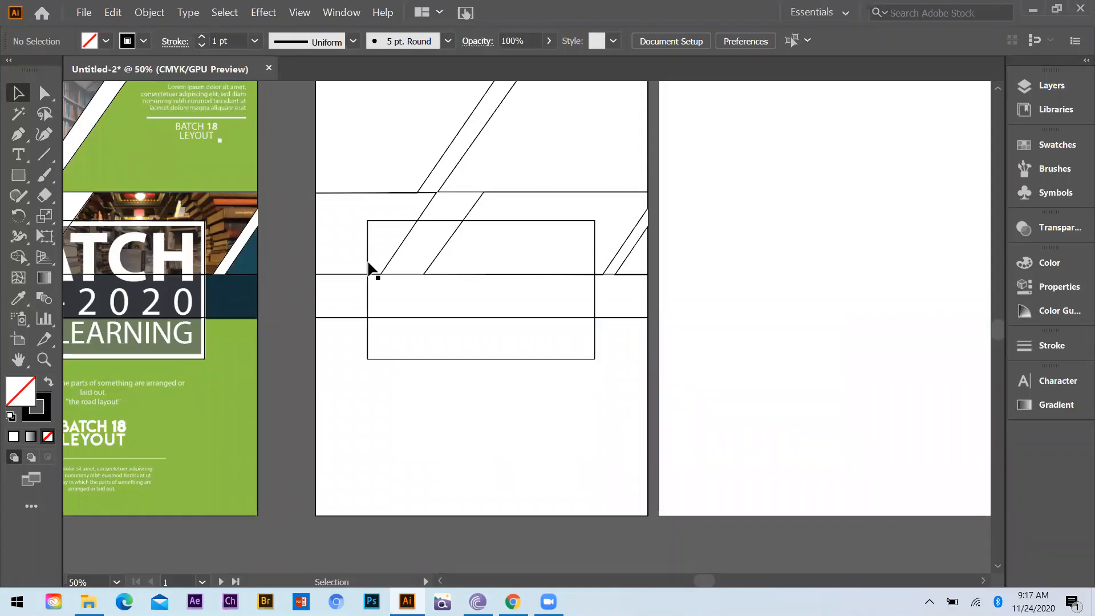
pyautogui.scroll(-1, 526, 286)
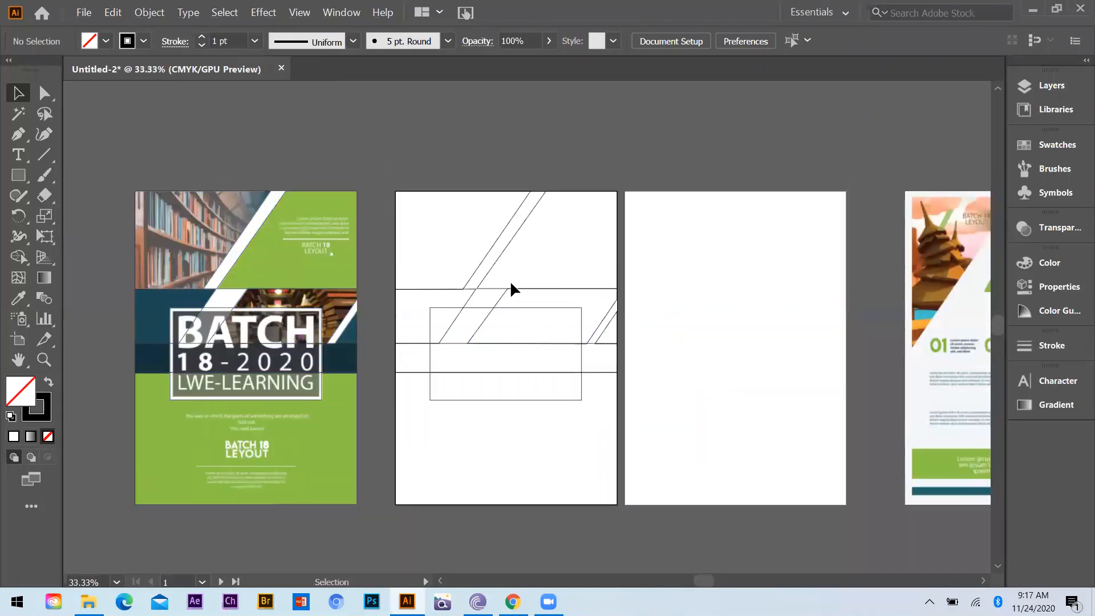
# Step: Fill the upper-right slanted shape on the first artboard with the light green sampled from the reference cover, without a stroke
pyautogui.click(580, 201)
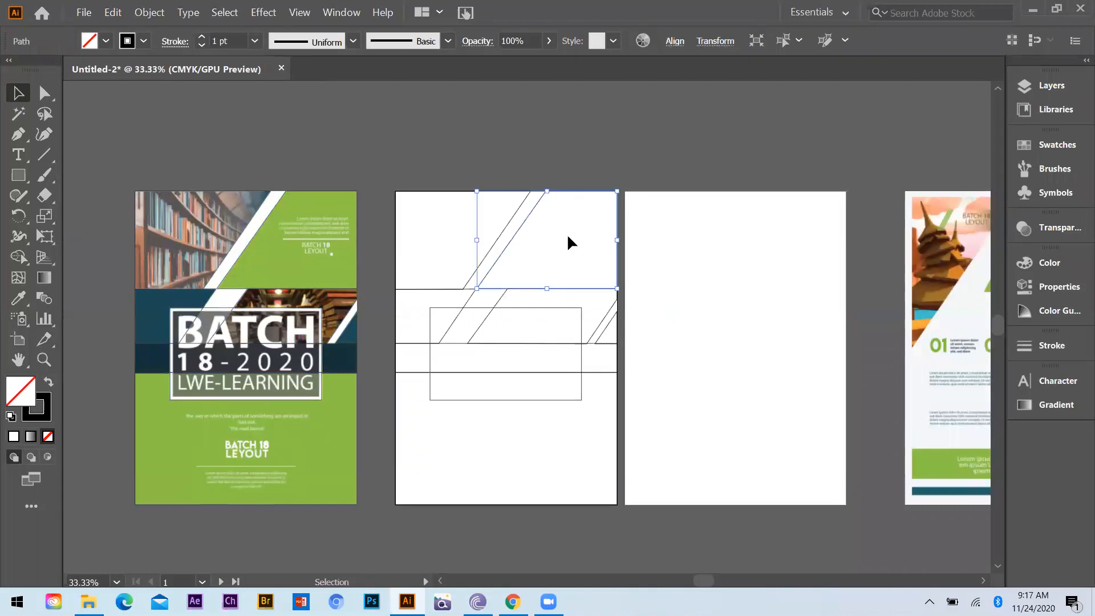
pyautogui.click(19, 301)
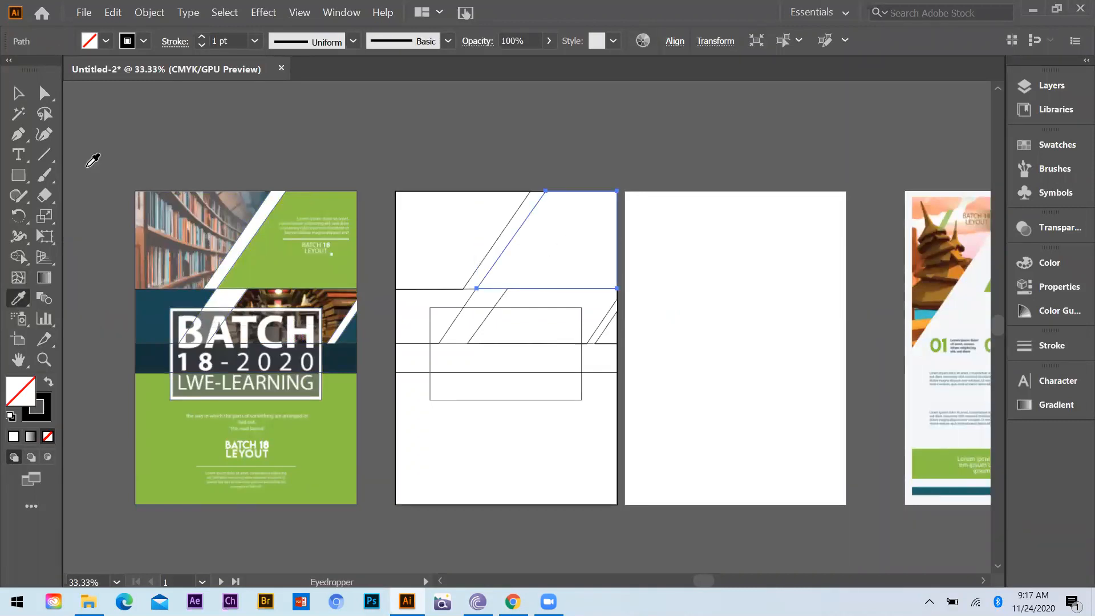
pyautogui.click(319, 262)
pyautogui.press('v')
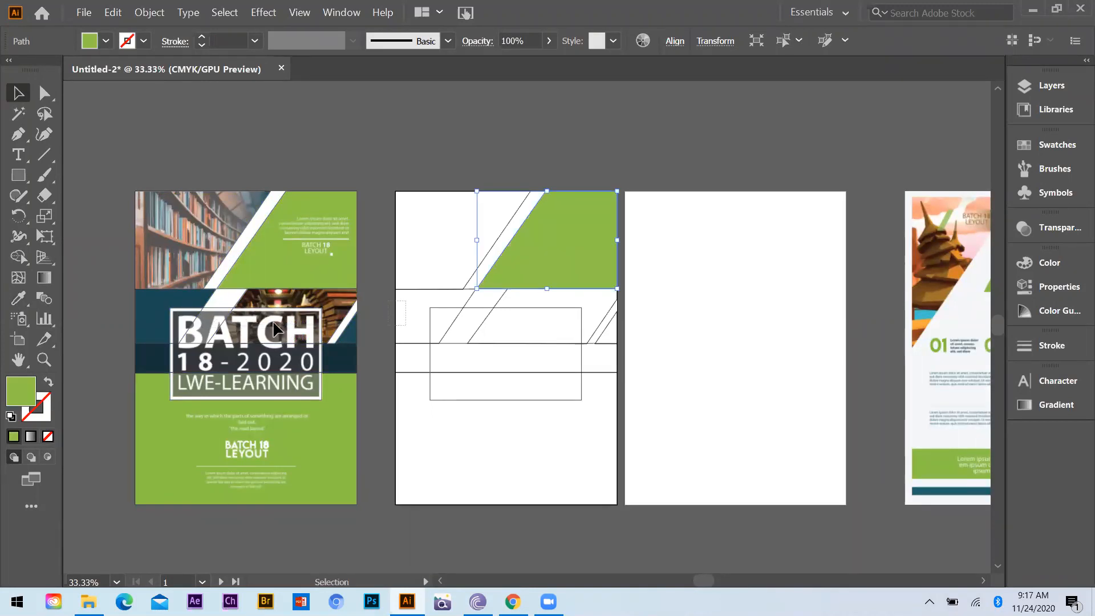
# Step: Fill the left slanted shape and the small triangle at the right edge with the teal sampled from the reference cover
pyautogui.moveTo(389, 300); pyautogui.dragTo(406, 325)
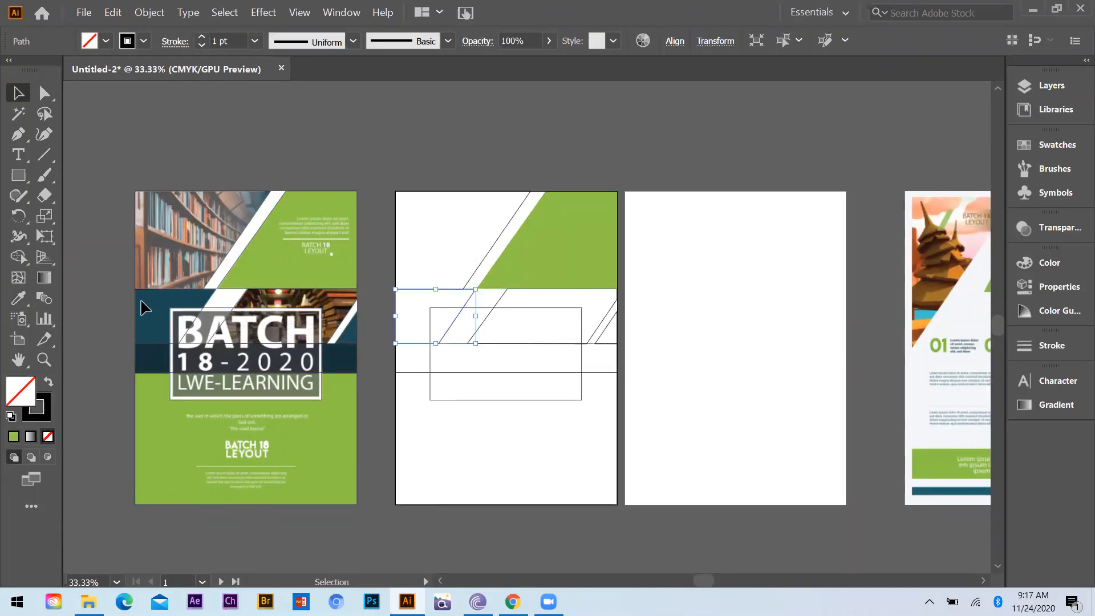
pyautogui.press('i')
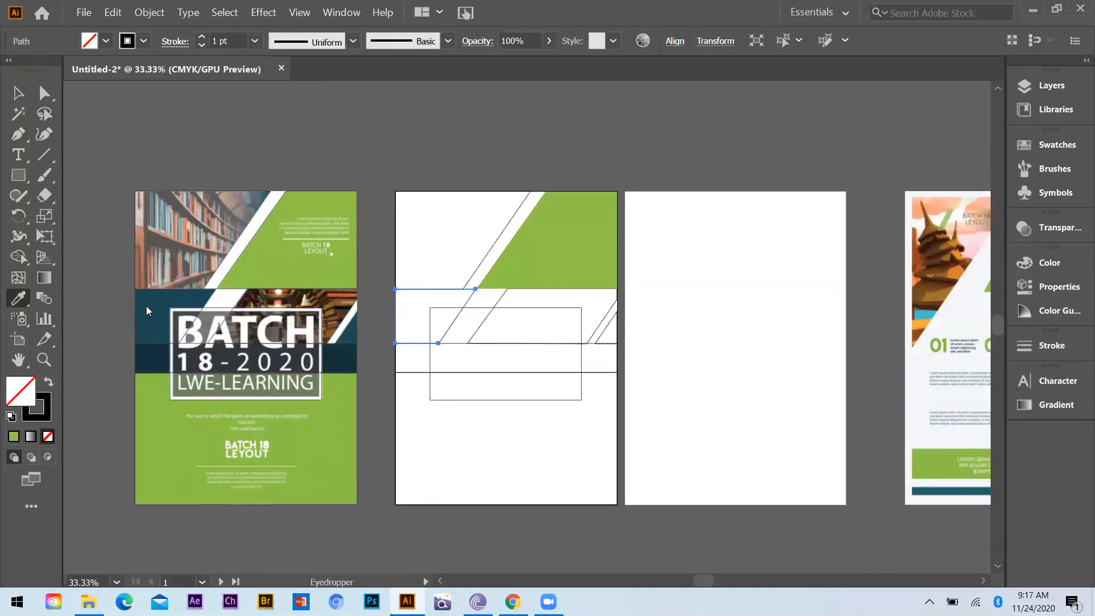
pyautogui.click(146, 305)
pyautogui.press('v')
pyautogui.moveTo(627, 320); pyautogui.dragTo(608, 333)
pyautogui.press('i')
pyautogui.click(348, 337)
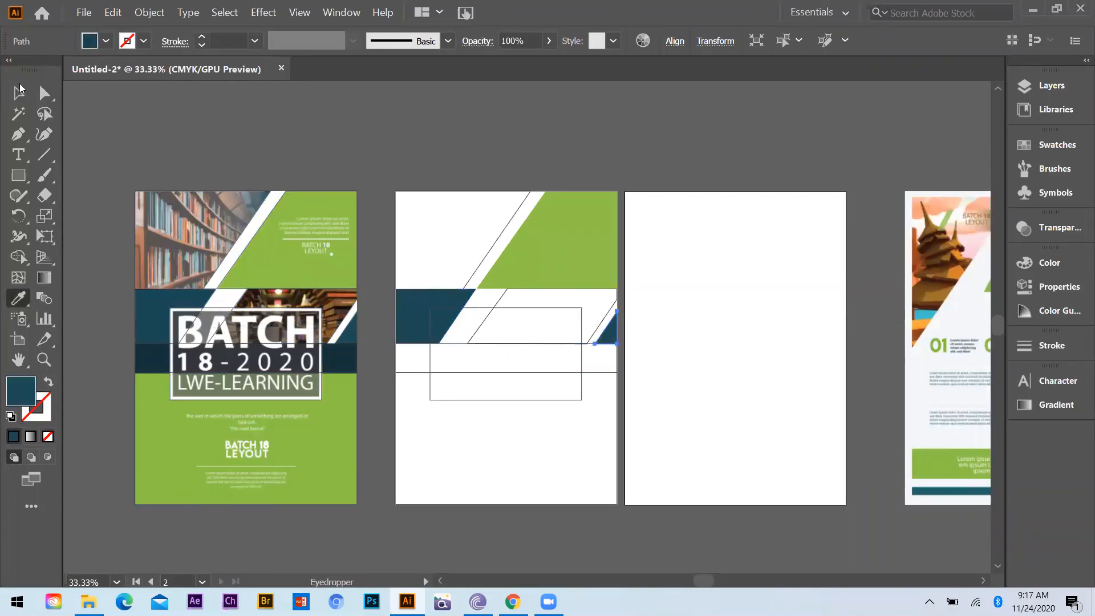
# Step: Fill the full-width band with the reference's dark navy and the large lower rectangle with its light green
pyautogui.press('v')
pyautogui.moveTo(390, 360)
pyautogui.mouseDown()
pyautogui.moveTo(424, 371)
pyautogui.moveTo(396, 359)
pyautogui.mouseUp()
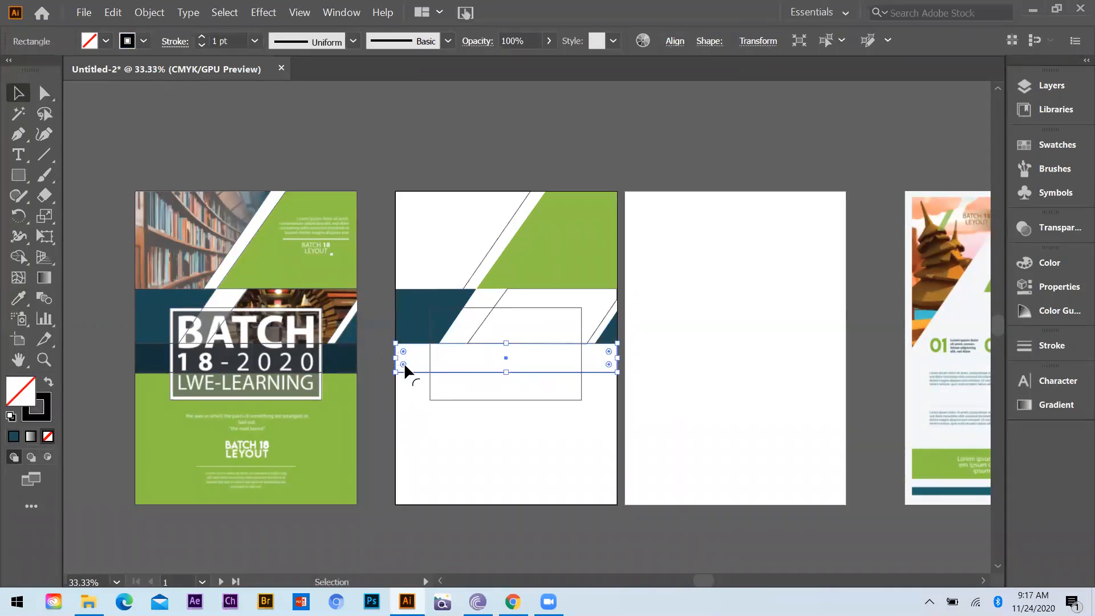
pyautogui.press('i')
pyautogui.click(327, 356)
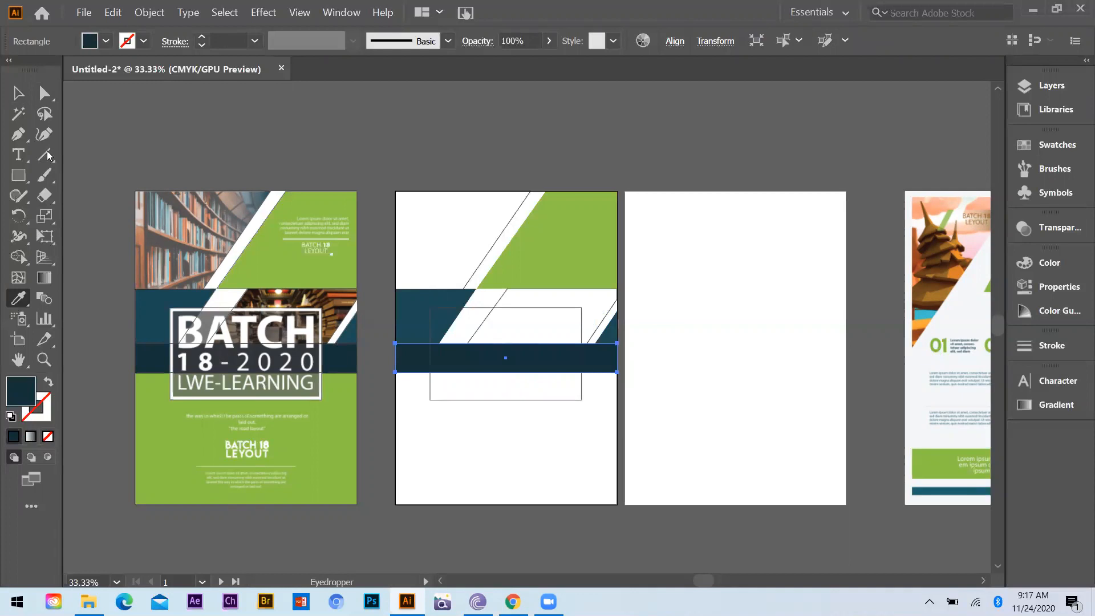
pyautogui.click(18, 93)
pyautogui.moveTo(432, 486); pyautogui.dragTo(432, 487)
pyautogui.press('i')
pyautogui.click(307, 429)
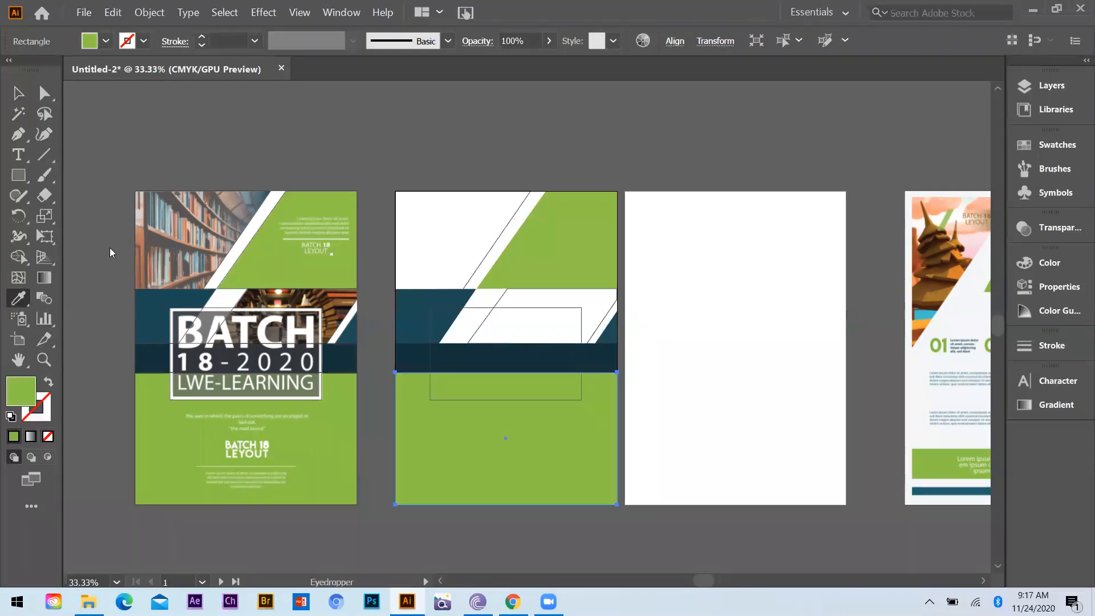
# Step: Give the title frame rectangle a white 10 pt stroke with no fill
pyautogui.click(17, 93)
pyautogui.click(526, 341)
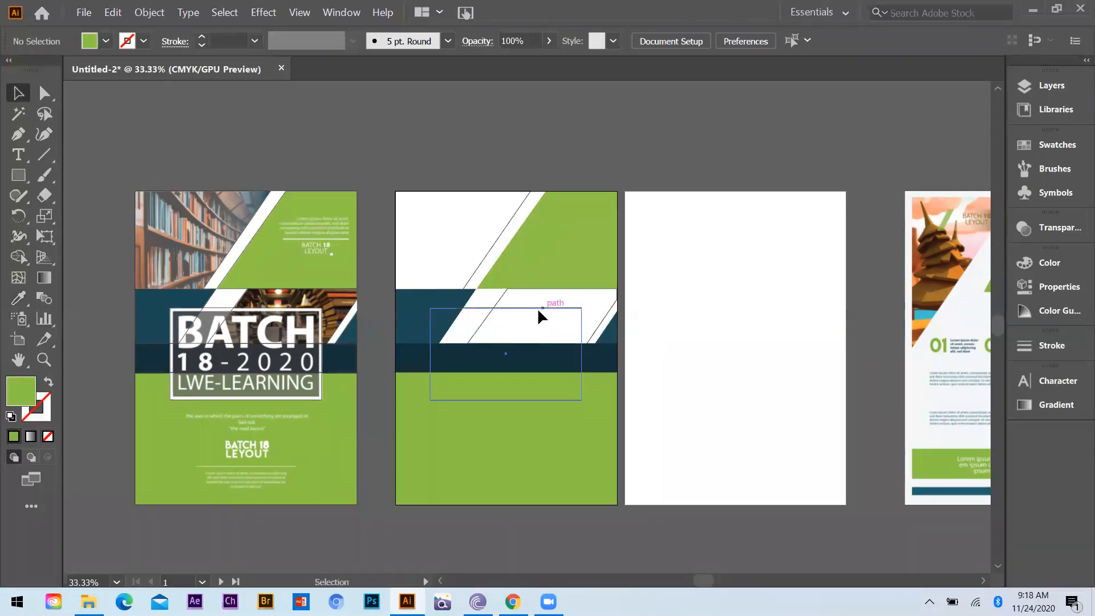
pyautogui.click(538, 308)
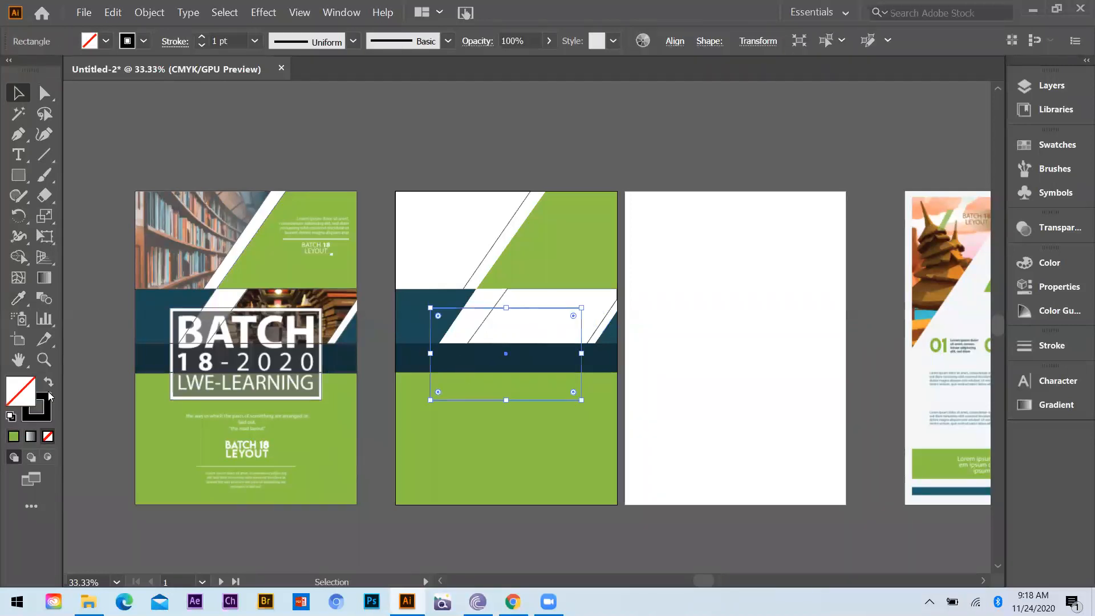
pyautogui.click(48, 409)
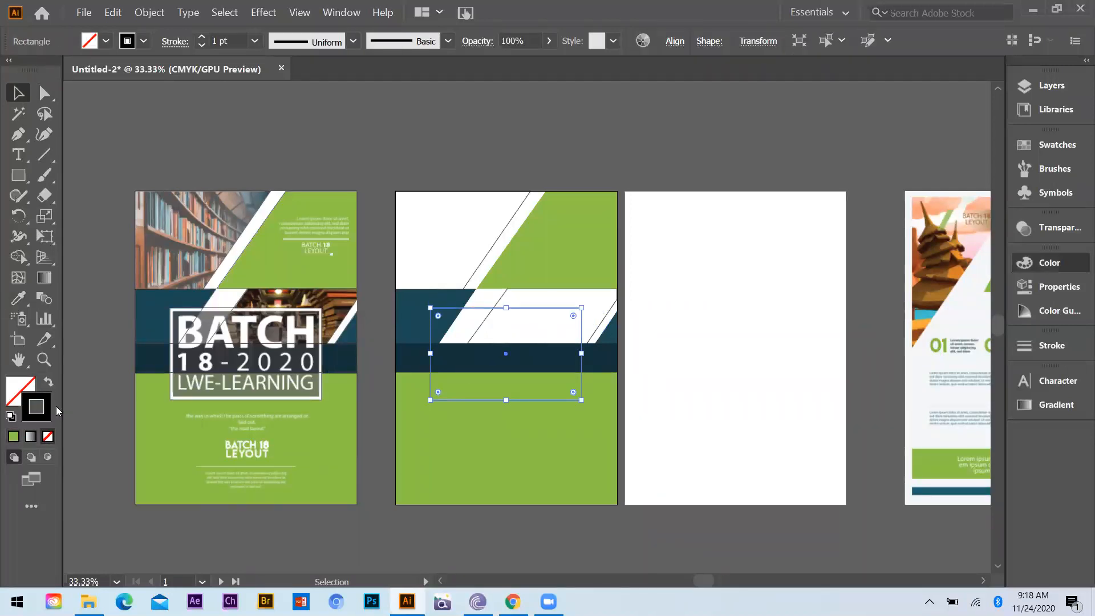
pyautogui.click(834, 371)
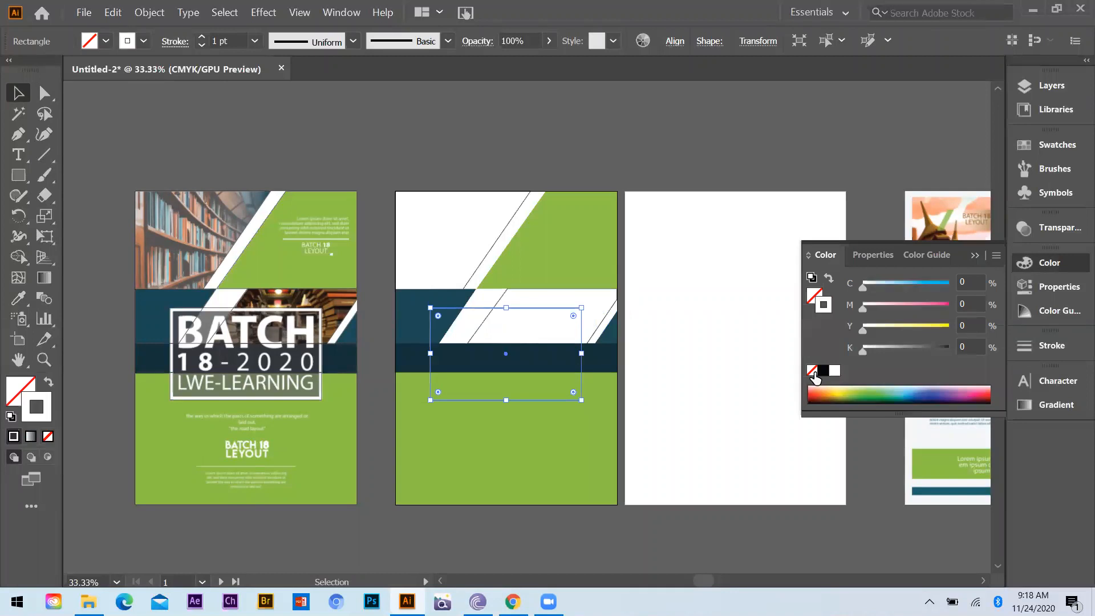
pyautogui.click(254, 41)
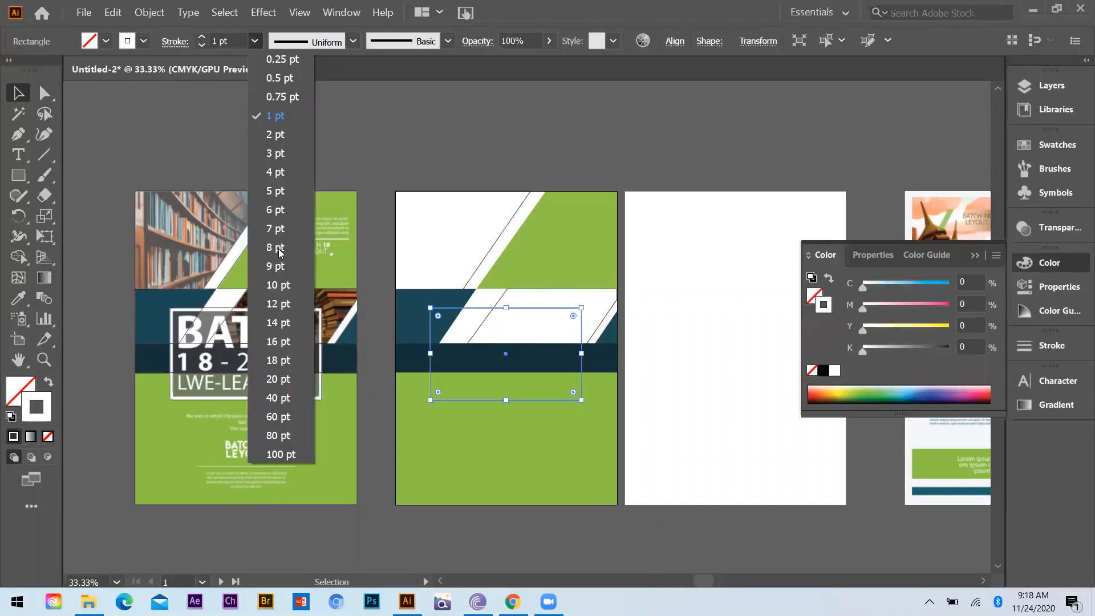
pyautogui.click(282, 279)
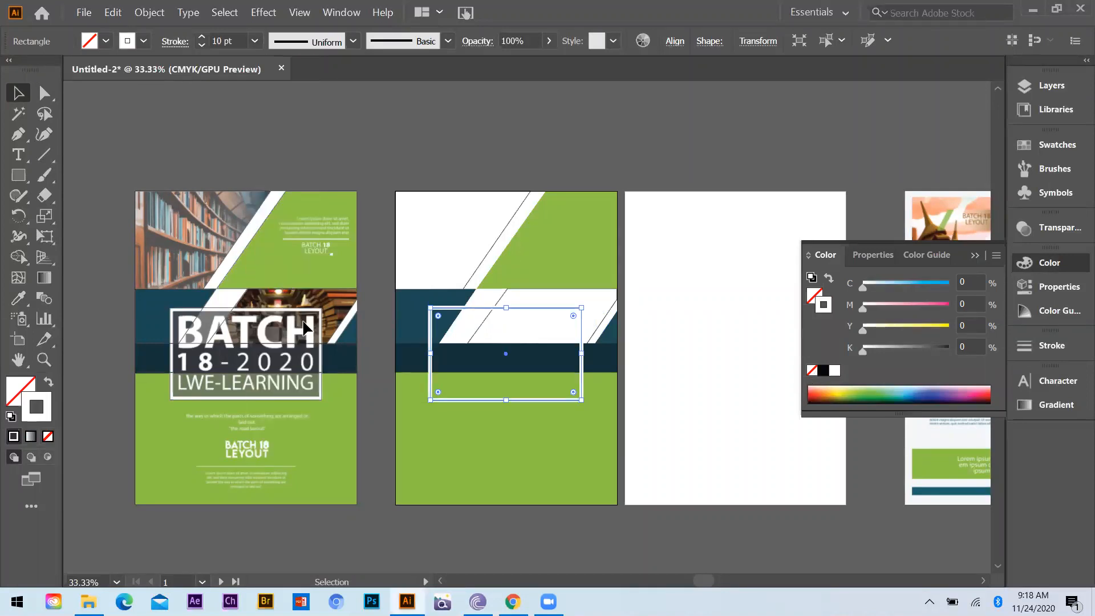
pyautogui.click(509, 155)
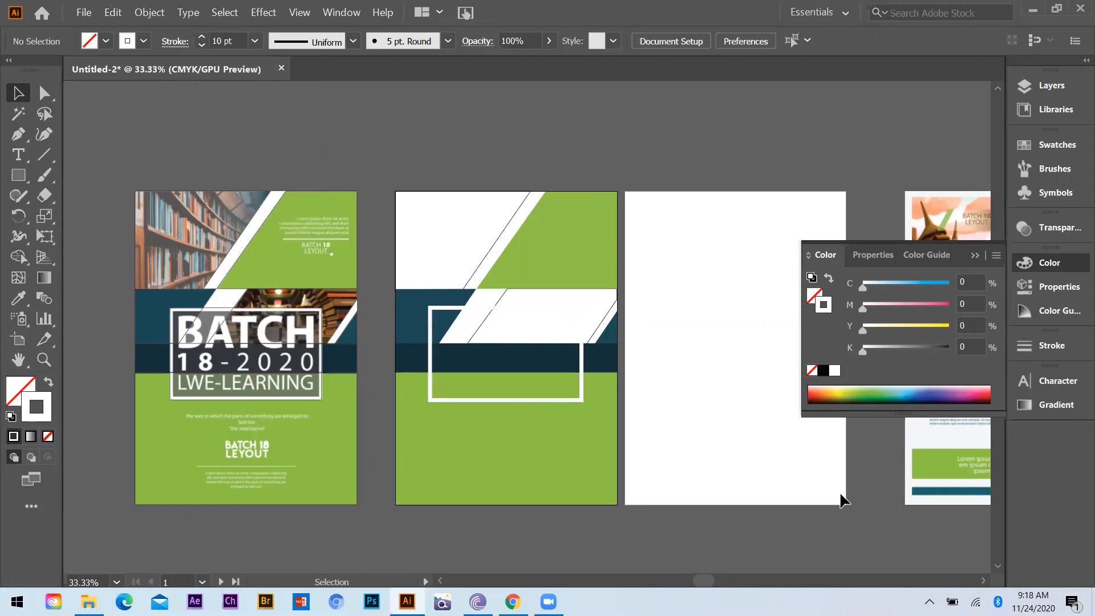
# Step: Fill the two photo area shapes with a bright blue (C 78.43, M 29.41, Y 0.78, K 0) and no stroke
pyautogui.hotkey('ctrl', '+')
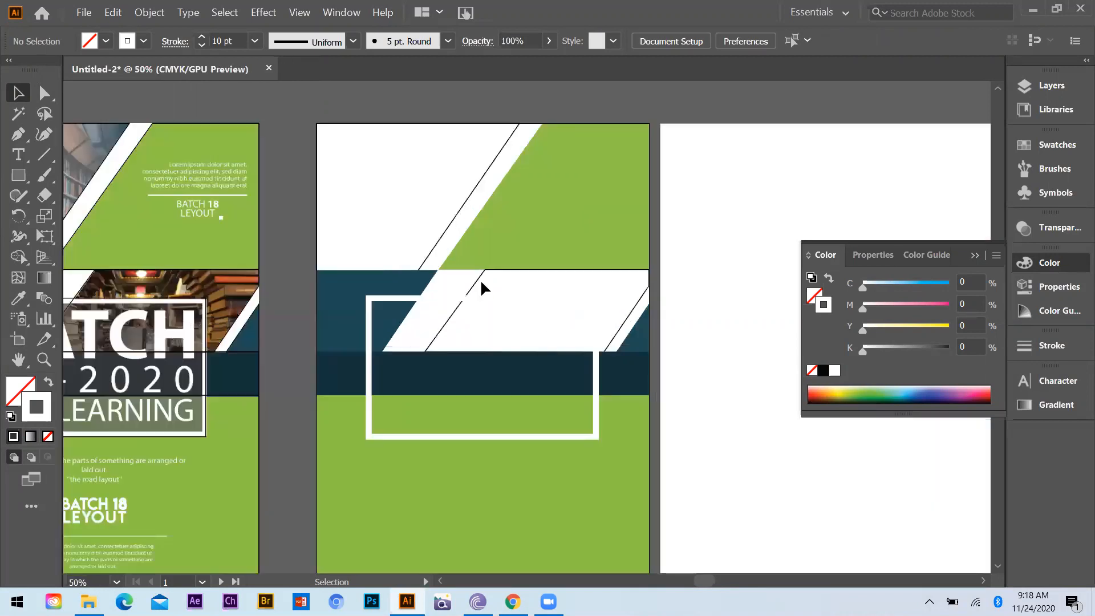
pyautogui.click(488, 283)
pyautogui.keyDown('shift'); pyautogui.click(470, 216); pyautogui.keyUp('shift')
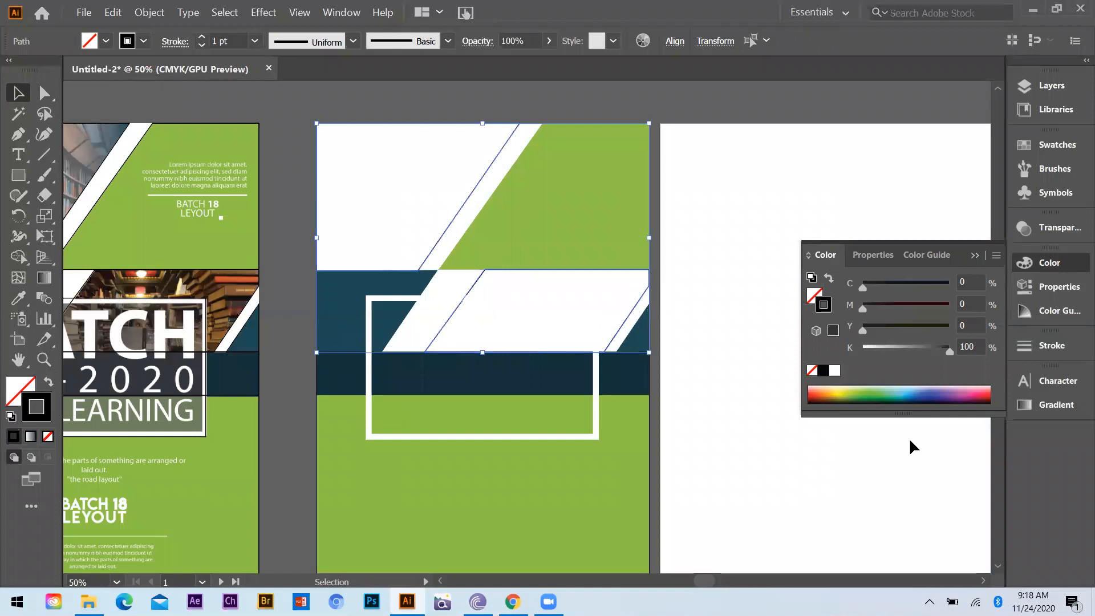
pyautogui.click(914, 392)
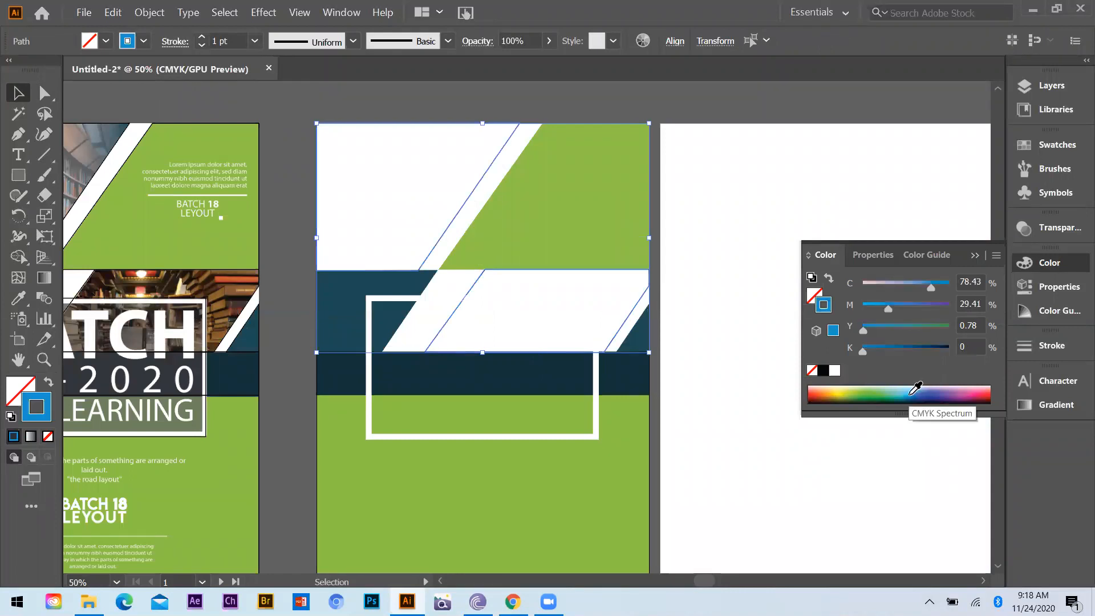
pyautogui.click(48, 382)
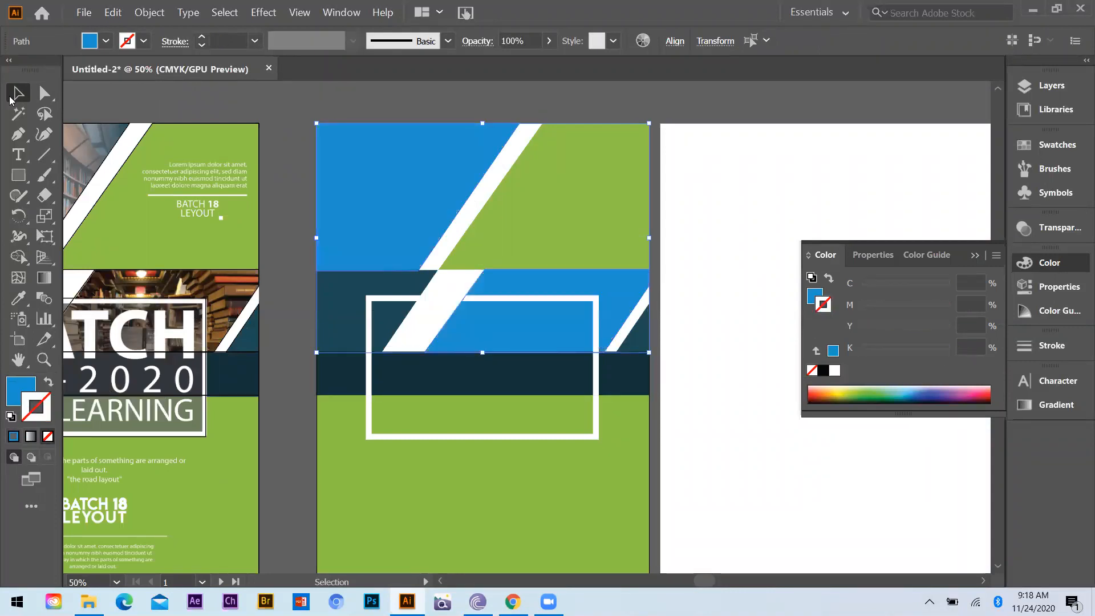
pyautogui.click(688, 268)
pyautogui.scroll(-1, 449, 352)
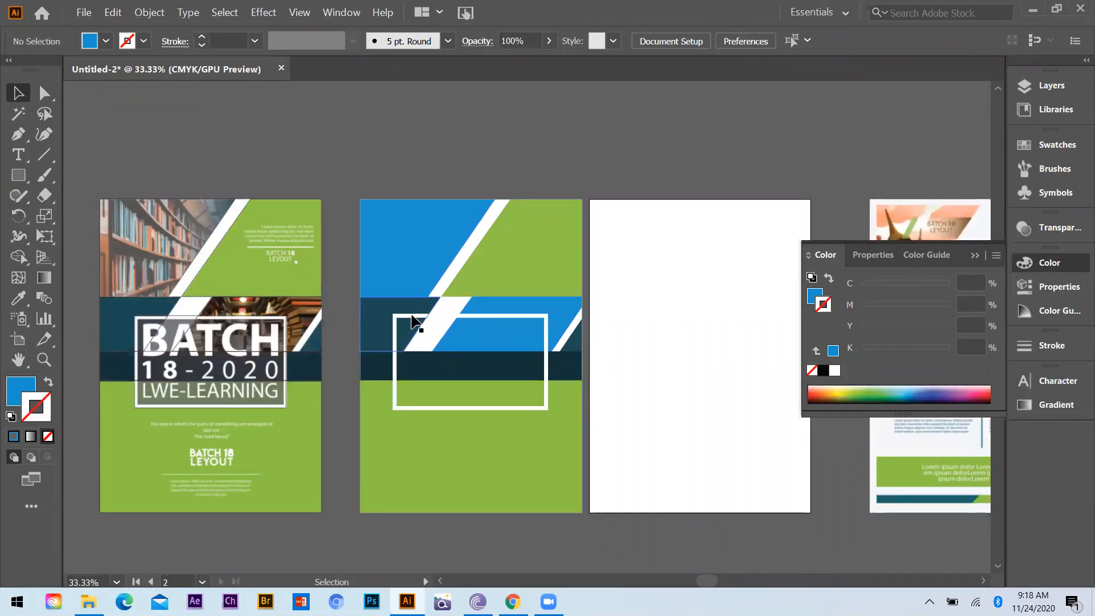
pyautogui.click(580, 435)
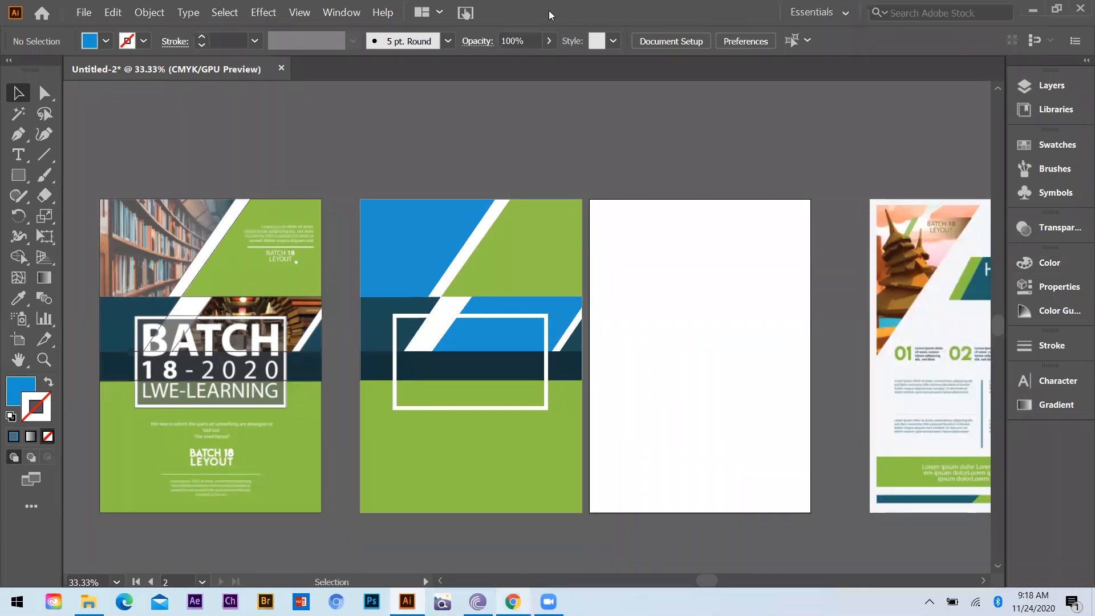
# Step: Switch to Chrome, open Unsplash and search for city buildings photos
pyautogui.hotkey('alt', 'Tab')
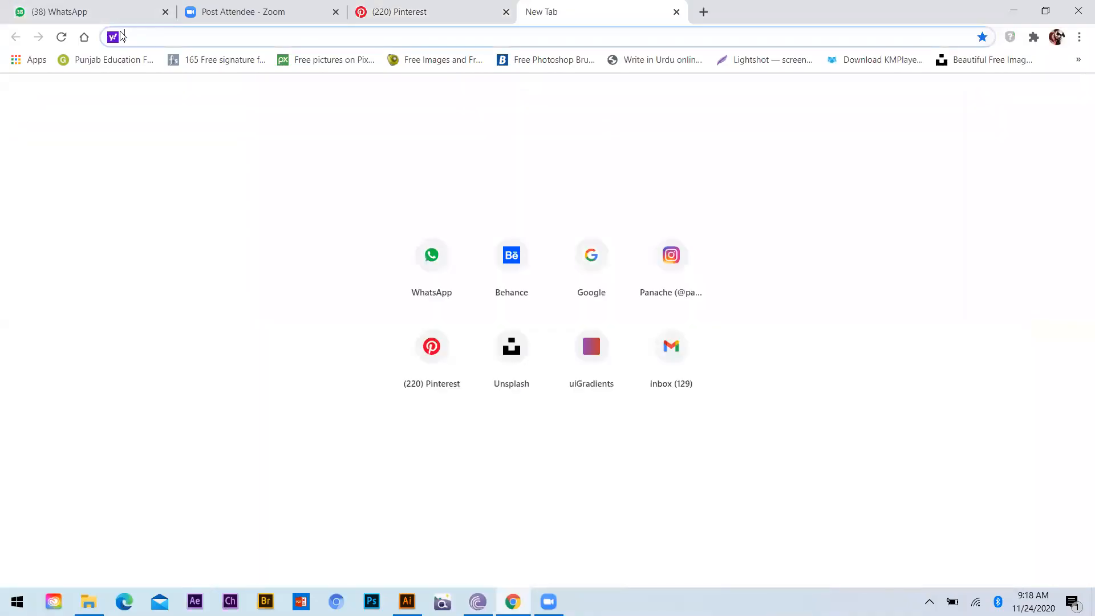
pyautogui.click(535, 348)
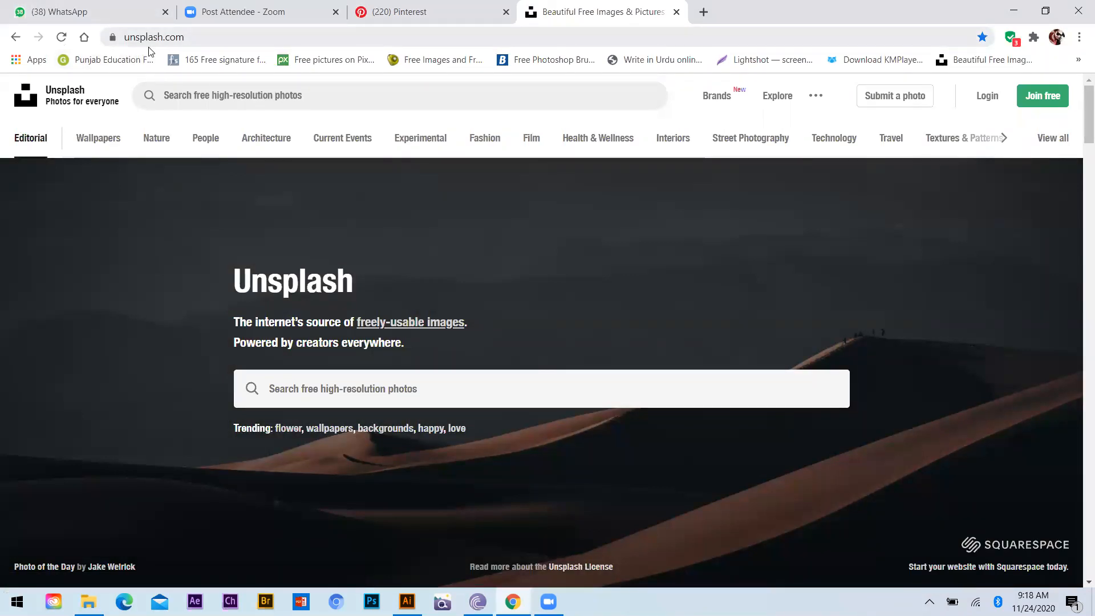
pyautogui.scroll(-1, 351, 343)
pyautogui.click(325, 321)
pyautogui.write('buildimng')
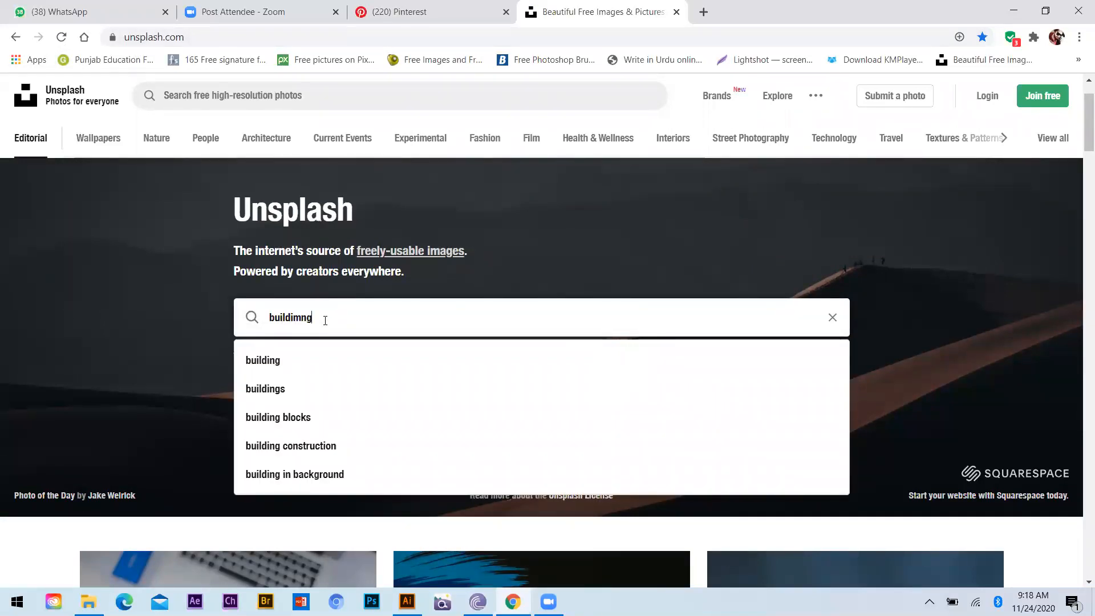
pyautogui.write('s')
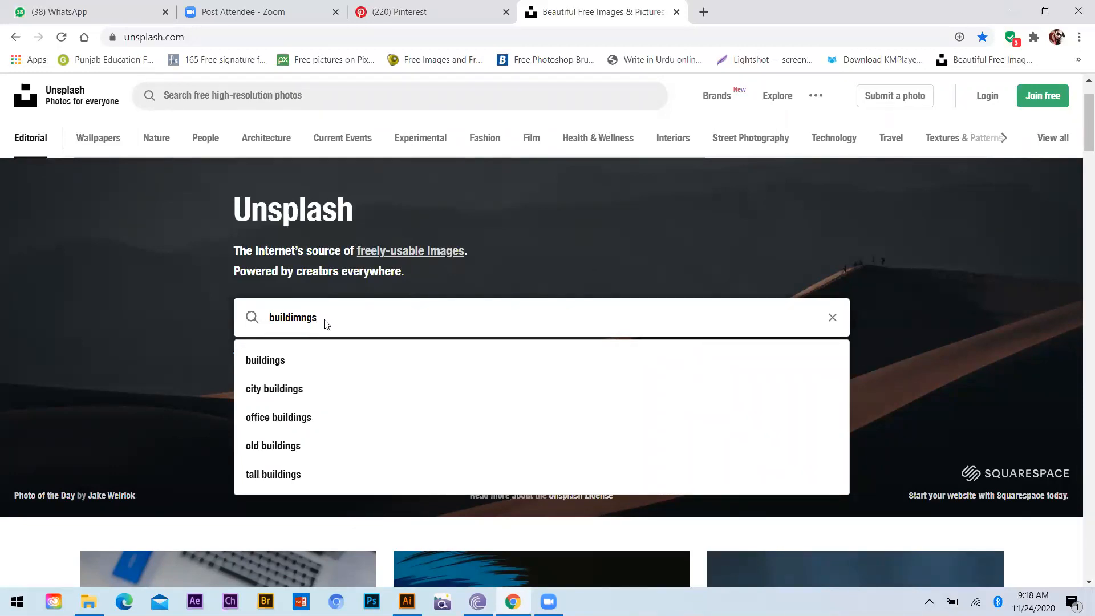
pyautogui.click(308, 392)
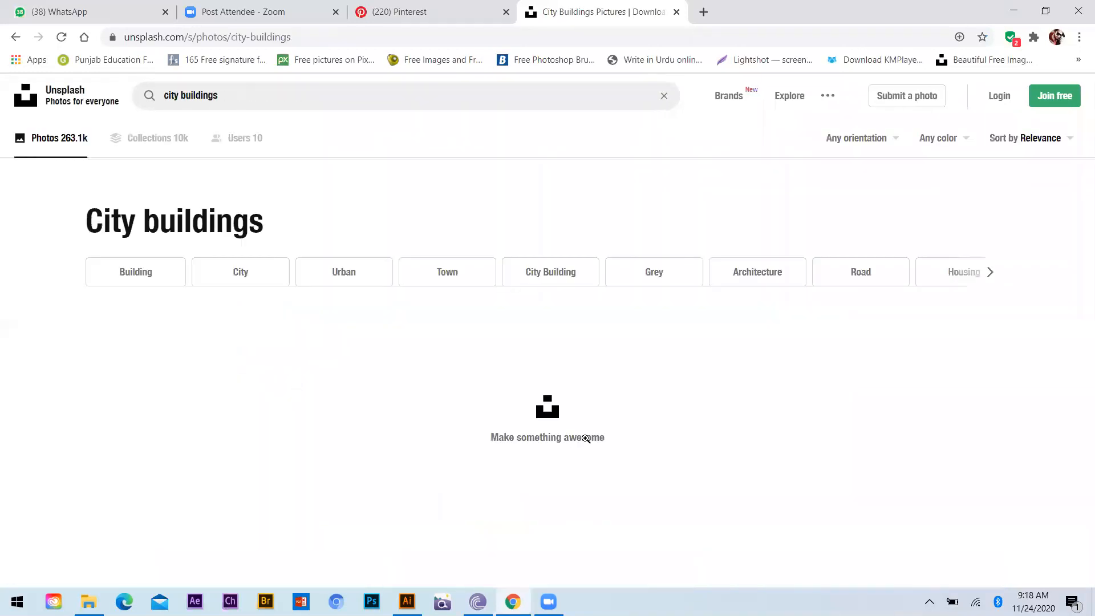
# Step: Open the grey ornate corner building photo from the results and download it in Large size (2400x1528)
pyautogui.scroll(-2, 603, 406)
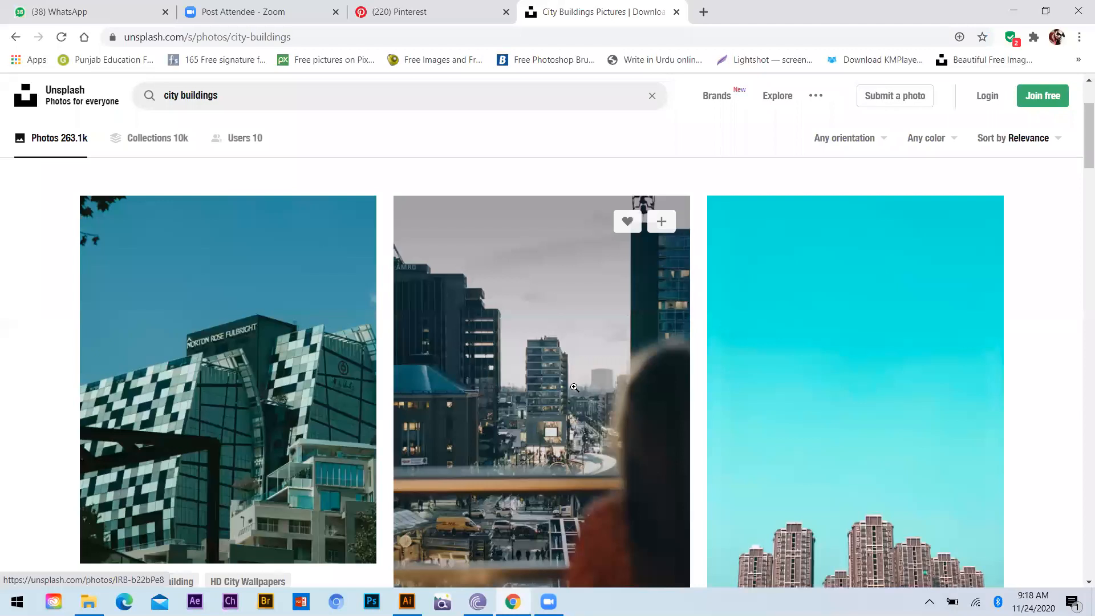
pyautogui.scroll(-5, 734, 411)
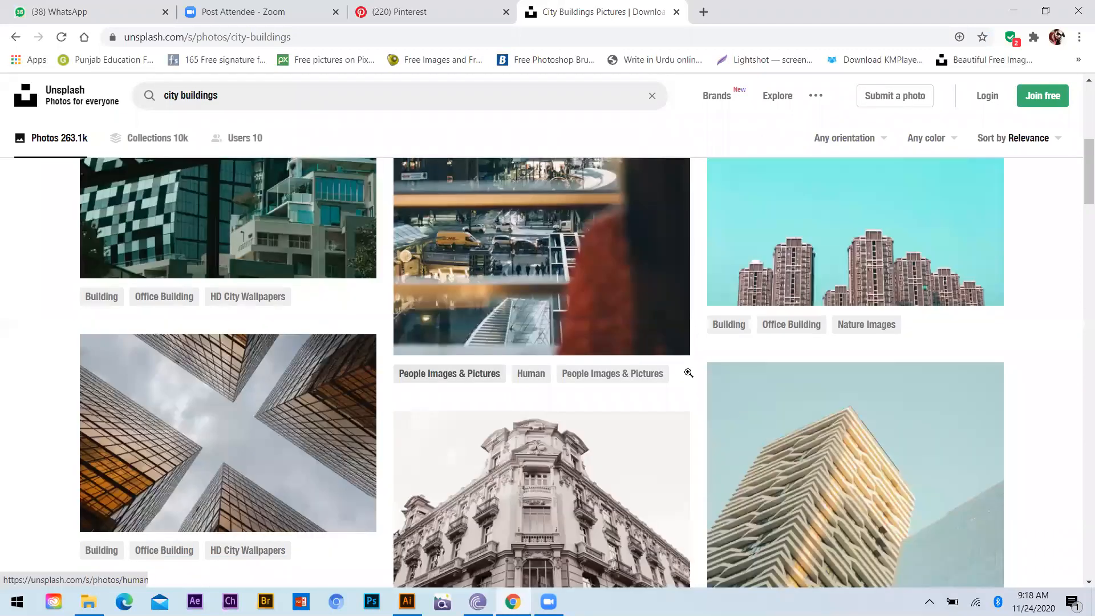
pyautogui.scroll(-4, 546, 455)
pyautogui.scroll(3, 468, 255)
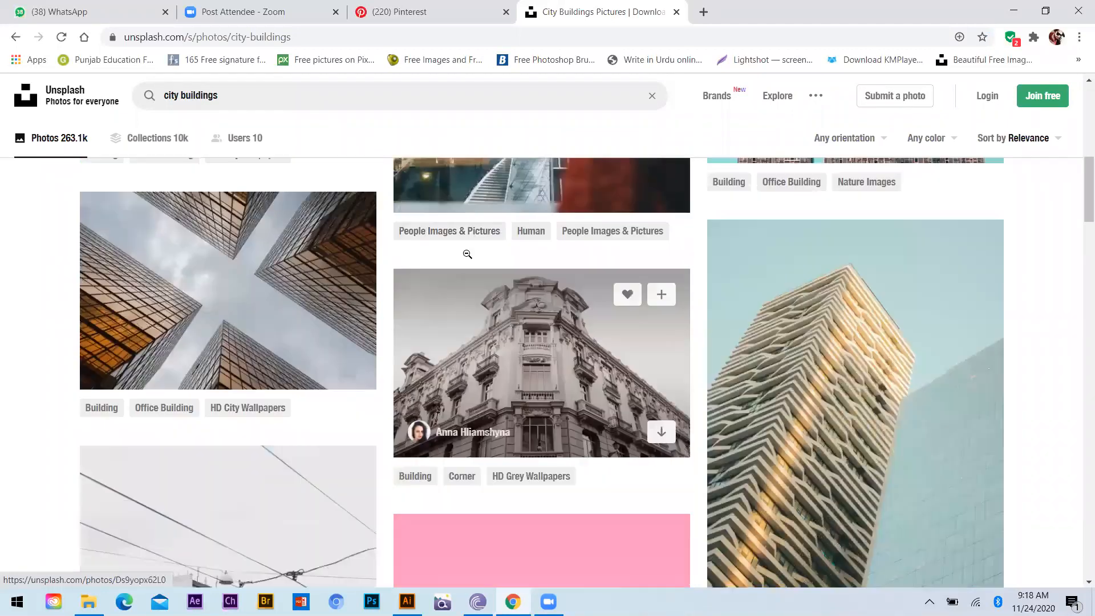
pyautogui.click(657, 379)
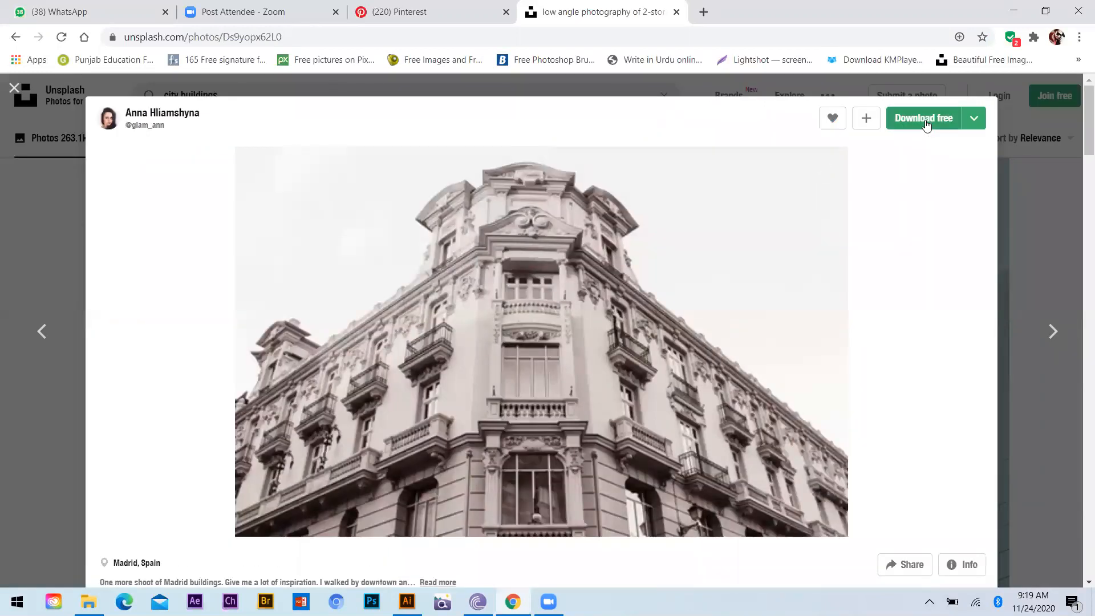
pyautogui.click(974, 118)
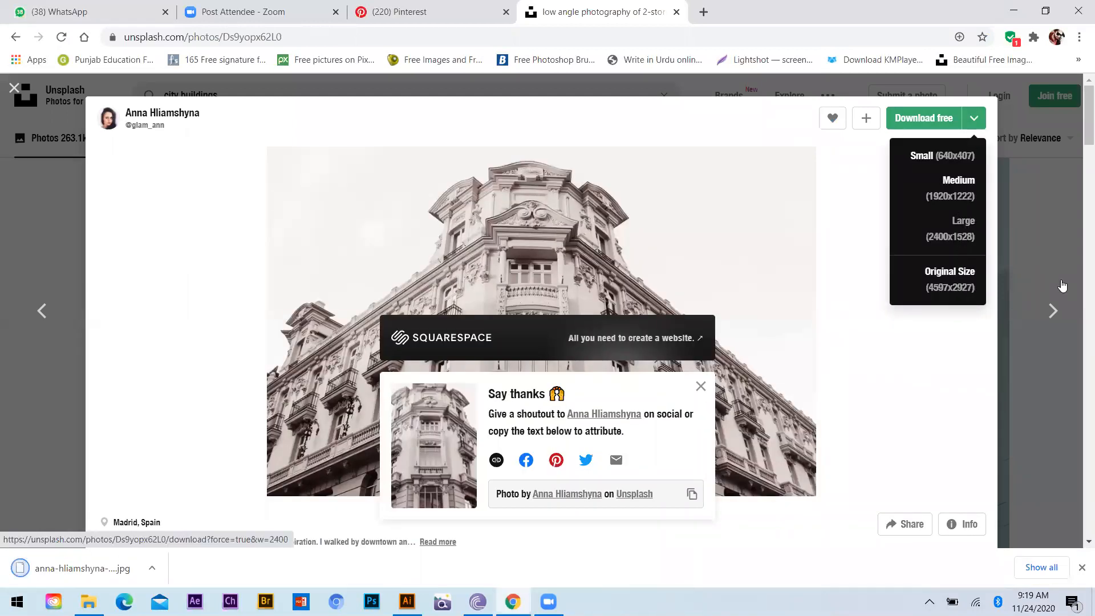
# Step: Look through more of the city buildings photos, then return to the flyer in Illustrator
pyautogui.click(1054, 311)
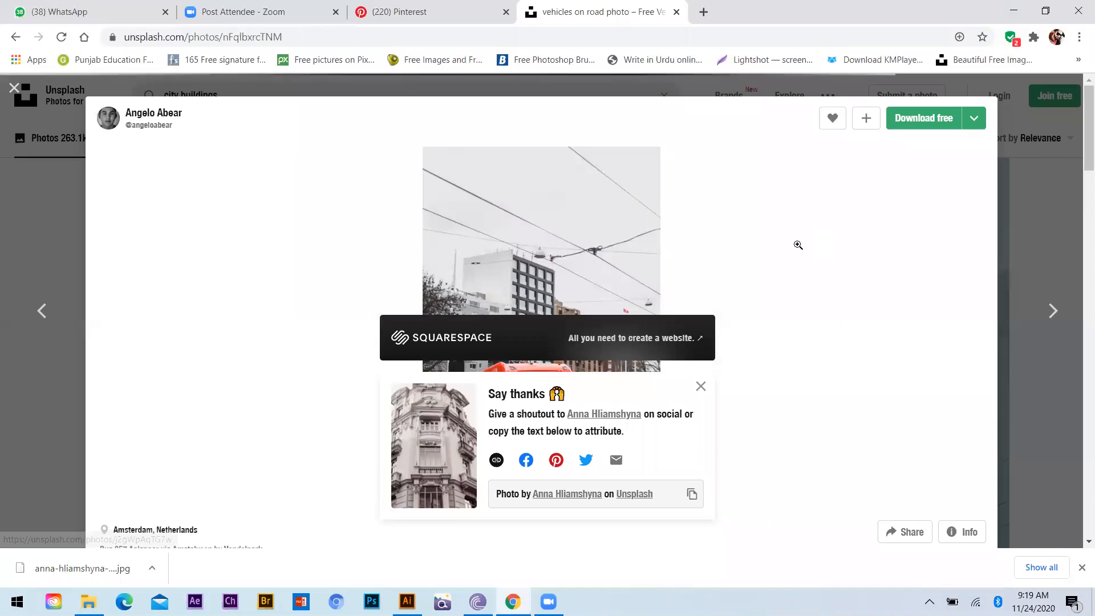
pyautogui.press('Escape')
pyautogui.scroll(-10, 207, 96)
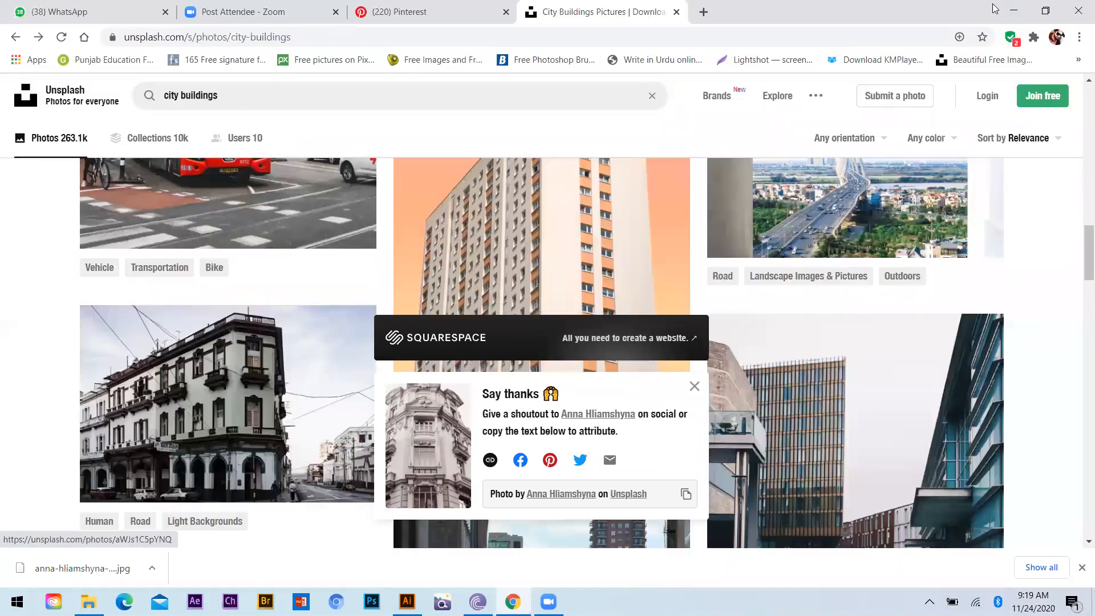
pyautogui.moveTo(207, 96); pyautogui.dragTo(222, 95)
pyautogui.click(1014, 10)
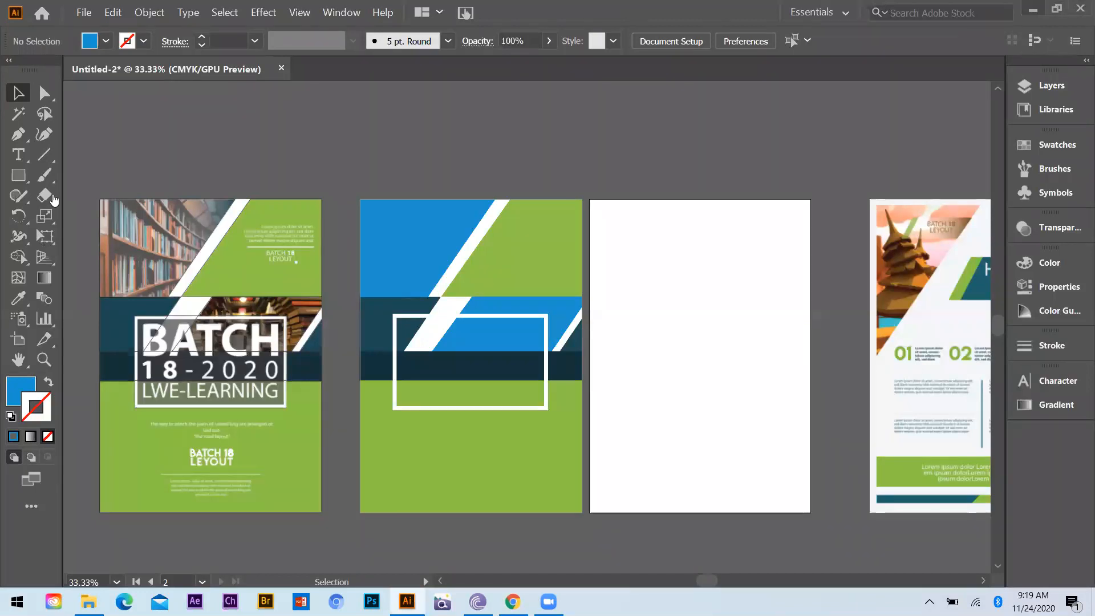
# Step: Place the grey ornate corner building photo from the Downloads folder into the Illustrator flyer document
pyautogui.hotkey('alt', 'Tab')
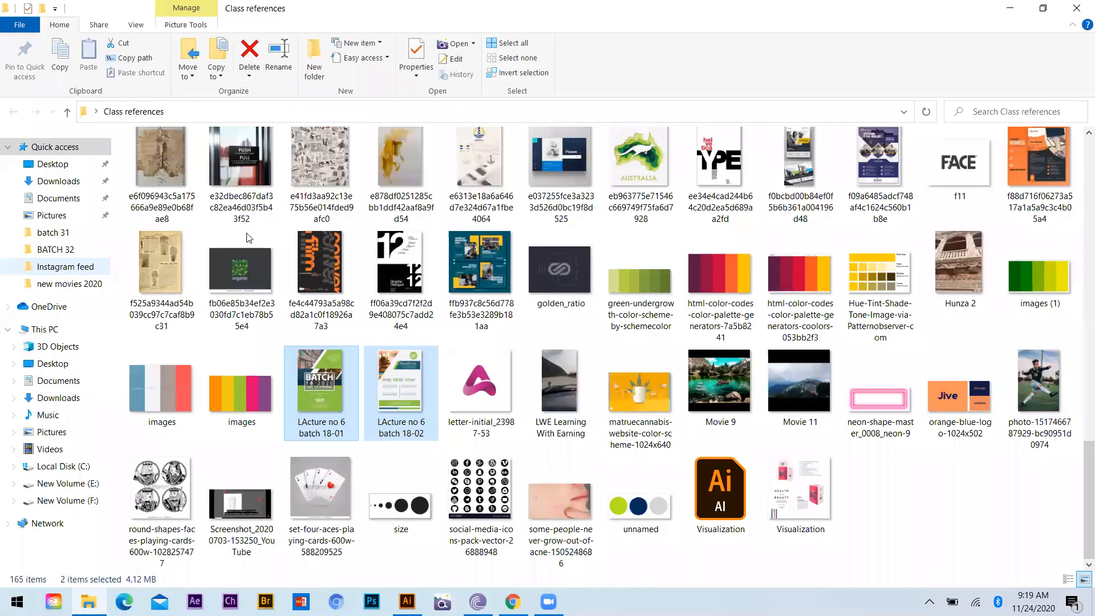
pyautogui.click(58, 181)
pyautogui.moveTo(187, 239); pyautogui.dragTo(425, 342)
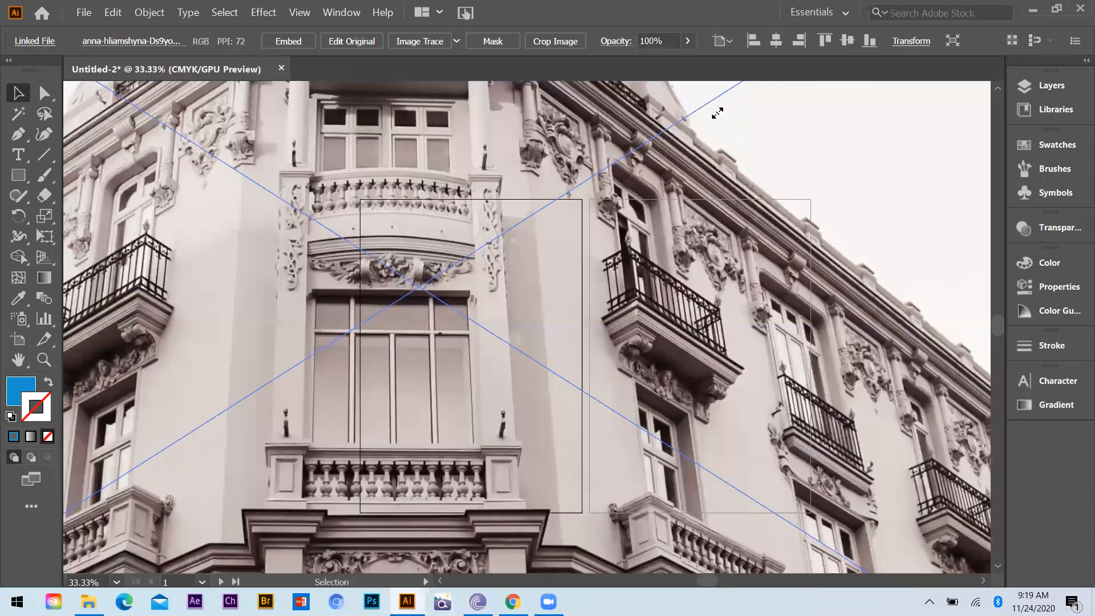
# Step: Scale the building photo down proportionally and position it over the upper part of the first blank-copy page
pyautogui.scroll(-3, 718, 113)
pyautogui.press('shift')
pyautogui.moveTo(716, 113); pyautogui.dragTo(454, 284)
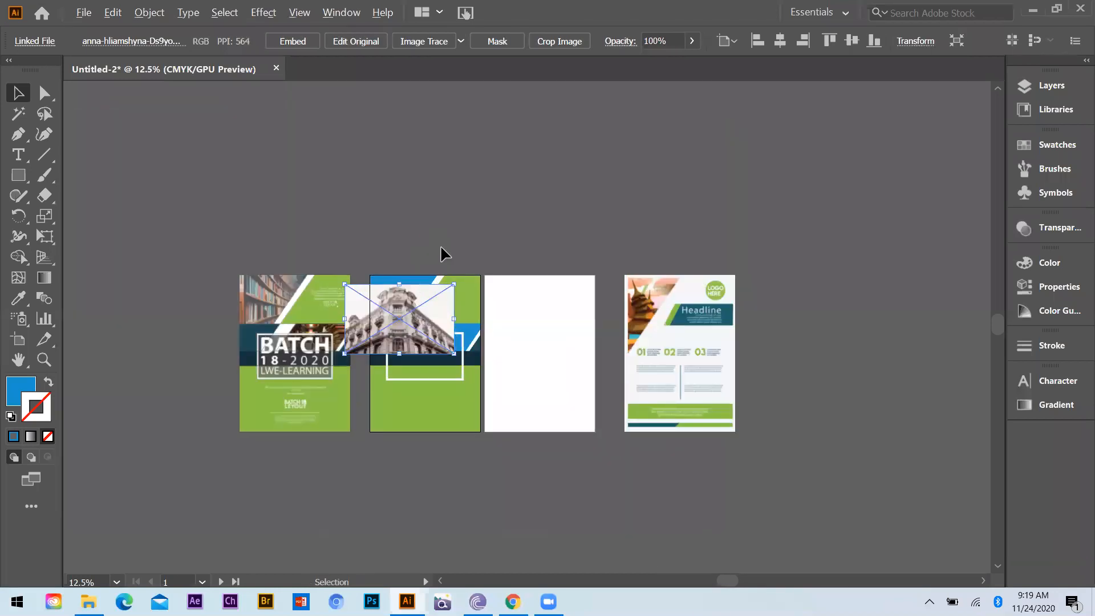
pyautogui.hotkey('ctrl', '+')
pyautogui.hotkey('ctrl', '+')
pyautogui.hotkey('ctrl', '+')
pyautogui.moveTo(614, 228); pyautogui.dragTo(626, 180)
pyautogui.moveTo(626, 181); pyautogui.dragTo(608, 197)
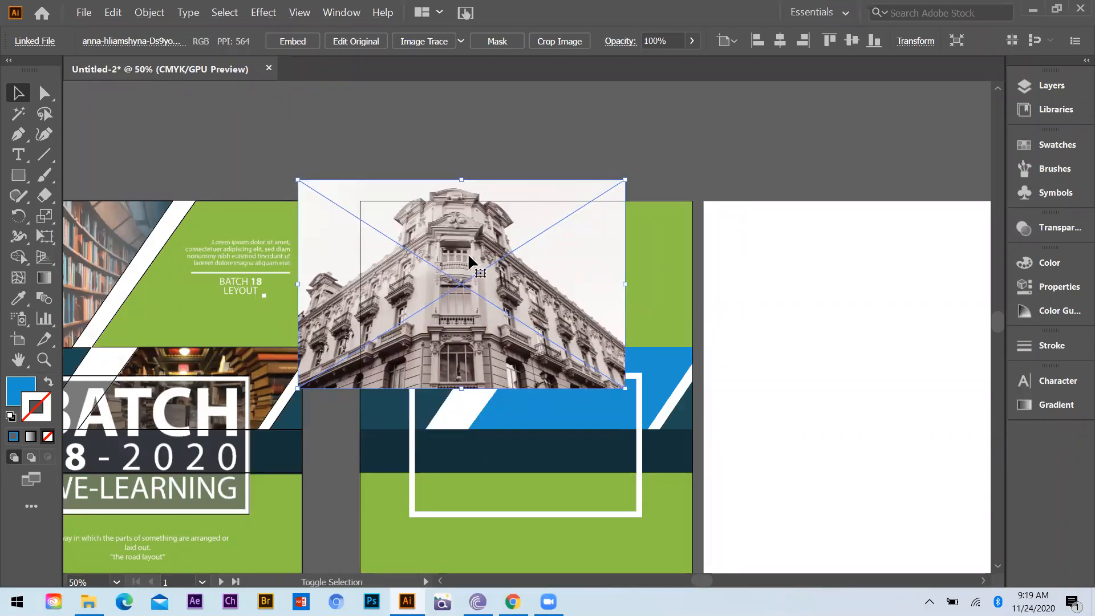
pyautogui.scroll(1, 469, 255)
pyautogui.moveTo(479, 231); pyautogui.dragTo(581, 228)
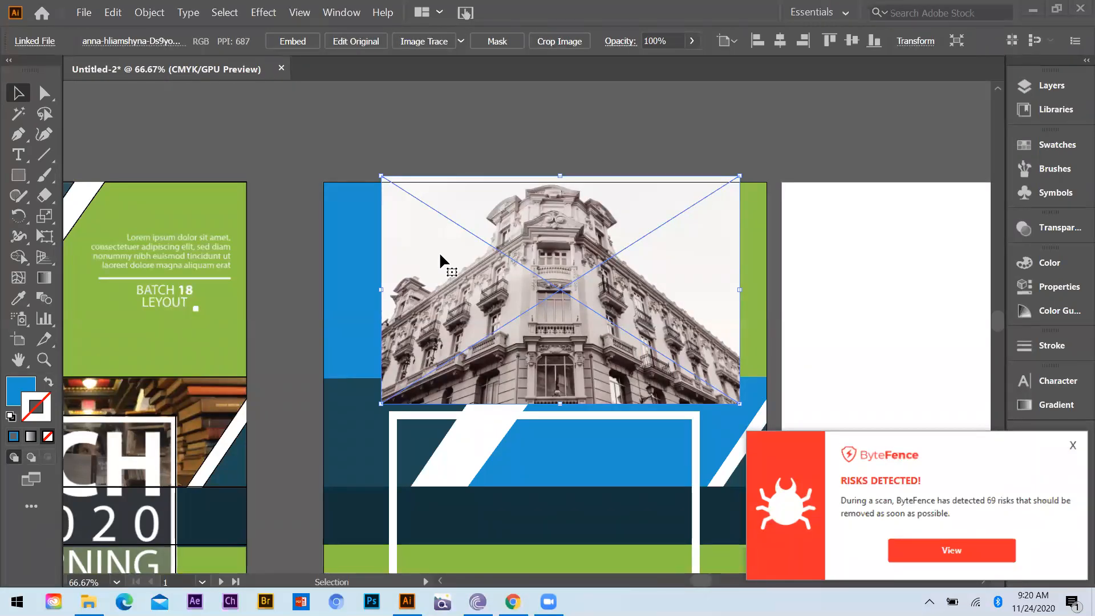
# Step: Add a 72 pt Myriad Pro text reading "[ ]" above the first flyer page
pyautogui.click(18, 155)
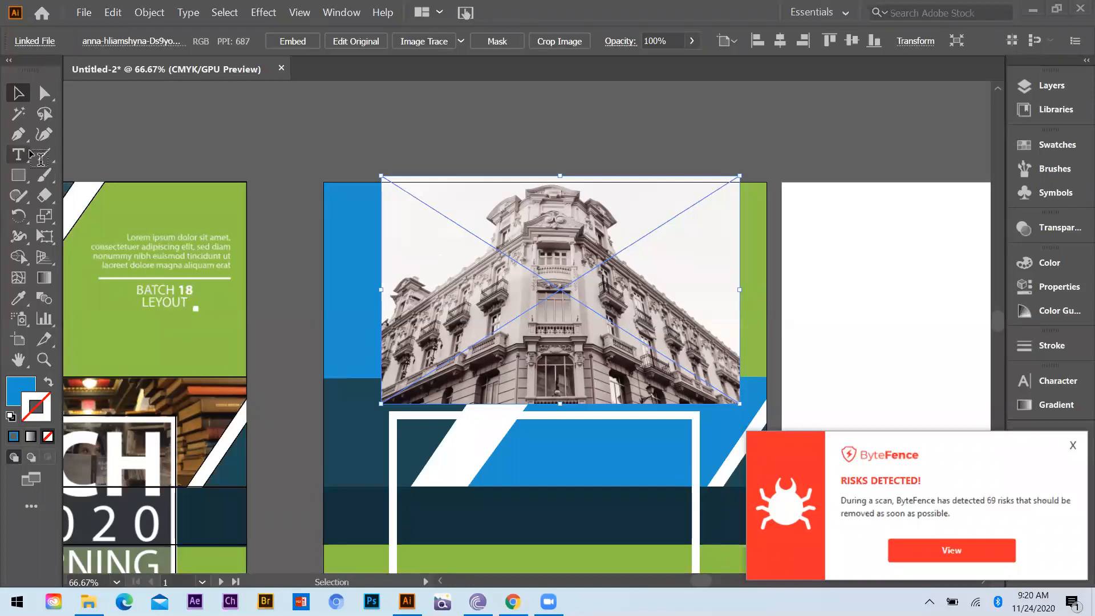
pyautogui.click(428, 157)
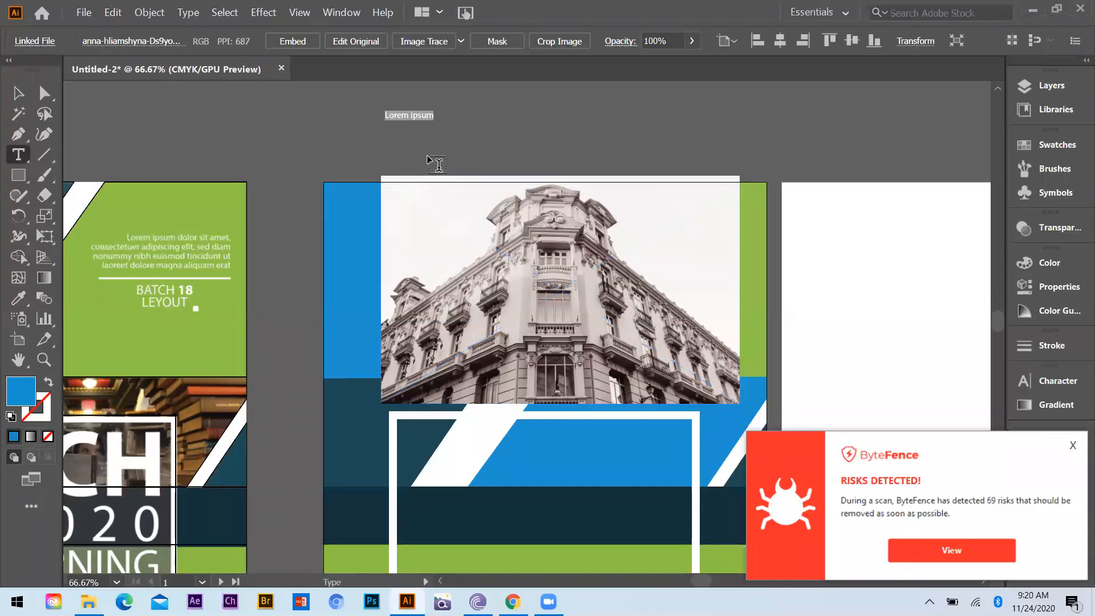
pyautogui.press('BackSpace')
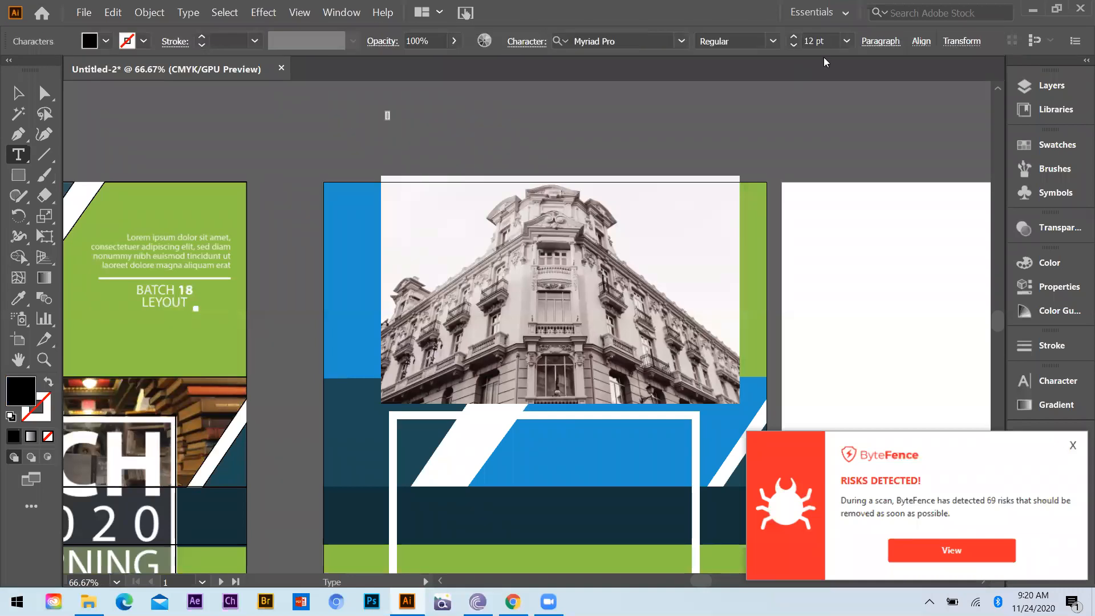
pyautogui.click(846, 41)
pyautogui.click(873, 277)
pyautogui.click(846, 40)
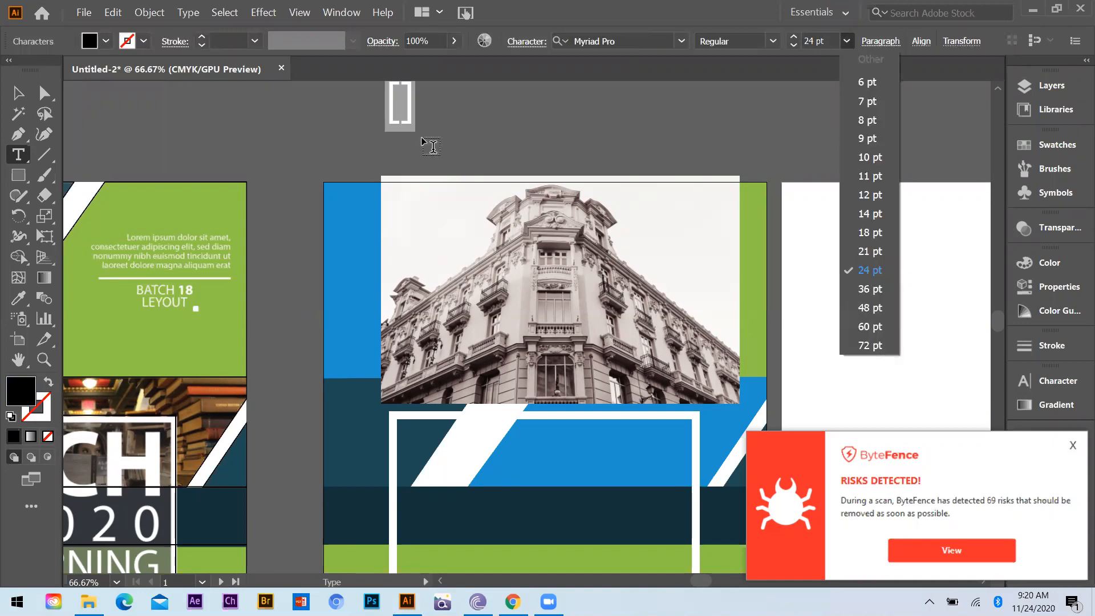
pyautogui.click(873, 346)
pyautogui.scroll(1, 422, 142)
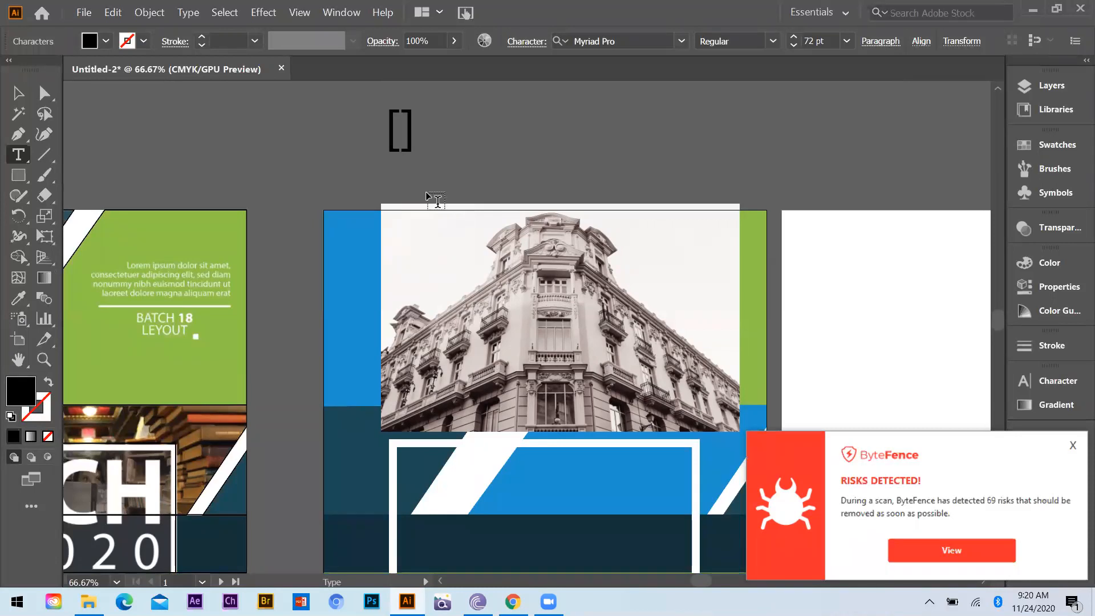
pyautogui.click(27, 97)
pyautogui.click(412, 159)
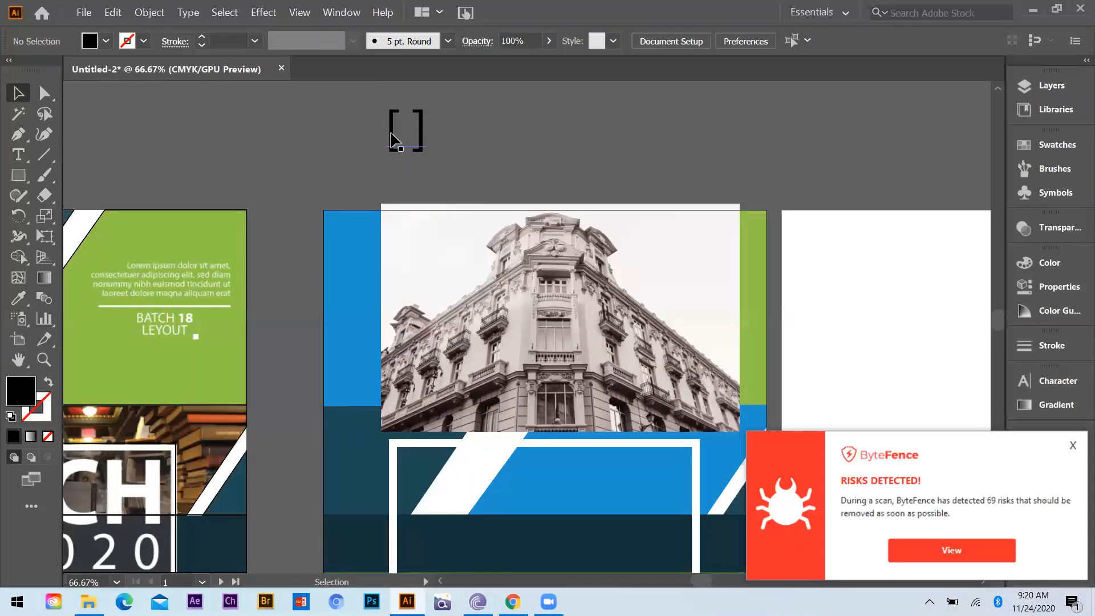
# Step: Send the building photo backward in the stacking order until it lies behind the blue and green shapes
pyautogui.click(623, 313)
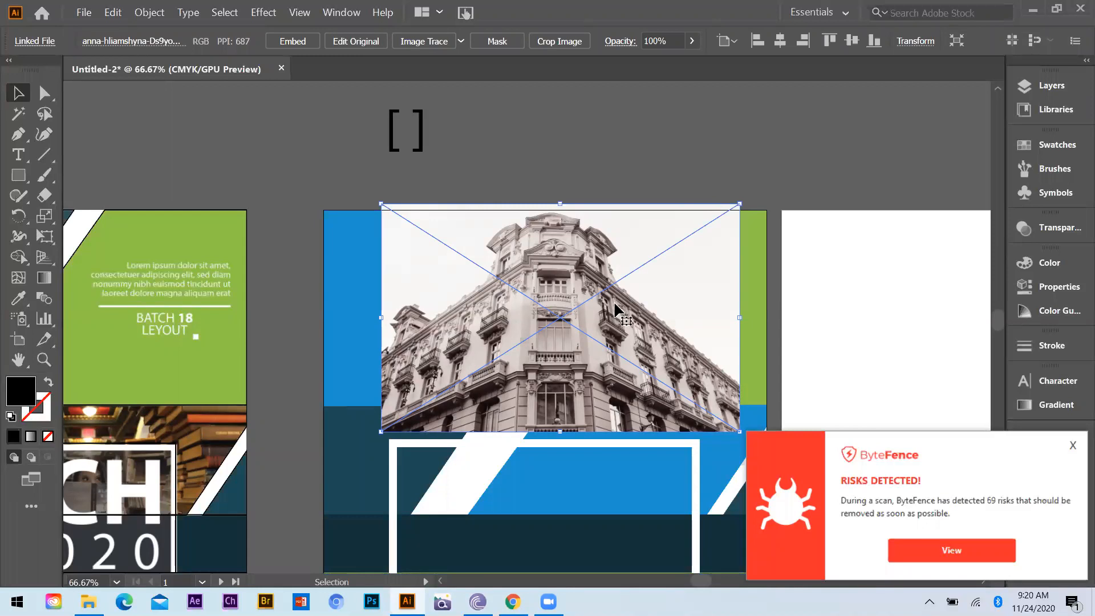
pyautogui.press('ctrl')
pyautogui.press('ctrl')
pyautogui.hotkey('ctrl', '[')
pyautogui.hotkey('ctrl', '[')
pyautogui.hotkey('ctrl', '[')
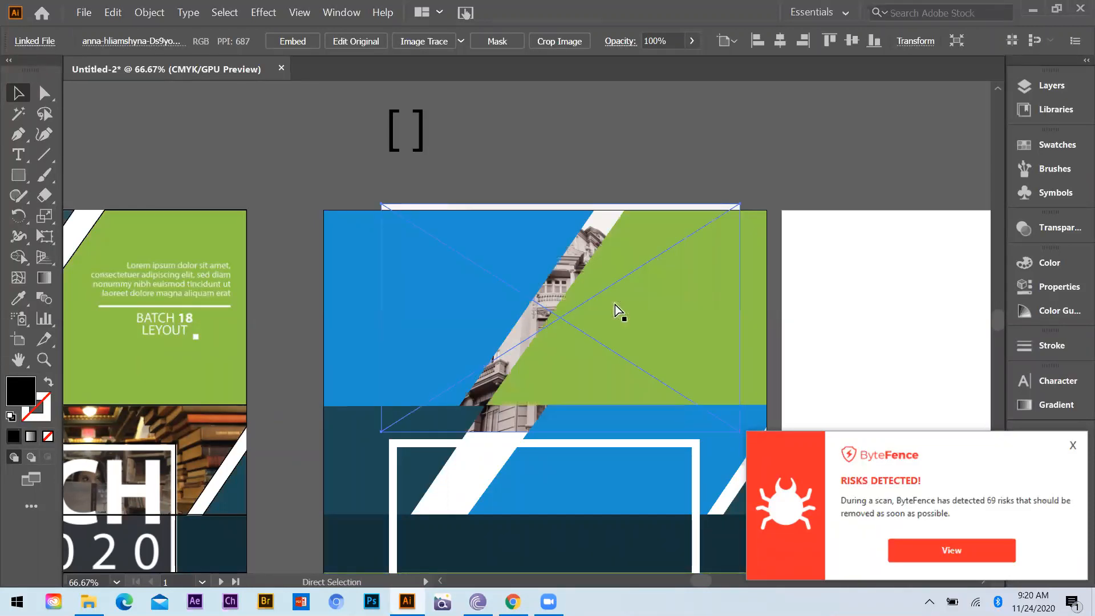
# Step: Shift the building photo behind the upper blue shape and make a clipping mask from the two objects
pyautogui.moveTo(517, 248); pyautogui.dragTo(446, 246)
pyautogui.moveTo(337, 245); pyautogui.dragTo(345, 262)
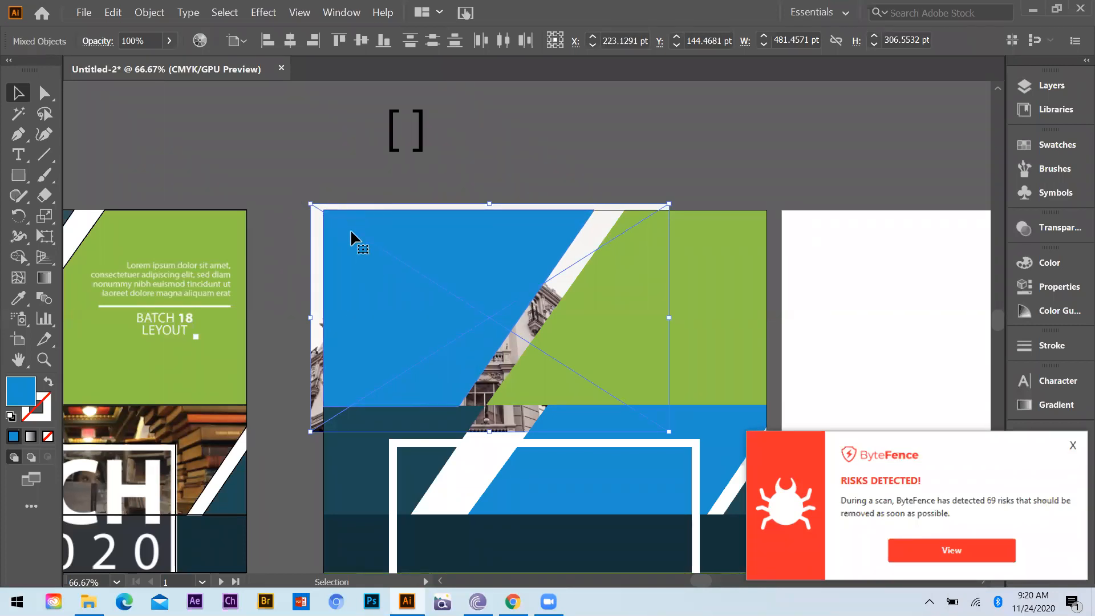
pyautogui.click(150, 13)
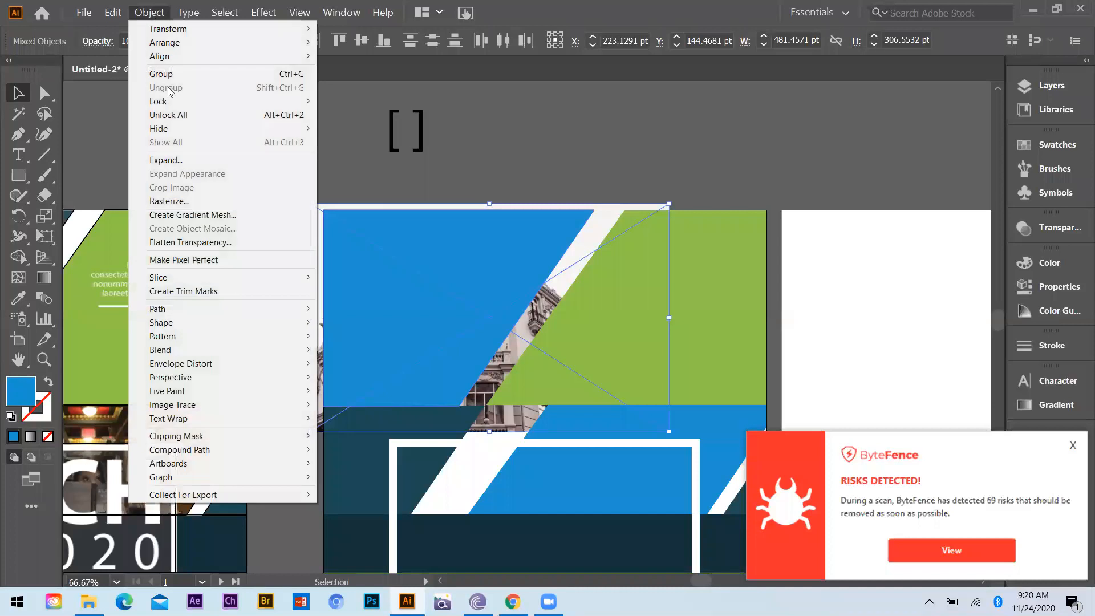
pyautogui.moveTo(184, 441)
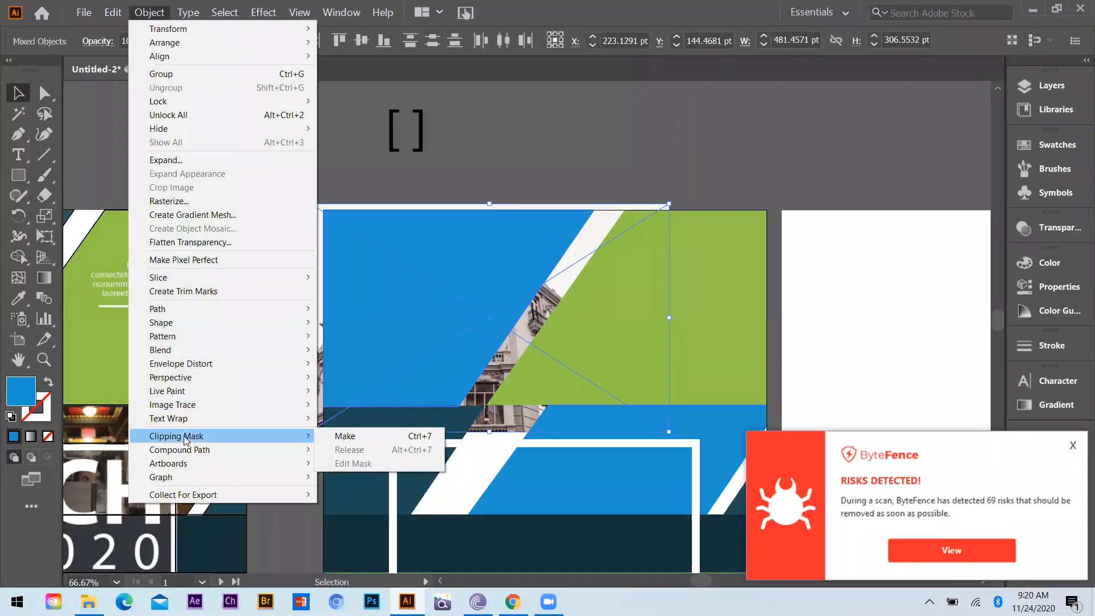
pyautogui.click(345, 437)
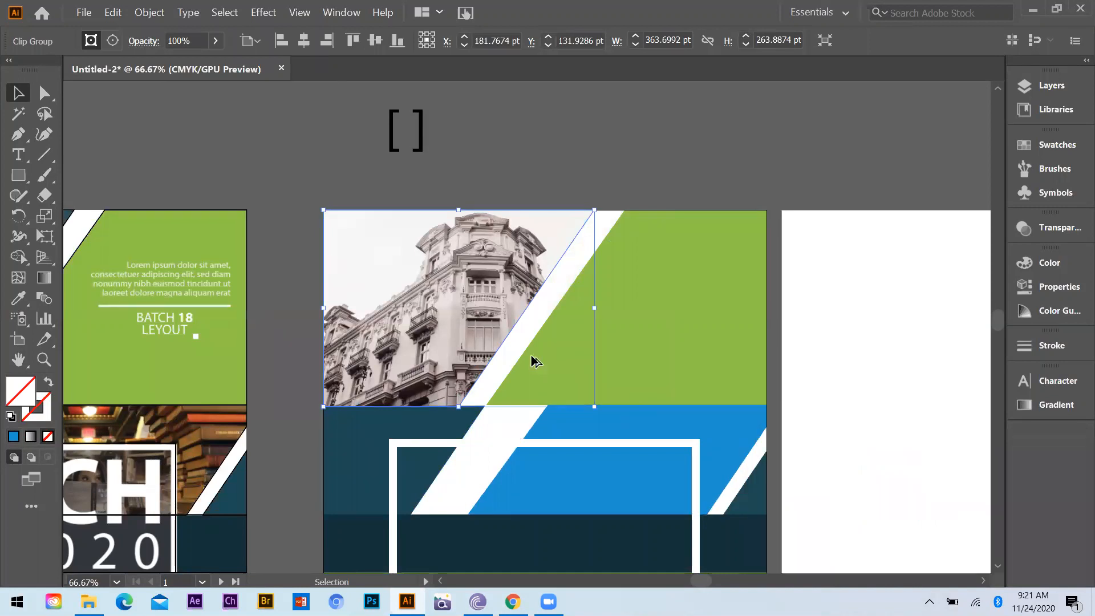
# Step: Try moving the whole clipped building photo off its page area, and undo the move
pyautogui.scroll(2, 430, 356)
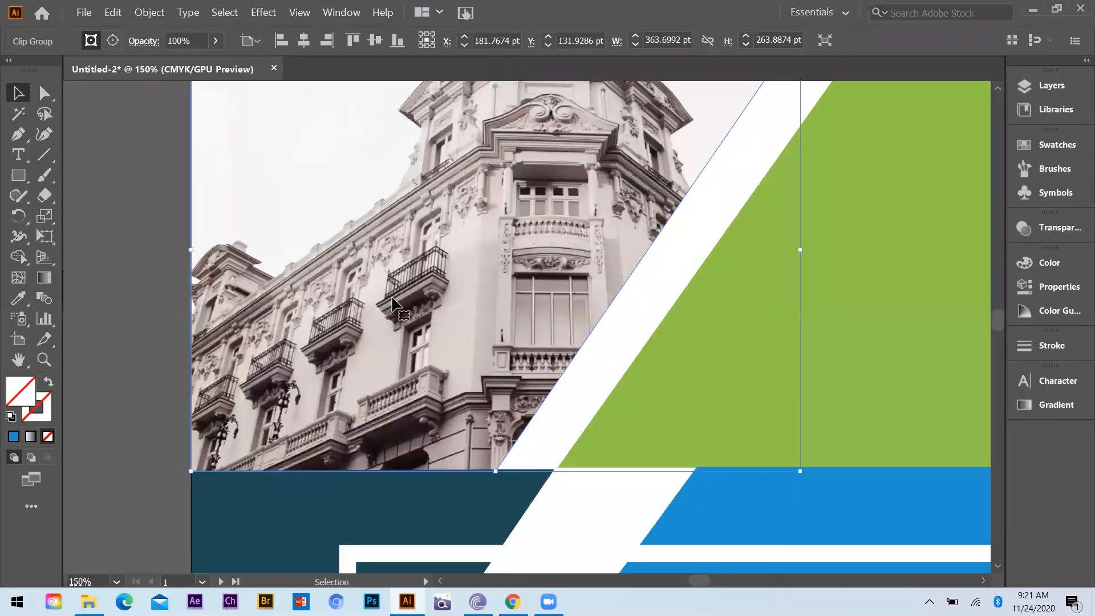
pyautogui.scroll(-1, 425, 302)
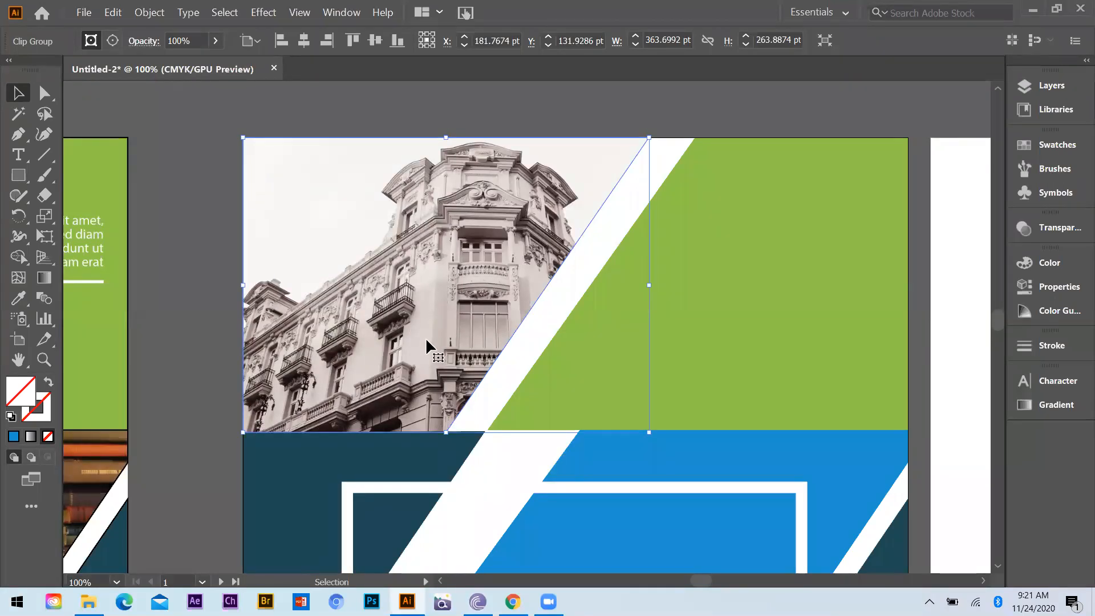
pyautogui.moveTo(355, 271); pyautogui.dragTo(294, 189)
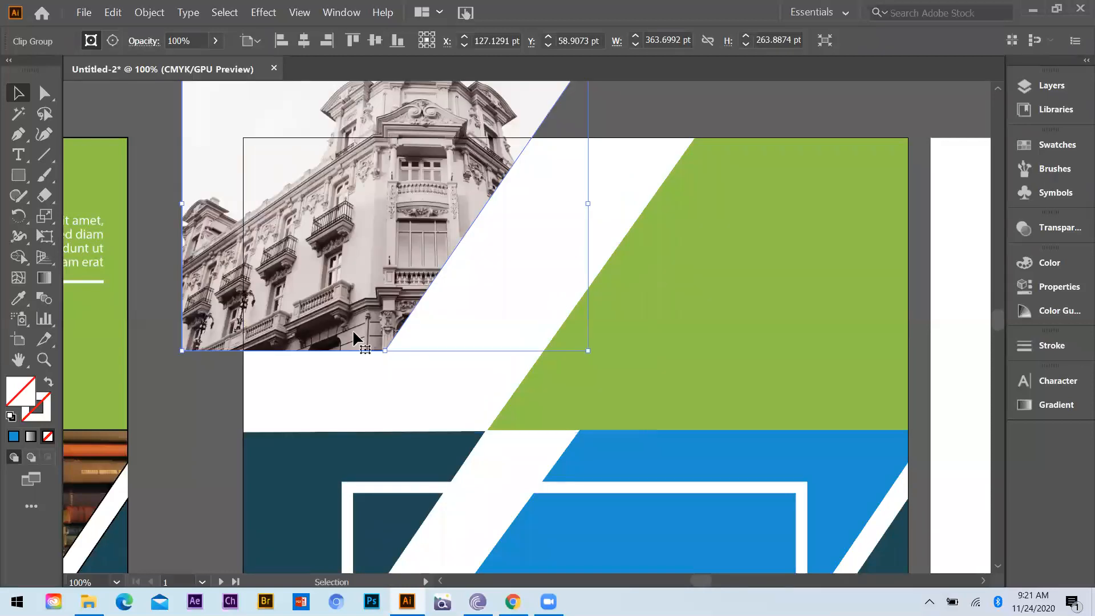
pyautogui.press('a')
pyautogui.hotkey('ctrl', 'z')
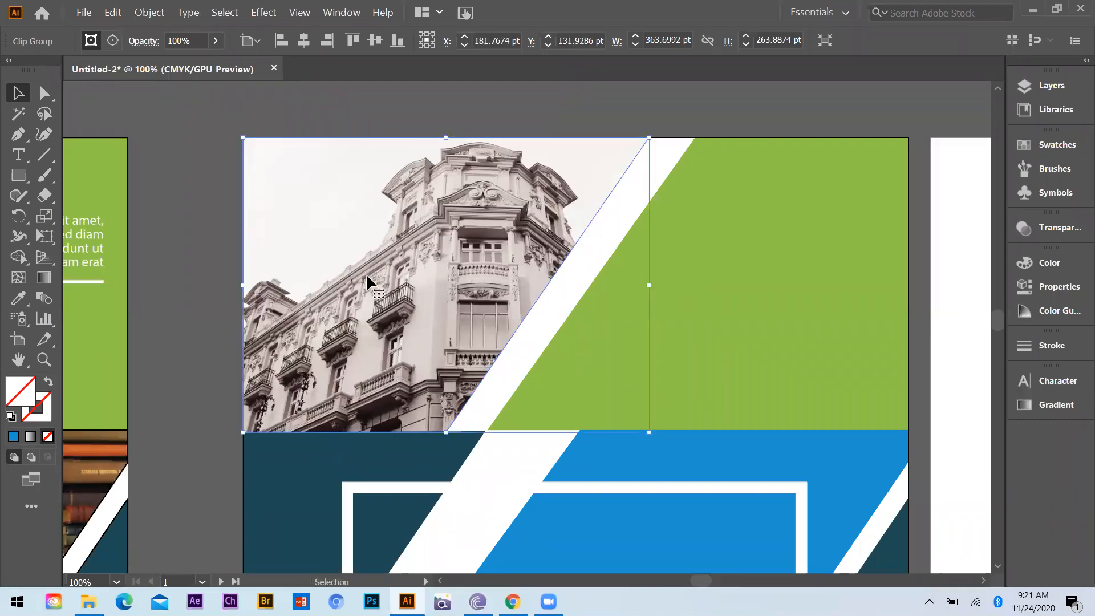
# Step: Inside the clip group, reposition and slightly enlarge the building photo so the corner tower is framed, and exit isolation
pyautogui.doubleClick(405, 317)
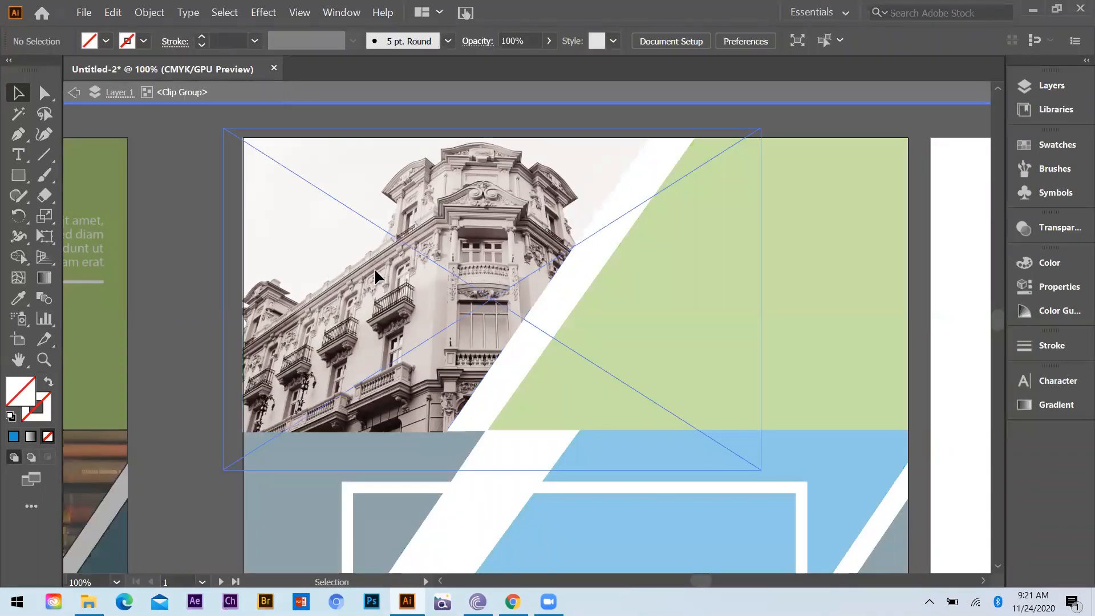
pyautogui.moveTo(422, 296); pyautogui.dragTo(392, 305)
pyautogui.moveTo(425, 261); pyautogui.dragTo(372, 270)
pyautogui.moveTo(457, 277); pyautogui.dragTo(450, 270)
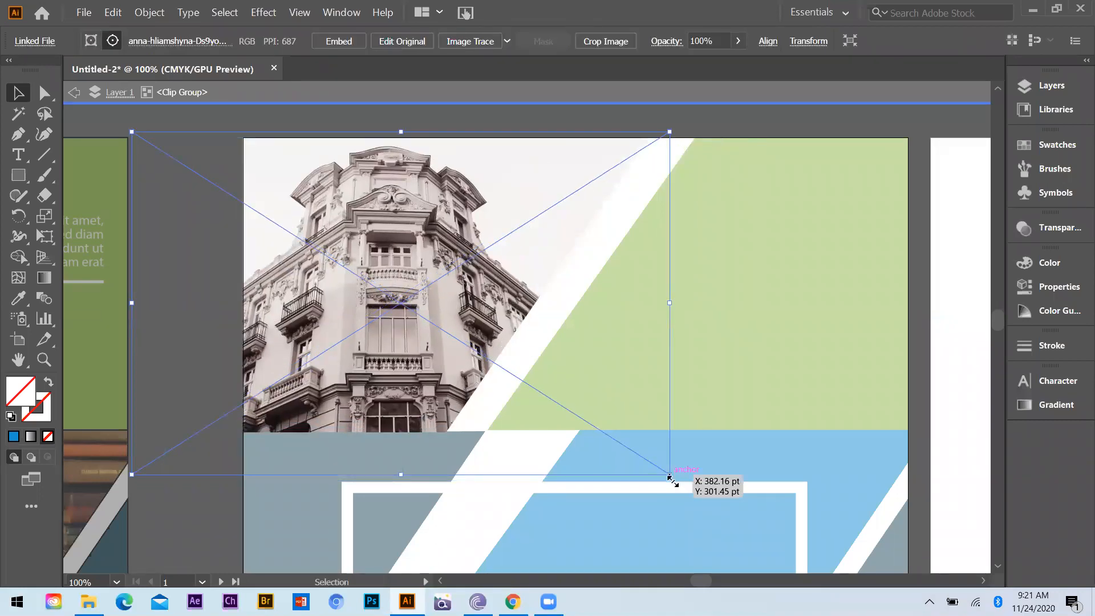
pyautogui.moveTo(671, 476); pyautogui.dragTo(680, 488)
pyautogui.moveTo(381, 238); pyautogui.dragTo(421, 260)
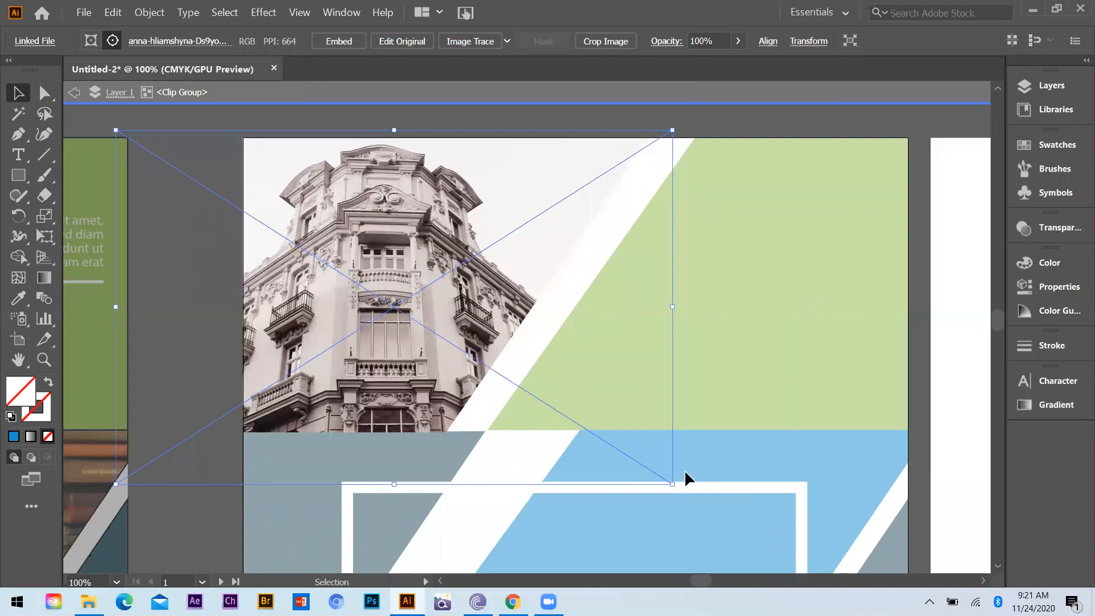
pyautogui.doubleClick(756, 176)
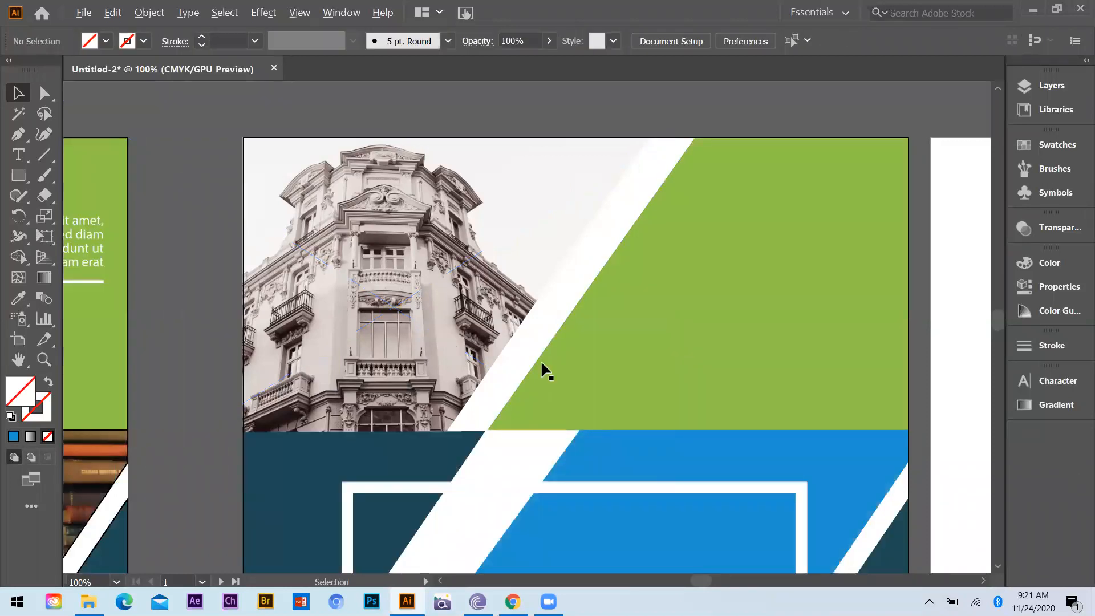
# Step: Find the library bookshelf photo with hanging light bulbs in the Downloads folder and place it into the flyer document
pyautogui.scroll(-2, 539, 437)
pyautogui.scroll(-3, 854, 435)
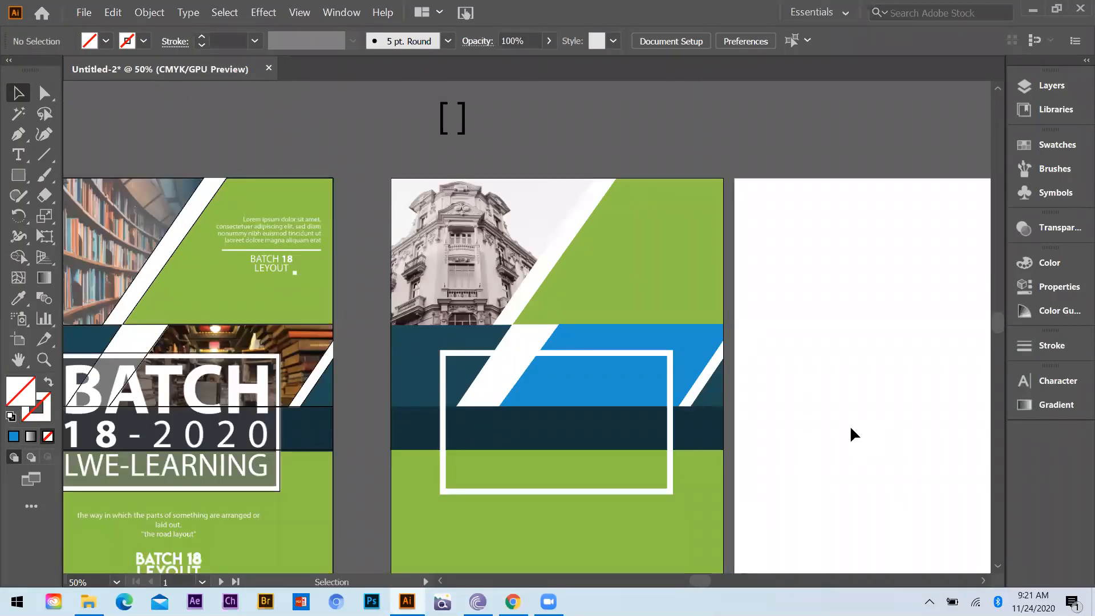
pyautogui.click(607, 345)
pyautogui.click(1035, 7)
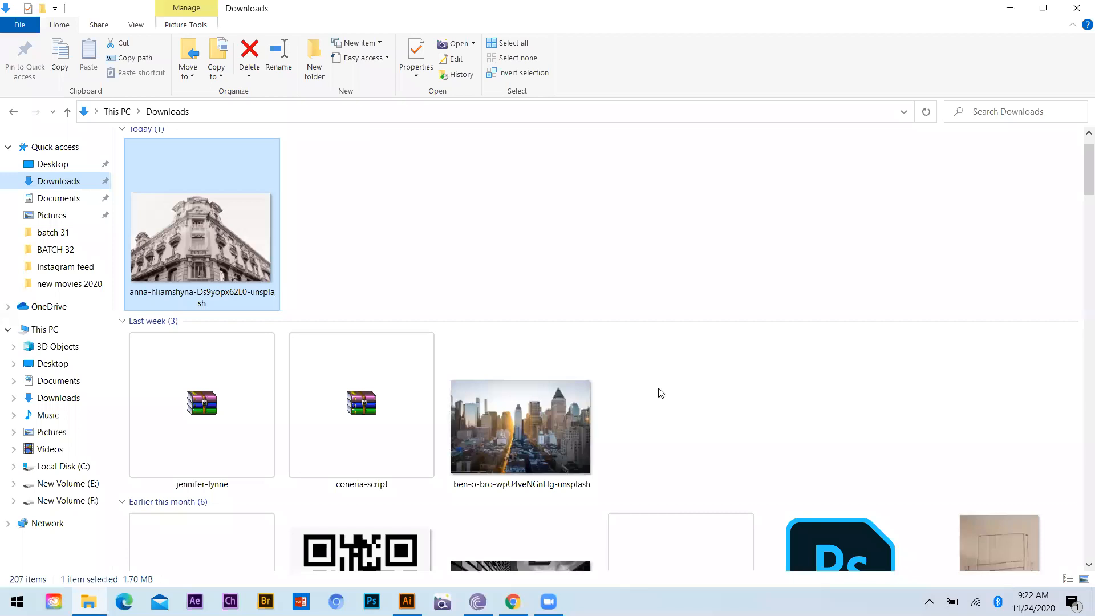
pyautogui.scroll(-8, 658, 391)
pyautogui.scroll(-5, 363, 319)
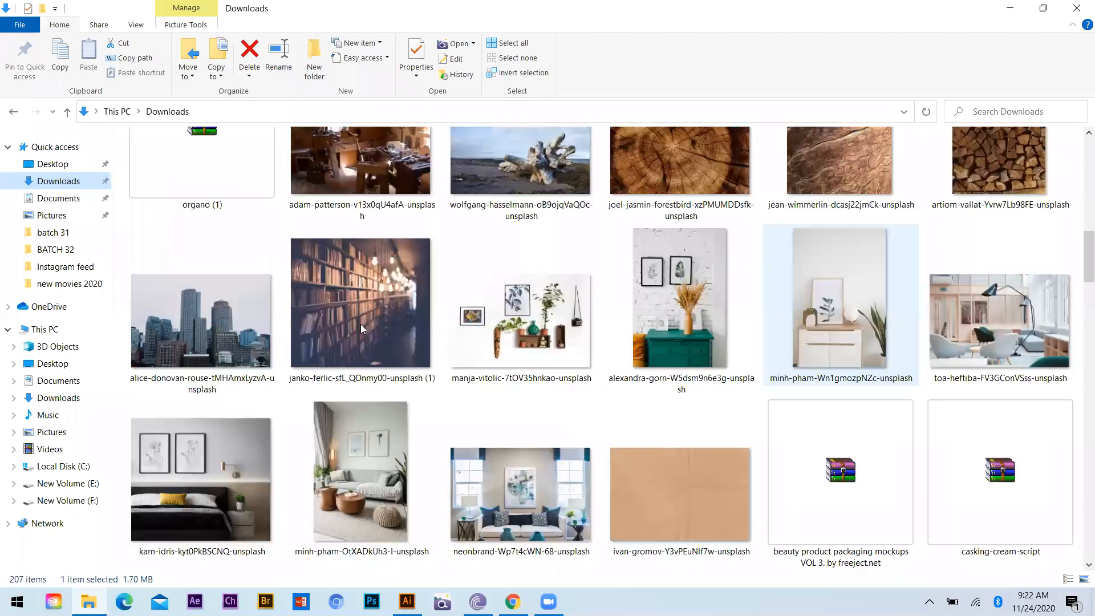
pyautogui.moveTo(335, 279); pyautogui.dragTo(366, 394)
pyautogui.scroll(-2, 745, 381)
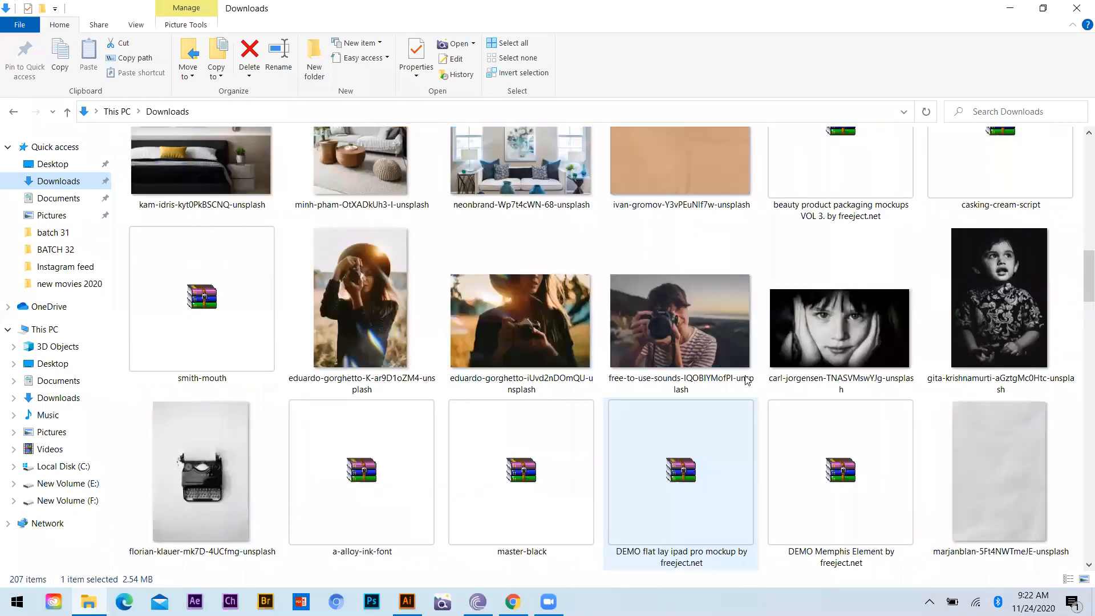
pyautogui.scroll(2, 273, 514)
pyautogui.moveTo(401, 597); pyautogui.dragTo(460, 387)
pyautogui.scroll(-2, 107, 365)
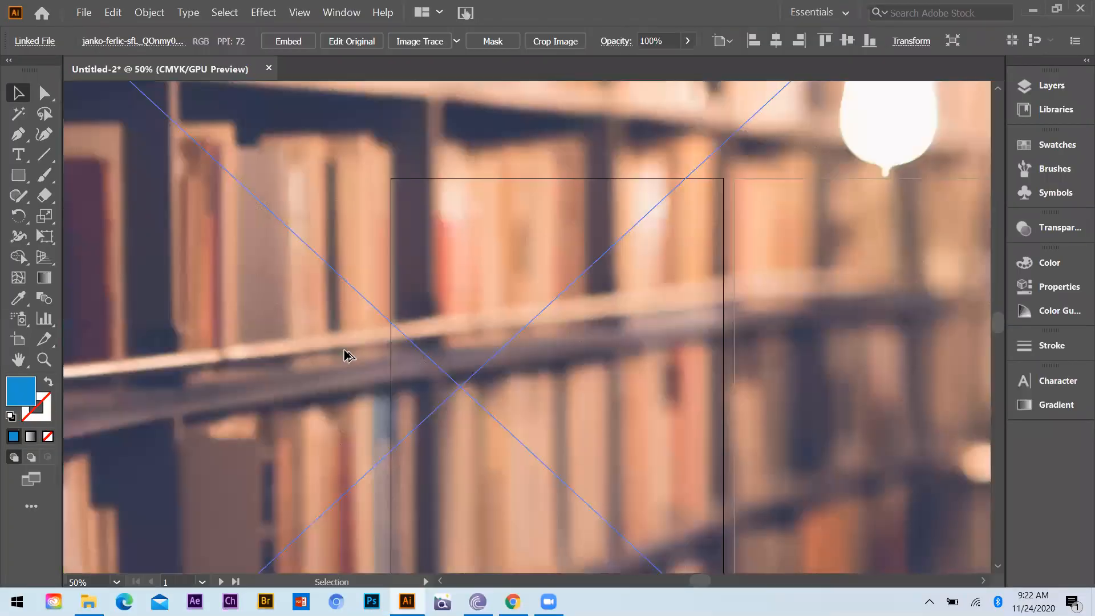
# Step: Shrink the placed library bookshelf photo and move it over the blue parallelogram area of the new cover
pyautogui.scroll(-3, 567, 132)
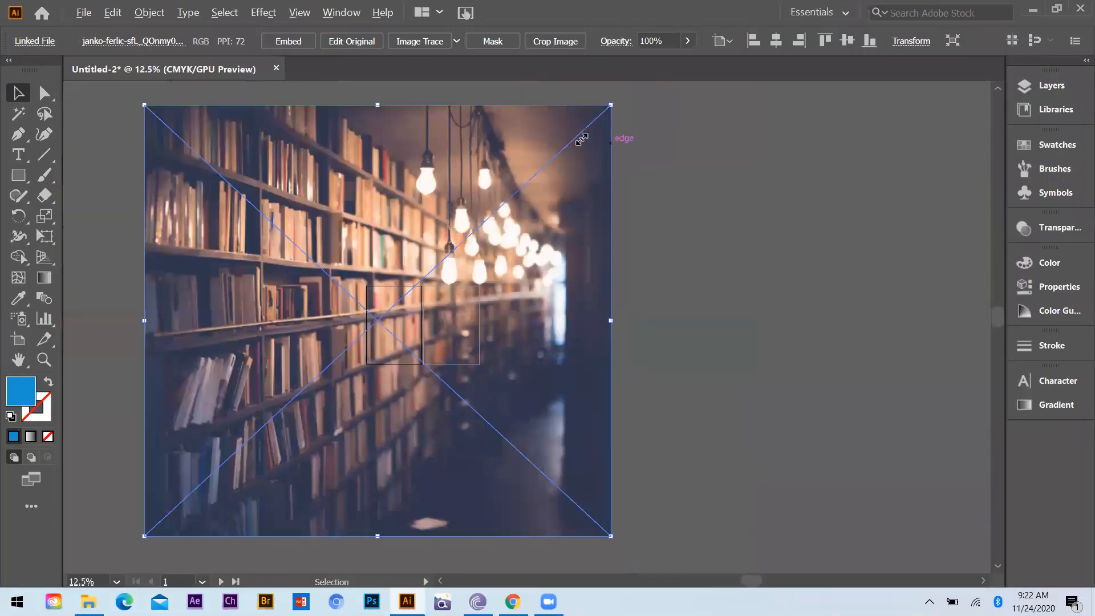
pyautogui.moveTo(582, 139); pyautogui.dragTo(411, 291)
pyautogui.scroll(2, 399, 322)
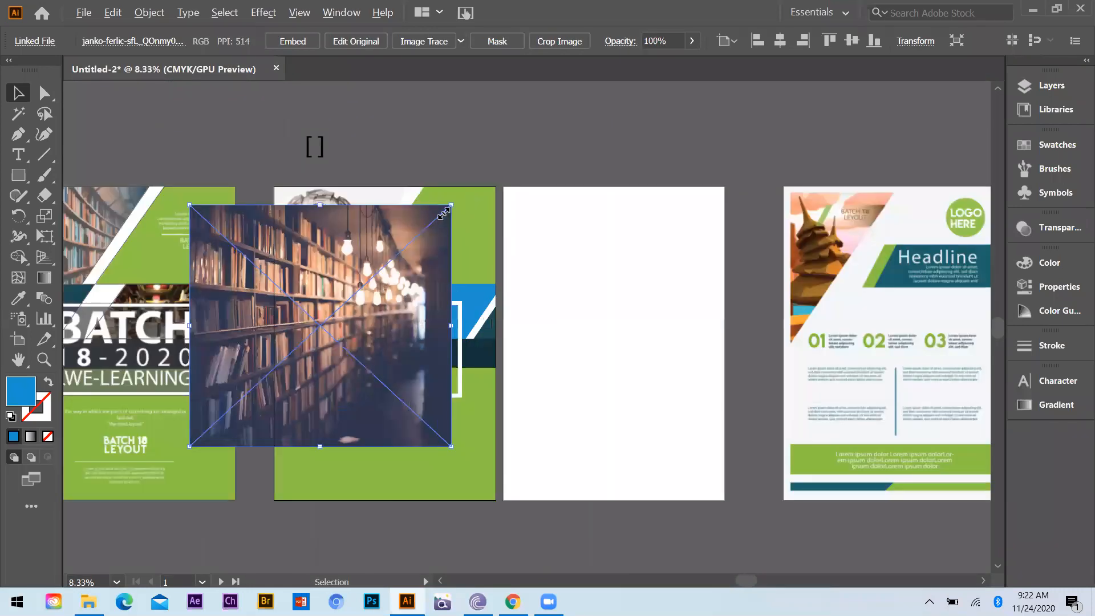
pyautogui.moveTo(451, 205); pyautogui.dragTo(410, 242)
pyautogui.moveTo(318, 302); pyautogui.dragTo(411, 321)
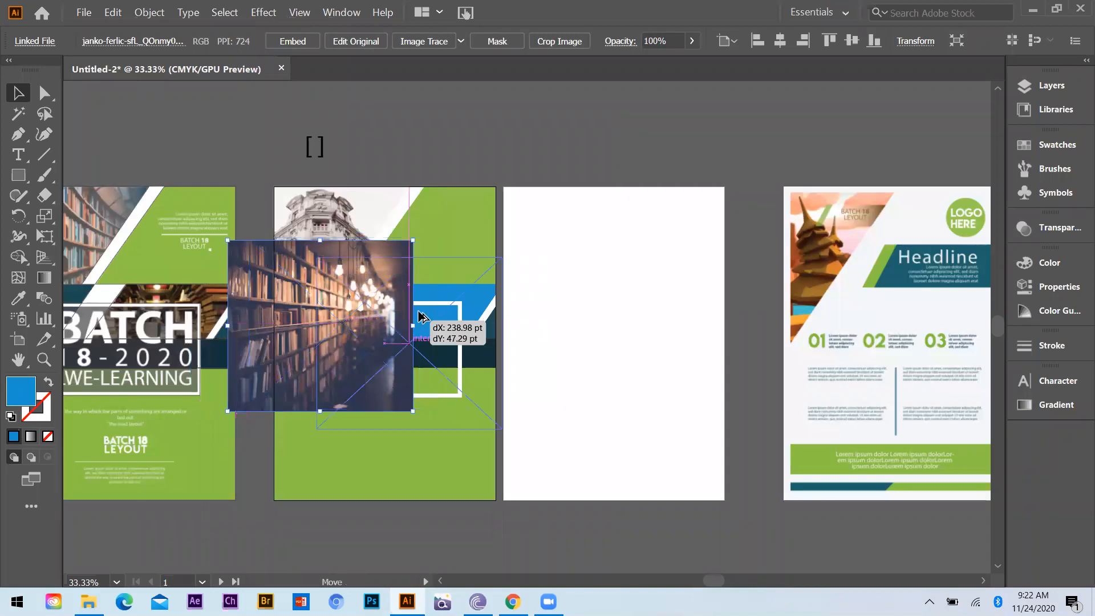
# Step: Resize the library photo to about 424 by 392 pt and position it so it covers the blue parallelogram
pyautogui.scroll(2, 576, 209)
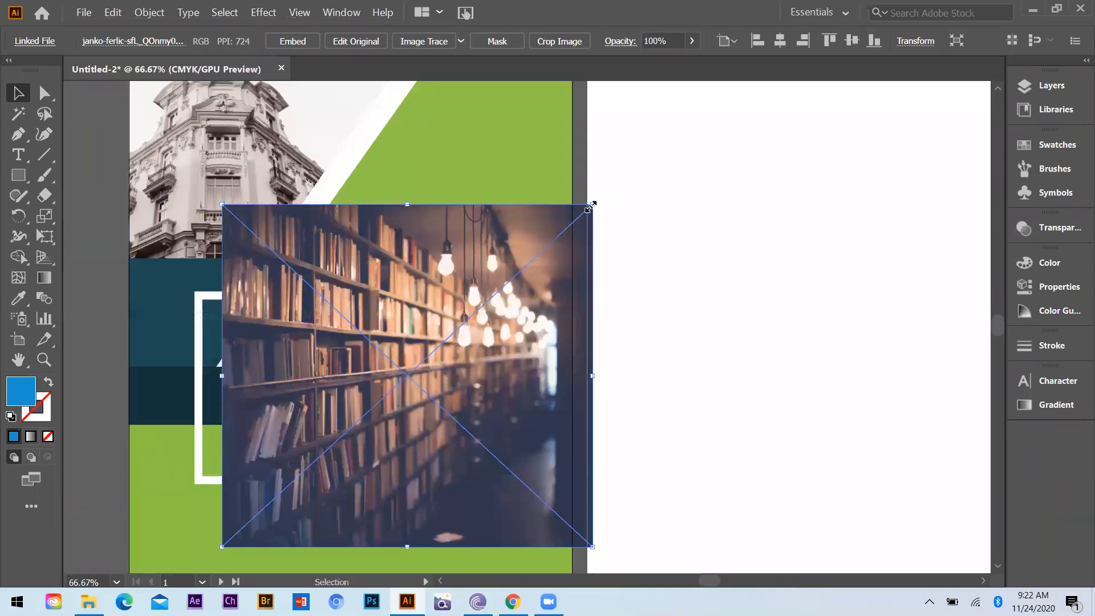
pyautogui.moveTo(593, 204); pyautogui.dragTo(542, 251)
pyautogui.moveTo(453, 320); pyautogui.dragTo(456, 290)
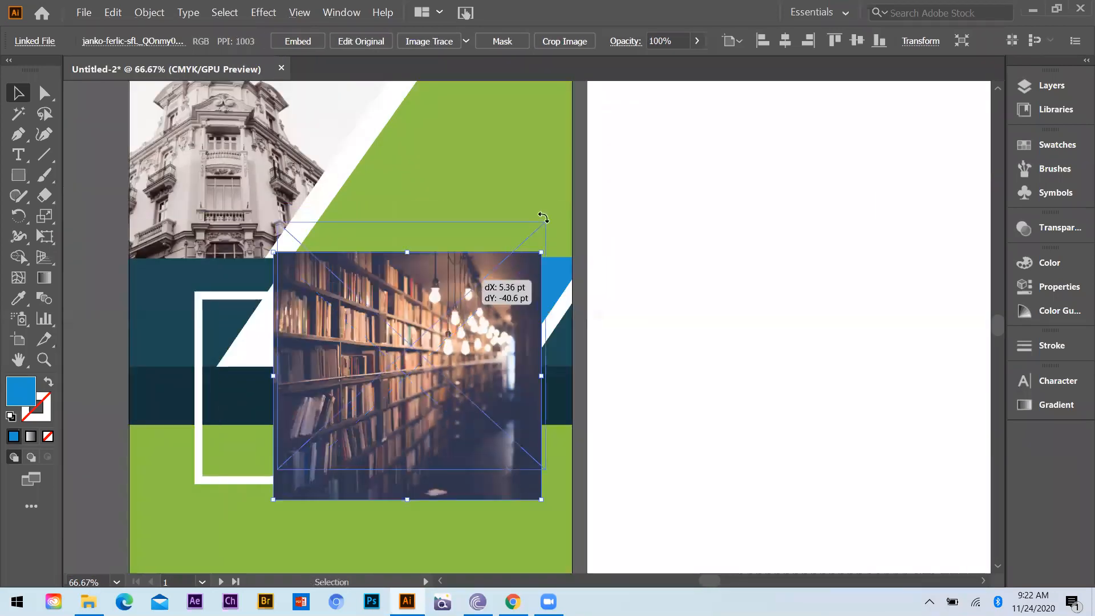
pyautogui.moveTo(582, 199); pyautogui.dragTo(570, 199)
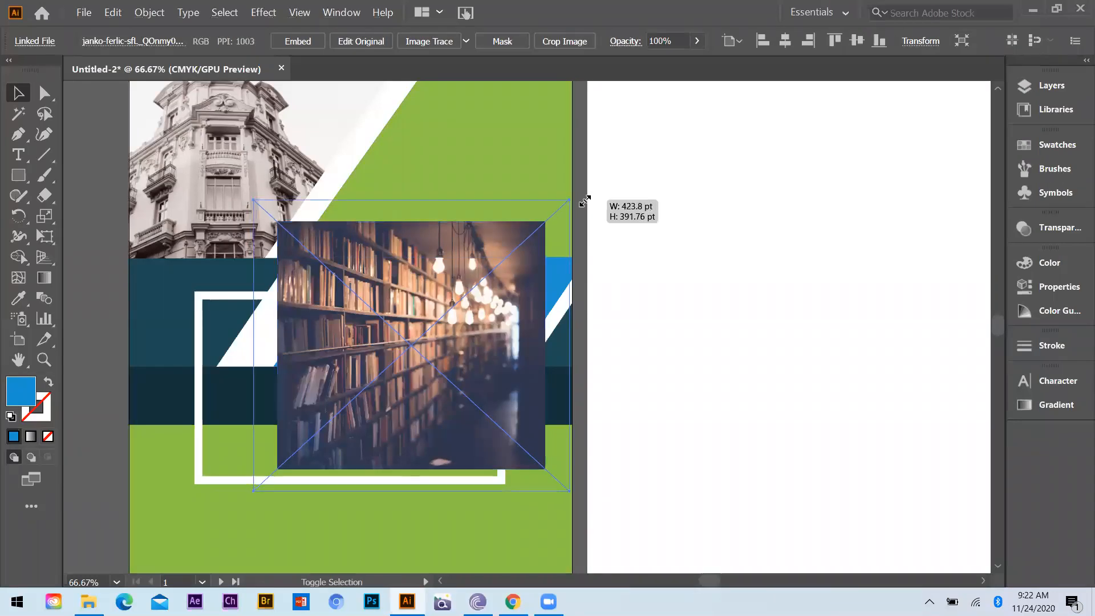
pyautogui.moveTo(500, 263); pyautogui.dragTo(506, 264)
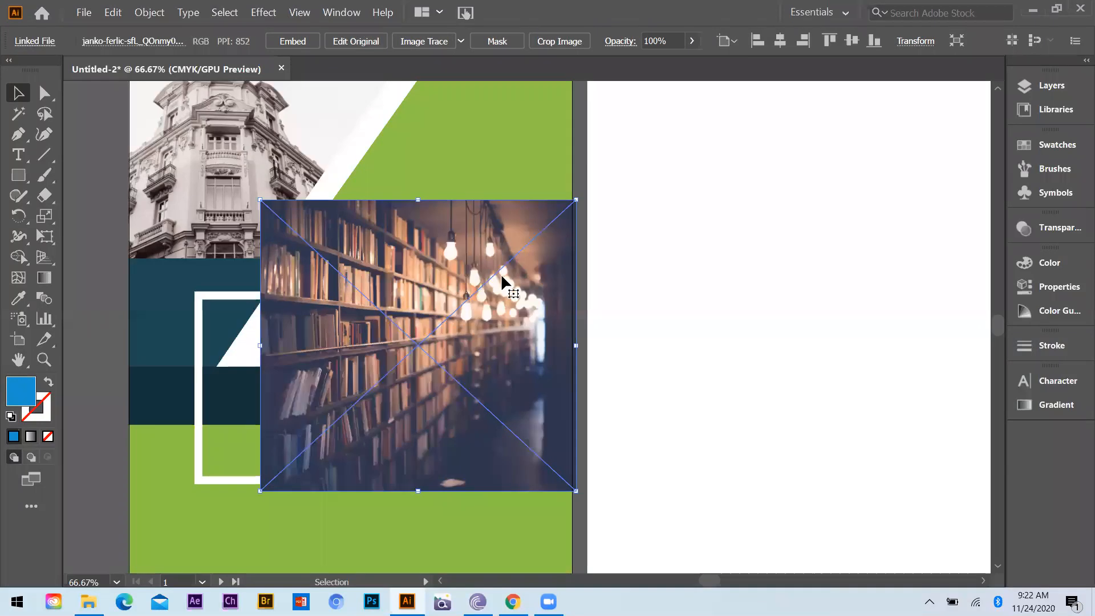
# Step: Send the library photo behind the blue parallelogram and make a clipping mask from the two objects
pyautogui.hotkey('ctrl', '[')
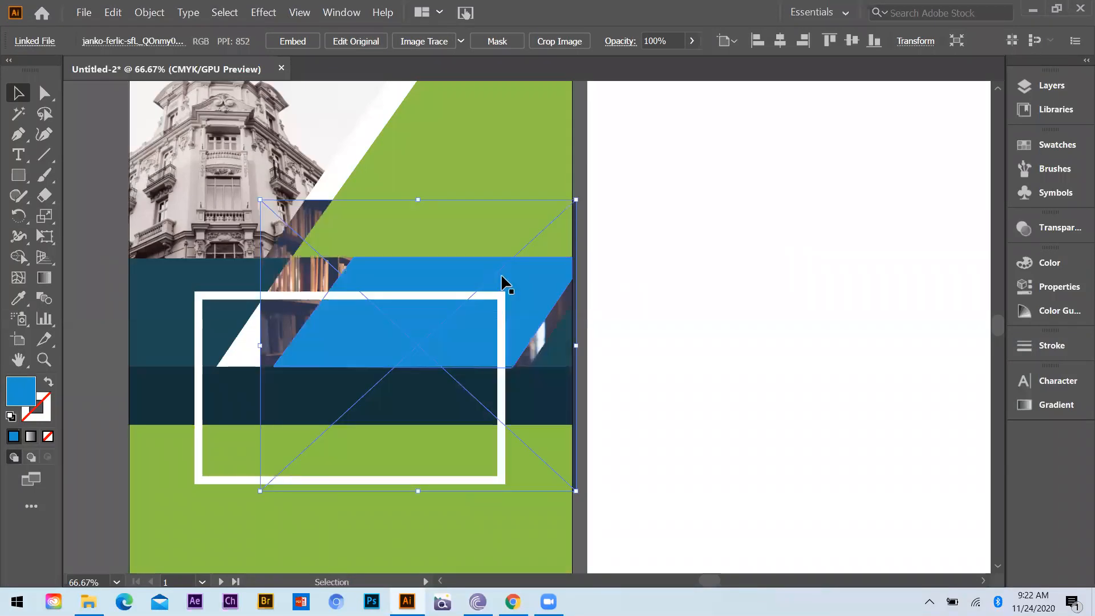
pyautogui.keyDown('shift'); pyautogui.click(372, 270); pyautogui.keyUp('shift')
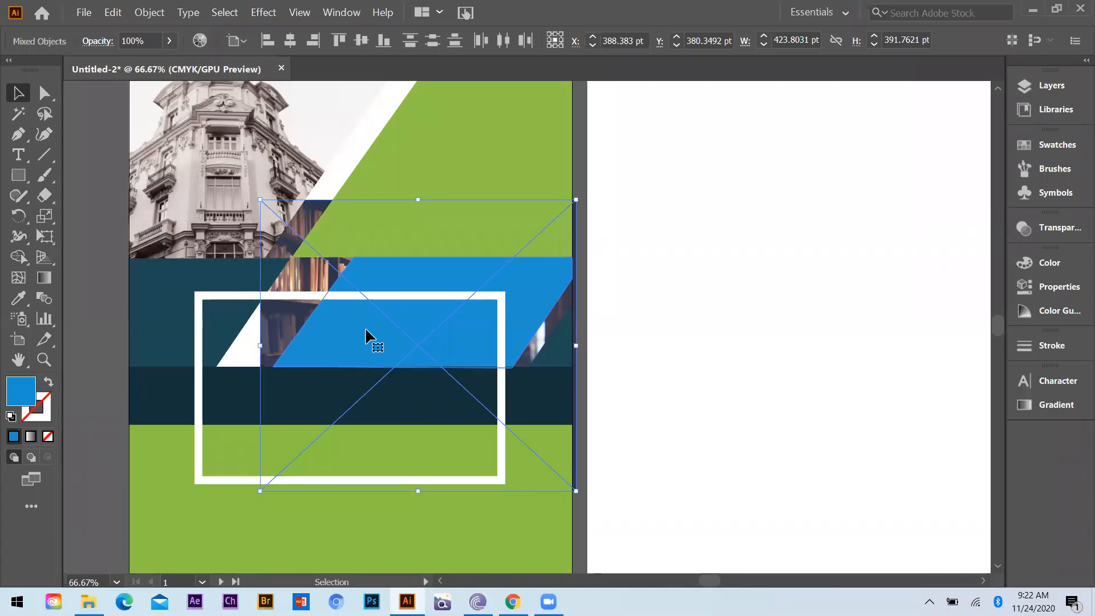
pyautogui.press('ctrl')
pyautogui.hotkey('ctrl', '7')
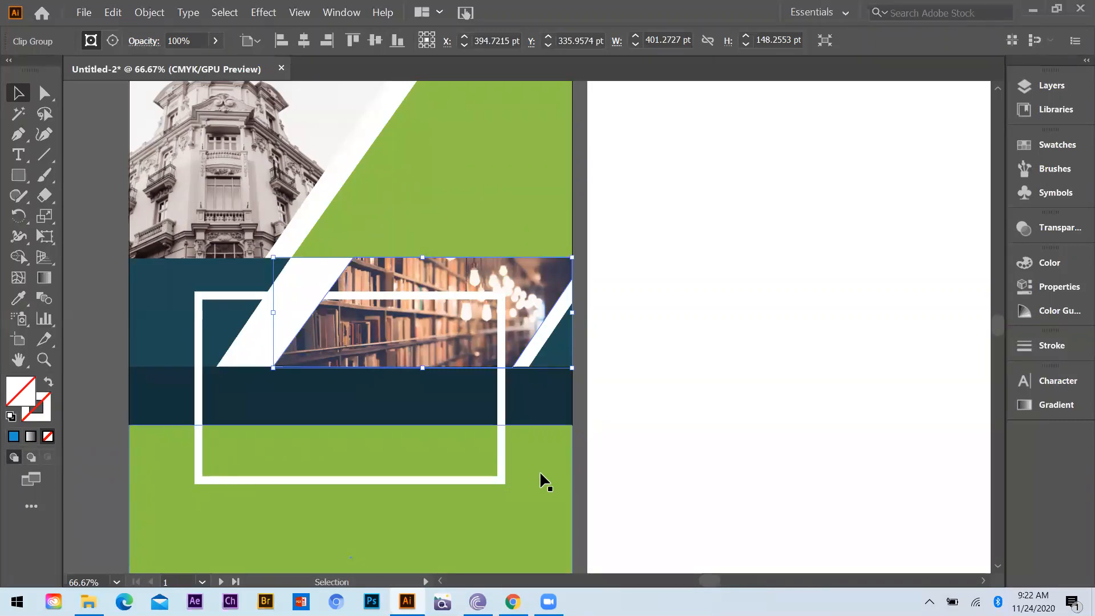
# Step: Inside the clip group, shift the library photo slightly down to show more hanging bulbs, and exit isolation
pyautogui.doubleClick(456, 282)
pyautogui.moveTo(470, 275)
pyautogui.mouseDown()
pyautogui.moveTo(481, 272)
pyautogui.moveTo(464, 288)
pyautogui.moveTo(473, 290)
pyautogui.mouseUp()
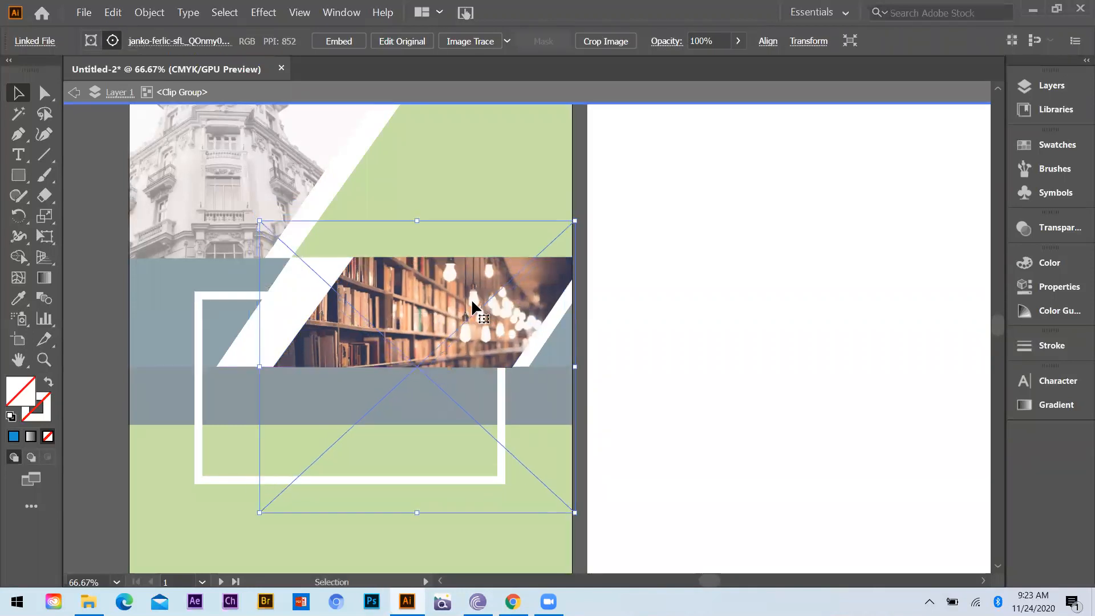
pyautogui.doubleClick(729, 274)
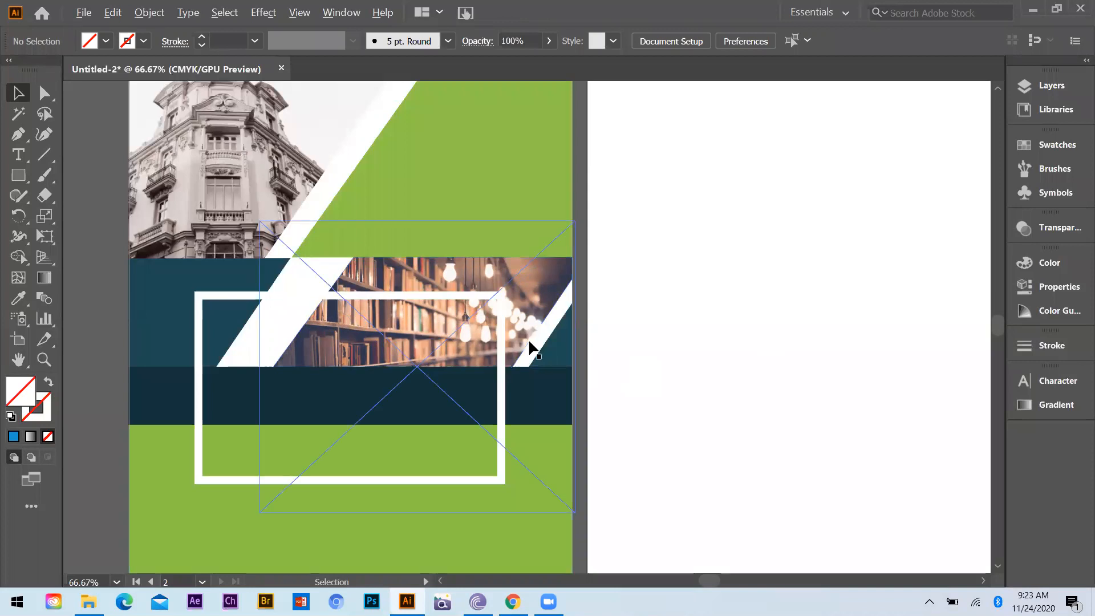
# Step: Compare the new cover's clipped photos and white frame with the Batch reference page
pyautogui.hotkey('ctrl', '-')
pyautogui.scroll(-1, 653, 399)
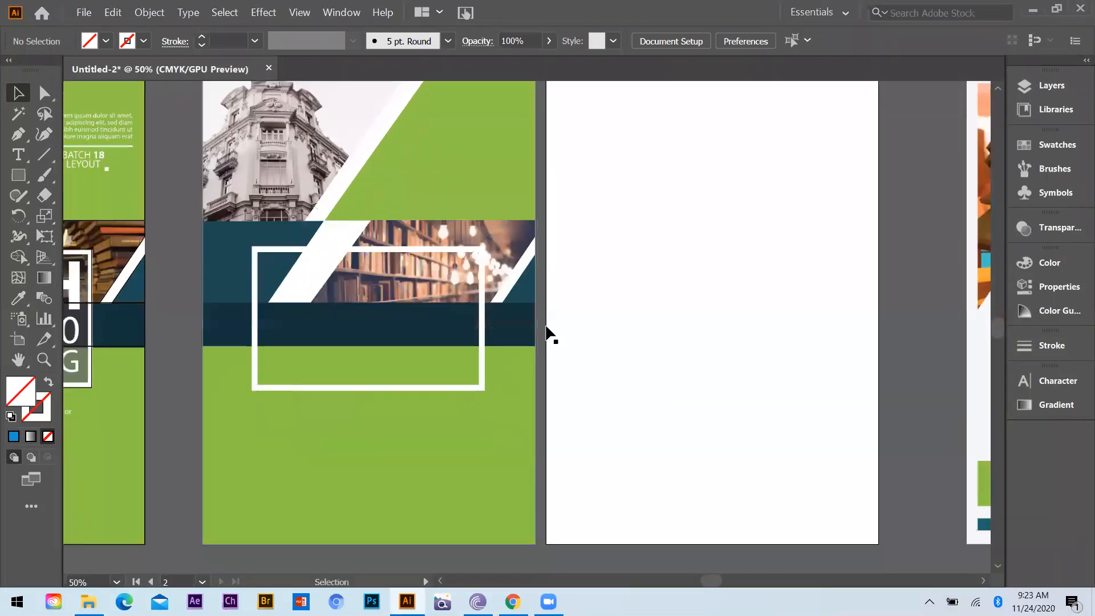
pyautogui.scroll(-1, 651, 397)
pyautogui.scroll(-1, 345, 331)
pyautogui.scroll(2, 391, 303)
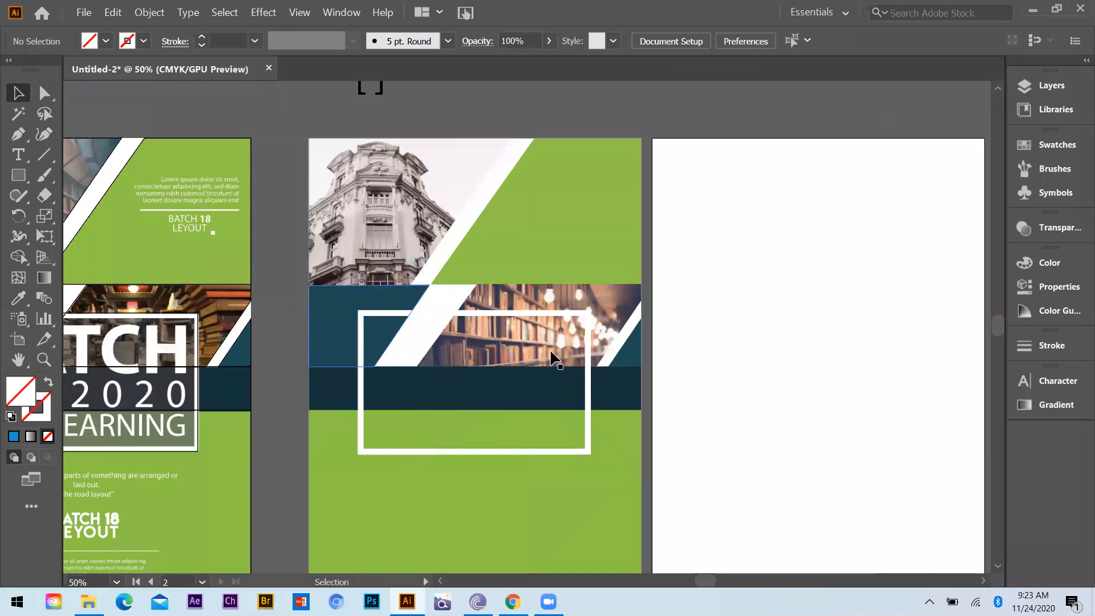
pyautogui.scroll(-2, 298, 346)
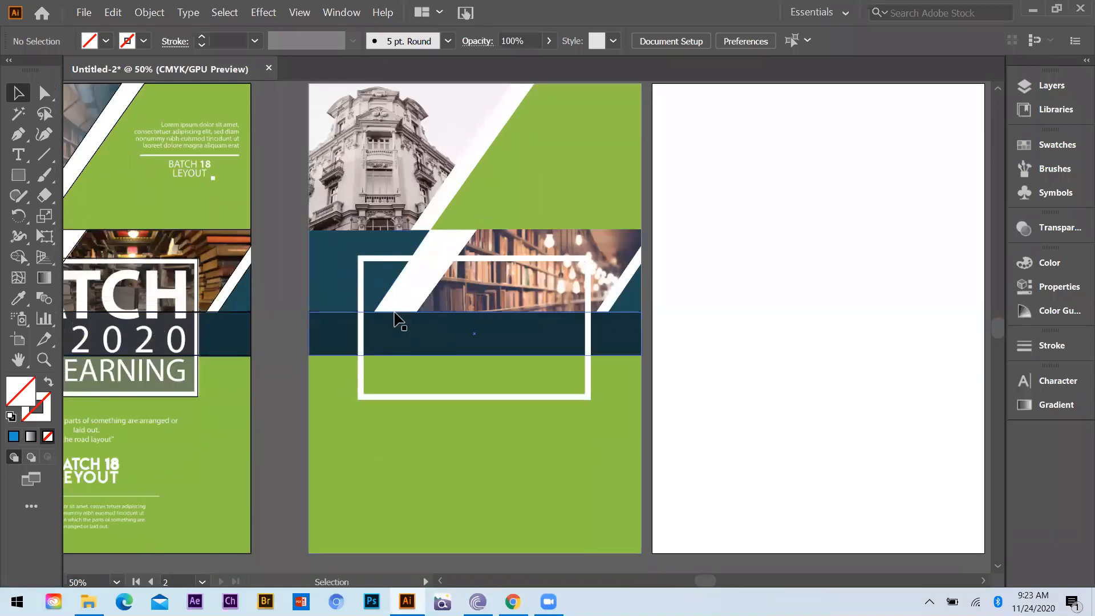
pyautogui.scroll(-1, 340, 314)
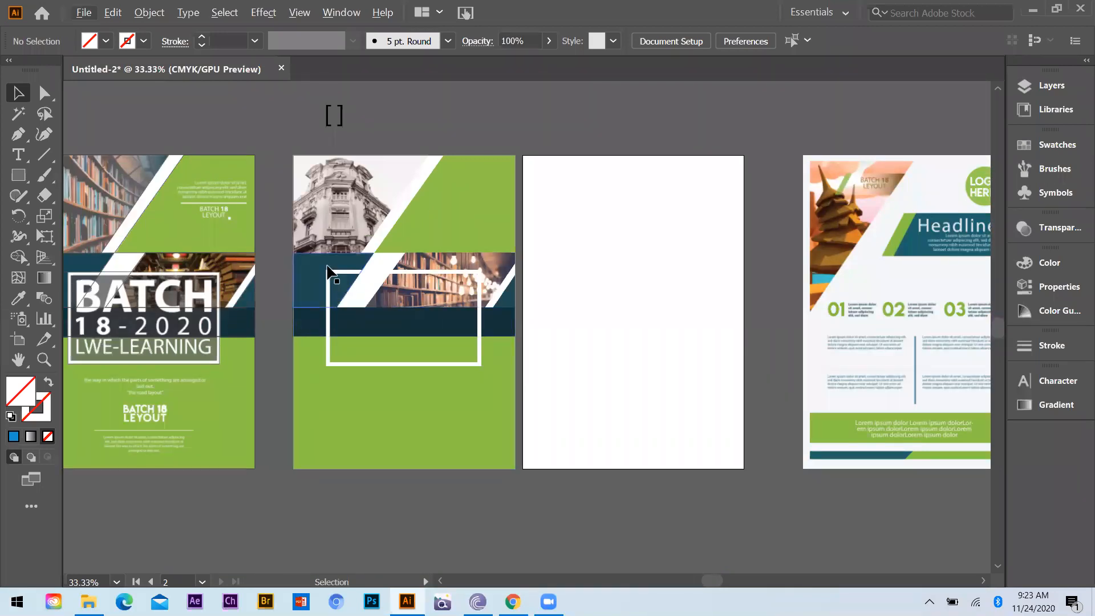
pyautogui.scroll(1, 341, 302)
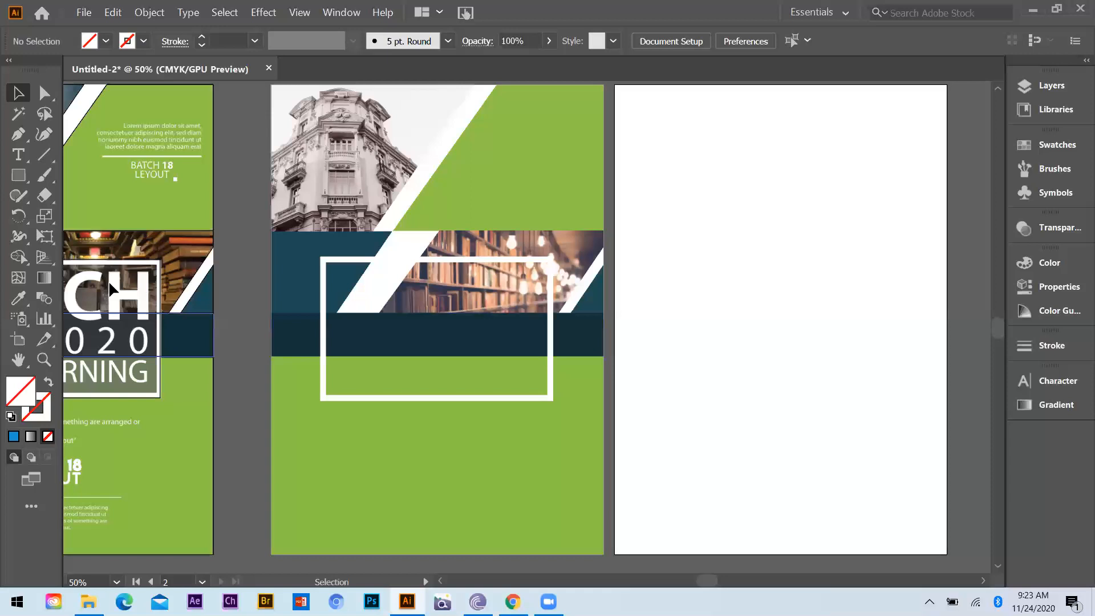
pyautogui.scroll(-1, 171, 314)
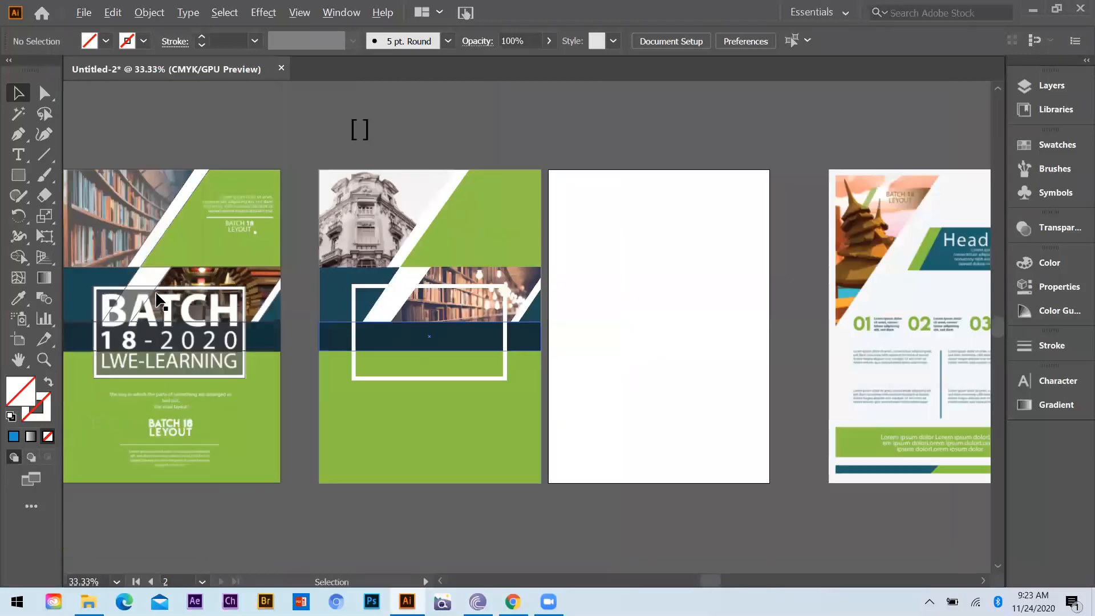
# Step: Swap the fill and stroke of the thin rectangle within the white frame, giving it a black fill and no stroke
pyautogui.moveTo(157, 298); pyautogui.dragTo(413, 303)
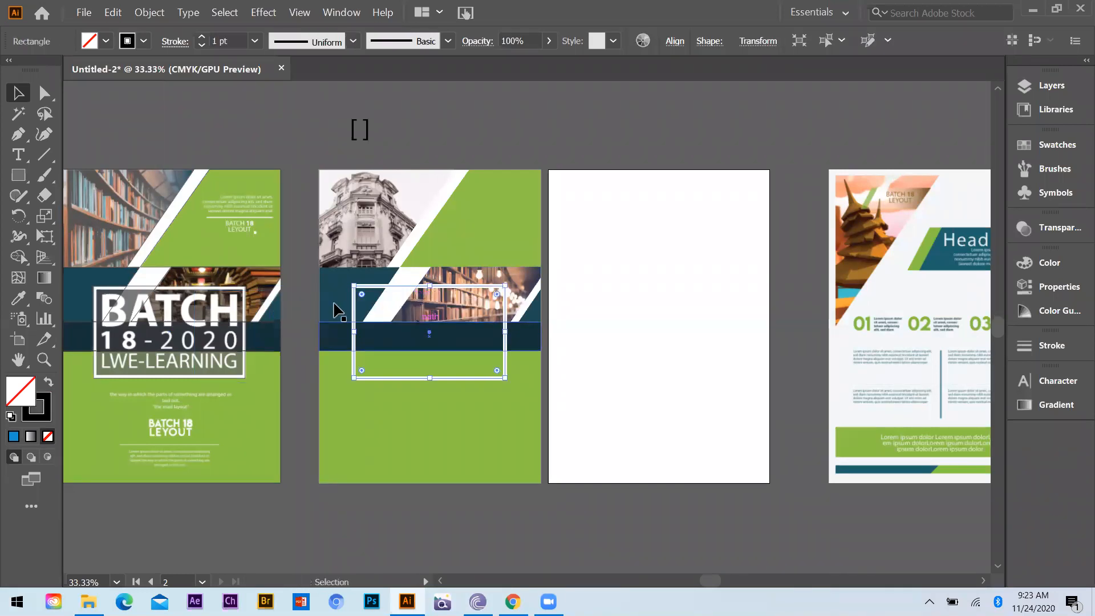
pyautogui.hotkey('ctrl', '=')
pyautogui.hotkey('ctrl', '=')
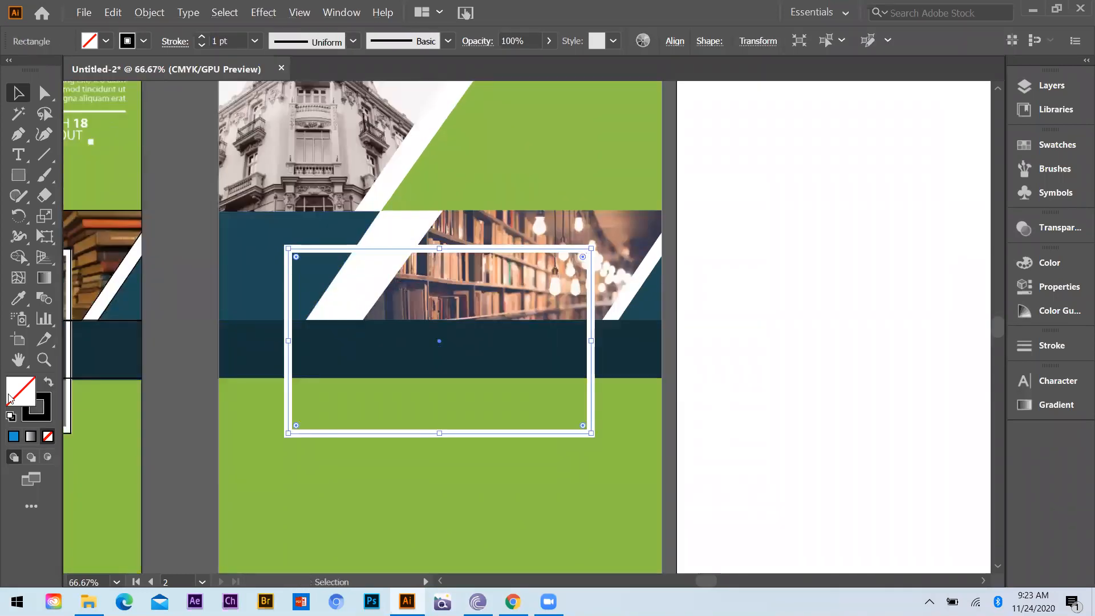
pyautogui.click(48, 383)
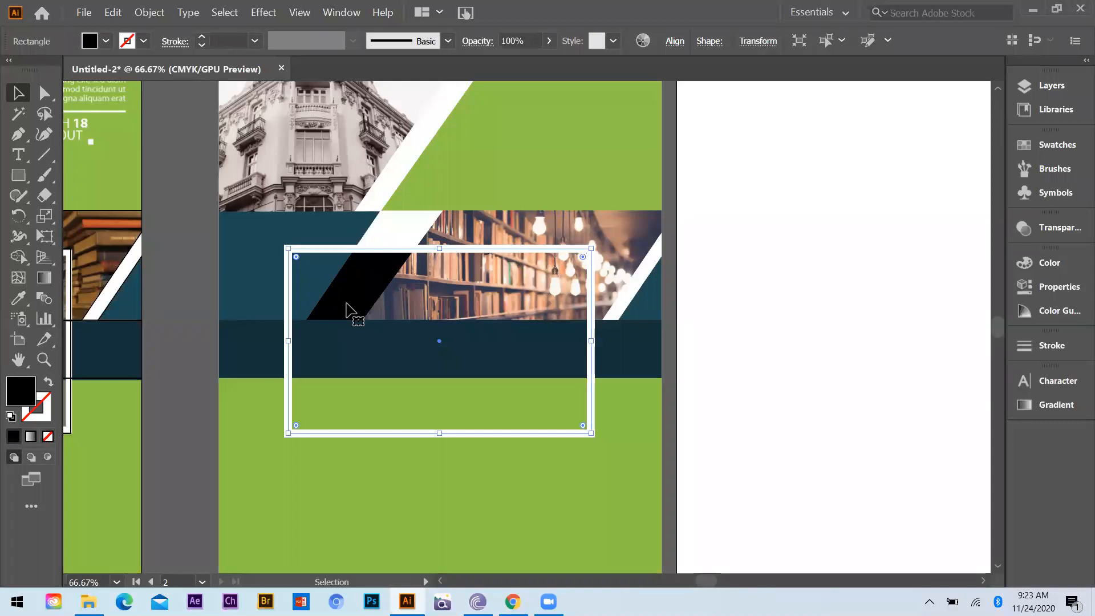
# Step: Bring the black rectangle forward until it covers the photo, the dark band and the green area inside the white frame
pyautogui.press('a')
pyautogui.hotkey('ctrl', ']')
pyautogui.hotkey('ctrl', ']')
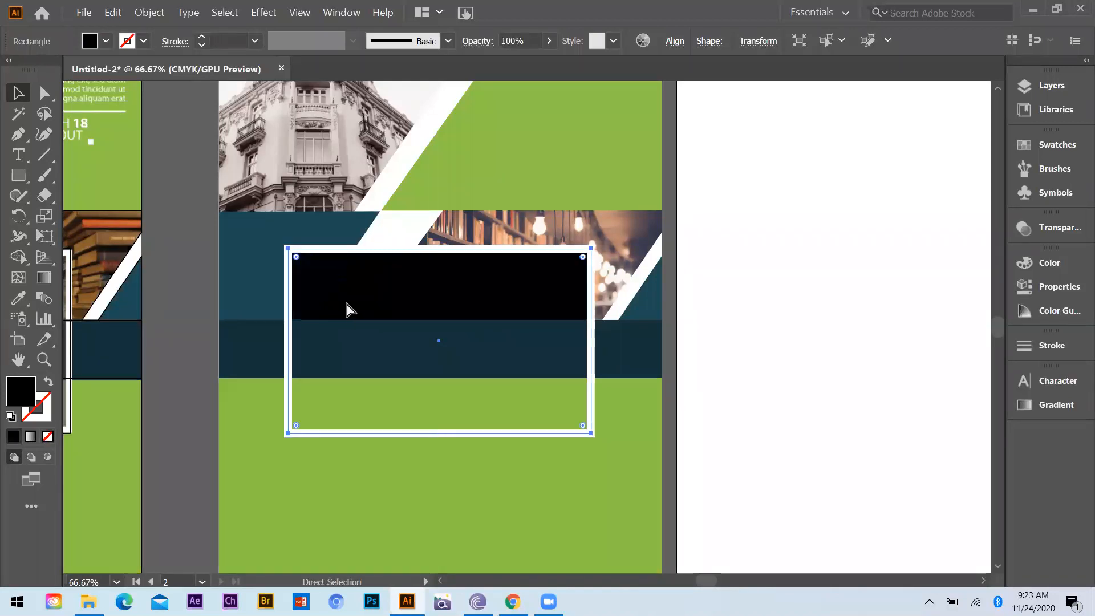
pyautogui.hotkey('ctrl', ']')
pyautogui.hotkey('ctrl', ']')
pyautogui.press('v')
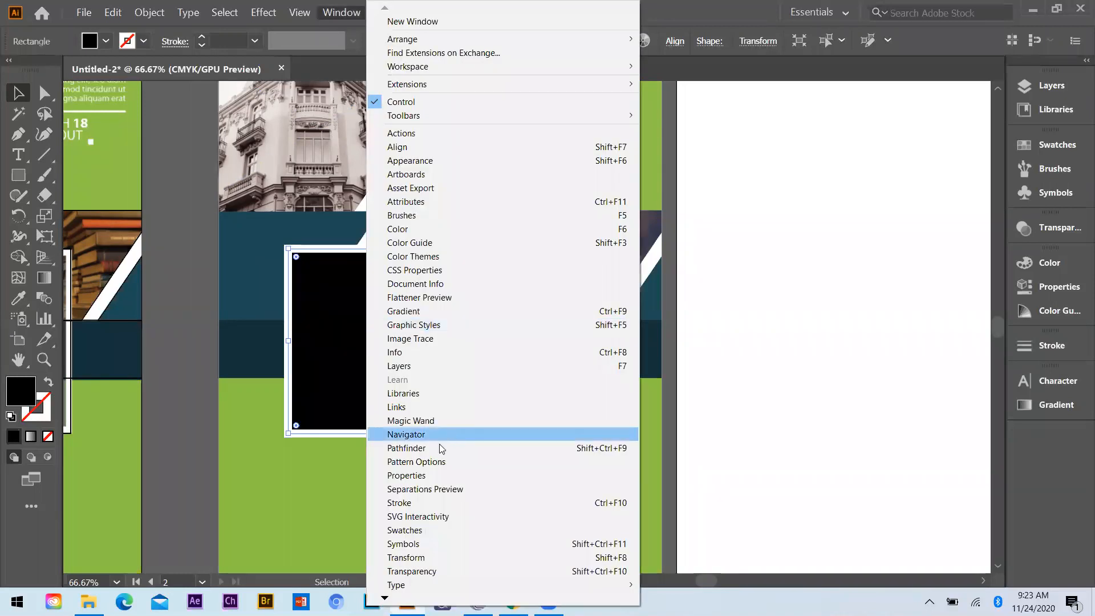
# Step: Lower the black rectangle's opacity to 44% in the transparency settings and deselect it
pyautogui.click(413, 572)
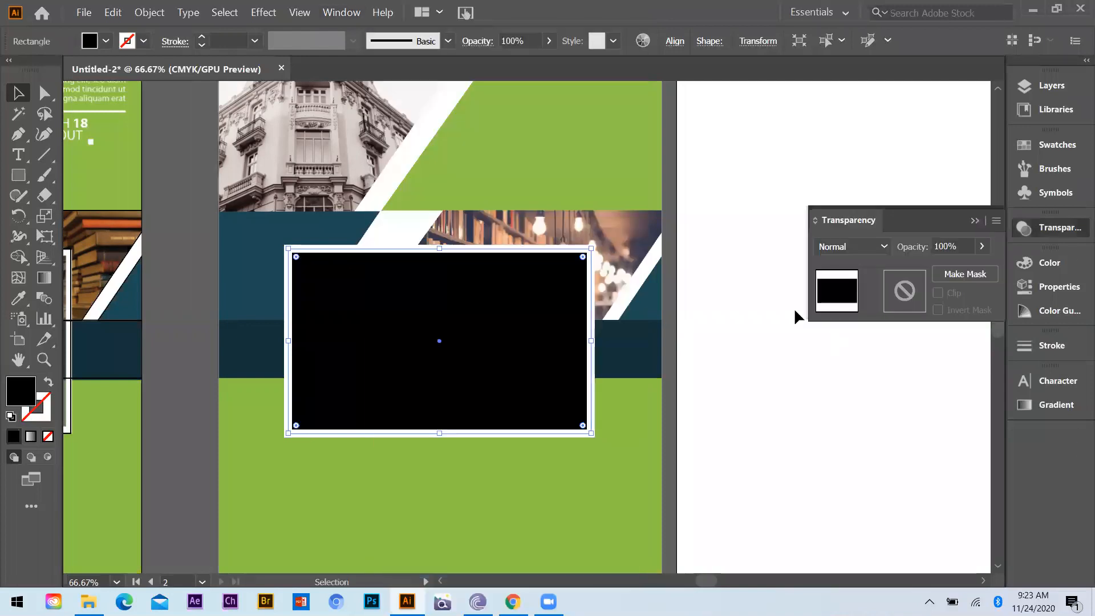
pyautogui.click(982, 246)
pyautogui.moveTo(980, 269); pyautogui.dragTo(944, 269)
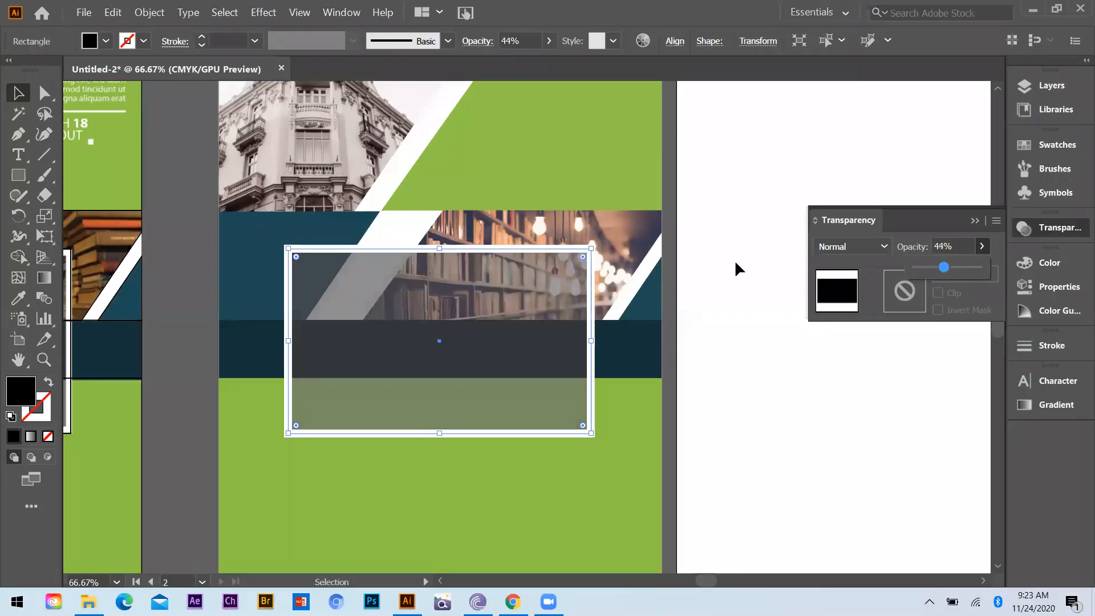
pyautogui.click(732, 365)
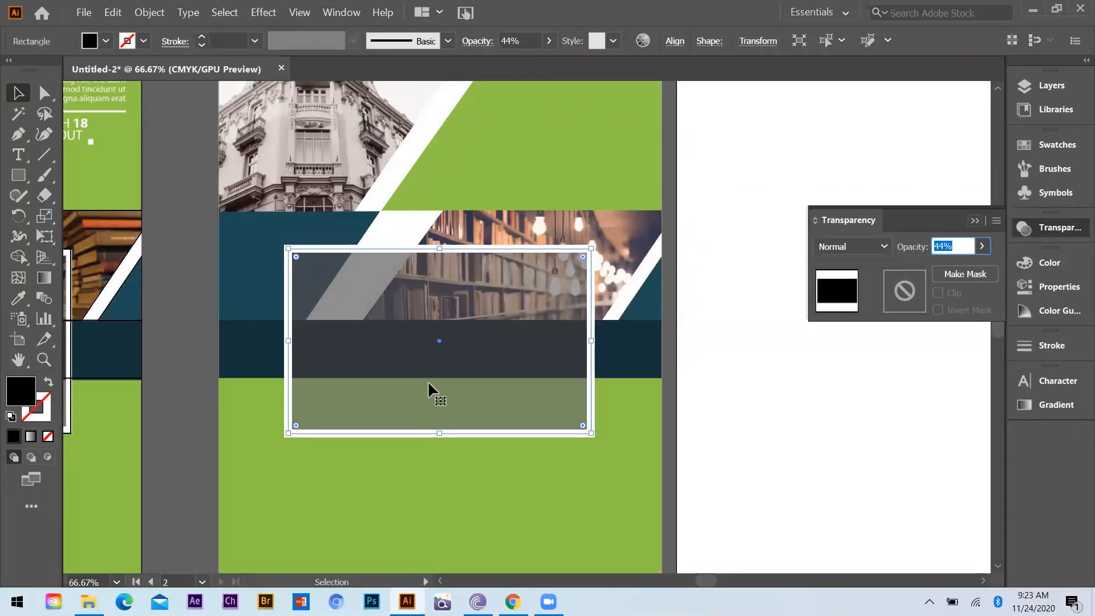
pyautogui.click(310, 344)
pyautogui.scroll(-1, 209, 343)
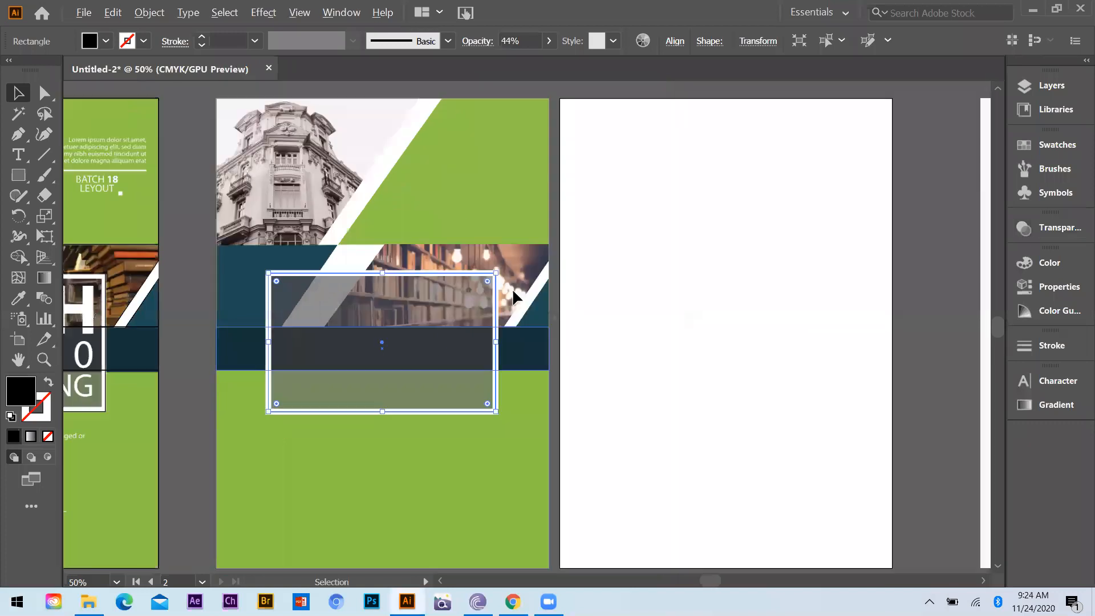
pyautogui.click(594, 309)
pyautogui.scroll(1, 537, 282)
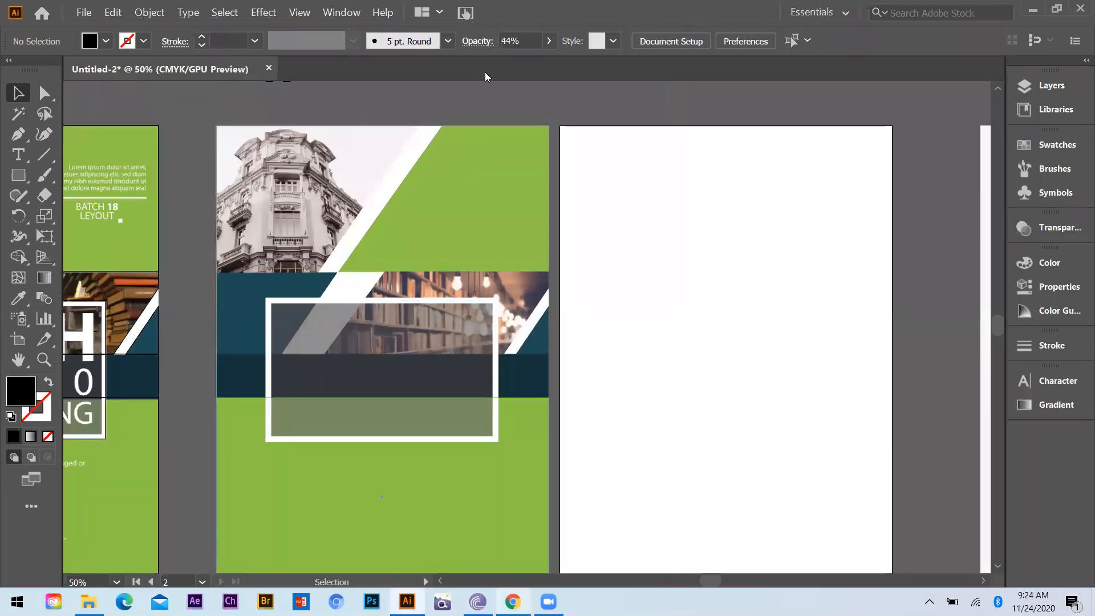
# Step: Switch to Chrome and search Google for "ABout Flyer" in a new tab
pyautogui.hotkey('alt', 'Tab')
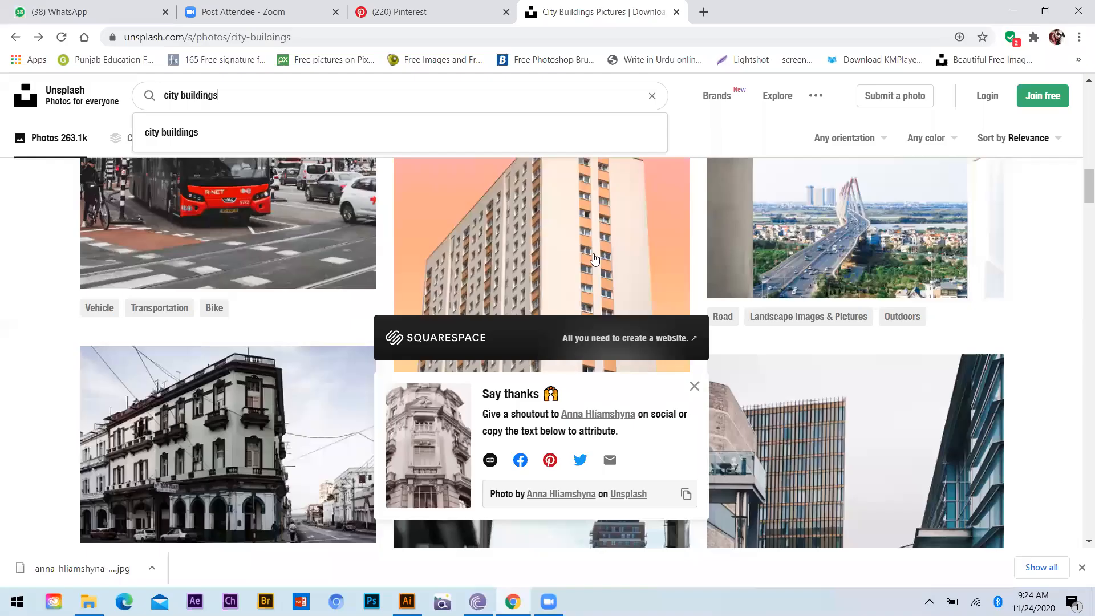
pyautogui.hotkey('ctrl', 't')
pyautogui.click(592, 253)
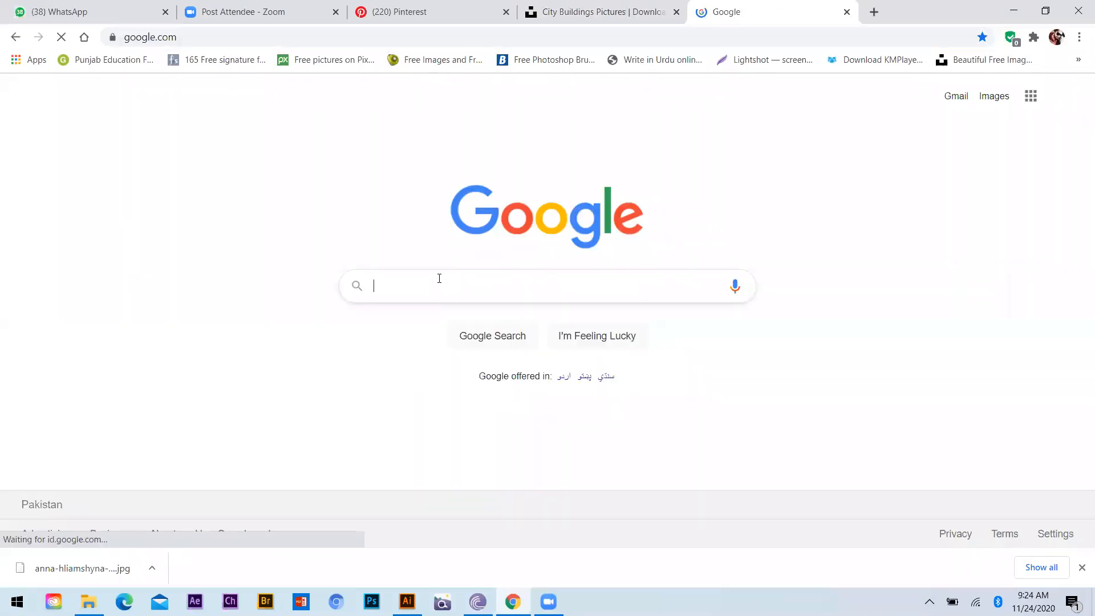
pyautogui.click(440, 278)
pyautogui.write('ABo')
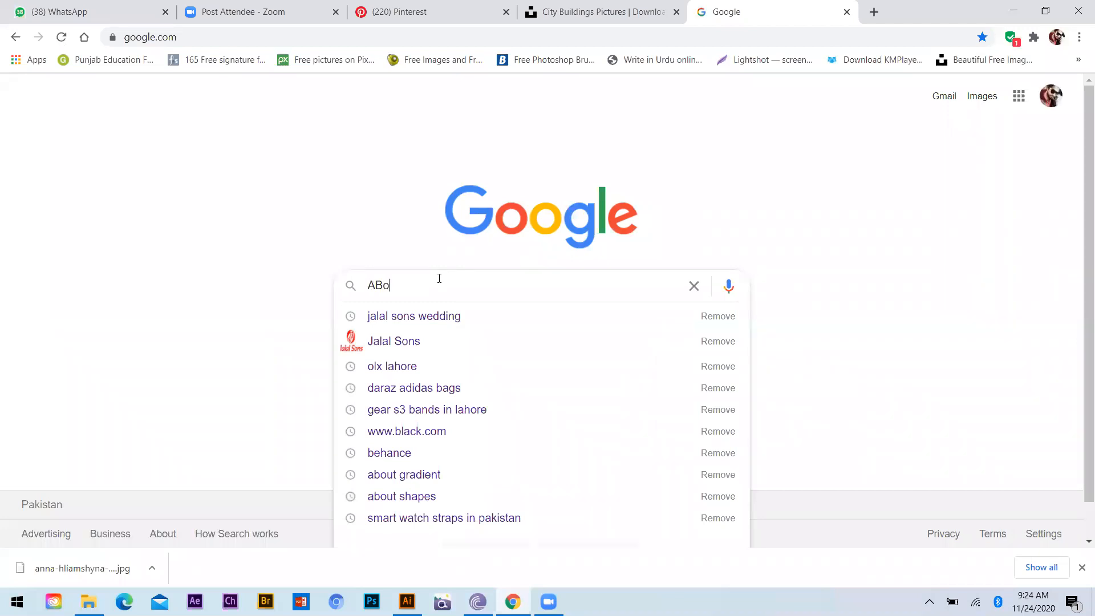
pyautogui.write('ut Flyer')
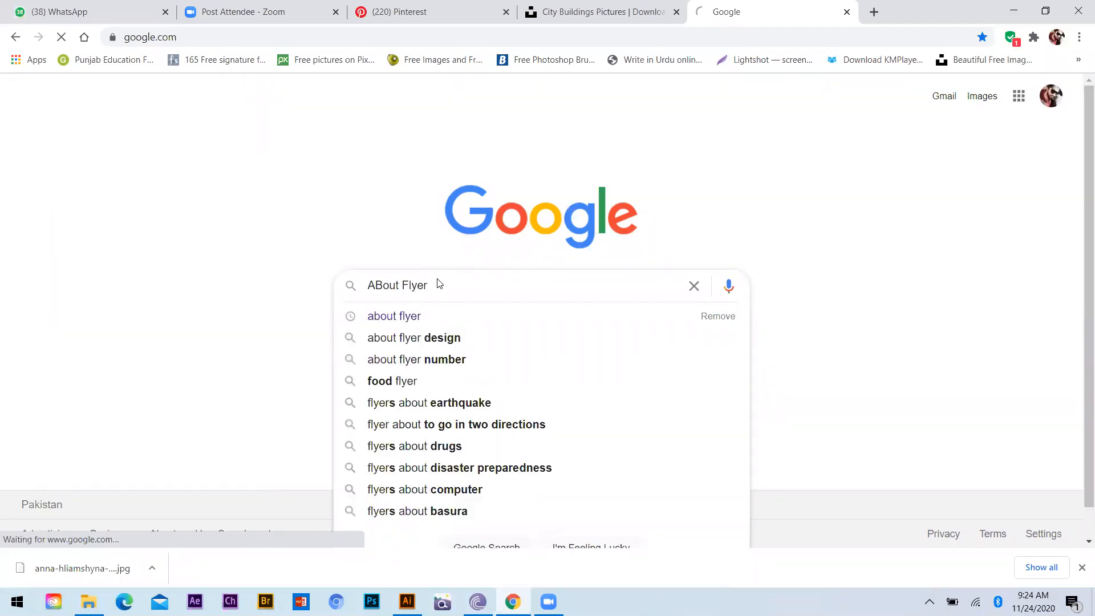
pyautogui.press('Return')
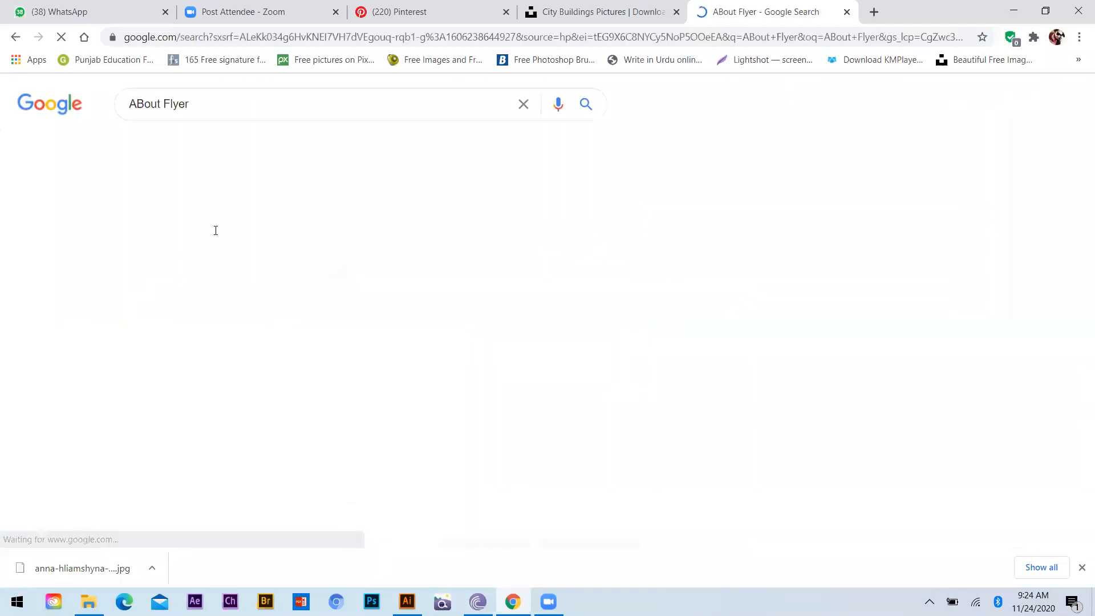
# Step: Copy the Wikipedia description paragraph about flyers from the search results and return to Illustrator
pyautogui.tripleClick(181, 290)
pyautogui.hotkey('ctrl', 'c')
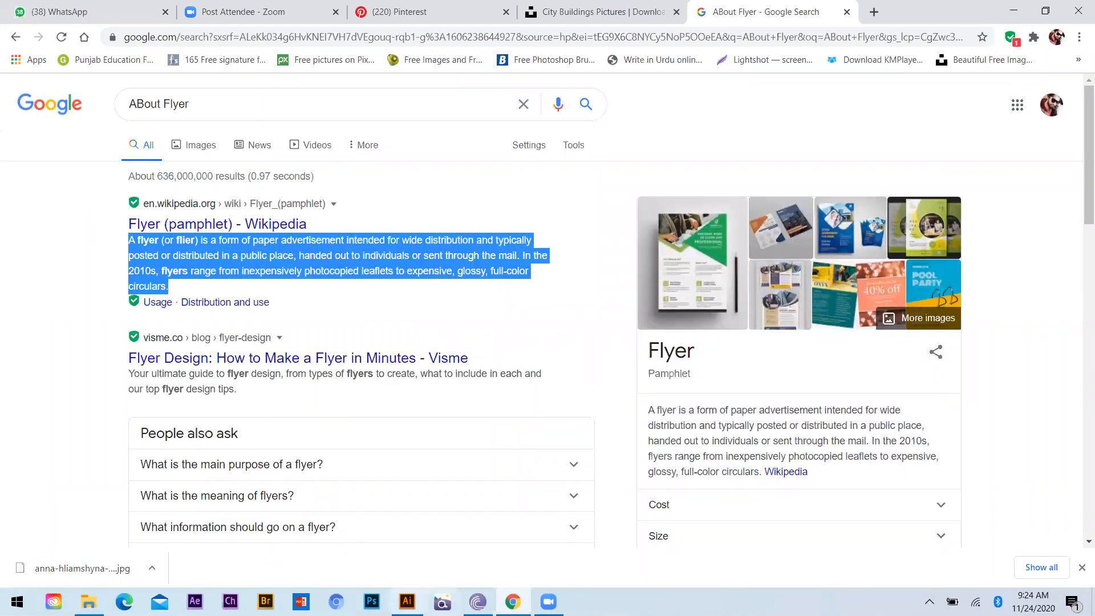
pyautogui.hotkey('alt', 'Tab')
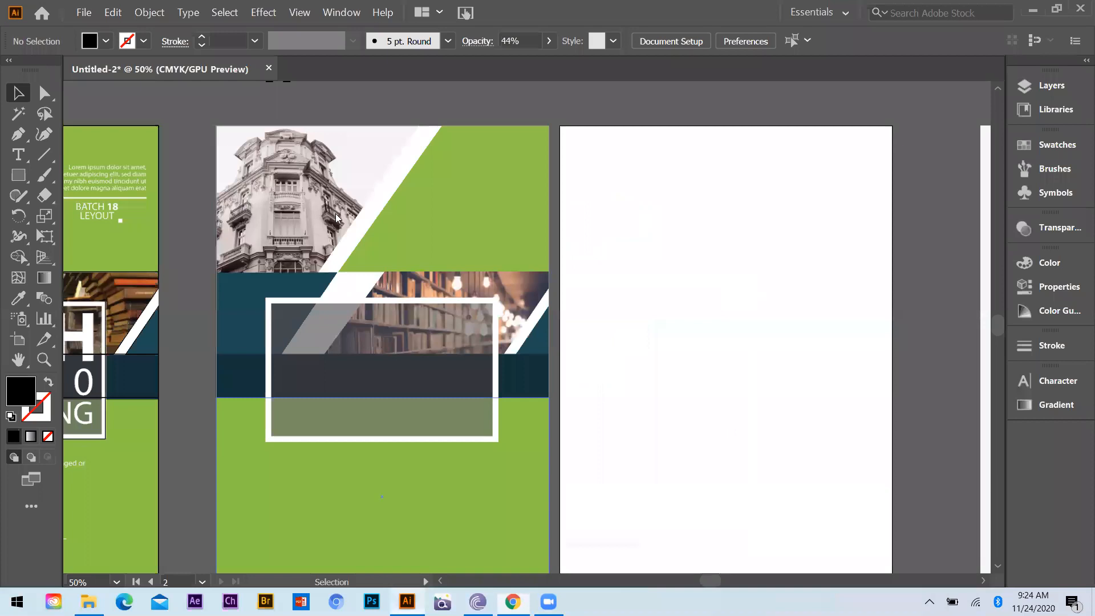
# Step: Add a 9 pt text area in the upper green area, paste the copied flyer description into it and copy its full text
pyautogui.click(18, 156)
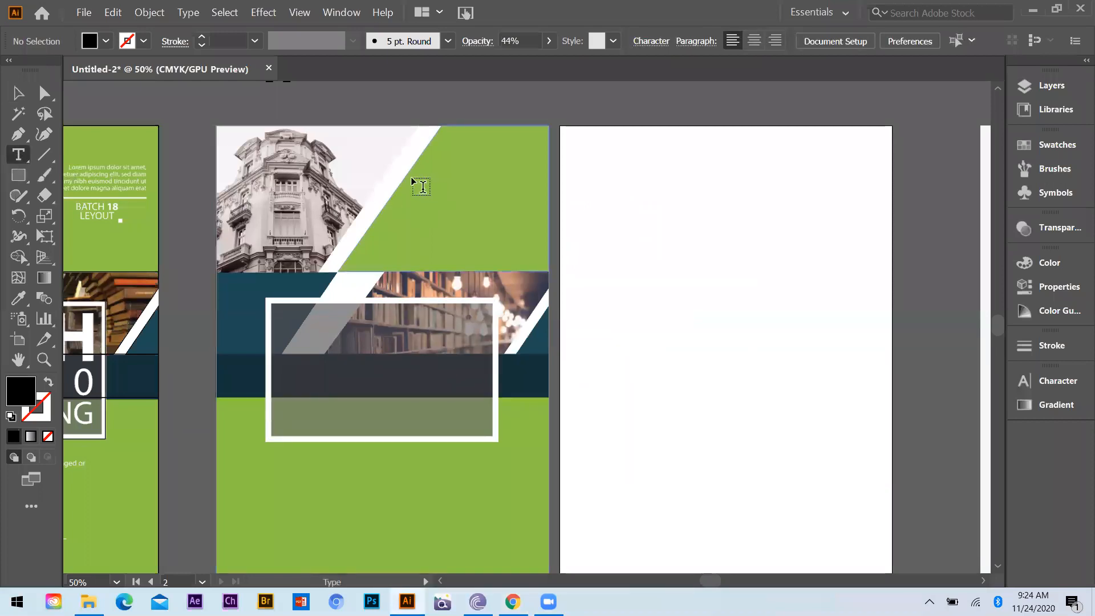
pyautogui.moveTo(411, 178); pyautogui.dragTo(546, 219)
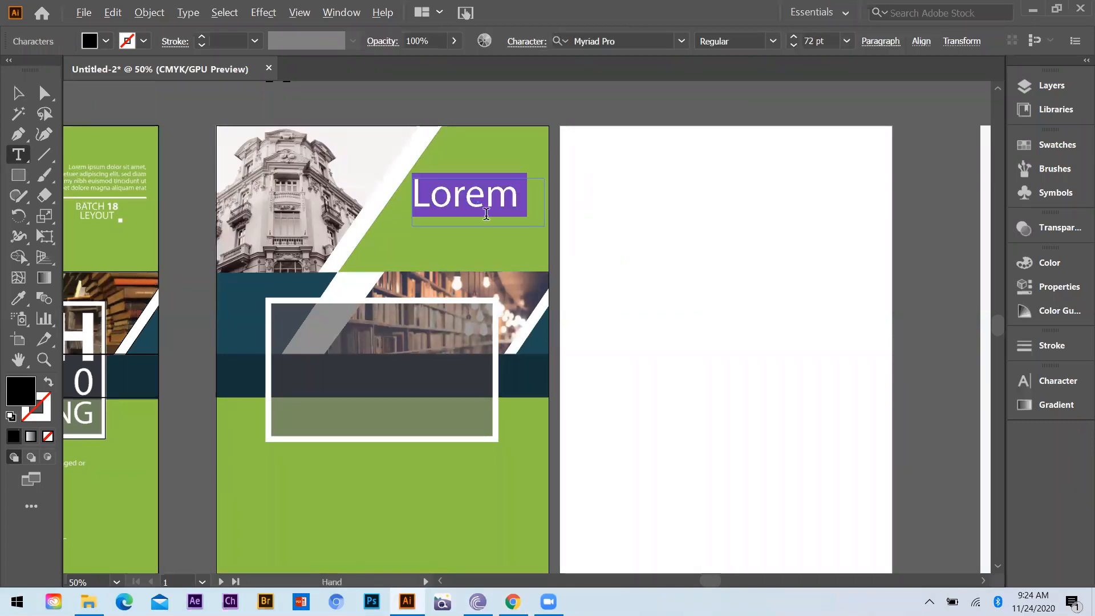
pyautogui.scroll(2, 575, 189)
pyautogui.click(847, 41)
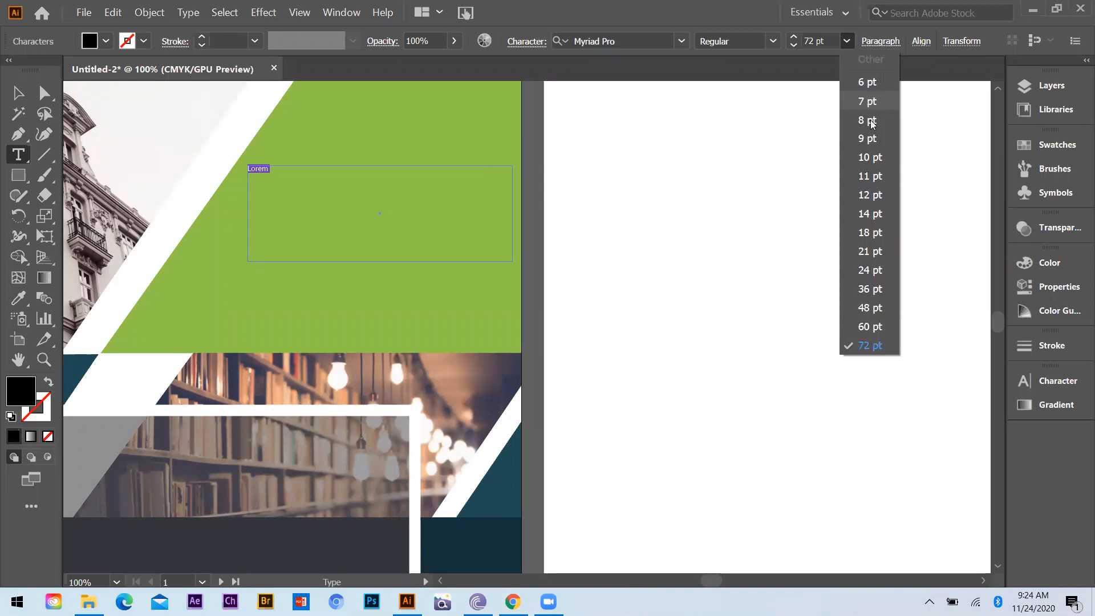
pyautogui.click(868, 138)
pyautogui.press('BackSpace')
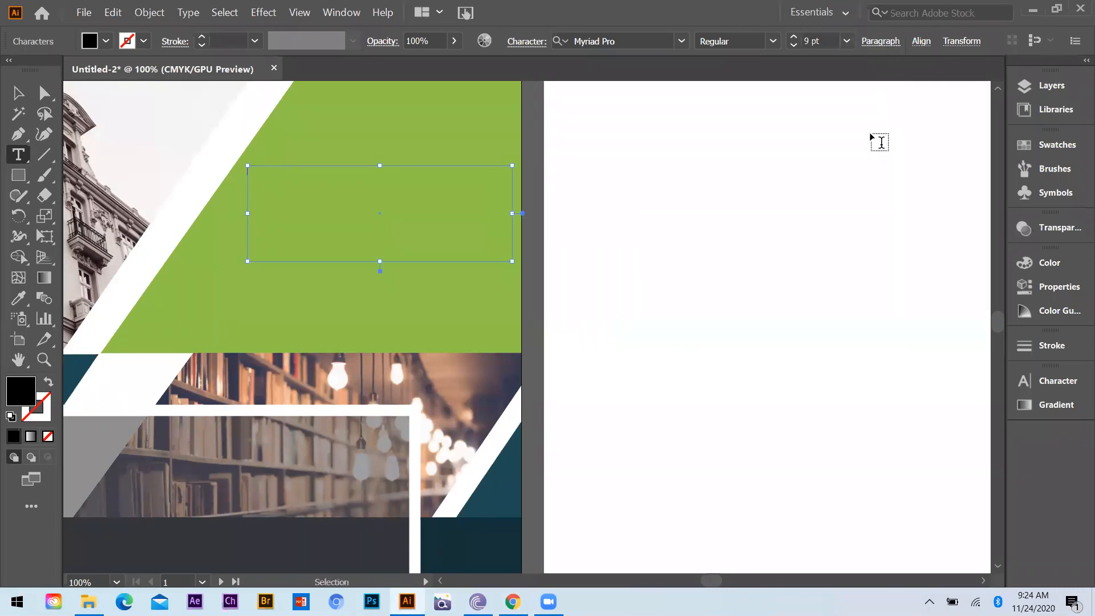
pyautogui.hotkey('ctrl', 'v')
pyautogui.hotkey('ctrl', 'a')
pyautogui.hotkey('ctrl', 'c')
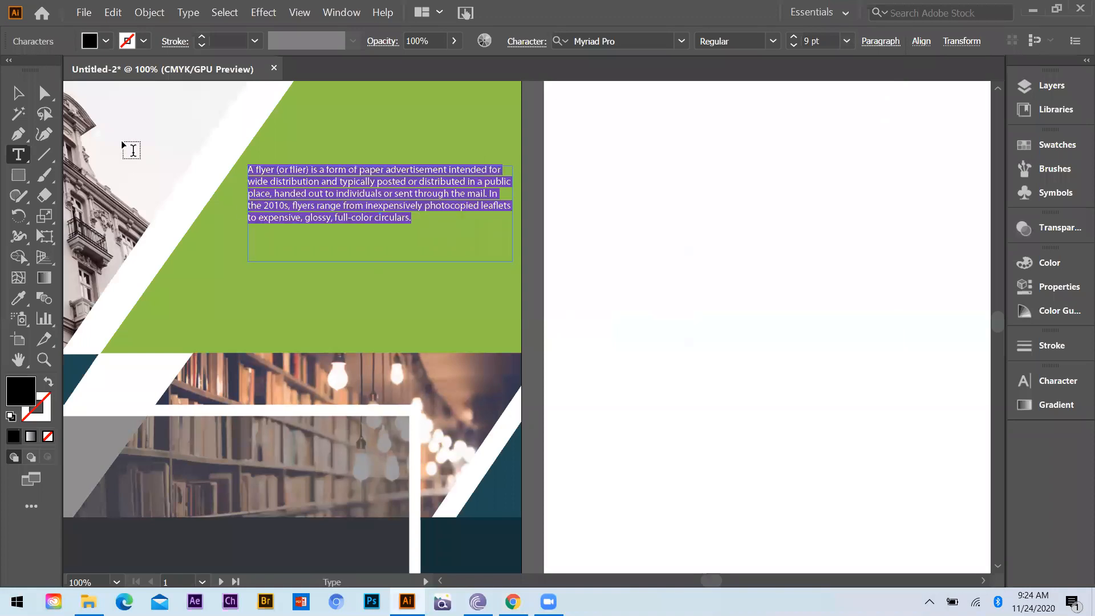
# Step: Right-align the flyer paragraph and nudge its text area slightly upward
pyautogui.click(880, 44)
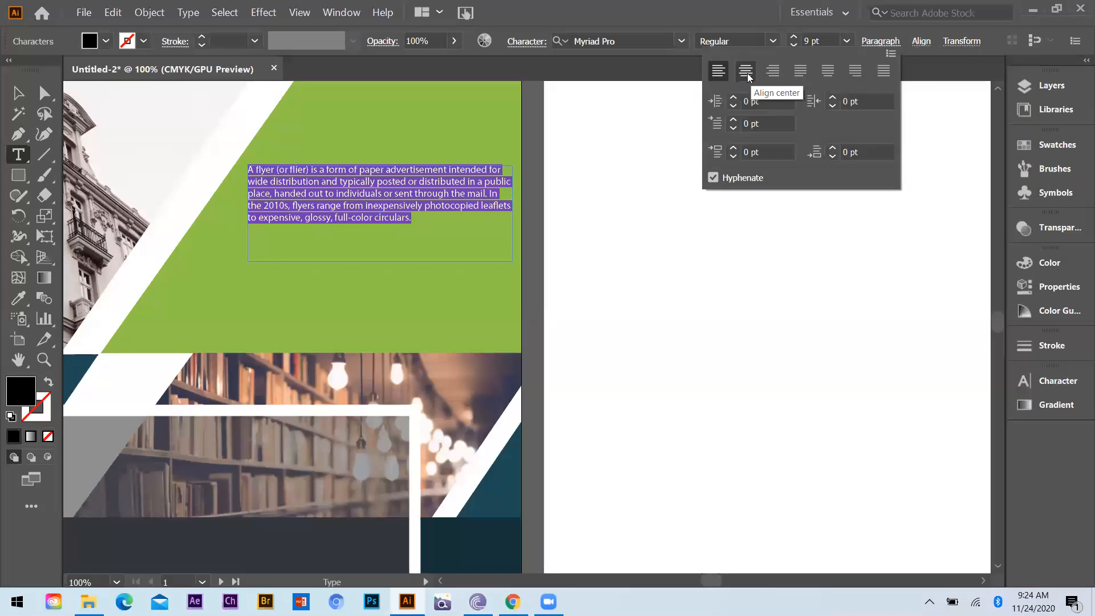
pyautogui.click(747, 73)
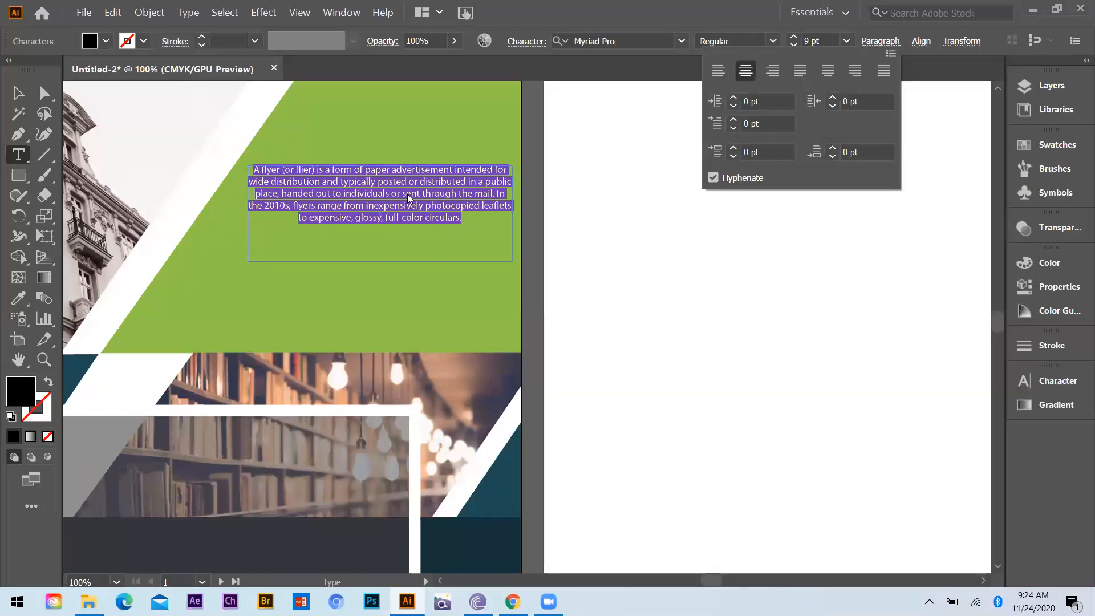
pyautogui.click(773, 74)
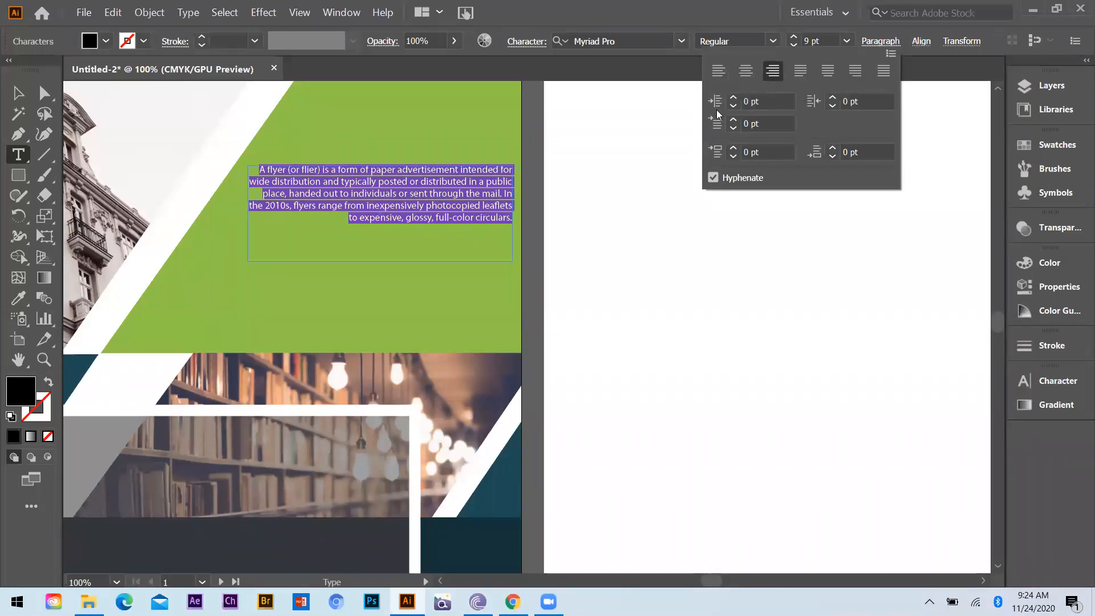
pyautogui.click(24, 94)
pyautogui.click(608, 229)
pyautogui.click(8, 95)
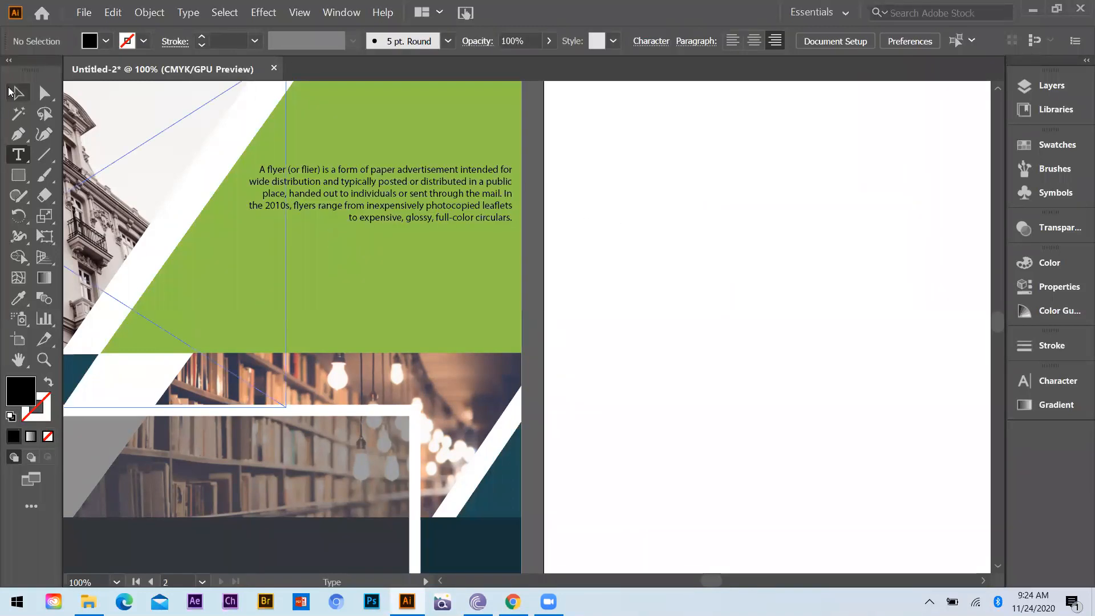
pyautogui.moveTo(390, 193); pyautogui.dragTo(391, 188)
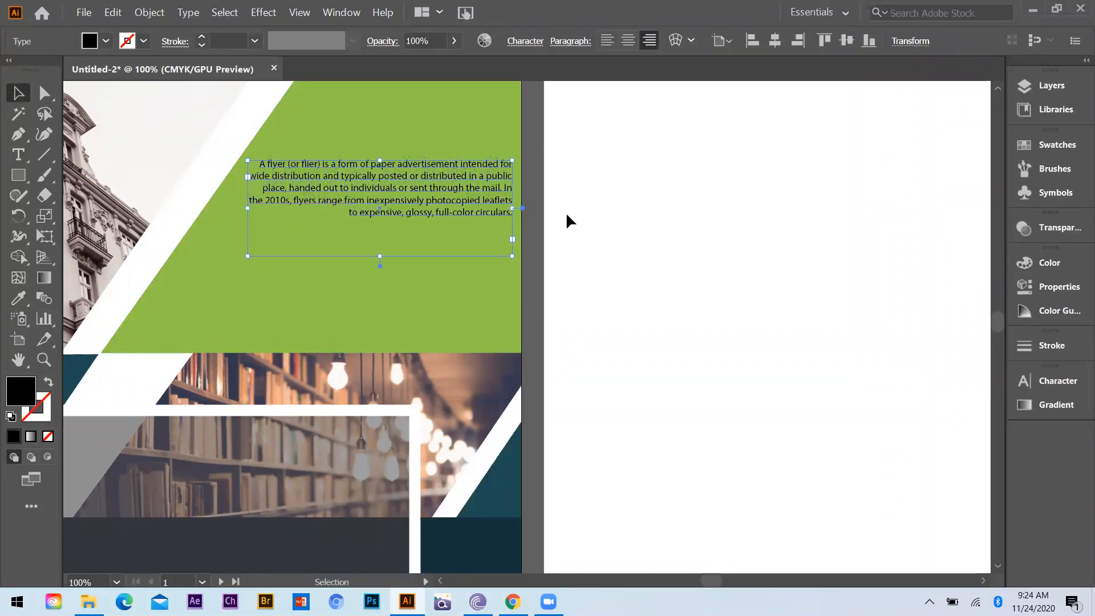
# Step: Recolor the flyer paragraph white by sampling the blank artboard with the Eyedropper, and deselect it
pyautogui.press('i')
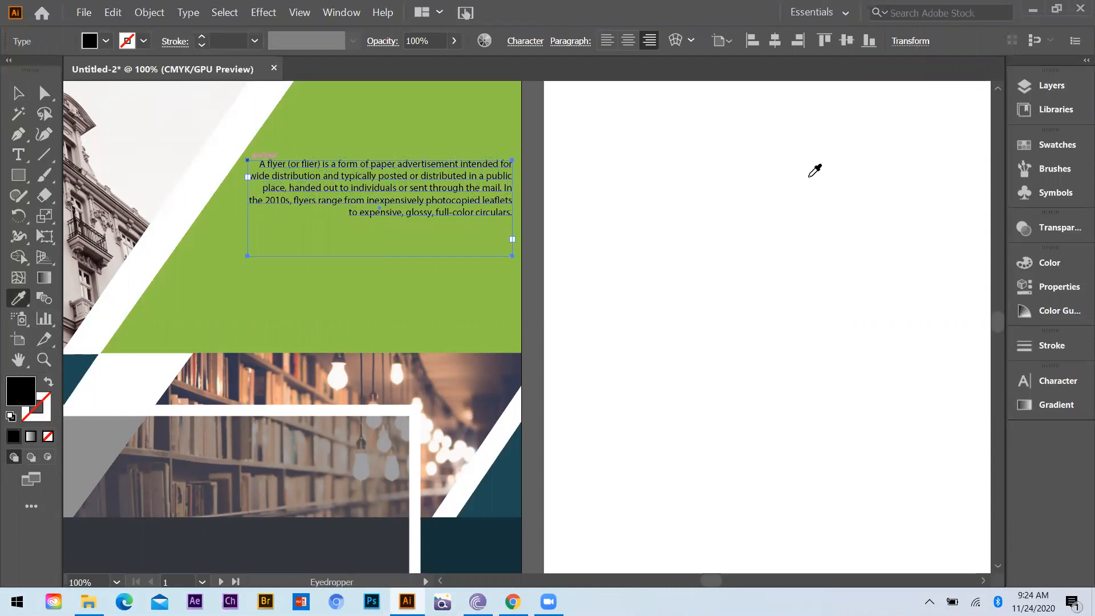
pyautogui.click(685, 201)
pyautogui.press('v')
pyautogui.click(492, 341)
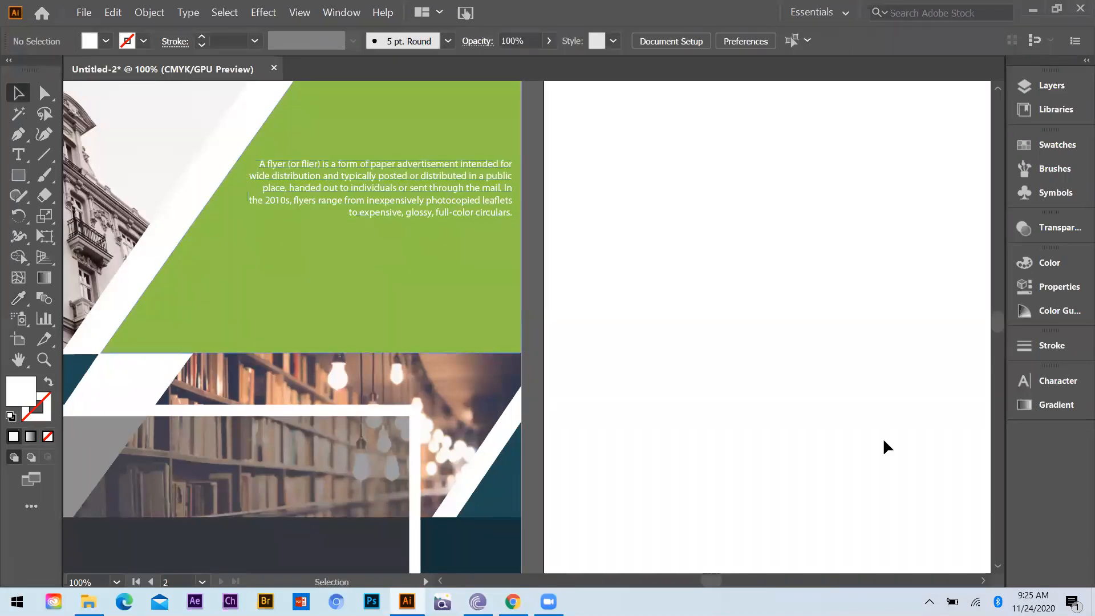
# Step: Add a point text line reading "BATCH 32" in the green area below the flyer paragraph
pyautogui.click(14, 157)
pyautogui.click(288, 263)
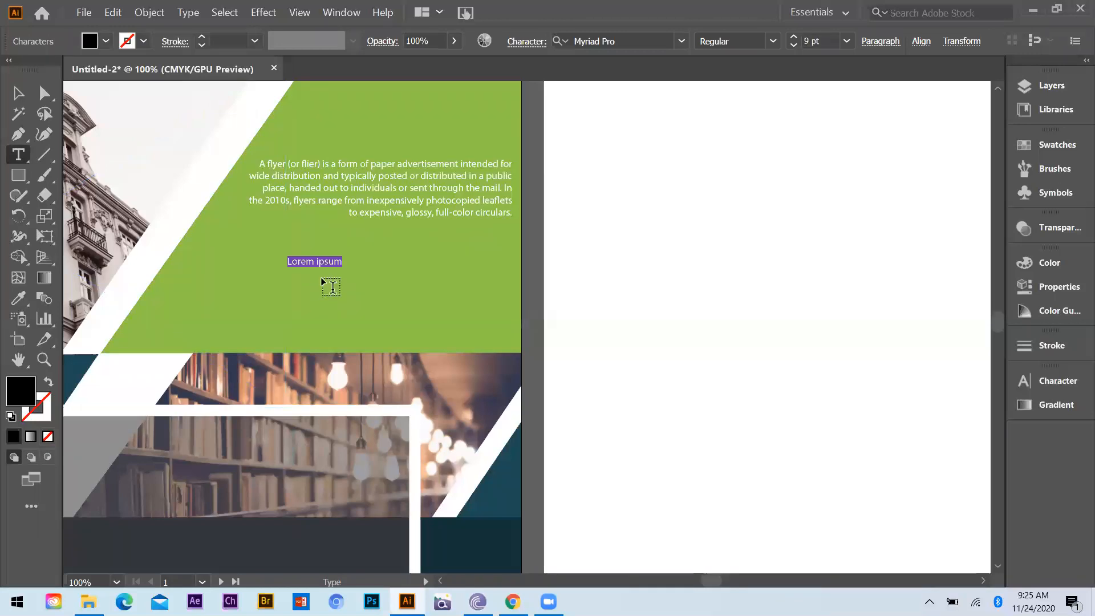
pyautogui.hotkey('ctrl', '=')
pyautogui.write('BATCH #@')
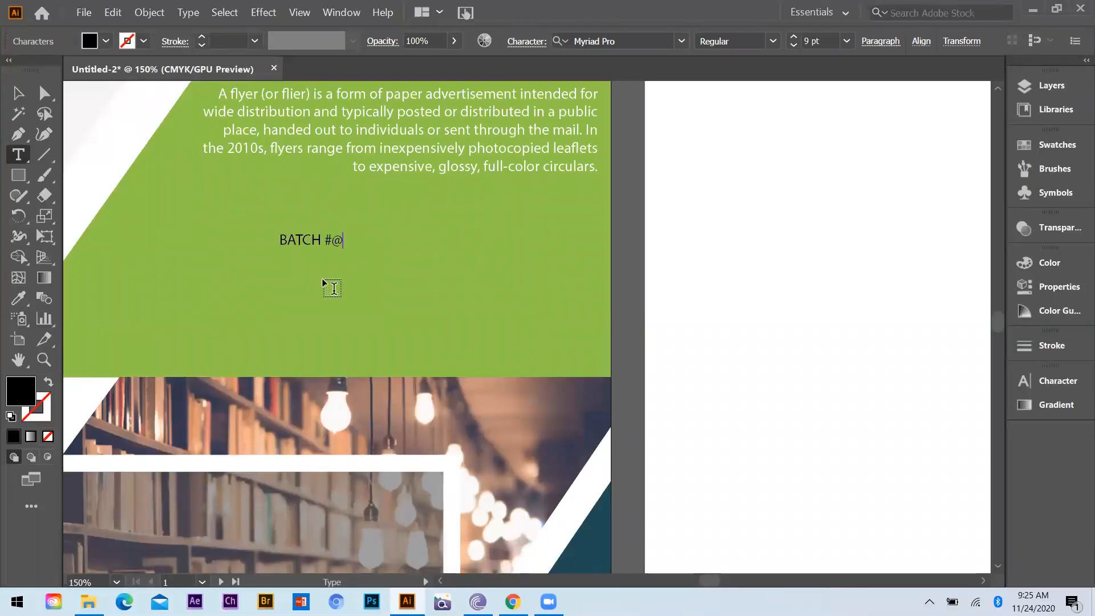
pyautogui.press('BackSpace')
pyautogui.press('BackSpace')
pyautogui.write('32')
# Step: Format the "BATCH 32" text as 24 pt Bold
pyautogui.moveTo(342, 240); pyautogui.dragTo(282, 240)
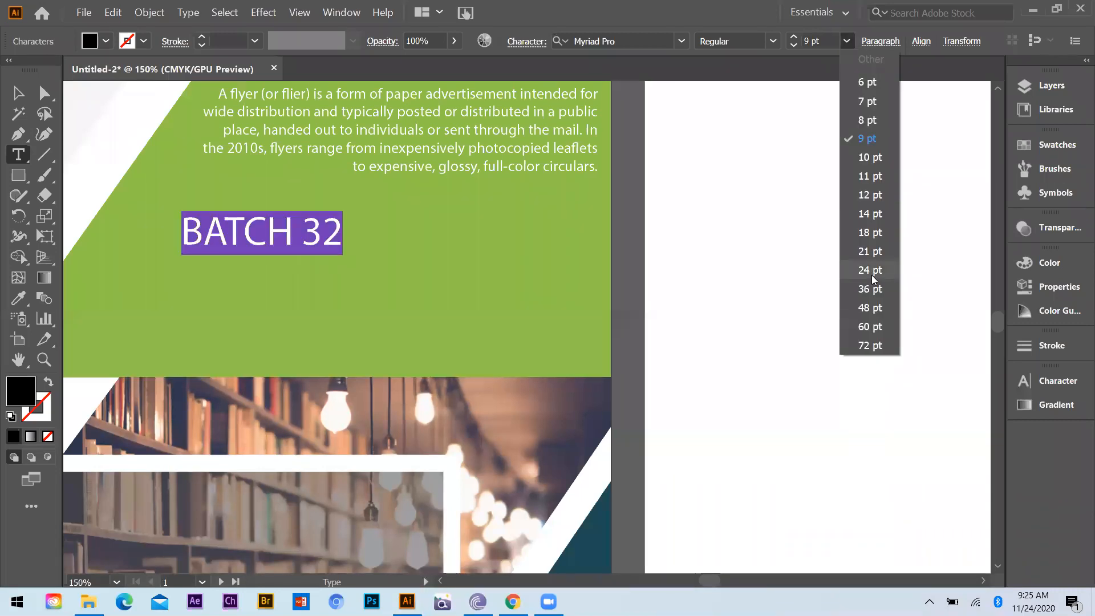
pyautogui.click(870, 271)
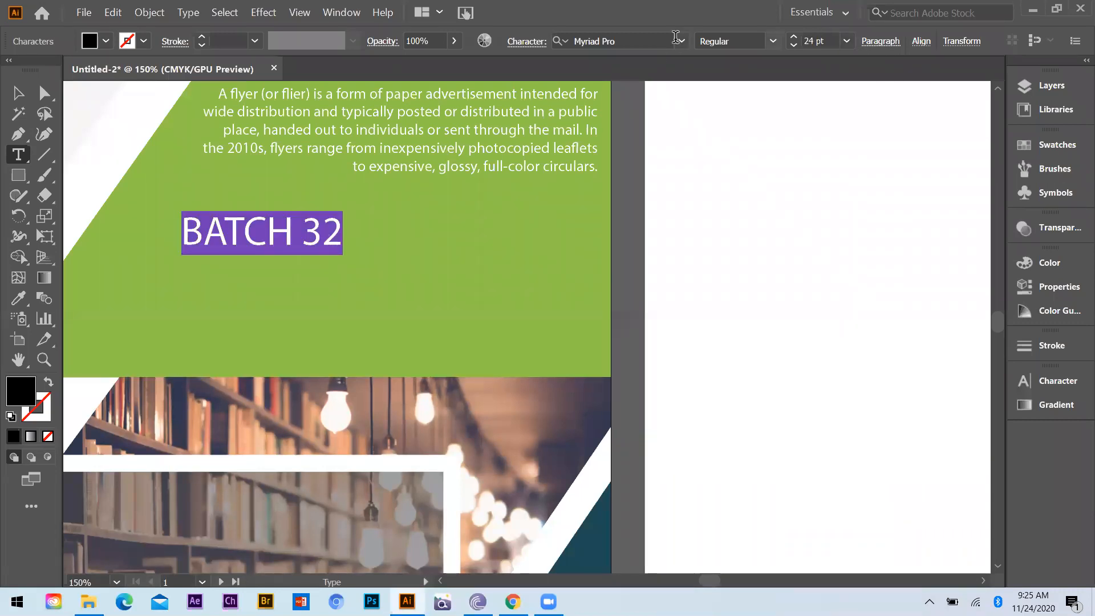
pyautogui.click(773, 41)
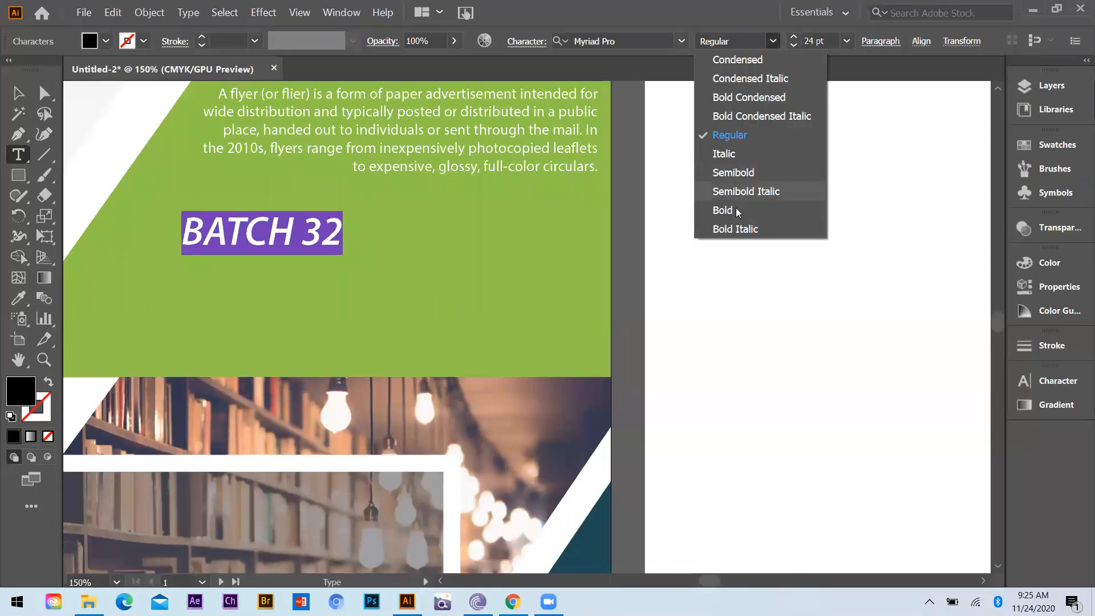
pyautogui.click(723, 210)
# Step: Move the "BATCH 32" heading so it sits centered just below the flyer paragraph
pyautogui.click(18, 93)
pyautogui.moveTo(279, 226); pyautogui.dragTo(417, 206)
pyautogui.moveTo(483, 234); pyautogui.dragTo(496, 245)
pyautogui.moveTo(427, 221); pyautogui.dragTo(418, 223)
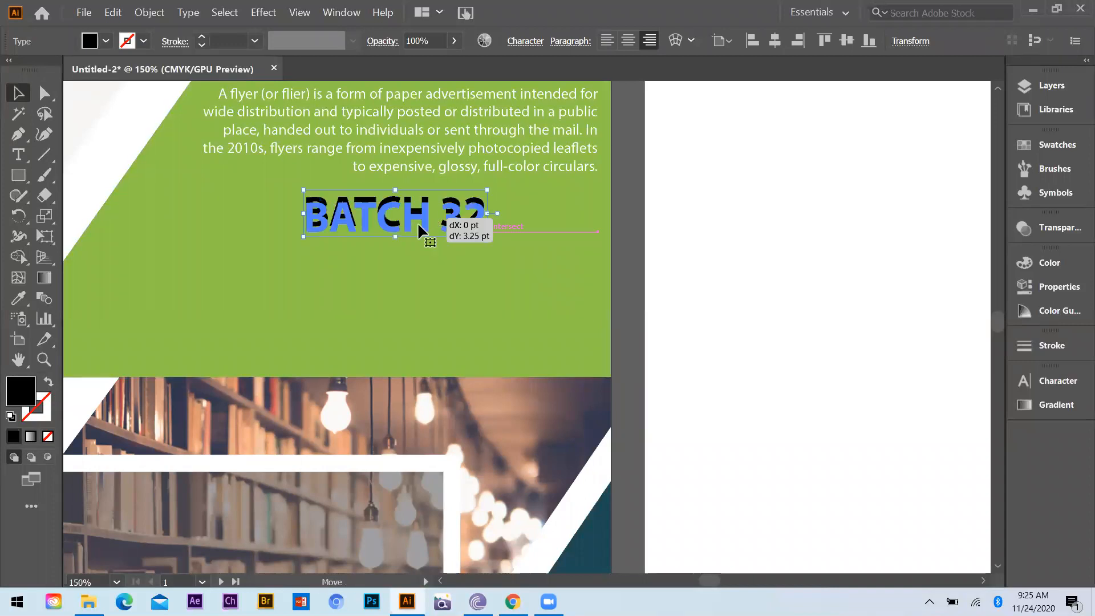
# Step: Draw a wide text area below the "BATCH 32" heading, clear its placeholder and set the font size to 14 pt
pyautogui.click(20, 156)
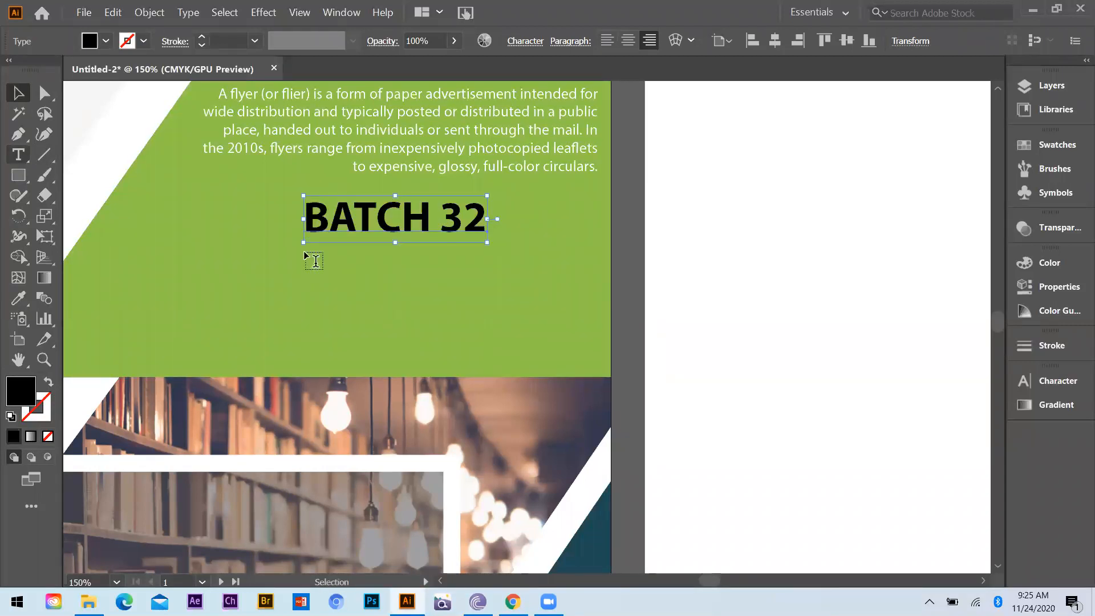
pyautogui.moveTo(201, 243); pyautogui.dragTo(570, 291)
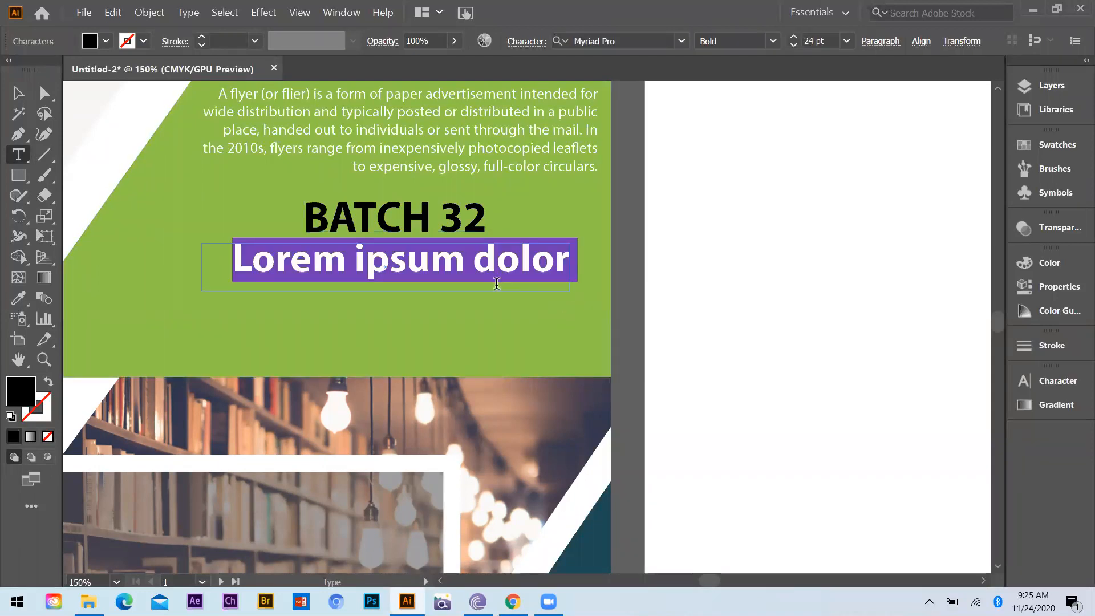
pyautogui.press('BackSpace')
pyautogui.click(846, 41)
pyautogui.click(874, 213)
# Step: Set the new text area's font style to Regular and paste the flyer description into it
pyautogui.click(774, 42)
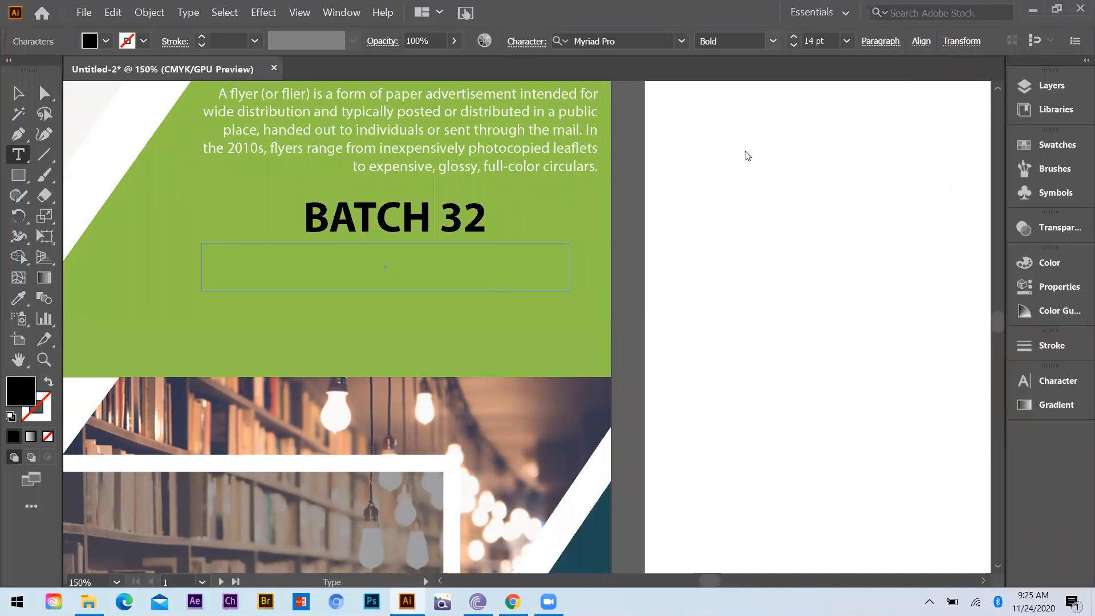
pyautogui.click(730, 141)
pyautogui.click(773, 42)
pyautogui.click(733, 140)
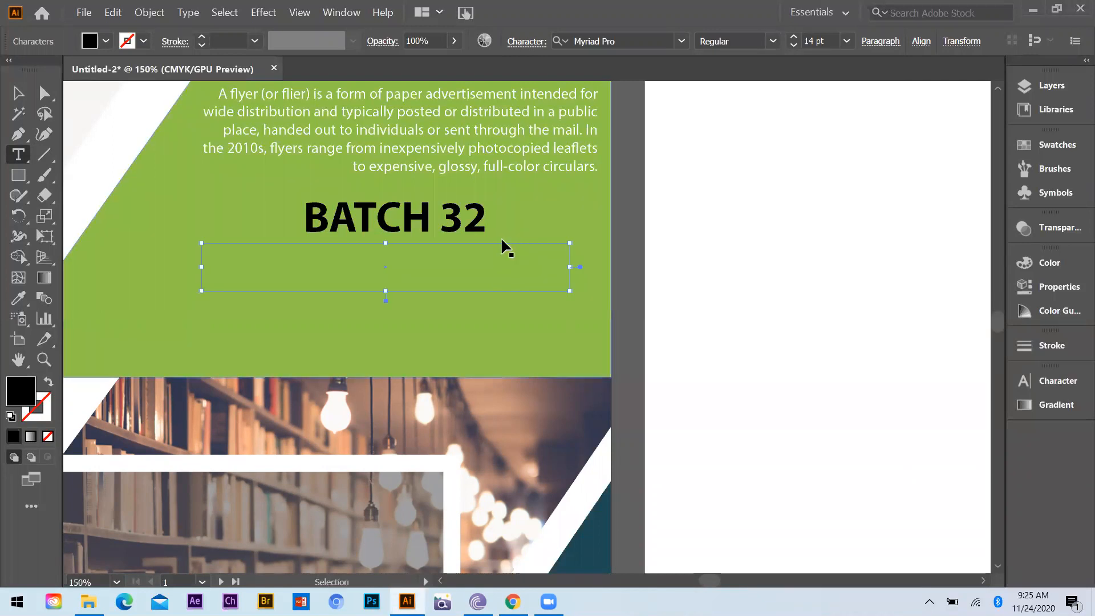
pyautogui.hotkey('ctrl', 'v')
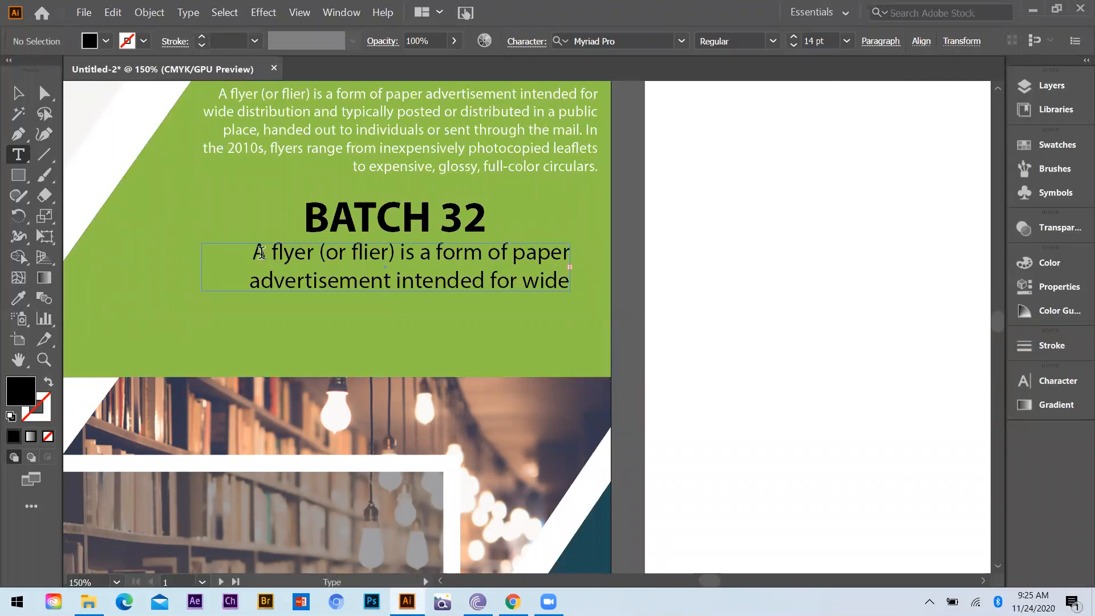
# Step: Reduce all the text in the area below "BATCH 32" to 6 pt
pyautogui.doubleClick(260, 251)
pyautogui.hotkey('ctrl', 'a')
pyautogui.click(847, 42)
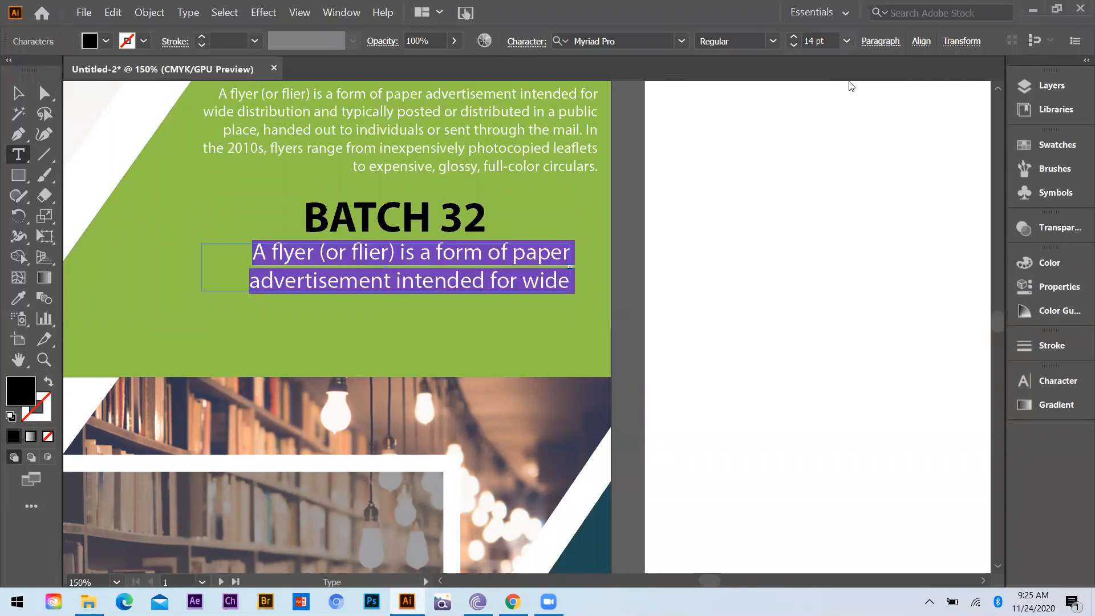
pyautogui.click(854, 83)
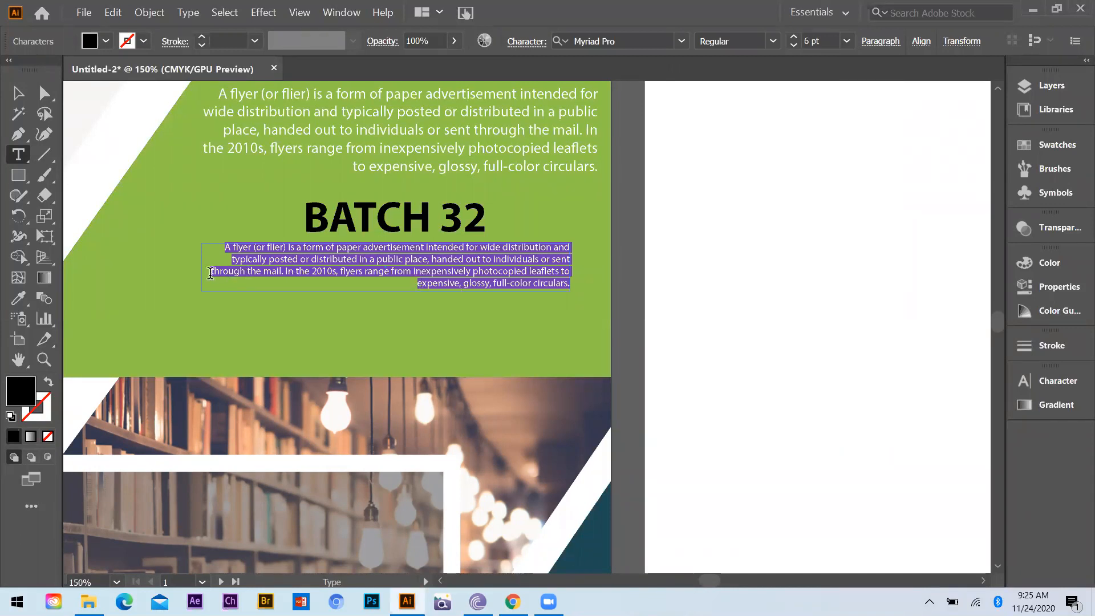
# Step: Delete everything after "public place," in the small description below "BATCH 32"
pyautogui.moveTo(210, 273); pyautogui.dragTo(604, 320)
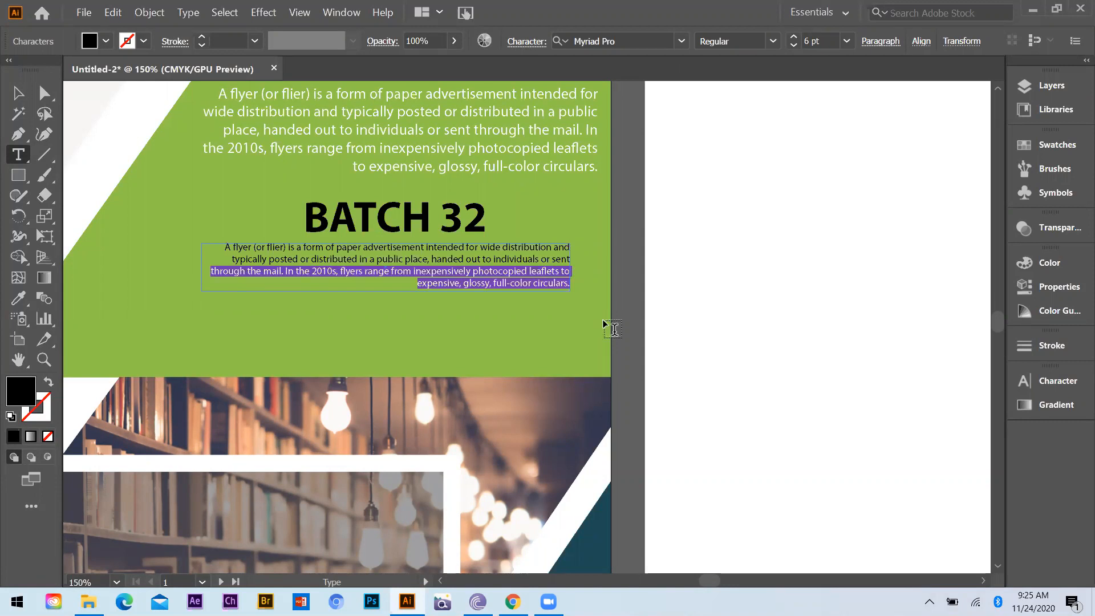
pyautogui.press('BackSpace')
pyautogui.moveTo(430, 259); pyautogui.dragTo(515, 299)
pyautogui.press('BackSpace')
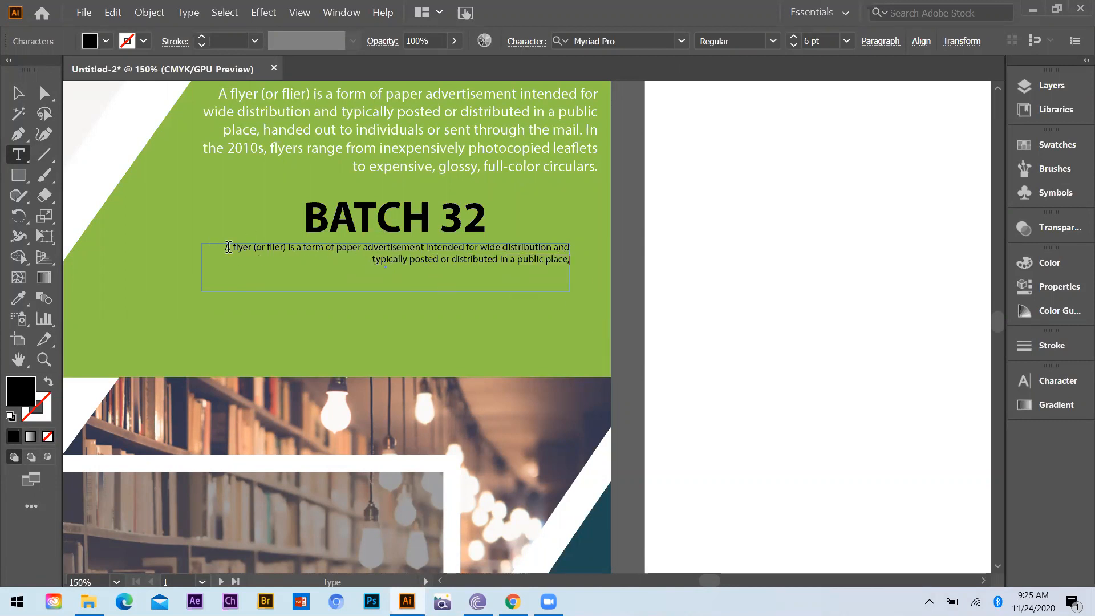
# Step: Center-align the small description and make the words "flyer (or flier)" bold
pyautogui.moveTo(225, 248); pyautogui.dragTo(599, 301)
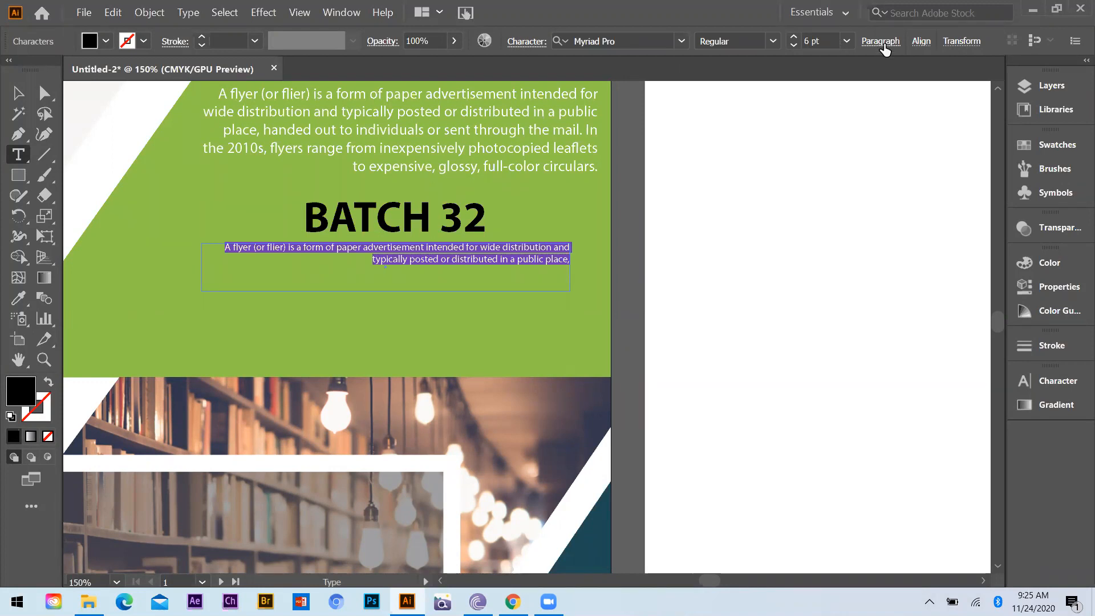
pyautogui.click(745, 78)
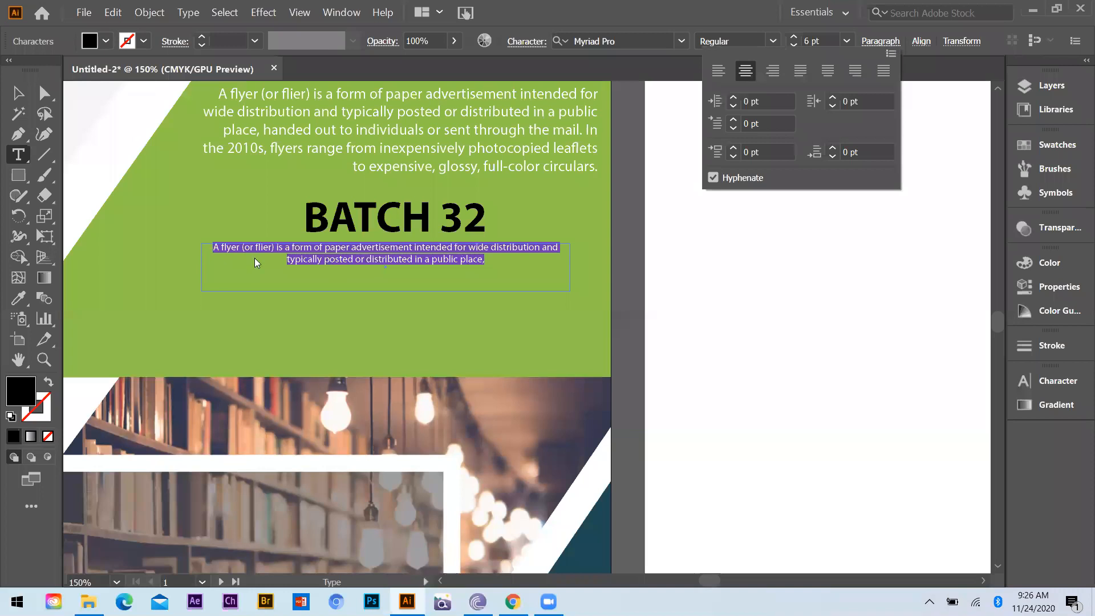
pyautogui.click(221, 247)
pyautogui.moveTo(221, 247); pyautogui.dragTo(274, 250)
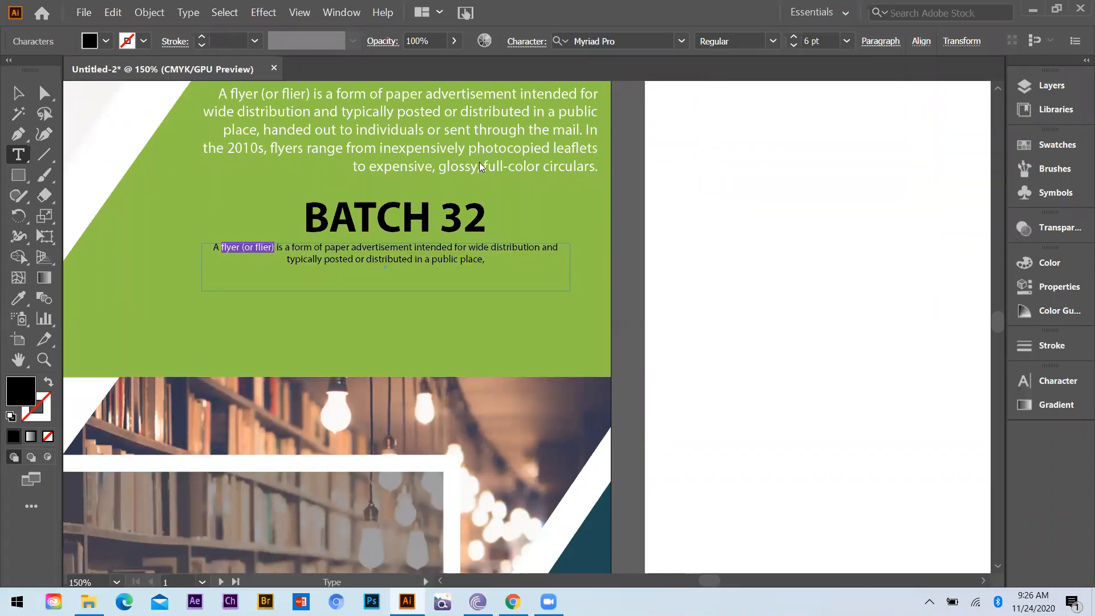
pyautogui.click(771, 43)
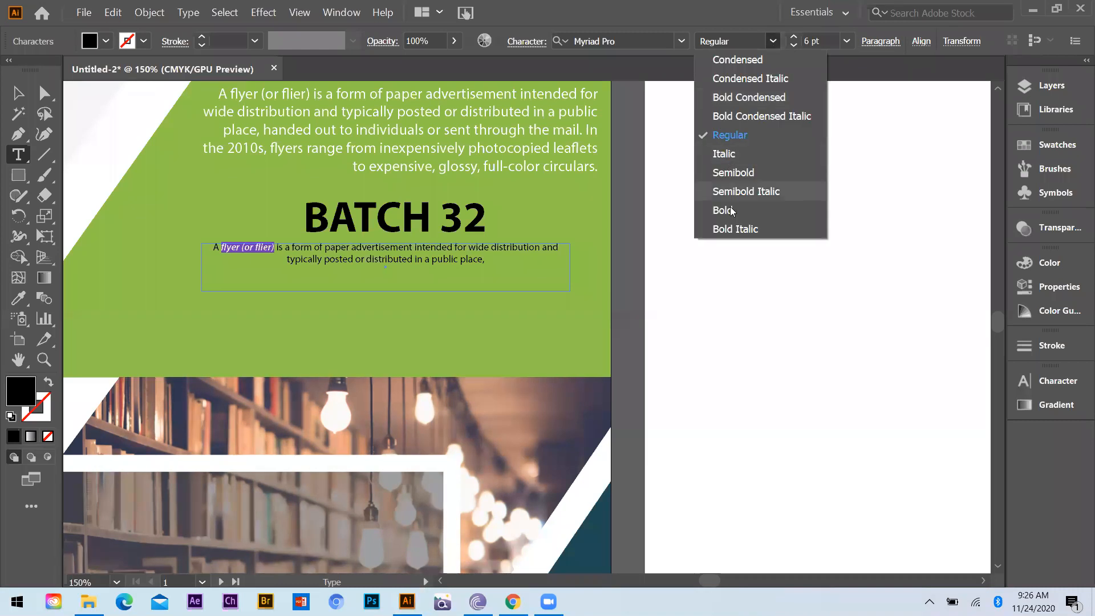
pyautogui.click(732, 210)
# Step: Shift the small description slightly to the right to center it under "BATCH 32", and deselect it
pyautogui.click(22, 93)
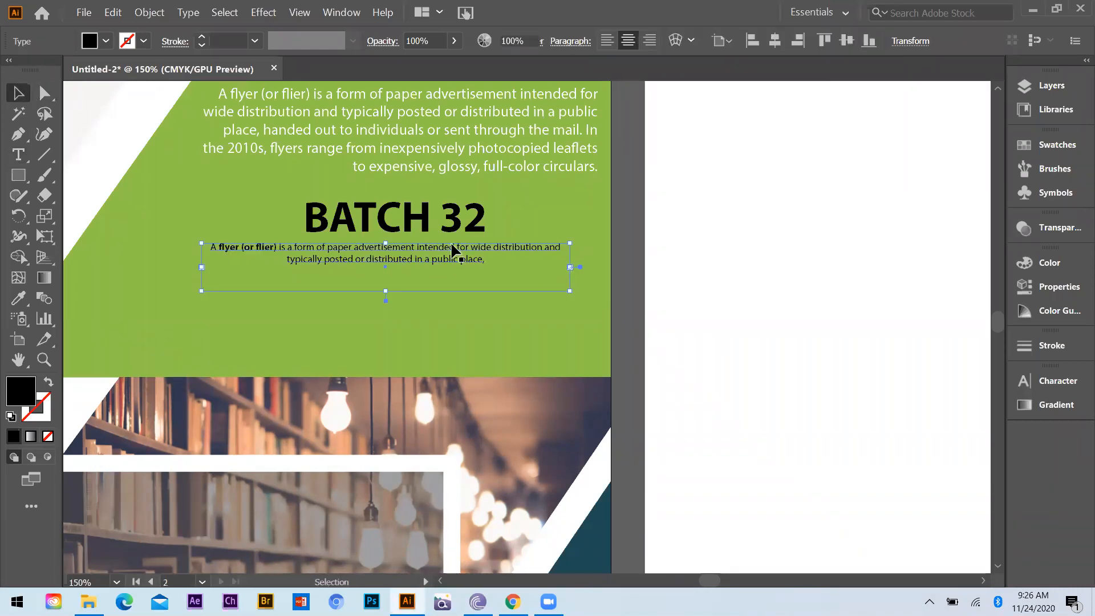
pyautogui.moveTo(449, 249); pyautogui.dragTo(453, 249)
pyautogui.click(434, 273)
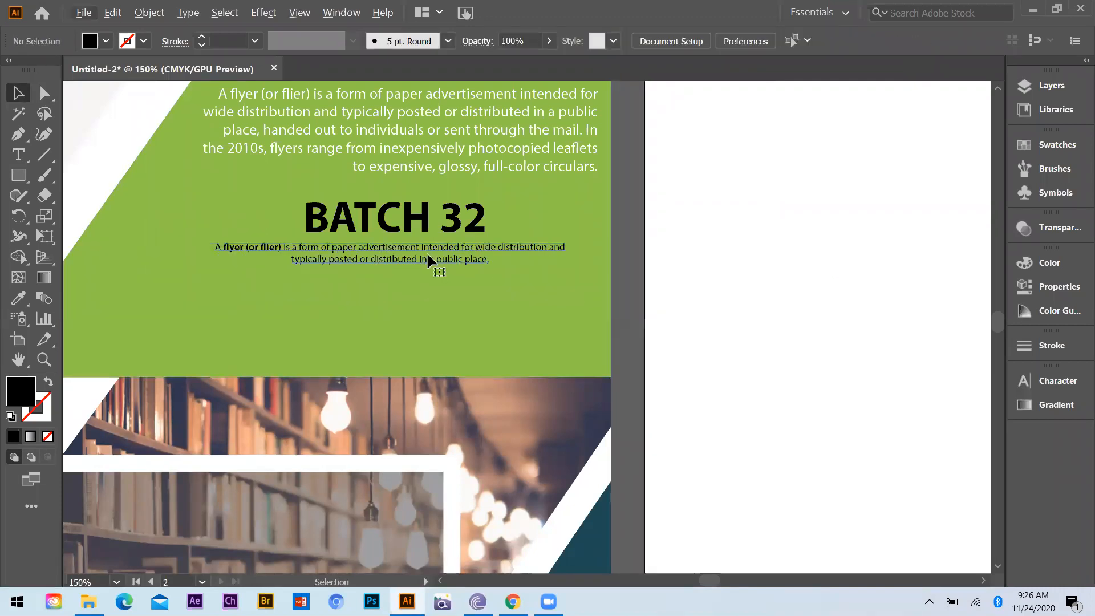
# Step: Recolor the small description and the "BATCH 32" heading white by sampling the blank artboard with the Eyedropper
pyautogui.click(431, 257)
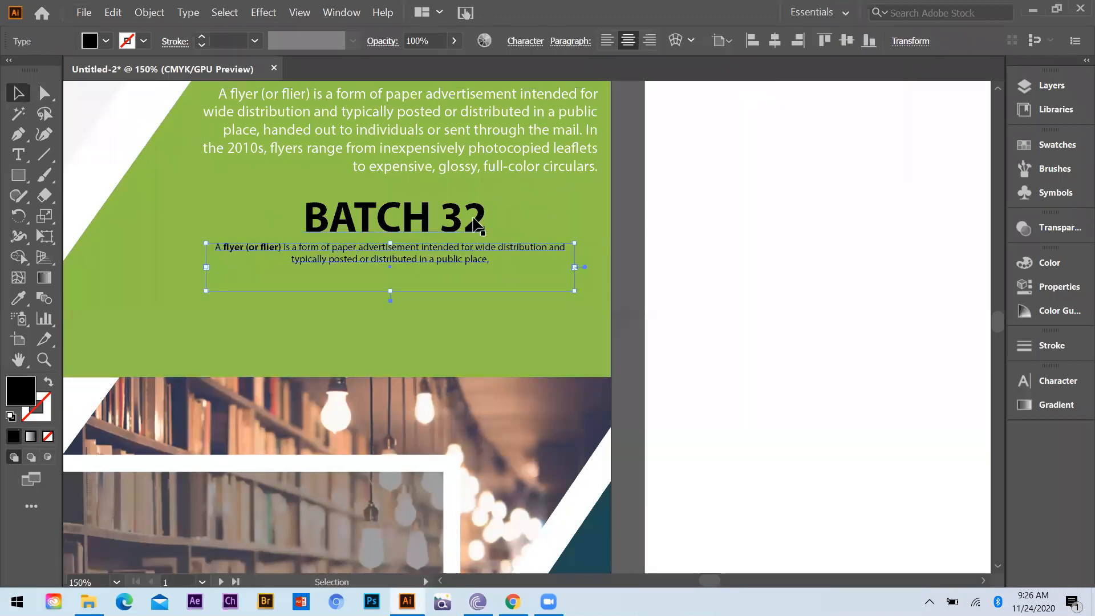
pyautogui.keyDown('shift'); pyautogui.click(414, 223); pyautogui.keyUp('shift')
pyautogui.press('i')
pyautogui.click(801, 279)
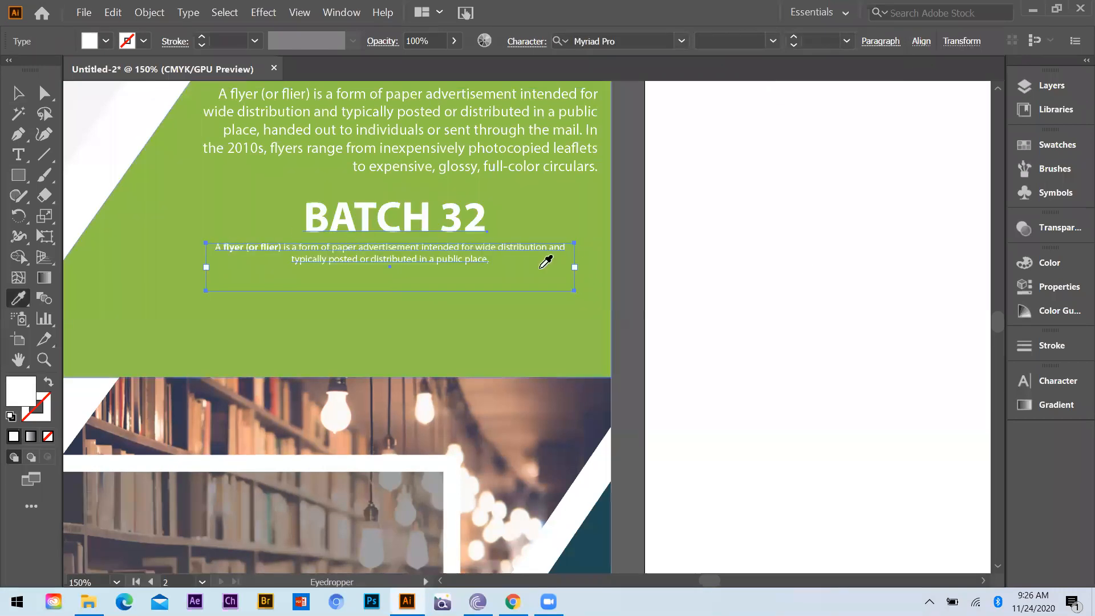
# Step: Draw a thin white horizontal divider line between the large paragraph and the "BATCH 32" heading, matching the small description's width
pyautogui.click(11, 89)
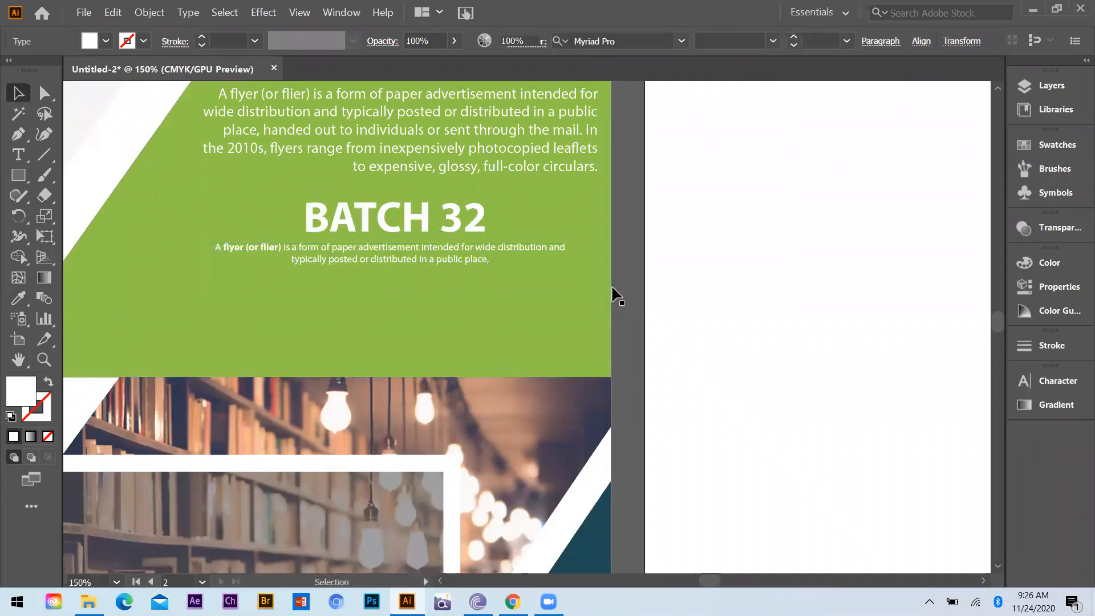
pyautogui.click(355, 289)
pyautogui.hotkey('ctrl', '=')
pyautogui.moveTo(22, 178); pyautogui.dragTo(86, 198)
pyautogui.scroll(-1, 359, 285)
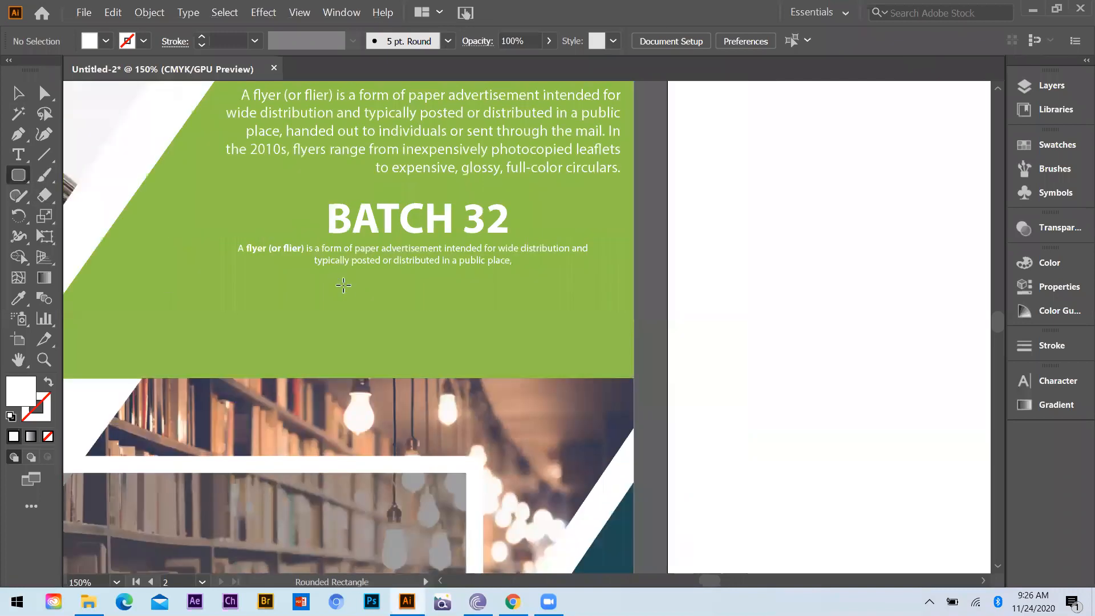
pyautogui.scroll(1, 339, 281)
pyautogui.moveTo(196, 152); pyautogui.dragTo(657, 154)
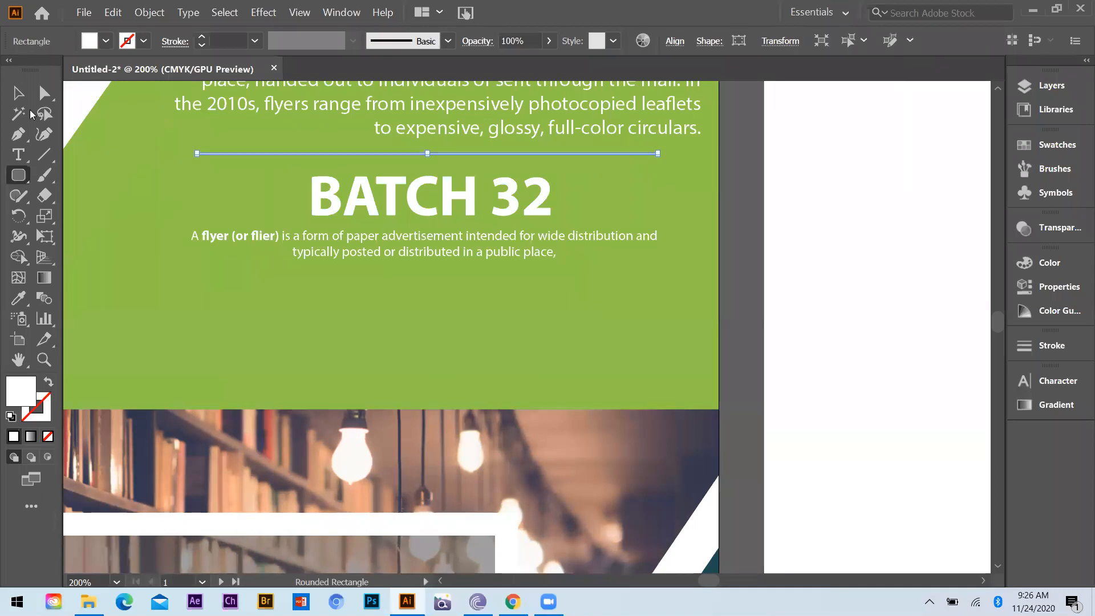
pyautogui.press('v')
pyautogui.hotkey('ctrl', 'shift', 'a')
pyautogui.scroll(3, 354, 286)
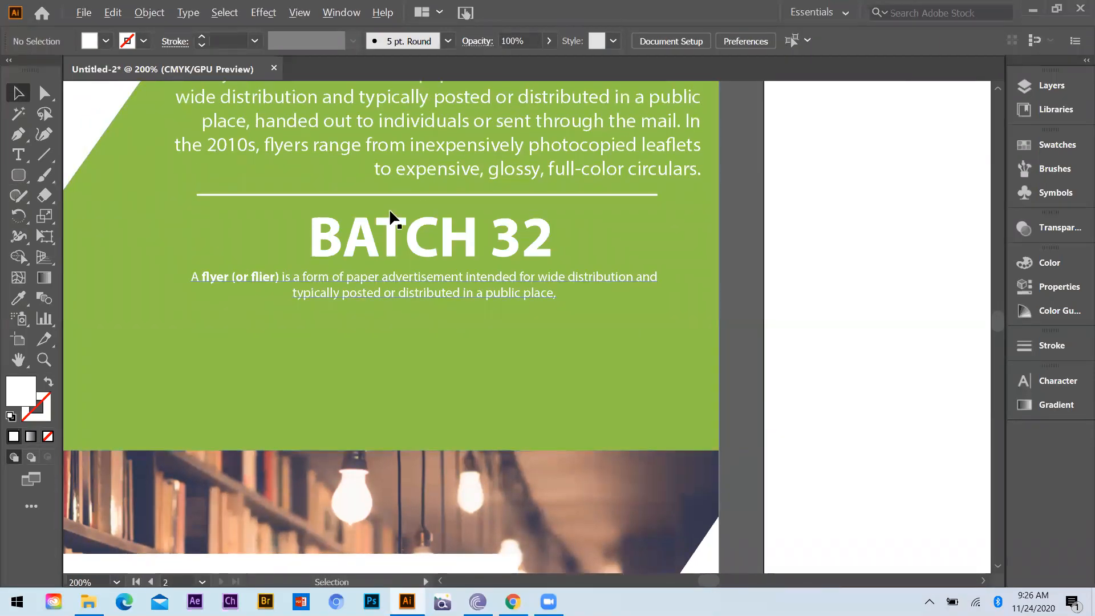
# Step: Select the large paragraph, the divider line, the "BATCH 32" heading and the small description together
pyautogui.scroll(-2, 374, 225)
pyautogui.click(376, 252)
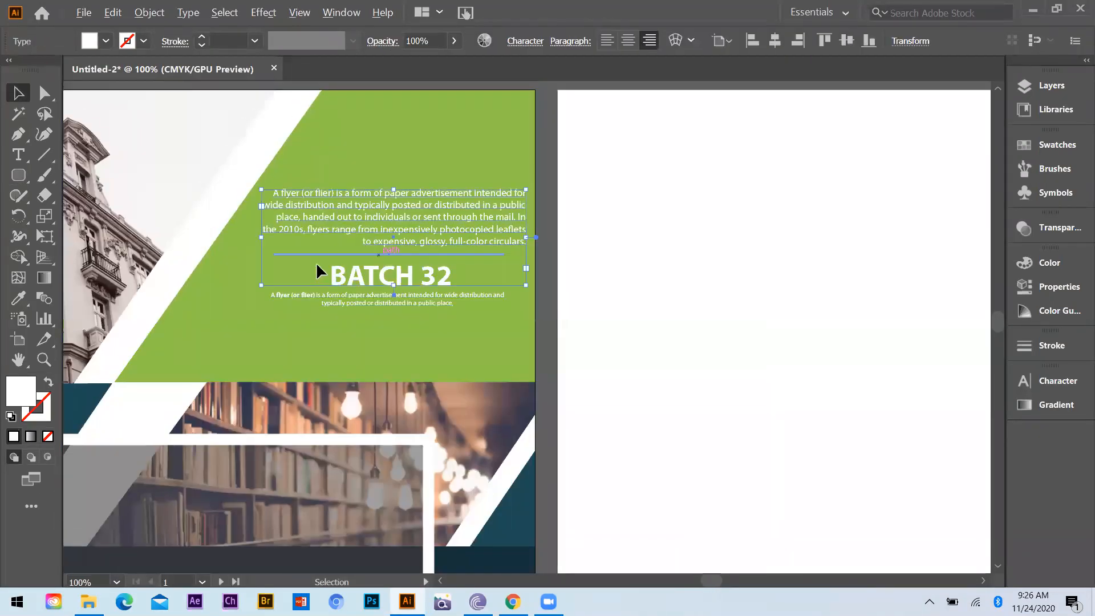
pyautogui.scroll(5, 449, 371)
pyautogui.scroll(-3, 420, 394)
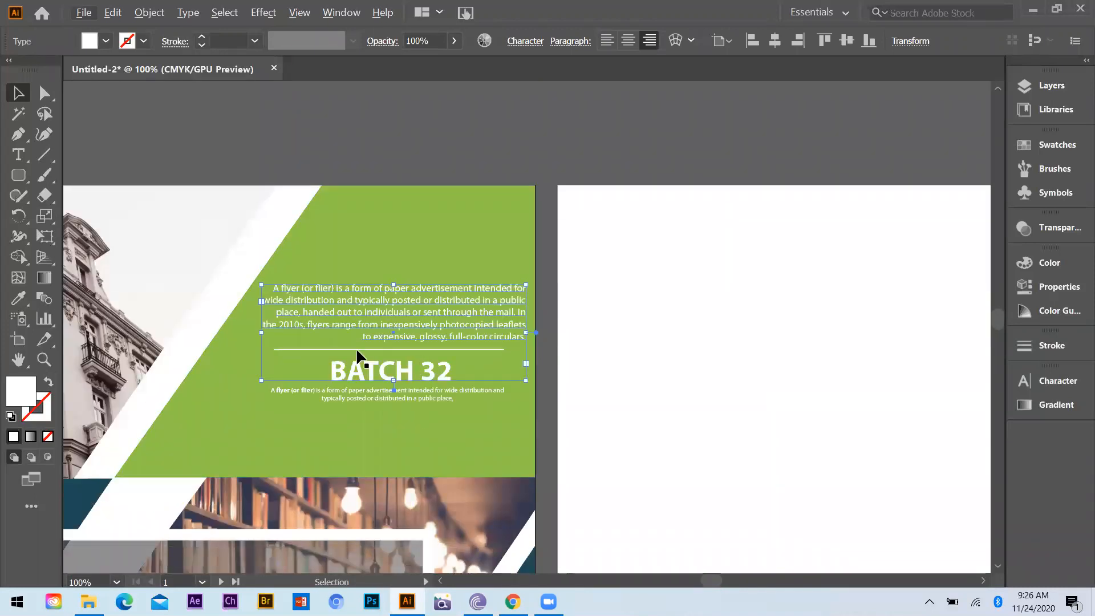
pyautogui.hotkey('ctrl', '=')
pyautogui.keyDown('shift'); pyautogui.click(274, 309); pyautogui.keyUp('shift')
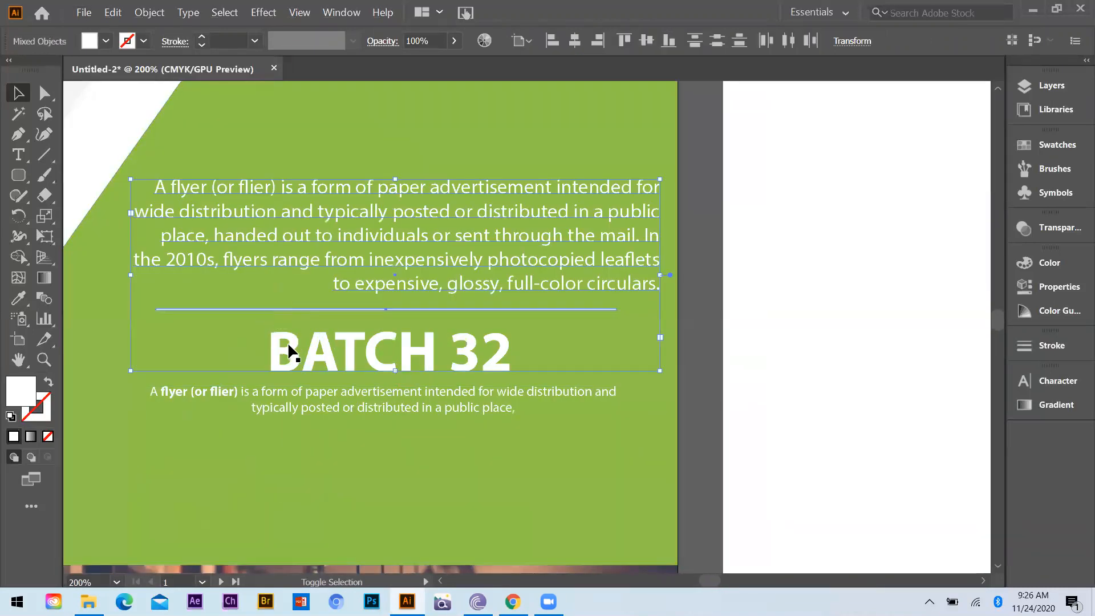
pyautogui.keyDown('shift'); pyautogui.click(296, 388); pyautogui.keyUp('shift')
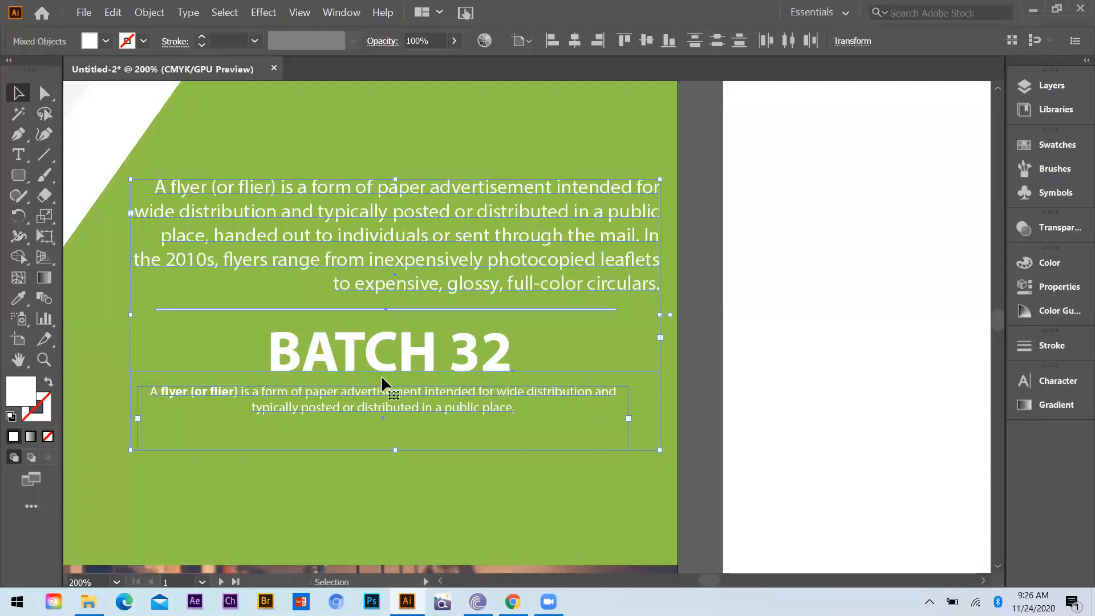
# Step: Try to horizontally center the selected text and divider line relative to the artboard
pyautogui.click(574, 41)
pyautogui.hotkey('ctrl', '-')
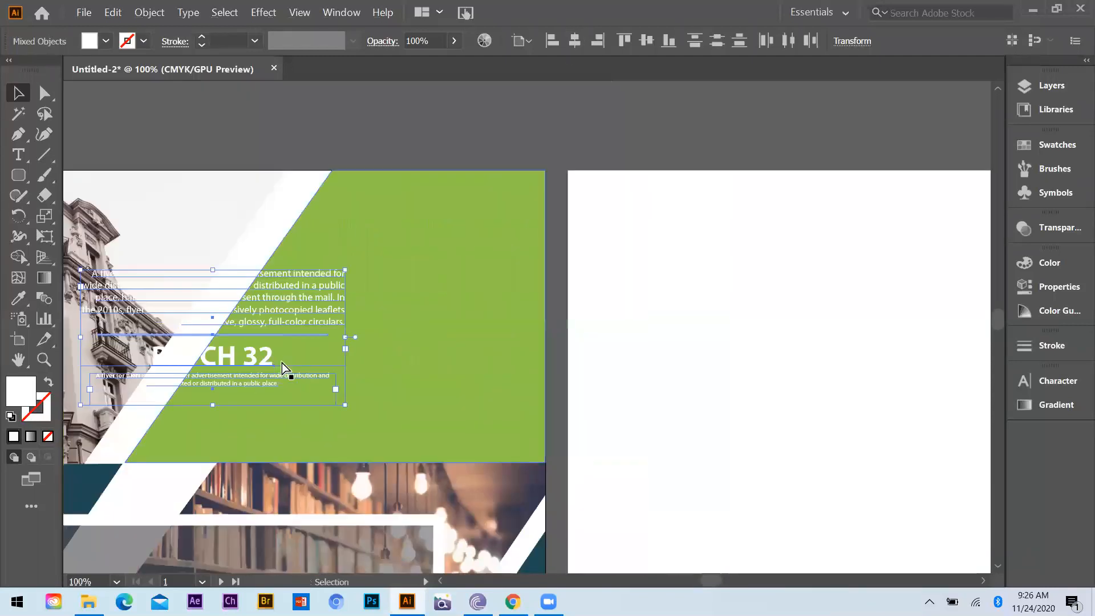
pyautogui.hotkey('ctrl', 'z')
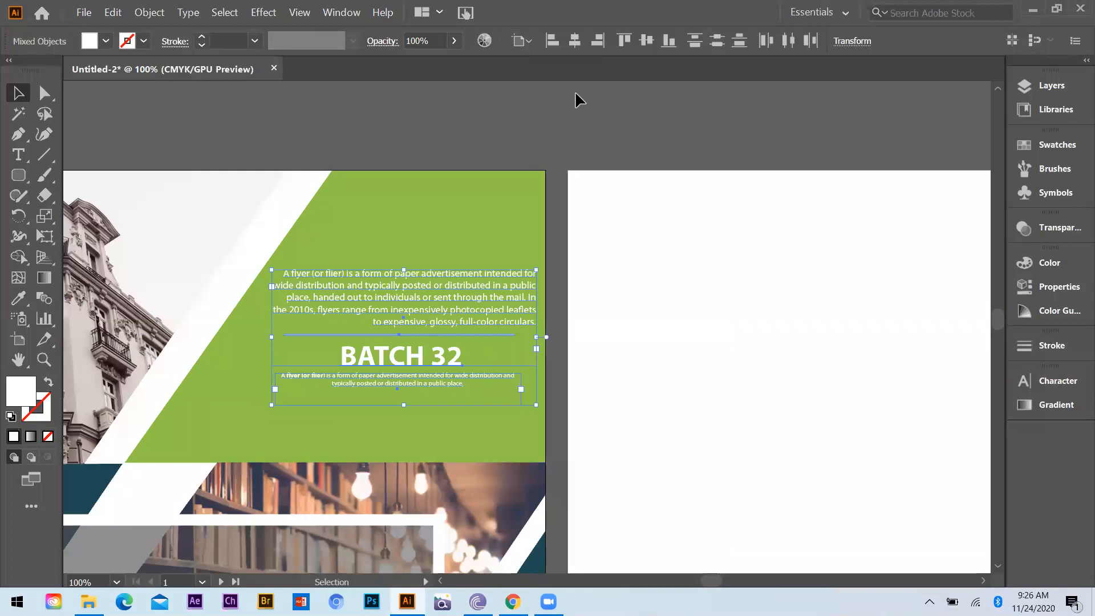
# Step: Horizontally center the selected text blocks on the divider line using Align to Key Object, and deselect them
pyautogui.click(529, 44)
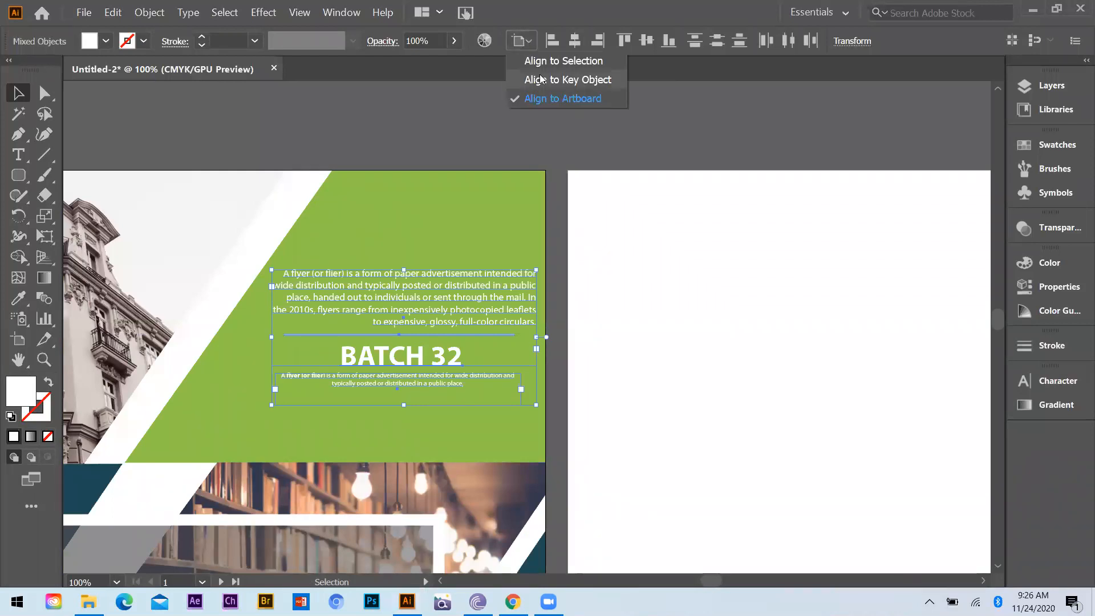
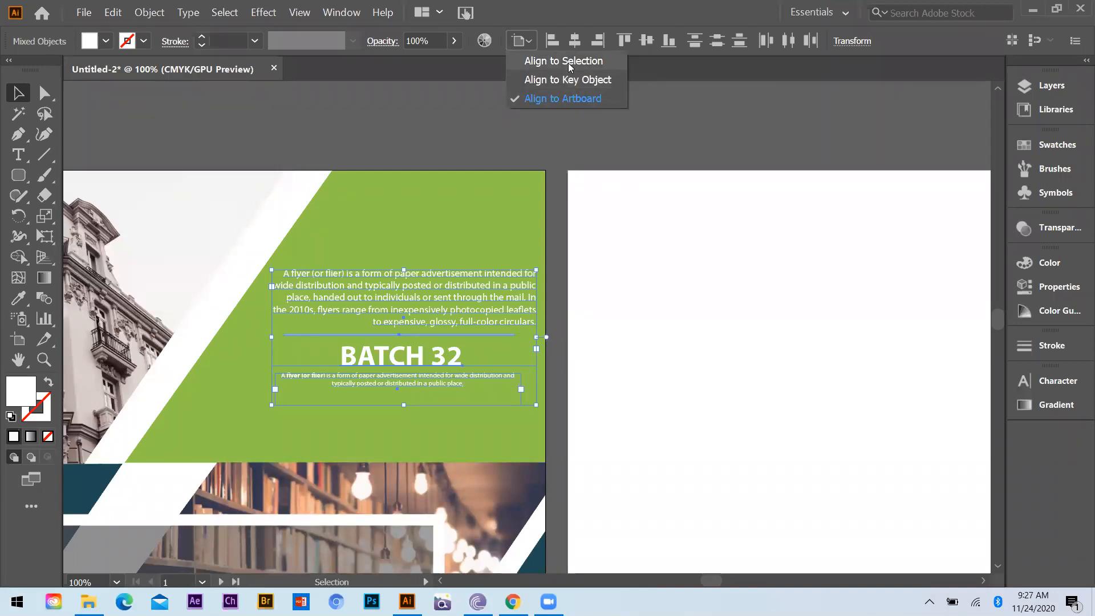
pyautogui.click(564, 80)
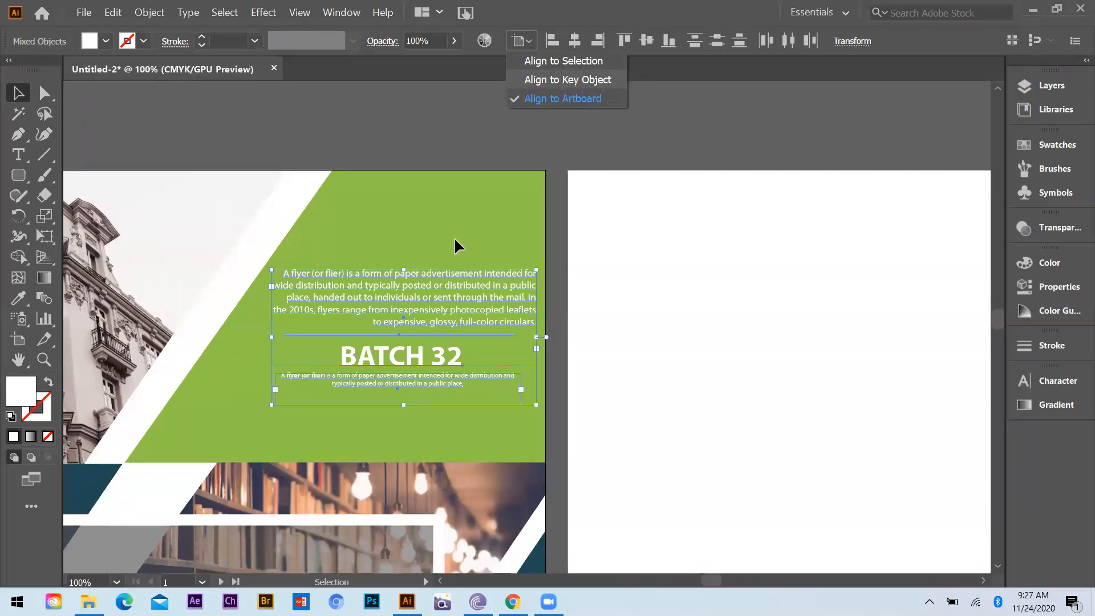
pyautogui.click(575, 41)
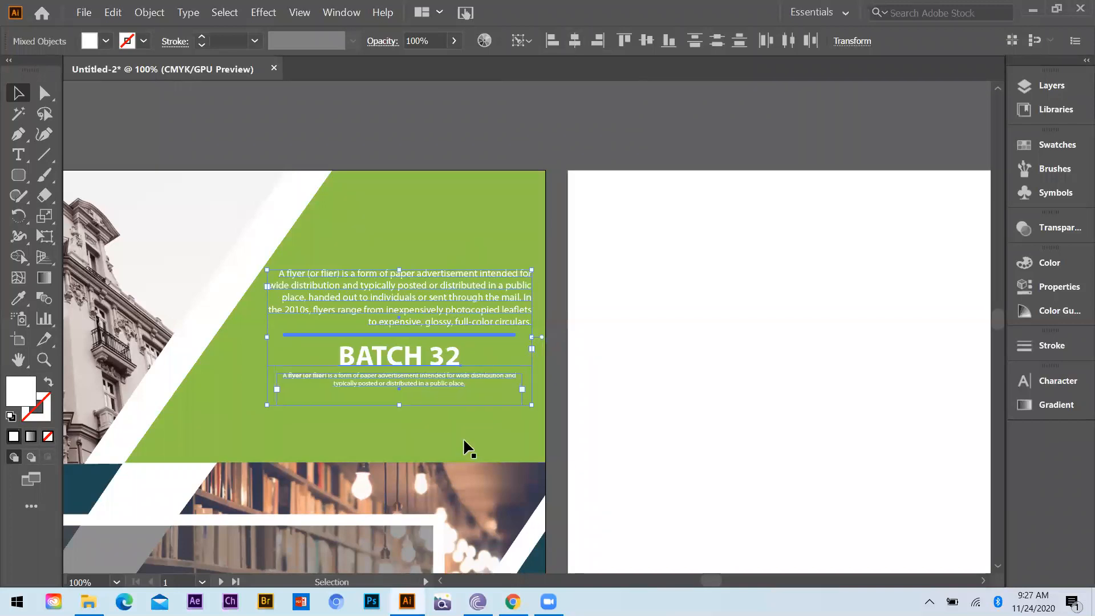
pyautogui.hotkey('ctrl', 'shift', 'a')
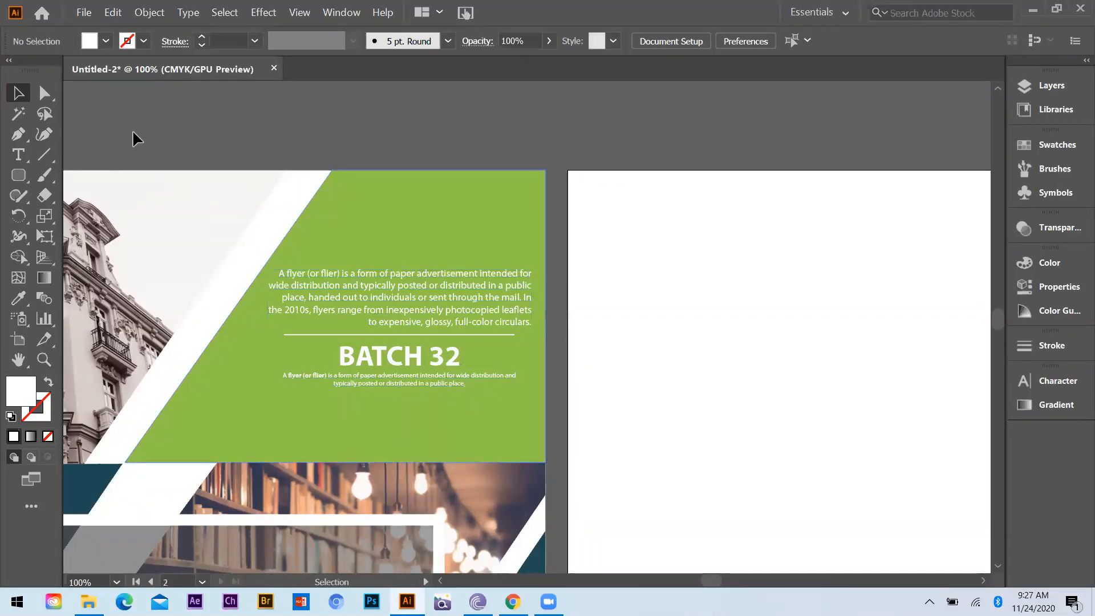
# Step: Draw a small white rounded square below the small description, at the right end of the divider line, and deselect it
pyautogui.click(18, 175)
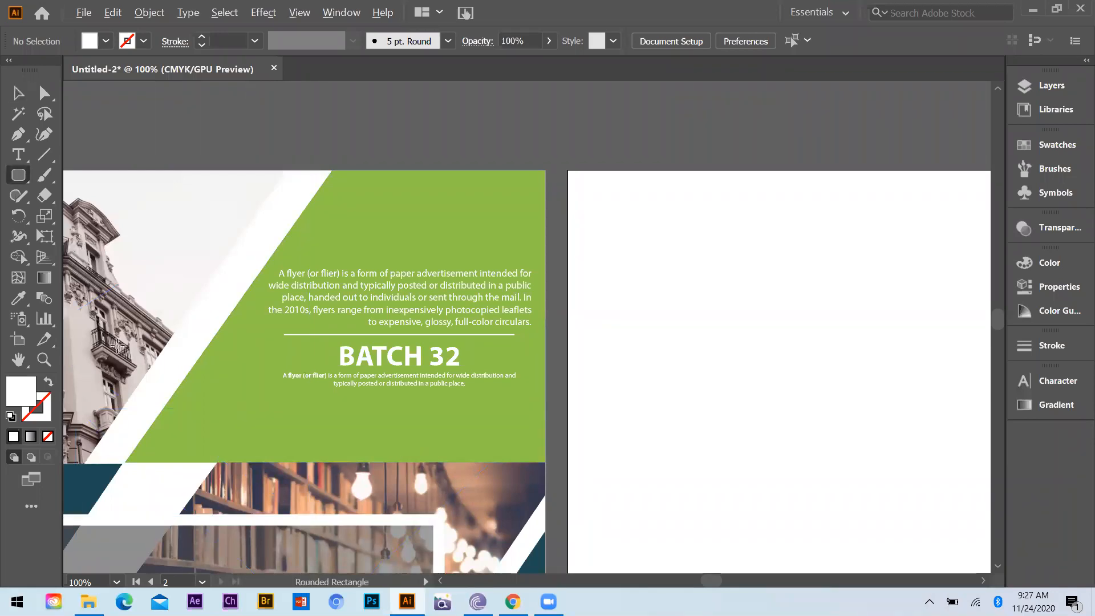
pyautogui.hotkey('ctrl', '+')
pyautogui.moveTo(137, 342); pyautogui.dragTo(616, 262)
pyautogui.press('v')
pyautogui.click(543, 354)
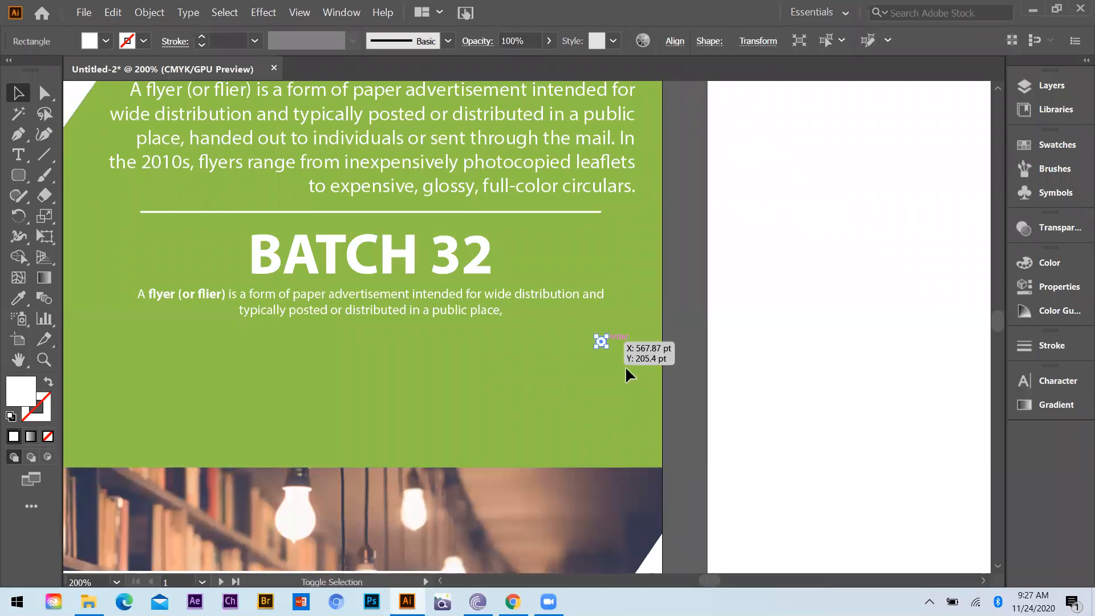
pyautogui.click(684, 380)
# Step: Place a copy of the "BATCH 32" heading in the upper left corner of the semi-transparent title box
pyautogui.scroll(-1, 707, 379)
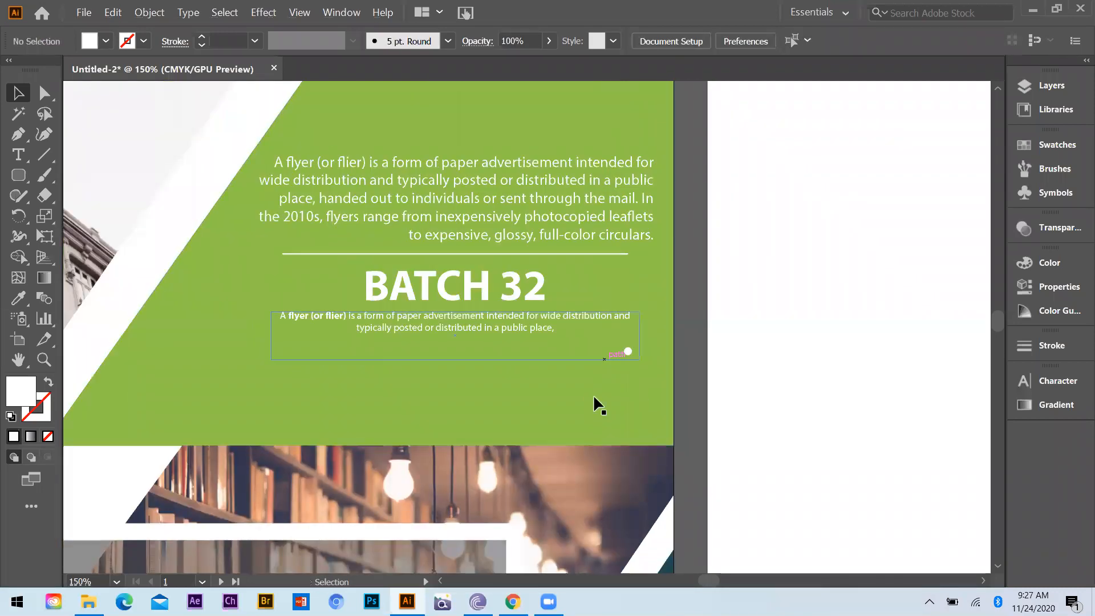
pyautogui.scroll(-2, 593, 377)
pyautogui.scroll(-1, 593, 361)
pyautogui.scroll(-1, 336, 166)
pyautogui.scroll(1, 427, 130)
pyautogui.moveTo(426, 130); pyautogui.dragTo(250, 95)
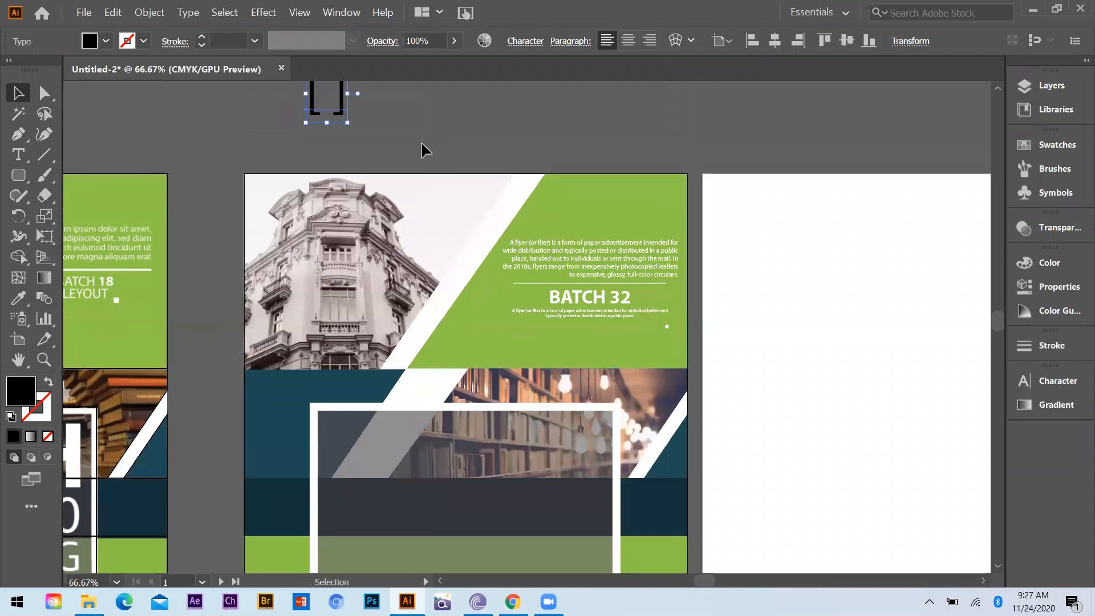
pyautogui.click(548, 286)
pyautogui.scroll(-2, 510, 265)
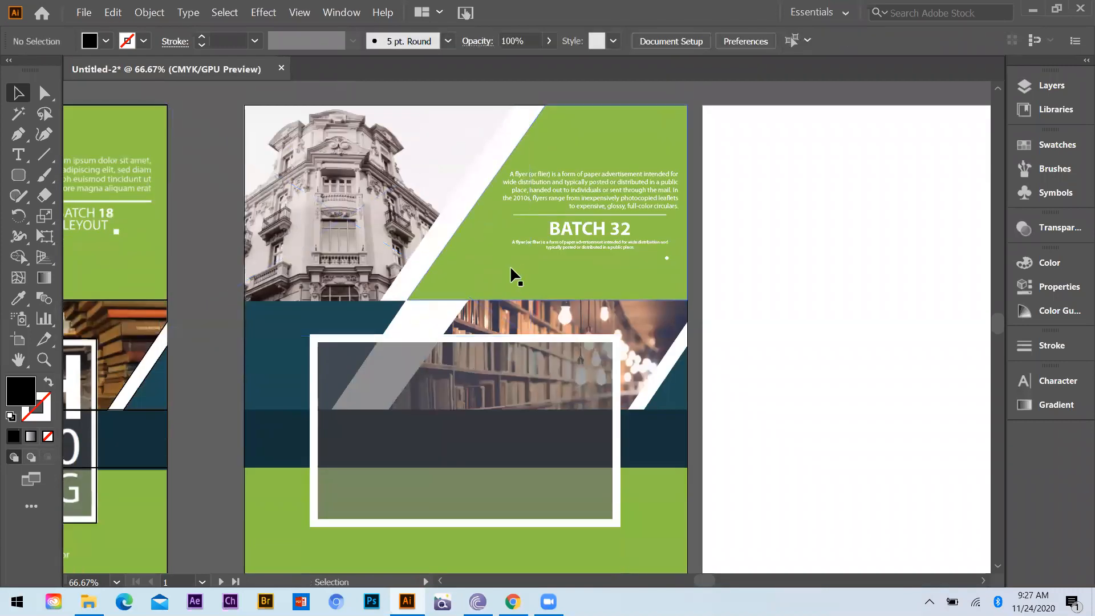
pyautogui.scroll(-2, 569, 177)
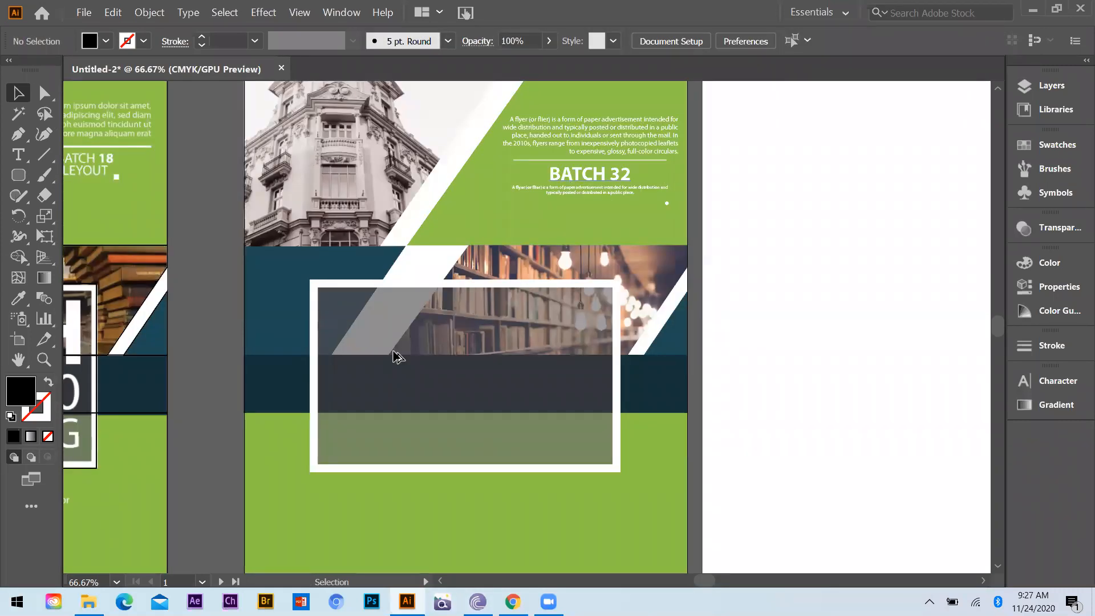
pyautogui.moveTo(354, 312); pyautogui.dragTo(334, 305)
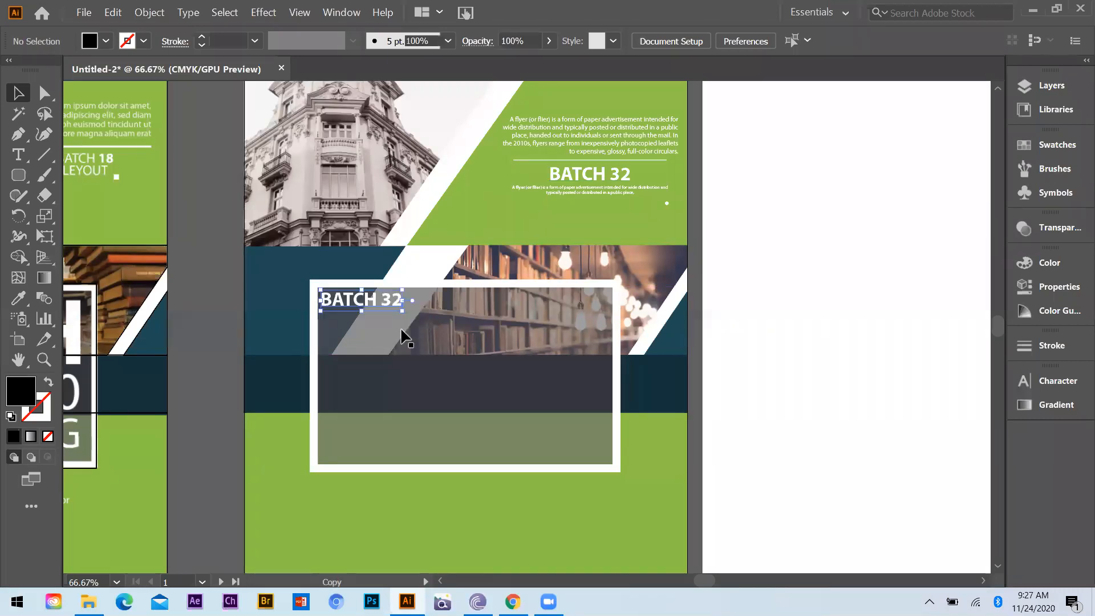
# Step: Enlarge the copied heading until the word "BATCH" spans the title box's width
pyautogui.moveTo(408, 318); pyautogui.dragTo(746, 508)
pyautogui.moveTo(681, 470); pyautogui.dragTo(679, 472)
pyautogui.moveTo(583, 333); pyautogui.dragTo(583, 324)
# Step: Delete "32" from the enlarged heading and move the remaining "BATCH" back into the upper part of the title box
pyautogui.press('t')
pyautogui.moveTo(830, 352); pyautogui.dragTo(830, 352)
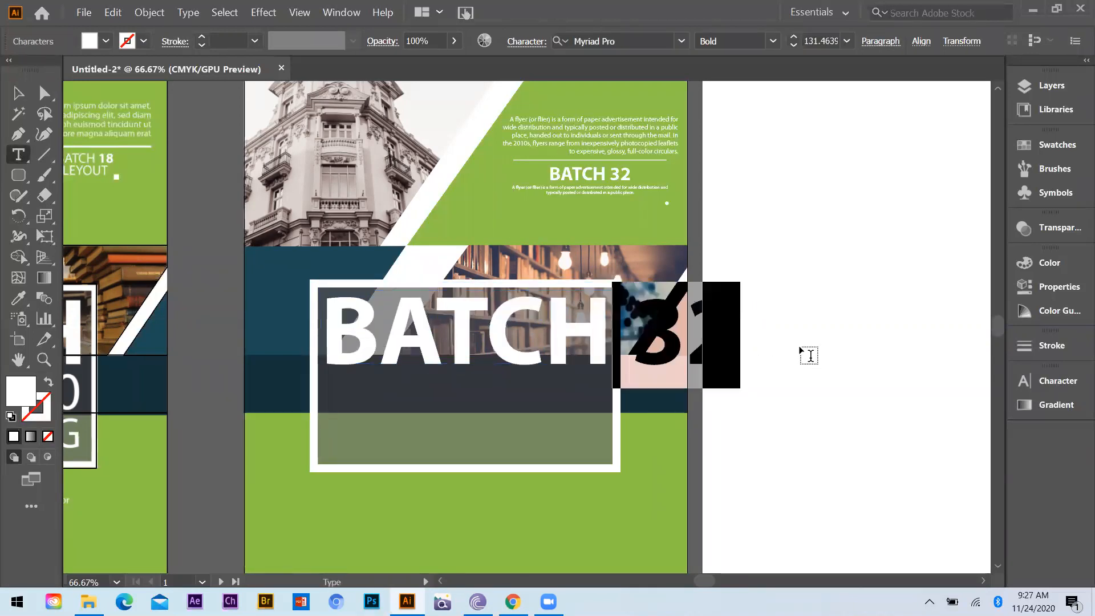
pyautogui.press('BackSpace')
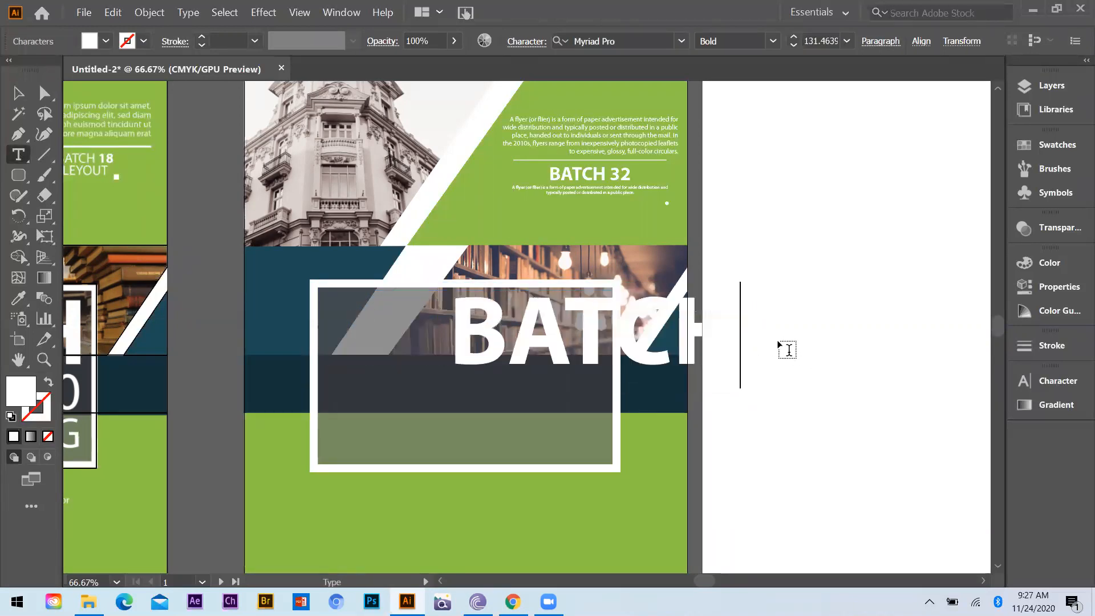
pyautogui.click(18, 94)
pyautogui.moveTo(550, 320); pyautogui.dragTo(421, 304)
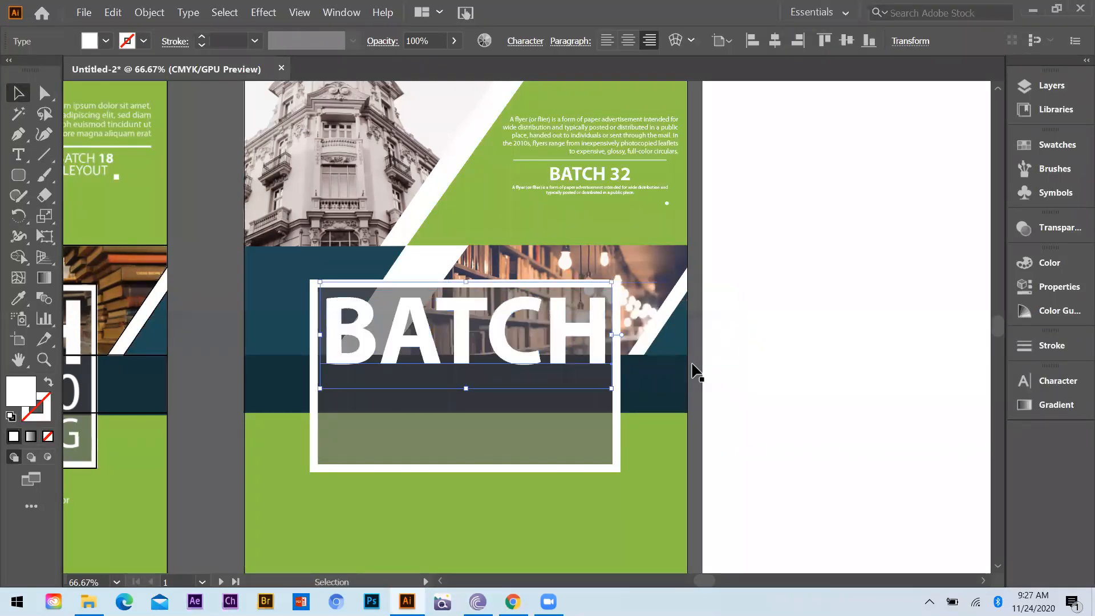
pyautogui.click(19, 155)
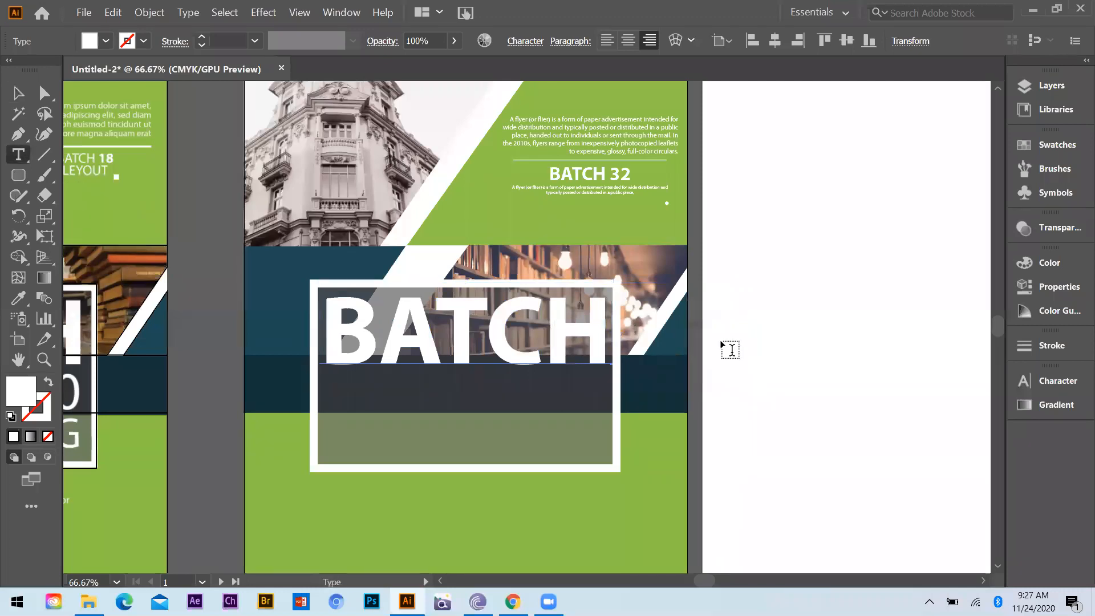
pyautogui.click(710, 337)
pyautogui.press('Escape')
pyautogui.hotkey('ctrl', 'z')
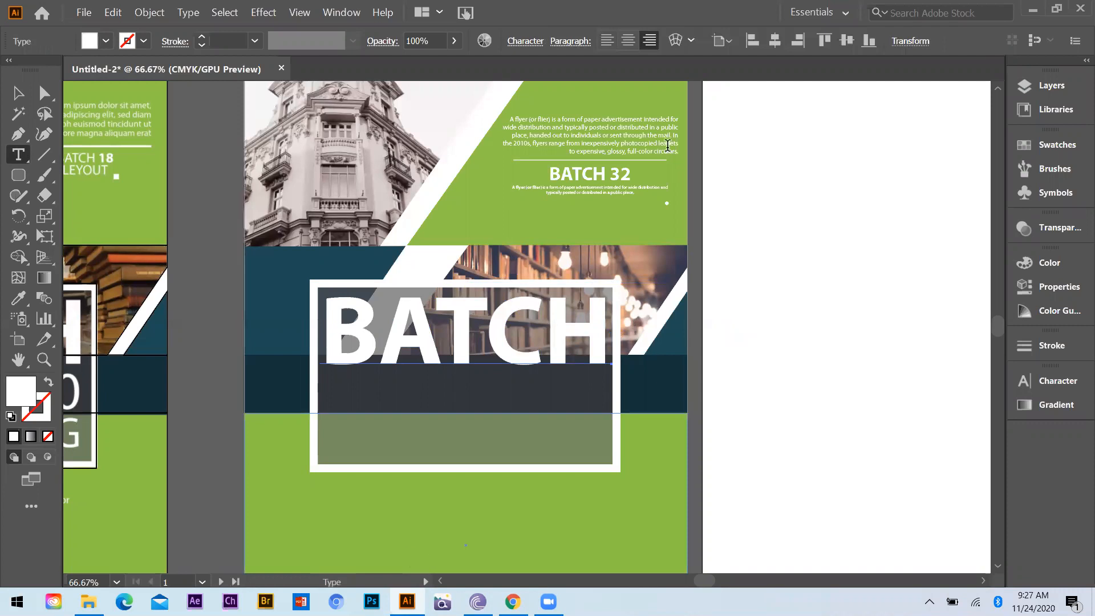
# Step: Add a new 36 pt text "32-2020" on the green area below the title box
pyautogui.click(377, 522)
pyautogui.click(848, 44)
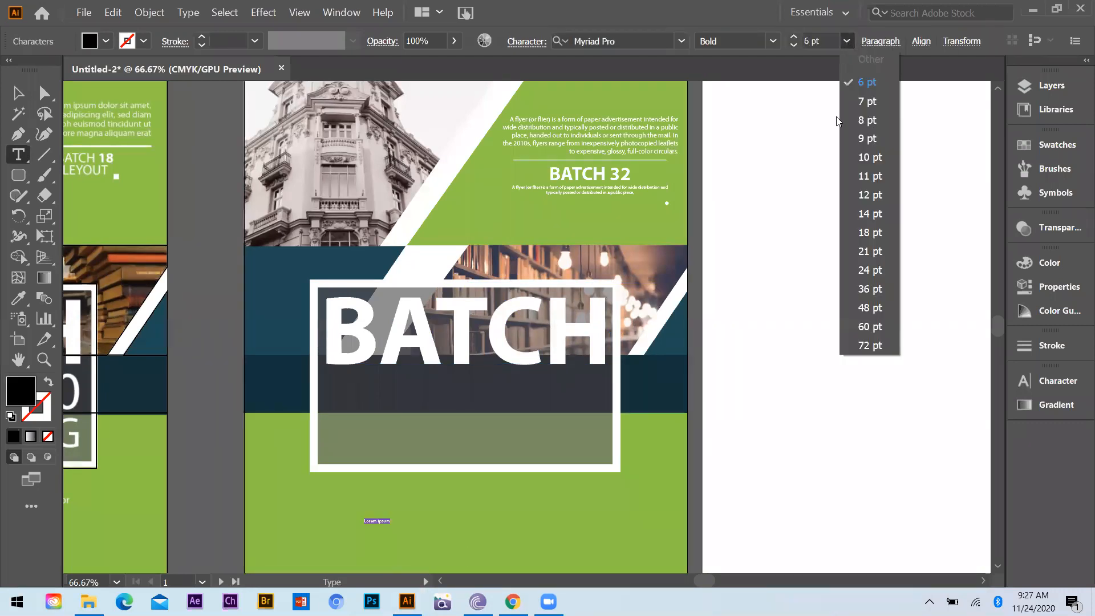
pyautogui.click(865, 288)
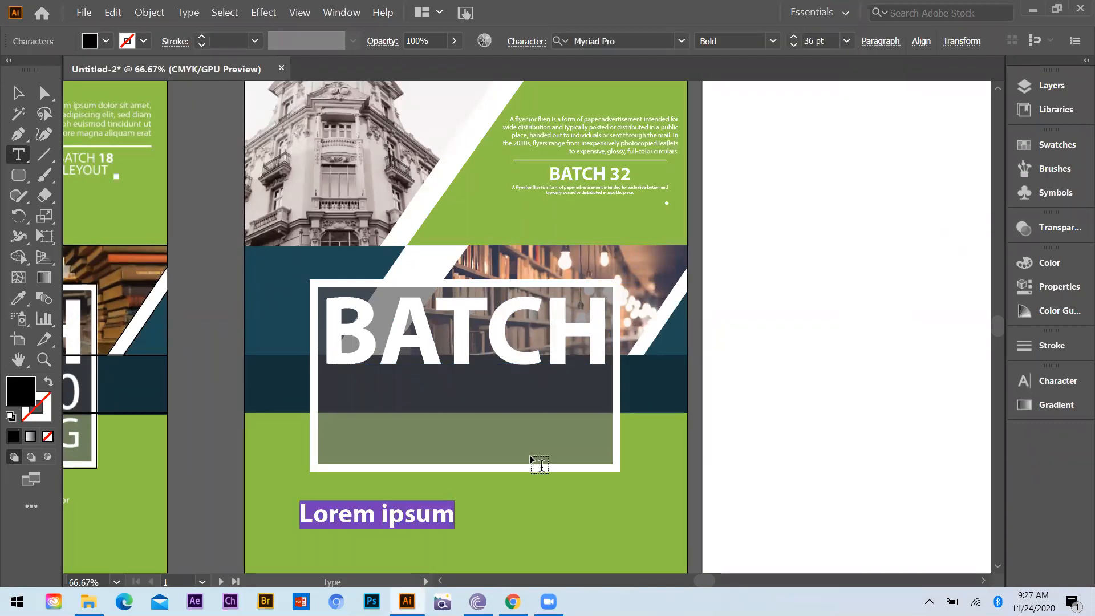
pyautogui.write('32-2')
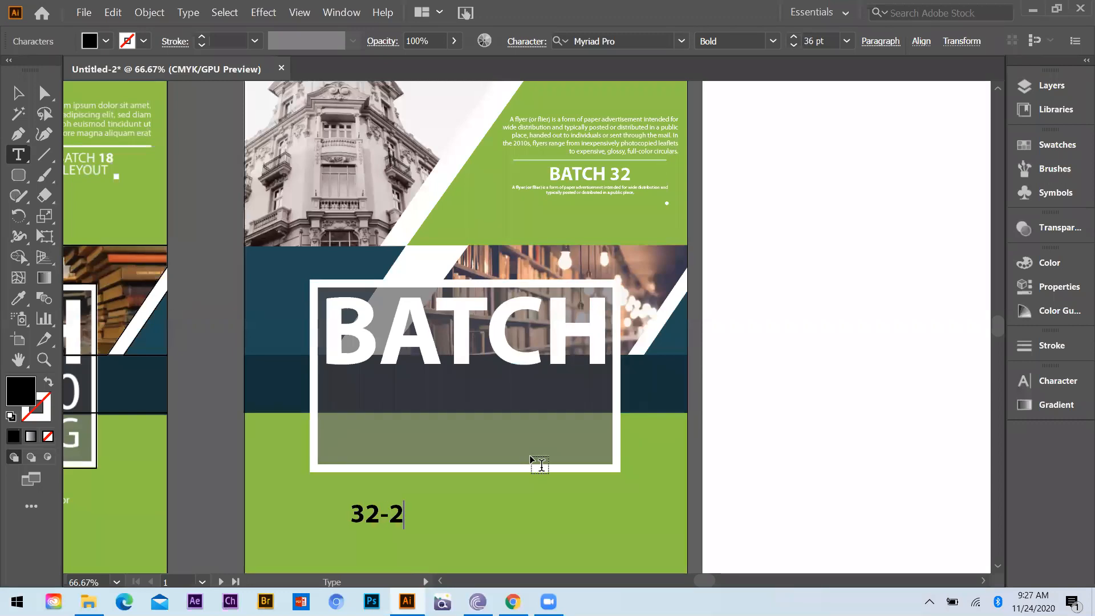
pyautogui.write('020')
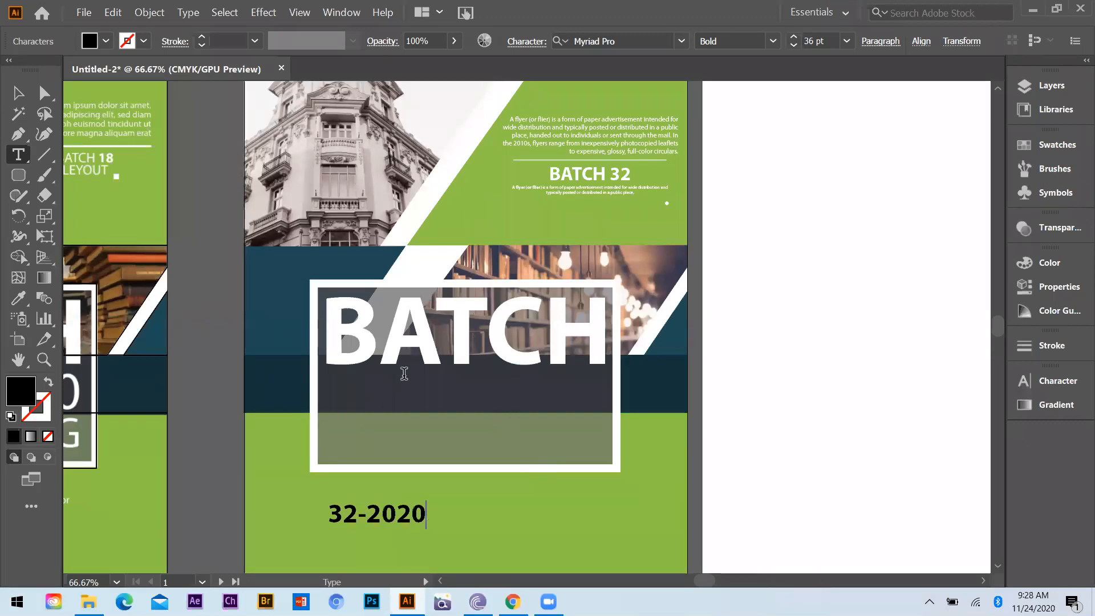
# Step: Move "32-2020" into the title box directly under "BATCH" and enlarge it to the same width
pyautogui.click(19, 92)
pyautogui.moveTo(373, 516); pyautogui.dragTo(597, 496)
pyautogui.moveTo(500, 398); pyautogui.dragTo(498, 390)
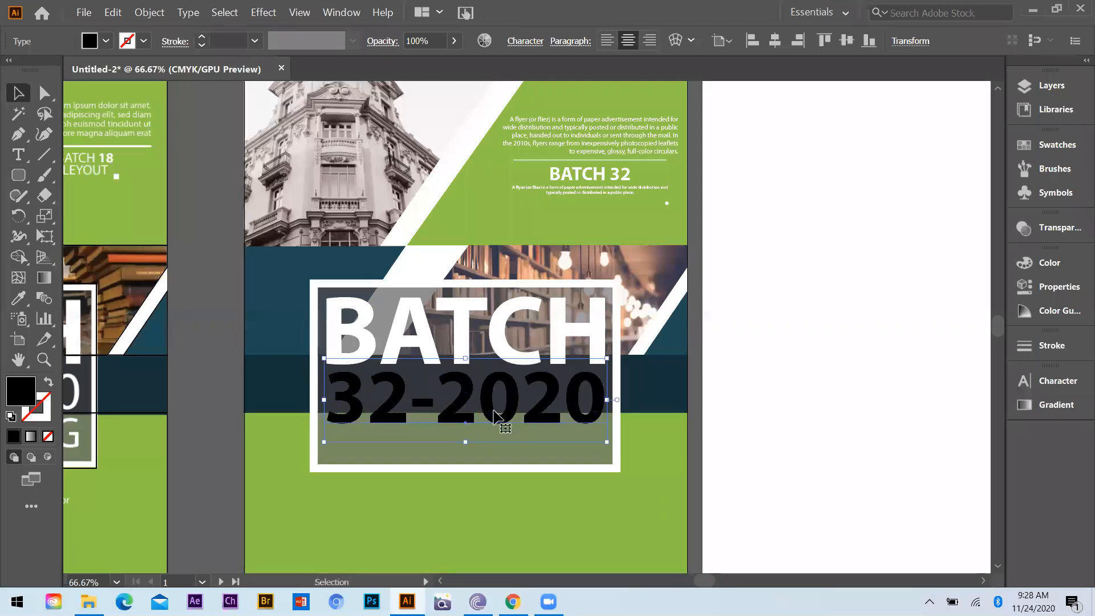
# Step: Set the font style of "32-2020" to Regular
pyautogui.click(18, 155)
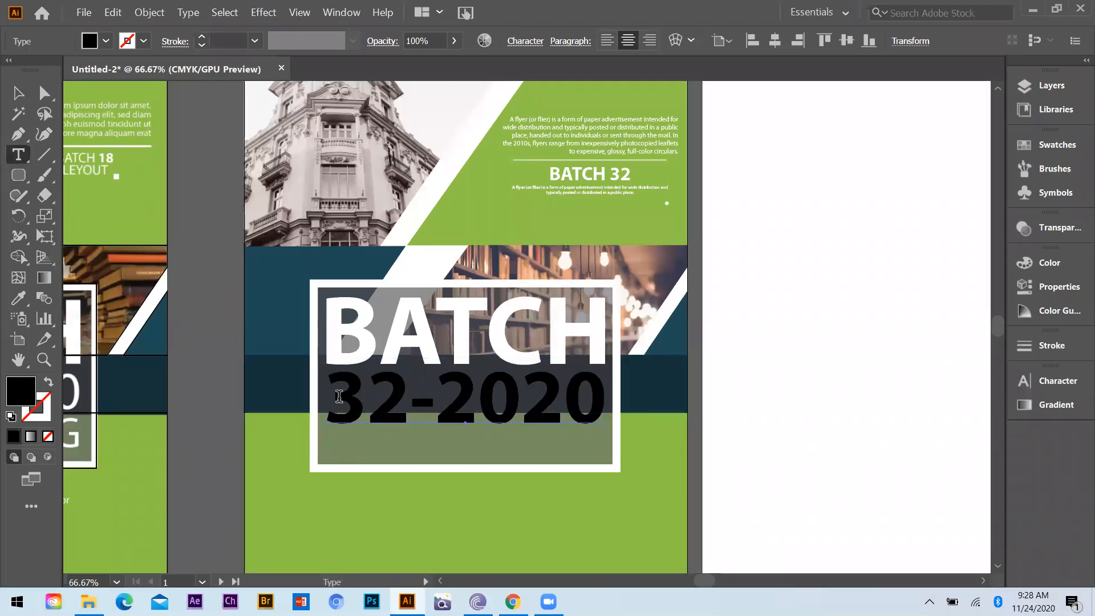
pyautogui.moveTo(336, 395); pyautogui.dragTo(667, 426)
pyautogui.click(773, 41)
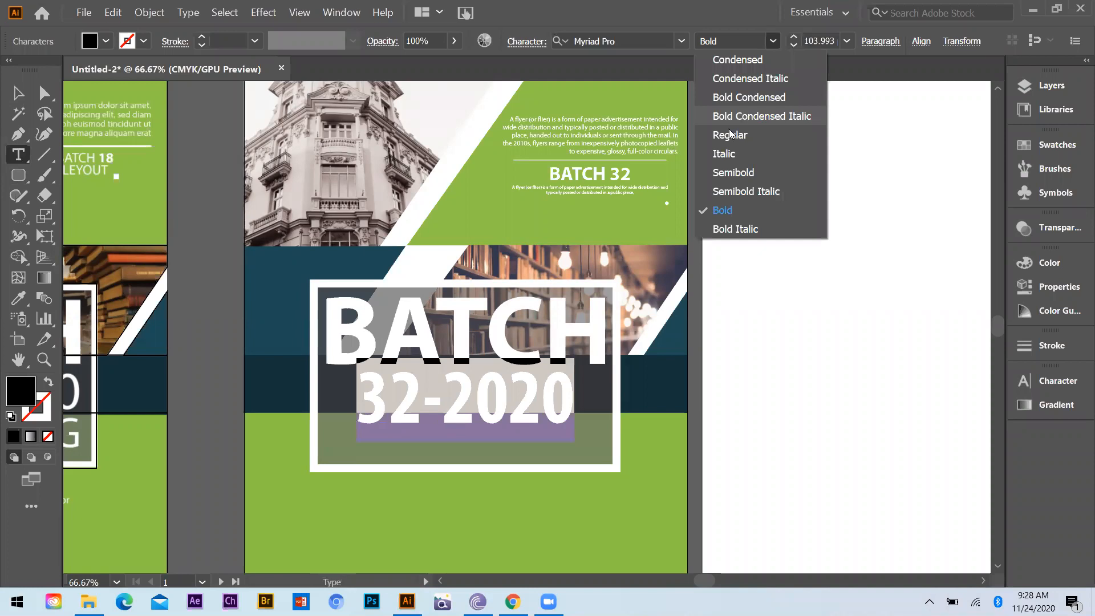
pyautogui.click(730, 134)
pyautogui.click(18, 93)
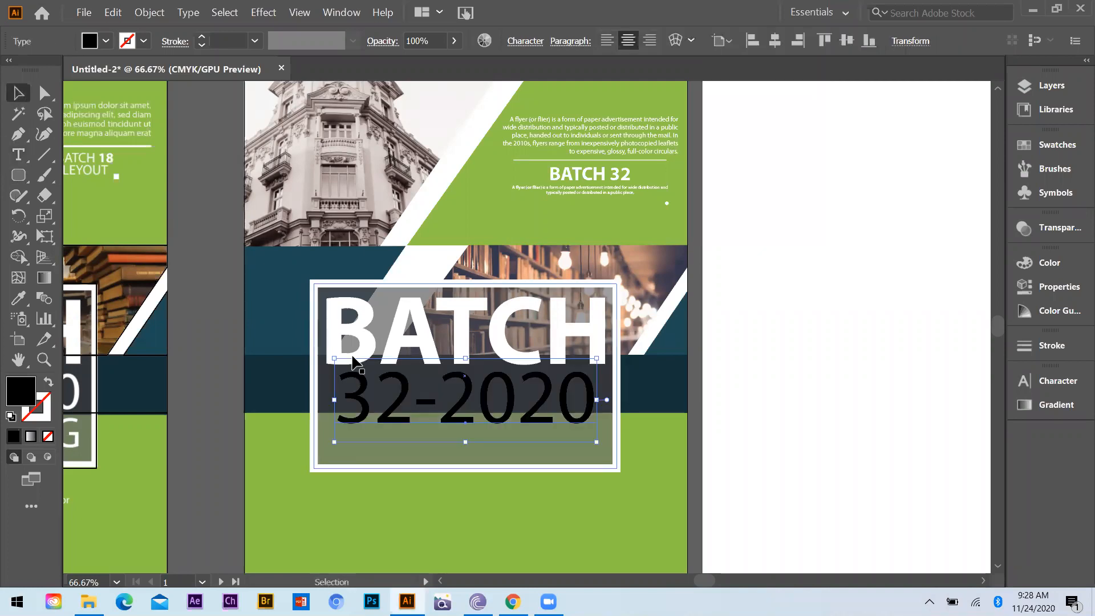
# Step: Move "32-2020" up against "BATCH" in the title box and enlarge it to about the heading's full width
pyautogui.moveTo(357, 397); pyautogui.dragTo(335, 380)
pyautogui.moveTo(584, 433); pyautogui.dragTo(623, 417)
pyautogui.scroll(1, 623, 416)
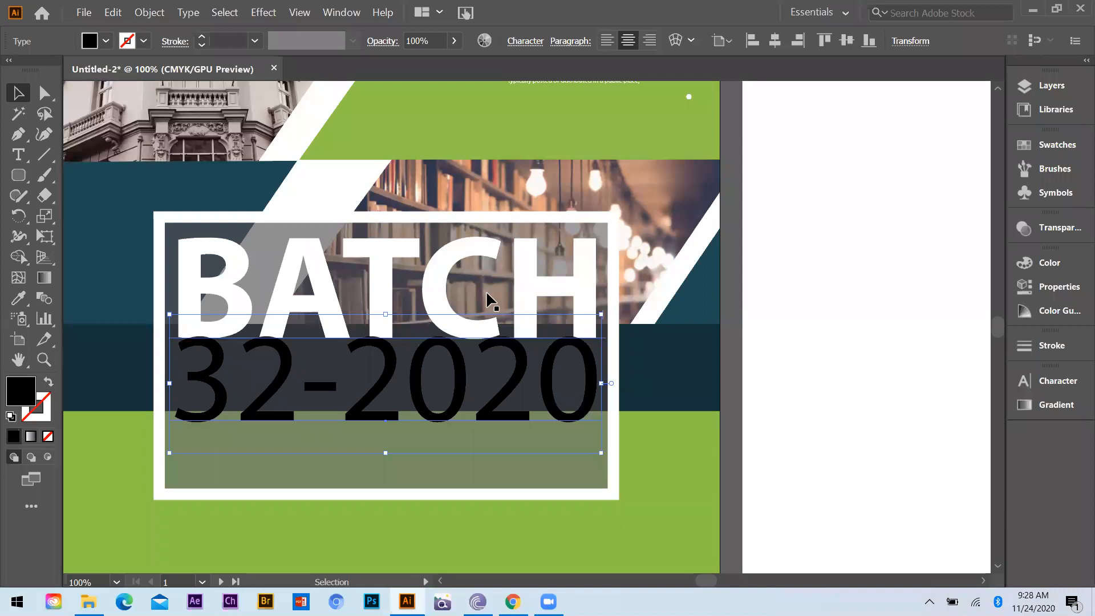
# Step: Show the rulers and place a vertical guide exactly at the right edge of the "H" in "BATCH"
pyautogui.hotkey('ctrl', 'r')
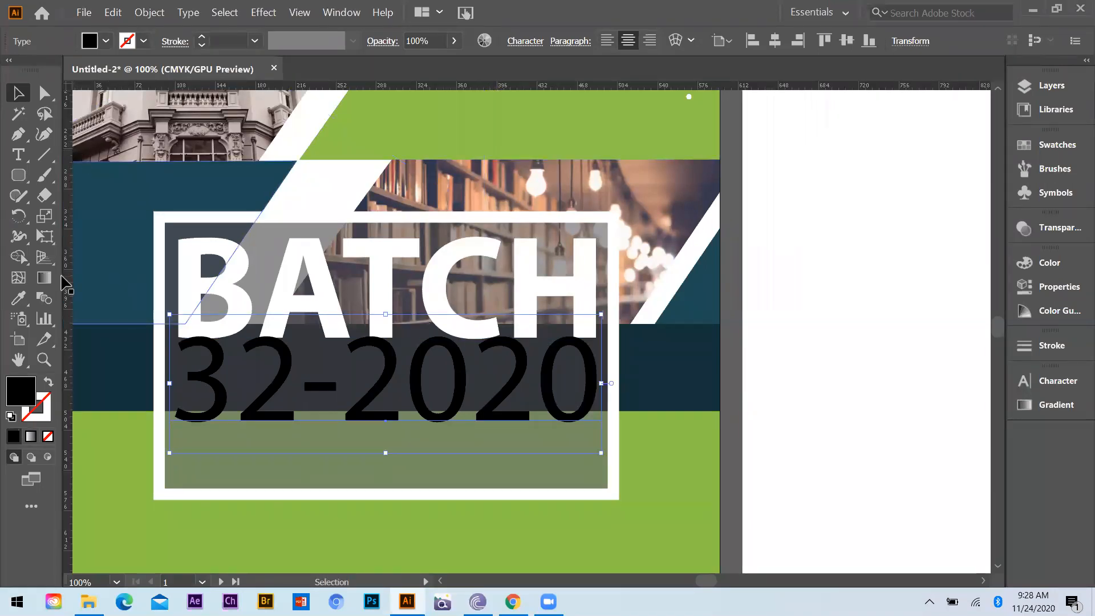
pyautogui.moveTo(69, 283); pyautogui.dragTo(171, 305)
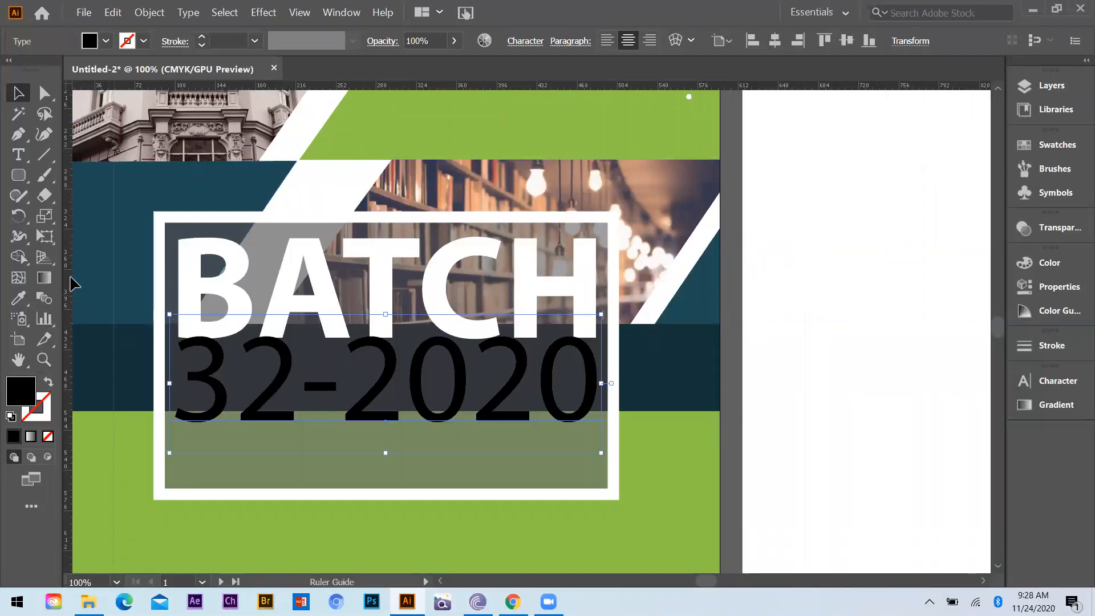
pyautogui.moveTo(532, 334); pyautogui.dragTo(707, 372)
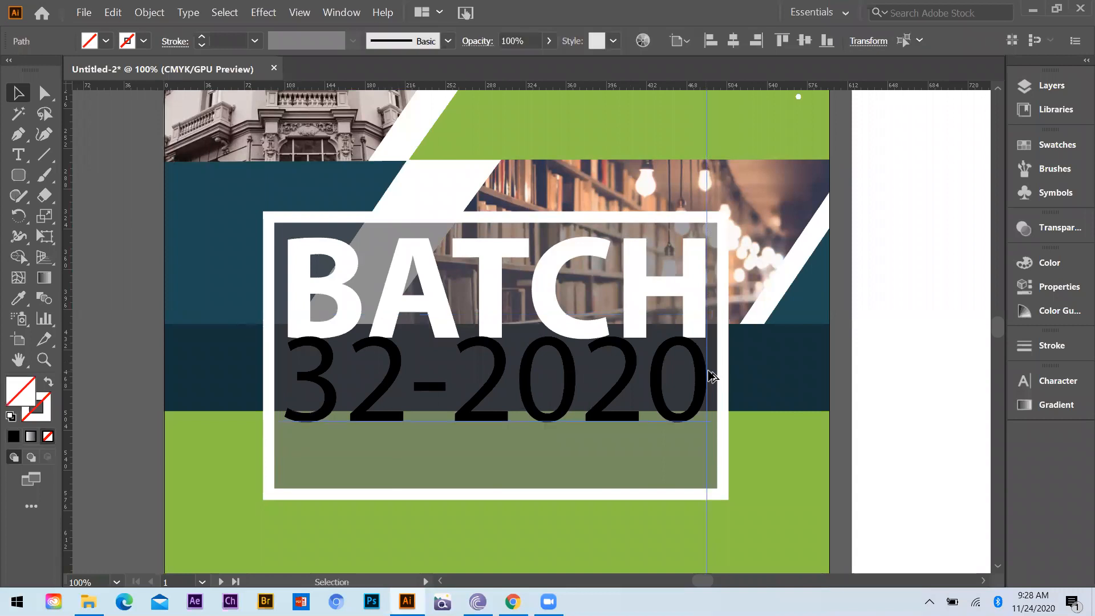
pyautogui.scroll(4, 706, 277)
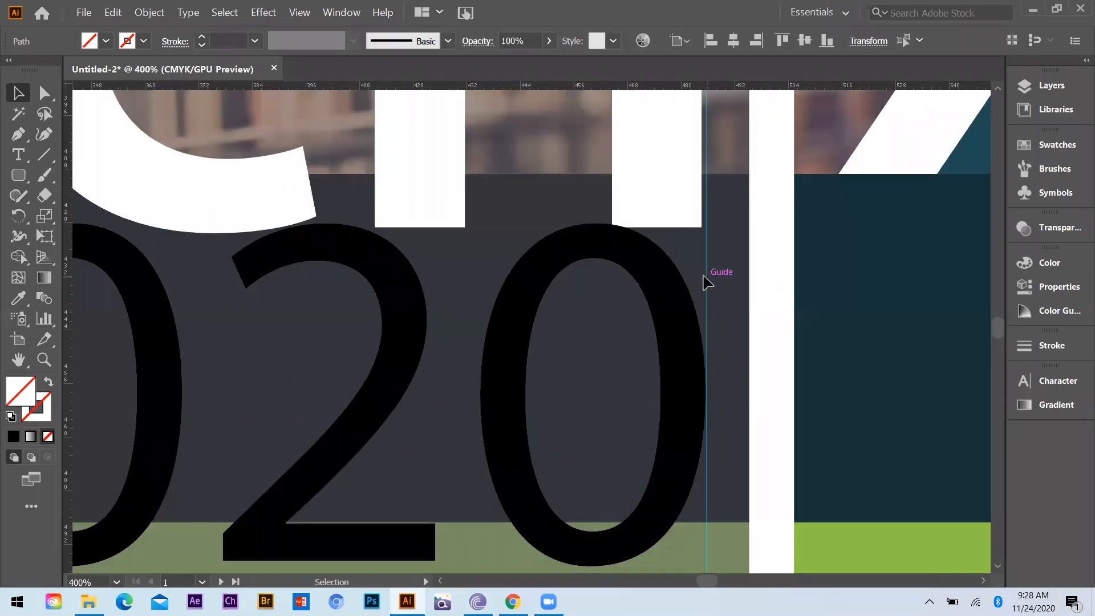
pyautogui.moveTo(707, 279); pyautogui.dragTo(702, 281)
pyautogui.scroll(-3, 585, 344)
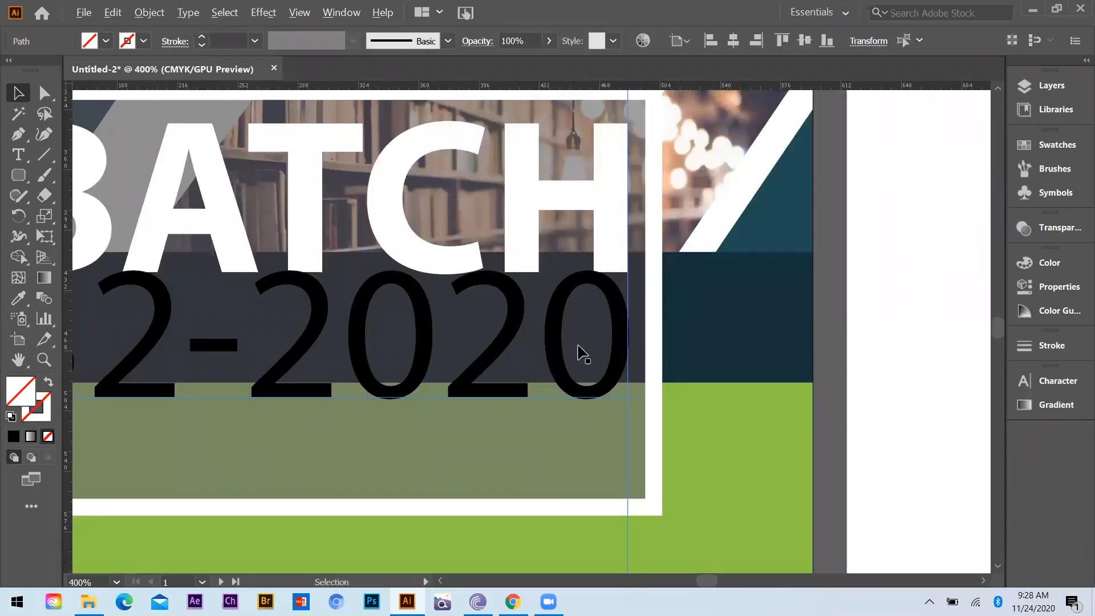
pyautogui.scroll(-1, 647, 276)
pyautogui.scroll(2, 571, 344)
pyautogui.scroll(-1, 502, 370)
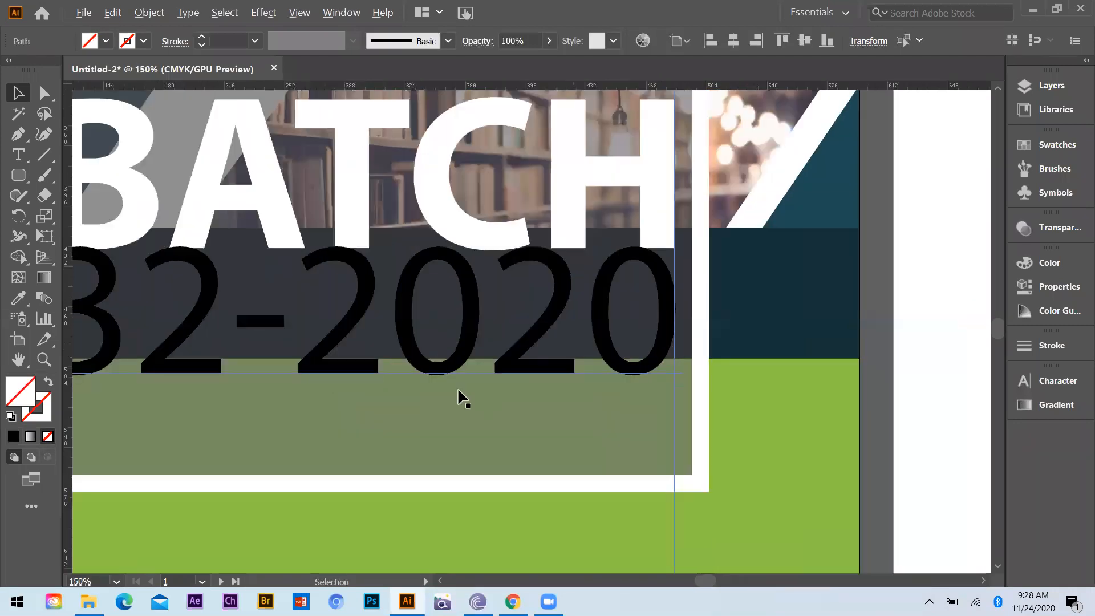
# Step: Place a second vertical guide exactly at the left edge of the "B" in "BATCH"
pyautogui.scroll(-2, 159, 321)
pyautogui.moveTo(162, 306); pyautogui.dragTo(289, 333)
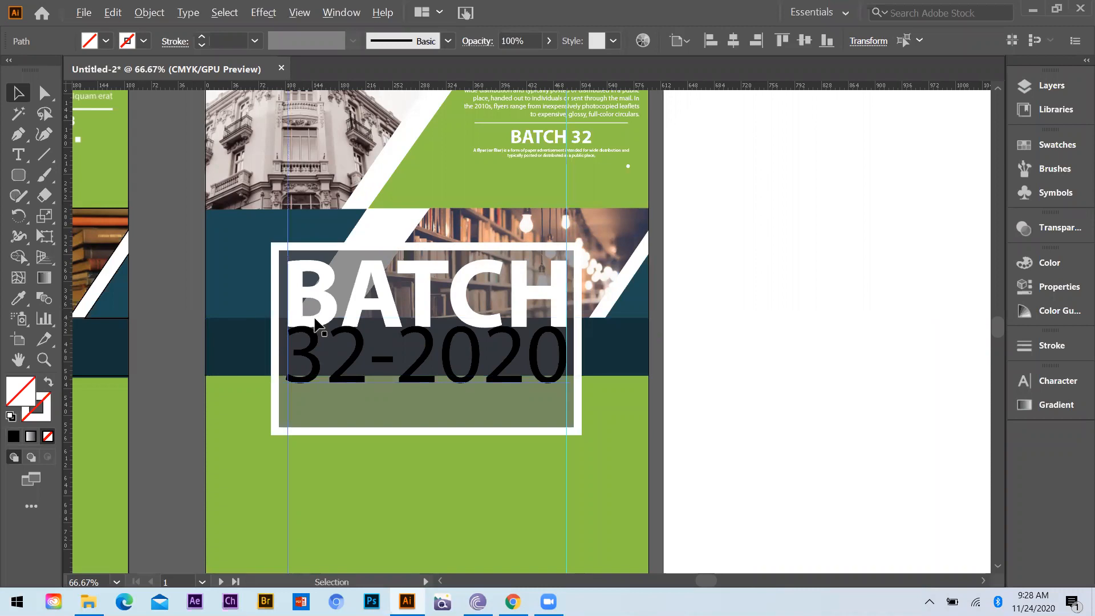
pyautogui.scroll(3, 269, 357)
pyautogui.moveTo(262, 365); pyautogui.dragTo(264, 369)
pyautogui.scroll(-3, 121, 358)
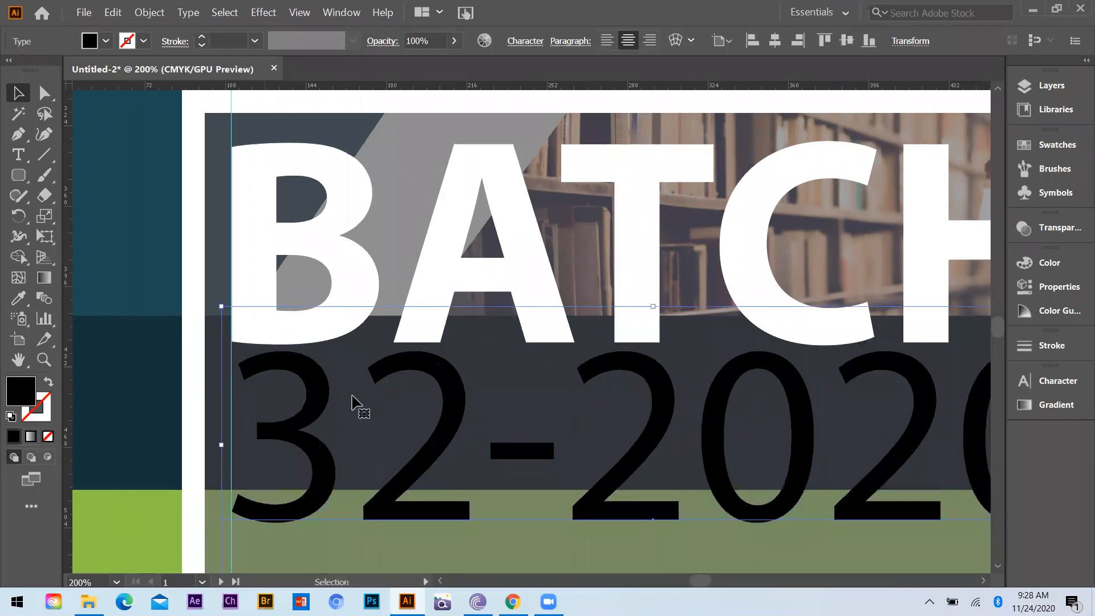
# Step: Scale "32-2020" down slightly so its last digit ends at the right vertical guide
pyautogui.scroll(3, 639, 360)
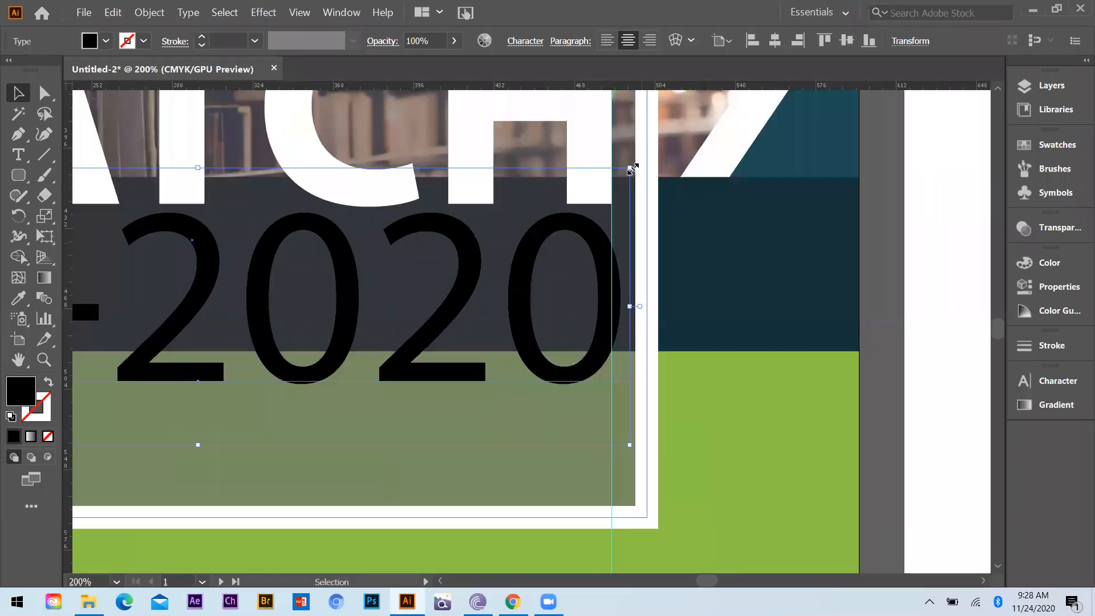
pyautogui.moveTo(628, 171); pyautogui.dragTo(643, 173)
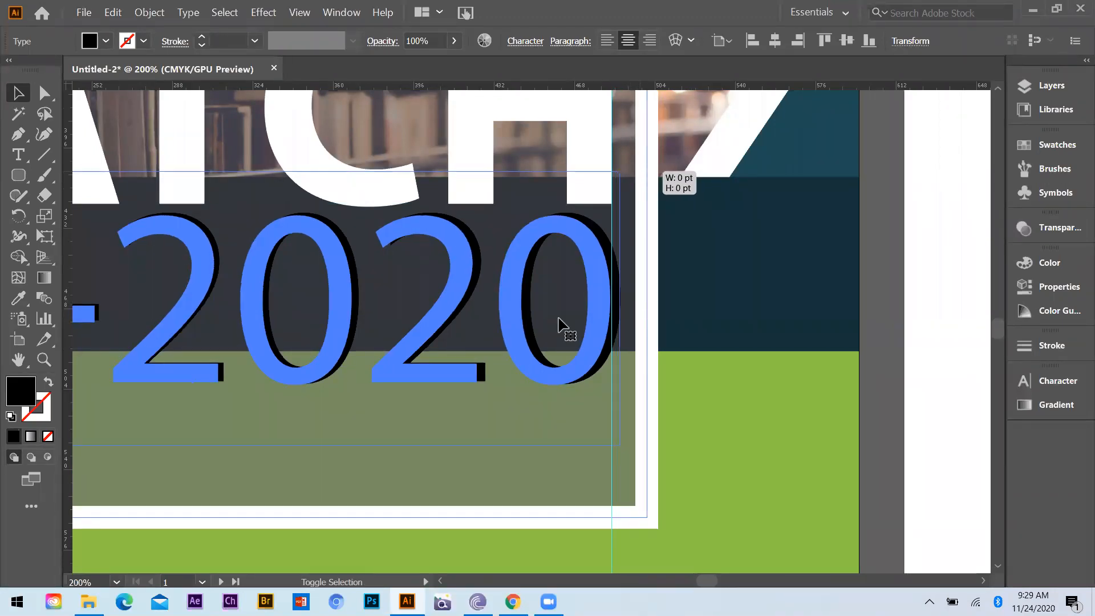
pyautogui.scroll(-1, 635, 337)
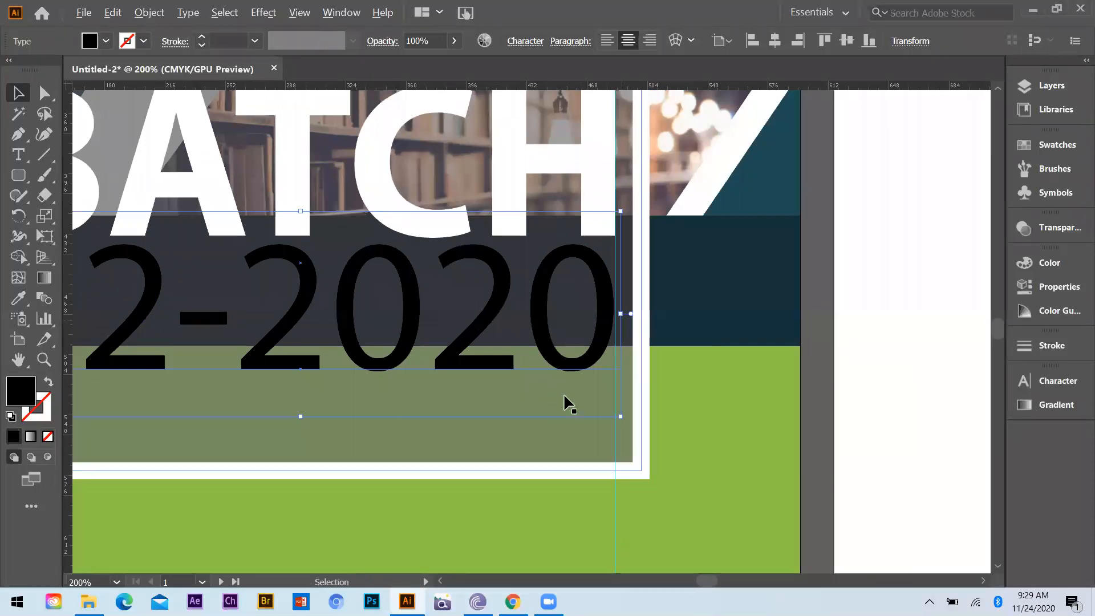
pyautogui.scroll(-2, 565, 394)
# Step: Recolour the "32-2020" text white by sampling an existing white element with the Eyedropper
pyautogui.click(423, 324)
pyautogui.scroll(1, 567, 399)
pyautogui.click(652, 317)
pyautogui.press('i')
pyautogui.click(153, 150)
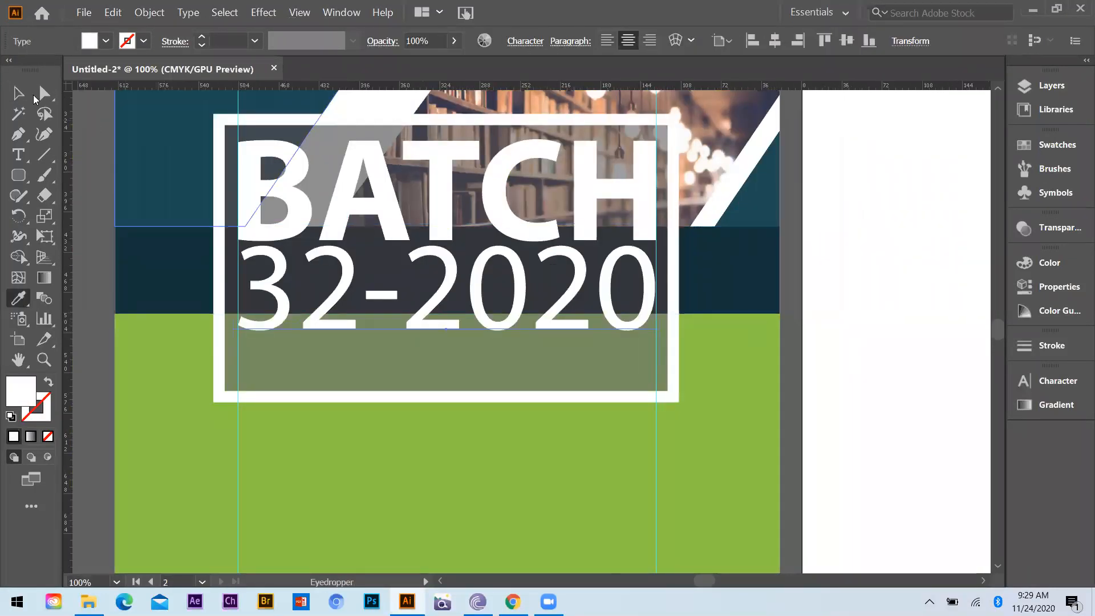
pyautogui.click(20, 95)
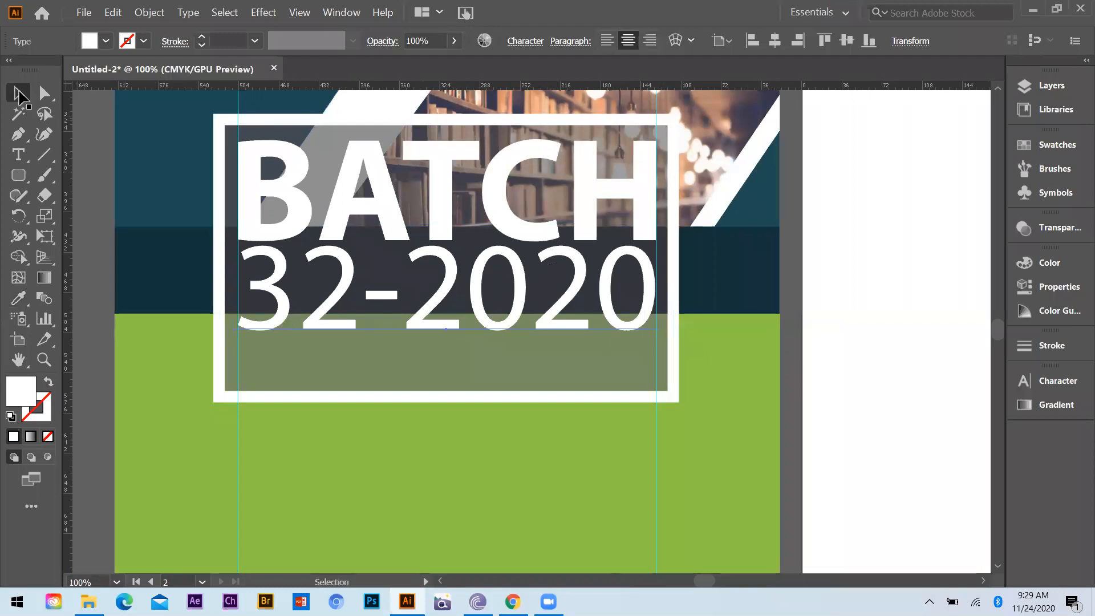
# Step: Duplicate "32-2020" straight below itself and replace the copy's text with "LEARNING"
pyautogui.click(831, 277)
pyautogui.moveTo(577, 253); pyautogui.dragTo(577, 341)
pyautogui.moveTo(530, 420); pyautogui.dragTo(645, 418)
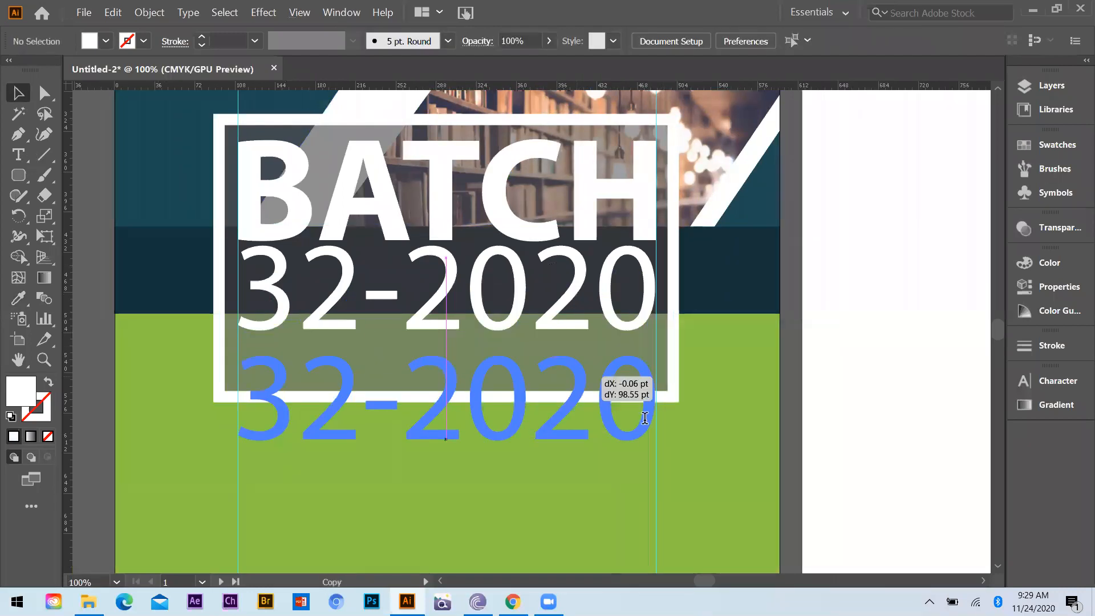
pyautogui.moveTo(251, 410); pyautogui.dragTo(251, 411)
pyautogui.tripleClick(251, 411)
pyautogui.write('L')
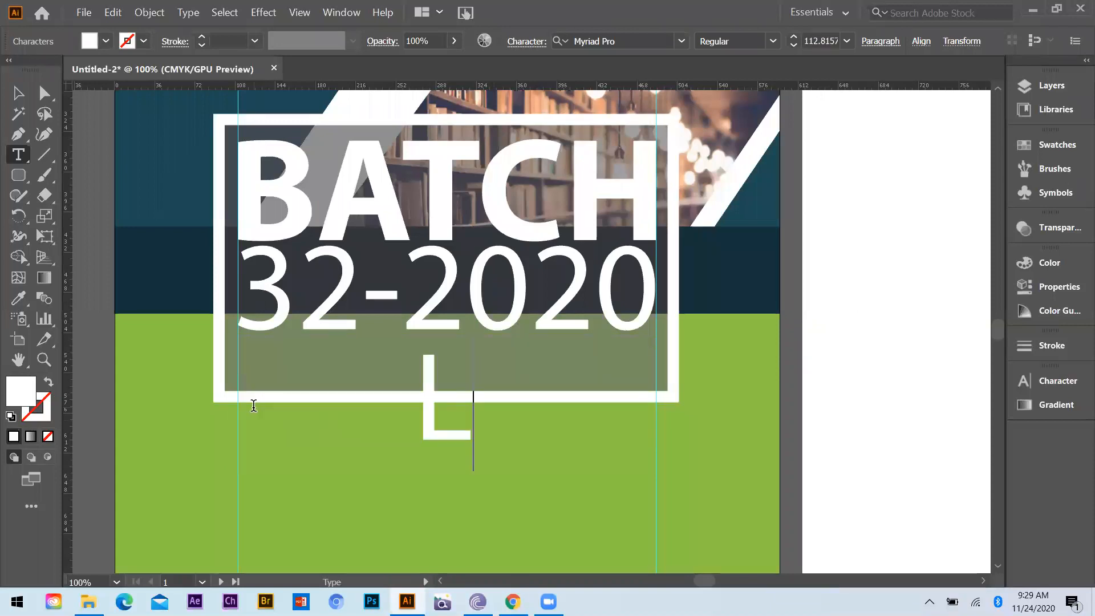
pyautogui.write('EARNING')
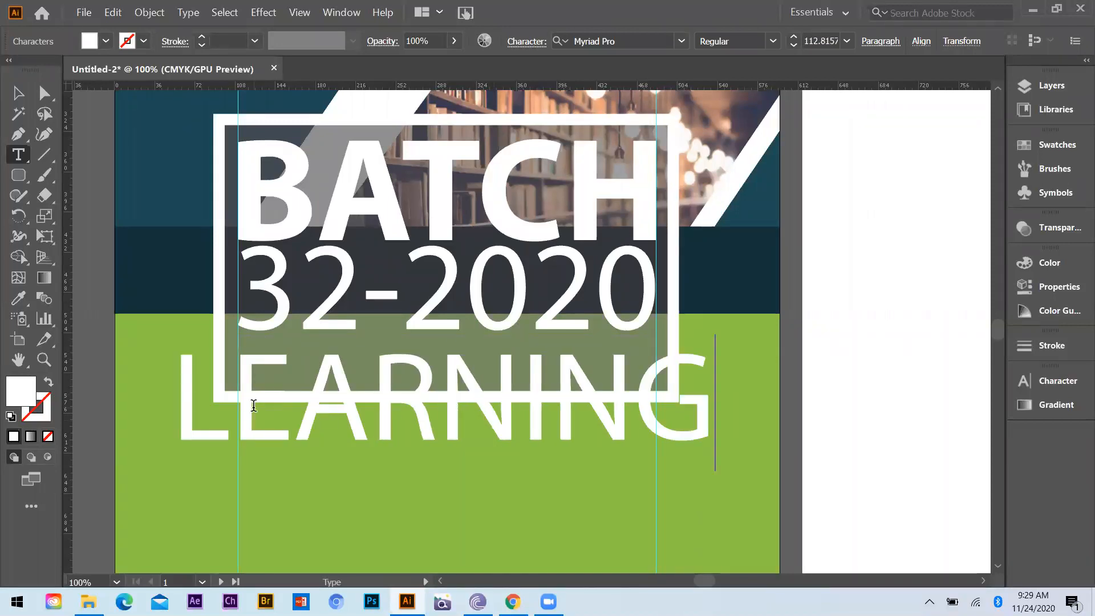
# Step: Shrink "LEARNING" to fit the title box below "32-2020" and align its first letter with the left guide
pyautogui.moveTo(174, 411); pyautogui.dragTo(714, 410)
pyautogui.click(19, 91)
pyautogui.moveTo(338, 371); pyautogui.dragTo(397, 346)
pyautogui.moveTo(734, 437); pyautogui.dragTo(539, 399)
pyautogui.moveTo(521, 348); pyautogui.dragTo(521, 356)
pyautogui.scroll(1, 473, 394)
pyautogui.moveTo(643, 417); pyautogui.dragTo(594, 399)
pyautogui.moveTo(386, 337); pyautogui.dragTo(399, 358)
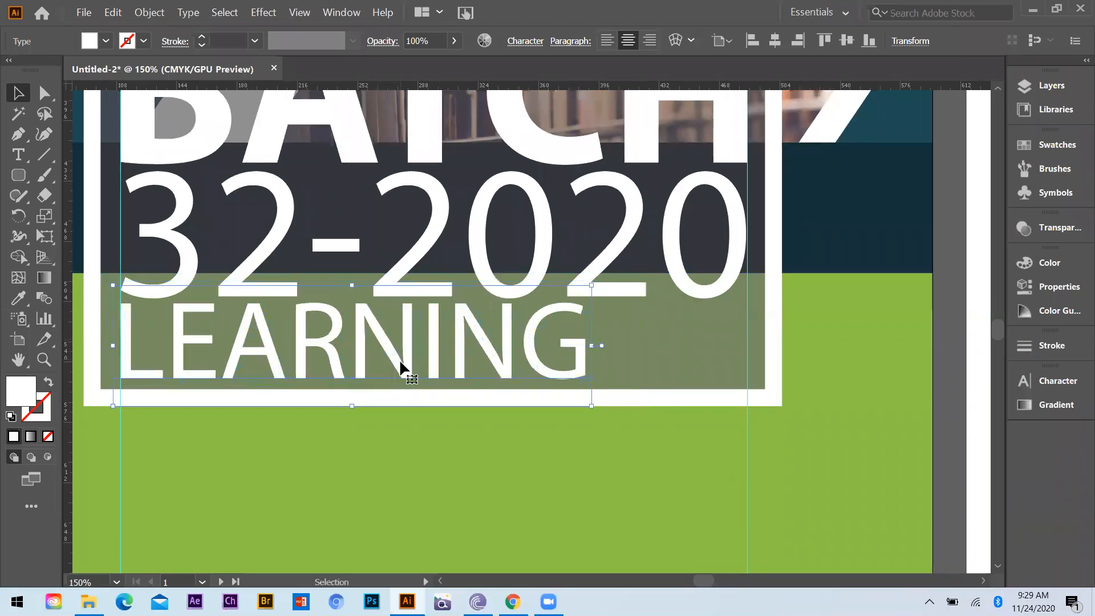
# Step: Select all letters of "LEARNING" and set their tracking to 59
pyautogui.click(17, 155)
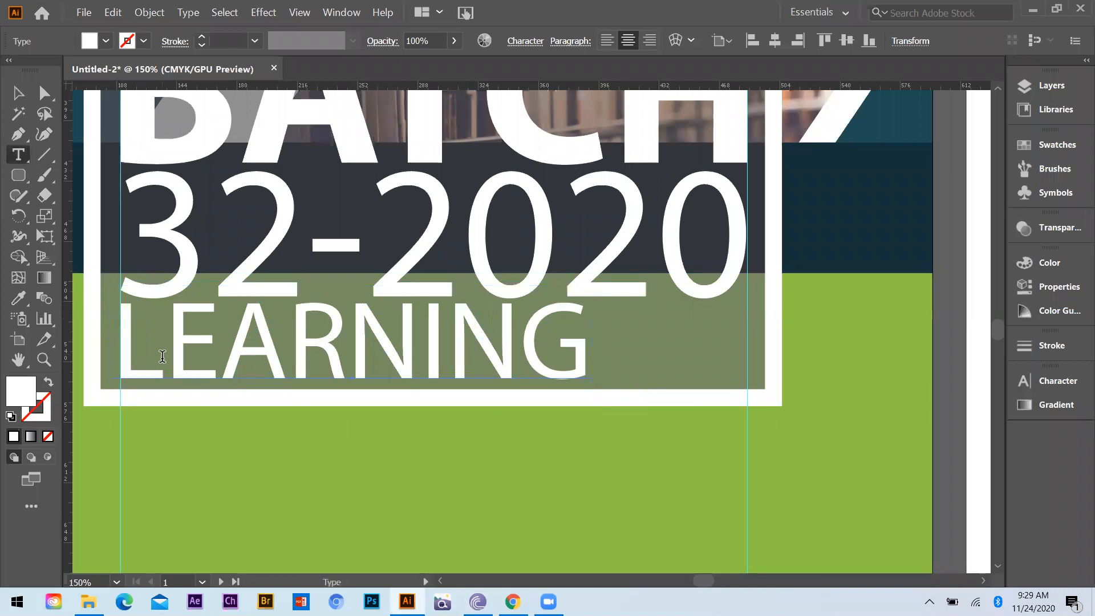
pyautogui.moveTo(579, 366); pyautogui.dragTo(130, 368)
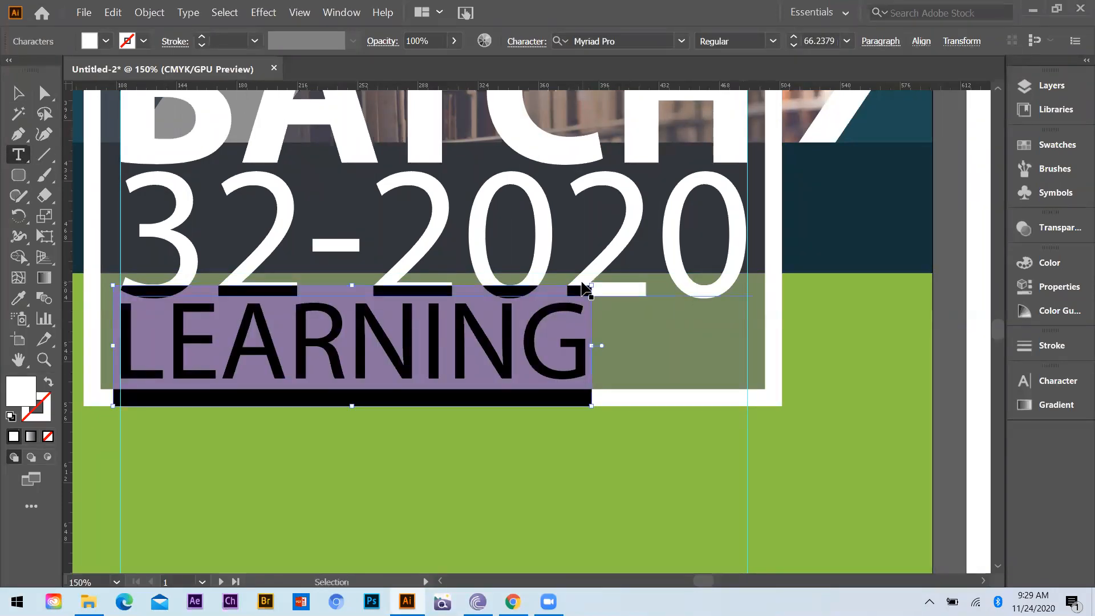
pyautogui.hotkey('ctrl', 't')
pyautogui.moveTo(908, 373); pyautogui.dragTo(781, 256)
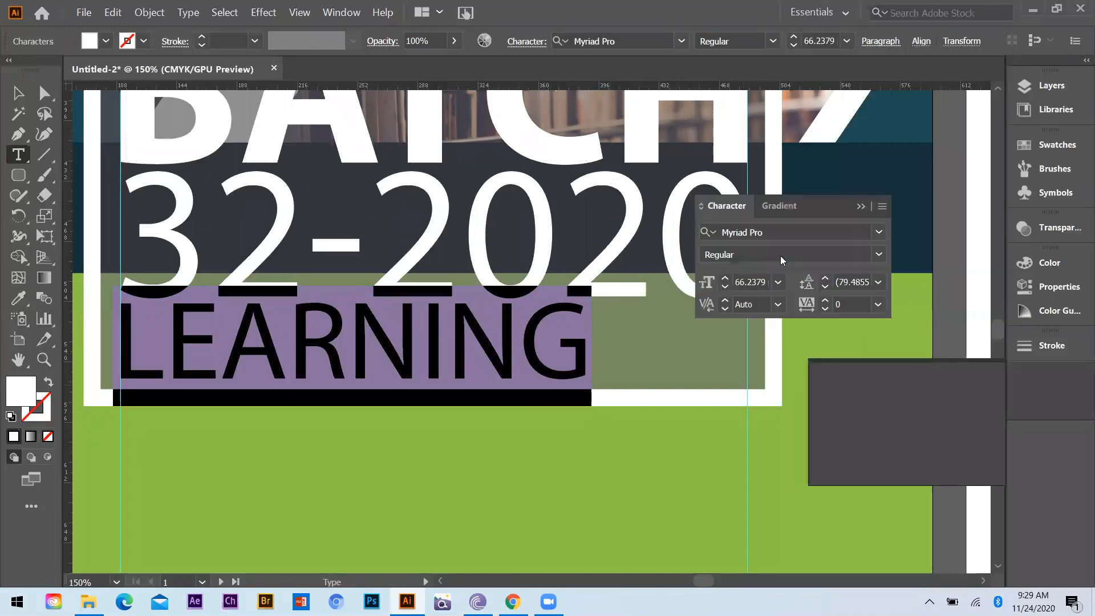
pyautogui.click(842, 304)
pyautogui.scroll(13, 844, 305)
pyautogui.scroll(2, 846, 297)
pyautogui.scroll(20, 850, 307)
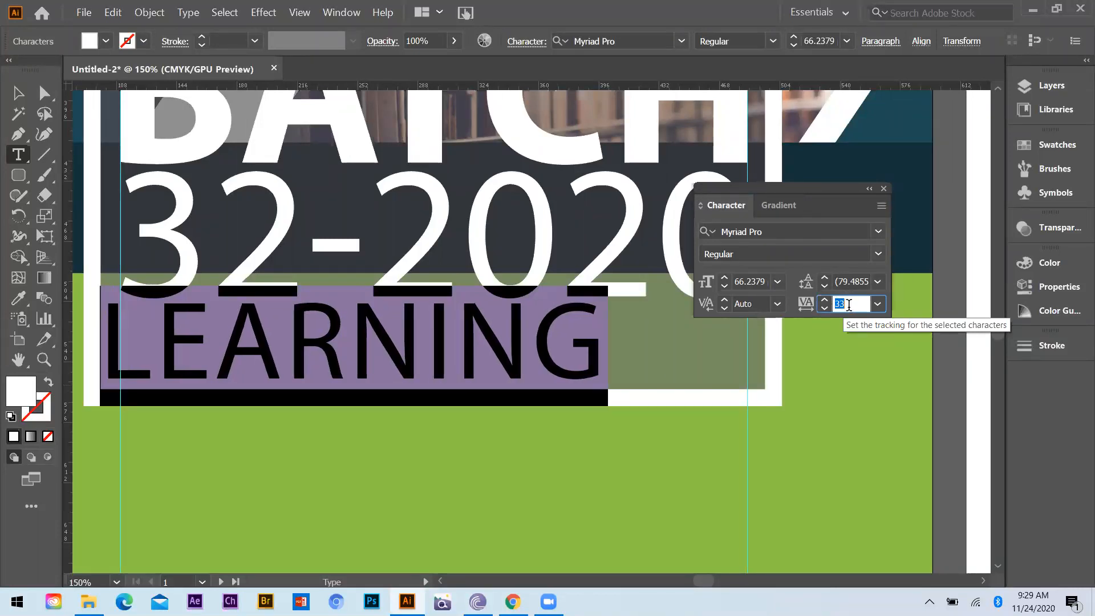
pyautogui.scroll(7, 849, 305)
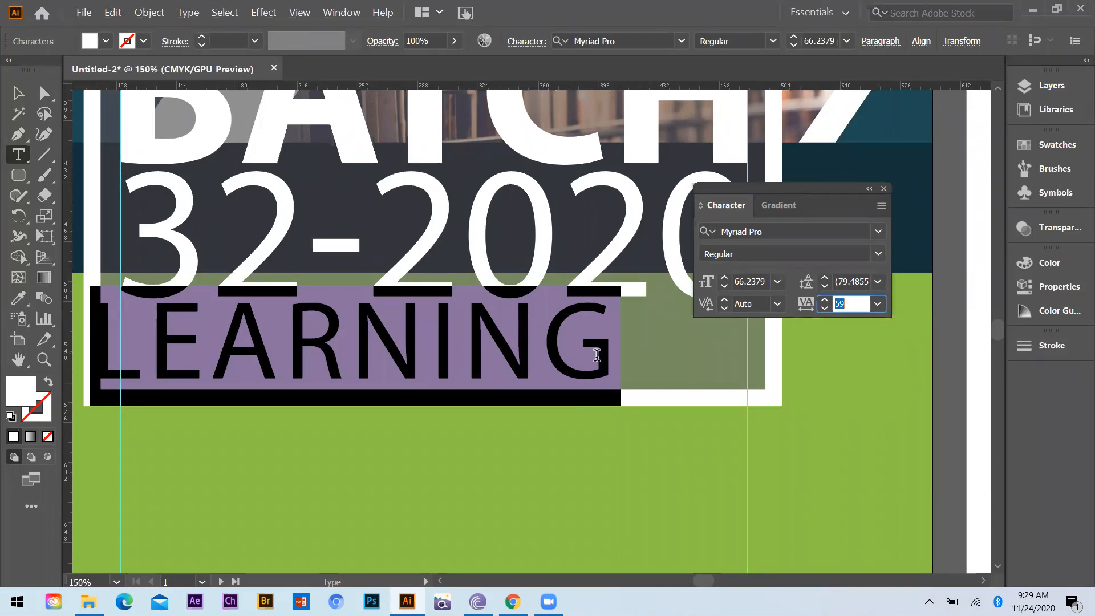
# Step: Widen the letter spacing of "LEARNING" further to a tracking of 219
pyautogui.press('Escape')
pyautogui.hotkey('alt', 'Right')
pyautogui.hotkey('alt', 'Right')
pyautogui.hotkey('alt', 'Right')
pyautogui.hotkey('alt', 'Right')
pyautogui.hotkey('alt', 'Right')
pyautogui.hotkey('alt', 'Right')
pyautogui.hotkey('alt', 'Right')
pyautogui.hotkey('alt', 'Right')
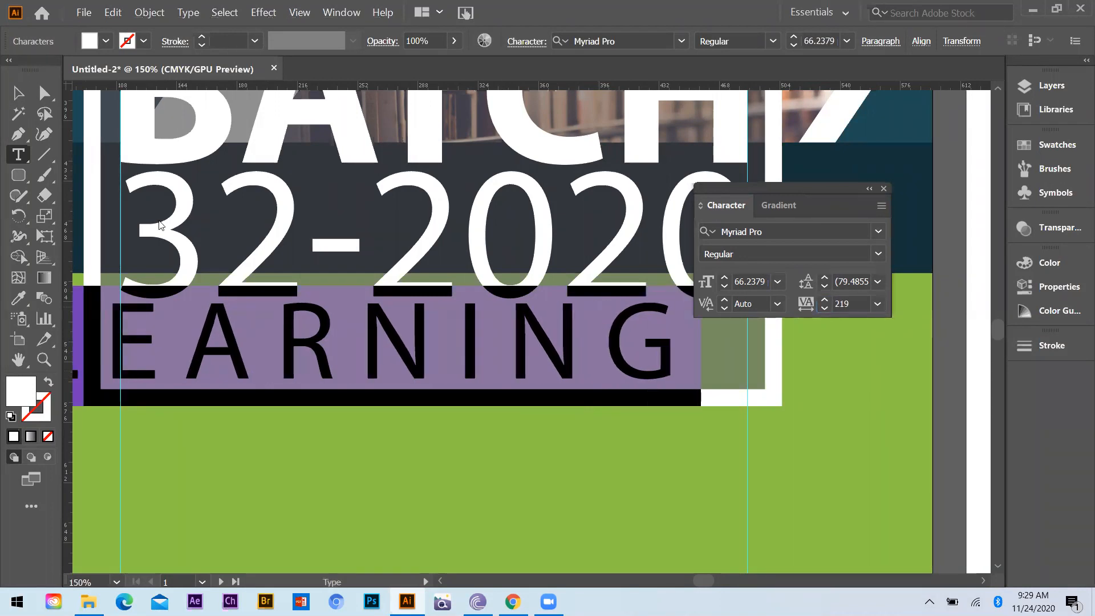
# Step: Realign "LEARNING" to the left guide and scale it down slightly so it ends at the right guide
pyautogui.press('Escape')
pyautogui.moveTo(311, 343); pyautogui.dragTo(401, 341)
pyautogui.moveTo(829, 190); pyautogui.dragTo(886, 137)
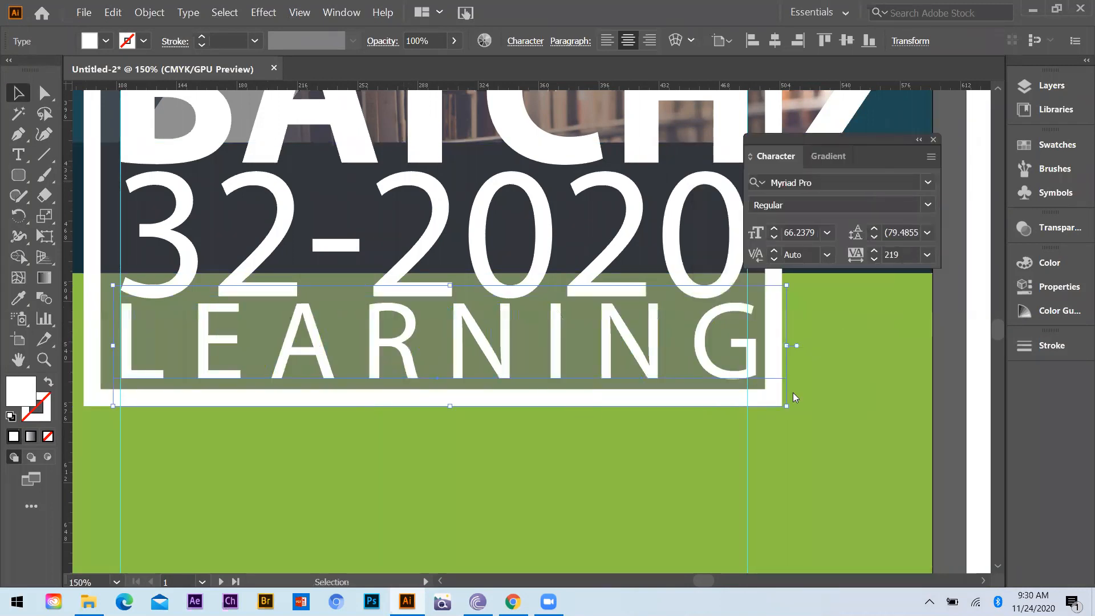
pyautogui.moveTo(787, 406); pyautogui.dragTo(789, 406)
pyautogui.click(534, 349)
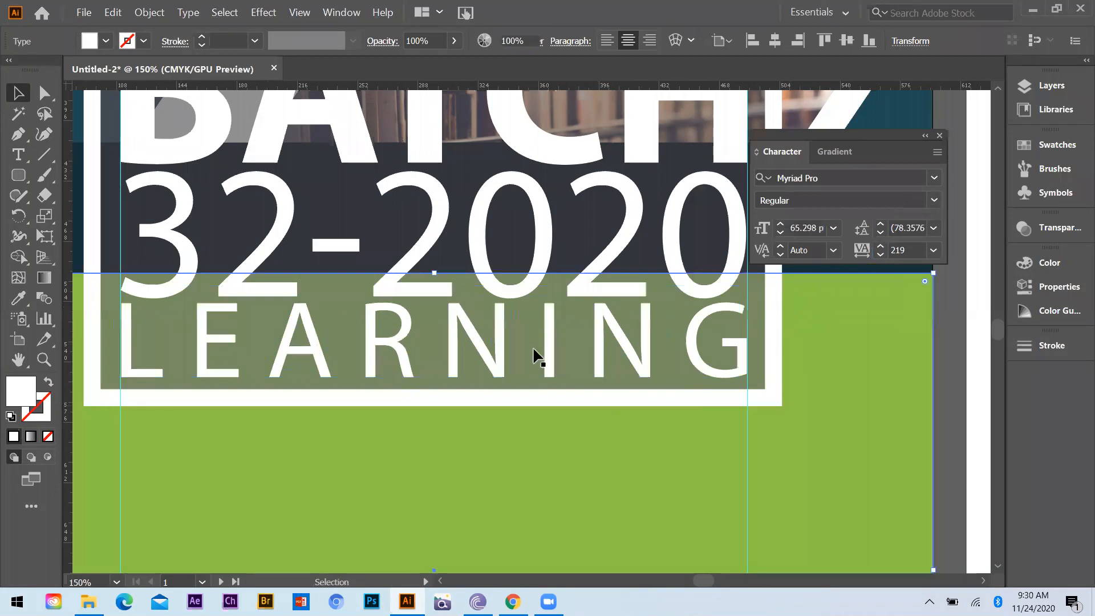
# Step: Nudge "LEARNING" down slightly to open a gap below "32-2020", and deselect it
pyautogui.click(506, 395)
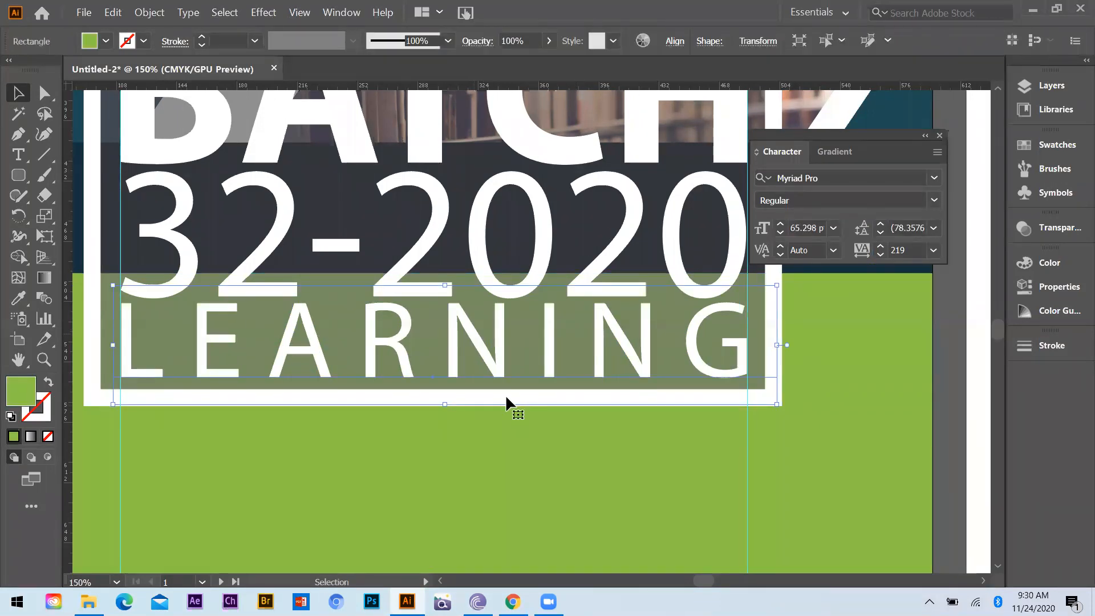
pyautogui.press('Down')
pyautogui.press('Down')
pyautogui.click(383, 384)
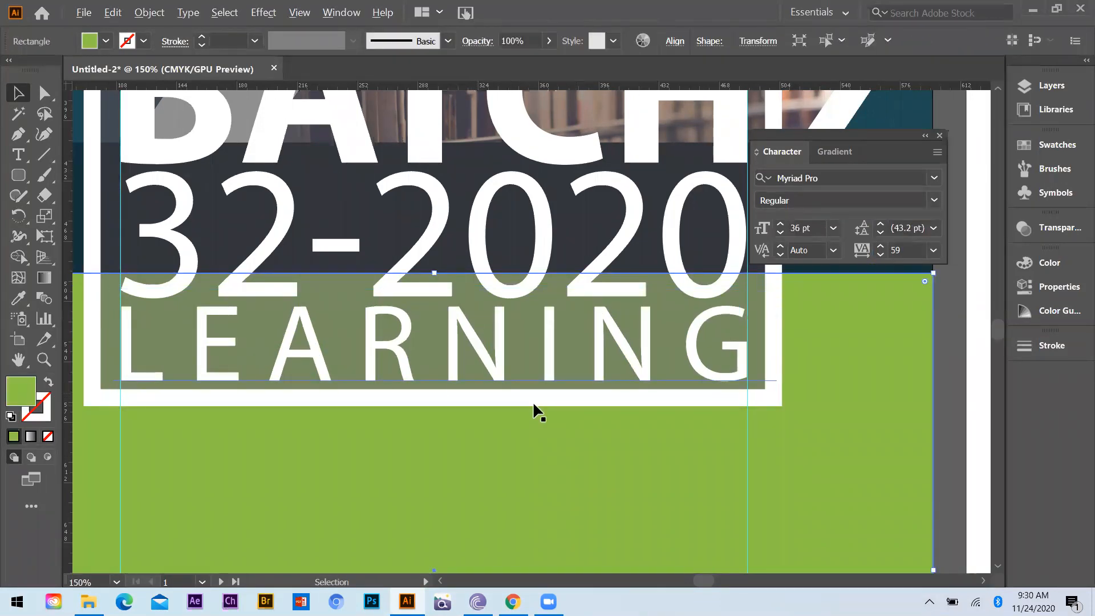
pyautogui.scroll(-1, 533, 403)
pyautogui.click(719, 302)
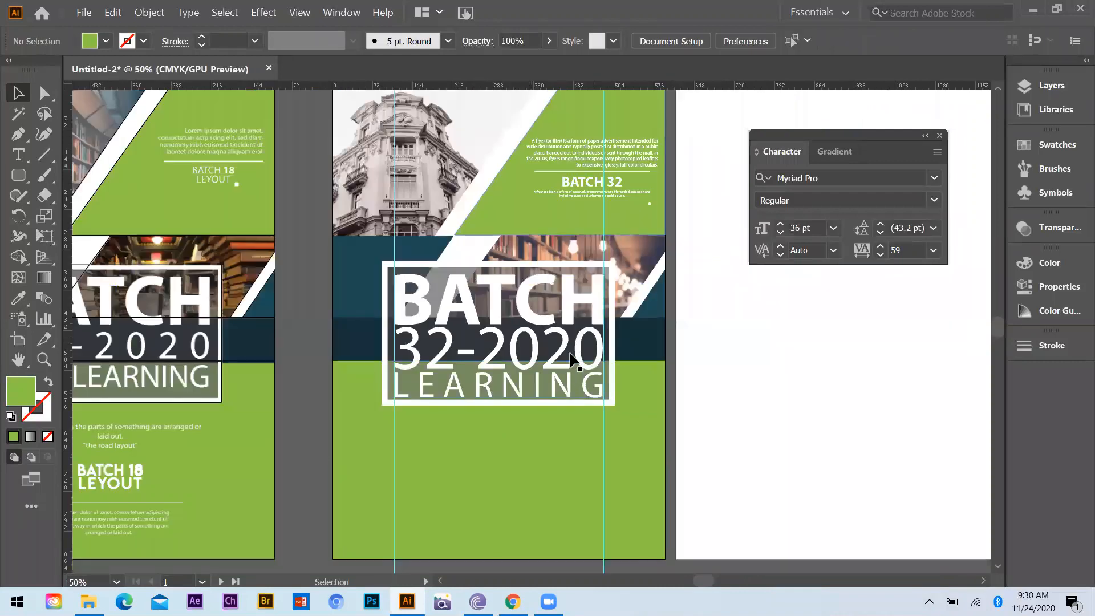
pyautogui.scroll(-1, 567, 346)
pyautogui.scroll(1, 346, 203)
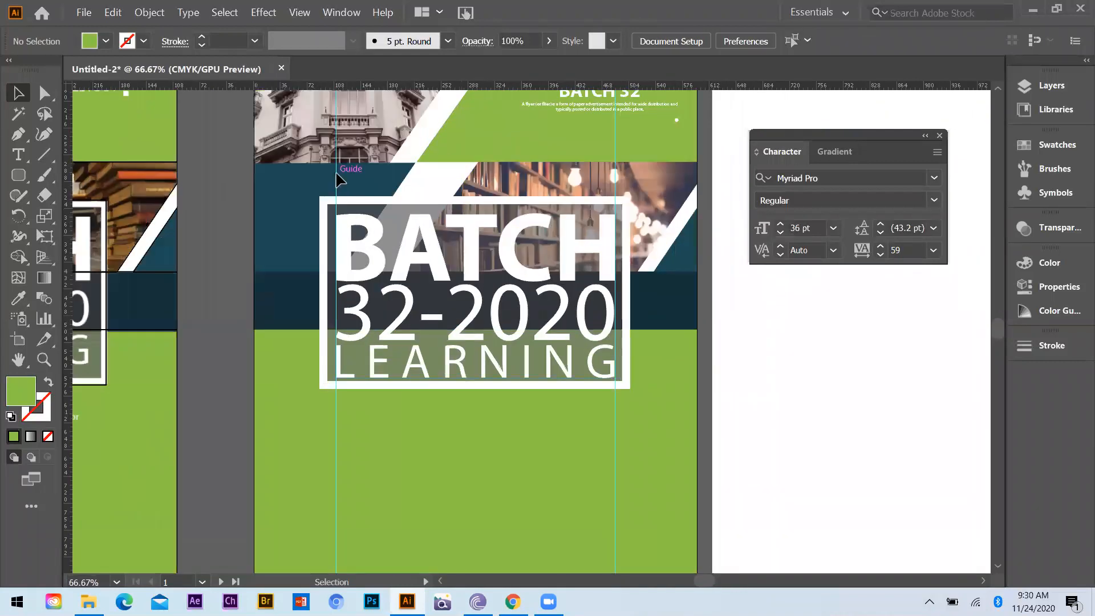
# Step: Remove the two vertical guides that run along the edges of the BATCH 32-2020 LEARNING title
pyautogui.moveTo(336, 171); pyautogui.dragTo(227, 194)
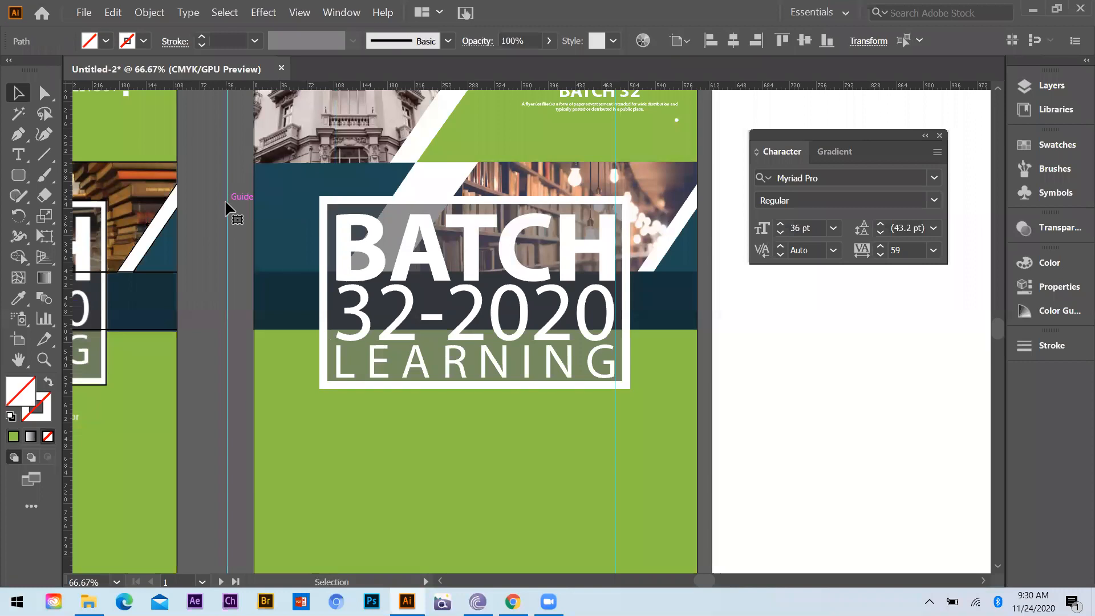
pyautogui.press('Delete')
pyautogui.moveTo(614, 172); pyautogui.dragTo(65, 228)
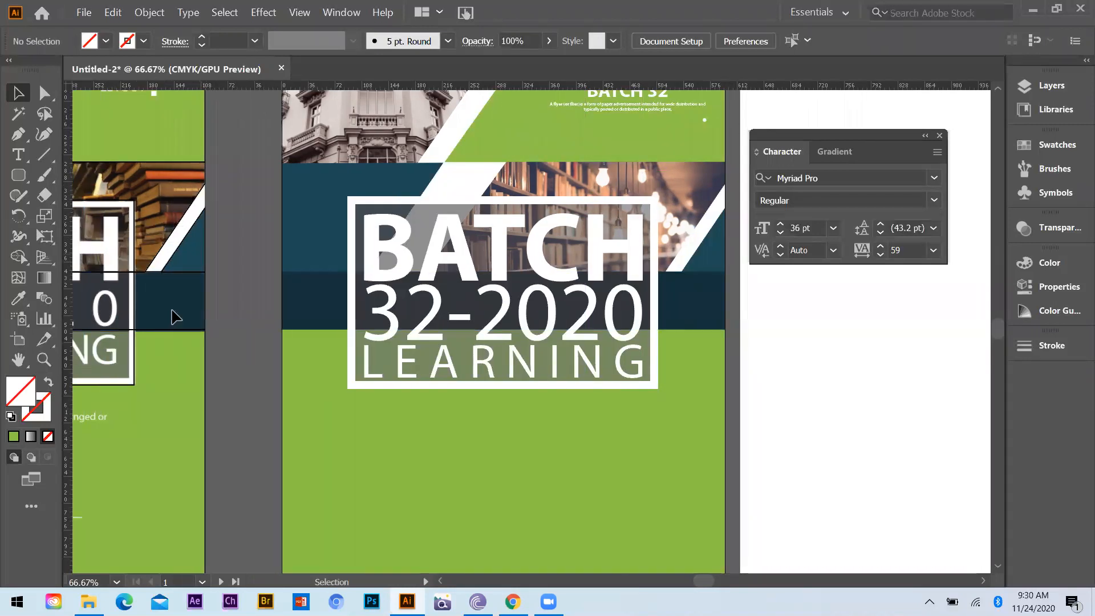
# Step: Copy the flyer description paragraph below the title frame and widen its text box on both sides
pyautogui.scroll(-1, 432, 361)
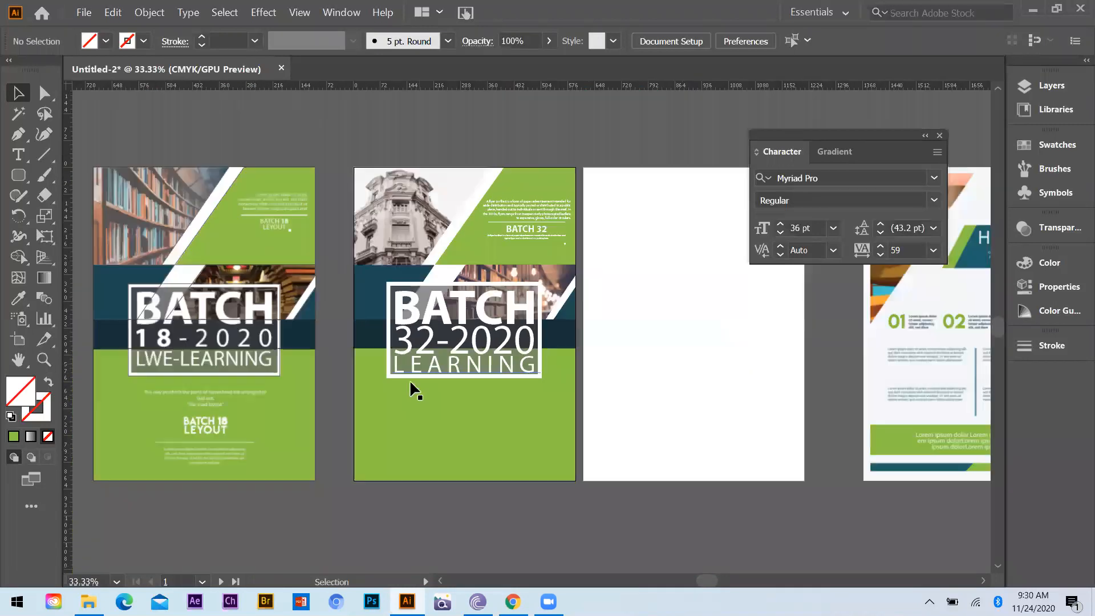
pyautogui.scroll(2, 506, 339)
pyautogui.scroll(-1, 611, 200)
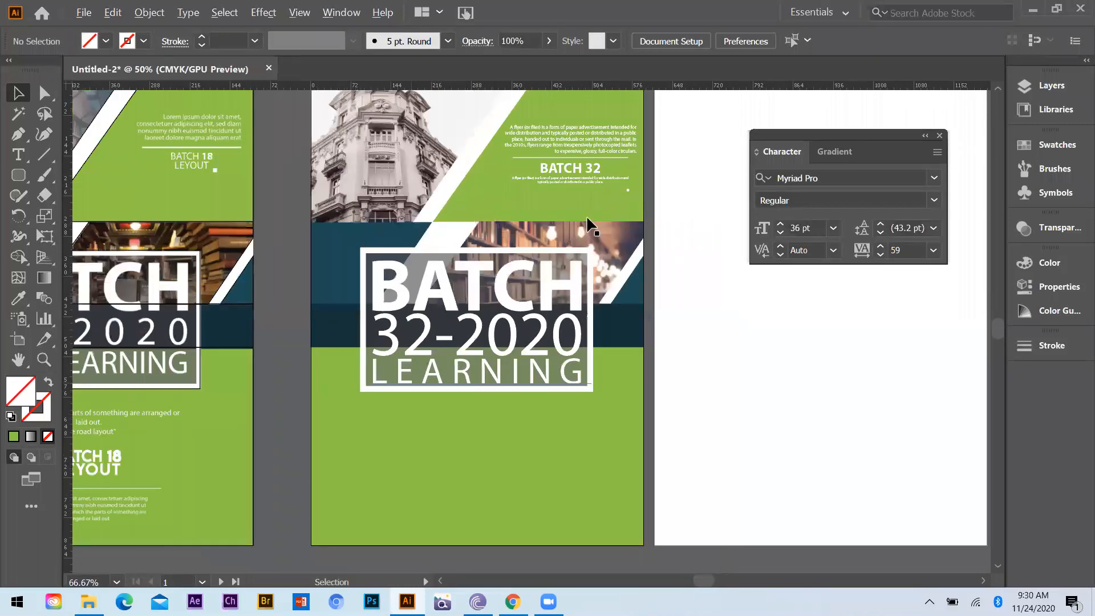
pyautogui.moveTo(568, 139); pyautogui.dragTo(473, 415)
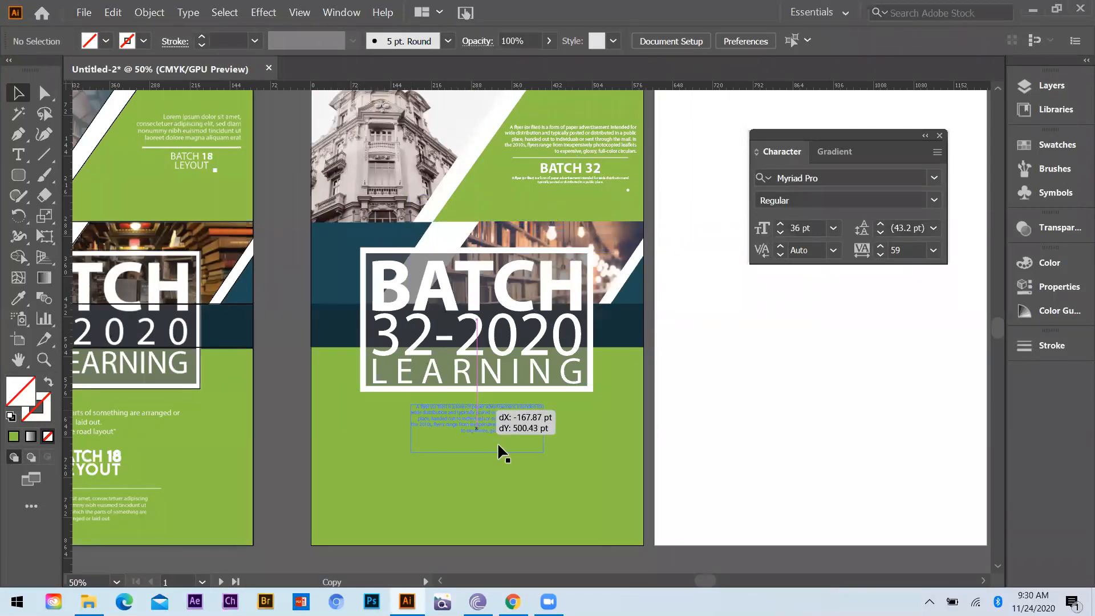
pyautogui.scroll(1, 588, 425)
pyautogui.moveTo(597, 425); pyautogui.dragTo(615, 426)
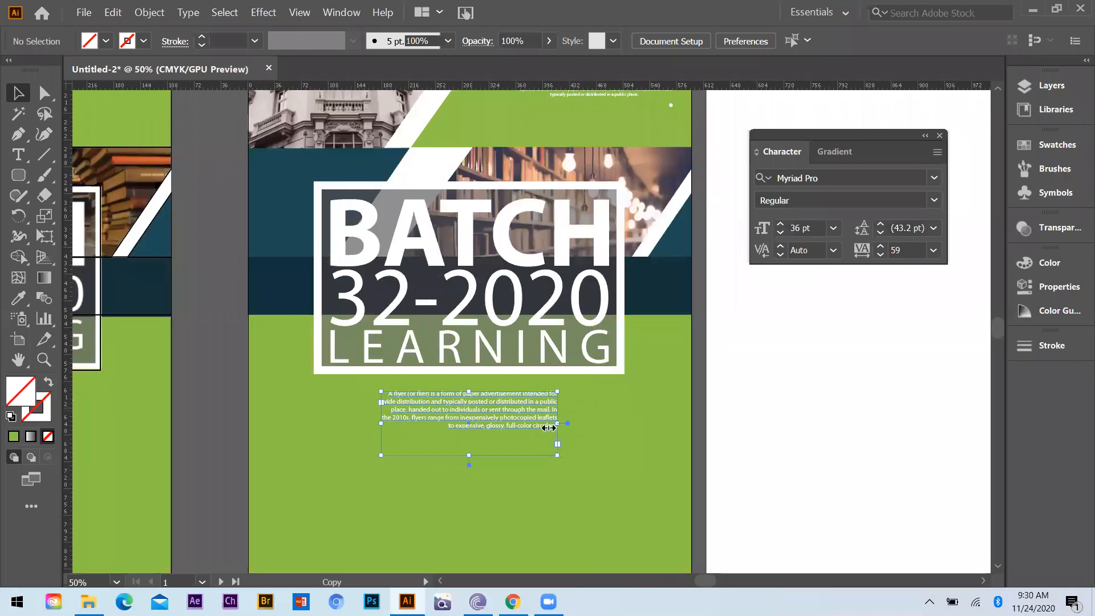
pyautogui.moveTo(382, 424); pyautogui.dragTo(344, 422)
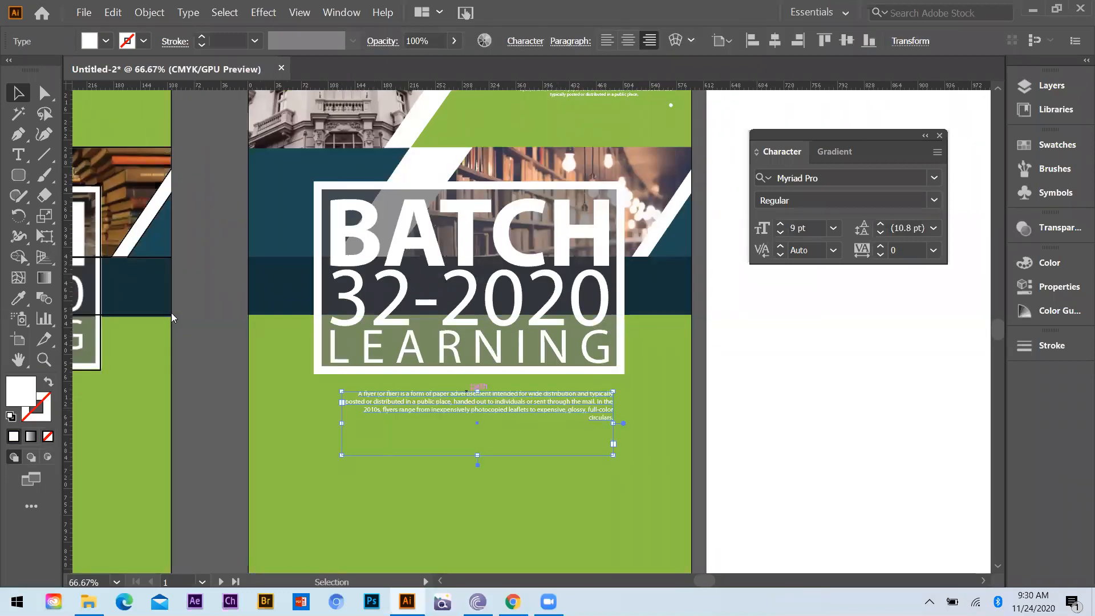
# Step: Set the copied paragraph's font size to 12 pt and centre its text
pyautogui.doubleClick(368, 437)
pyautogui.hotkey('ctrl', 'a')
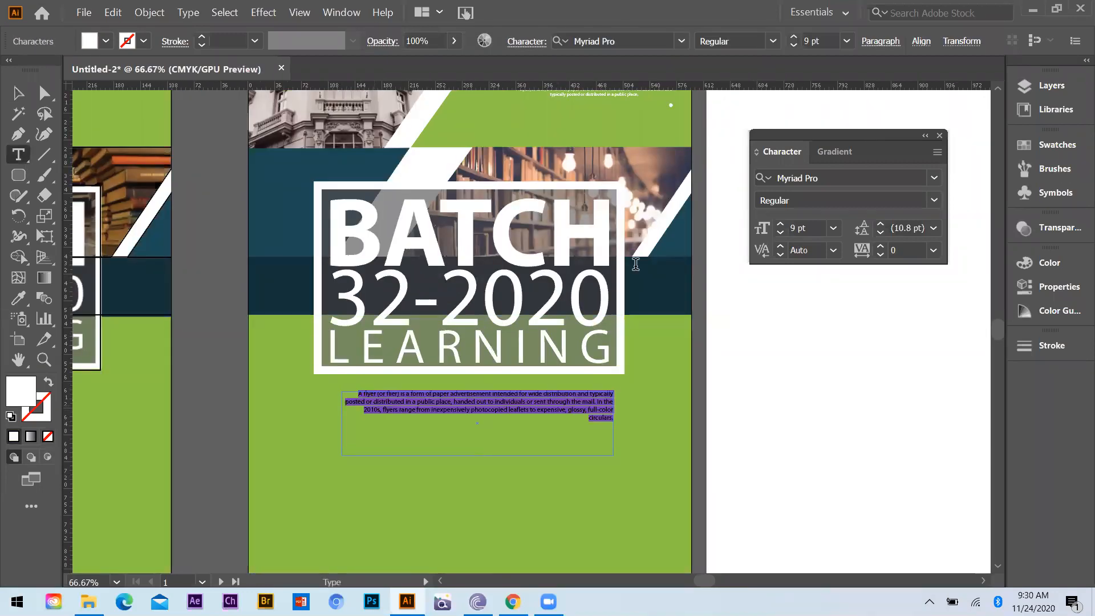
pyautogui.click(847, 42)
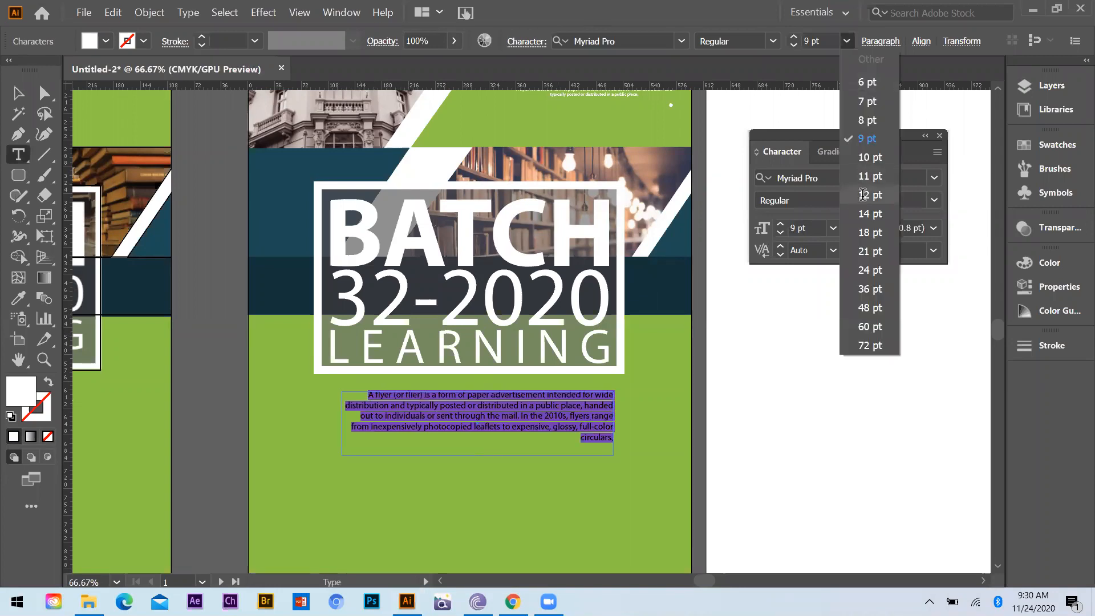
pyautogui.click(867, 195)
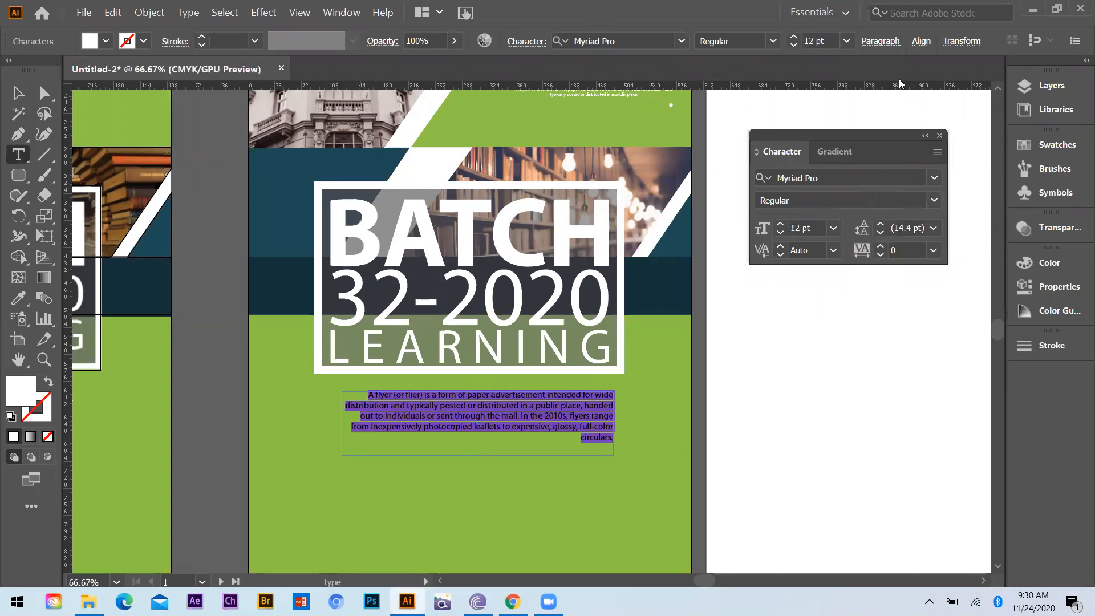
pyautogui.click(881, 41)
pyautogui.click(750, 70)
# Step: Insert a line break before "glossy" in the paragraph below the title frame
pyautogui.click(550, 427)
pyautogui.click(554, 422)
pyautogui.press('Return')
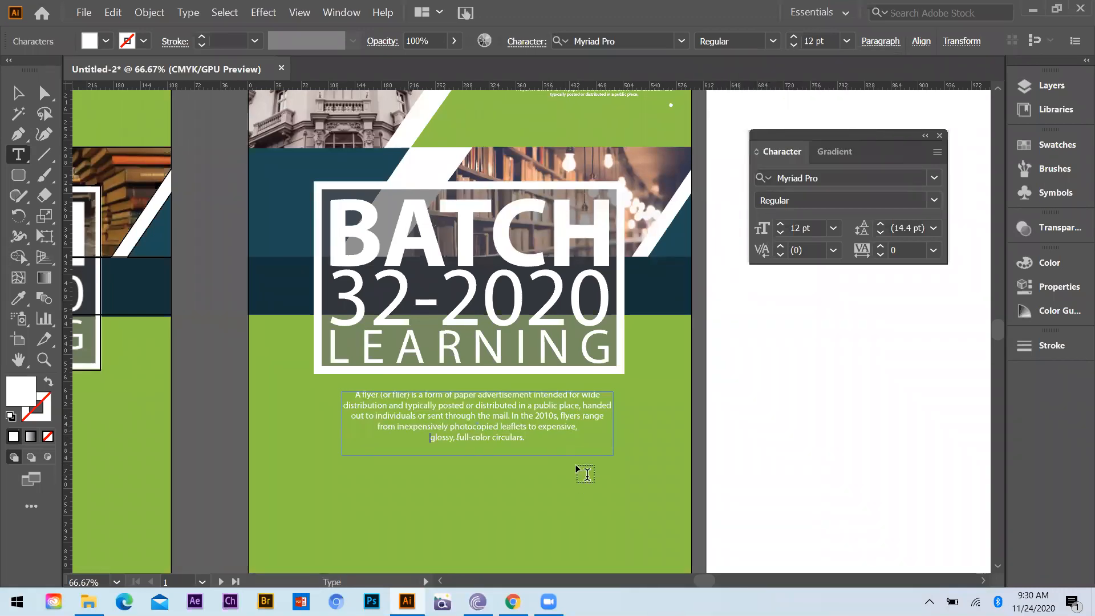
pyautogui.click(17, 97)
pyautogui.click(780, 399)
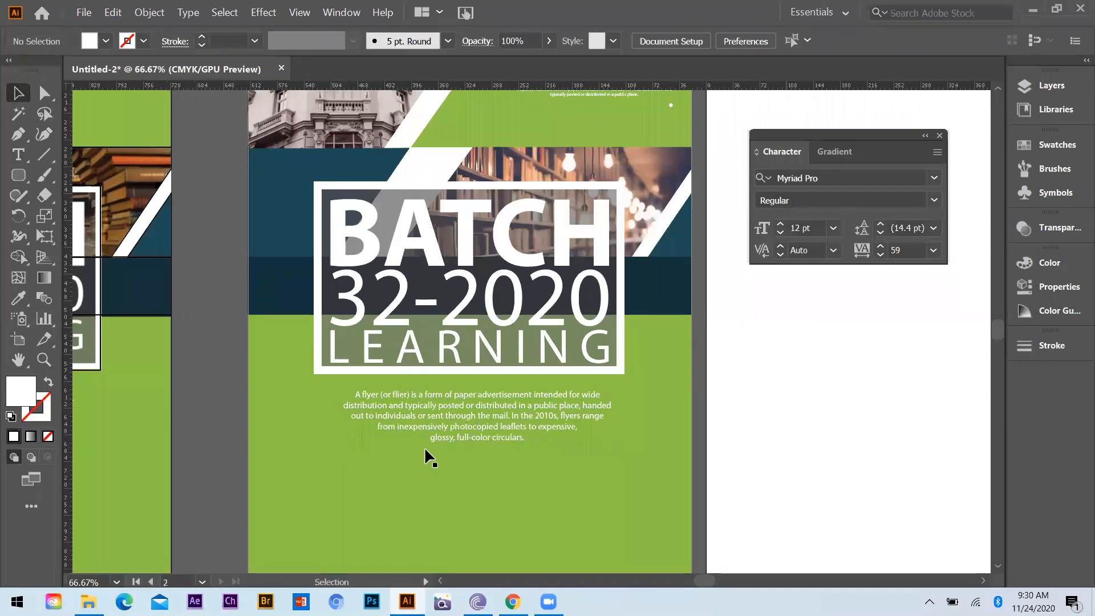
# Step: Centre the paragraph's text box horizontally on the artboard beneath the title frame
pyautogui.scroll(-2, 460, 393)
pyautogui.click(463, 394)
pyautogui.click(777, 41)
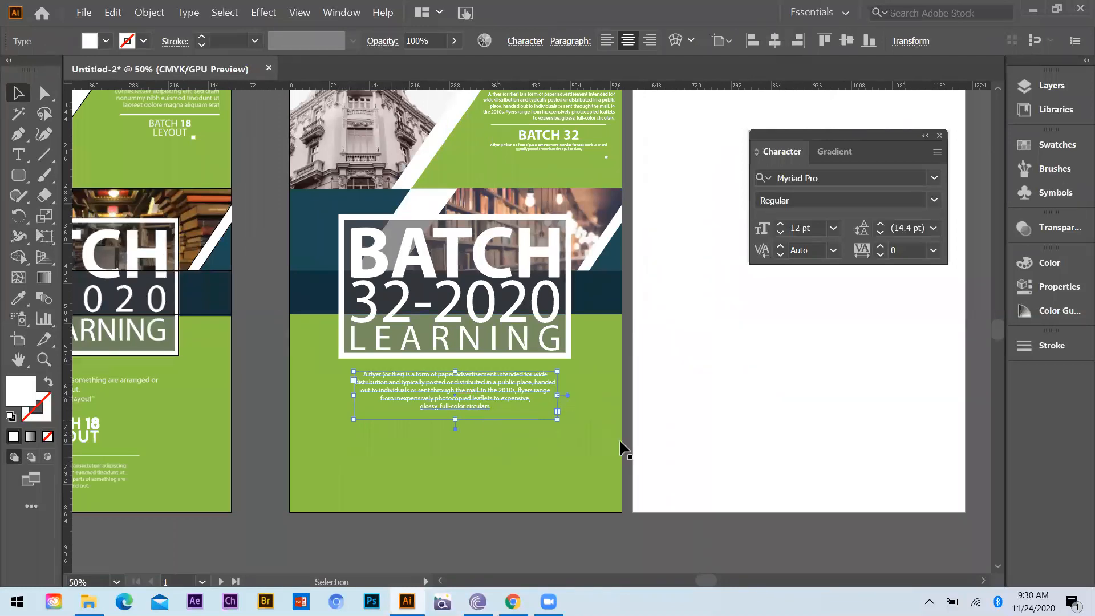
pyautogui.click(513, 412)
# Step: Copy the small BATCH 32 heading from the upper green area to just below the paragraph
pyautogui.scroll(2, 553, 166)
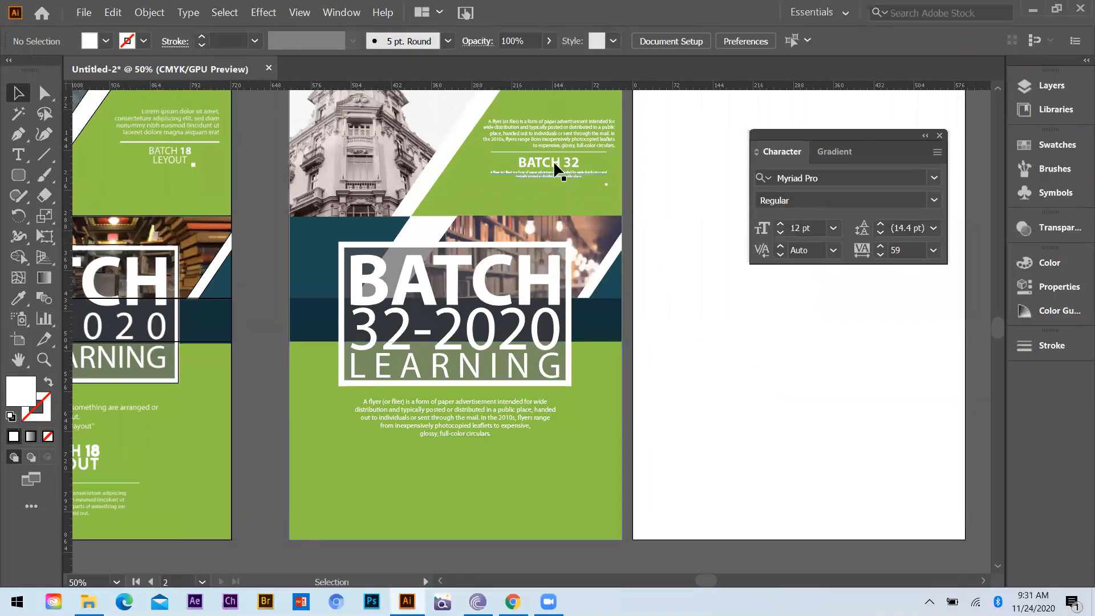
pyautogui.moveTo(533, 390); pyautogui.dragTo(507, 482)
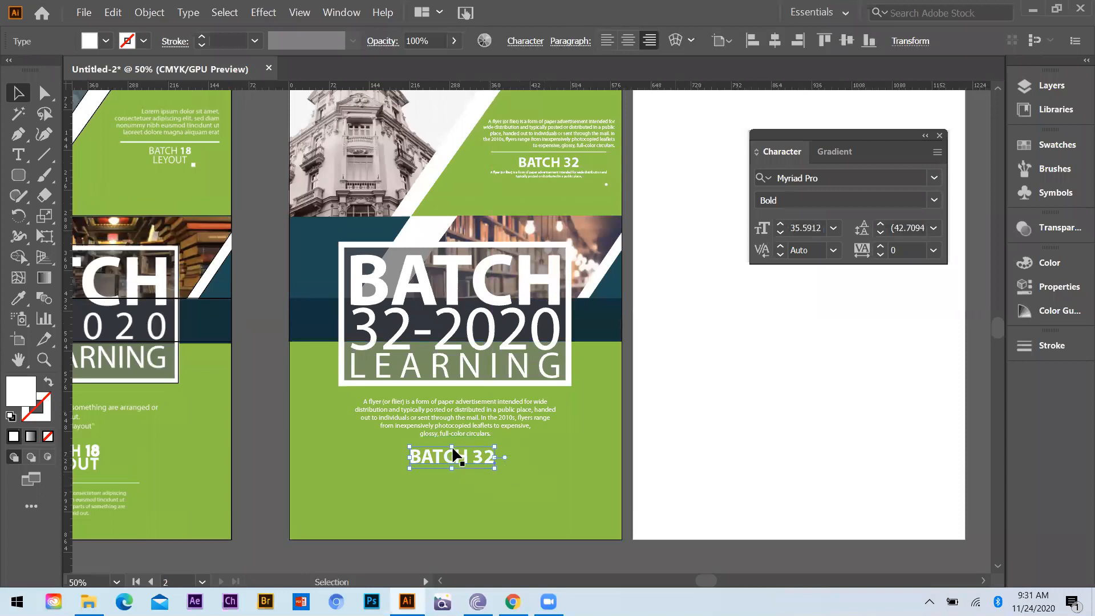
pyautogui.hotkey('ctrl', 'shift', 'a')
# Step: Duplicate the lower BATCH 32 heading directly beneath itself and change the copy's text to LAYOUT
pyautogui.scroll(-1, 456, 408)
pyautogui.scroll(1, 457, 433)
pyautogui.moveTo(457, 408); pyautogui.dragTo(456, 433)
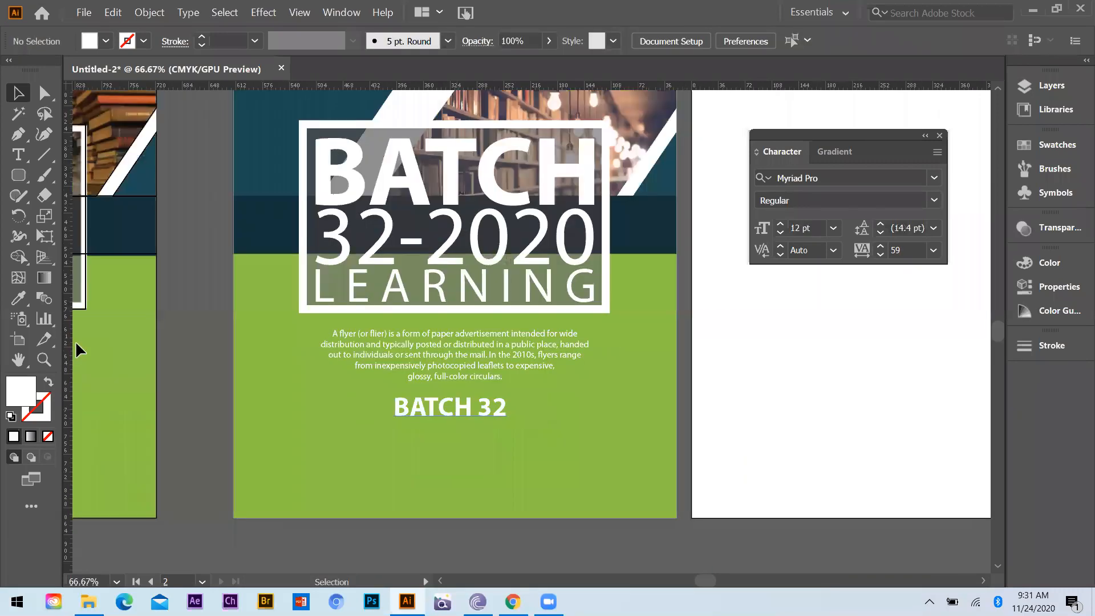
pyautogui.click(18, 156)
pyautogui.click(500, 435)
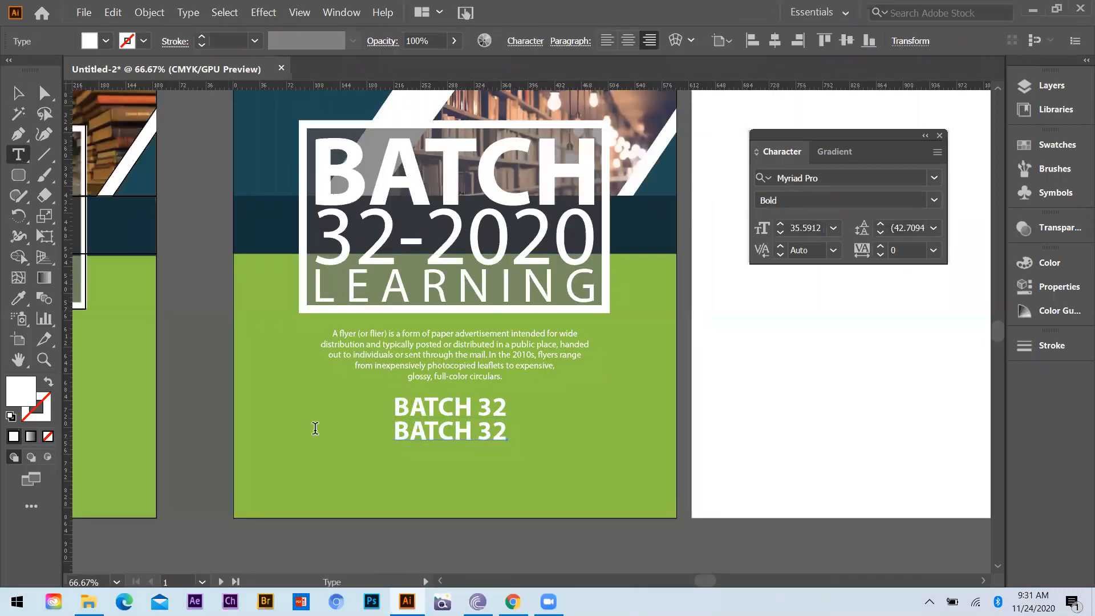
pyautogui.hotkey('ctrl', 'a')
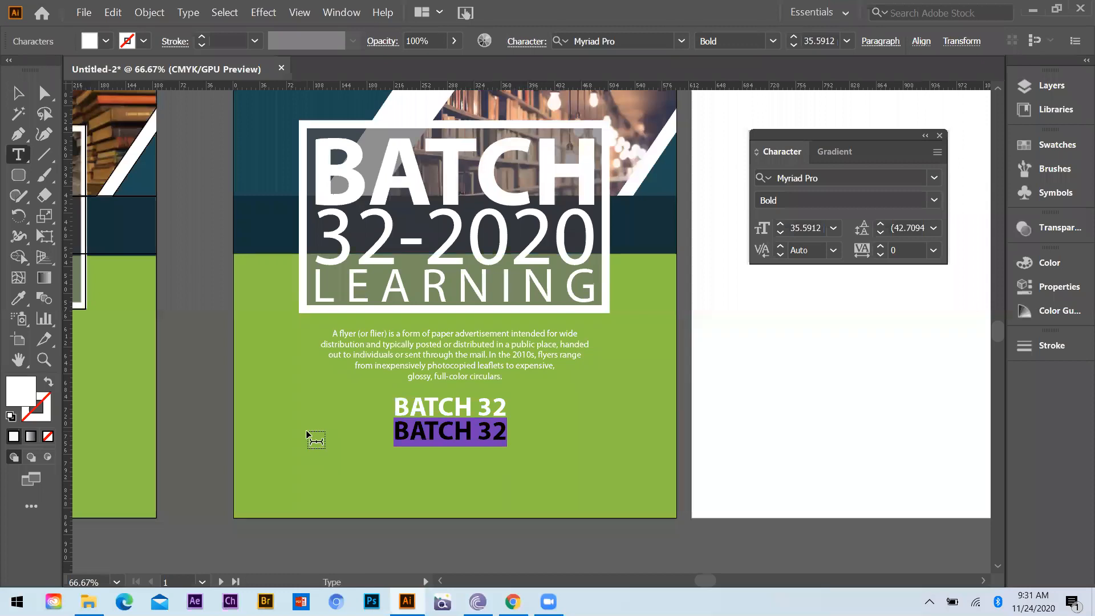
pyautogui.write('LAYOUT')
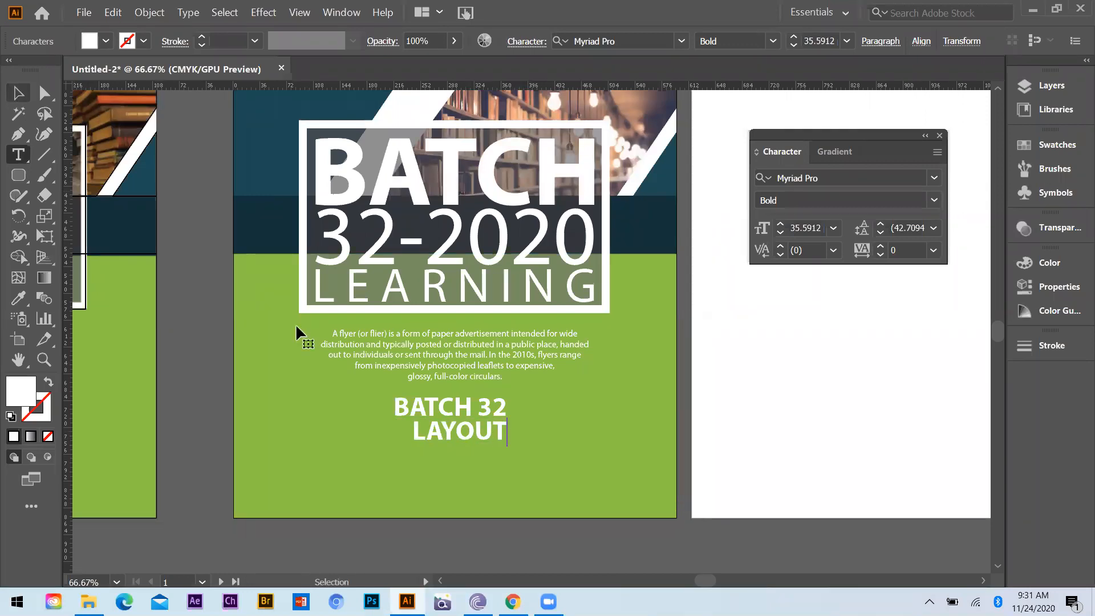
# Step: Move the LAYOUT text so its left edge lines up with the BATCH 32 heading above it
pyautogui.press('Escape')
pyautogui.hotkey('ctrl', '=')
pyautogui.hotkey('ctrl', '=')
pyautogui.moveTo(436, 419); pyautogui.dragTo(397, 419)
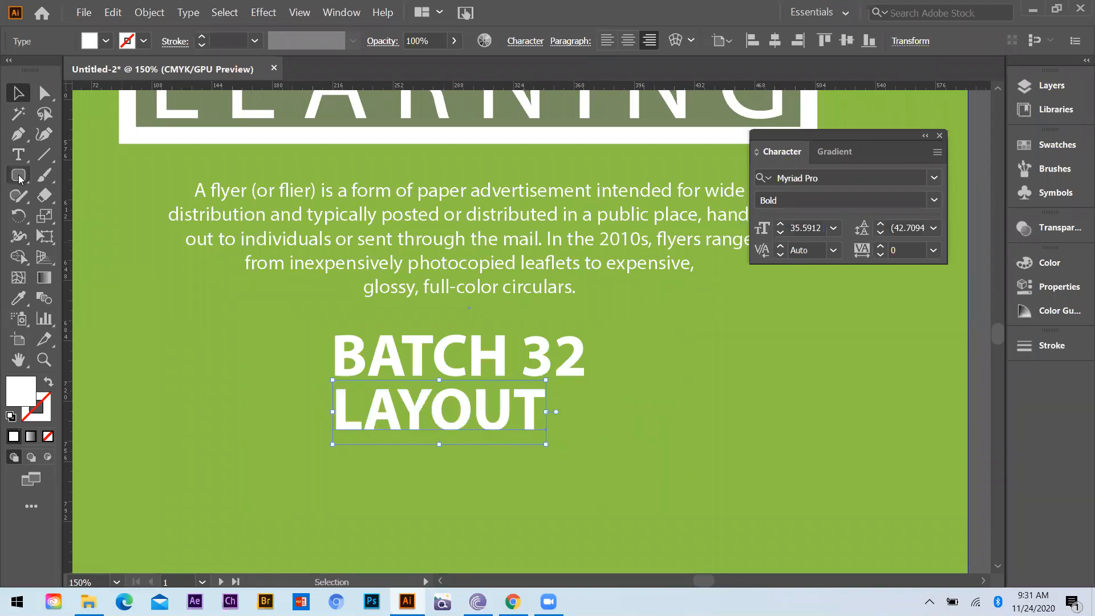
# Step: Draw a narrow vertical rectangle, about 6 by 29 pt, after LAYOUT, ending near the right edge of BATCH 32
pyautogui.moveTo(18, 176); pyautogui.dragTo(75, 177)
pyautogui.moveTo(573, 382); pyautogui.dragTo(581, 429)
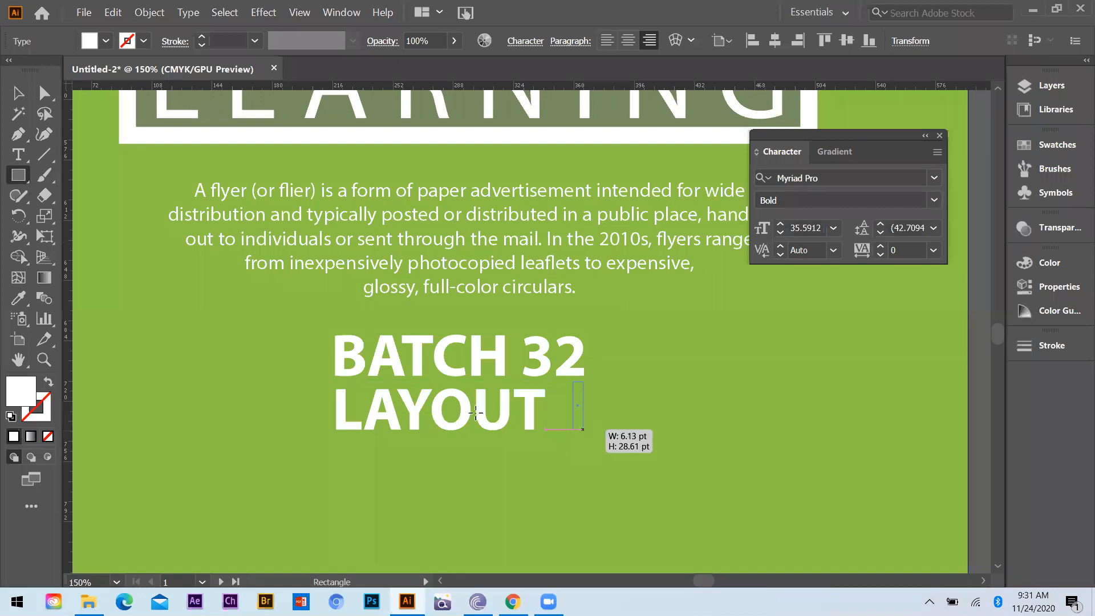
pyautogui.click(23, 102)
pyautogui.click(389, 405)
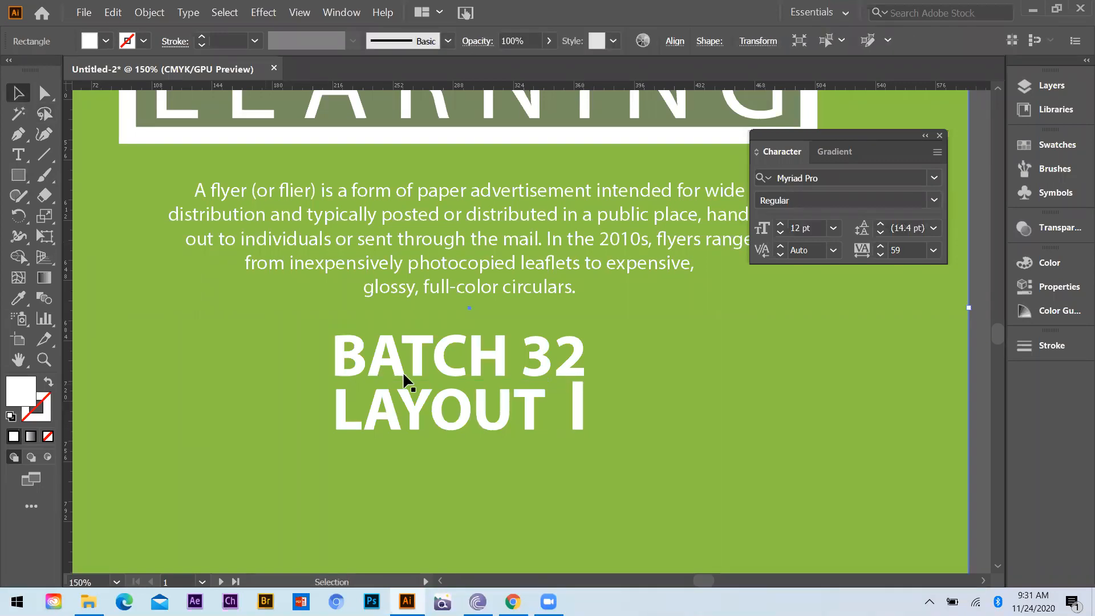
# Step: Draw a thin horizontal rectangle as a divider line below the LAYOUT text
pyautogui.scroll(-1, 400, 371)
pyautogui.scroll(-1, 456, 440)
pyautogui.click(494, 489)
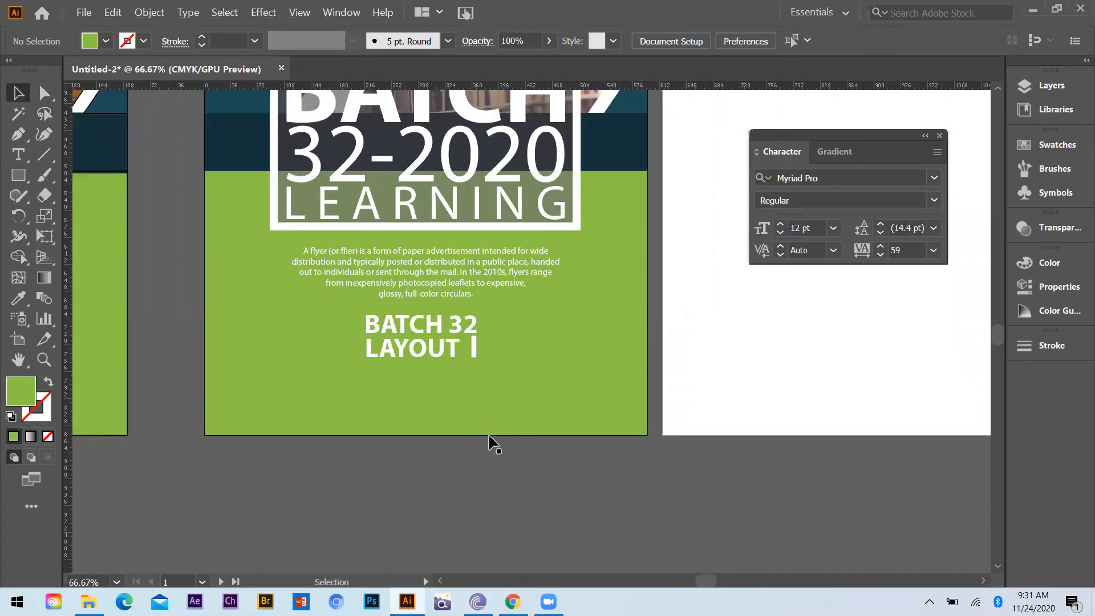
pyautogui.scroll(-1, 489, 423)
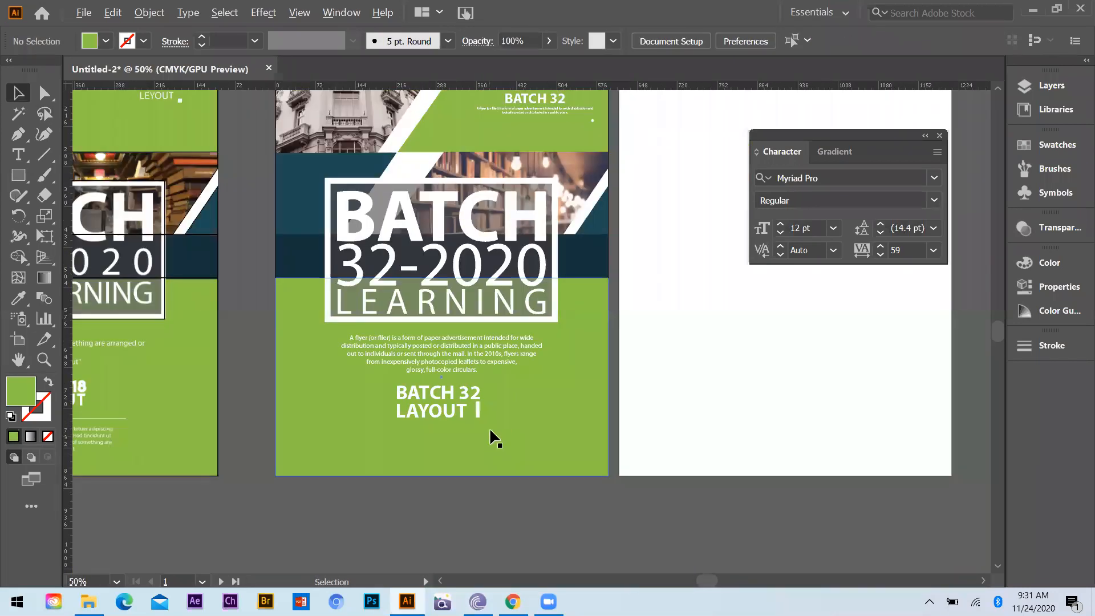
pyautogui.scroll(-1, 490, 427)
pyautogui.scroll(2, 490, 431)
pyautogui.click(16, 180)
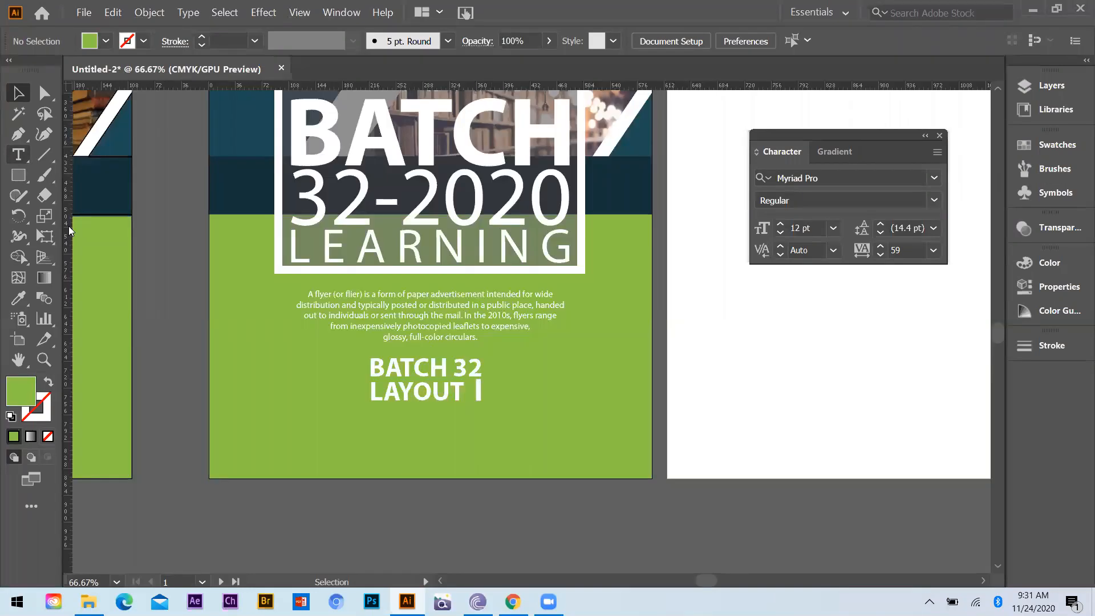
pyautogui.moveTo(311, 416); pyautogui.dragTo(549, 418)
pyautogui.click(18, 93)
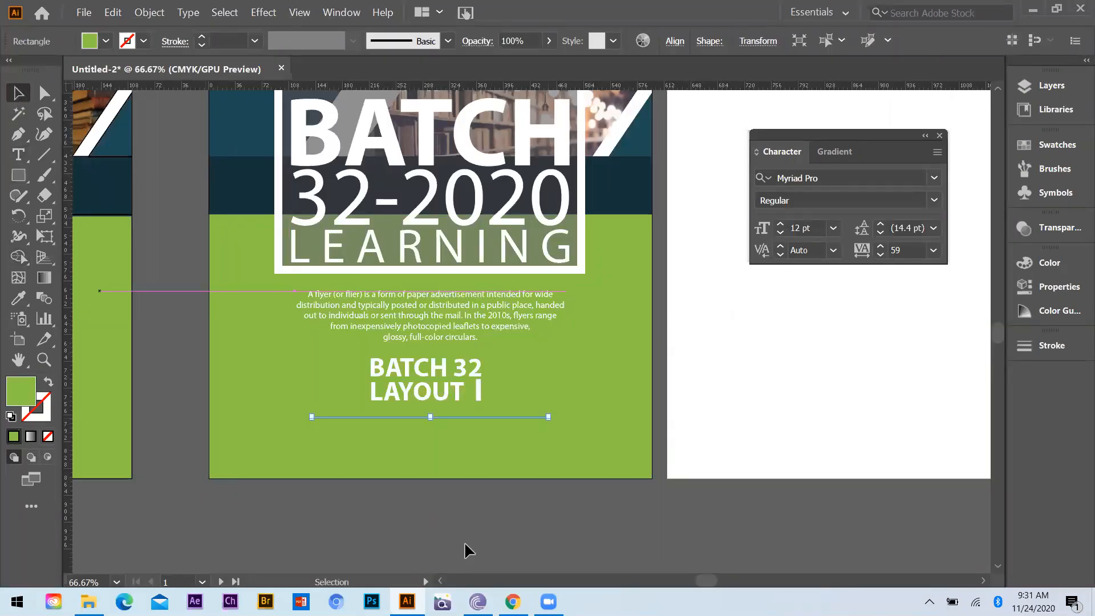
# Step: Recolour the thin divider line white by sampling the blank white artboard
pyautogui.click(447, 429)
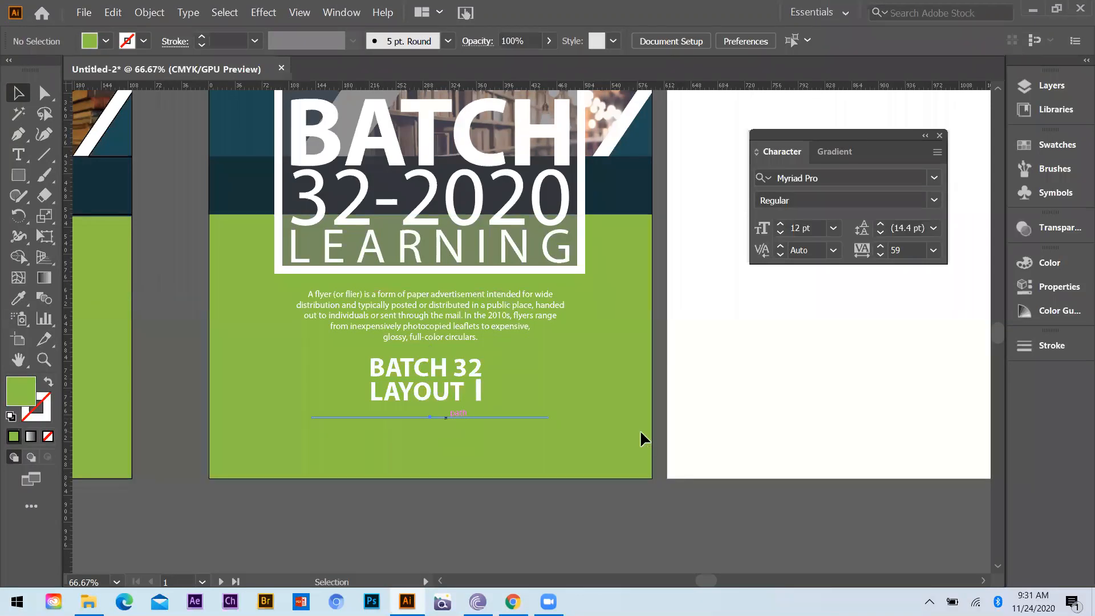
pyautogui.press('i')
pyautogui.click(740, 417)
pyautogui.click(20, 94)
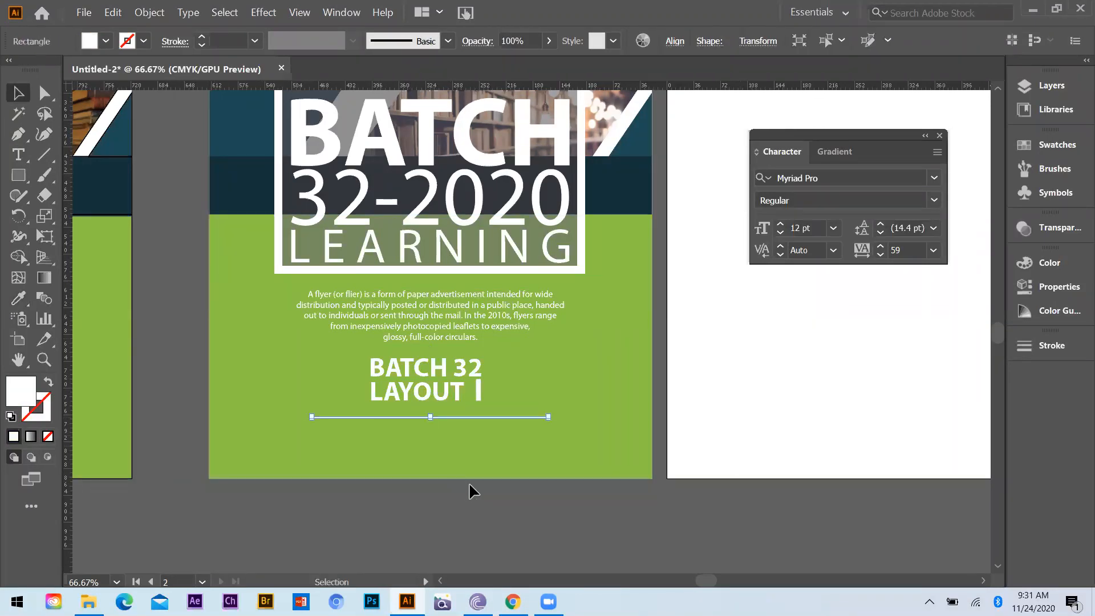
pyautogui.click(450, 415)
# Step: Copy the small two-line caption from under the upper BATCH 32 heading to just below the white divider line
pyautogui.scroll(1, 451, 416)
pyautogui.keyDown('alt'); pyautogui.scroll(-1, 418, 418); pyautogui.keyUp('alt')
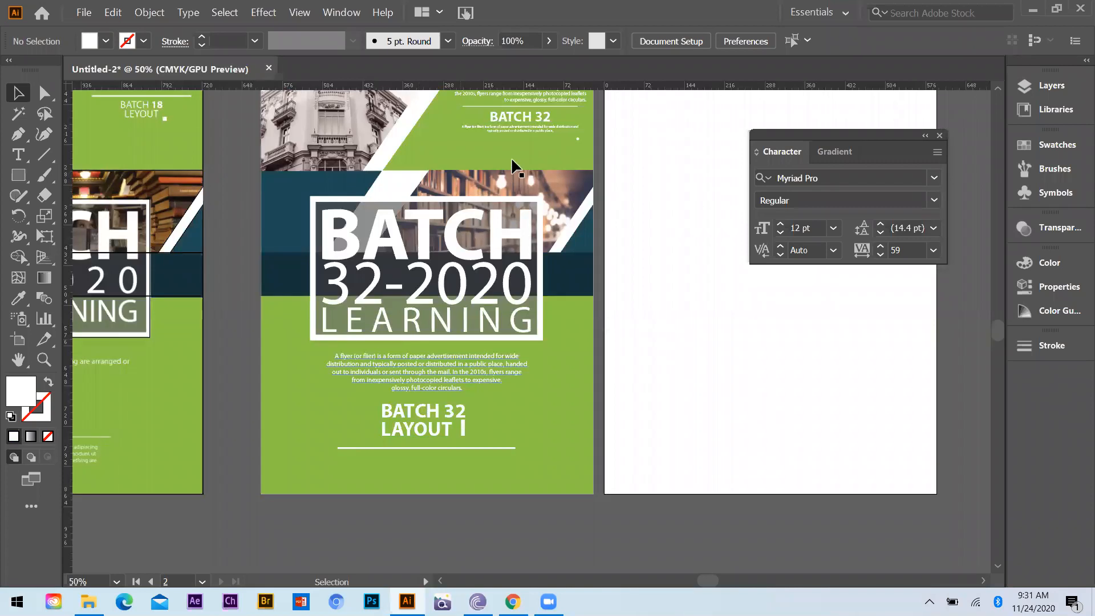
pyautogui.scroll(1, 512, 161)
pyautogui.keyDown('alt'); pyautogui.moveTo(420, 475); pyautogui.dragTo(417, 486); pyautogui.keyUp('alt')
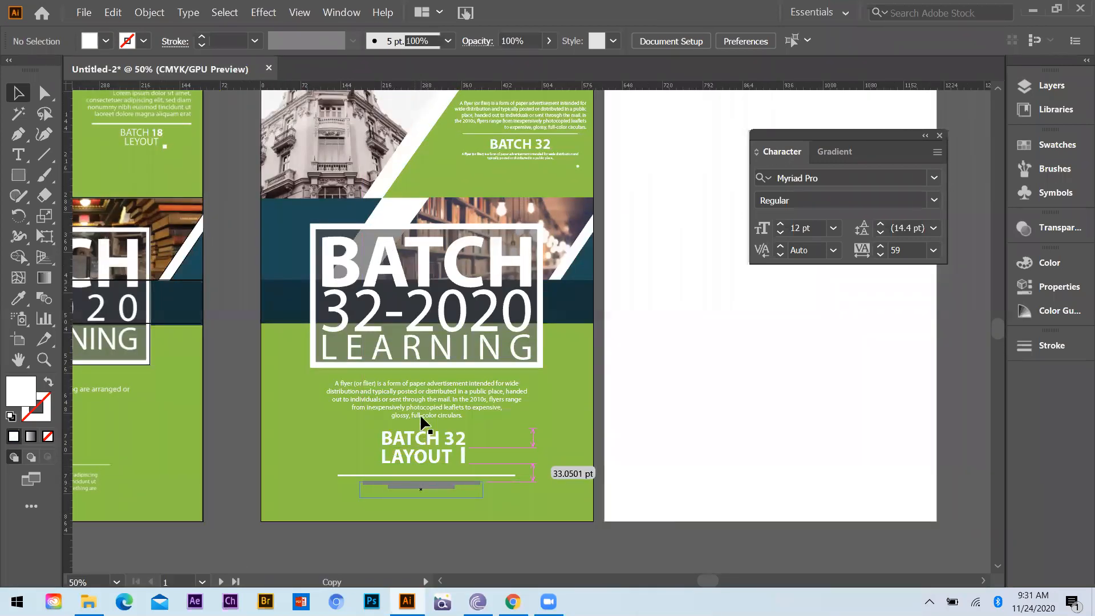
# Step: Try to centre the caption, divider line and LAYOUT text horizontally together
pyautogui.keyDown('alt'); pyautogui.scroll(2, 421, 415); pyautogui.keyUp('alt')
pyautogui.scroll(-3, 420, 413)
pyautogui.keyDown('shift'); pyautogui.click(421, 406); pyautogui.keyUp('shift')
pyautogui.keyDown('shift'); pyautogui.click(417, 362); pyautogui.keyUp('shift')
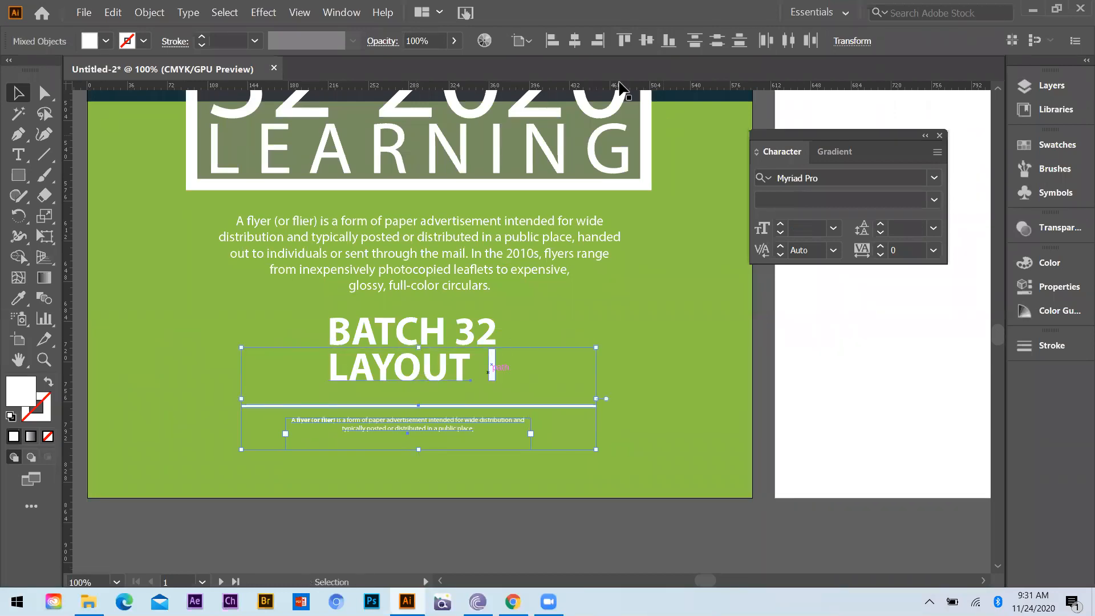
pyautogui.click(575, 40)
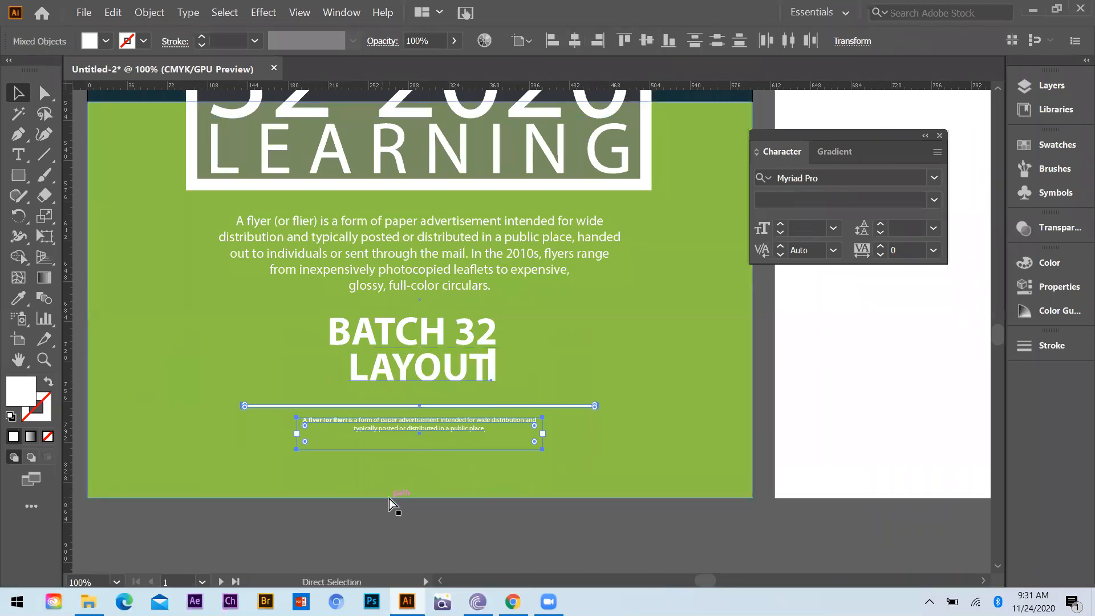
pyautogui.hotkey('ctrl', 'z')
# Step: Centre the divider line, the lower BATCH 32 heading and the small caption horizontally on the artboard
pyautogui.click(388, 404)
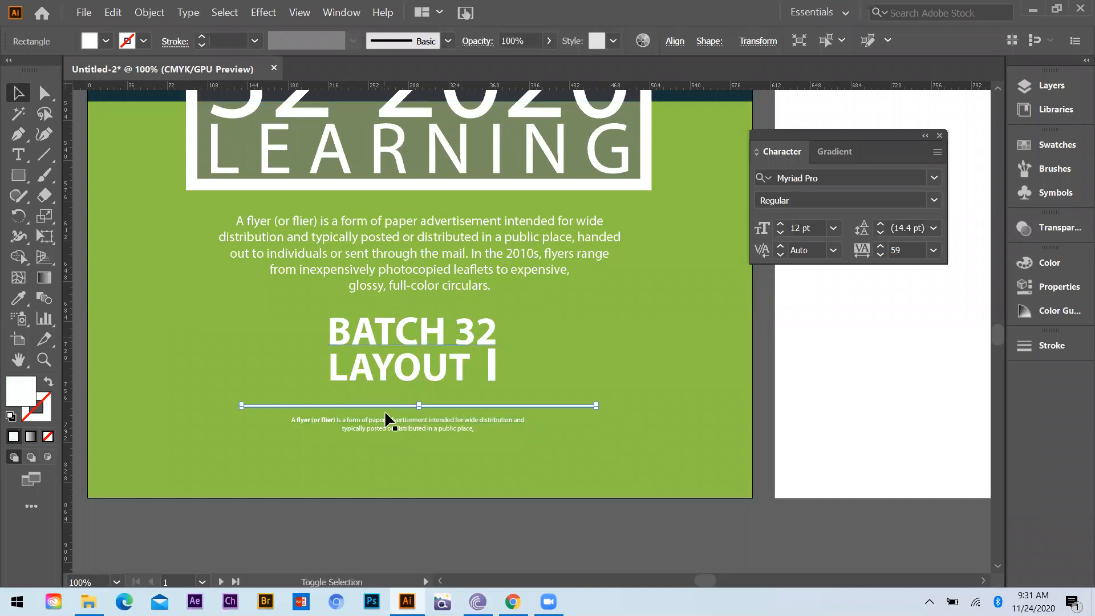
pyautogui.keyDown('shift'); pyautogui.click(384, 337); pyautogui.keyUp('shift')
pyautogui.keyDown('shift'); pyautogui.click(381, 428); pyautogui.keyUp('shift')
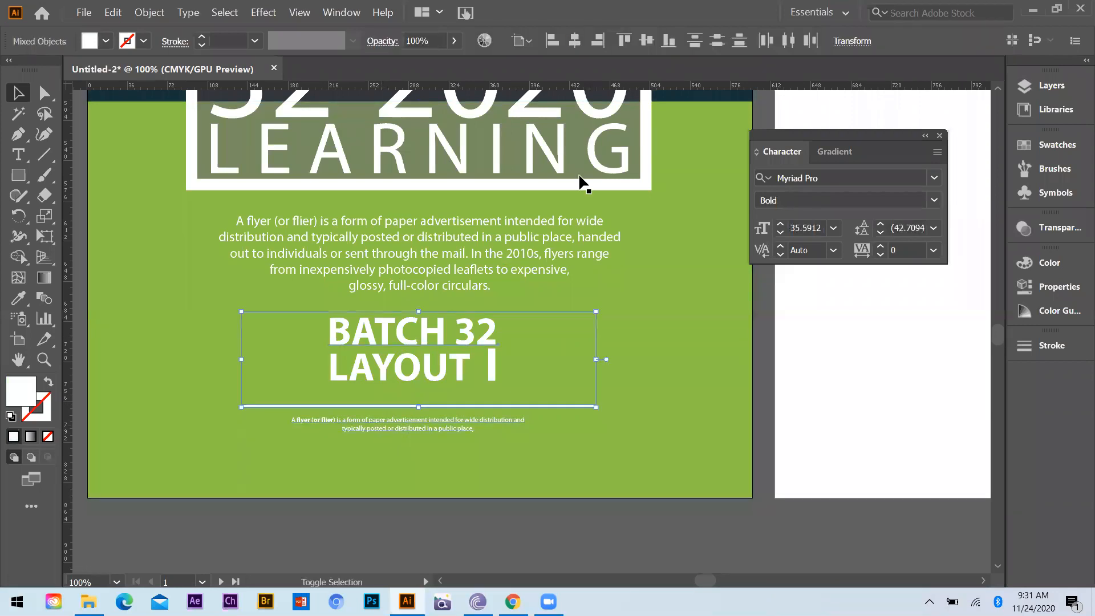
pyautogui.click(575, 41)
pyautogui.click(460, 365)
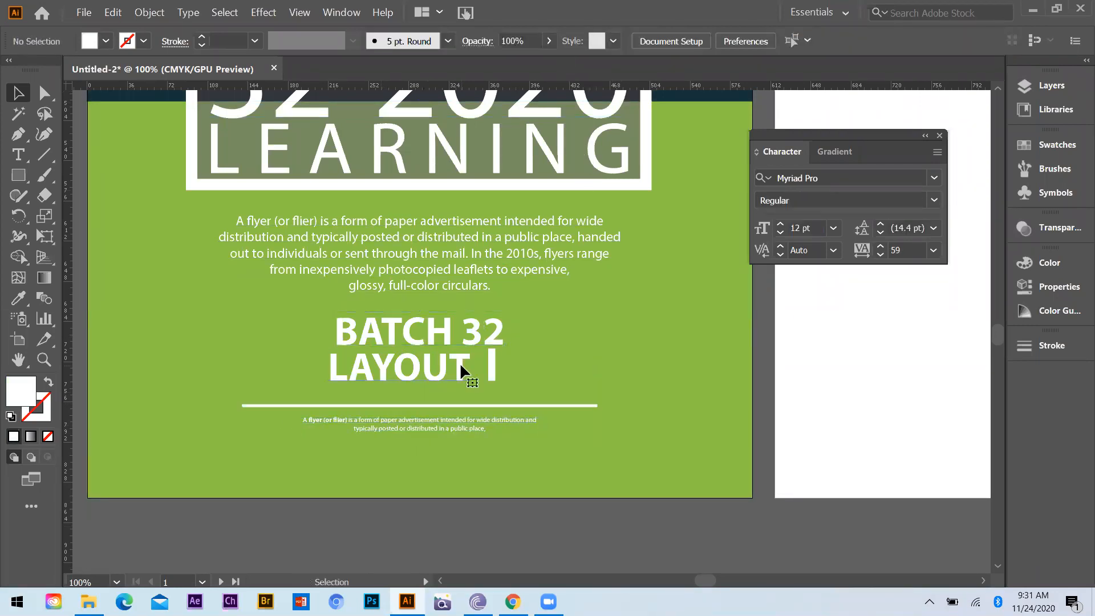
# Step: Nudge the lower LAYOUT text sideways until its edge lines up with the start of the BATCH 32 heading above
pyautogui.press('Right')
pyautogui.press('Right')
pyautogui.press('Right')
pyautogui.press('Right')
pyautogui.press('Right')
pyautogui.press('Right')
pyautogui.press('Right')
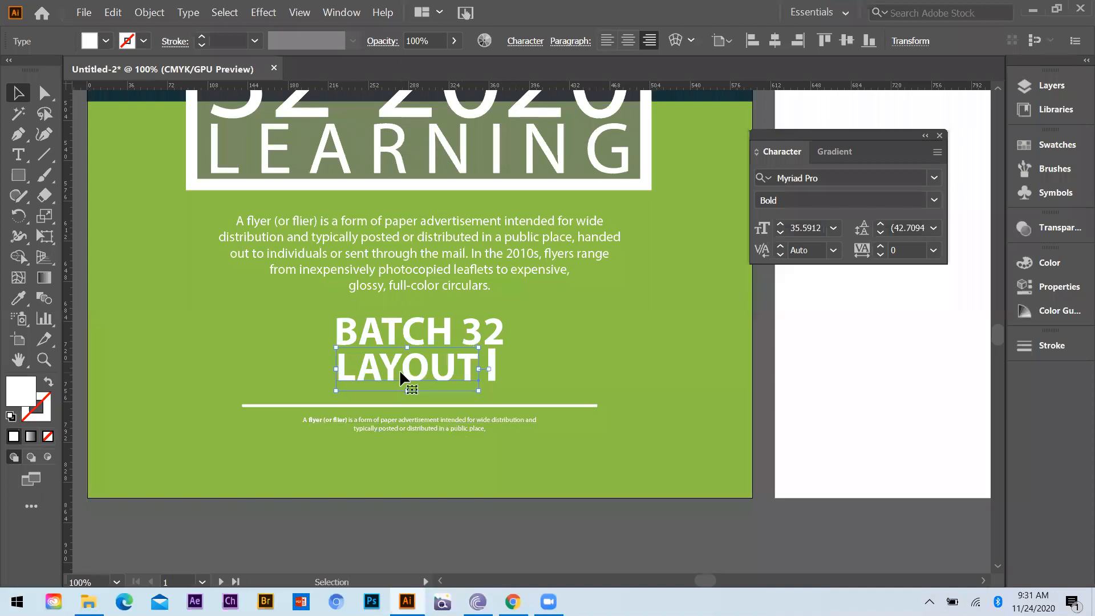
pyautogui.press('Left')
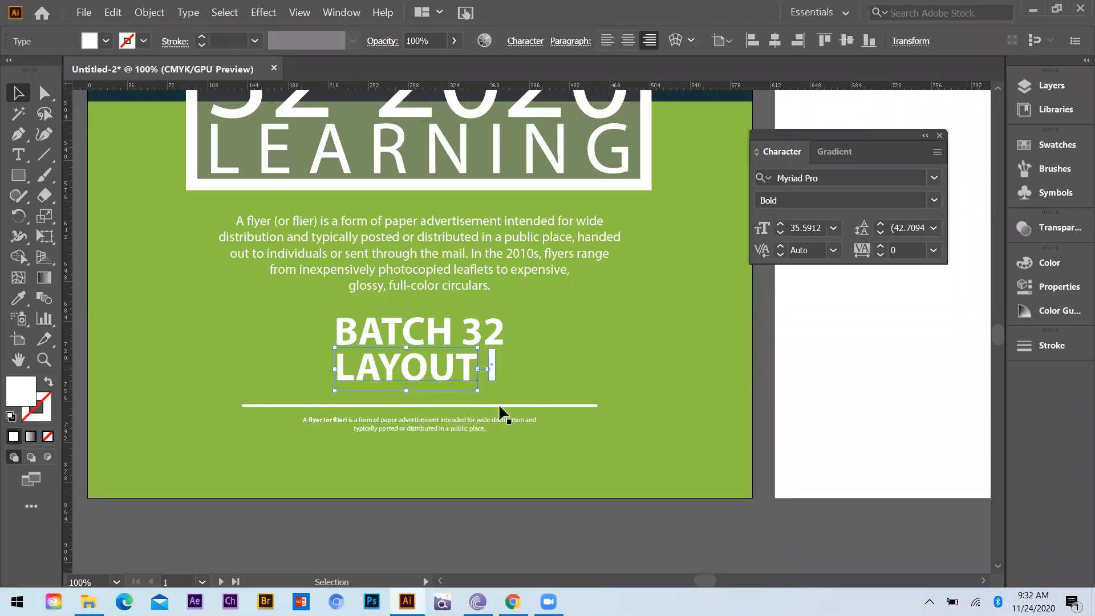
# Step: Nudge the small vertical white bar beside LAYOUT outward to line up with the end of BATCH 32
pyautogui.click(492, 368)
pyautogui.press('Right')
pyautogui.press('Right')
pyautogui.press('Right')
pyautogui.press('Right')
pyautogui.press('Right')
pyautogui.press('Right')
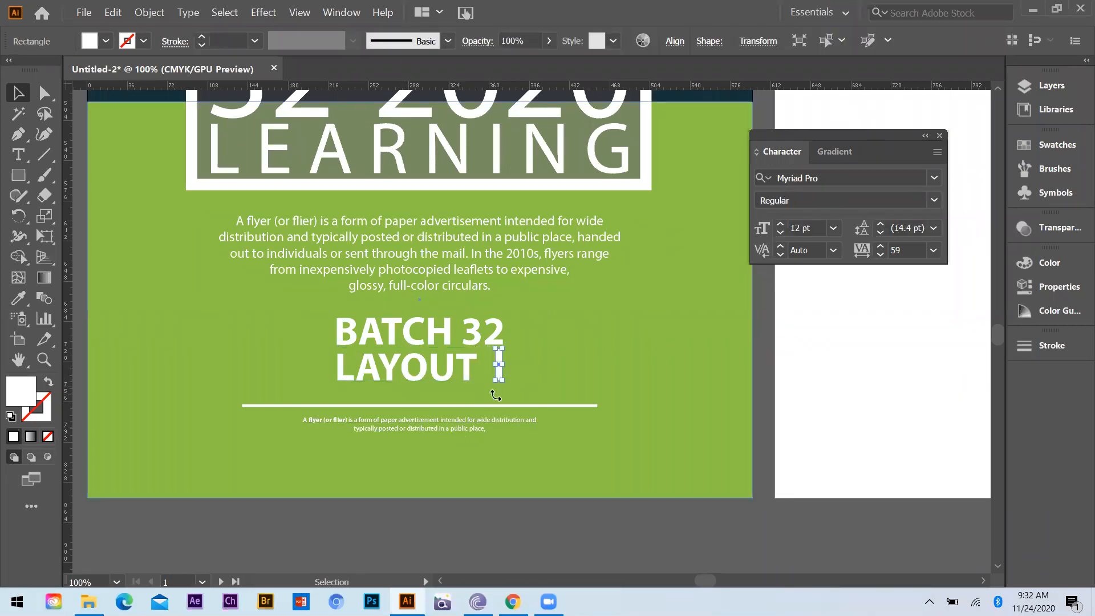
pyautogui.click(461, 523)
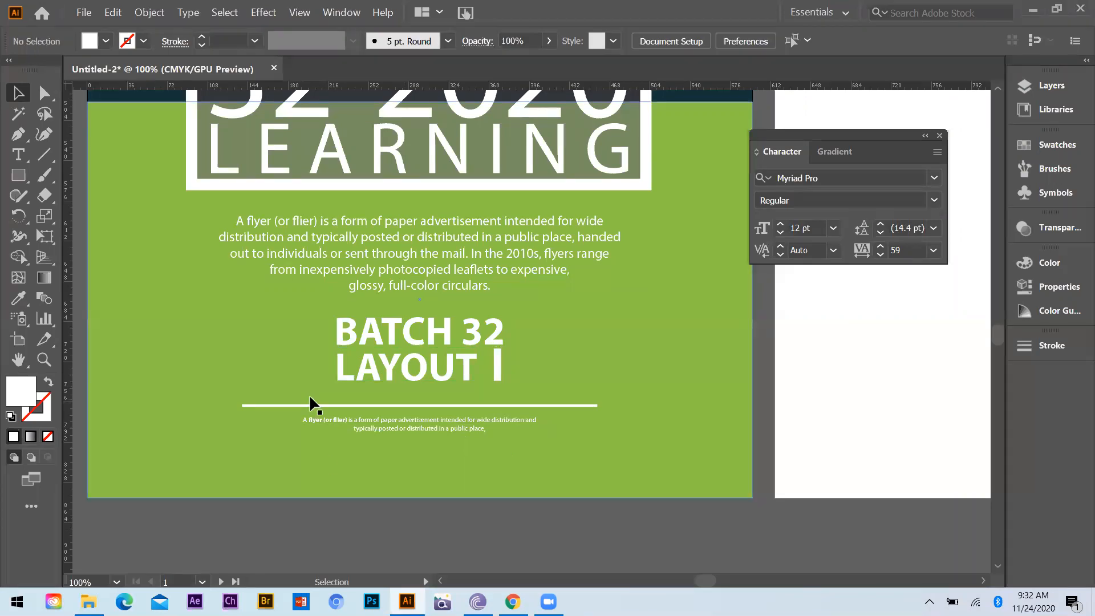
# Step: Fill the slanted path over the building photo with the flyer's sampled green and bring it in front of the photo
pyautogui.scroll(-3, 364, 356)
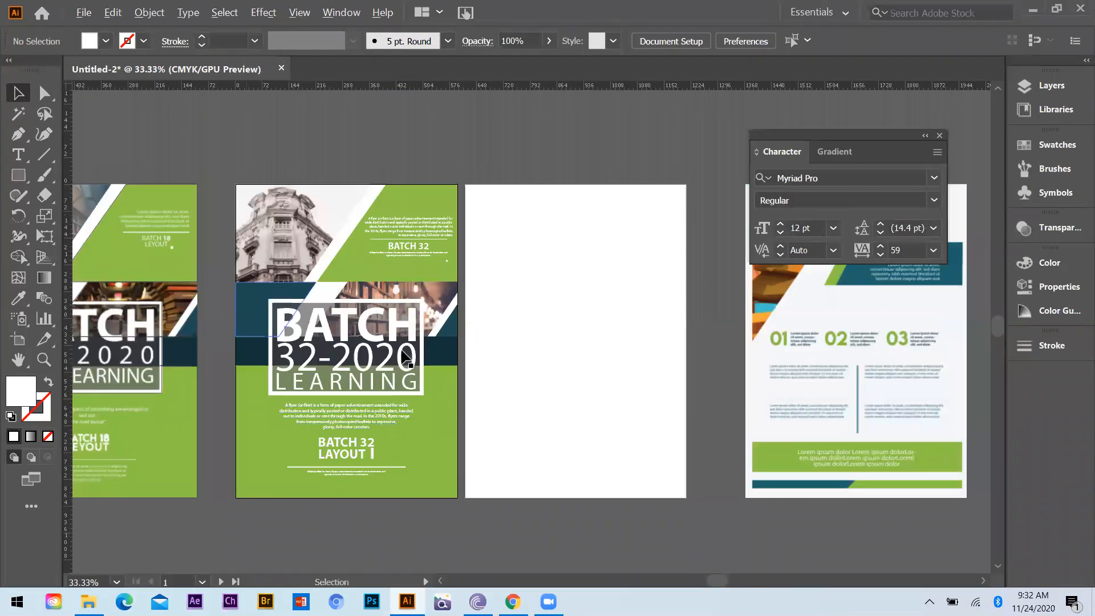
pyautogui.scroll(1, 403, 350)
pyautogui.scroll(-1, 464, 422)
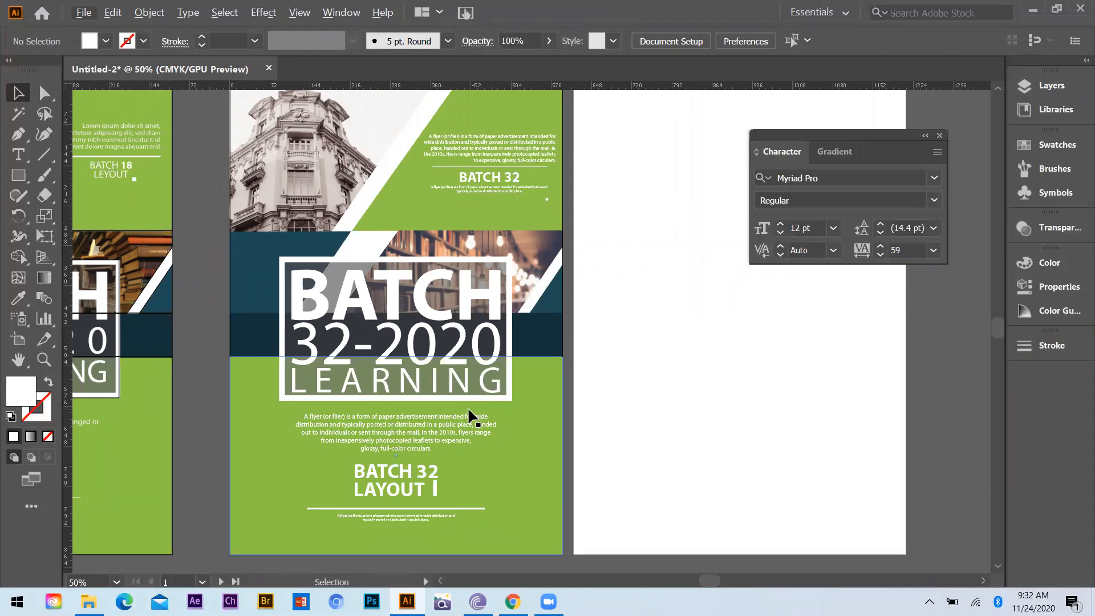
pyautogui.scroll(2, 469, 406)
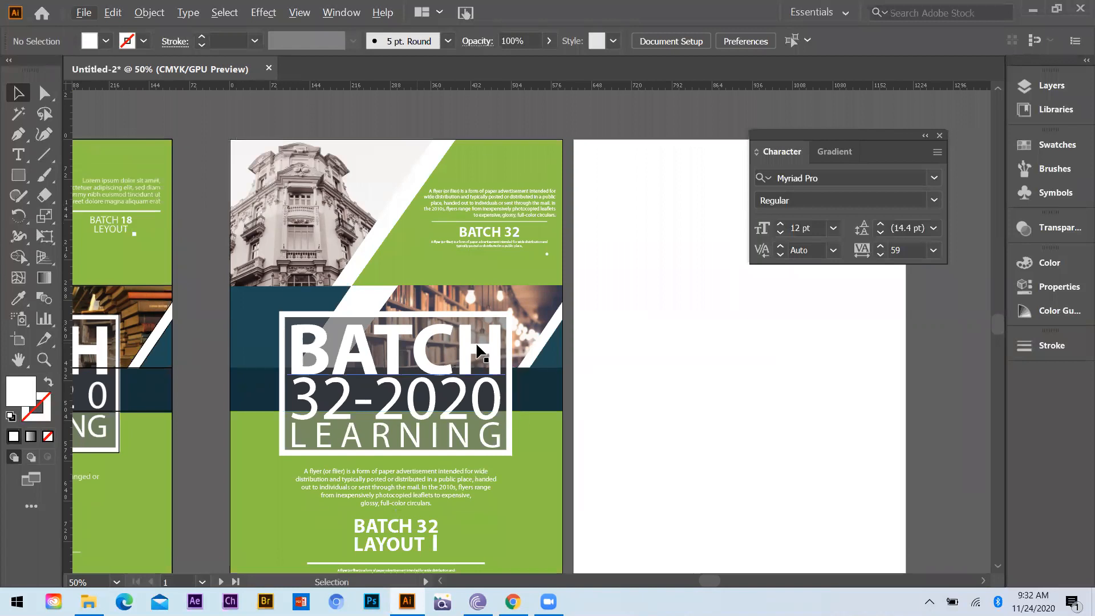
pyautogui.hotkey('ctrl', '-')
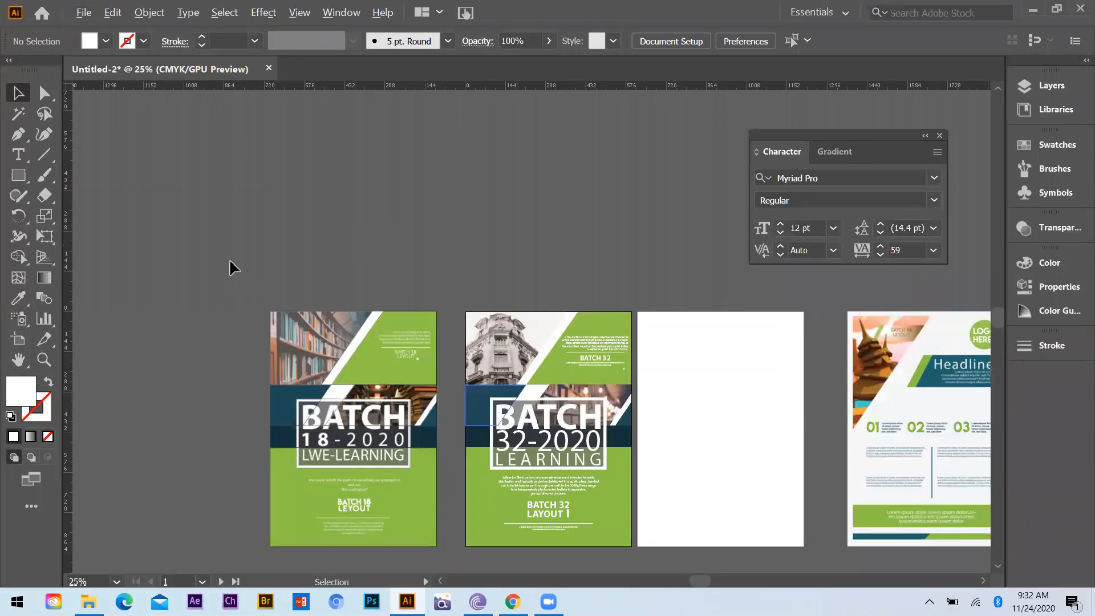
pyautogui.hotkey('ctrl', '+')
pyautogui.moveTo(301, 271); pyautogui.dragTo(577, 287)
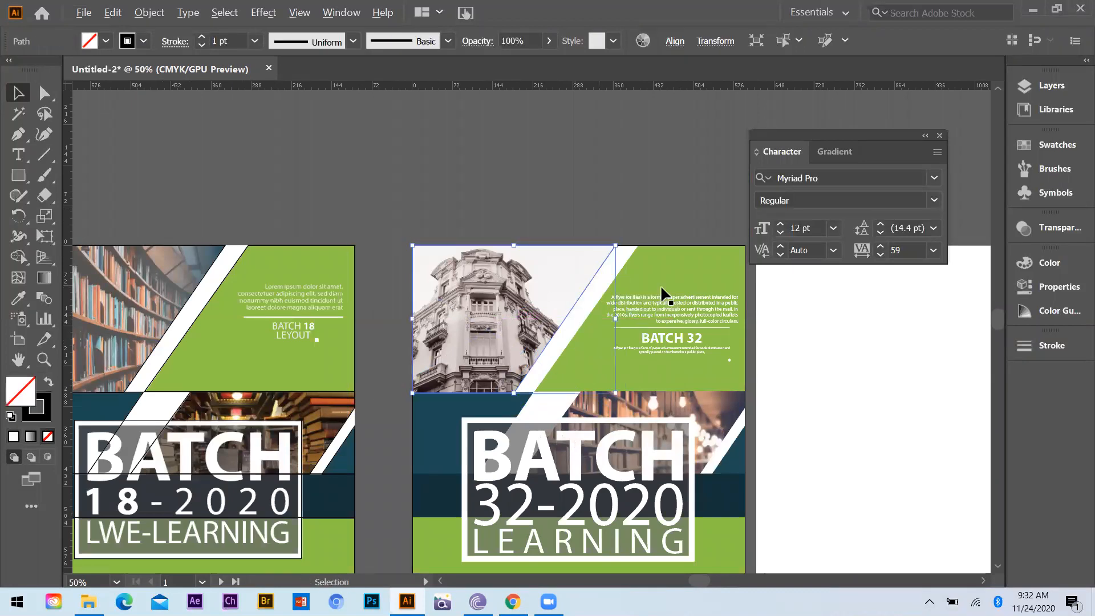
pyautogui.click(669, 264)
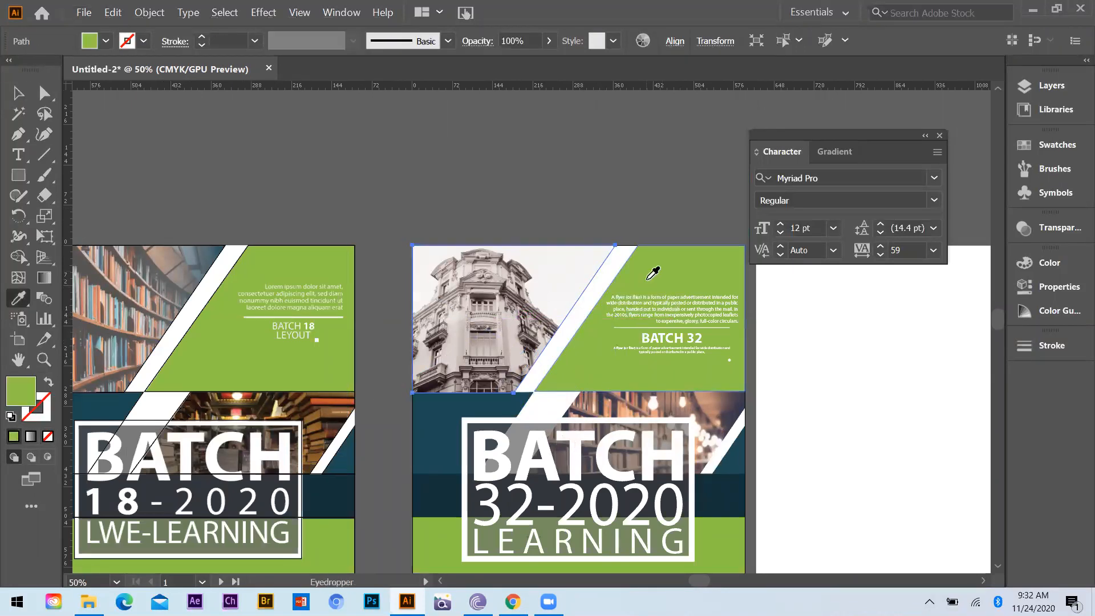
pyautogui.press('ctrl')
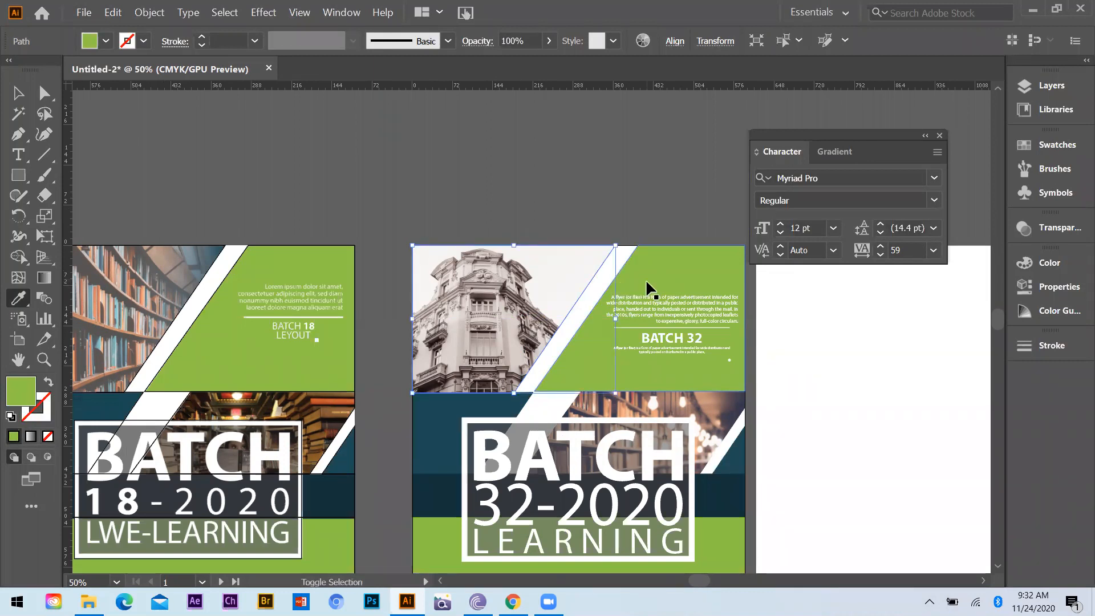
pyautogui.press('Delete')
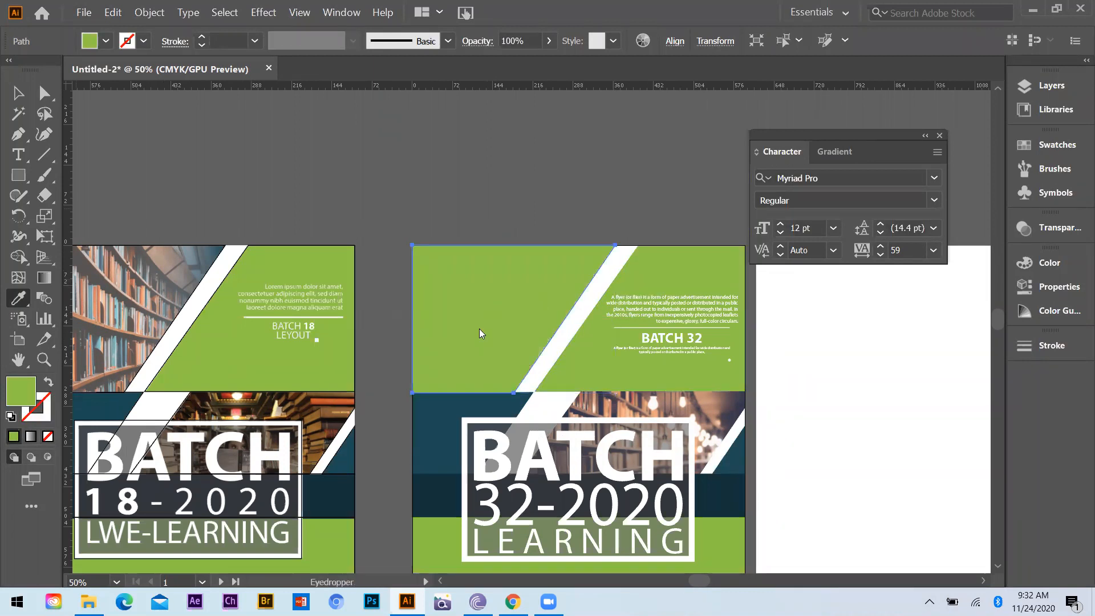
pyautogui.press('v')
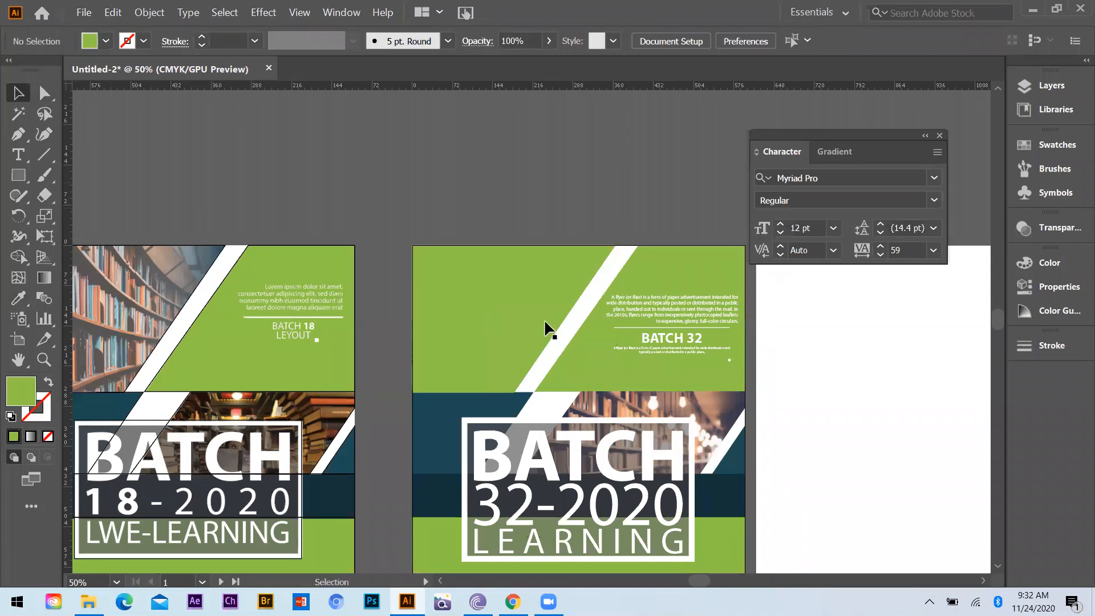
# Step: Try a 27% opacity on the green overlay shape covering the building photo
pyautogui.hotkey('ctrl', 'z')
pyautogui.hotkey('ctrl', '=')
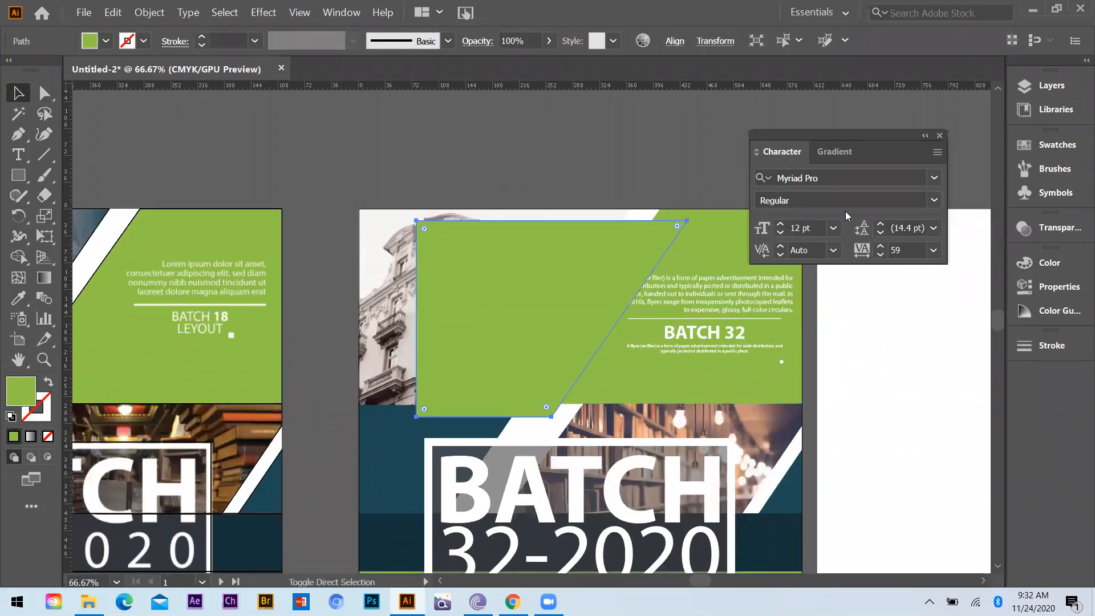
pyautogui.hotkey('ctrl', 'shift', 'z')
pyautogui.click(1041, 229)
pyautogui.click(982, 246)
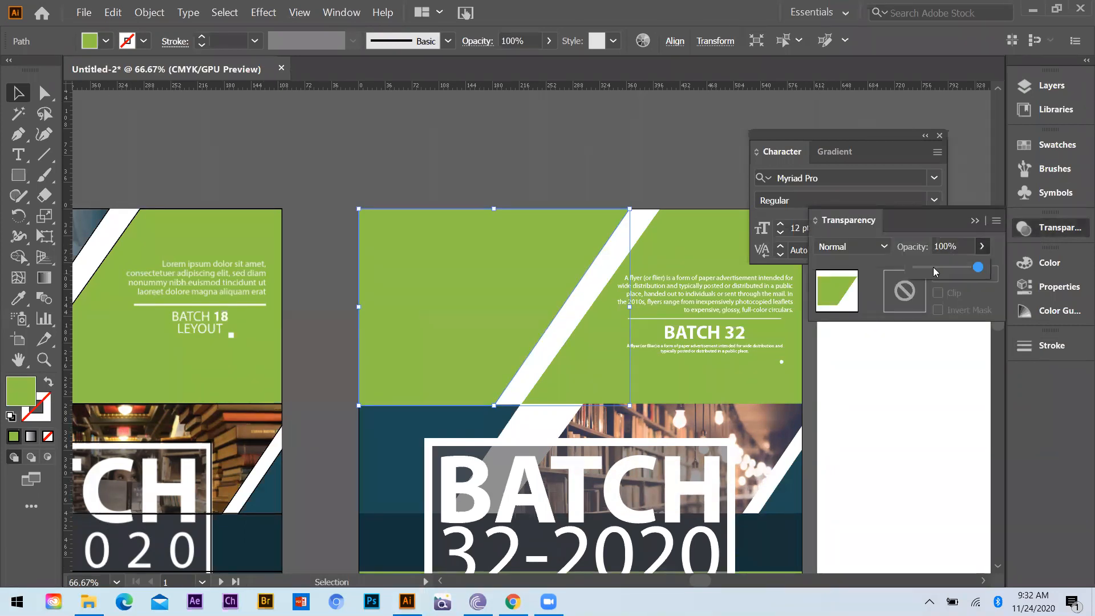
pyautogui.click(934, 268)
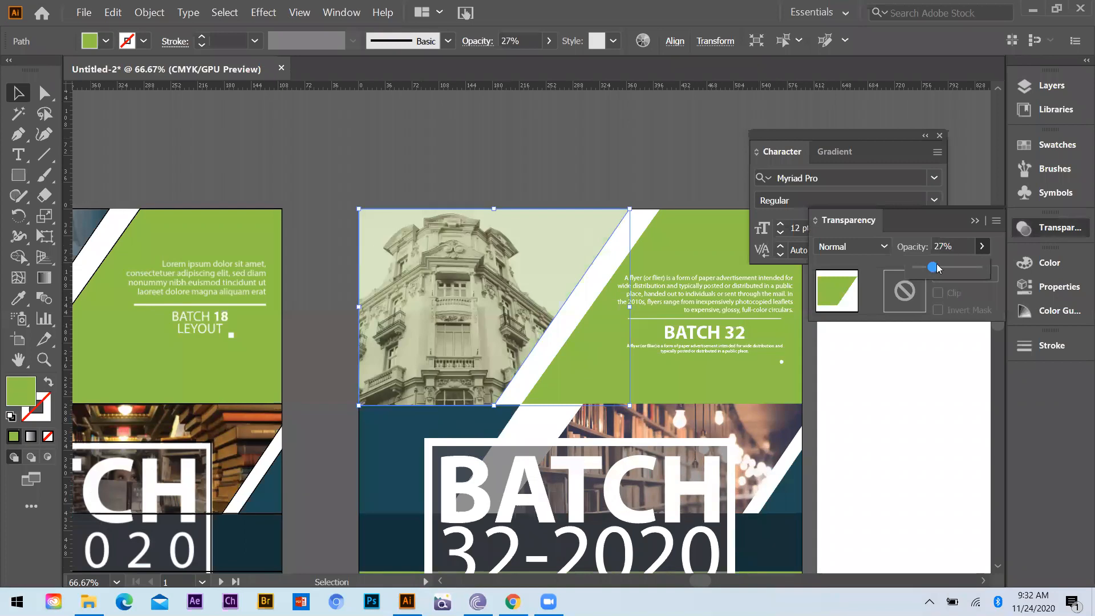
pyautogui.moveTo(933, 267); pyautogui.dragTo(1024, 242)
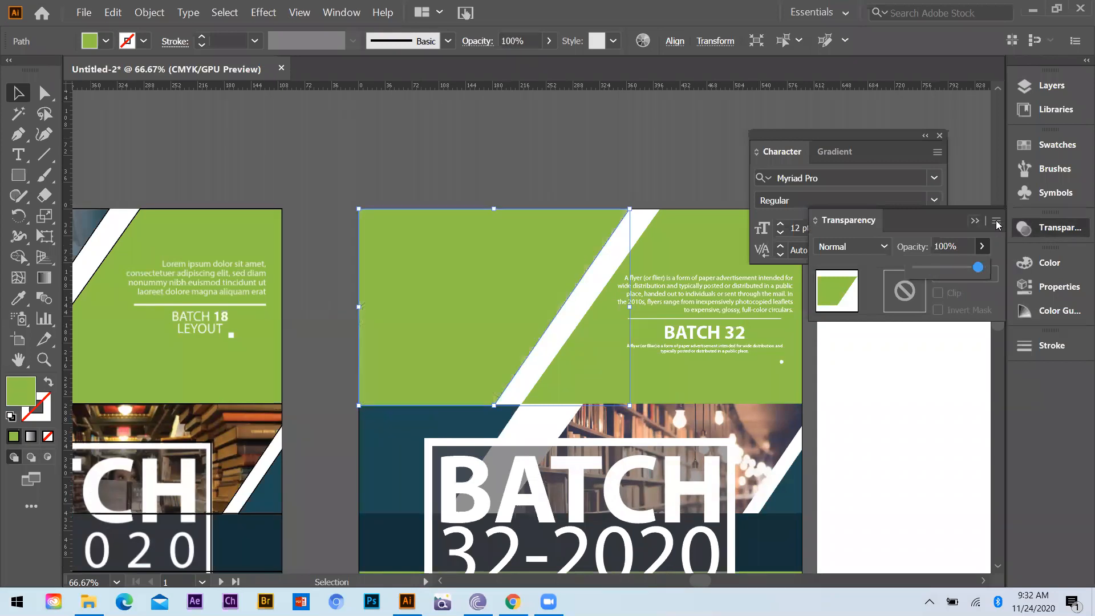
pyautogui.click(996, 222)
pyautogui.click(164, 356)
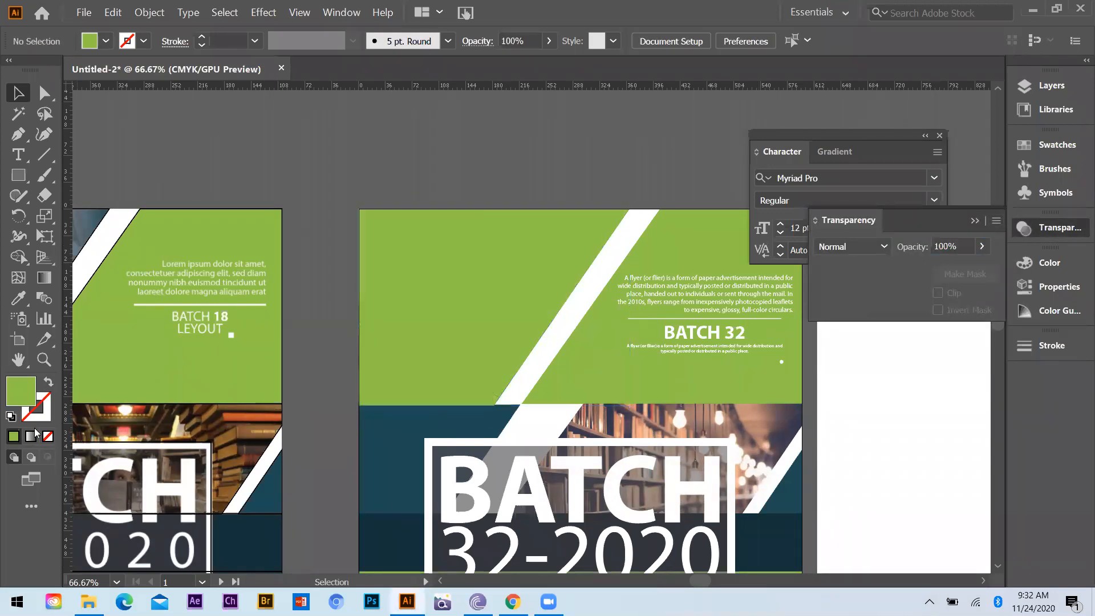
# Step: Fill the green overlay shape on the building photo with a white-to-black linear gradient
pyautogui.click(31, 436)
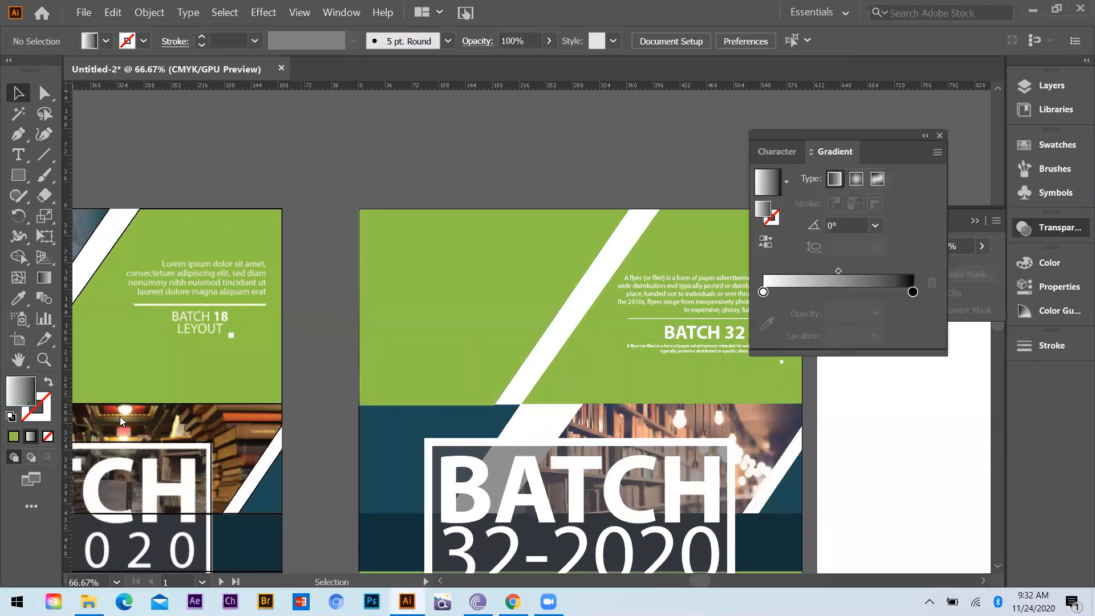
pyautogui.click(497, 282)
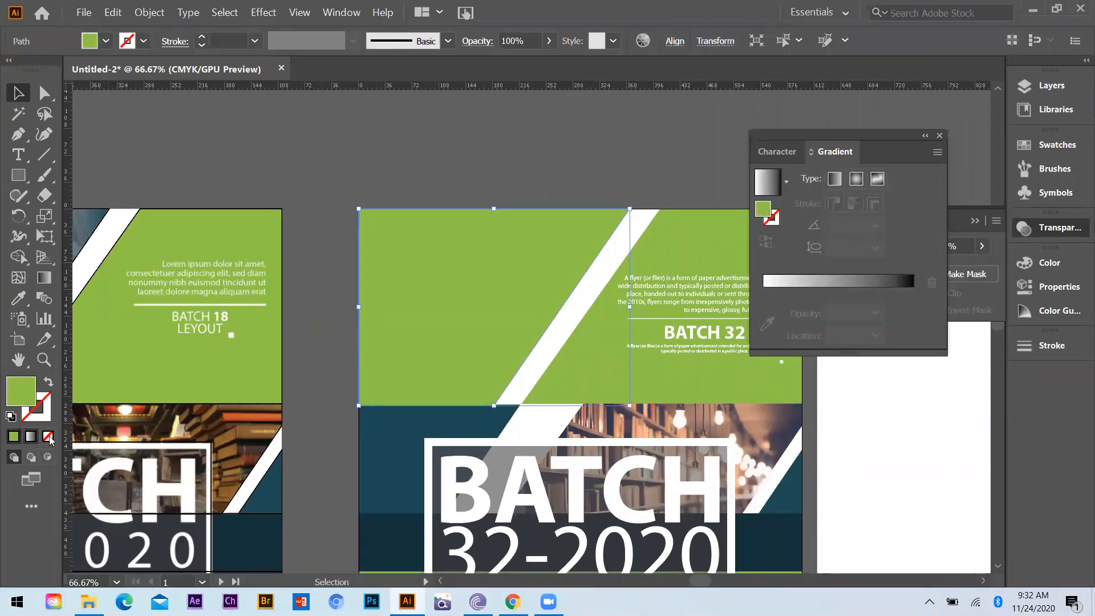
pyautogui.click(31, 437)
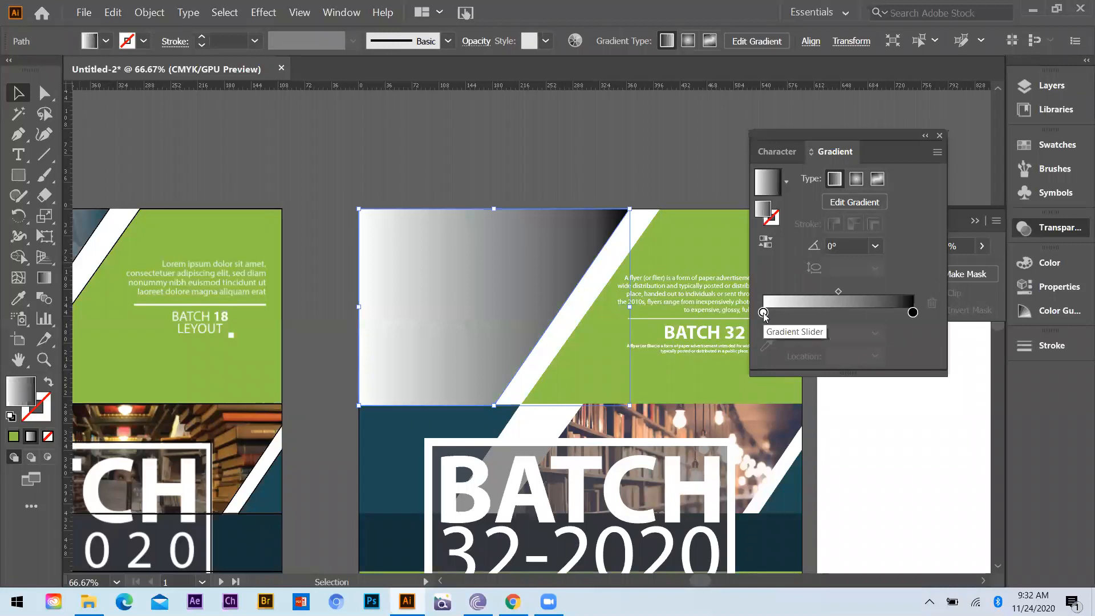
# Step: Set the gradient overlay's blending mode to Multiply so the building photo shows through
pyautogui.click(960, 221)
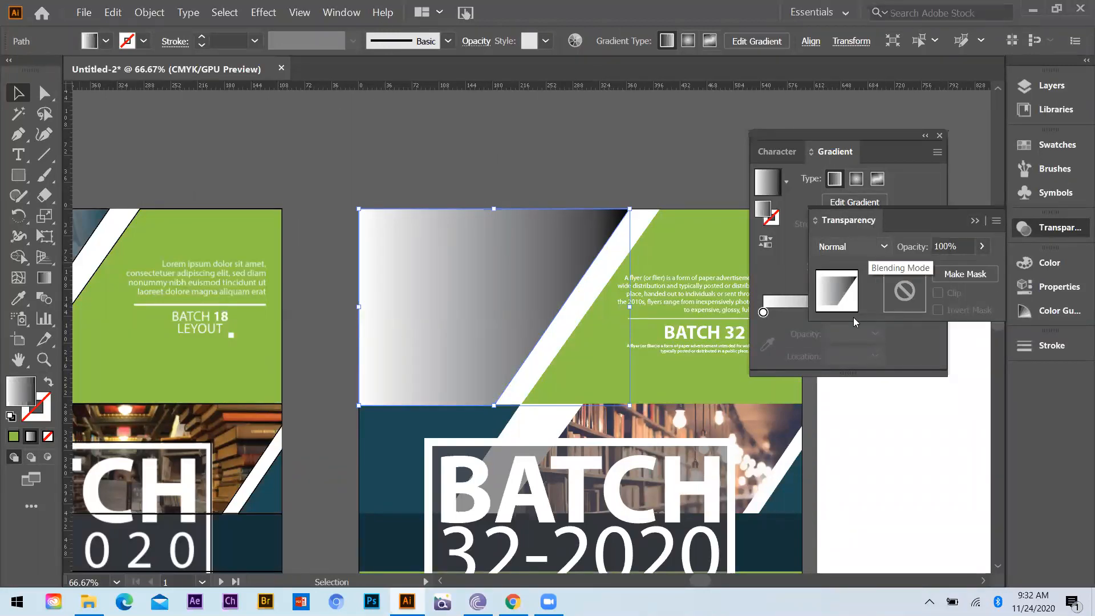
pyautogui.click(850, 247)
pyautogui.click(850, 297)
pyautogui.click(850, 246)
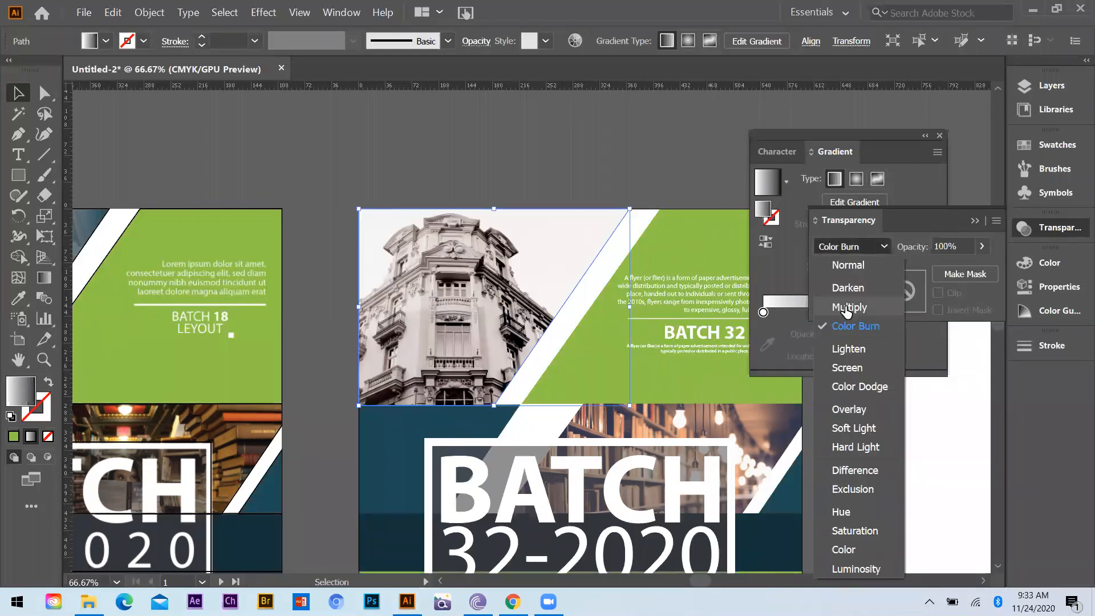
pyautogui.click(844, 306)
pyautogui.click(565, 169)
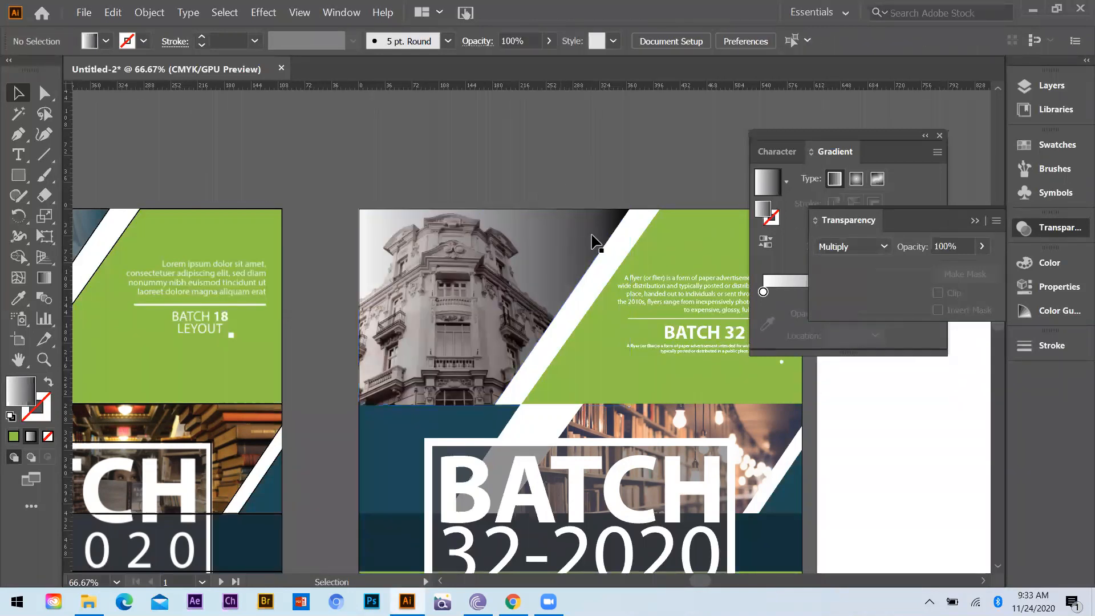
# Step: Try to recolour the gradient's black end stop with the flyer's green
pyautogui.click(912, 292)
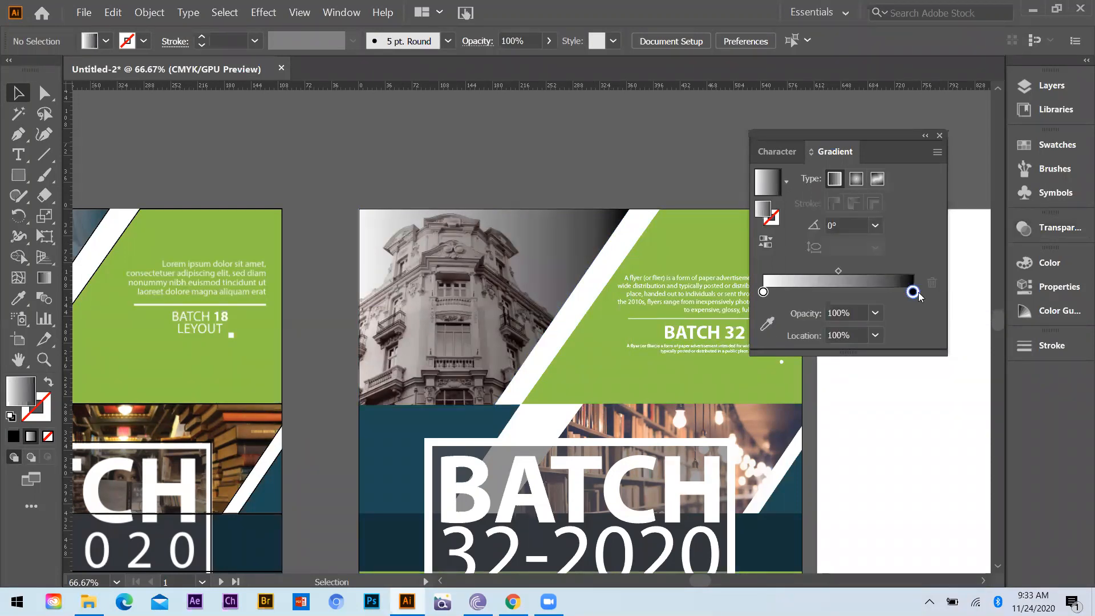
pyautogui.click(768, 325)
pyautogui.click(663, 239)
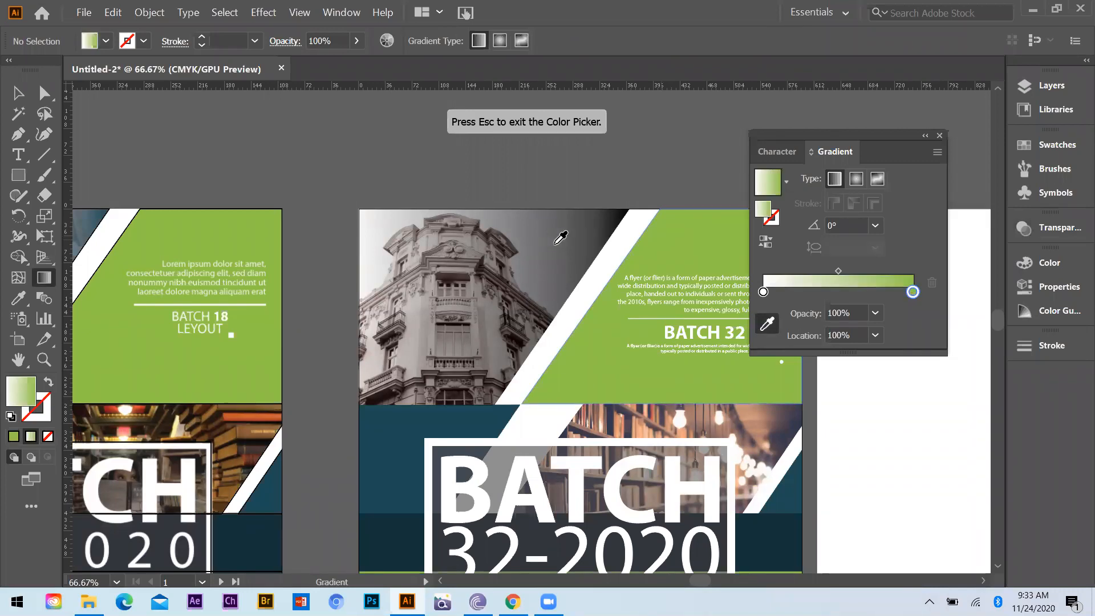
pyautogui.press('Escape')
pyautogui.click(17, 93)
# Step: Recolour the black end stop of the photo overlay's gradient with the dark teal sampled from the band below
pyautogui.click(466, 212)
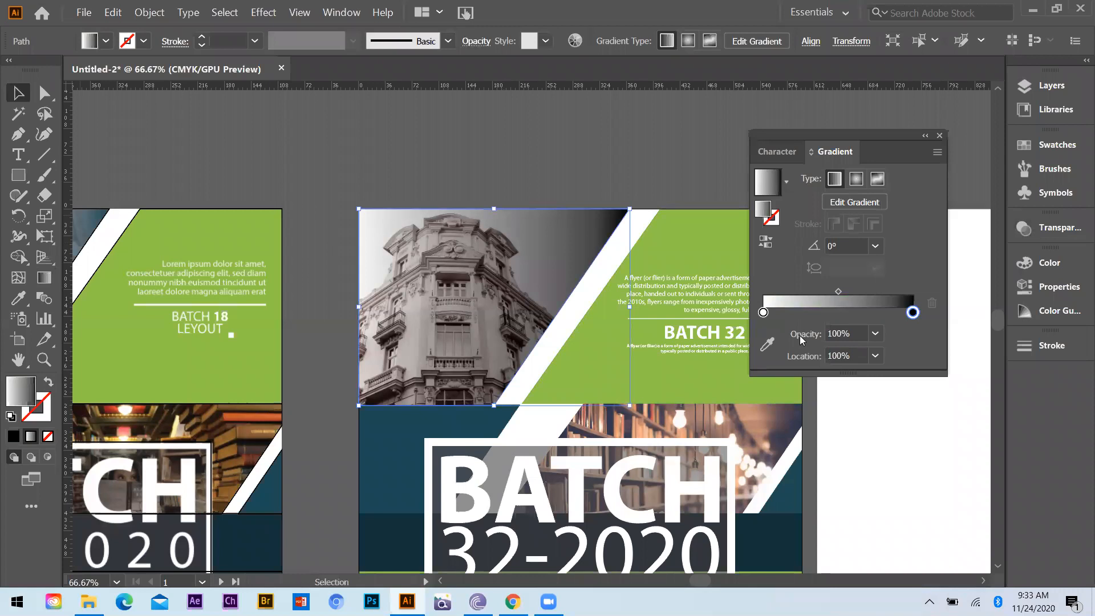
pyautogui.click(767, 344)
pyautogui.click(667, 256)
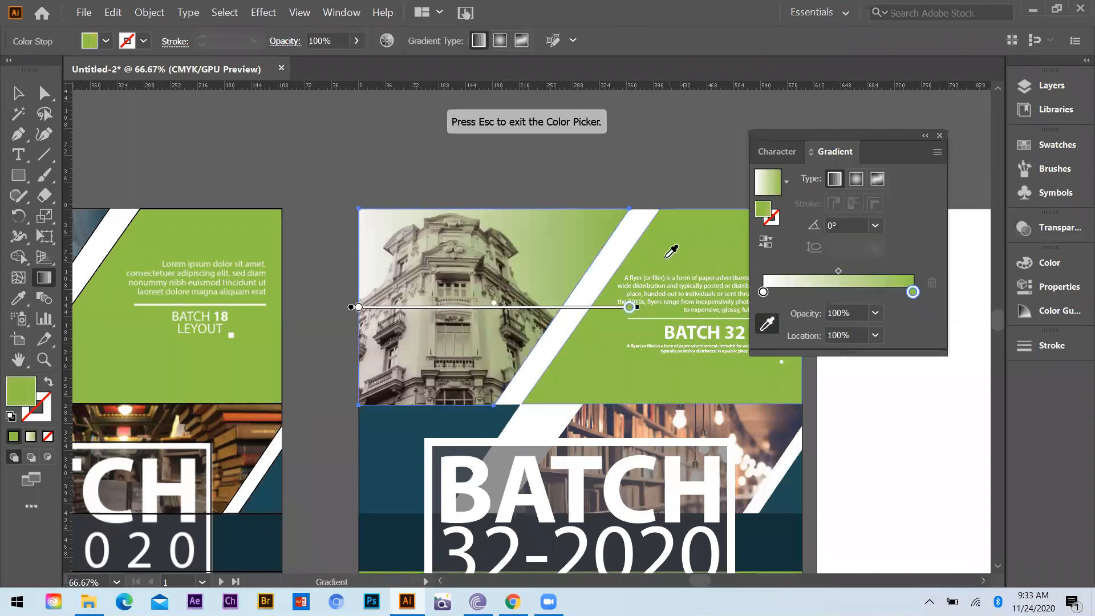
pyautogui.click(477, 416)
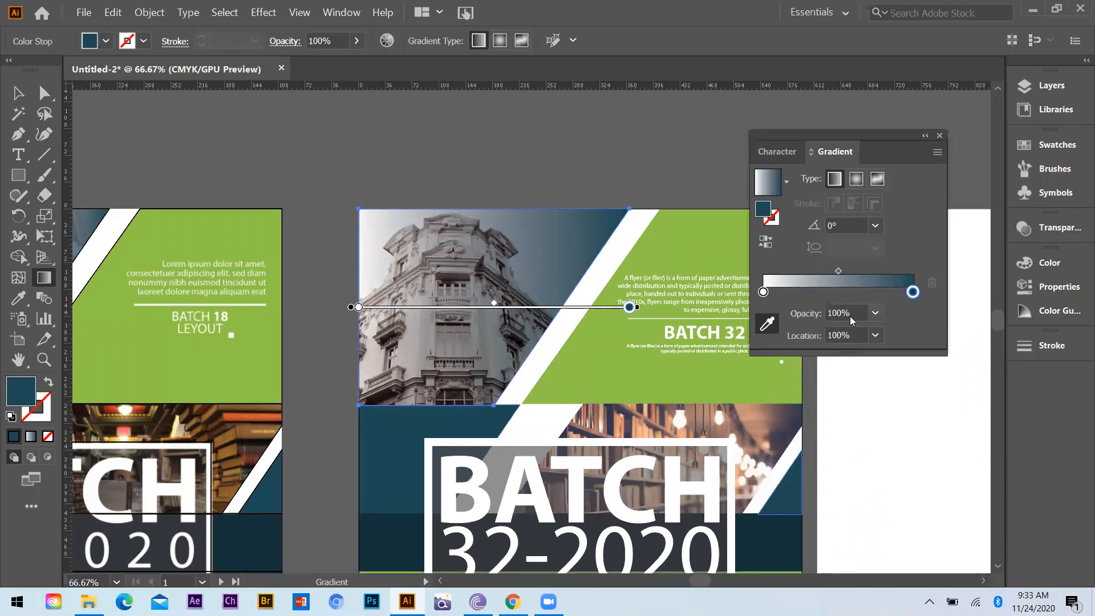
# Step: Set the teal gradient stop's opacity to 61% and shift the gradient midpoint to about 82%
pyautogui.click(876, 313)
pyautogui.click(898, 449)
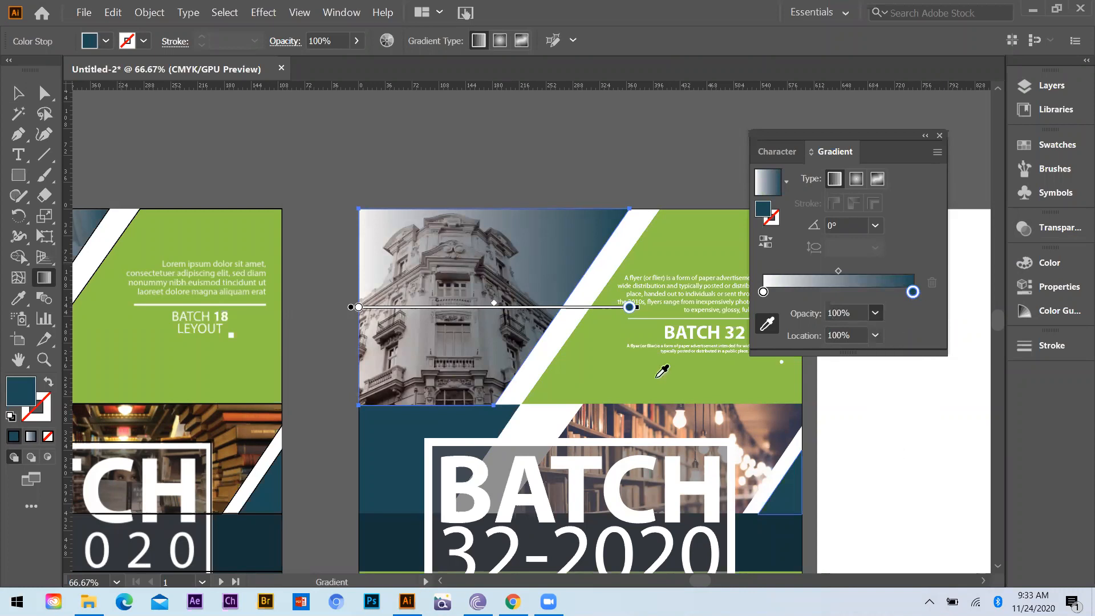
pyautogui.click(913, 294)
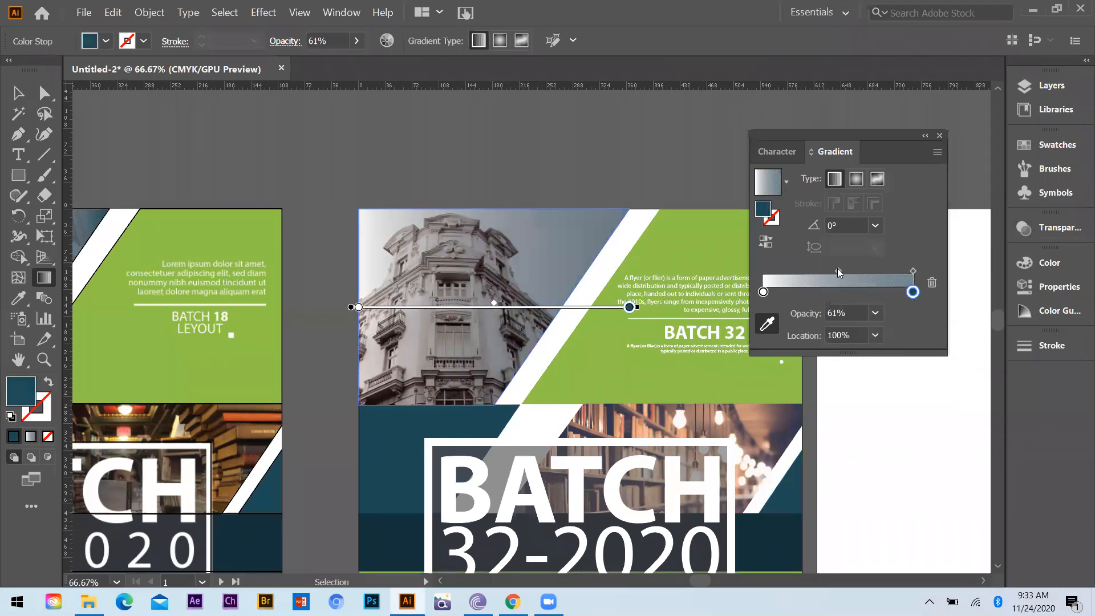
pyautogui.moveTo(838, 271); pyautogui.dragTo(885, 275)
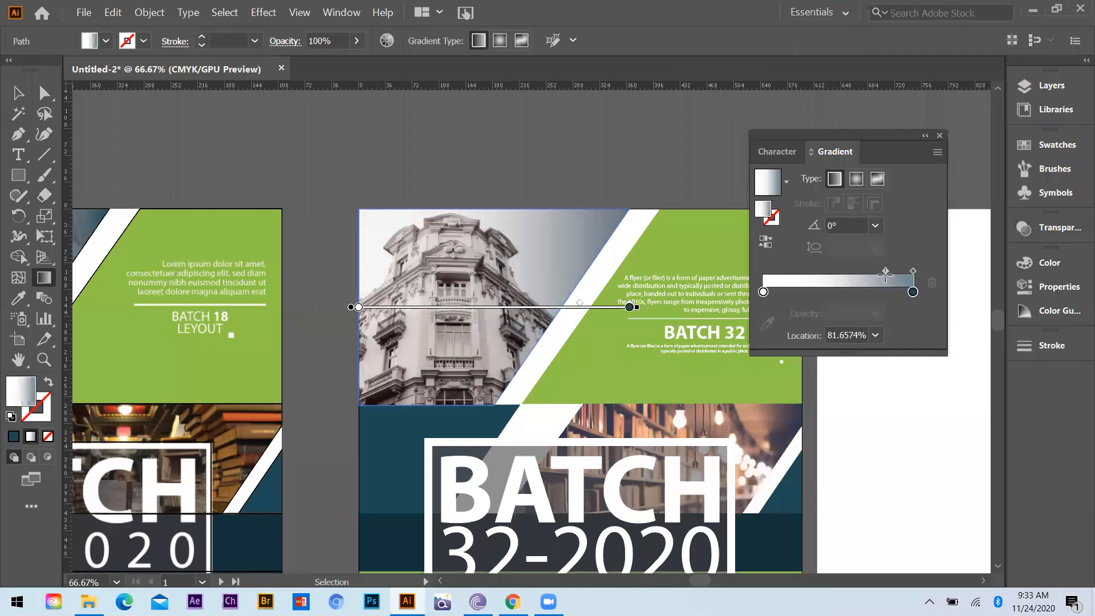
pyautogui.click(940, 135)
pyautogui.press('v')
pyautogui.click(289, 352)
# Step: Review the finished BATCH 32 flyer alongside the BATCH 18 reference and the next artboards
pyautogui.scroll(-1, 374, 363)
pyautogui.scroll(-1, 561, 393)
pyautogui.scroll(-1, 381, 400)
pyautogui.scroll(2, 347, 362)
pyautogui.scroll(-1, 325, 390)
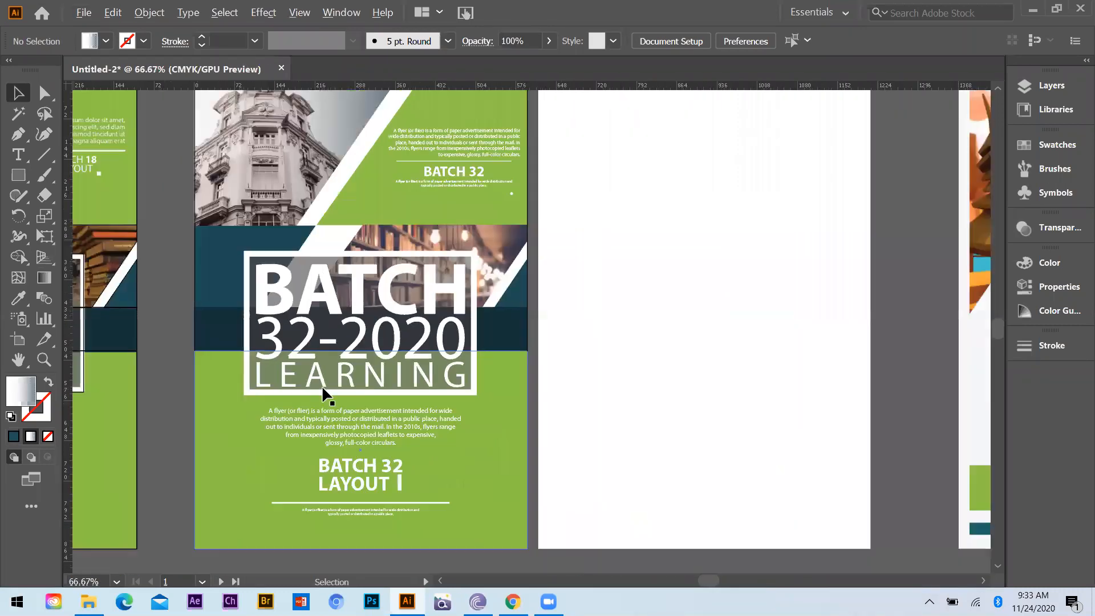
pyautogui.scroll(-1, 447, 405)
pyautogui.scroll(1, 396, 378)
pyautogui.scroll(-1, 394, 377)
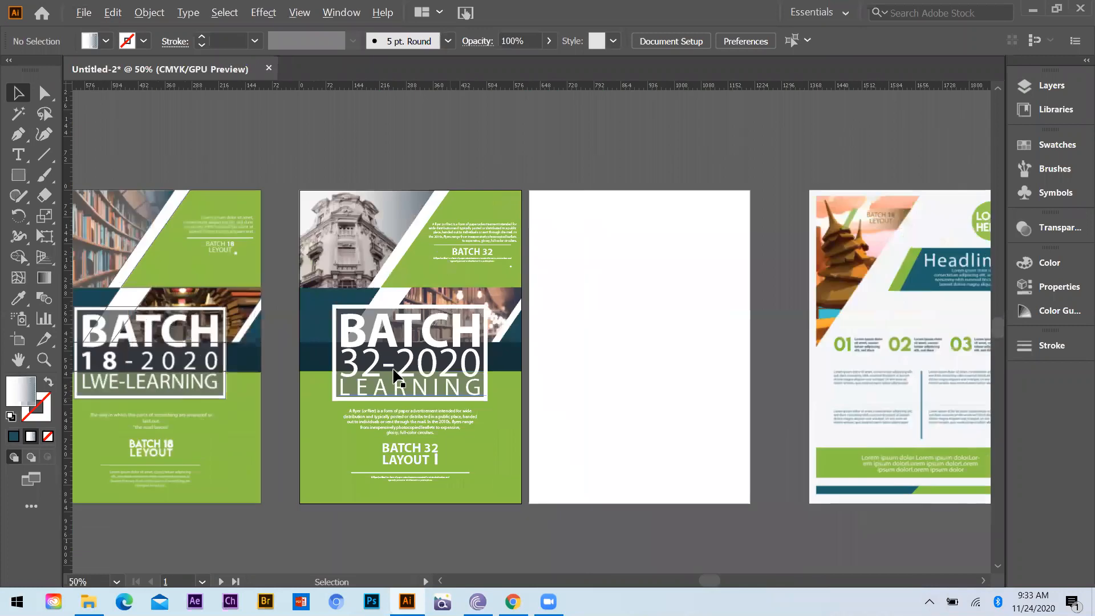
pyautogui.scroll(-1, 374, 368)
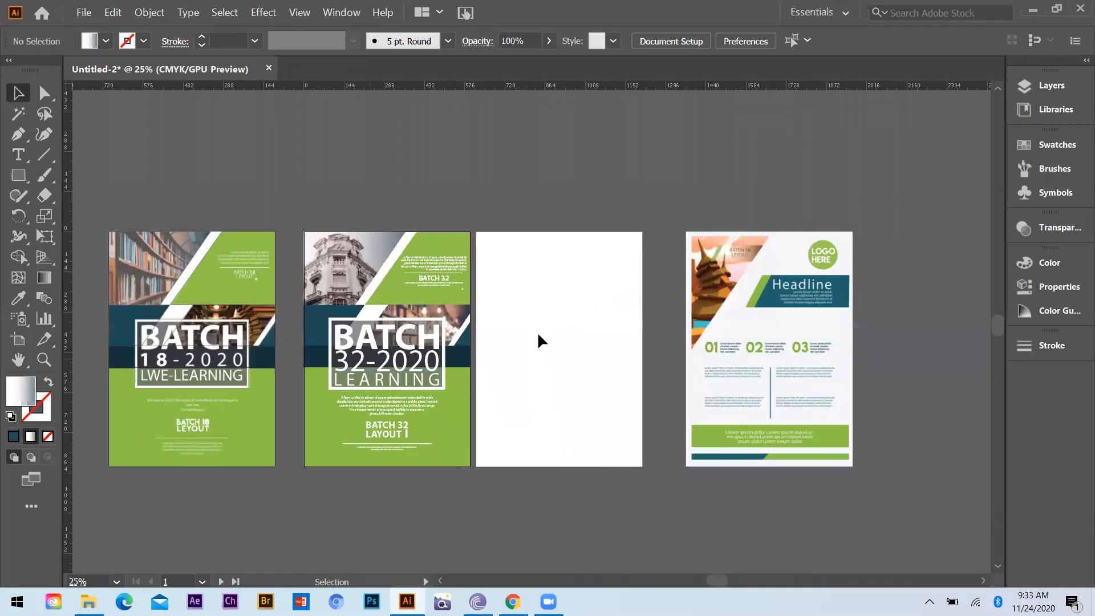
# Step: Move the Headline reference flyer closer to the blank artboard
pyautogui.scroll(1, 371, 359)
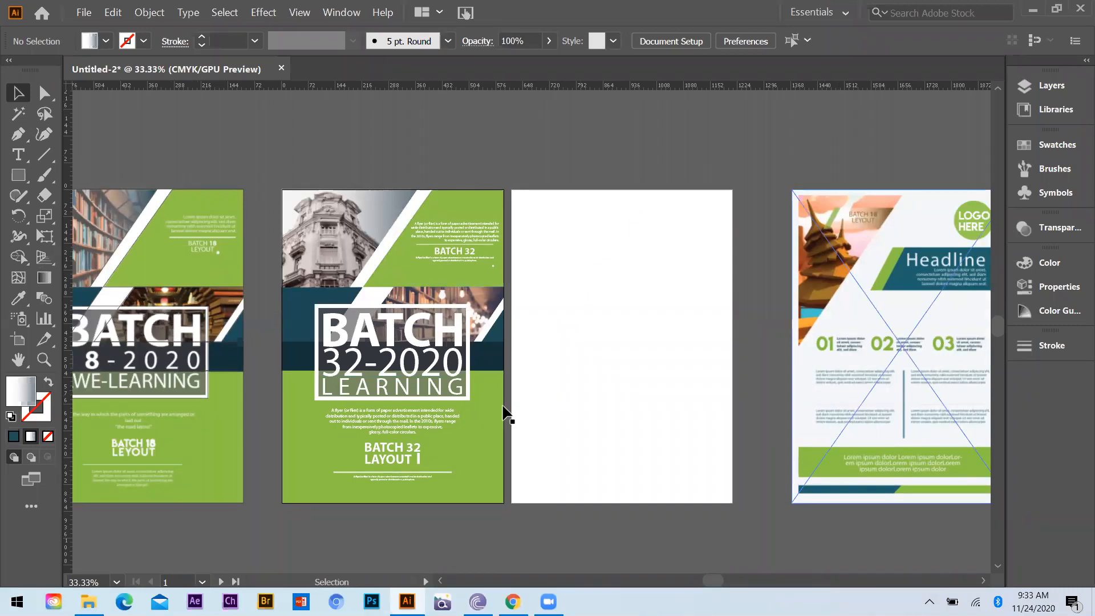
pyautogui.scroll(-1, 645, 405)
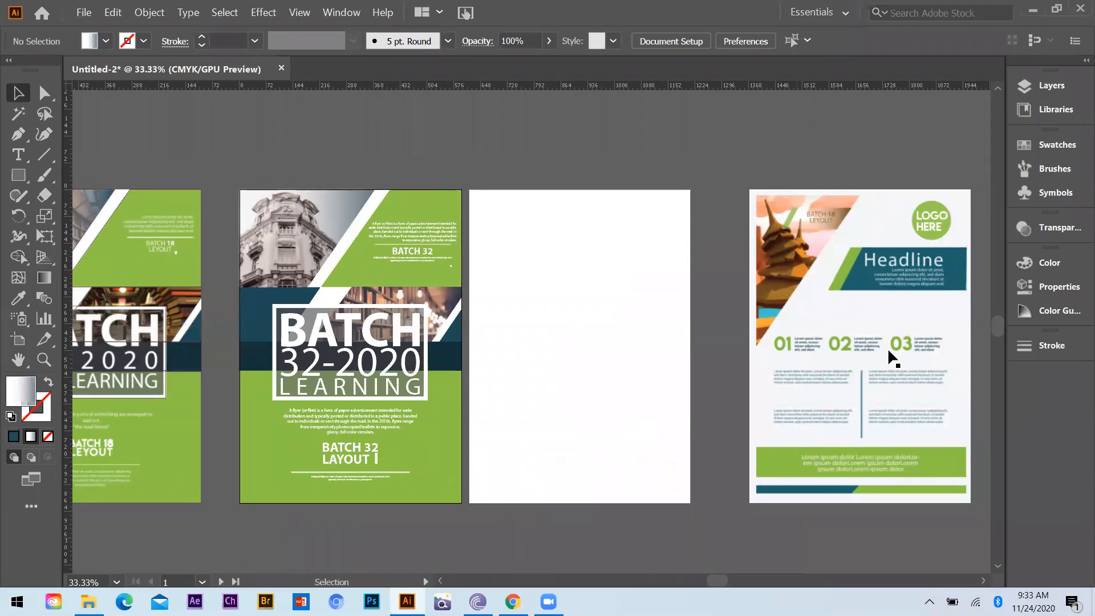
pyautogui.moveTo(813, 323); pyautogui.dragTo(899, 267)
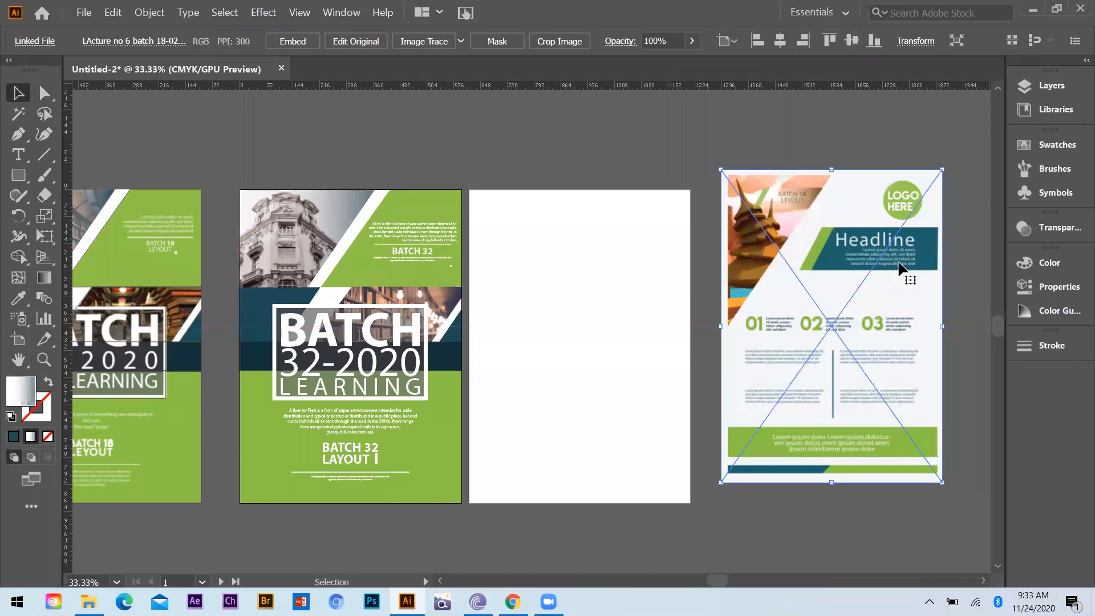
# Step: Switch to the Windows desktop and open the Class references folder
pyautogui.click(1030, 9)
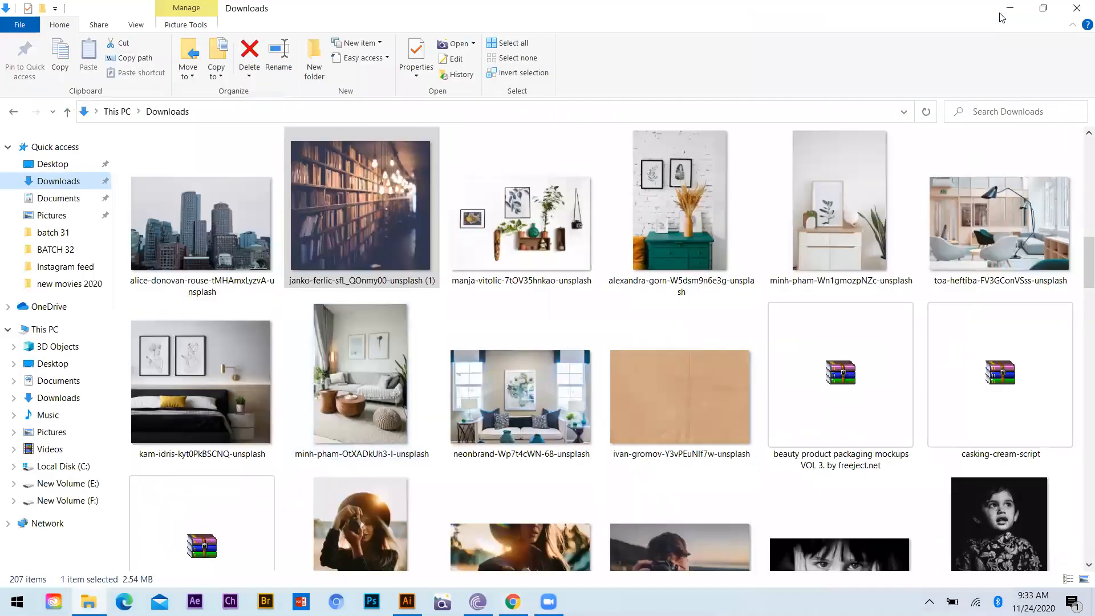
pyautogui.click(1005, 12)
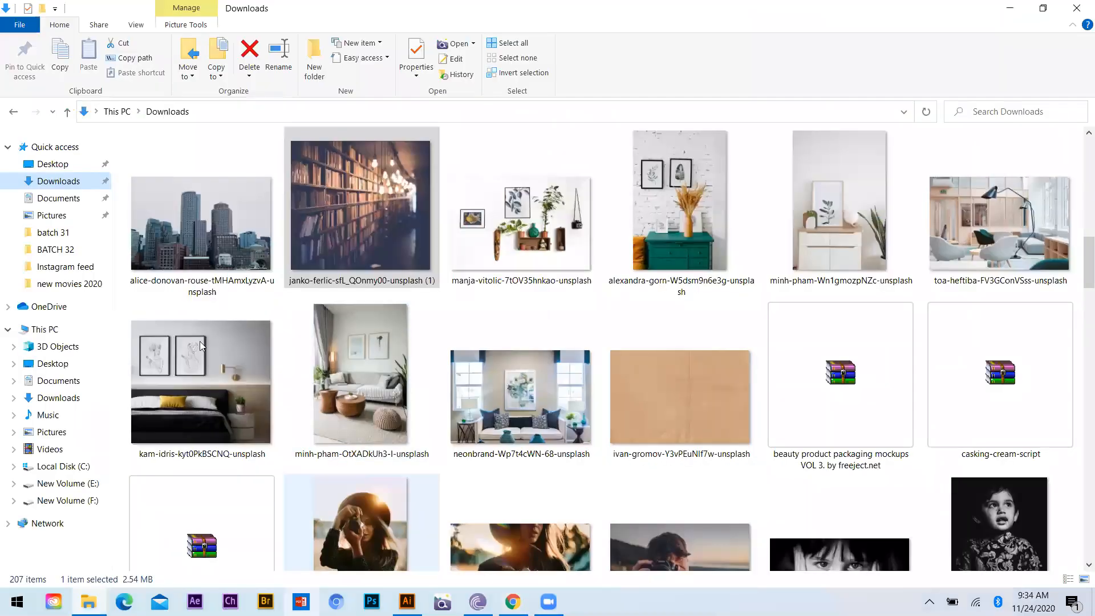
pyautogui.press('super+d')
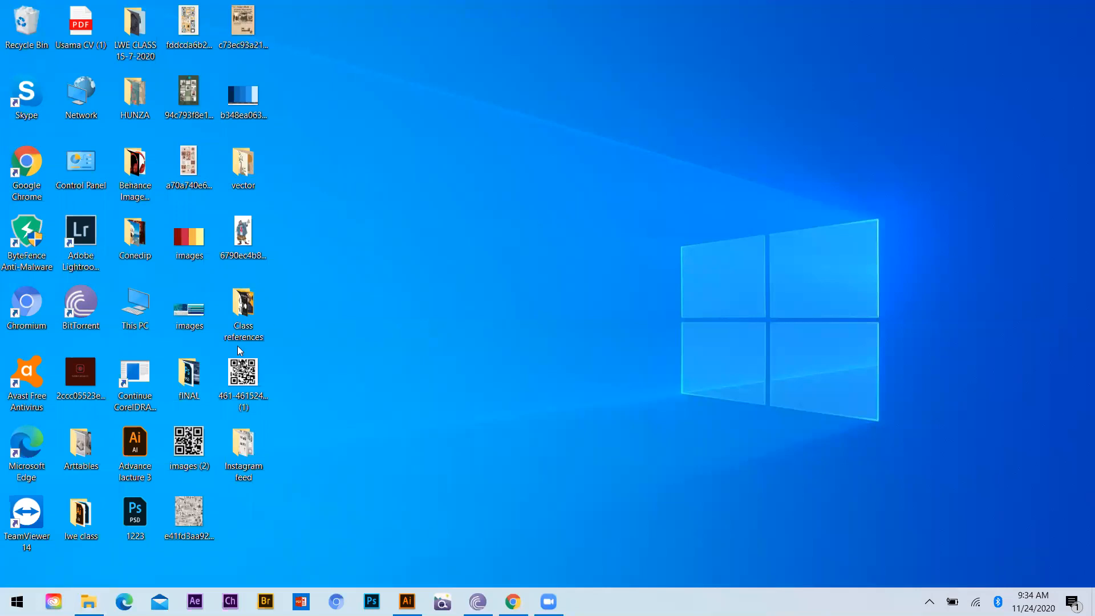
pyautogui.press('super+d')
pyautogui.press('super+d')
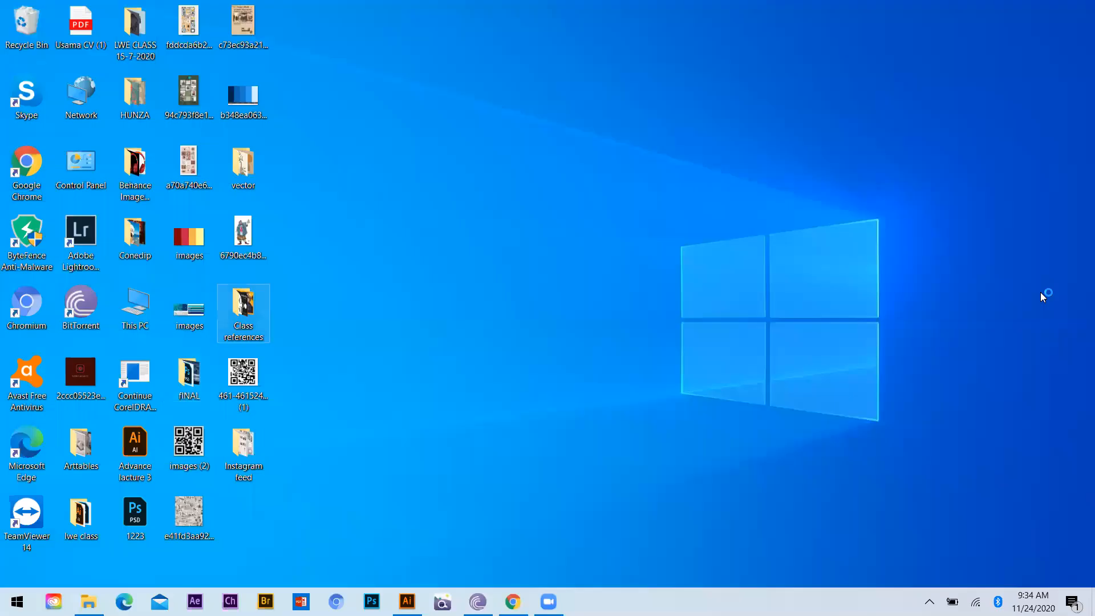
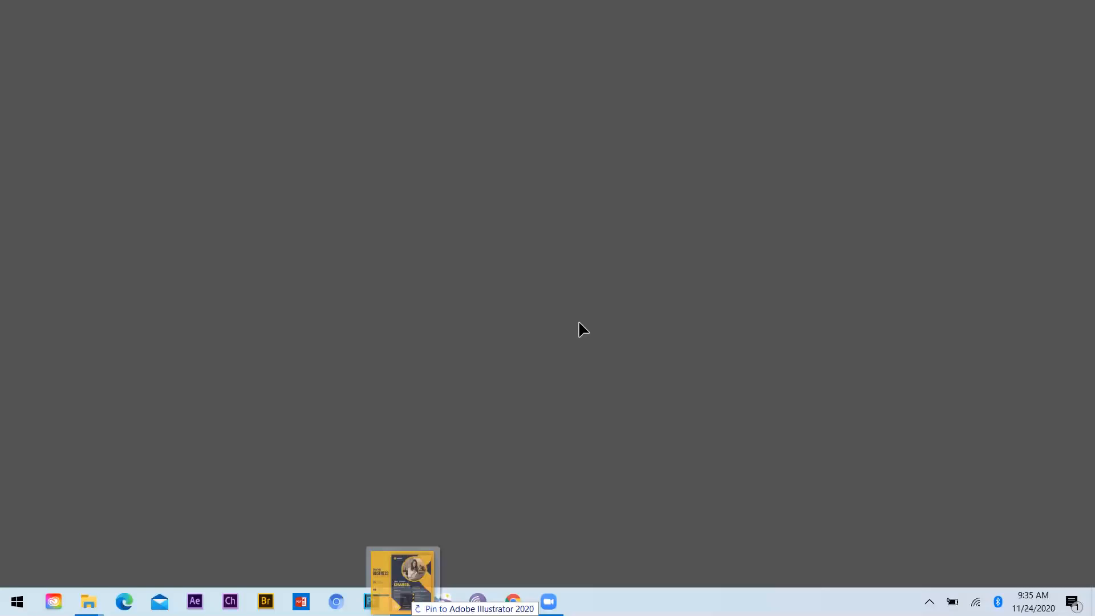
# Step: Place the yellow Creative Business flyer image on Illustrator's blank artboard and delete the Headline reference beside it
pyautogui.moveTo(578, 322); pyautogui.dragTo(605, 383)
pyautogui.moveTo(596, 345); pyautogui.dragTo(582, 323)
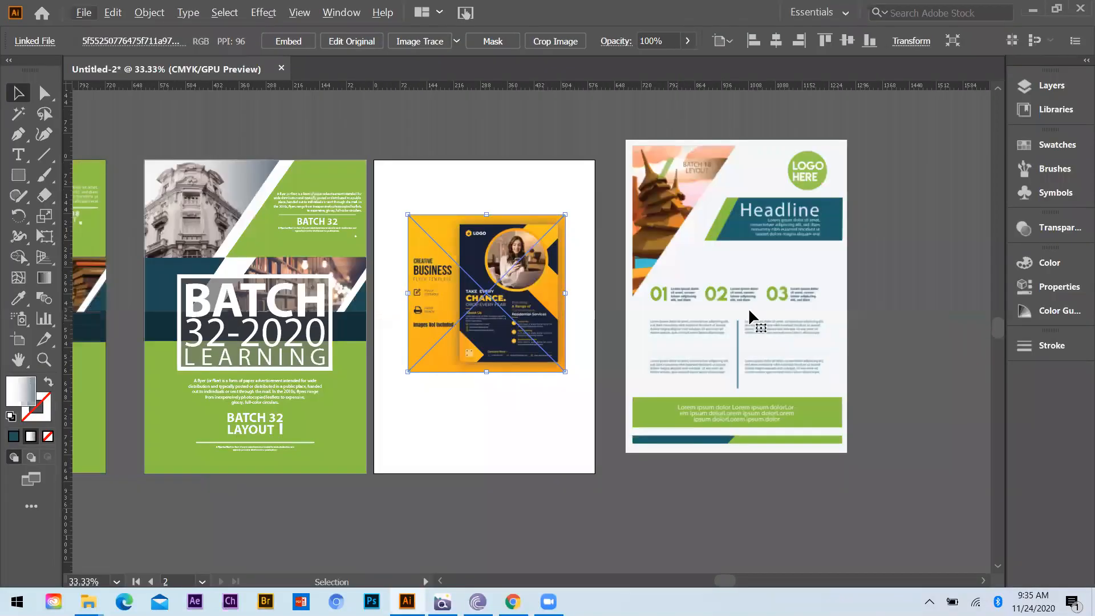
pyautogui.click(747, 304)
pyautogui.press('Delete')
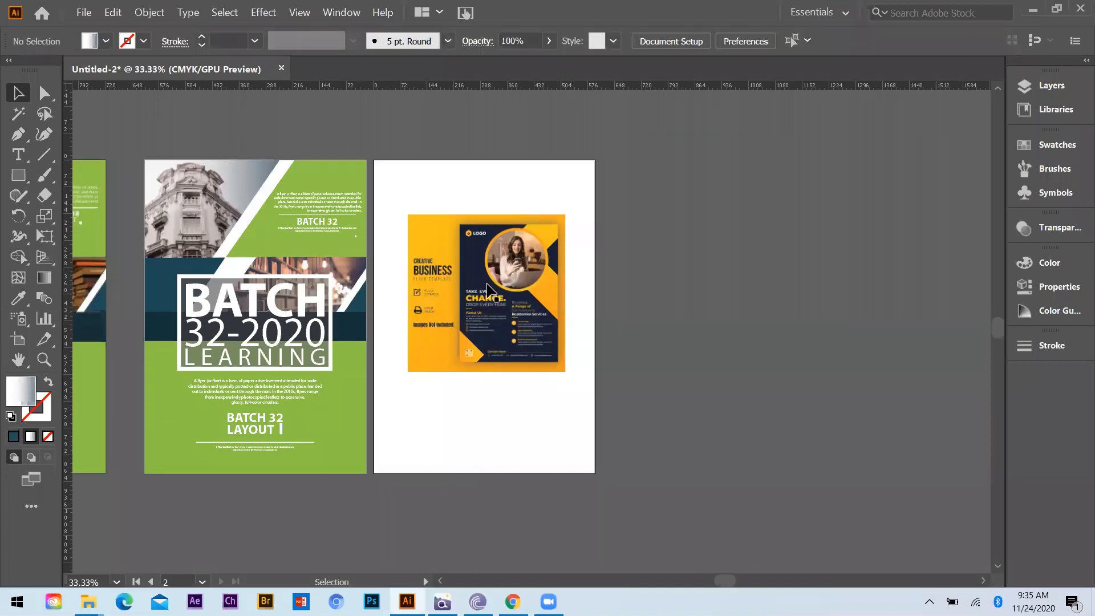
# Step: Position the Creative Business image so its navy flyer page's upper-left corner meets the blank artboard's corner
pyautogui.moveTo(509, 296); pyautogui.dragTo(457, 262)
pyautogui.scroll(1, 459, 265)
pyautogui.scroll(-1, 366, 166)
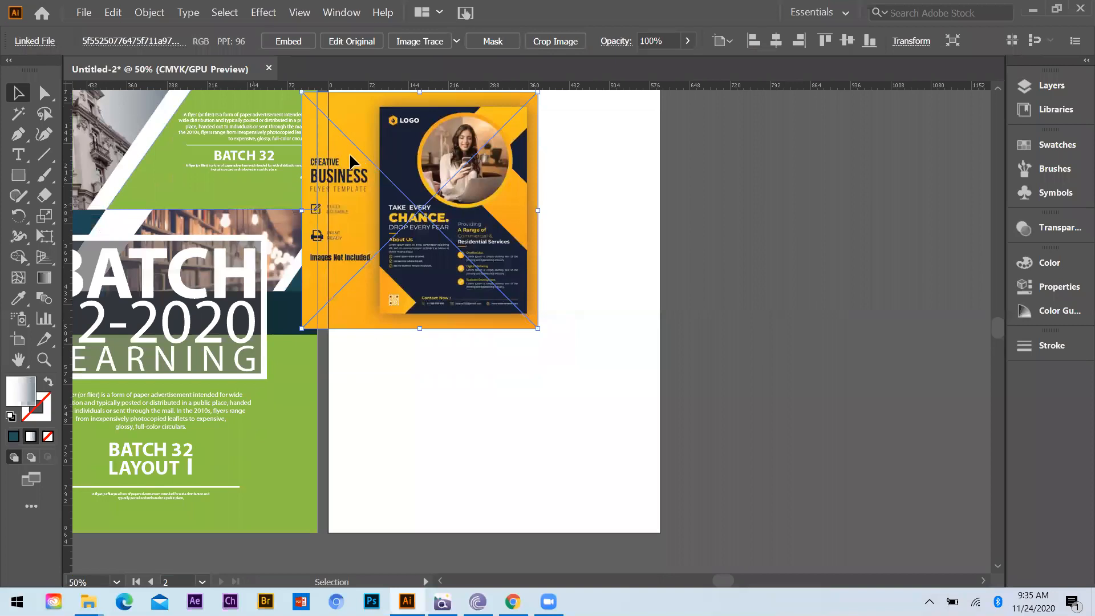
pyautogui.scroll(-1, 350, 151)
pyautogui.scroll(1, 341, 134)
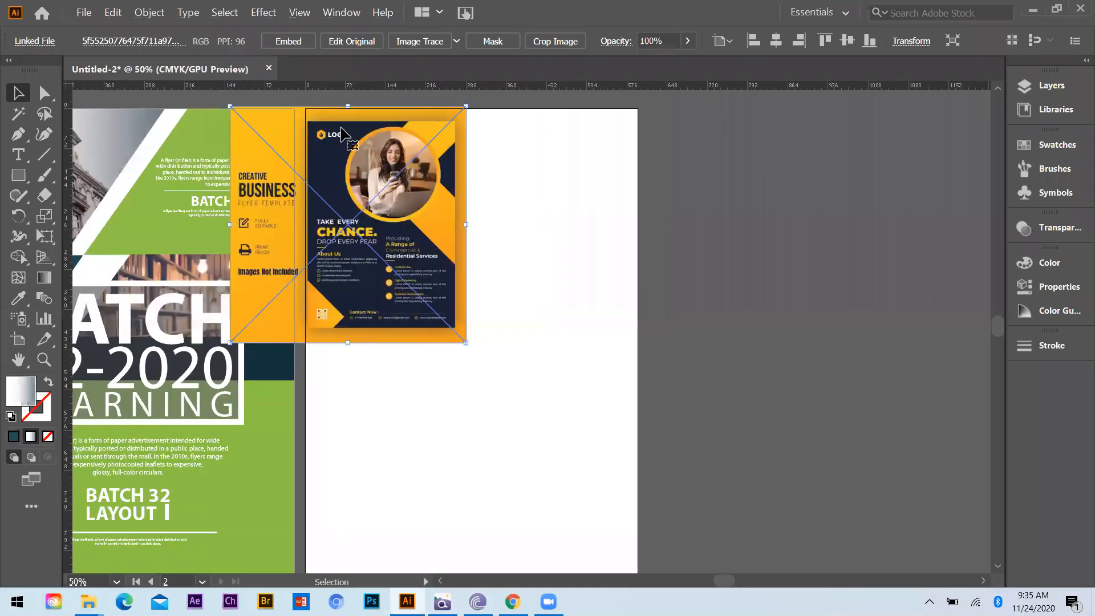
pyautogui.moveTo(452, 280); pyautogui.dragTo(453, 273)
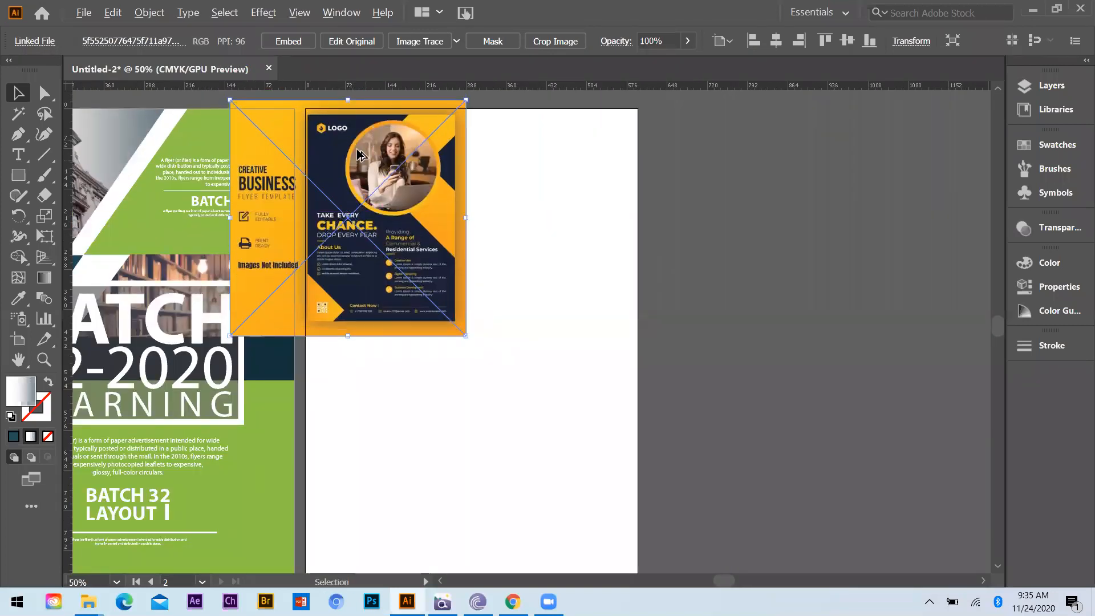
pyautogui.scroll(1, 333, 140)
pyautogui.scroll(-1, 319, 171)
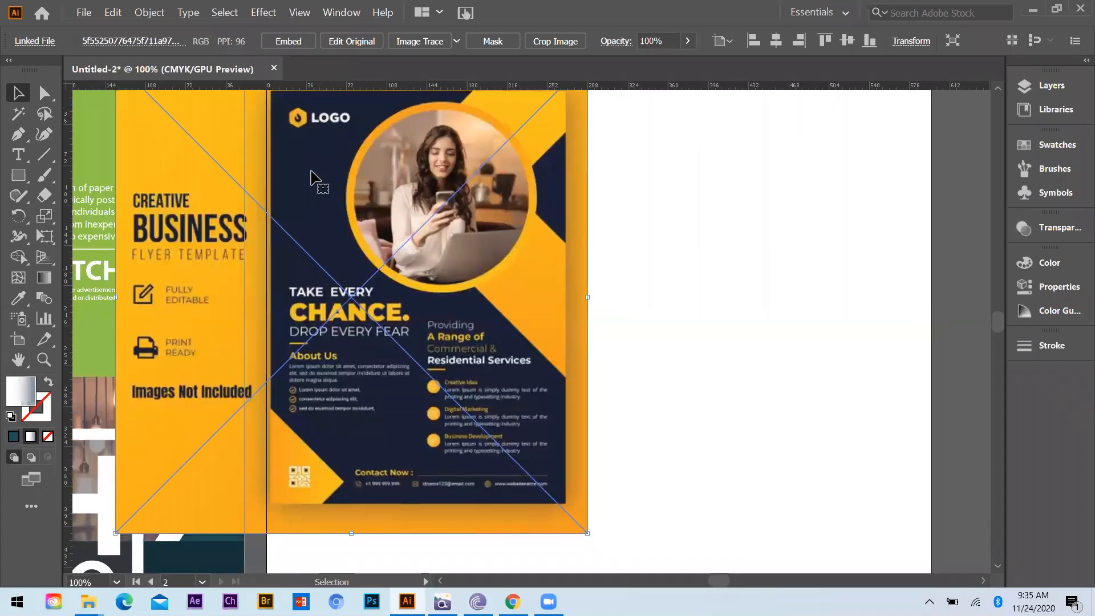
pyautogui.scroll(2, 311, 171)
pyautogui.moveTo(308, 174); pyautogui.dragTo(300, 169)
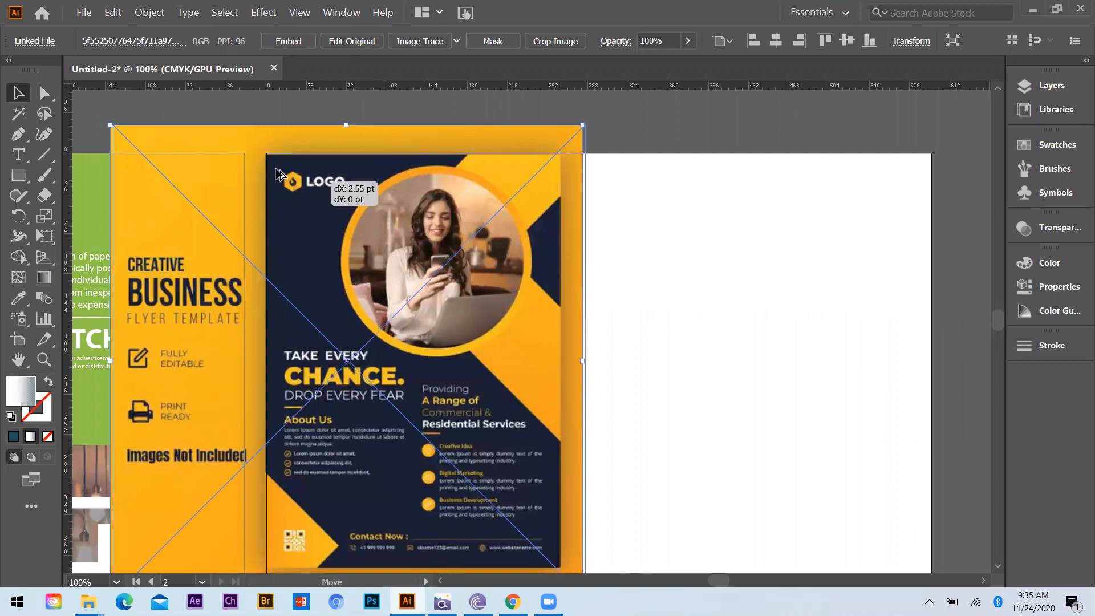
# Step: Enlarge the Creative Business image proportionally and reposition it so the navy flyer page covers the artboard
pyautogui.scroll(-1, 283, 169)
pyautogui.moveTo(437, 346); pyautogui.dragTo(607, 528)
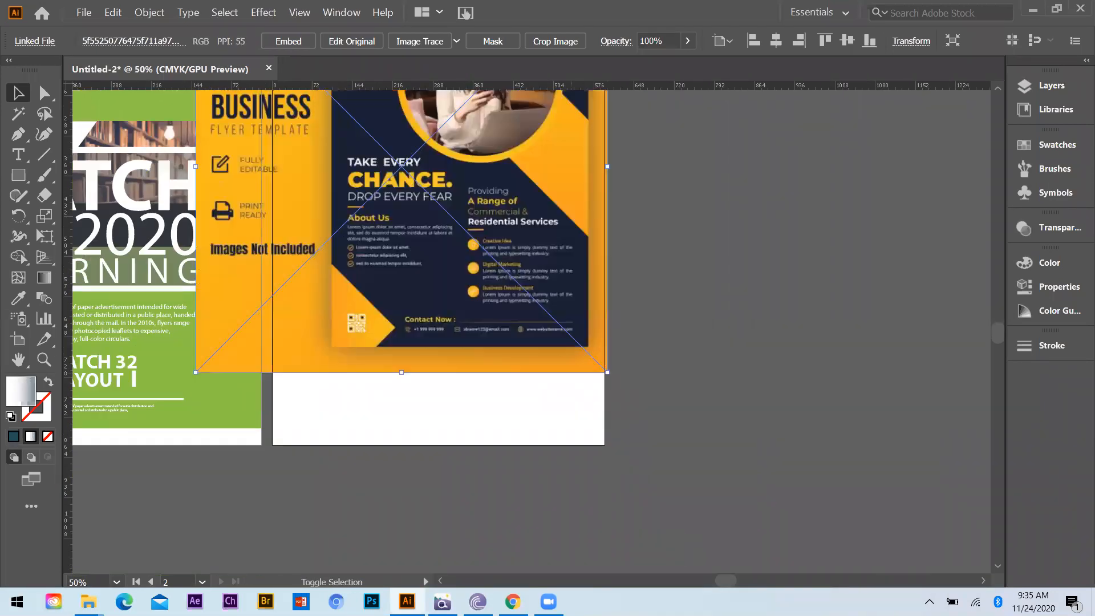
pyautogui.scroll(-1, 518, 355)
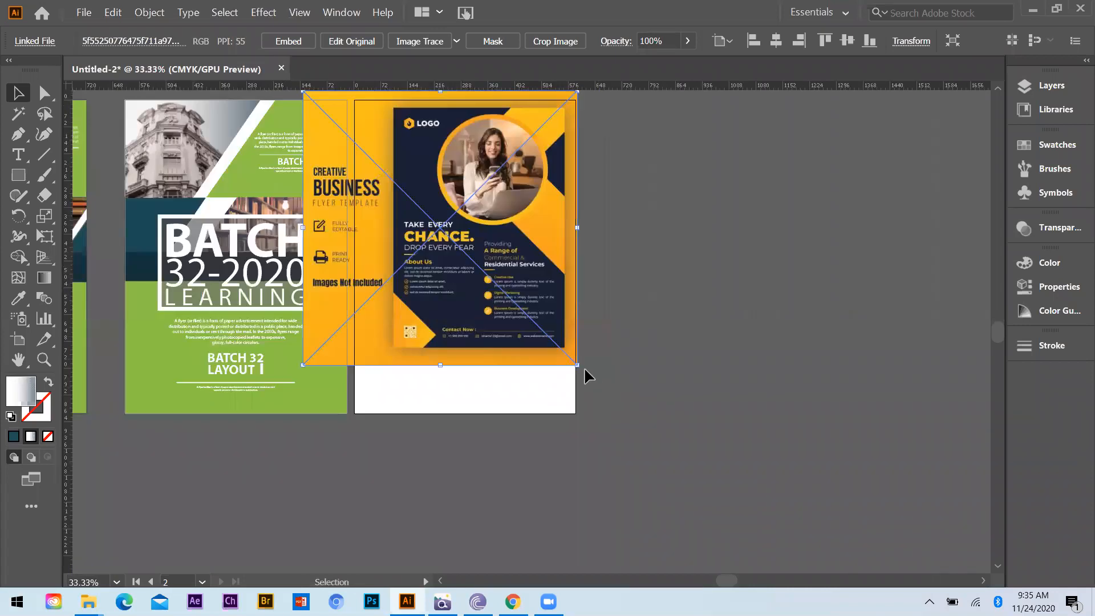
pyautogui.moveTo(581, 369); pyautogui.dragTo(673, 459)
pyautogui.moveTo(499, 233); pyautogui.dragTo(434, 152)
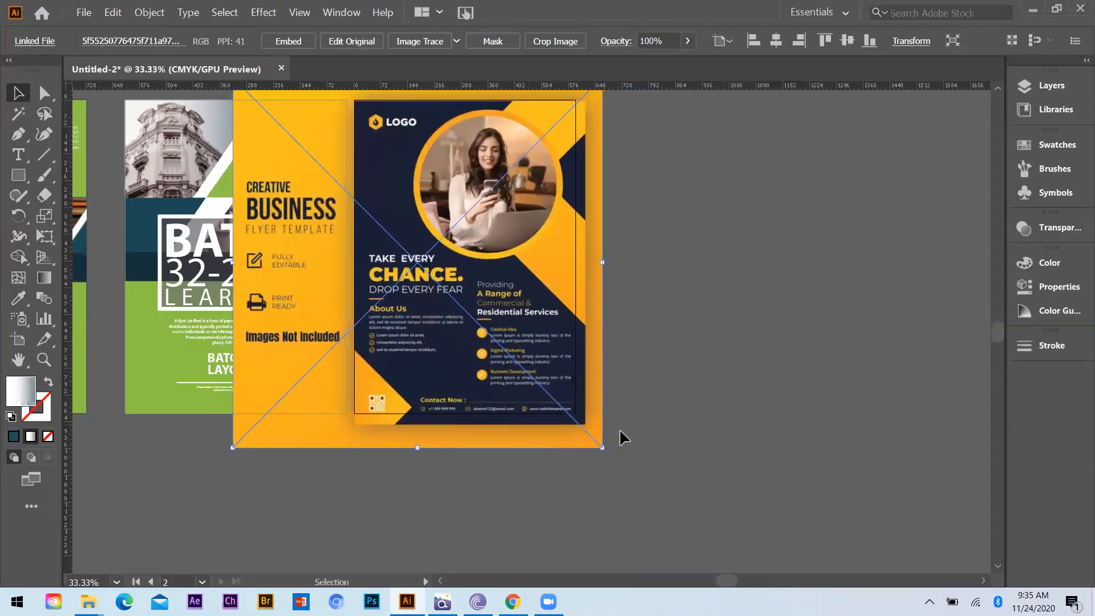
pyautogui.moveTo(601, 446); pyautogui.dragTo(592, 439)
pyautogui.click(624, 351)
# Step: Fine-tune the image's size and position so the navy flyer page matches the artboard edges
pyautogui.scroll(2, 429, 376)
pyautogui.scroll(1, 436, 371)
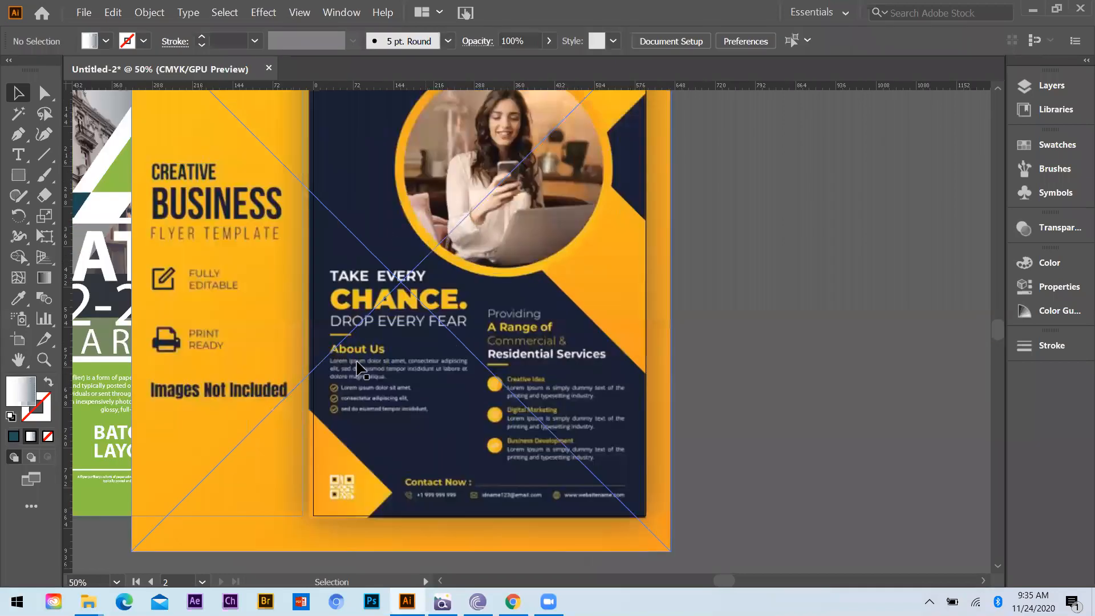
pyautogui.scroll(-1, 218, 166)
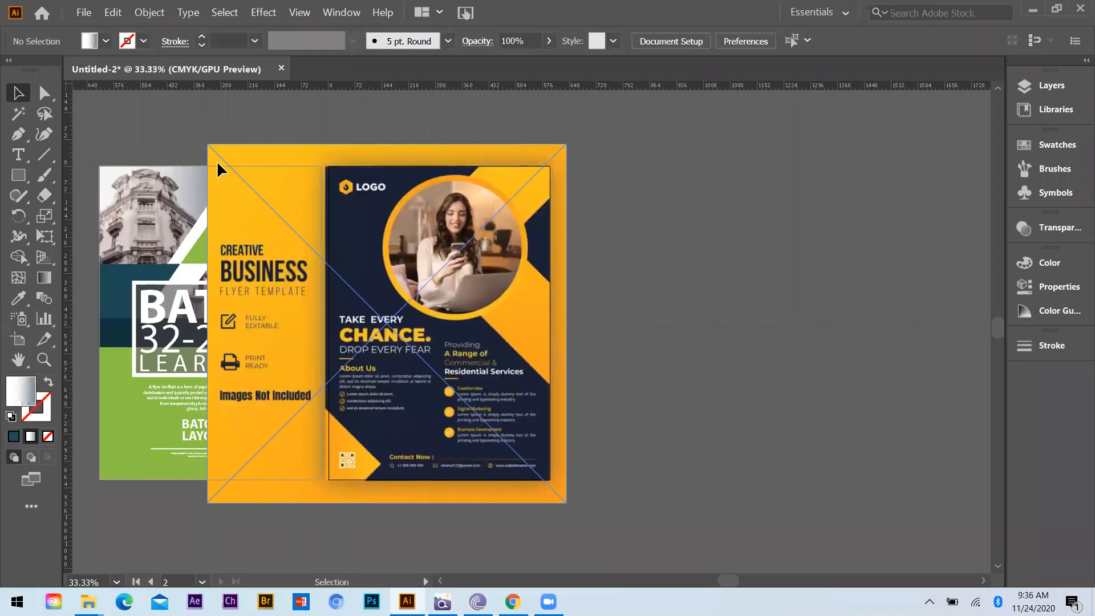
pyautogui.click(207, 145)
pyautogui.moveTo(207, 145); pyautogui.dragTo(211, 147)
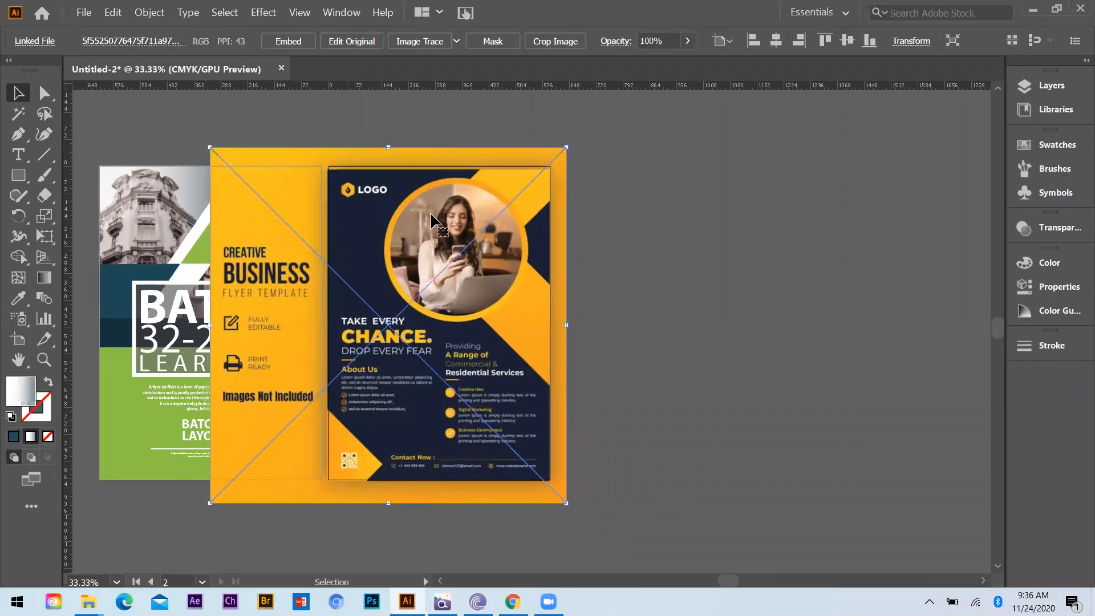
pyautogui.scroll(1, 432, 219)
pyautogui.moveTo(633, 113); pyautogui.dragTo(642, 109)
pyautogui.hotkey('ctrl', '-')
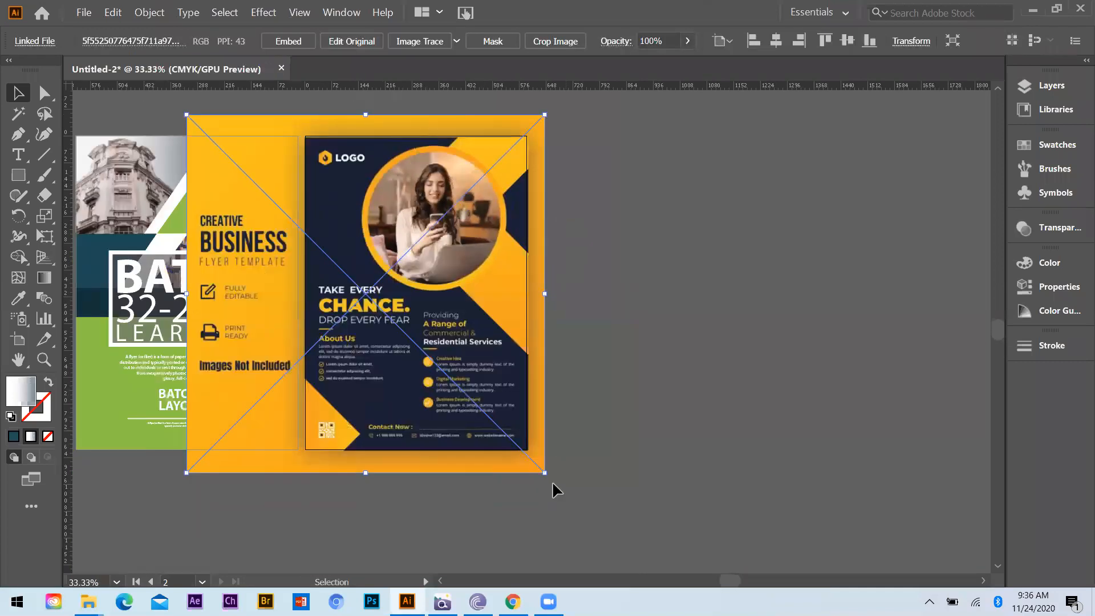
pyautogui.moveTo(545, 473); pyautogui.dragTo(545, 473)
# Step: Move the scaled Creative Business image off the artboard into the empty space beside it and deselect it
pyautogui.scroll(3, 384, 187)
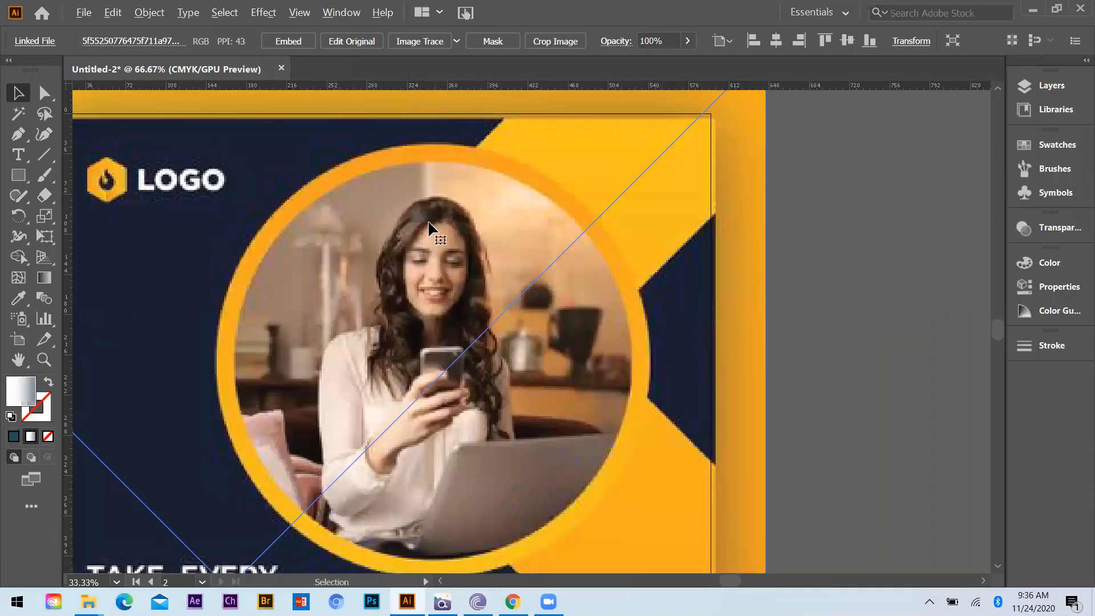
pyautogui.scroll(-2, 429, 224)
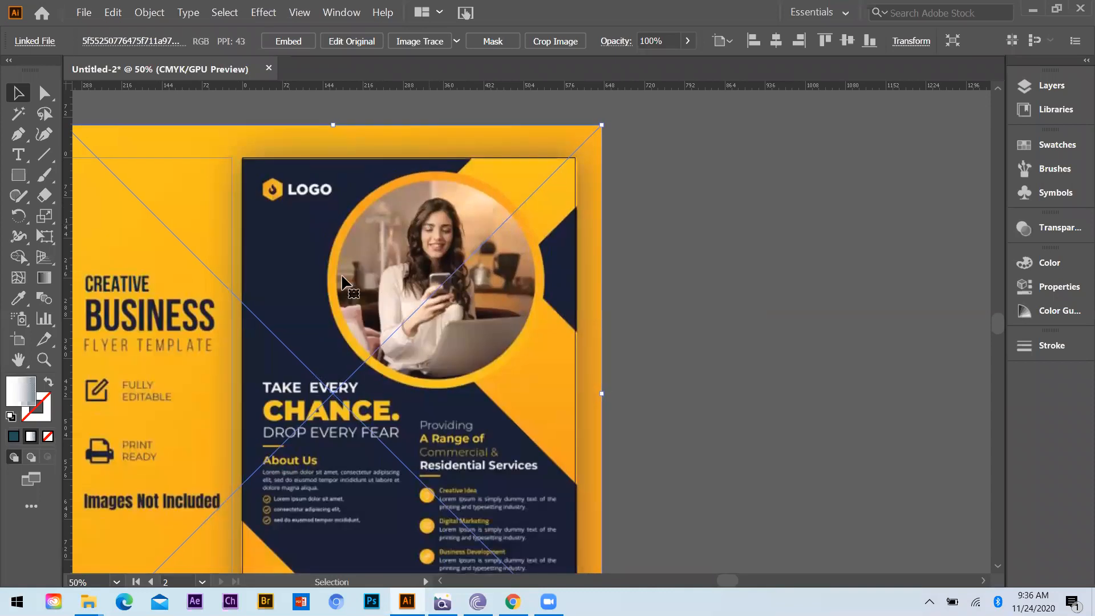
pyautogui.scroll(-2, 320, 302)
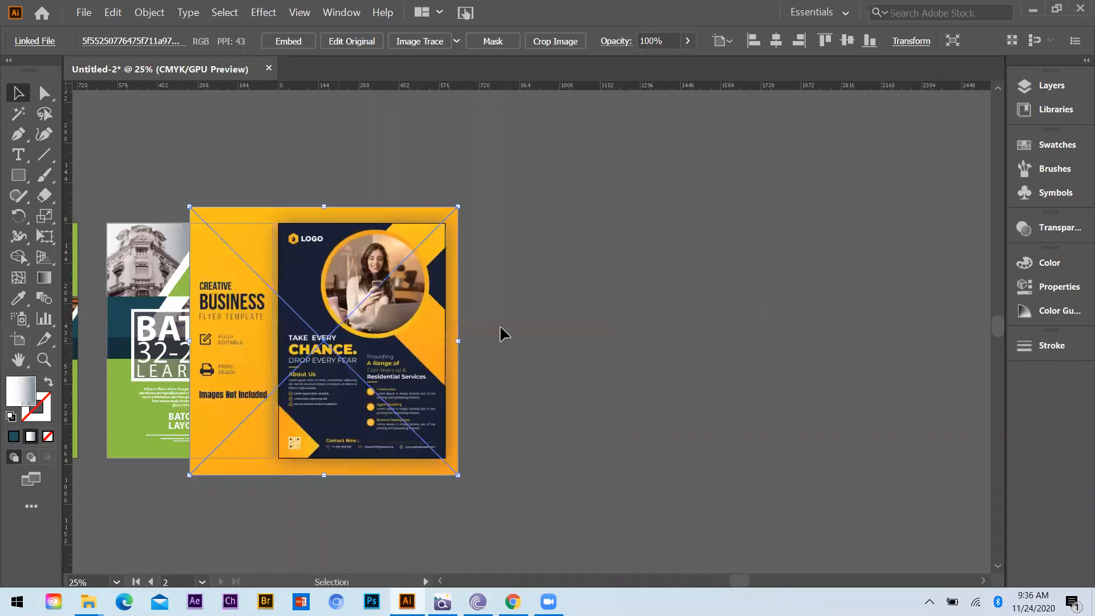
pyautogui.moveTo(281, 326); pyautogui.dragTo(594, 320)
pyautogui.hotkey('ctrl', 'shift', 'a')
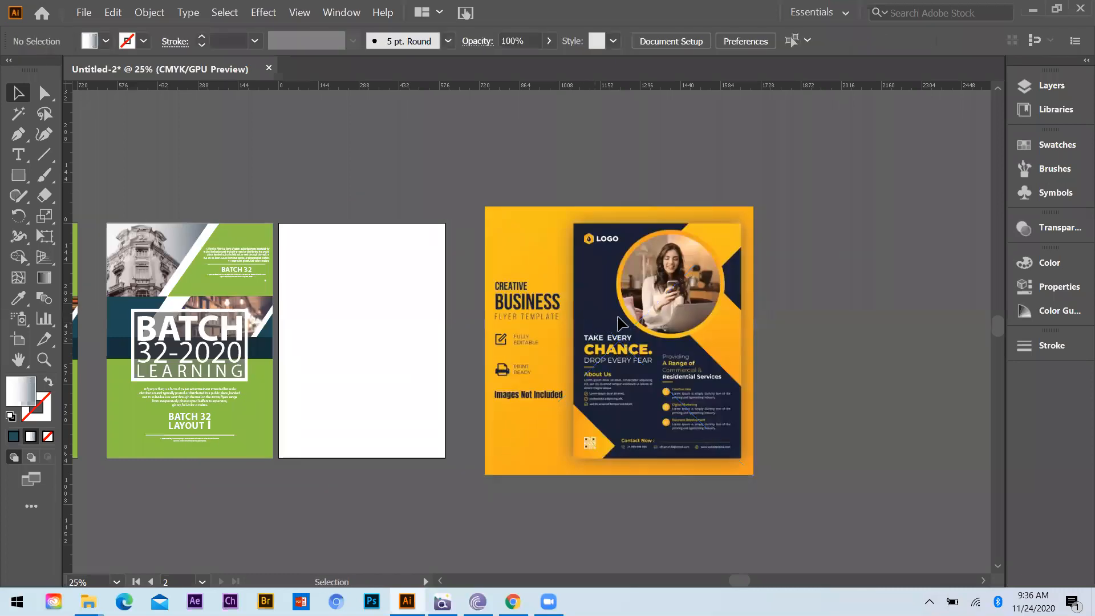
# Step: Try to trace the reference's navy flyer page with a gradient-filled rectangle
pyautogui.scroll(3, 727, 322)
pyautogui.scroll(-2, 238, 225)
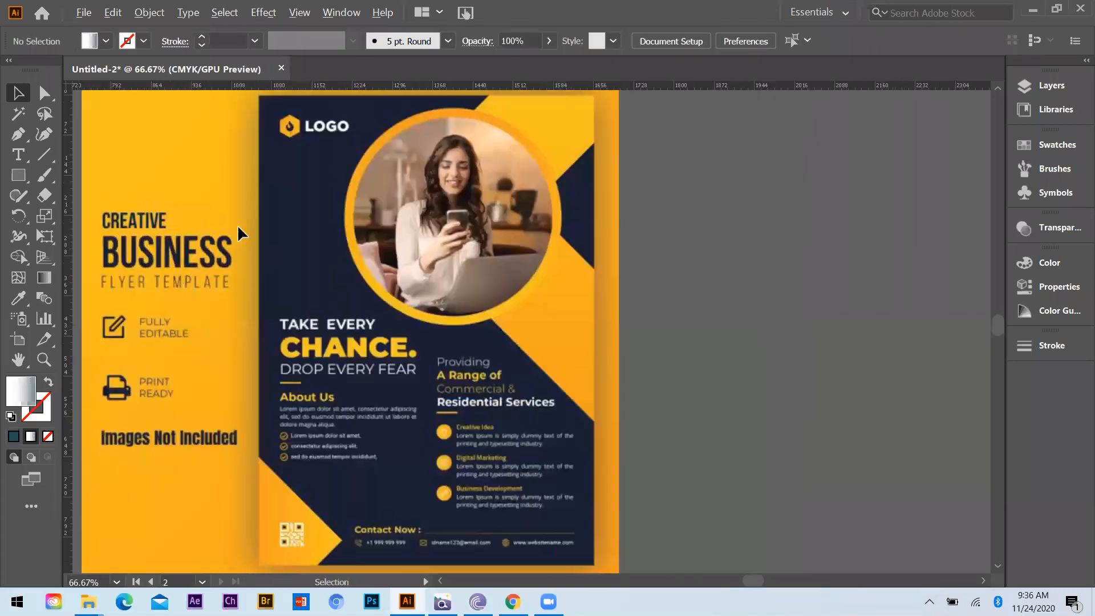
pyautogui.scroll(1, 238, 269)
pyautogui.click(17, 180)
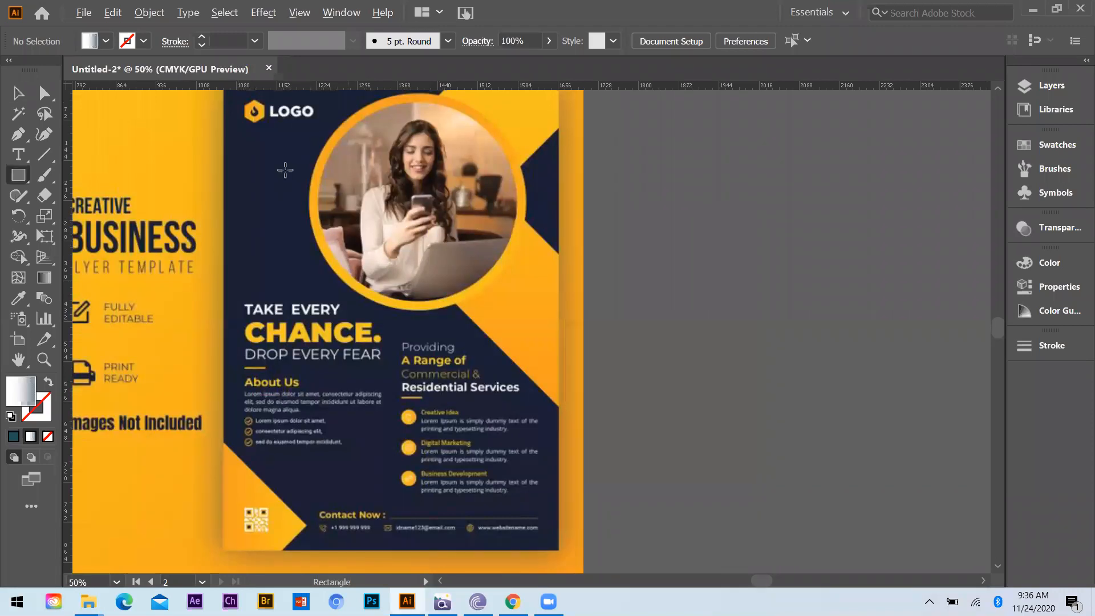
pyautogui.scroll(-1, 264, 139)
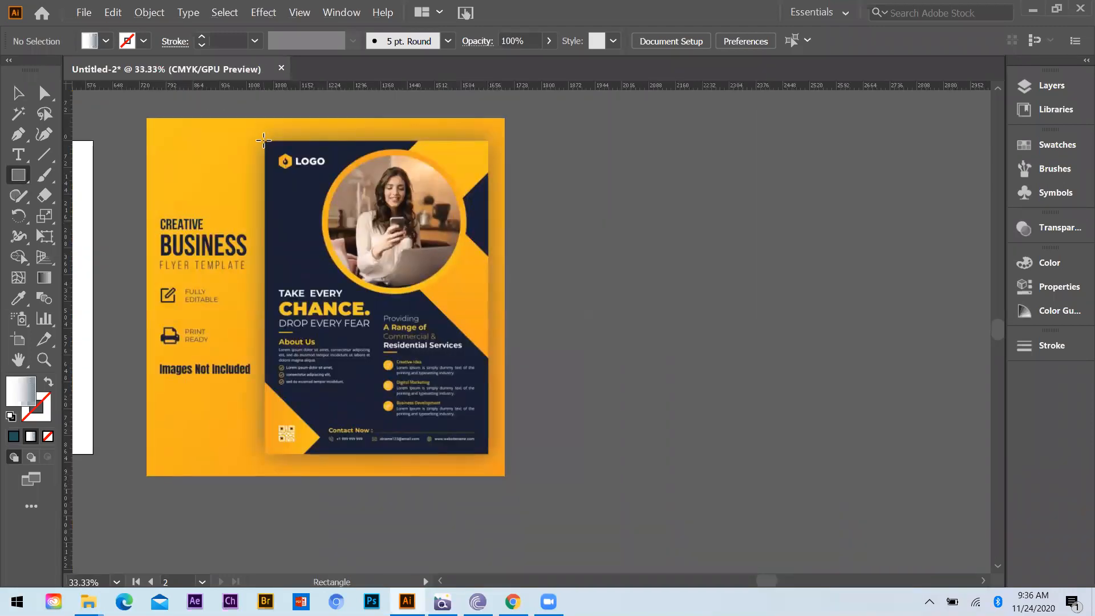
pyautogui.moveTo(485, 449); pyautogui.dragTo(487, 454)
pyautogui.moveTo(490, 382); pyautogui.dragTo(488, 454)
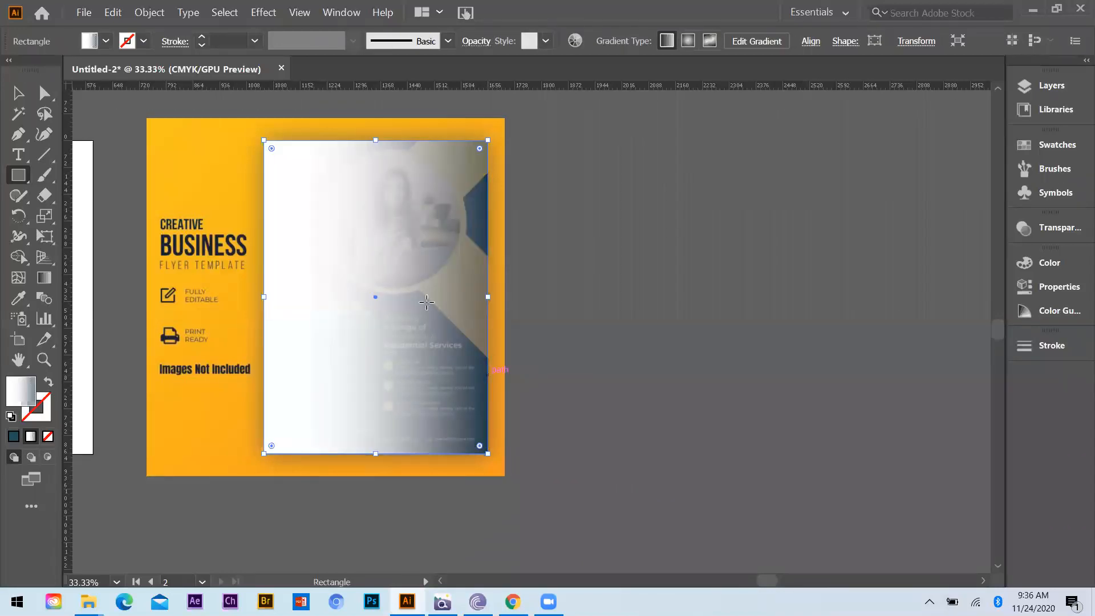
pyautogui.hotkey('ctrl', 'z')
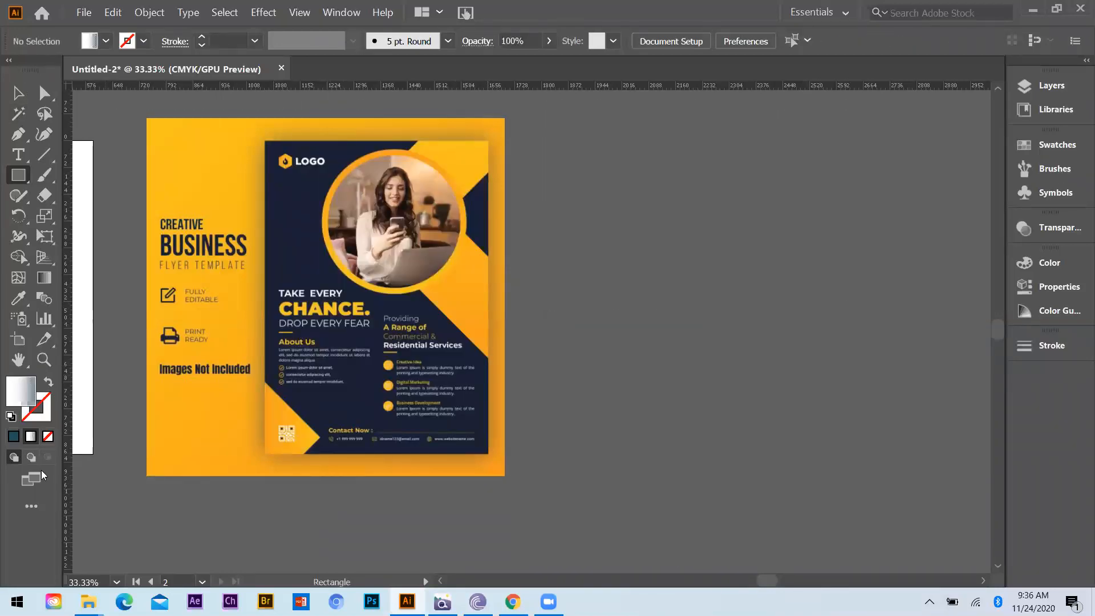
# Step: Set no fill and a solid dark teal stroke for new shapes, and activate the Ellipse tool
pyautogui.click(13, 437)
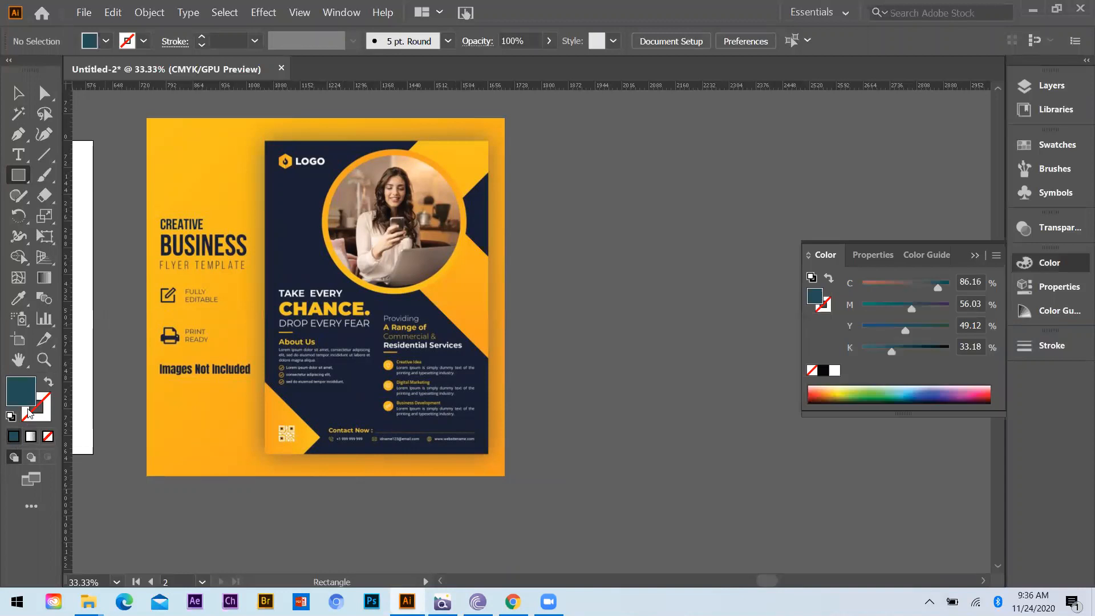
pyautogui.hotkey('shift', 'x')
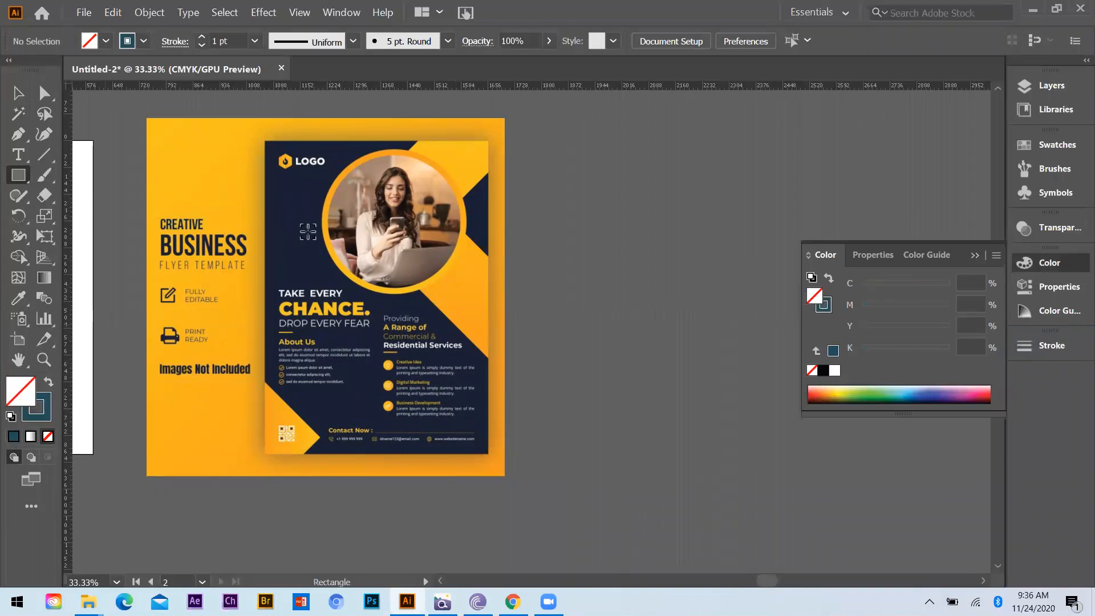
pyautogui.scroll(1, 296, 246)
pyautogui.scroll(-1, 400, 258)
pyautogui.scroll(1, 388, 258)
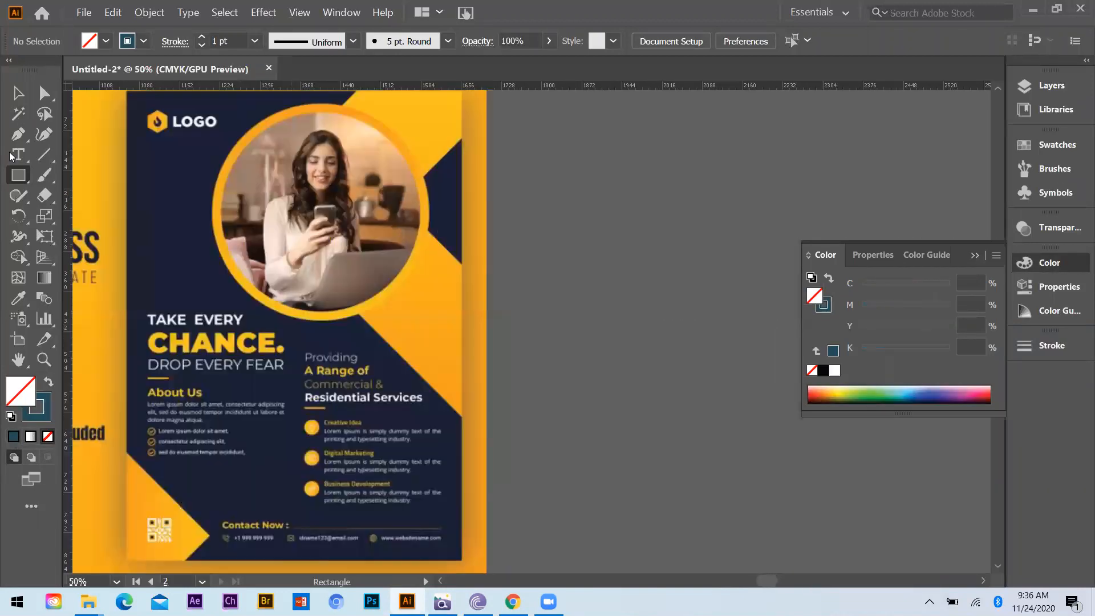
pyautogui.scroll(1, 388, 258)
pyautogui.moveTo(19, 176); pyautogui.dragTo(80, 218)
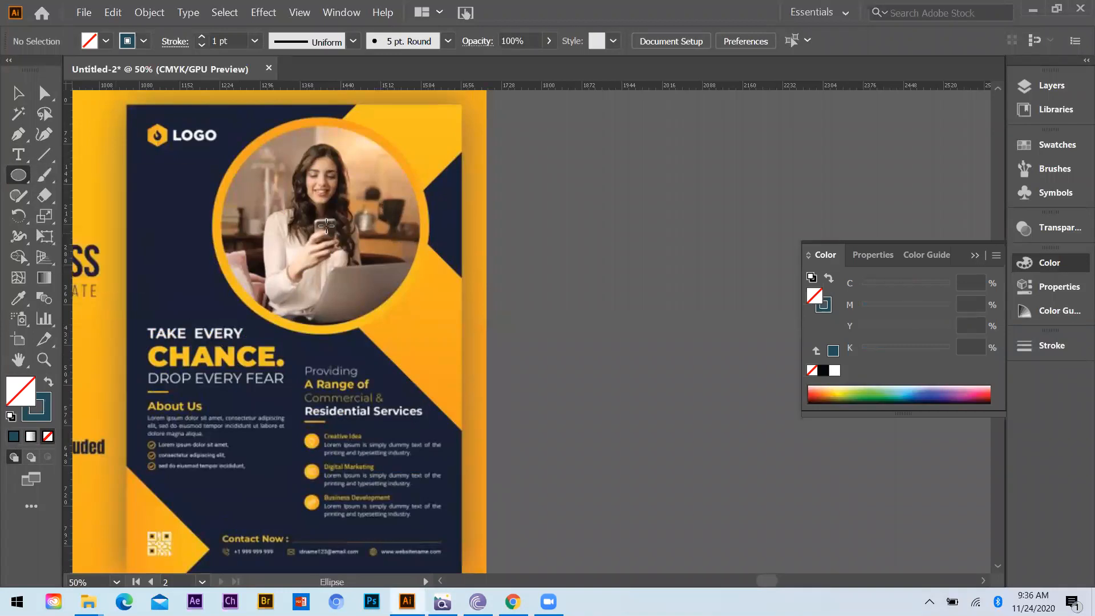
# Step: Draw a circle over the round photo on the reference flyer, align it within the orange ring, and deselect it
pyautogui.moveTo(316, 217); pyautogui.dragTo(365, 268)
pyautogui.moveTo(419, 313); pyautogui.dragTo(422, 340)
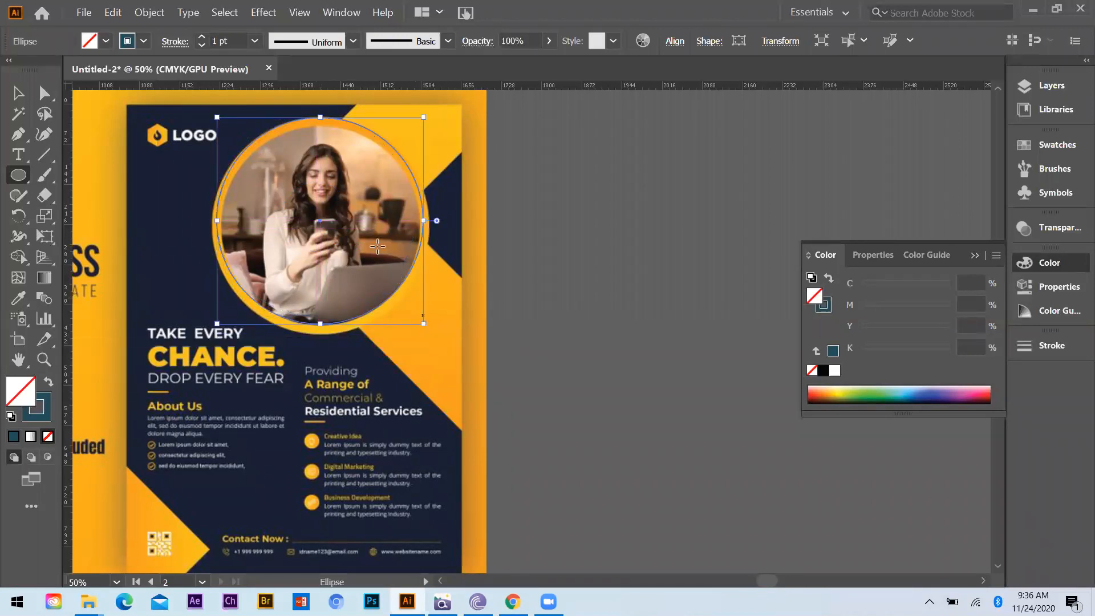
pyautogui.moveTo(318, 227); pyautogui.dragTo(317, 222)
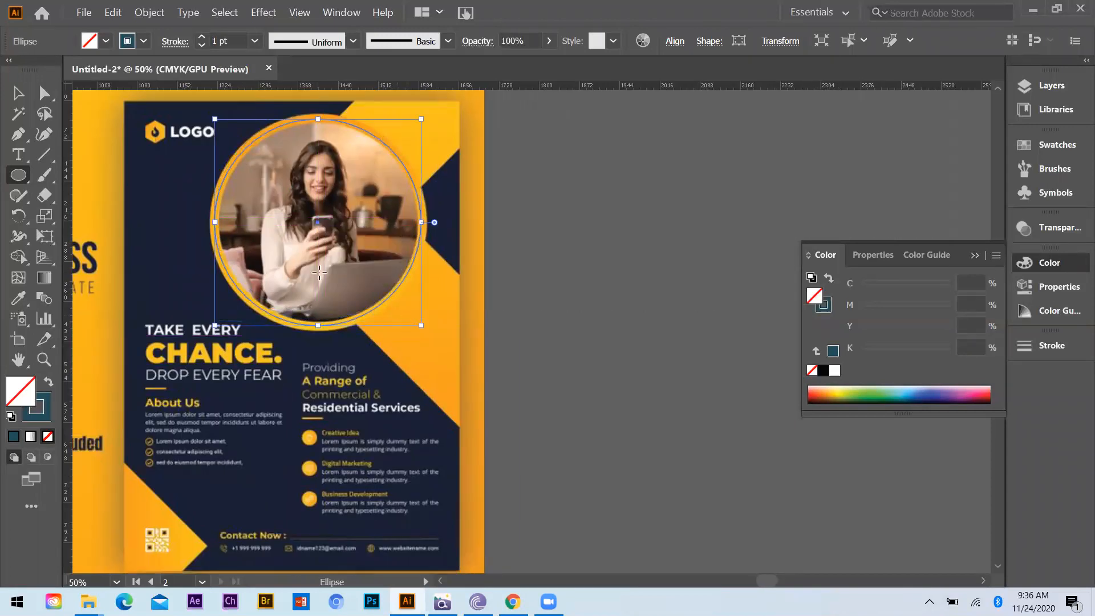
pyautogui.click(18, 93)
pyautogui.click(635, 252)
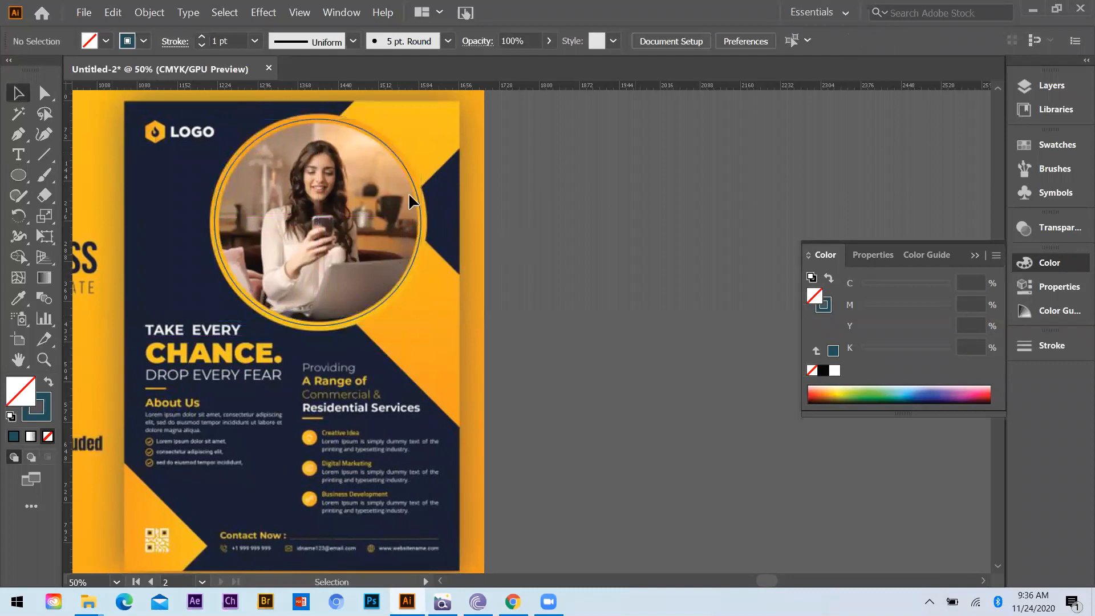
# Step: Trace the upper part of the yellow shape with the Pen tool, from the page's top edge around the navy notch beside the photo
pyautogui.scroll(2, 408, 193)
pyautogui.click(18, 135)
pyautogui.scroll(2, 404, 158)
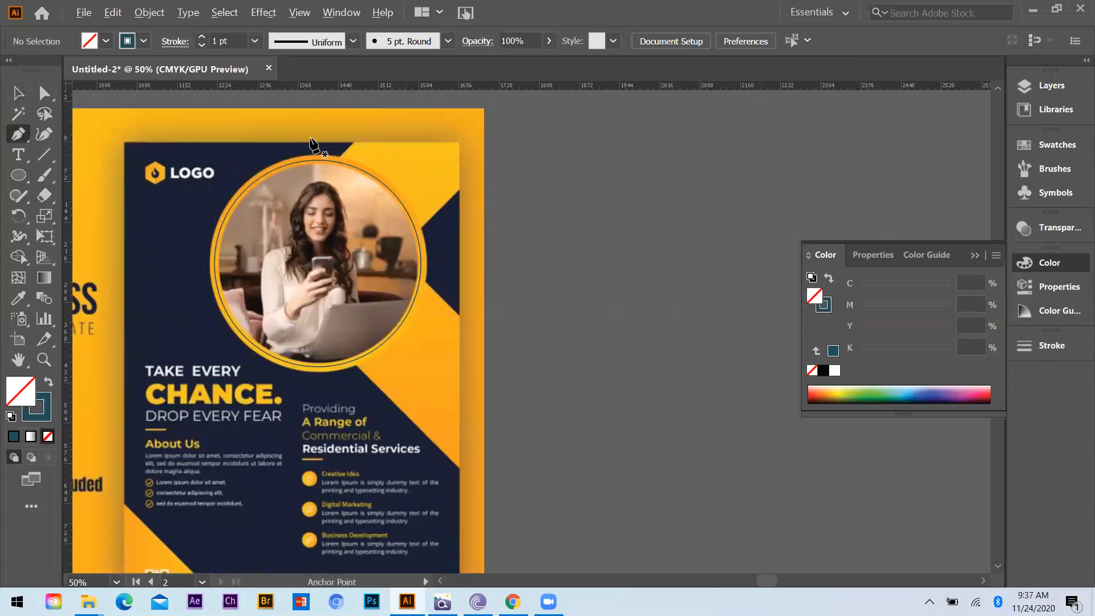
pyautogui.click(307, 129)
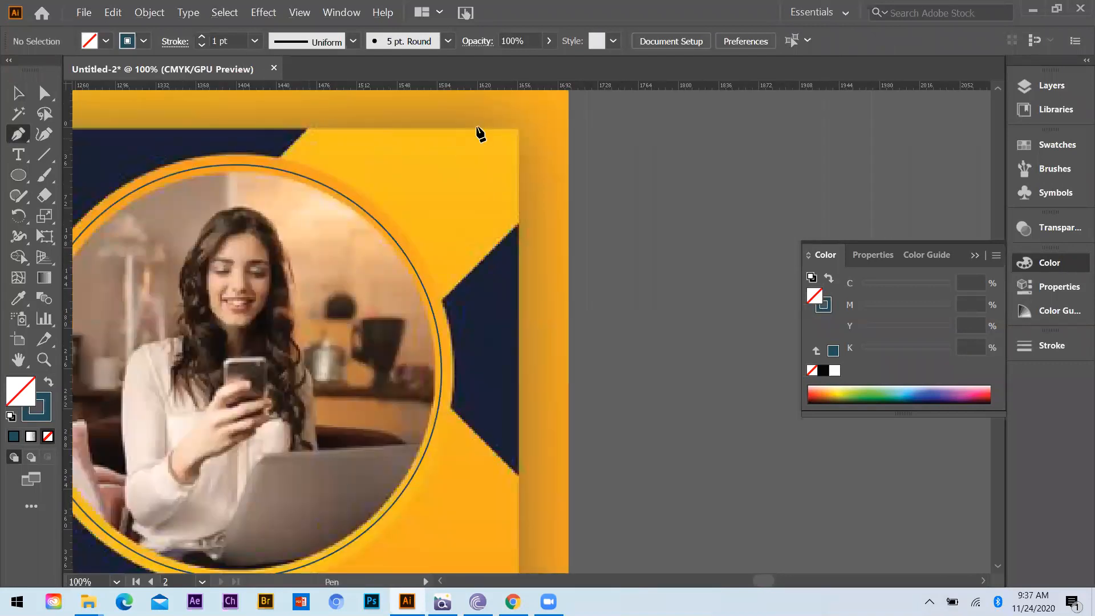
pyautogui.click(518, 129)
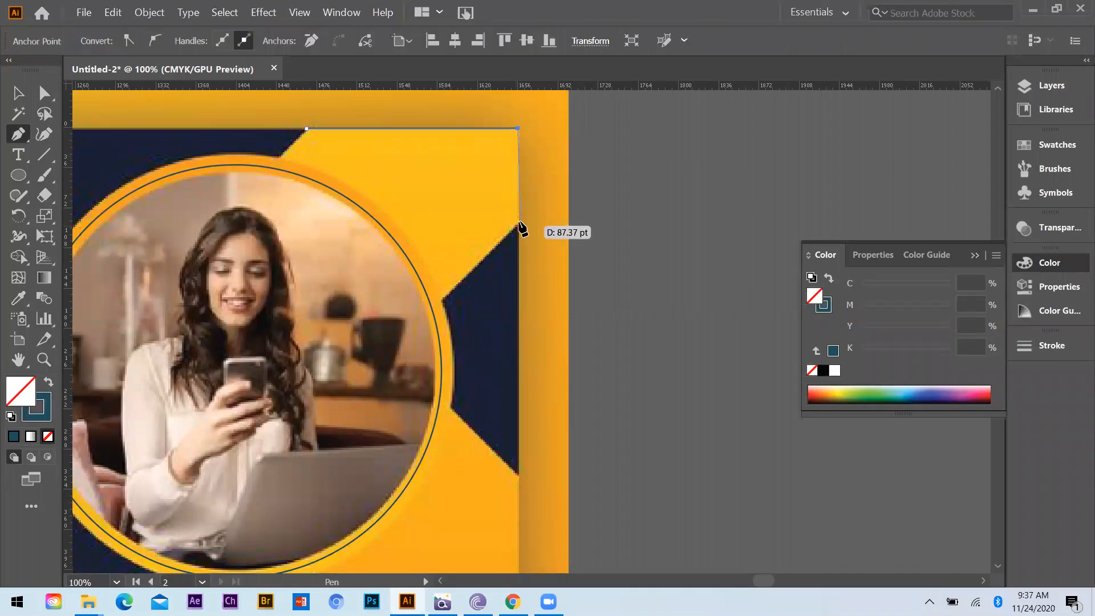
pyautogui.click(520, 225)
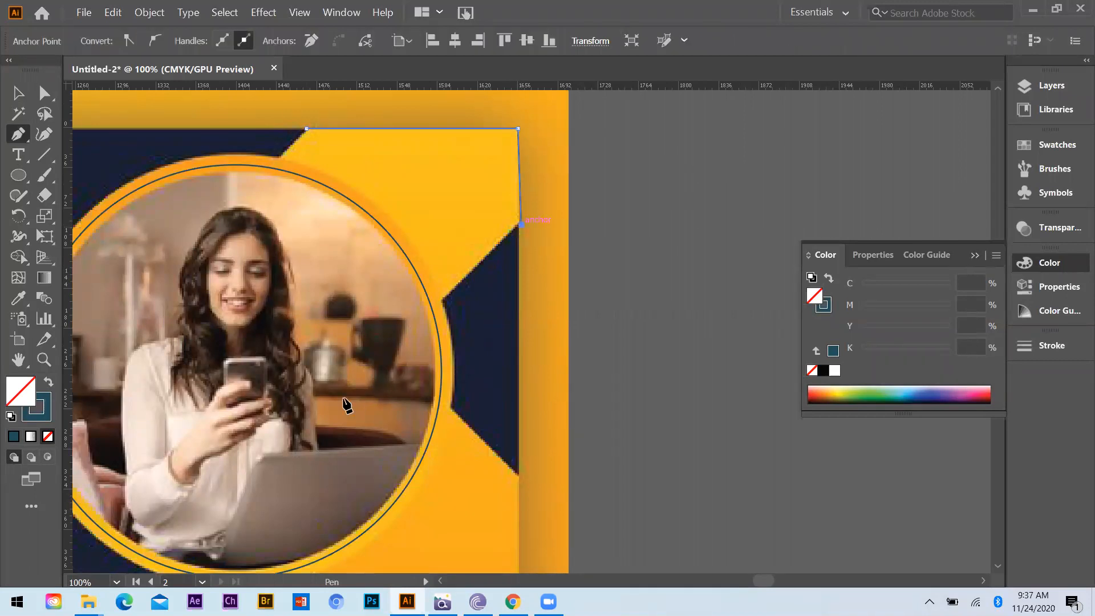
pyautogui.click(368, 371)
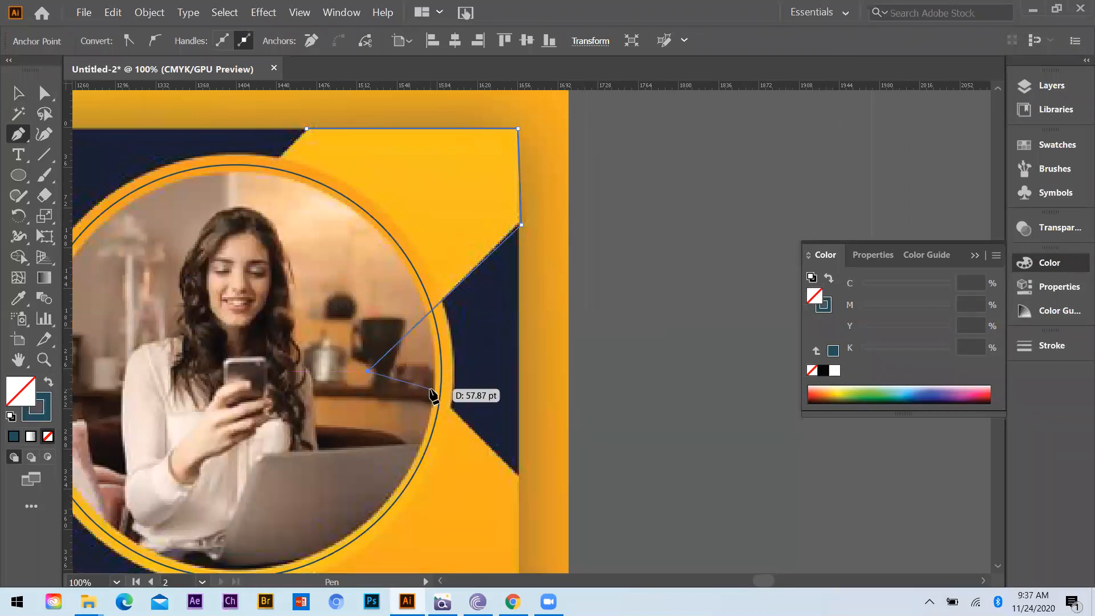
pyautogui.click(430, 389)
pyautogui.click(519, 477)
# Step: Extend the path down the flyer page's right edge and back along the lower yellow diagonal into the photo circle
pyautogui.scroll(-3, 528, 416)
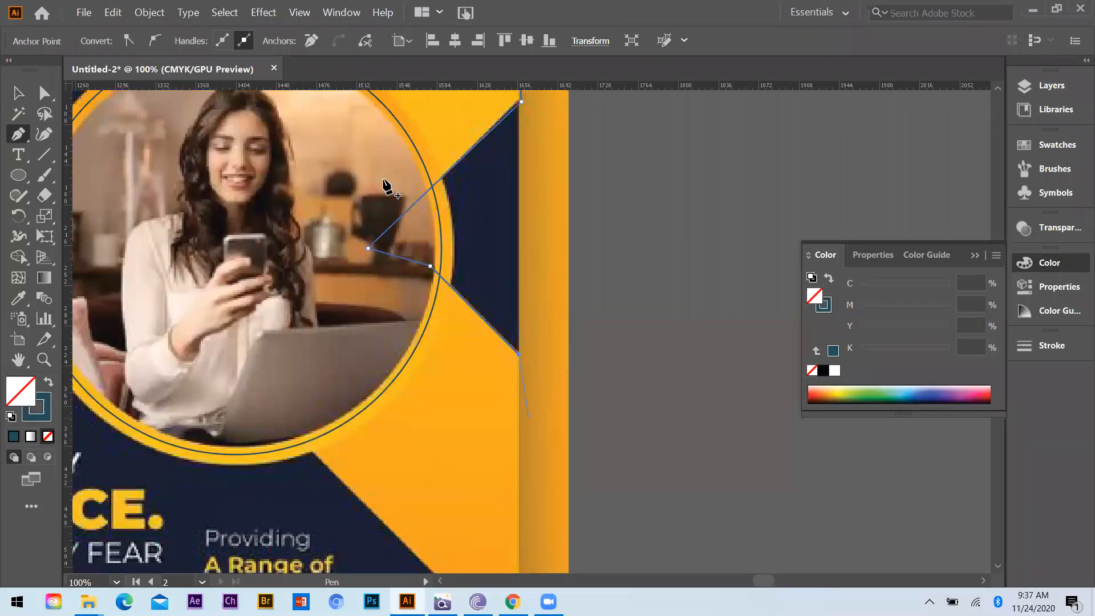
pyautogui.scroll(-3, 498, 508)
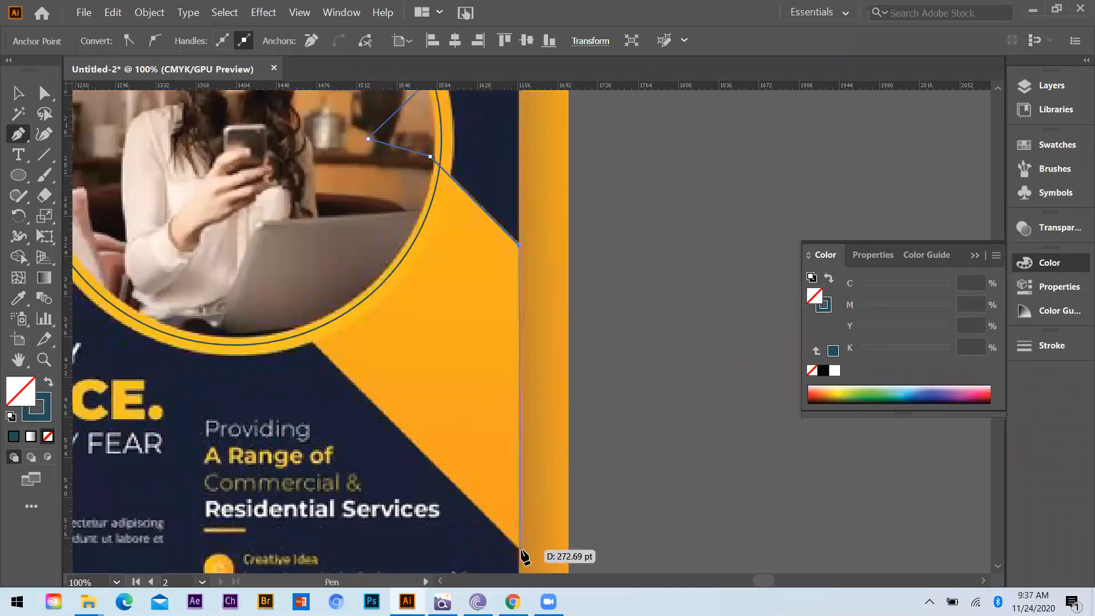
pyautogui.click(521, 550)
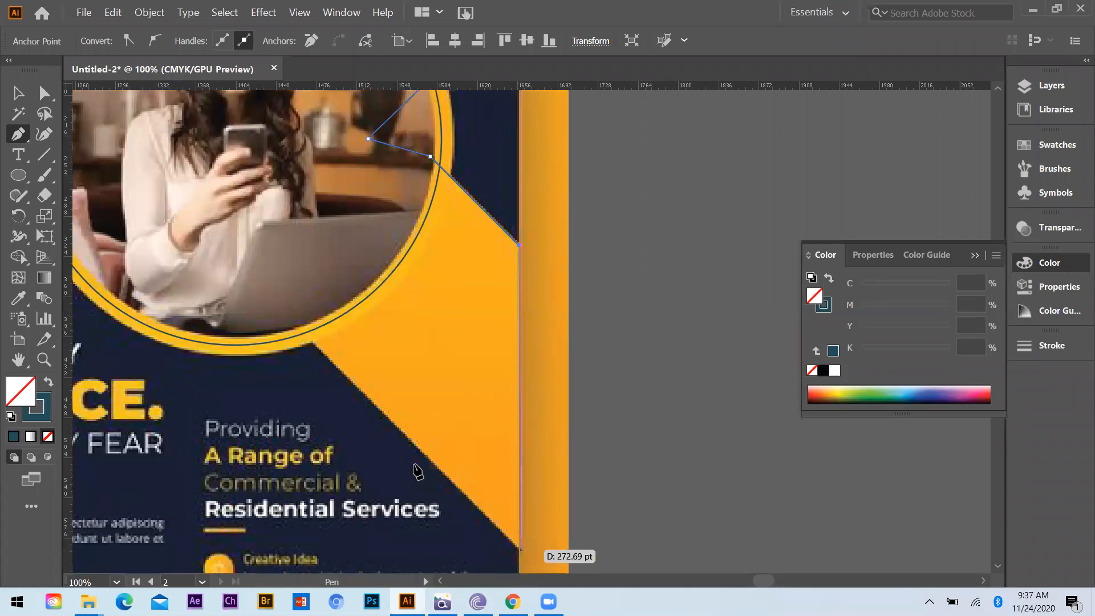
pyautogui.click(279, 309)
pyautogui.scroll(-2, 320, 300)
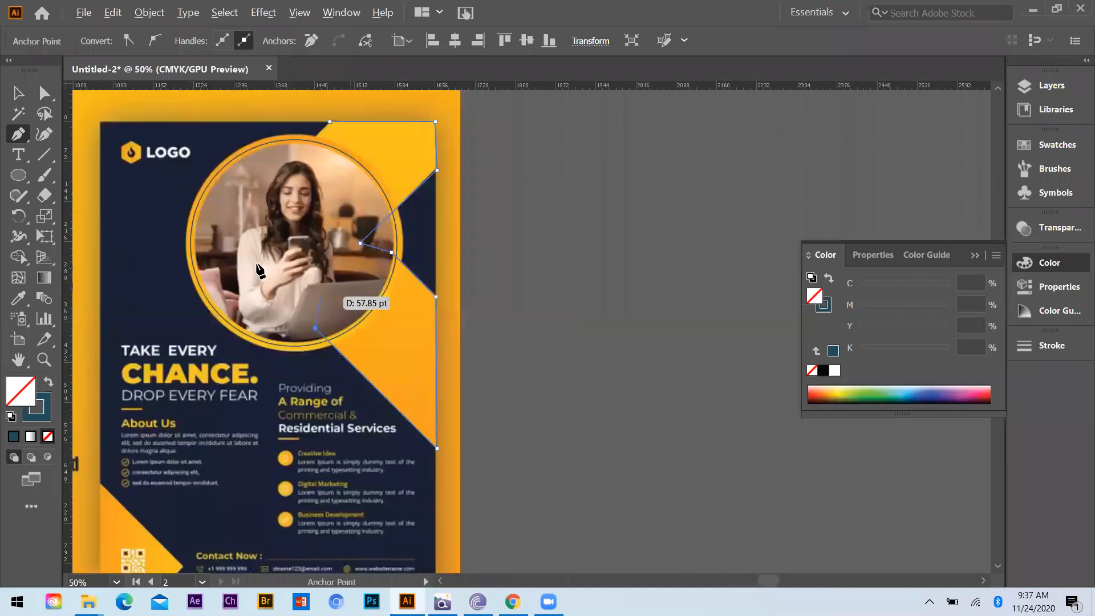
pyautogui.scroll(1, 260, 271)
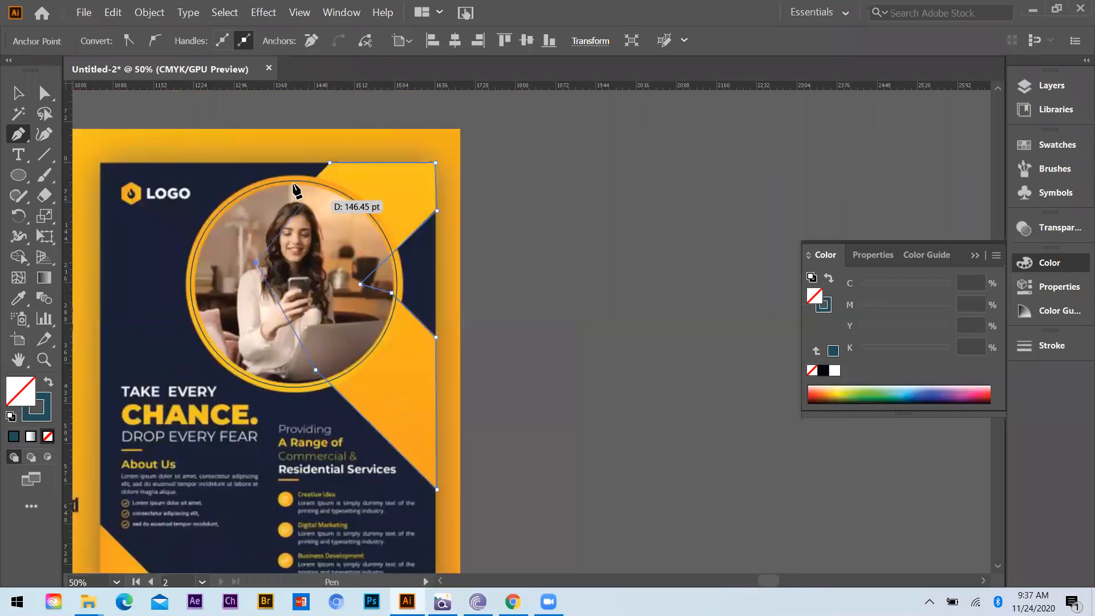
pyautogui.scroll(3, 293, 189)
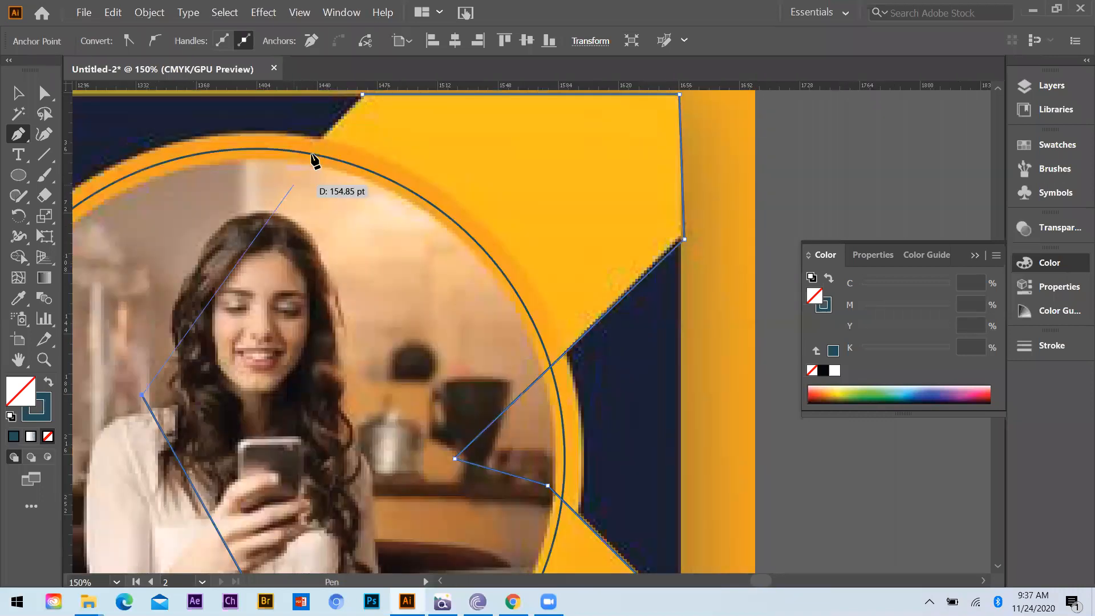
pyautogui.click(294, 184)
pyautogui.click(301, 164)
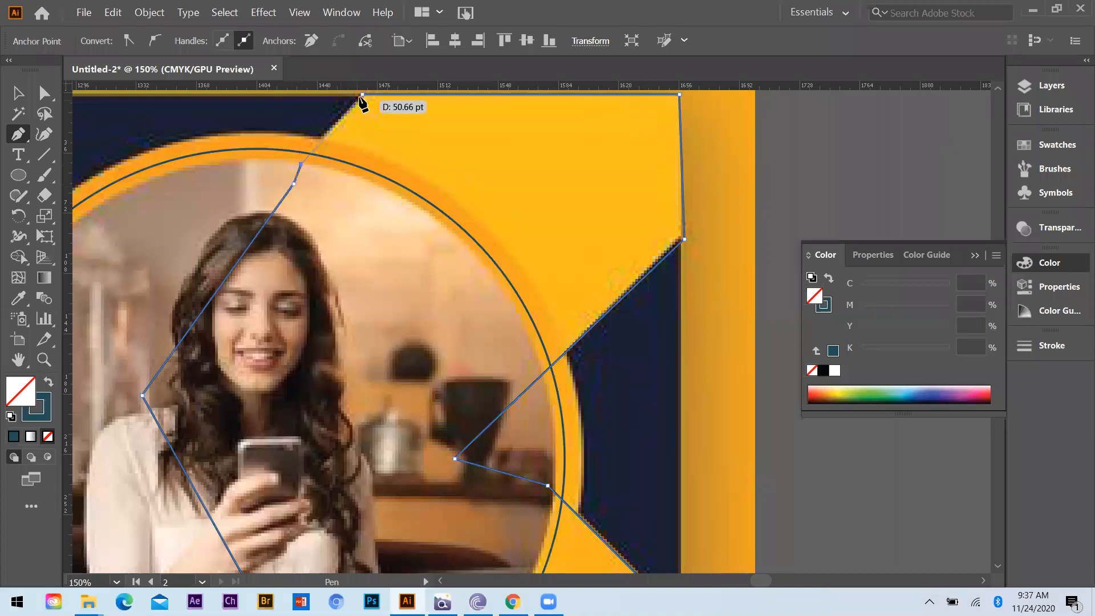
pyautogui.hotkey('ctrl', 'z')
pyautogui.hotkey('ctrl', 'z')
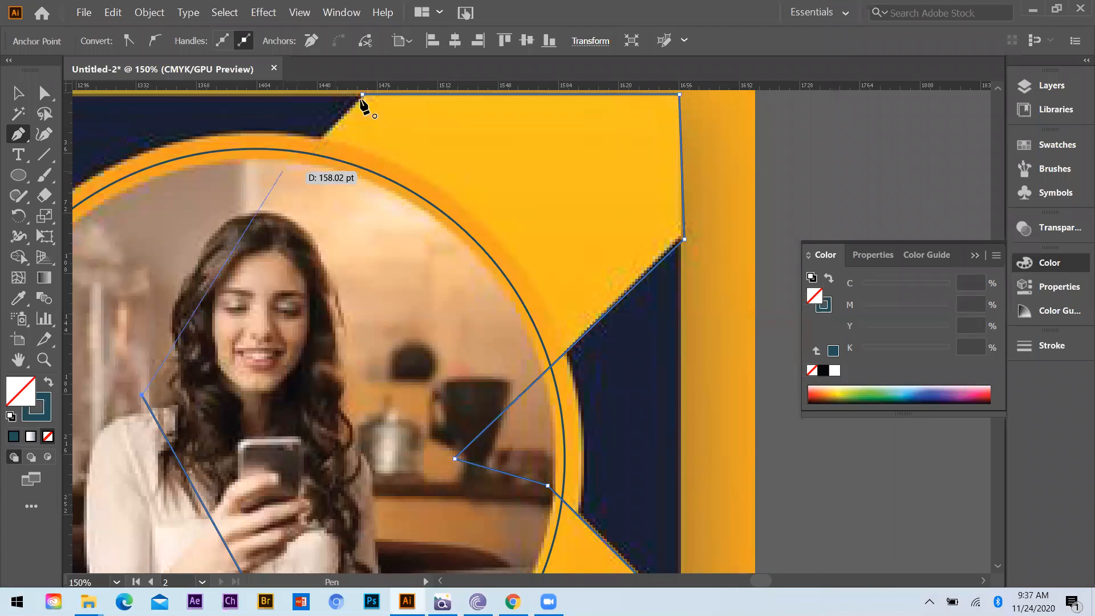
pyautogui.hotkey('ctrl', 'z')
# Step: Close the yellow shape's path through a point just inside the circle's upper edge, following the diagonal to its starting anchor
pyautogui.click(287, 168)
pyautogui.click(361, 95)
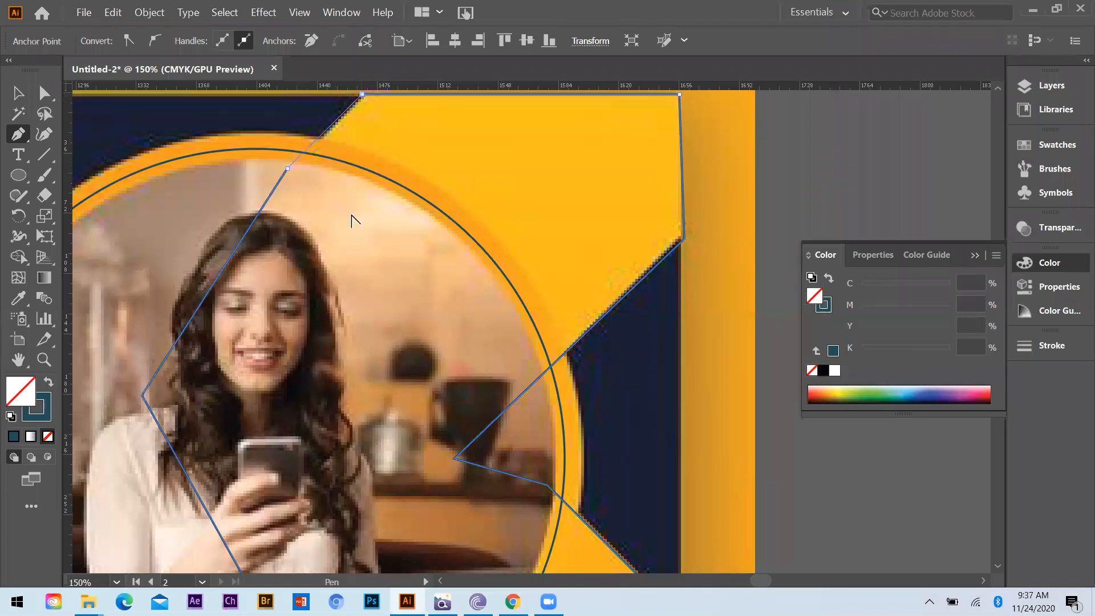
pyautogui.scroll(-3, 377, 268)
pyautogui.scroll(1, 378, 270)
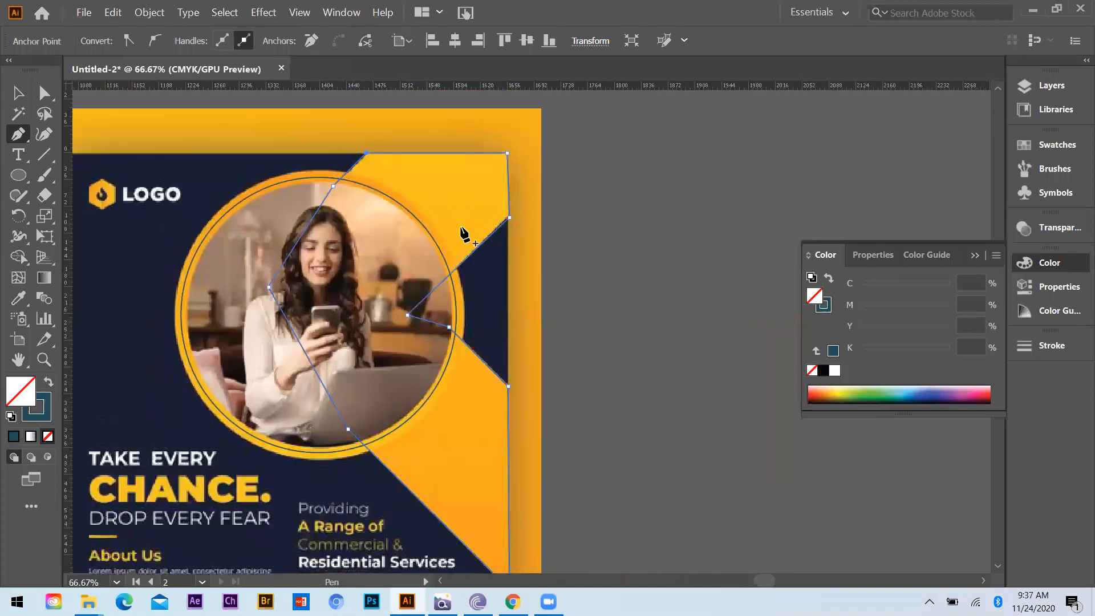
# Step: Trace the yellow shape behind the QR code in the flyer's lower-left corner as a closed Pen path
pyautogui.scroll(-2, 435, 389)
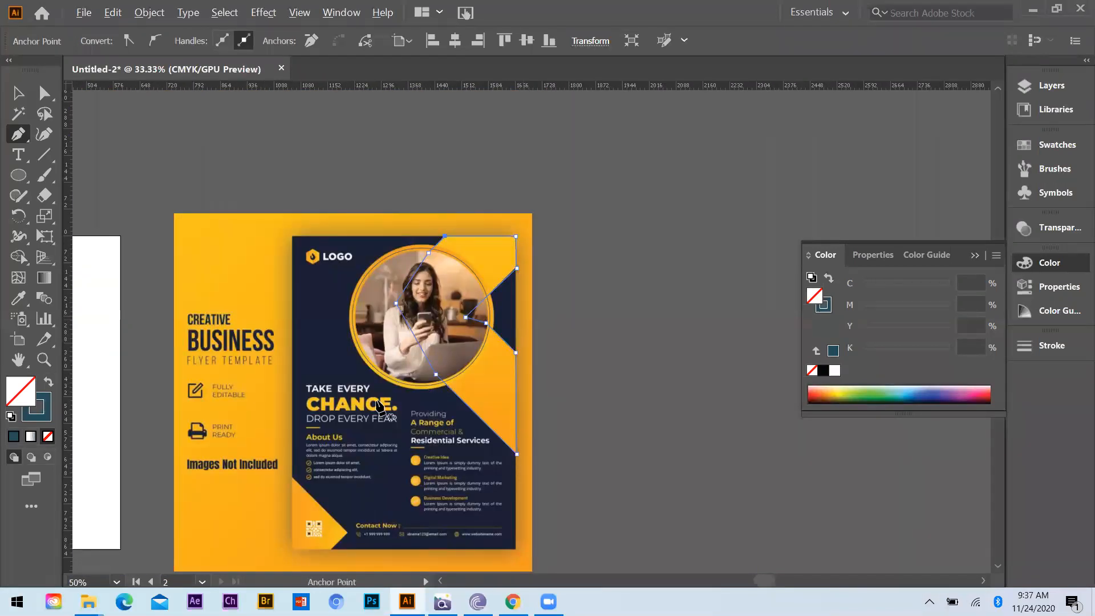
pyautogui.scroll(1, 237, 411)
pyautogui.scroll(-1, 240, 414)
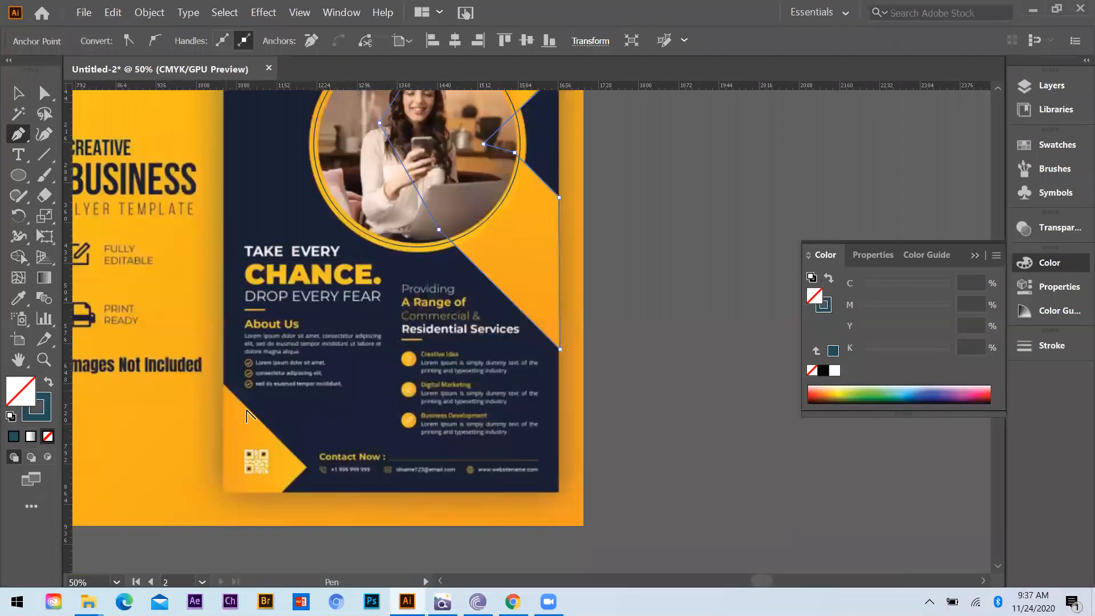
pyautogui.scroll(-1, 217, 346)
pyautogui.scroll(1, 219, 348)
pyautogui.click(214, 340)
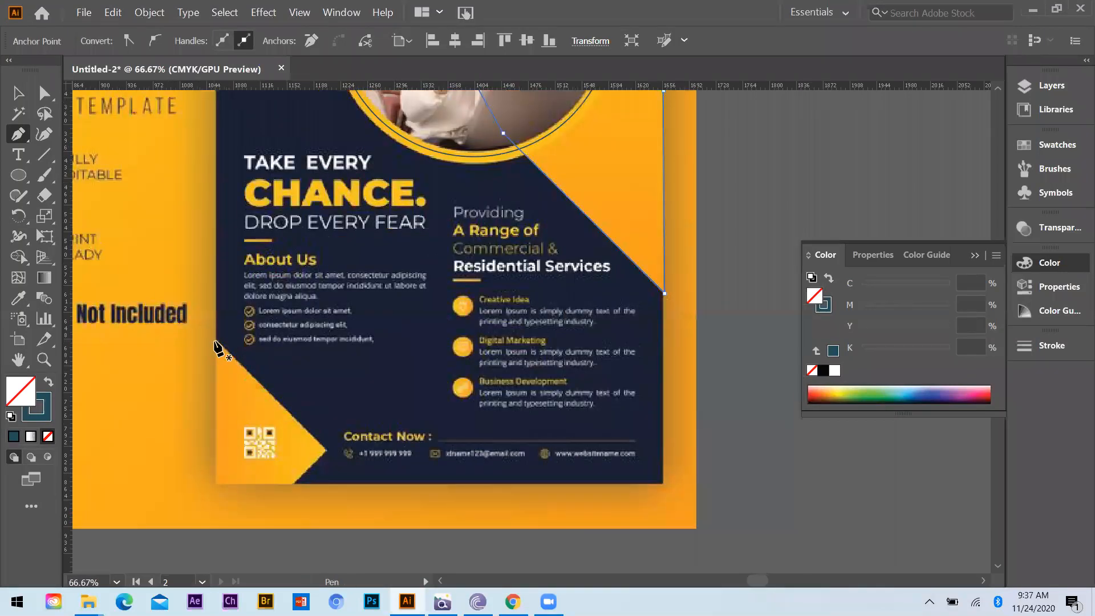
pyautogui.click(327, 451)
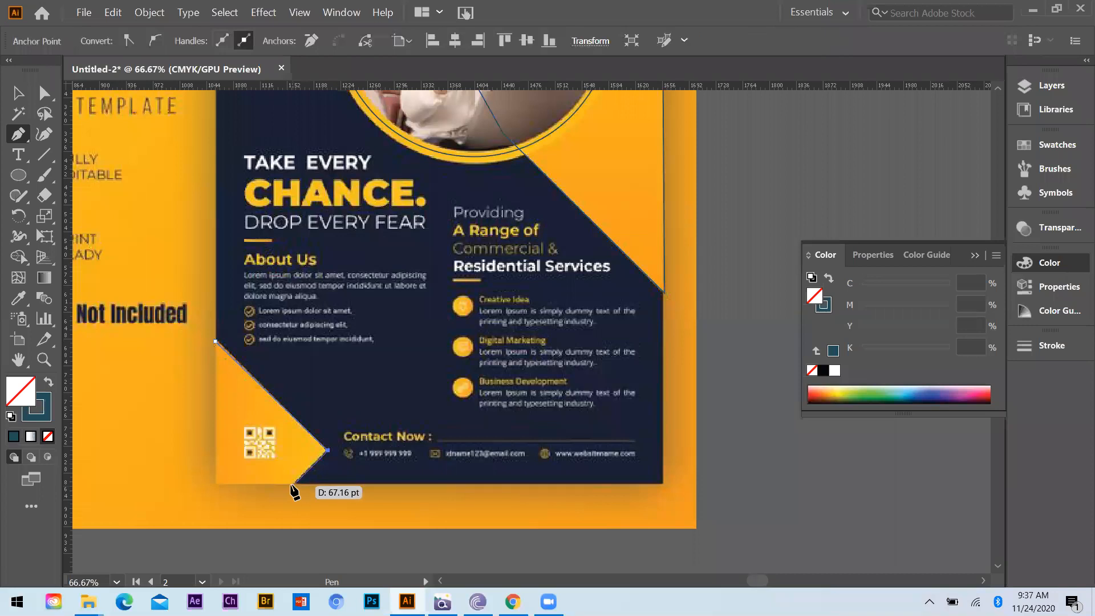
pyautogui.click(215, 486)
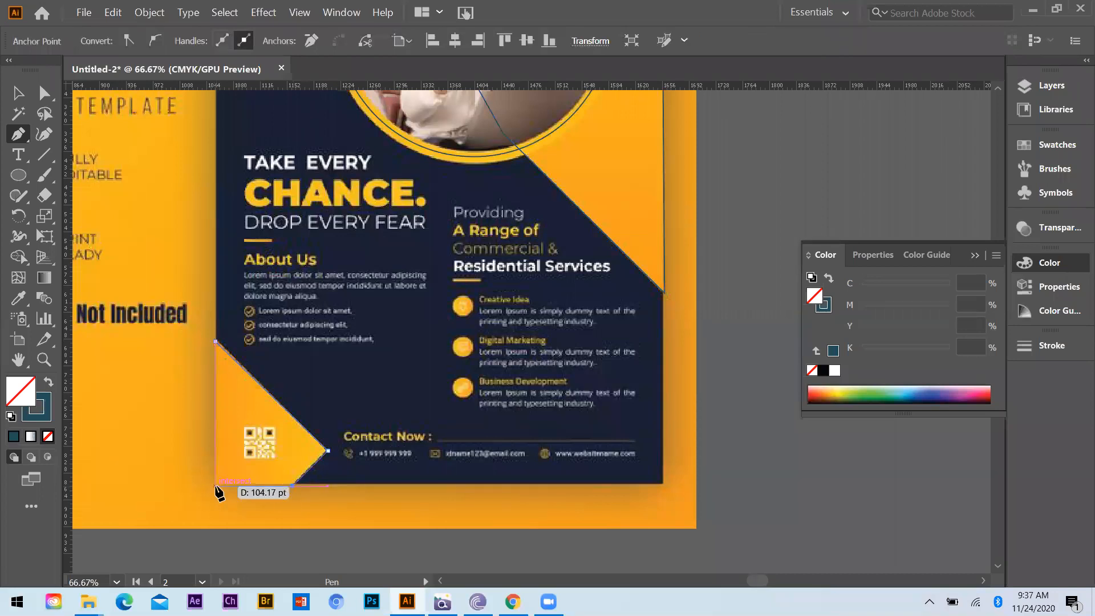
pyautogui.click(214, 341)
# Step: Draw thin rectangles over the yellow divider lines below "DROP EVERY FEAR" and "Residential Services"
pyautogui.hotkey('ctrl', '-')
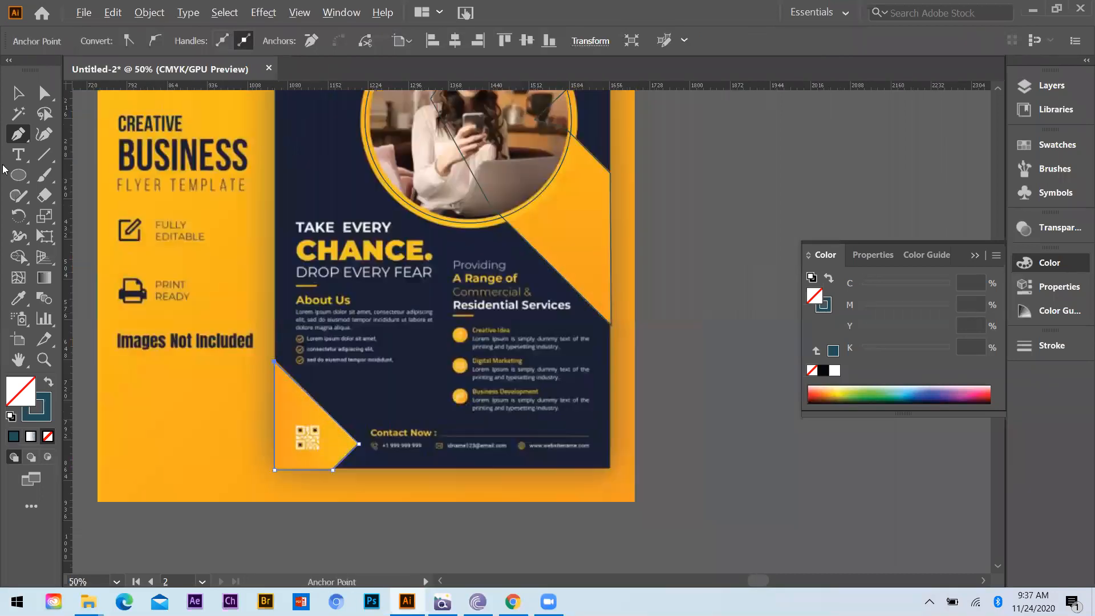
pyautogui.scroll(2, 291, 346)
pyautogui.press('m')
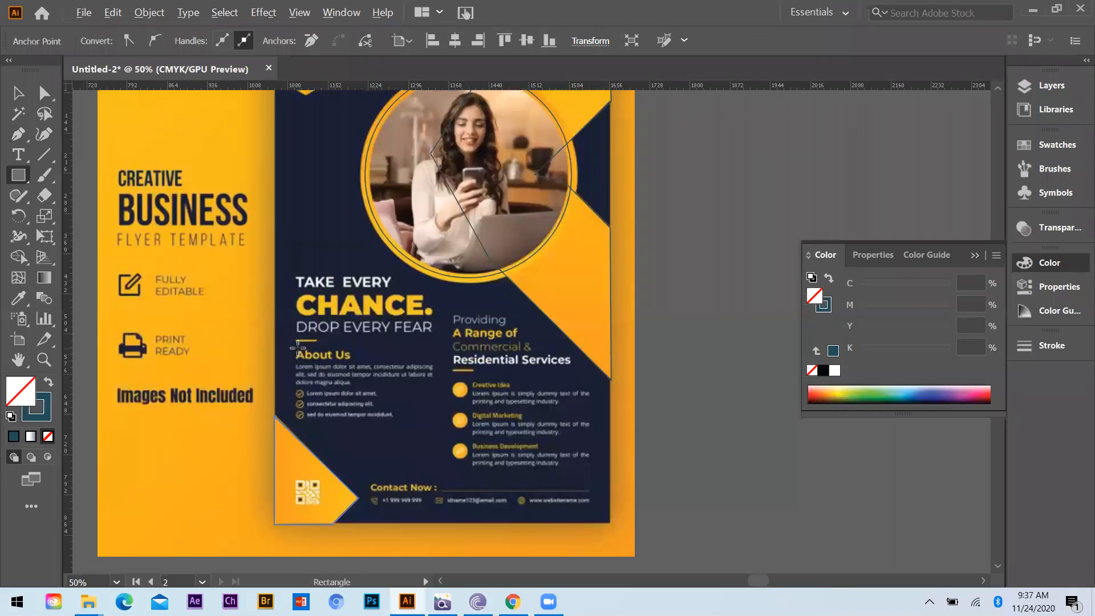
pyautogui.scroll(3, 307, 320)
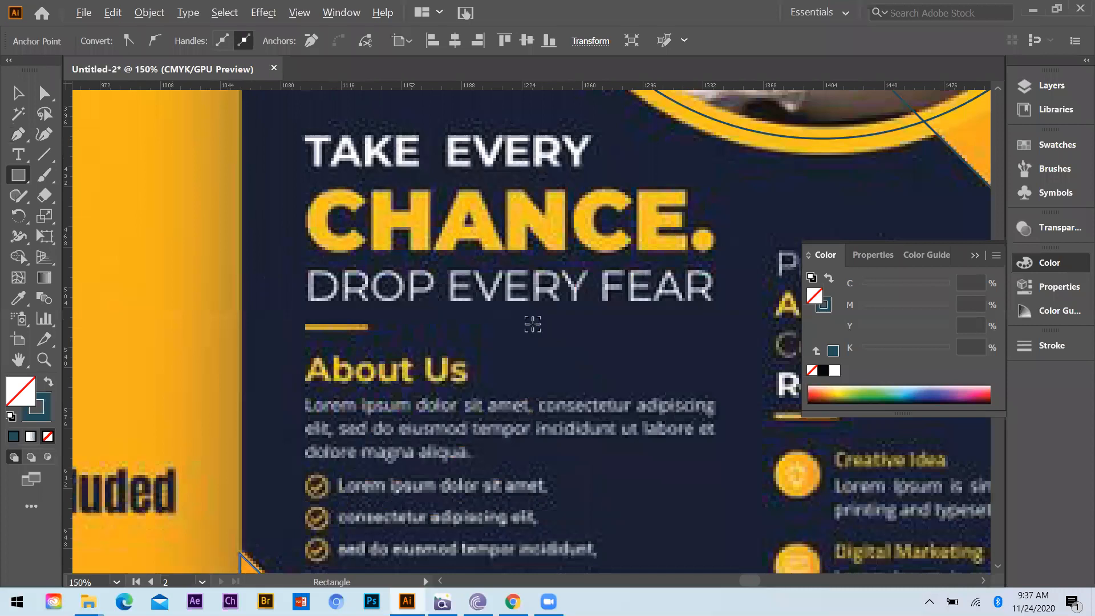
pyautogui.hotkey('ctrl', '-')
pyautogui.hotkey('ctrl', '-')
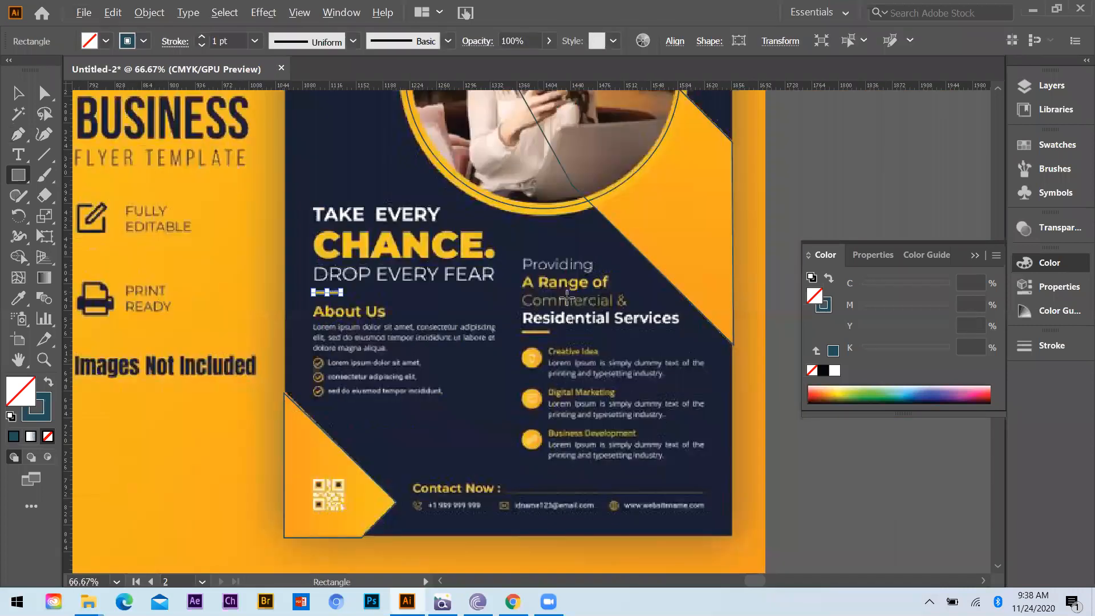
pyautogui.hotkey('ctrl', '+')
pyautogui.hotkey('ctrl', '+')
pyautogui.moveTo(502, 294); pyautogui.dragTo(566, 299)
# Step: Draw a circle over the Creative Idea icon and copy it onto the Digital Marketing and Business Development icons
pyautogui.moveTo(26, 177); pyautogui.dragTo(82, 222)
pyautogui.moveTo(498, 332); pyautogui.dragTo(524, 447)
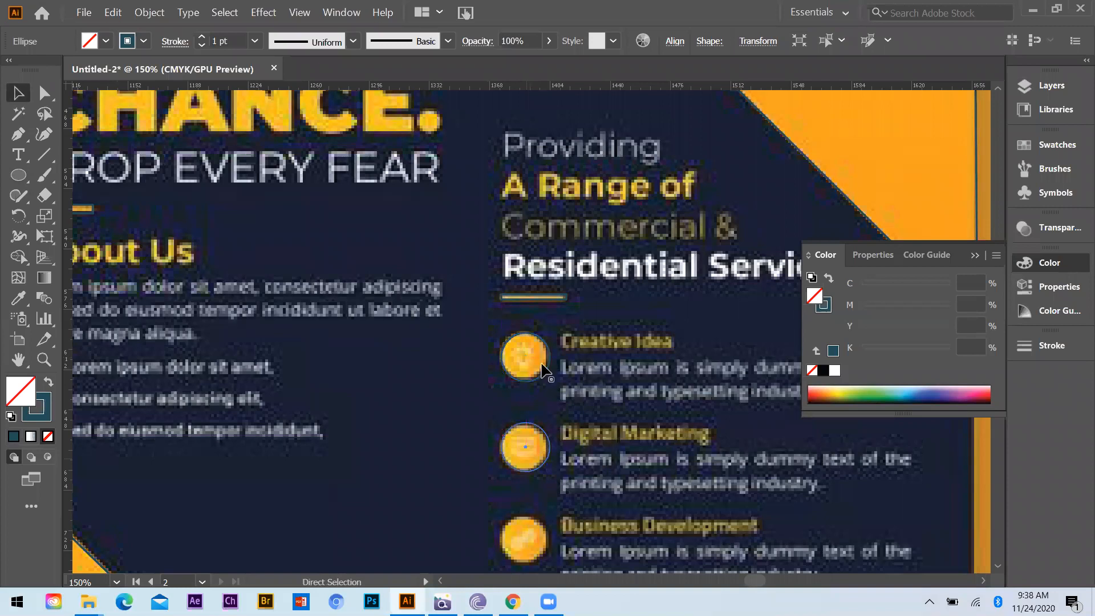
pyautogui.hotkey('ctrl', 'd')
# Step: Select all the traced outlines on the reference flyer, move them onto the blank artboard, and deselect them
pyautogui.scroll(-2, 573, 381)
pyautogui.scroll(-3, 471, 384)
pyautogui.scroll(1, 447, 346)
pyautogui.scroll(-2, 470, 382)
pyautogui.scroll(2, 712, 355)
pyautogui.scroll(-1, 711, 355)
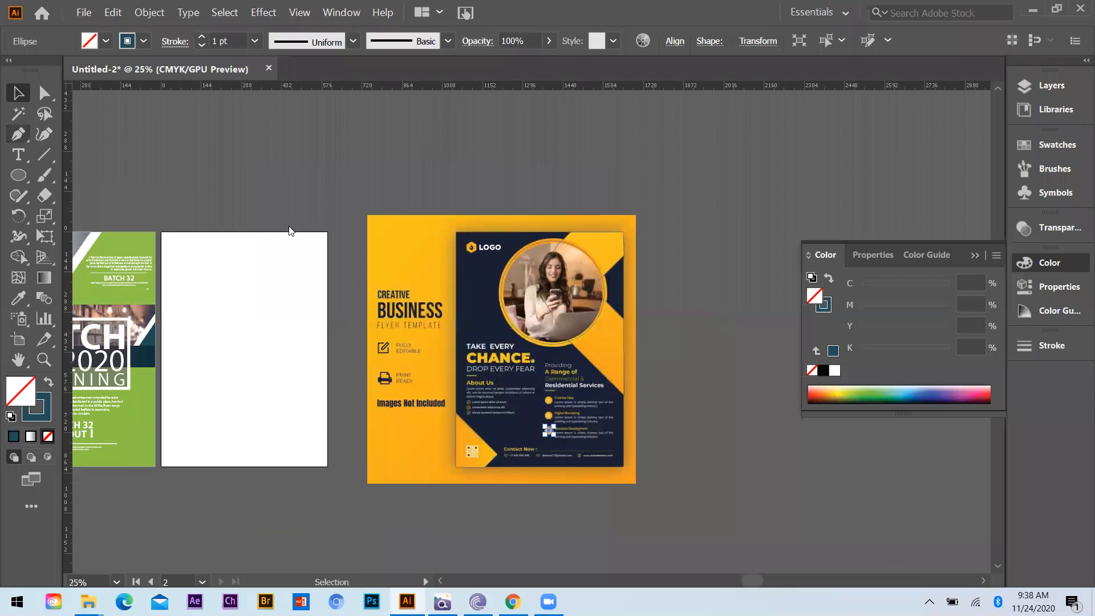
pyautogui.moveTo(416, 222); pyautogui.dragTo(641, 456)
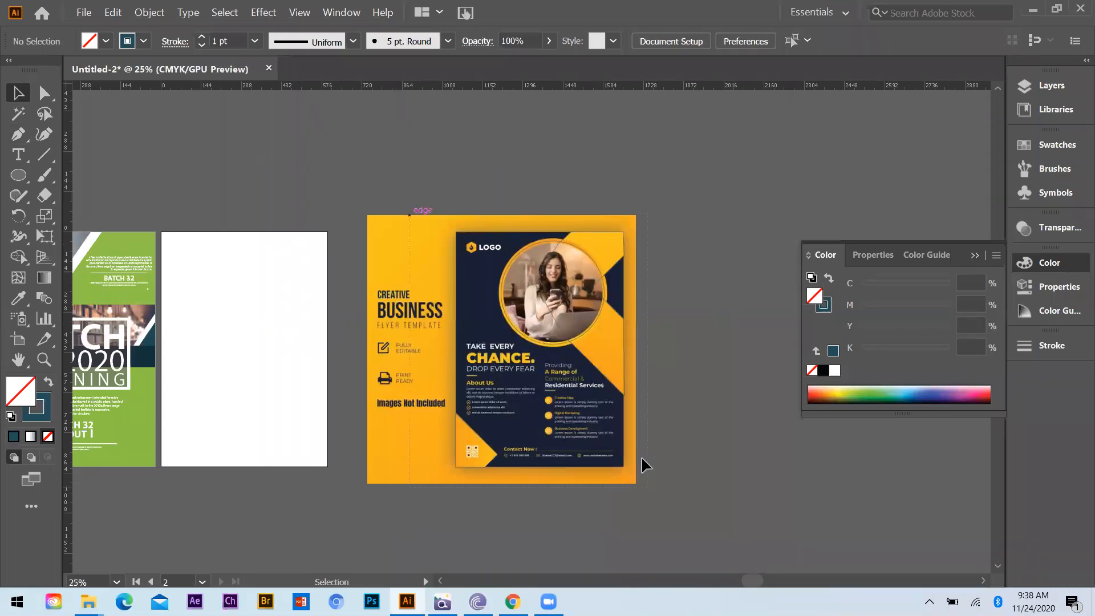
pyautogui.scroll(-1, 711, 388)
pyautogui.scroll(-1, 669, 354)
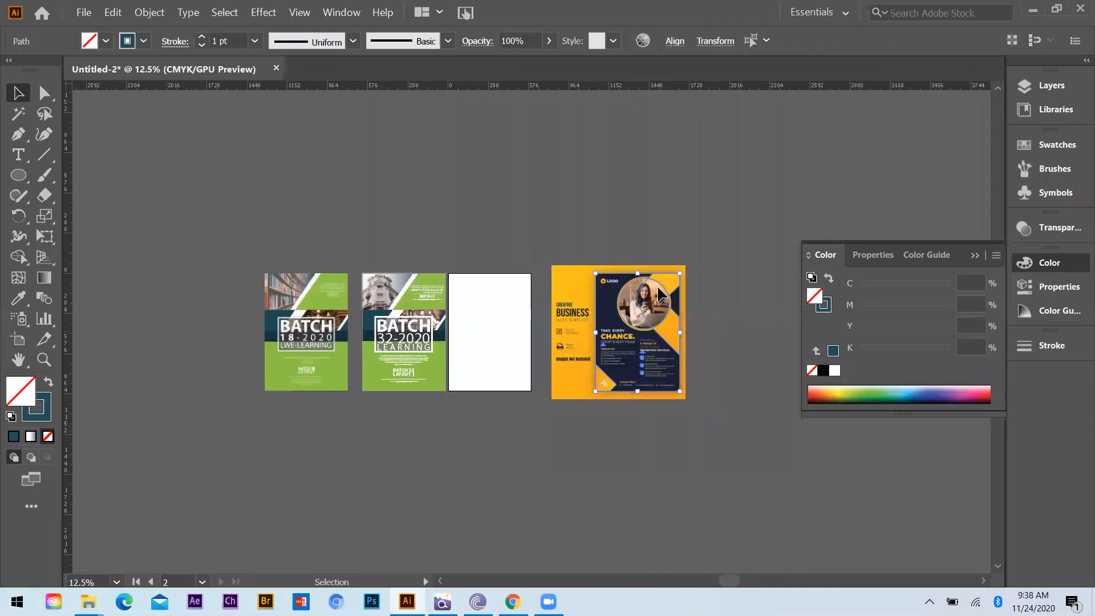
pyautogui.scroll(1, 661, 330)
pyautogui.moveTo(350, 304); pyautogui.dragTo(365, 309)
pyautogui.hotkey('ctrl', '=')
pyautogui.hotkey('ctrl', '=')
pyautogui.hotkey('ctrl', '=')
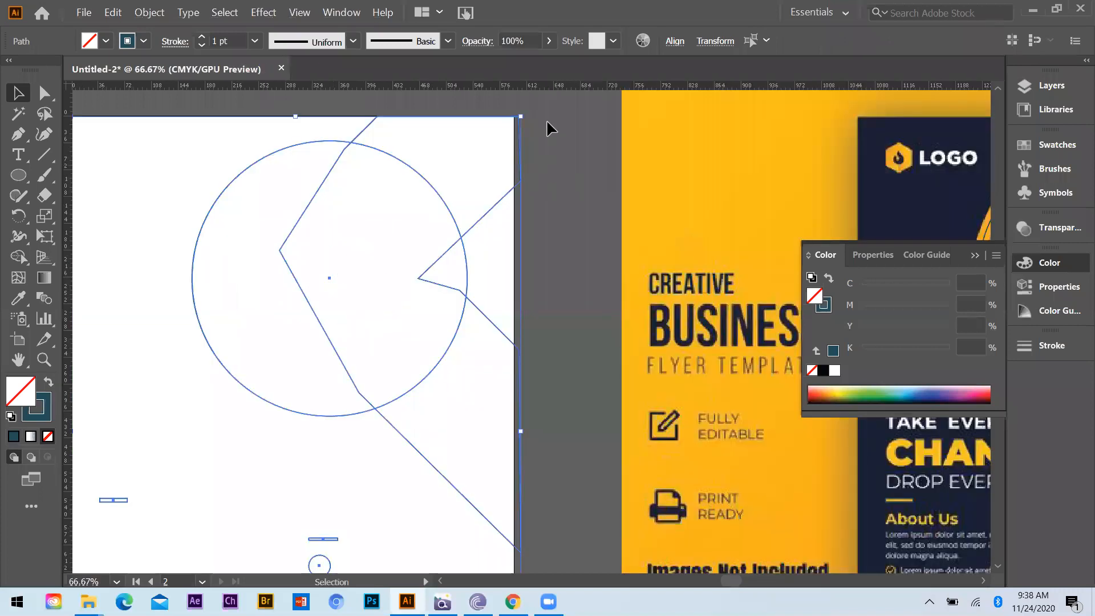
pyautogui.click(543, 112)
# Step: Move the two upper-right anchor points of the yellow shape's outline onto the artboard's right edge with the Direct Selection tool
pyautogui.scroll(2, 538, 117)
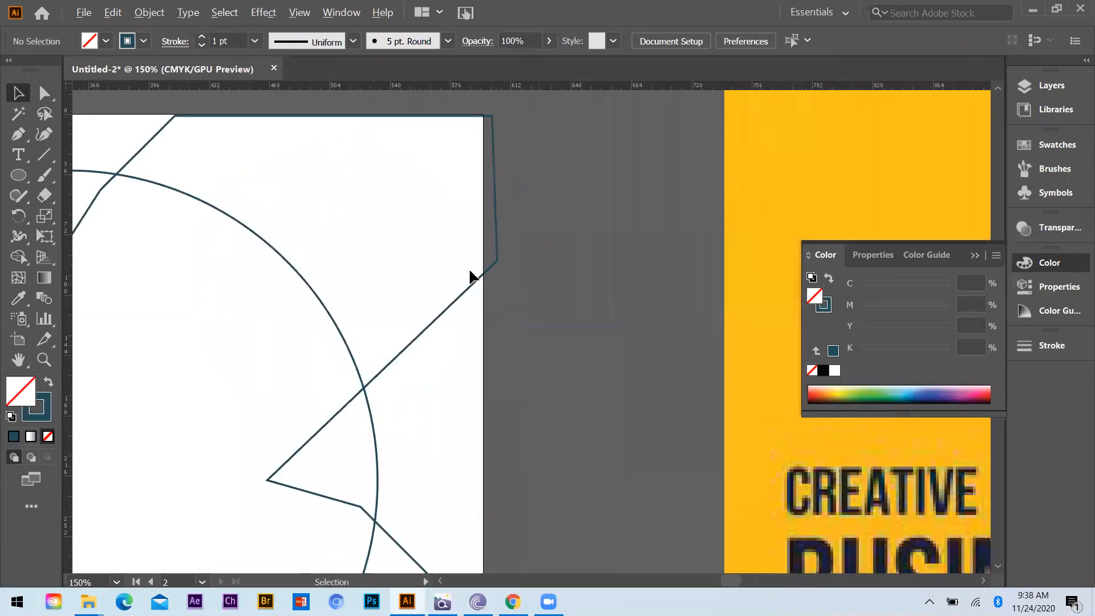
pyautogui.click(44, 93)
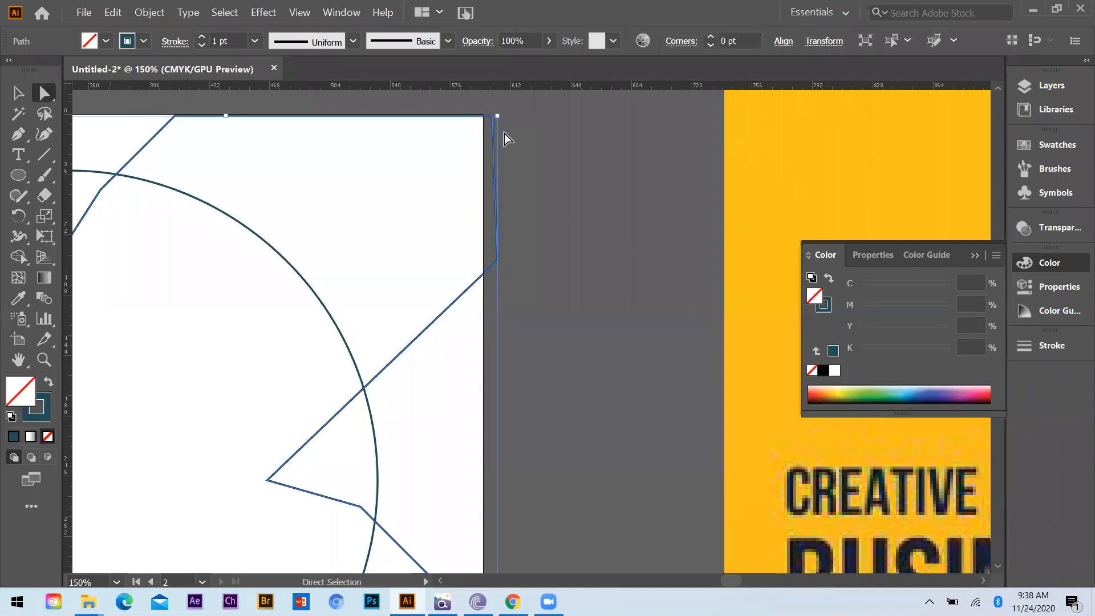
pyautogui.moveTo(490, 118); pyautogui.dragTo(483, 116)
pyautogui.moveTo(497, 263); pyautogui.dragTo(484, 274)
pyautogui.scroll(-2, 545, 265)
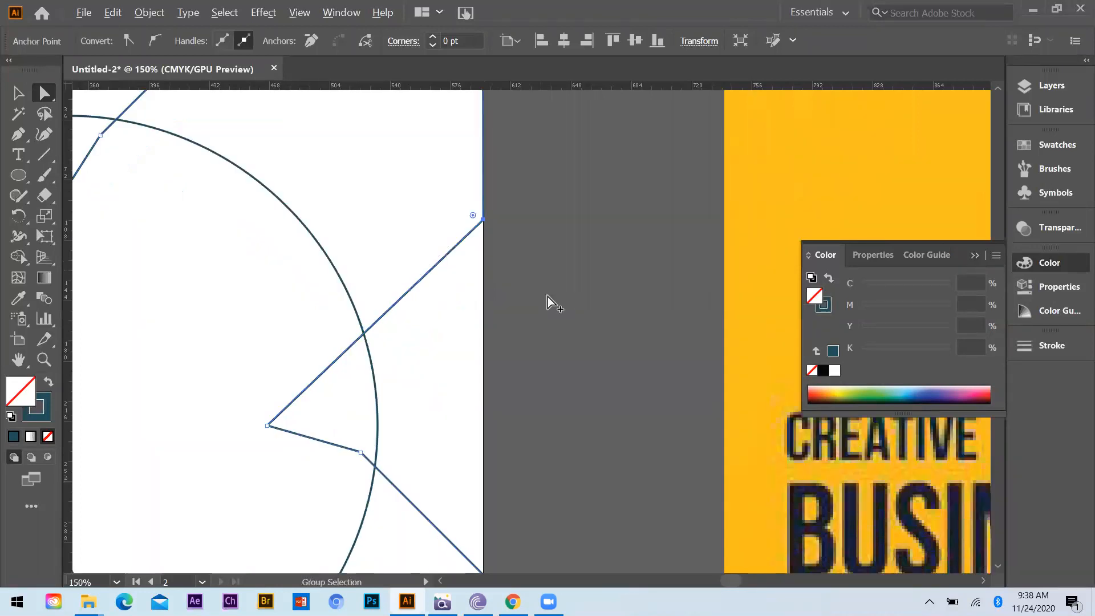
# Step: Move the two lower-right anchor points of the large shape's outline onto the artboard's right edge and deselect it
pyautogui.scroll(-3, 547, 296)
pyautogui.scroll(3, 517, 285)
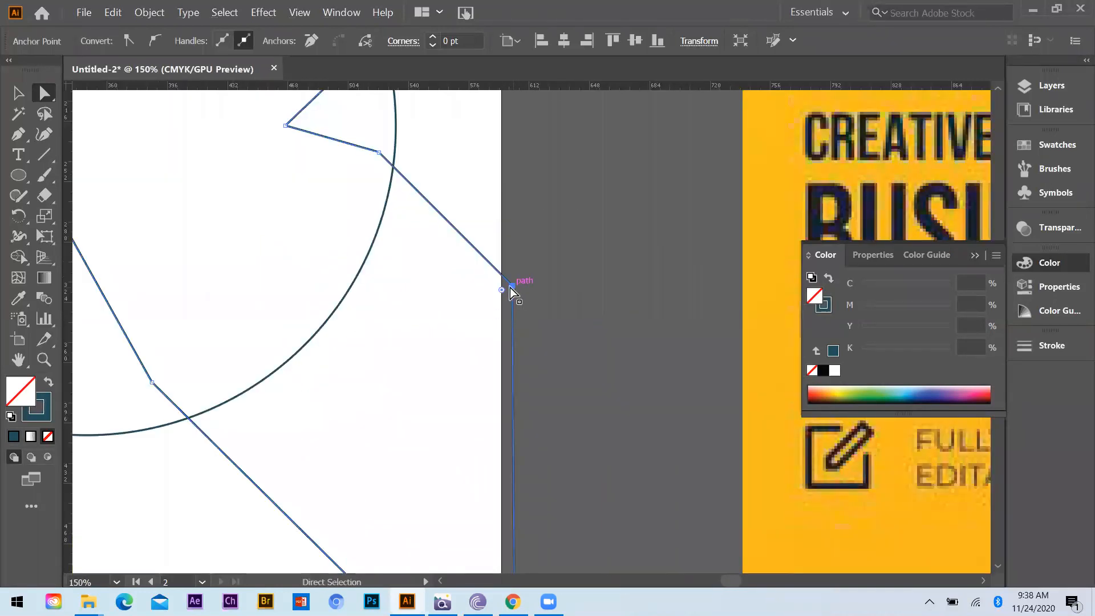
pyautogui.hotkey('ctrl', 'shift', 'a')
pyautogui.moveTo(511, 288)
pyautogui.mouseDown()
pyautogui.moveTo(500, 279)
pyautogui.moveTo(521, 268)
pyautogui.mouseUp()
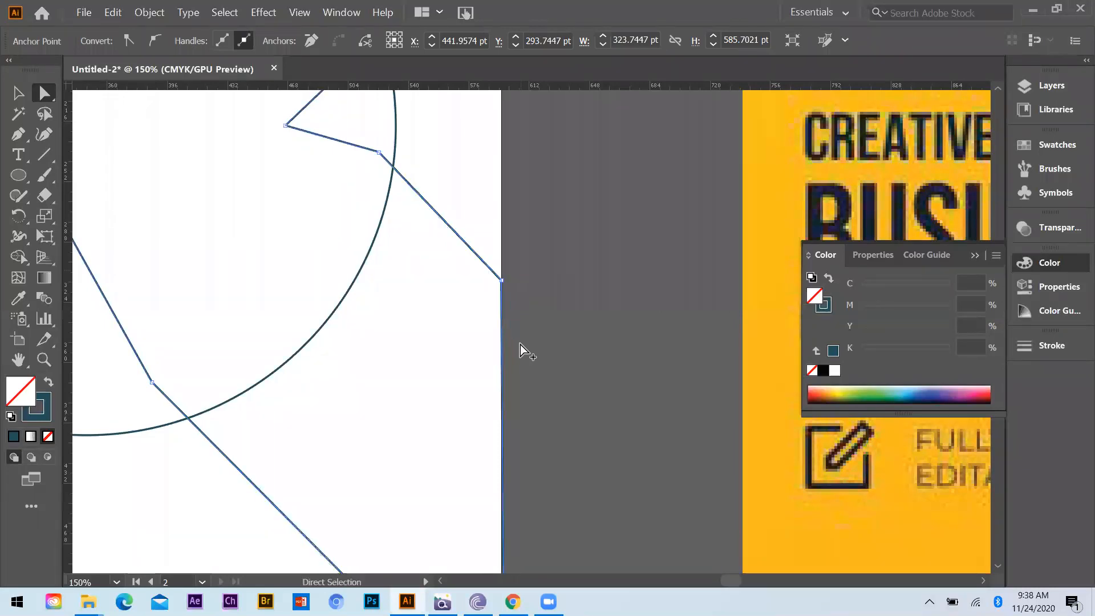
pyautogui.scroll(-4, 520, 304)
pyautogui.scroll(4, 516, 317)
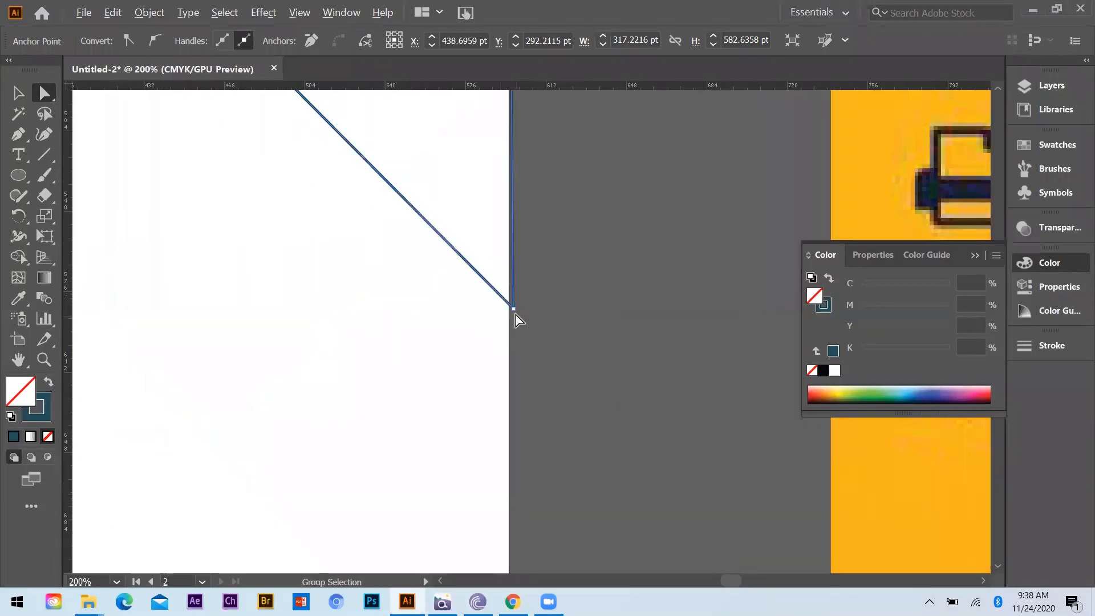
pyautogui.moveTo(515, 311); pyautogui.dragTo(509, 308)
pyautogui.click(517, 285)
pyautogui.scroll(-3, 258, 440)
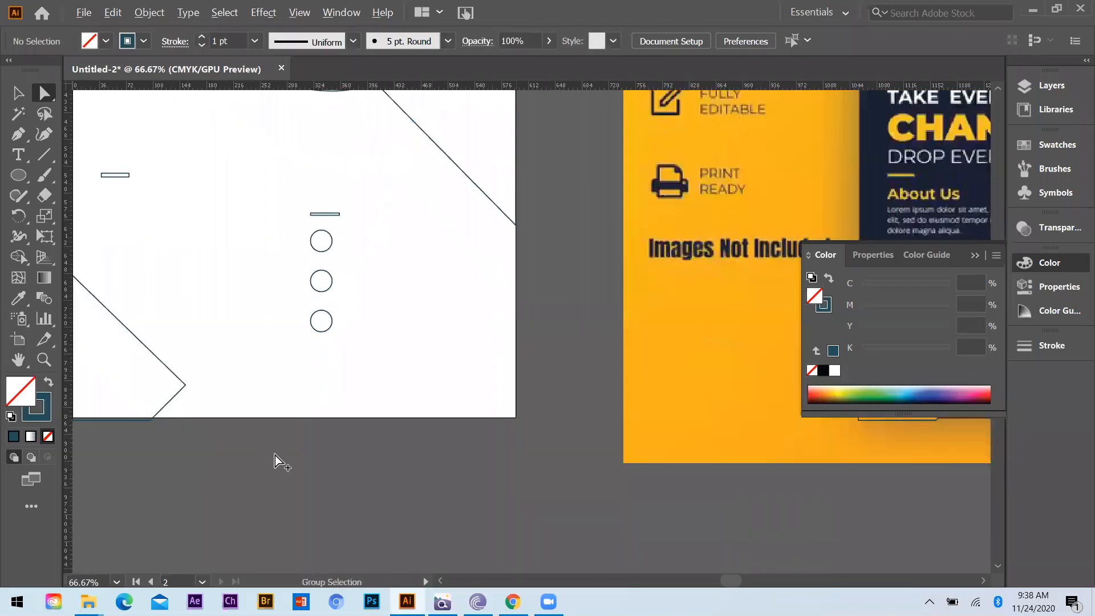
# Step: Move the two bottom anchor points of the lower-left corner shape's outline up onto the artboard's bottom edge
pyautogui.scroll(-3, 208, 397)
pyautogui.scroll(8, 187, 381)
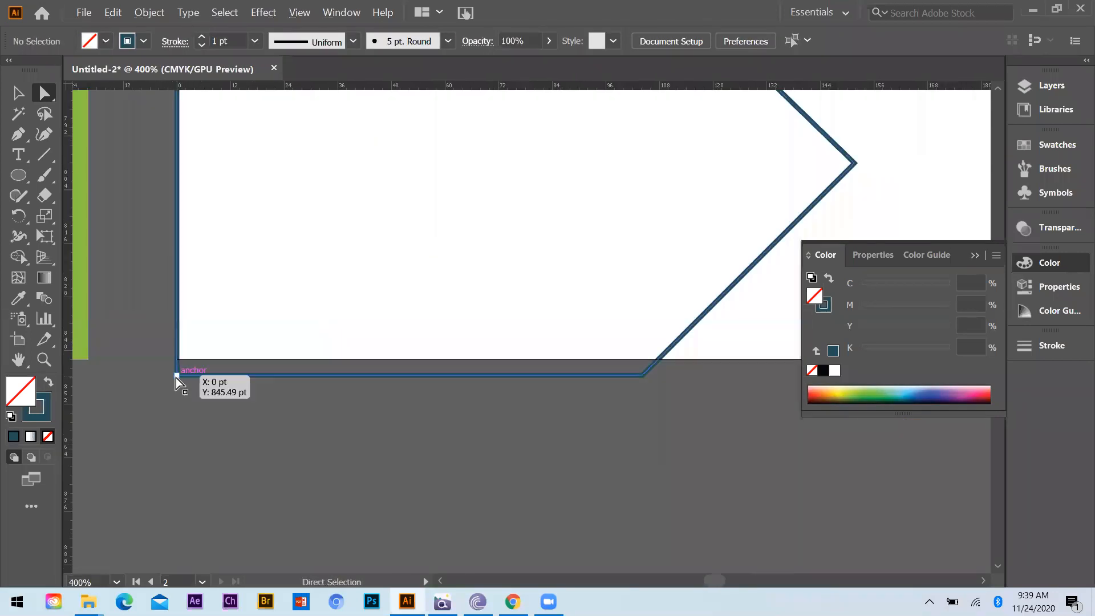
pyautogui.click(175, 376)
pyautogui.moveTo(176, 378); pyautogui.dragTo(177, 359)
pyautogui.moveTo(643, 376); pyautogui.dragTo(620, 389)
pyautogui.click(347, 367)
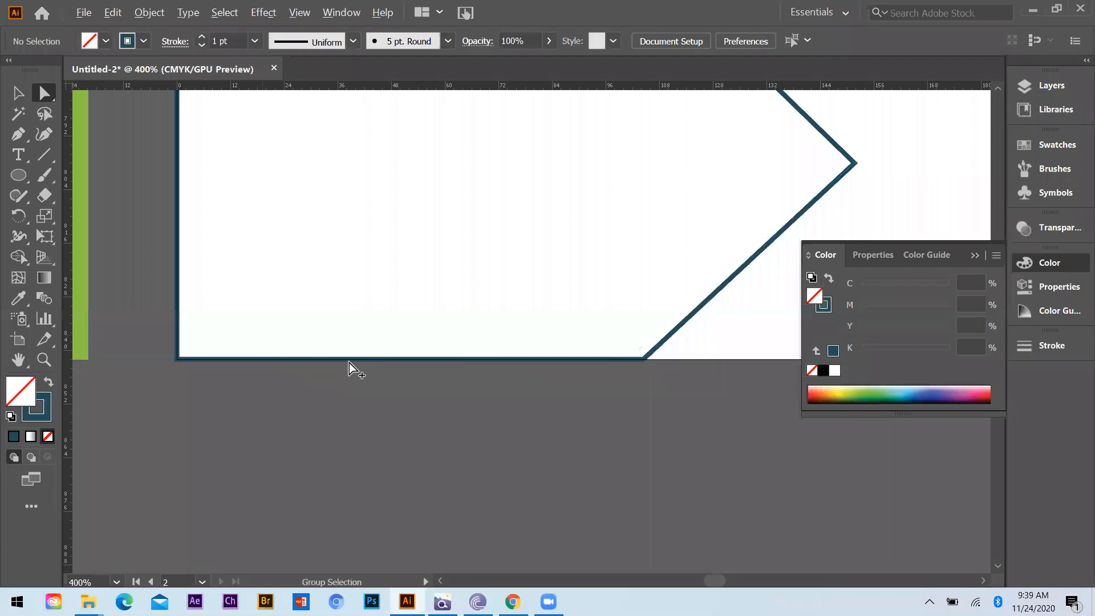
# Step: Fill the large angular outline on the blank artboard with the yellow sampled from the reference flyer, without a stroke
pyautogui.hotkey('ctrl', '-')
pyautogui.hotkey('ctrl', '-')
pyautogui.hotkey('ctrl', '-')
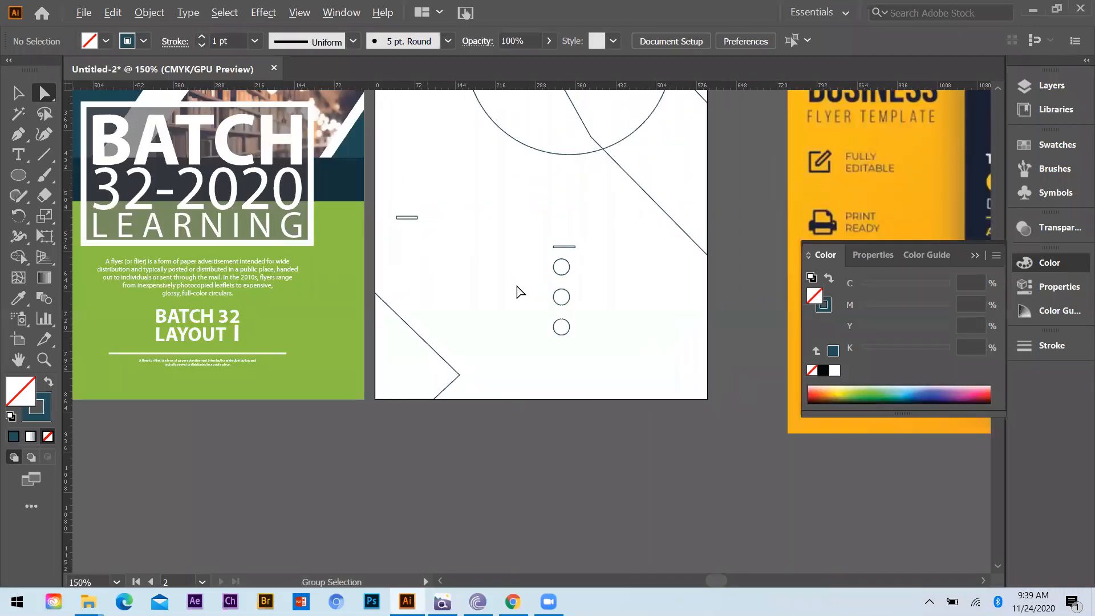
pyautogui.scroll(-1, 515, 287)
pyautogui.scroll(3, 511, 262)
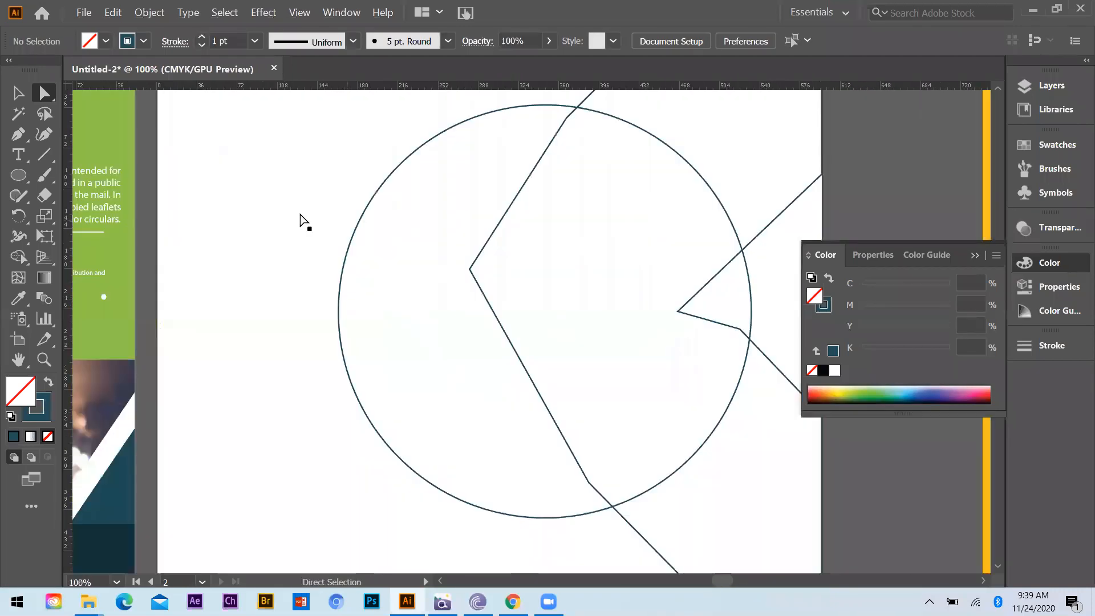
pyautogui.scroll(-2, 245, 196)
pyautogui.scroll(-1, 34, 140)
pyautogui.scroll(2, 42, 134)
pyautogui.click(19, 93)
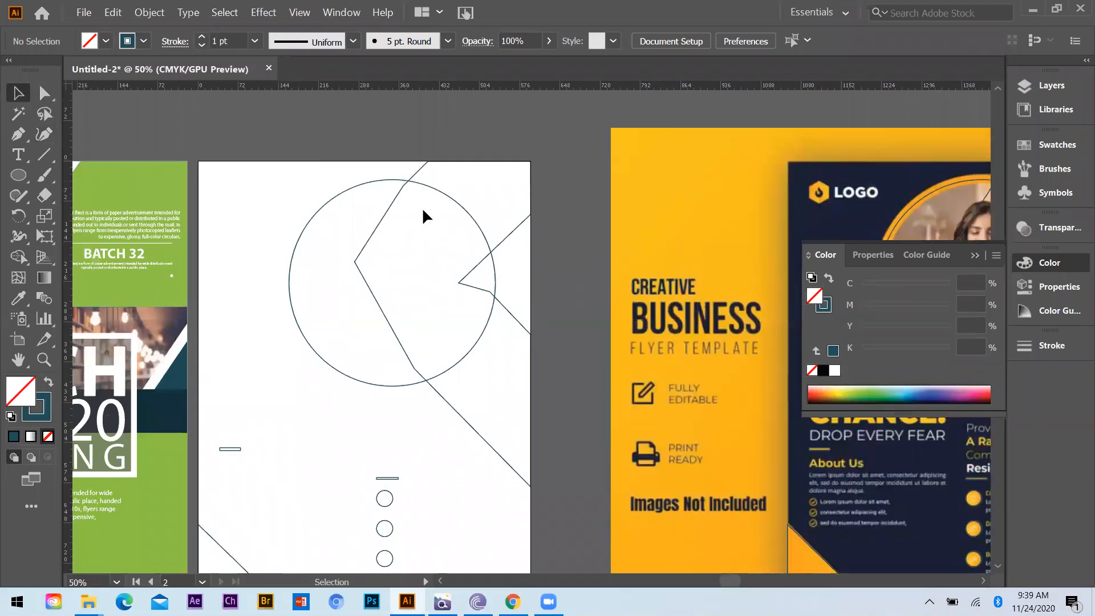
pyautogui.scroll(-1, 423, 214)
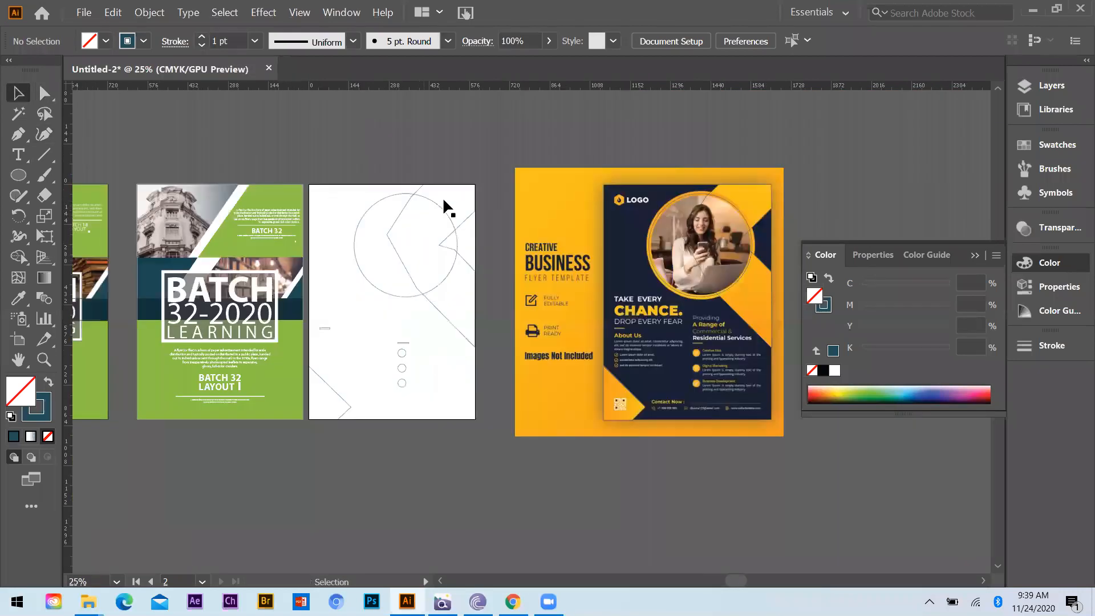
pyautogui.scroll(1, 442, 197)
pyautogui.click(870, 181)
pyautogui.click(19, 93)
pyautogui.click(350, 246)
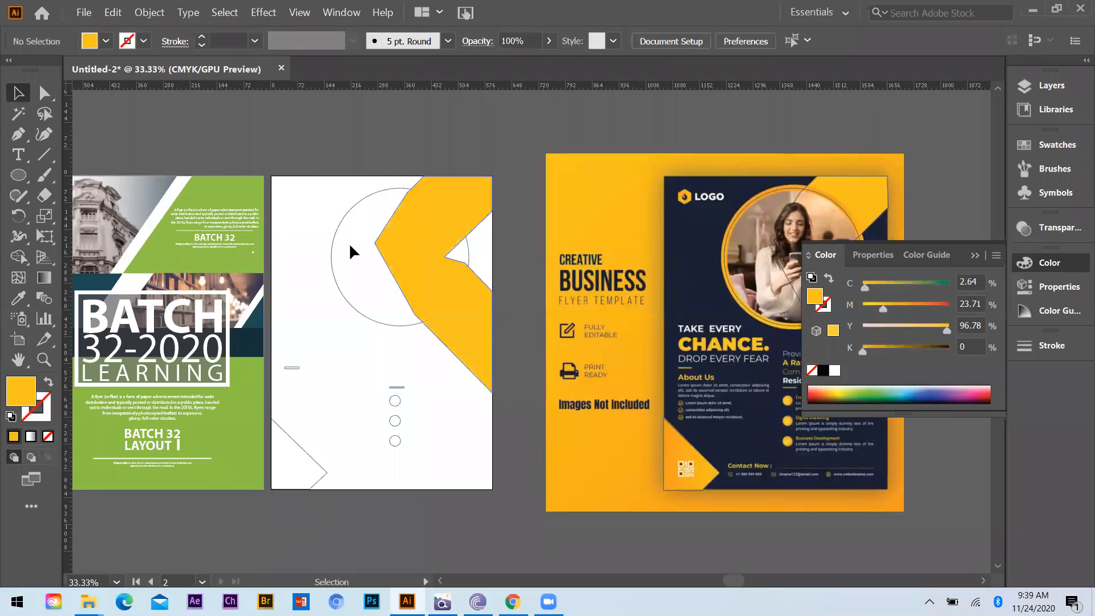
# Step: Switch to File Explorer and place the black-and-white portrait of a child framing its face with its hands from Downloads into the Illustrator document
pyautogui.click(364, 283)
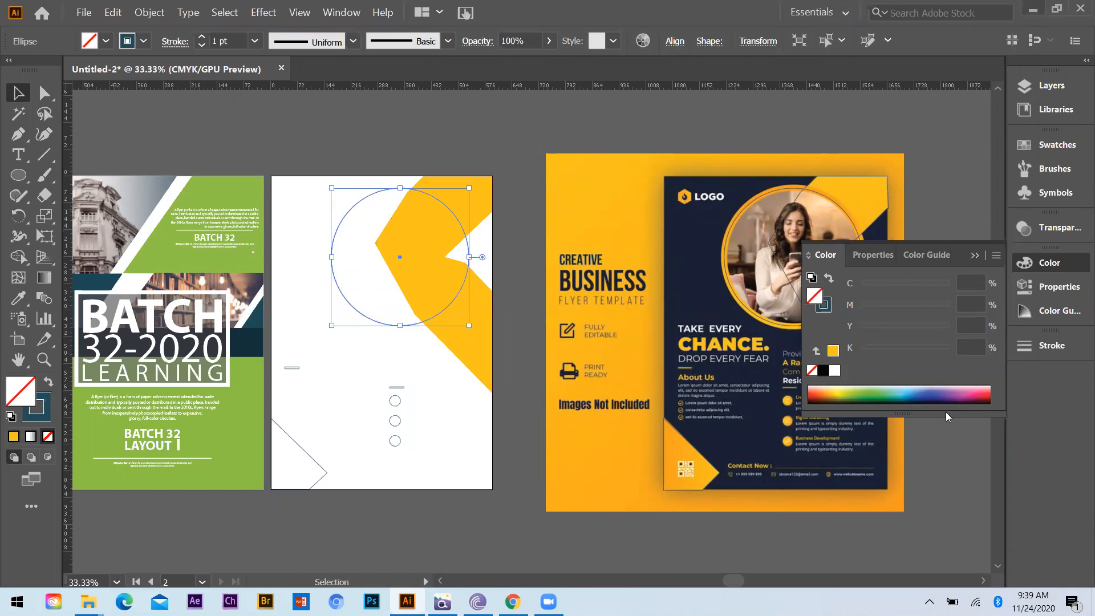
pyautogui.hotkey('alt', 'Tab')
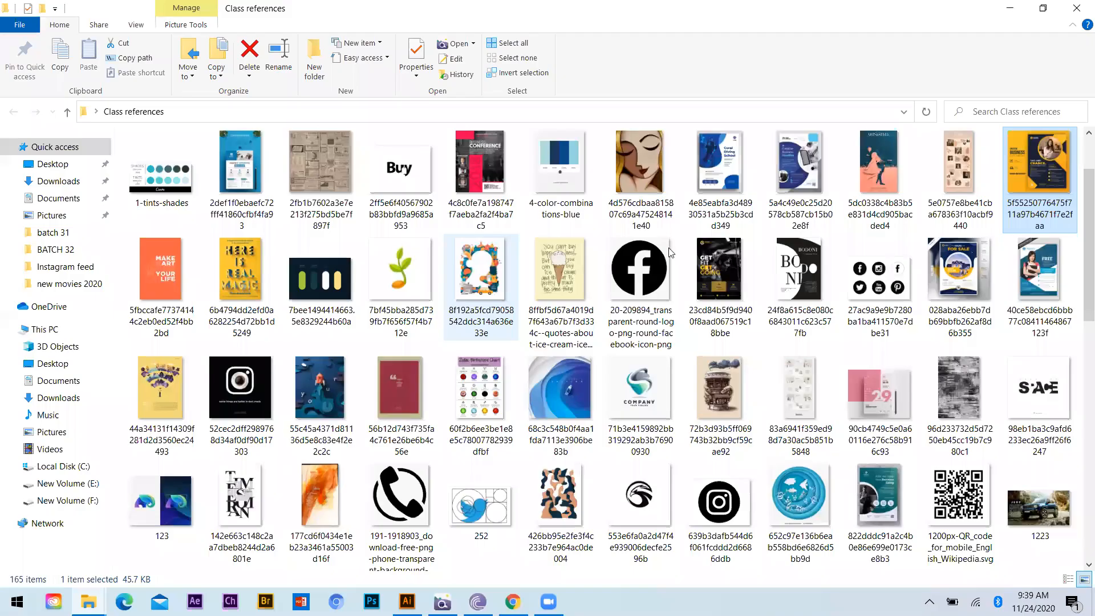
pyautogui.scroll(-1, 960, 400)
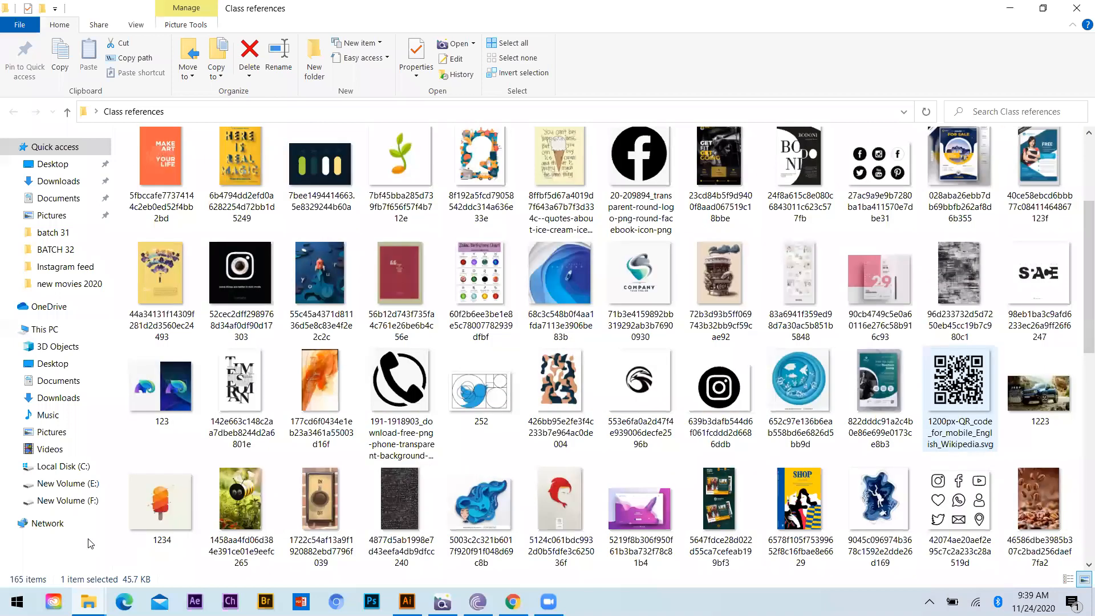
pyautogui.press('super+d')
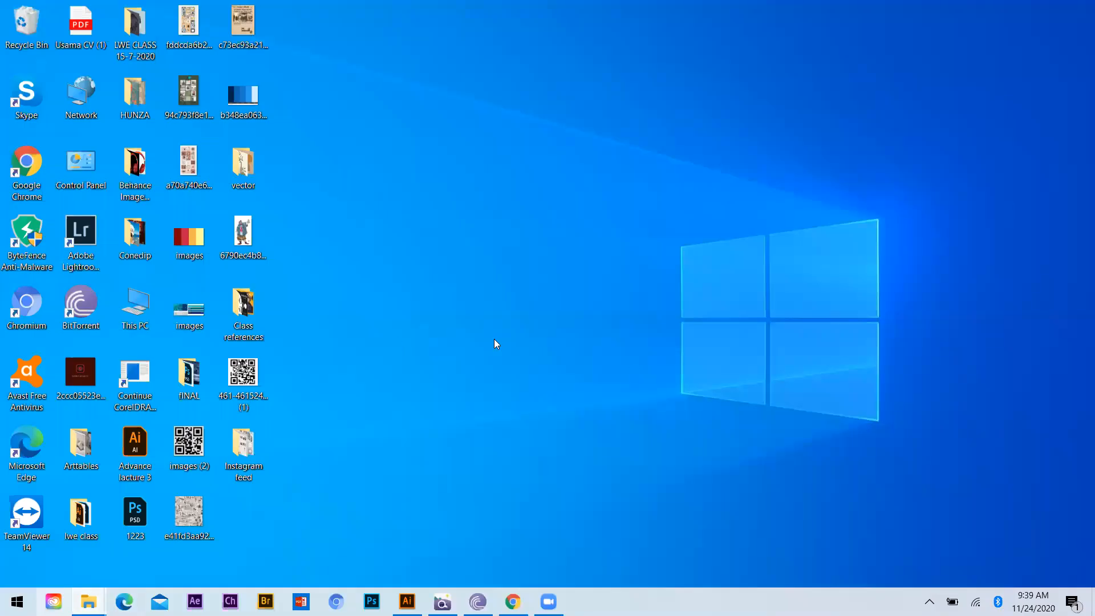
pyautogui.hotkey('alt', 'Tab')
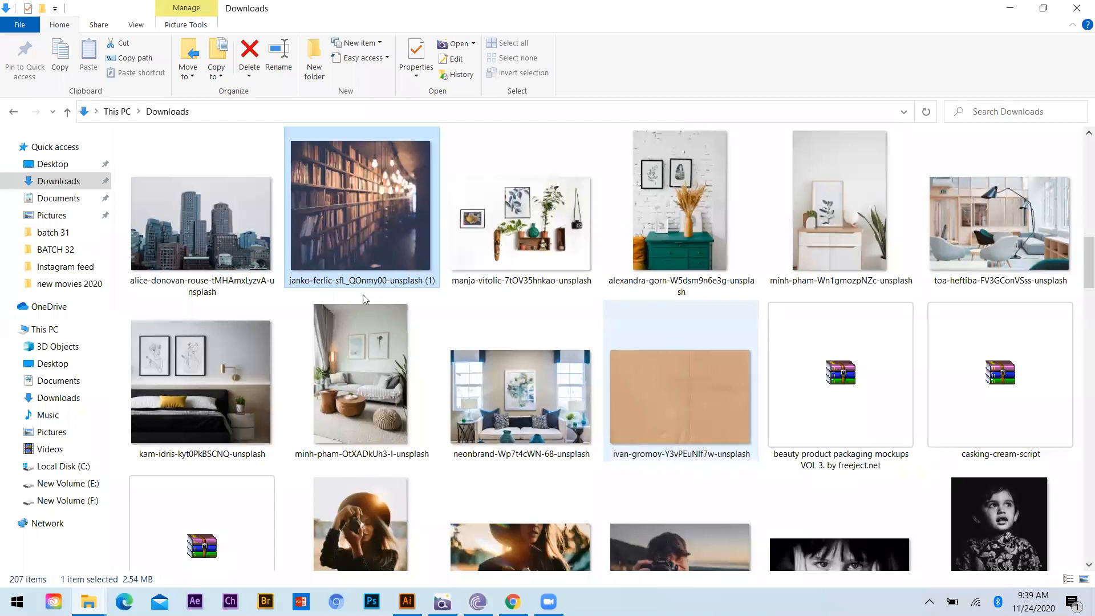
pyautogui.scroll(-2, 278, 331)
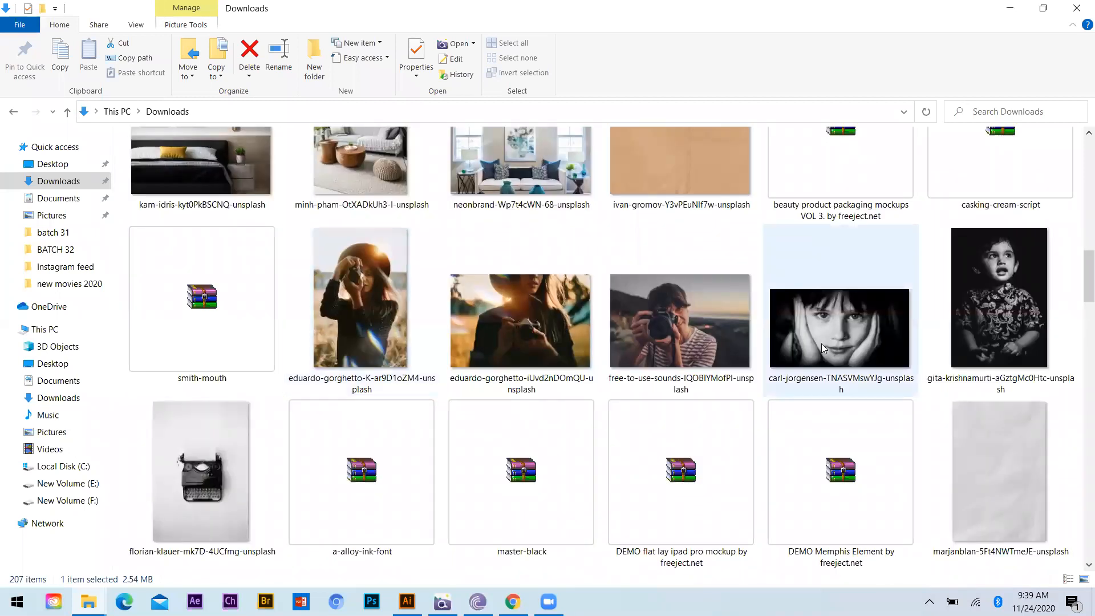
pyautogui.click(833, 308)
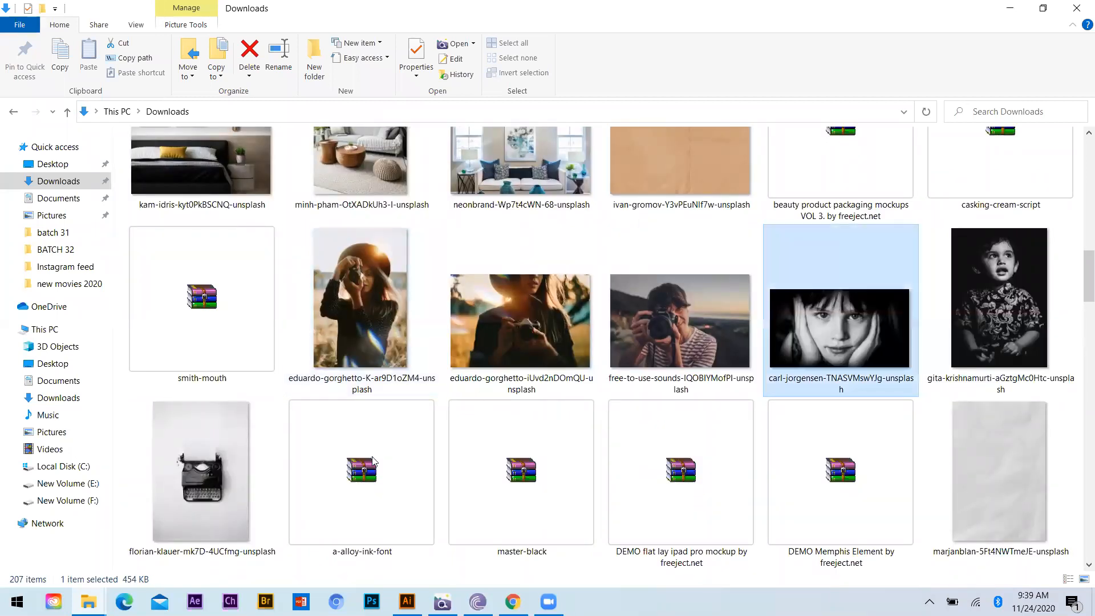
pyautogui.moveTo(435, 575); pyautogui.dragTo(460, 305)
pyautogui.scroll(-4, 418, 348)
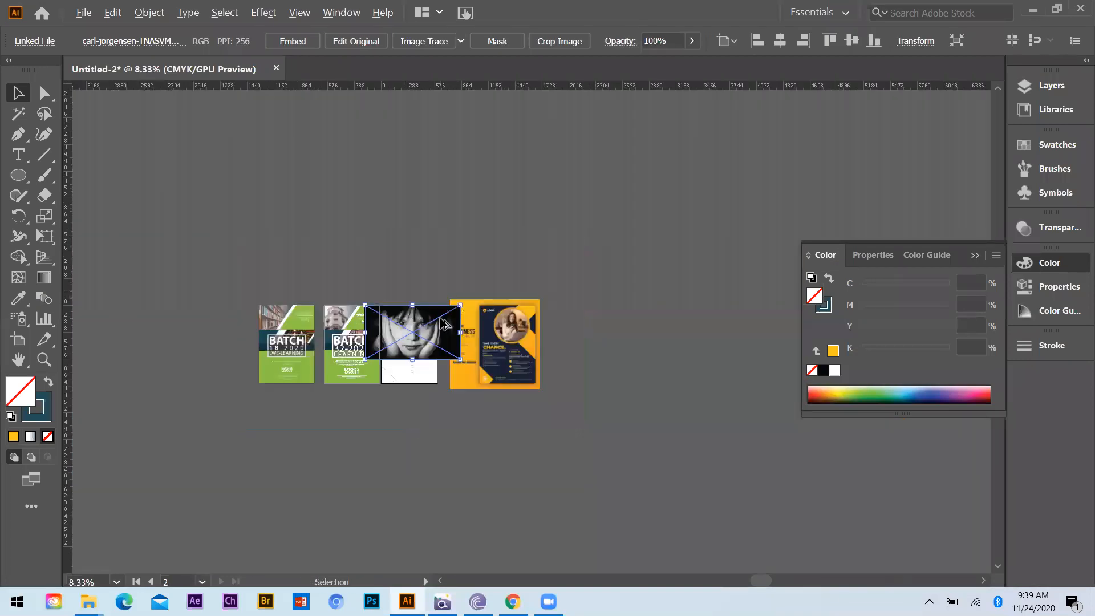
# Step: Scale the placed portrait down and position it over the large circle at the top of the artboard
pyautogui.hotkey('ctrl', '=')
pyautogui.hotkey('ctrl', '=')
pyautogui.hotkey('ctrl', '=')
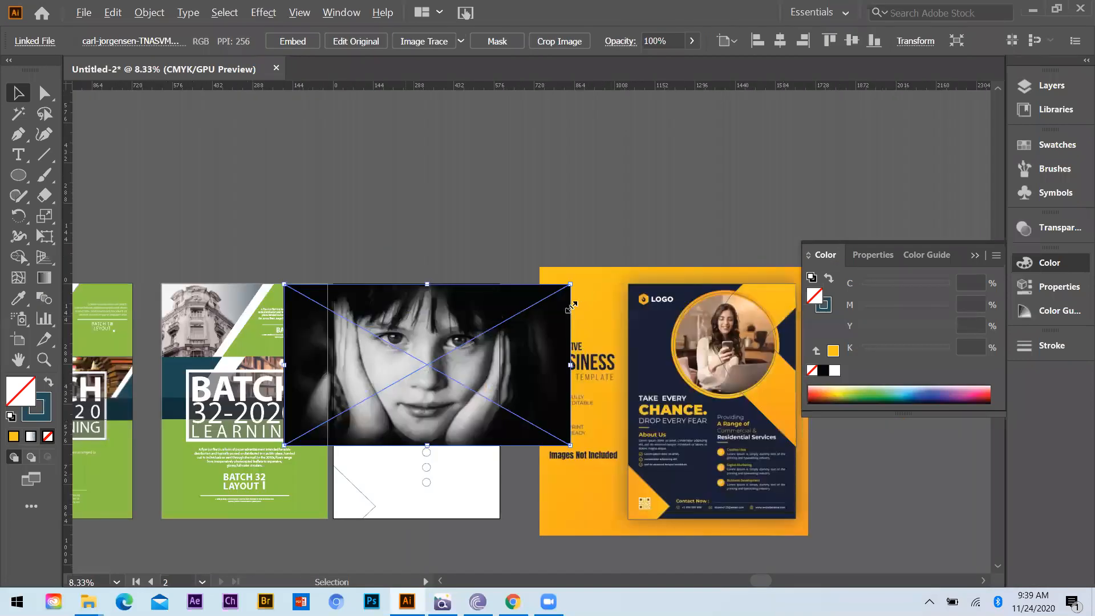
pyautogui.hotkey('ctrl', '=')
pyautogui.moveTo(623, 274); pyautogui.dragTo(566, 306)
pyautogui.scroll(1, 447, 326)
pyautogui.moveTo(442, 372); pyautogui.dragTo(449, 342)
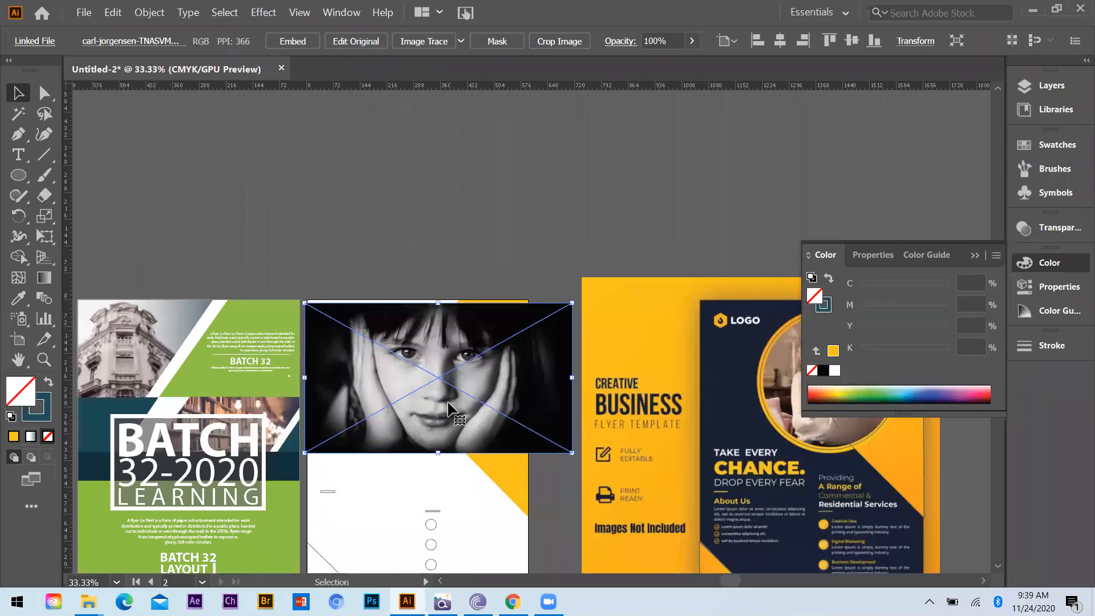
# Step: Send the portrait behind the circle and the yellow shape, and clip it to the circle with a clipping mask
pyautogui.hotkey('ctrl', '=')
pyautogui.hotkey('ctrl', '[')
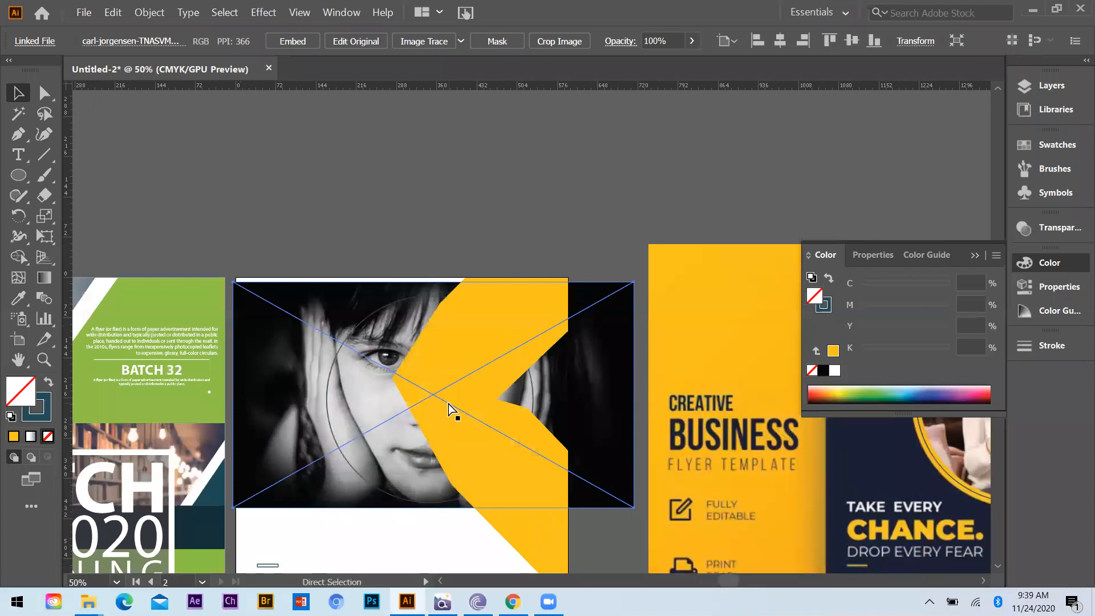
pyautogui.click(421, 260)
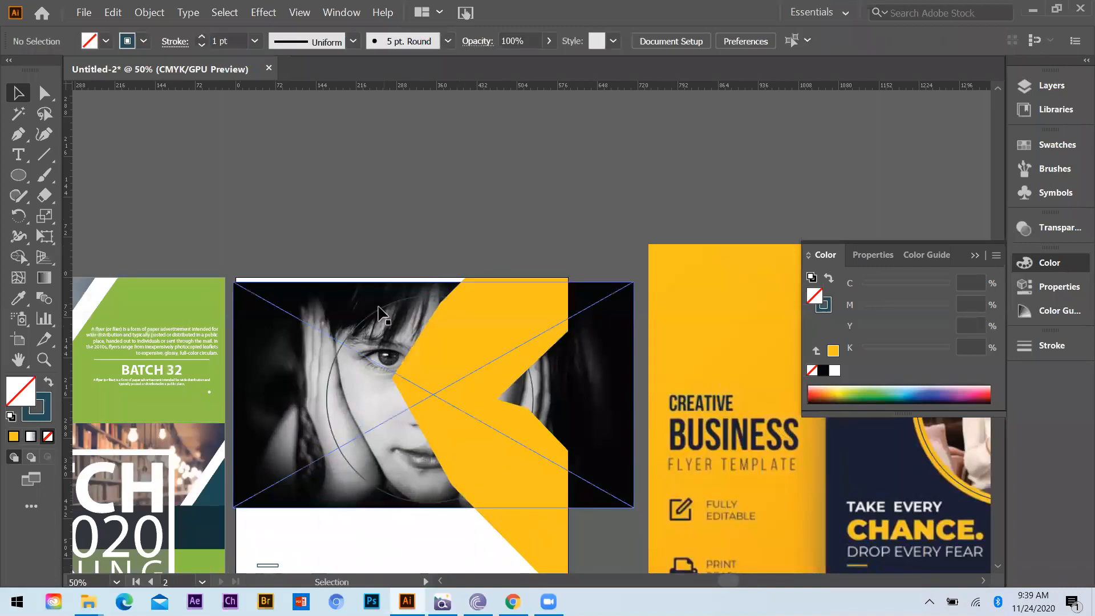
pyautogui.click(382, 324)
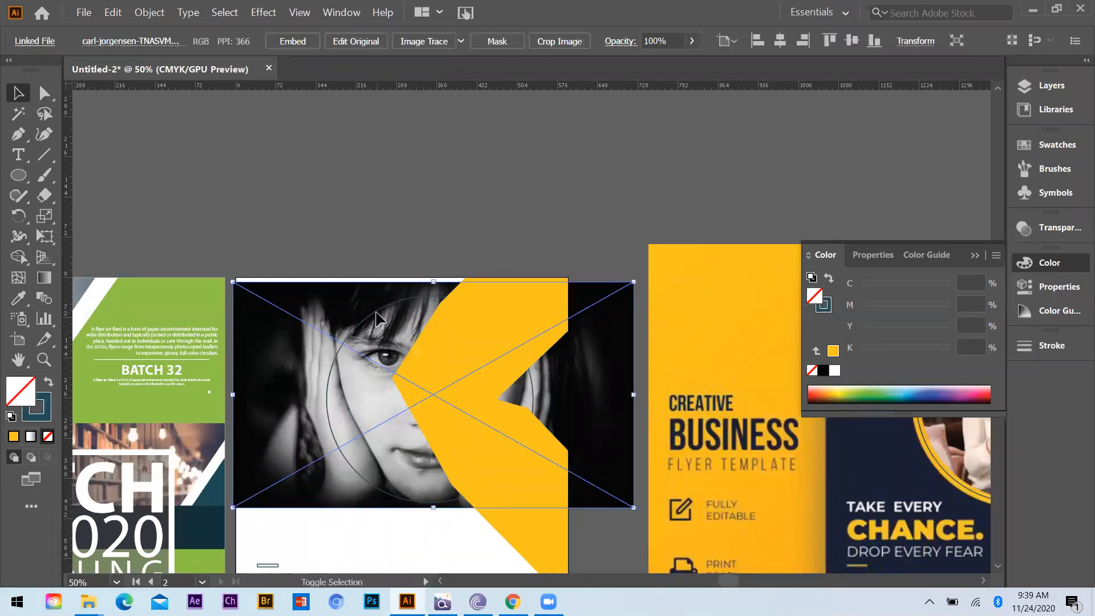
pyautogui.keyDown('shift'); pyautogui.click(424, 337); pyautogui.keyUp('shift')
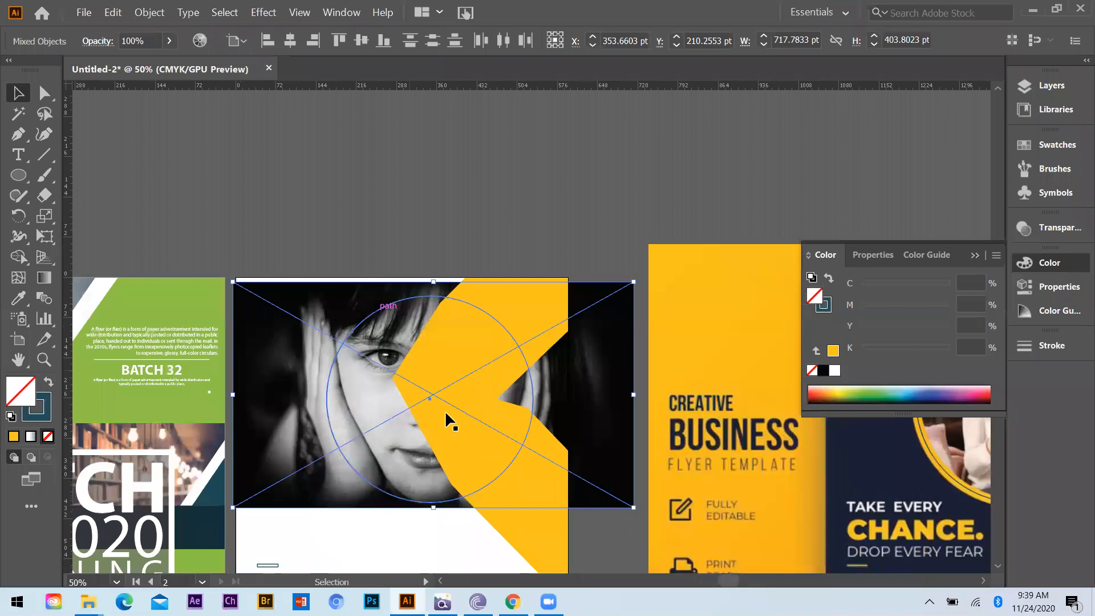
pyautogui.hotkey('ctrl', '7')
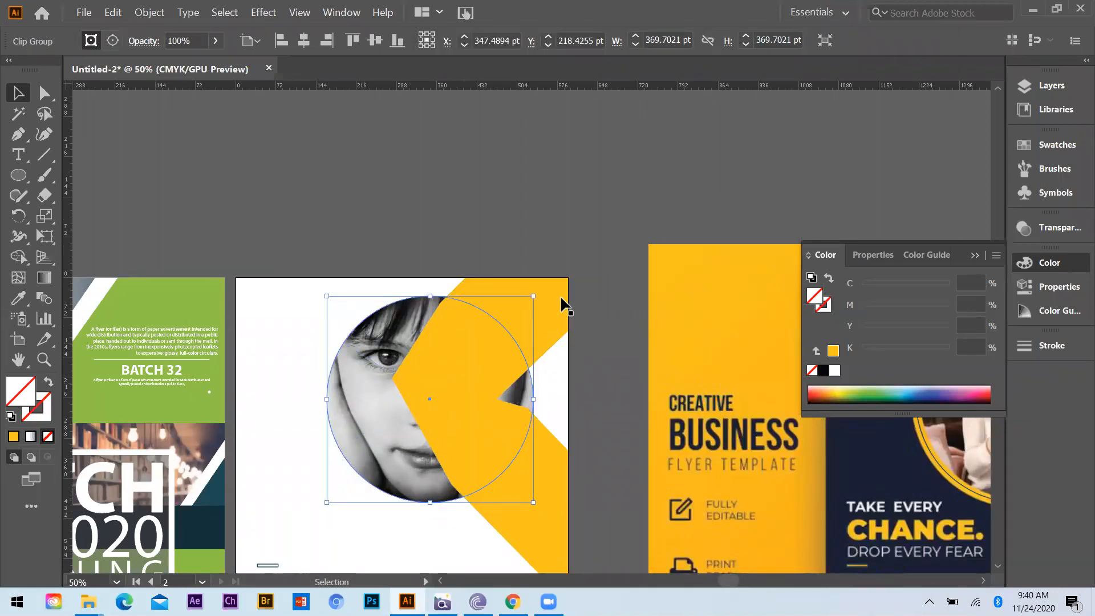
# Step: Send the yellow shape behind the circular portrait and deselect it
pyautogui.click(518, 314)
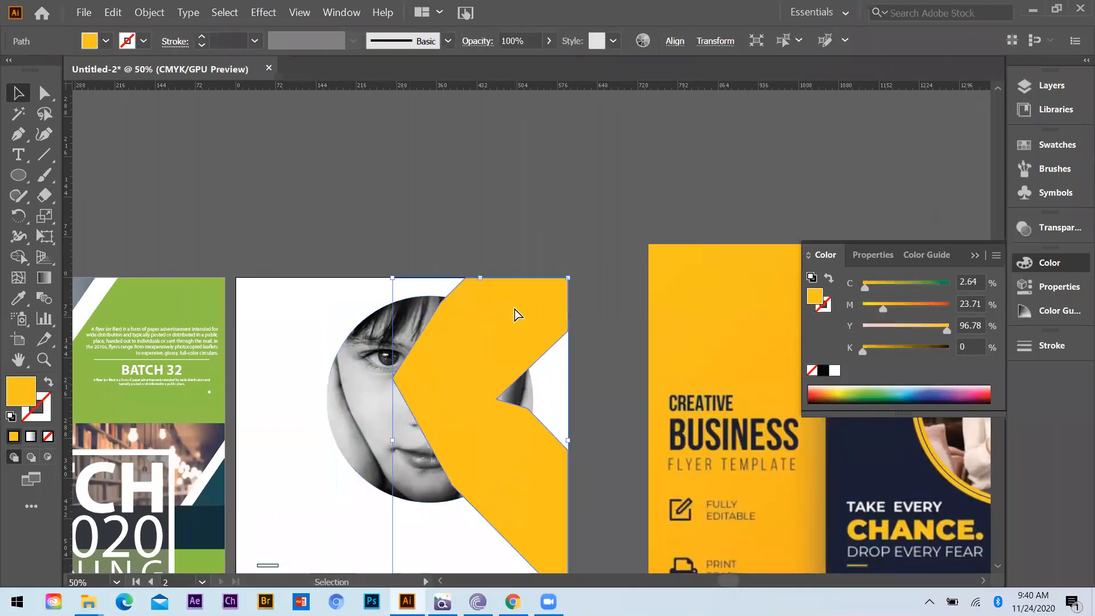
pyautogui.press('a')
pyautogui.hotkey('ctrl', '[')
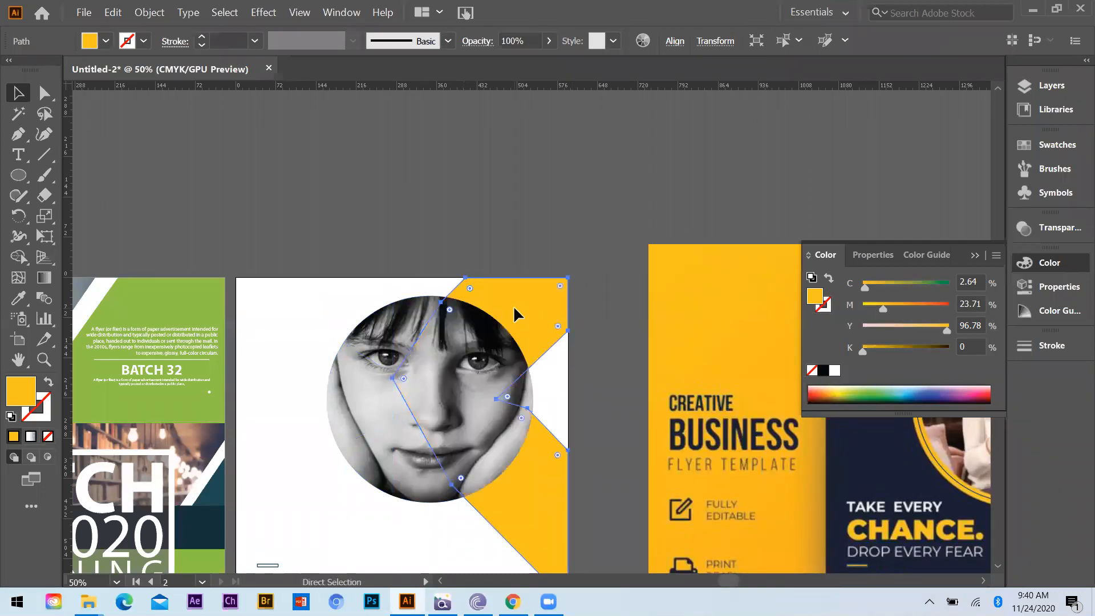
pyautogui.hotkey('ctrl', 'shift', 'a')
# Step: Give the circular portrait a yellow stroke with a weight of 16 pt and deselect it
pyautogui.click(450, 439)
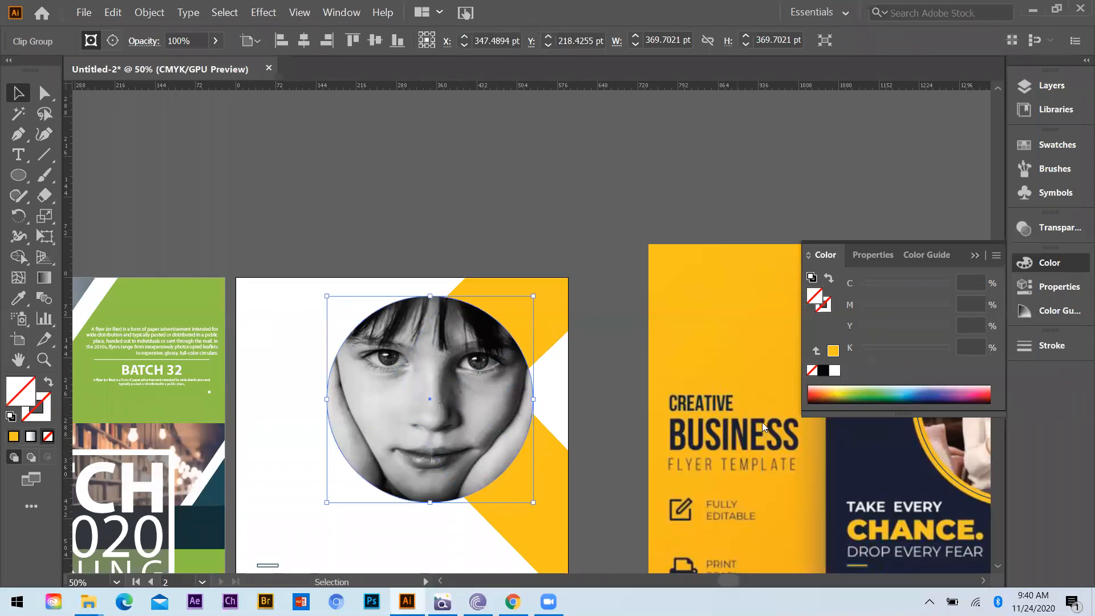
pyautogui.click(12, 437)
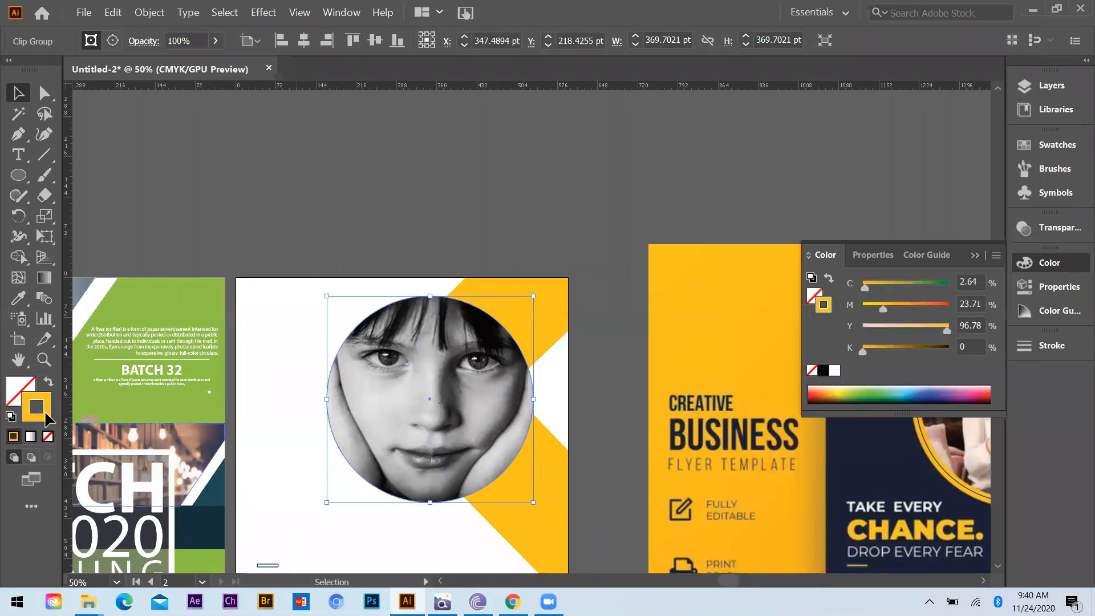
pyautogui.click(216, 41)
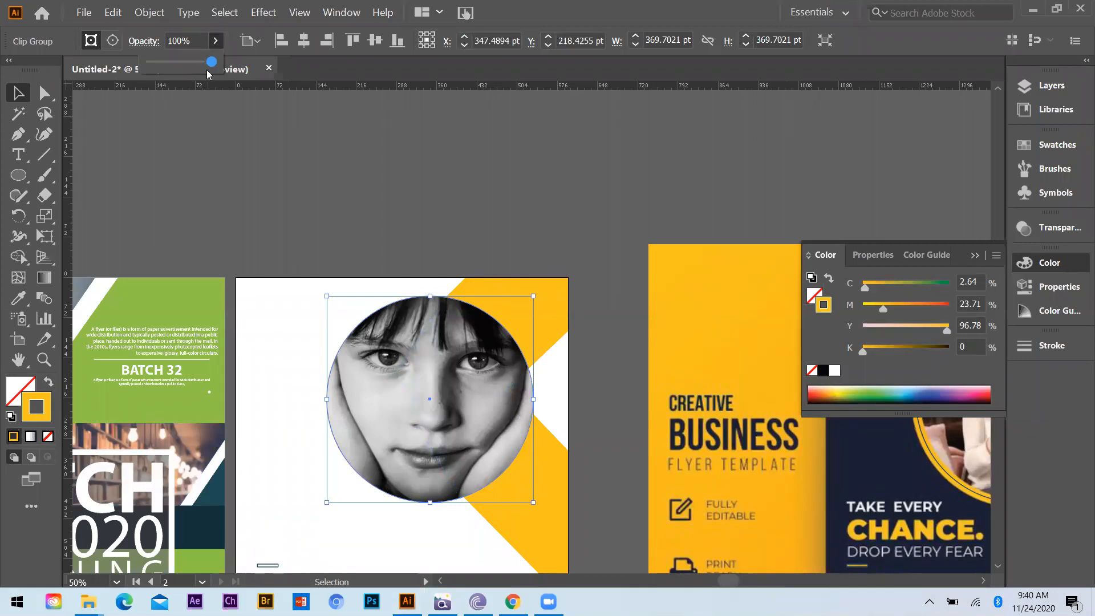
pyautogui.click(1050, 346)
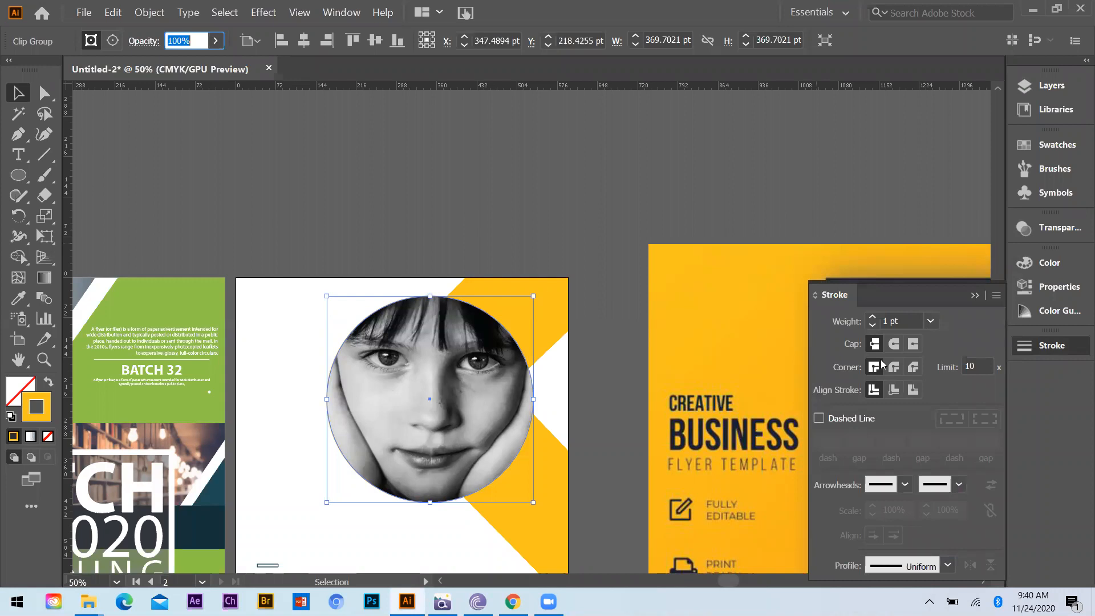
pyautogui.click(931, 321)
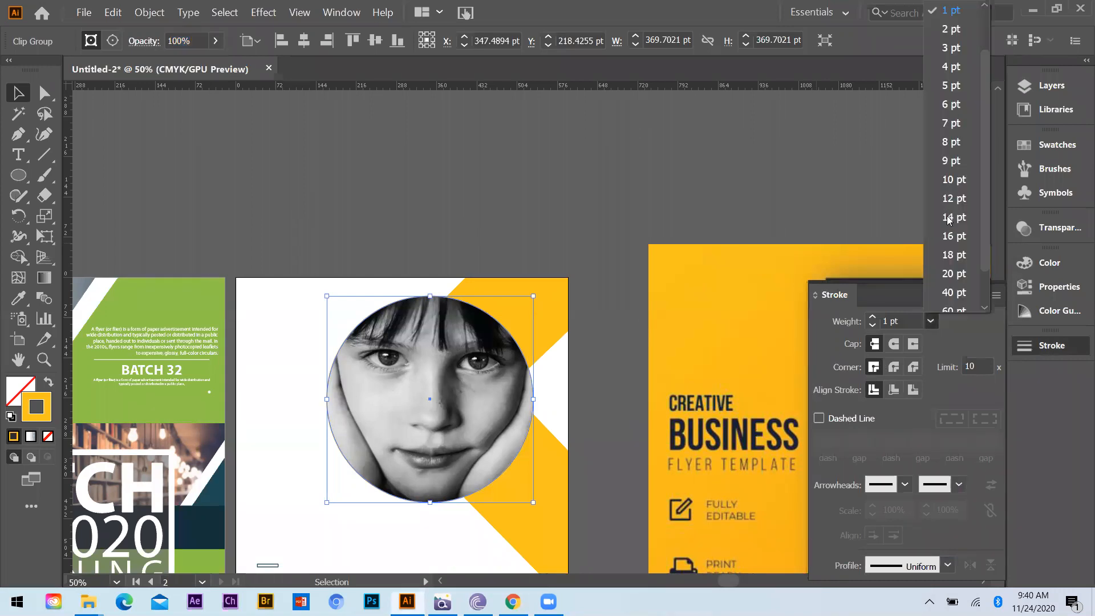
pyautogui.click(952, 236)
pyautogui.click(355, 217)
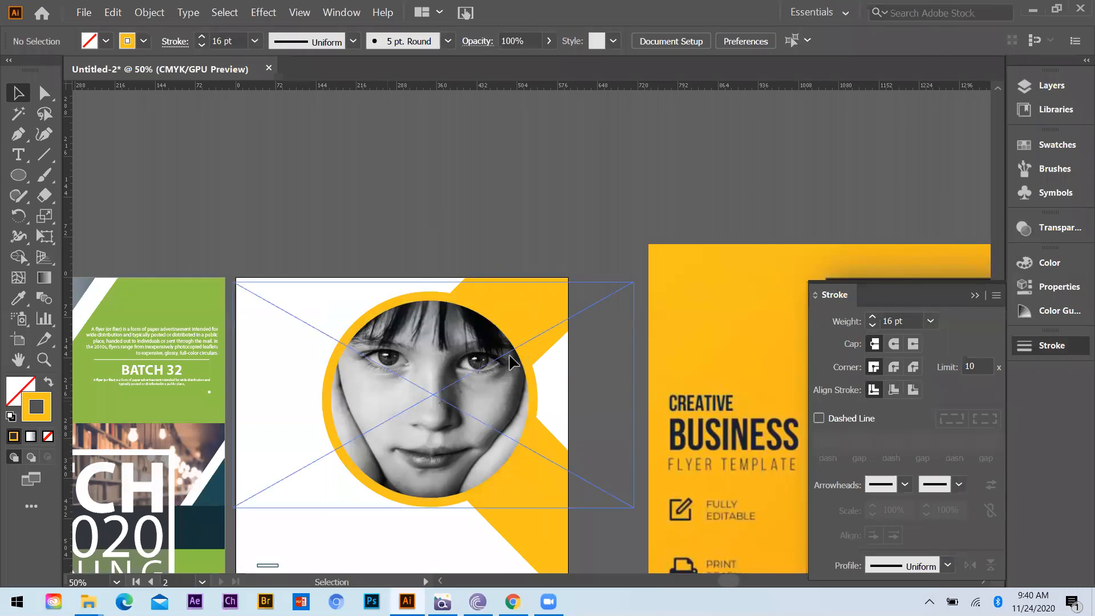
pyautogui.scroll(-1, 371, 305)
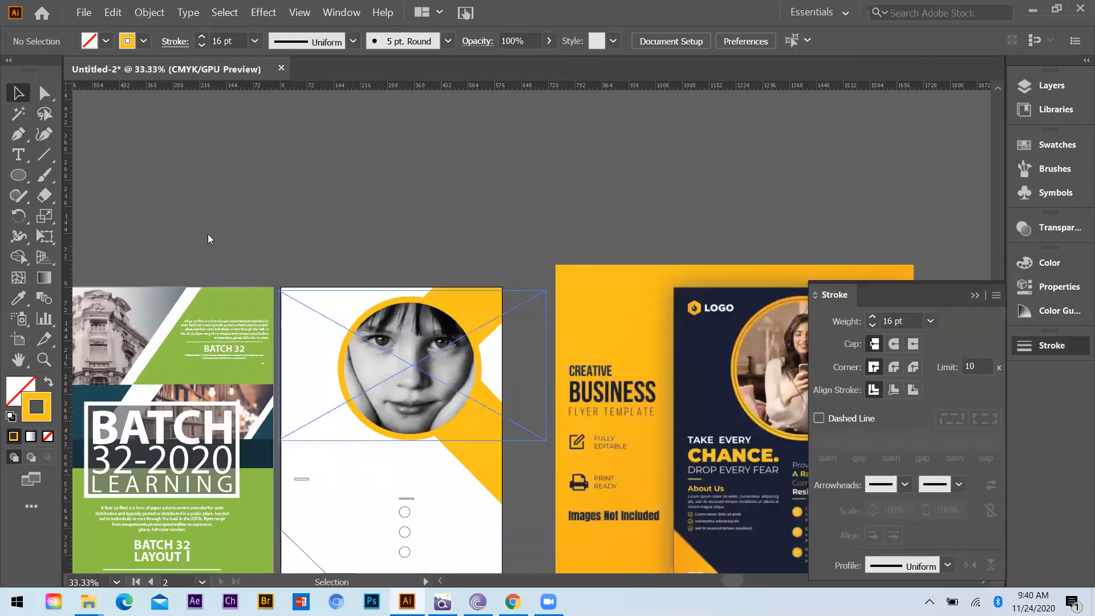
# Step: Draw a rectangle covering the whole artboard with the portrait circle and remove its stroke
pyautogui.scroll(-1, 207, 235)
pyautogui.moveTo(19, 176); pyautogui.dragTo(86, 181)
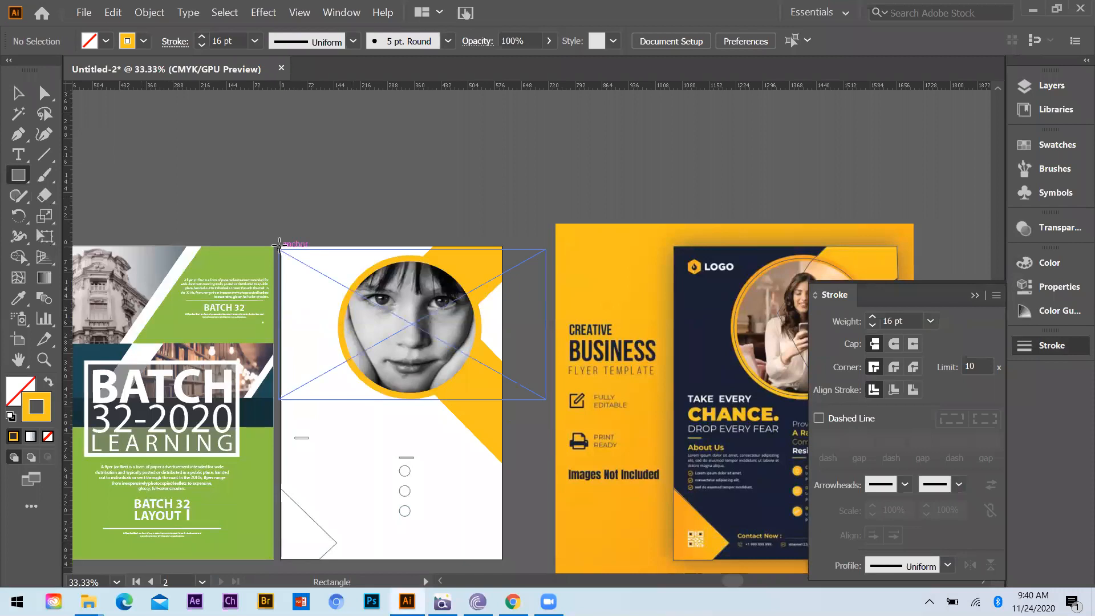
pyautogui.moveTo(281, 247)
pyautogui.mouseDown()
pyautogui.moveTo(501, 556)
pyautogui.moveTo(501, 512)
pyautogui.mouseUp()
pyautogui.scroll(-1, 501, 556)
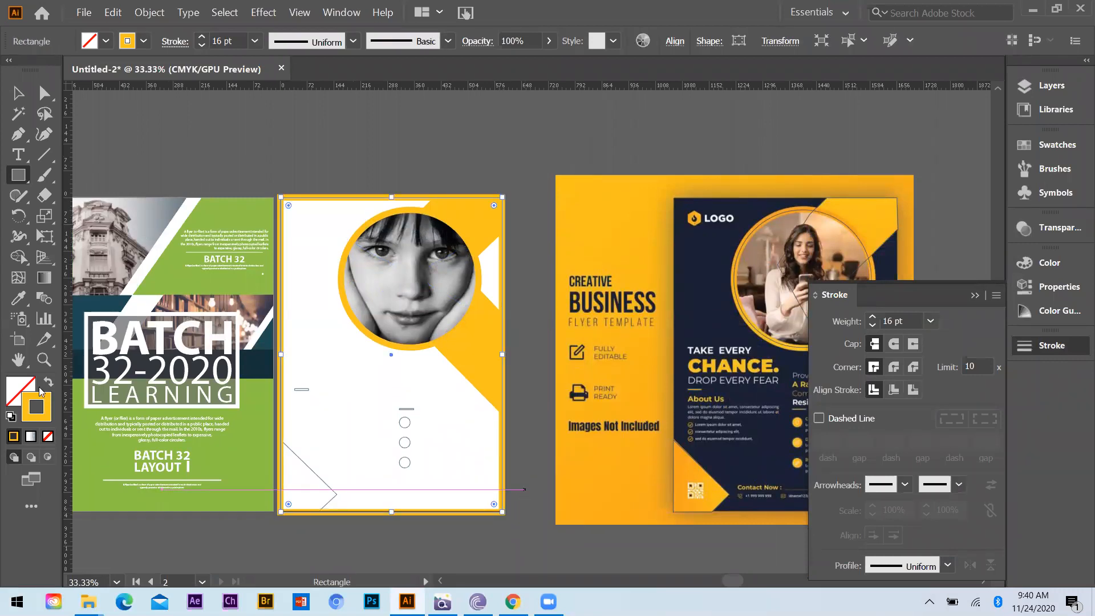
pyautogui.hotkey('ctrl', '+')
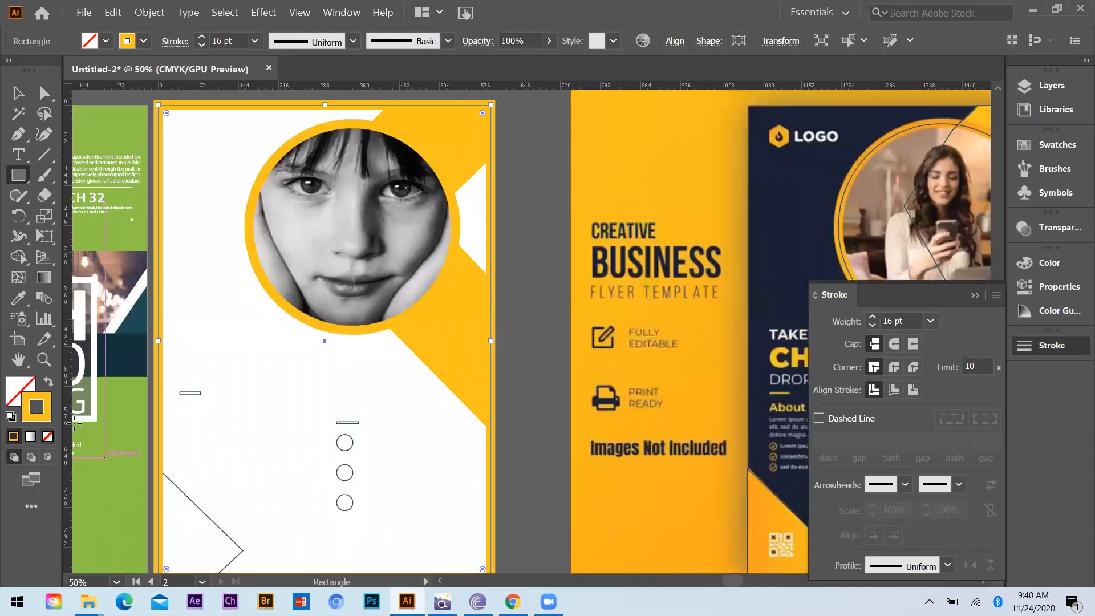
pyautogui.click(48, 437)
pyautogui.hotkey('ctrl', '-')
pyautogui.hotkey('ctrl', '-')
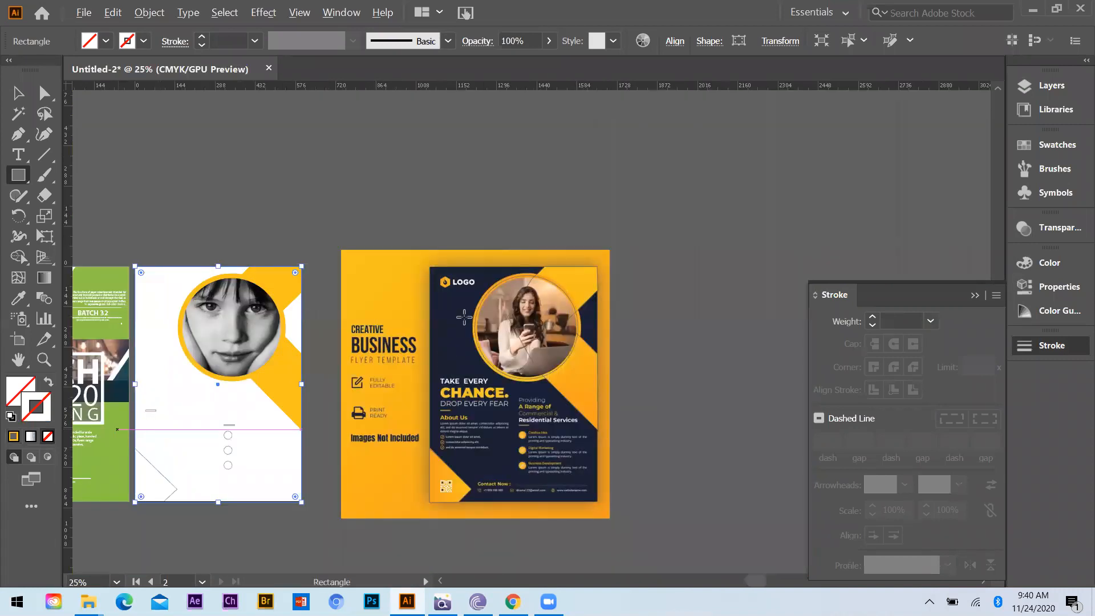
# Step: Fill the full-page rectangle with the navy sampled from the reference flyer and send it behind the other artwork
pyautogui.scroll(1, 464, 318)
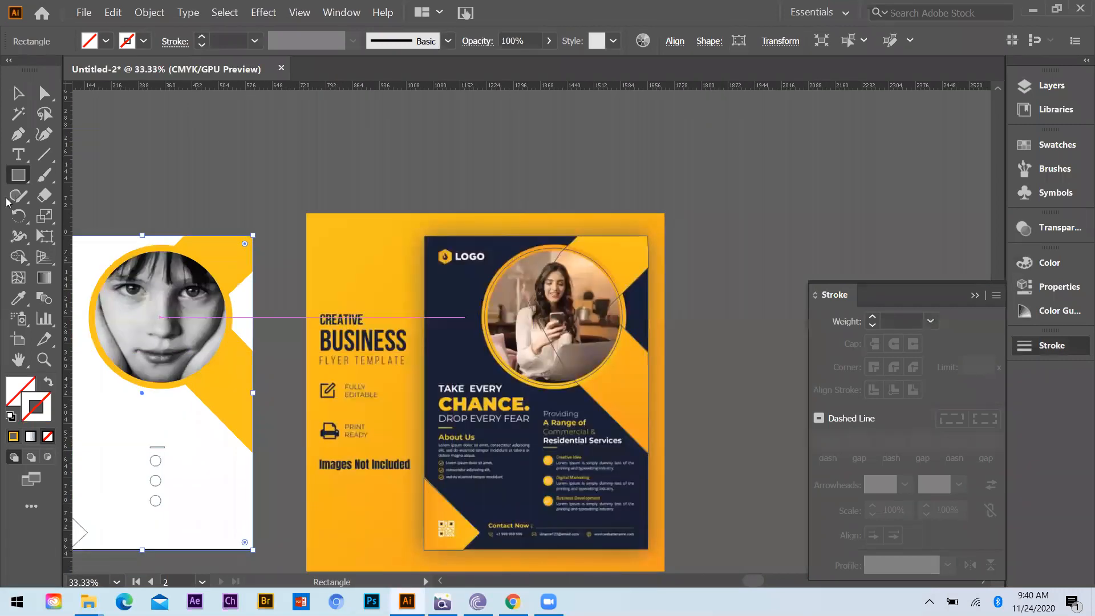
pyautogui.press('i')
pyautogui.click(456, 337)
pyautogui.press('v')
pyautogui.hotkey('ctrl', '-')
pyautogui.hotkey('ctrl', '-')
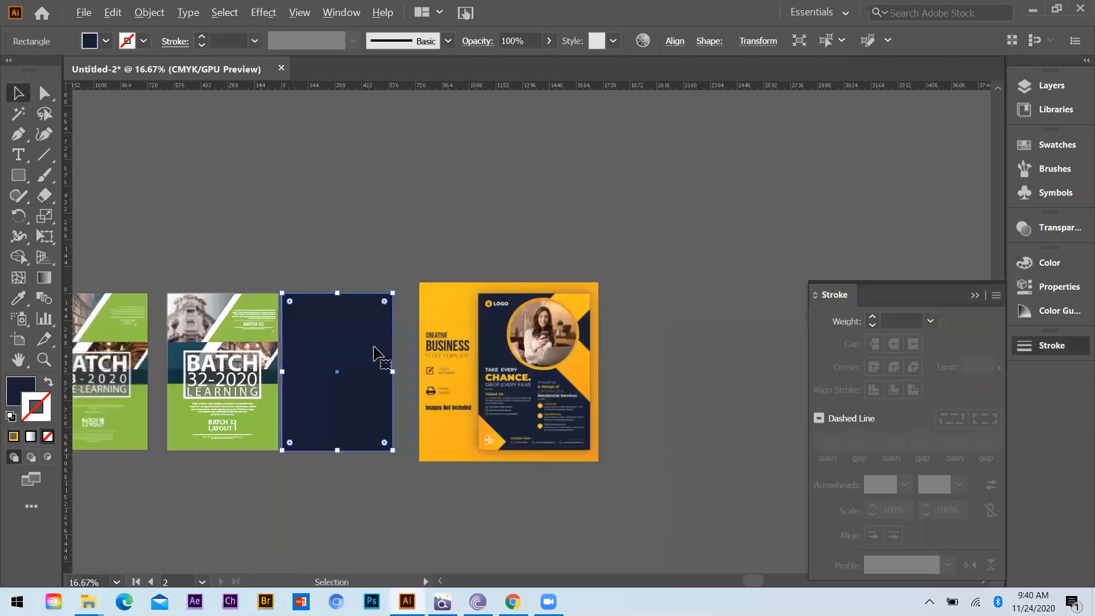
pyautogui.hotkey('ctrl', '+')
pyautogui.hotkey('ctrl', '+')
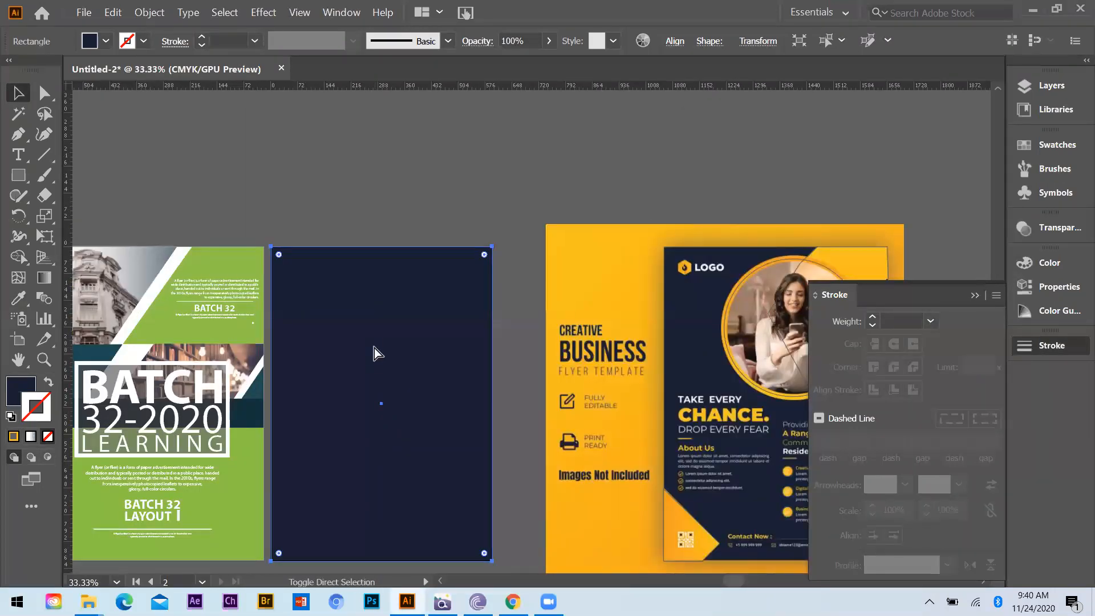
pyautogui.hotkey('ctrl', 'v')
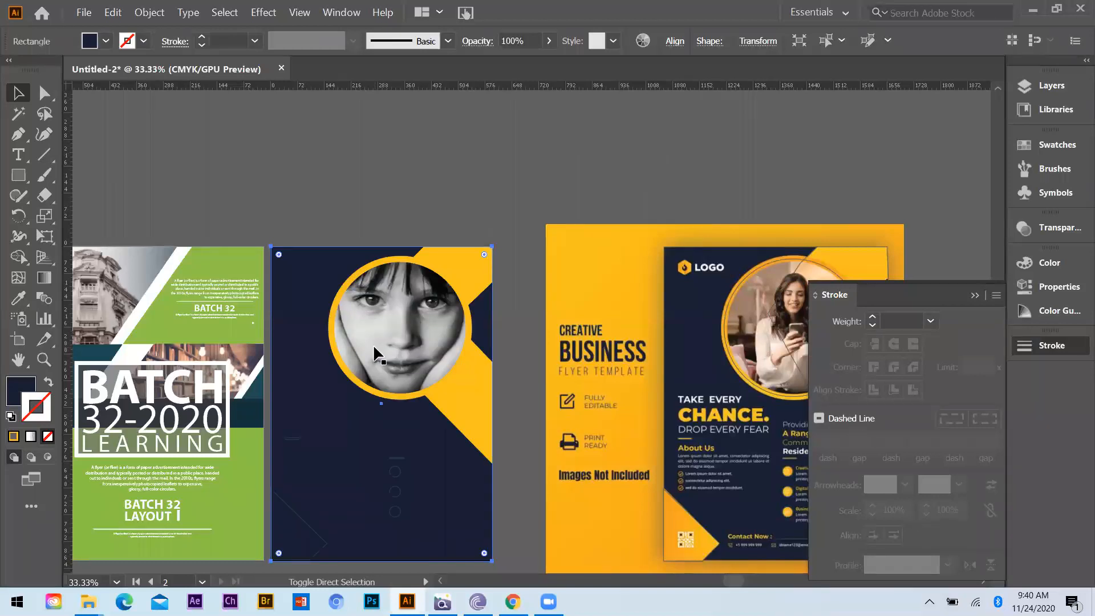
# Step: Fill the two short bars and the three small circles with the orange sampled from the reference flyer, without a stroke, and deselect them
pyautogui.click(293, 438)
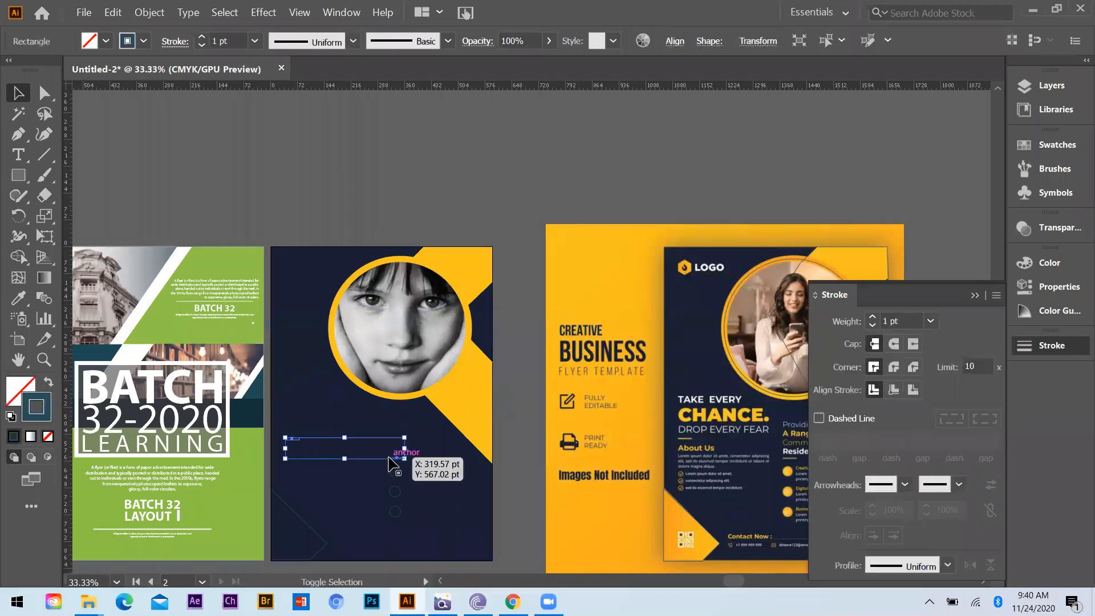
pyautogui.keyDown('shift'); pyautogui.click(401, 512); pyautogui.keyUp('shift')
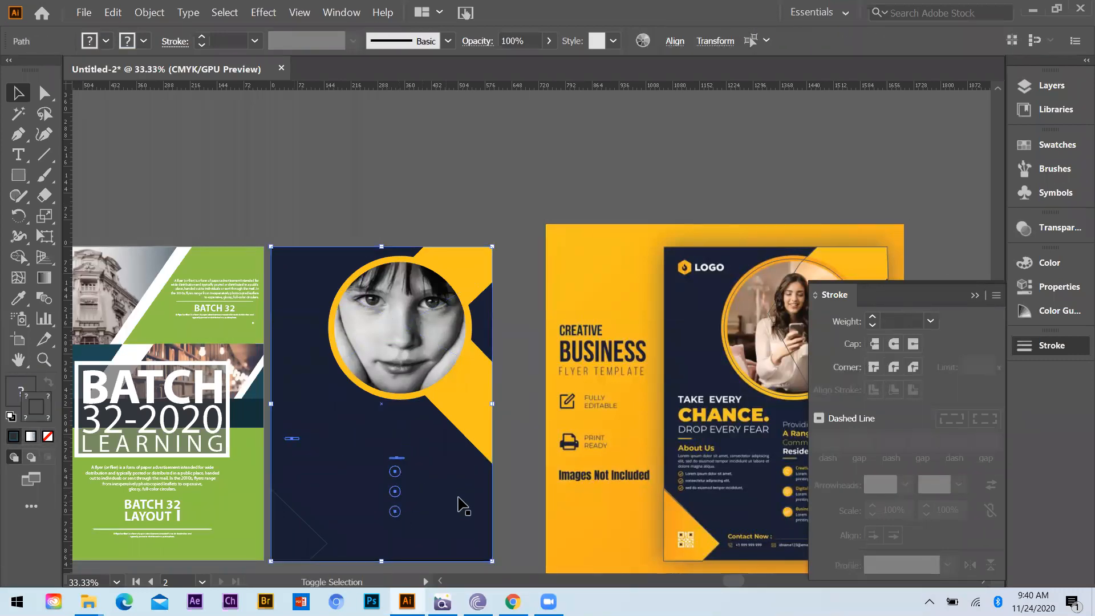
pyautogui.keyDown('shift'); pyautogui.click(457, 506); pyautogui.keyUp('shift')
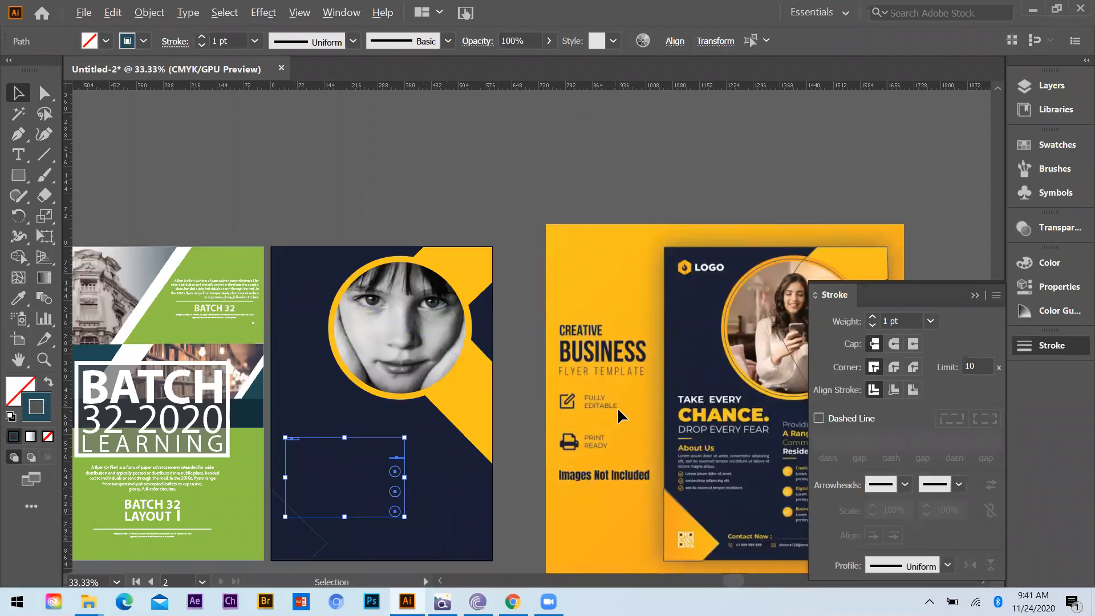
pyautogui.scroll(3, 736, 497)
pyautogui.press('i')
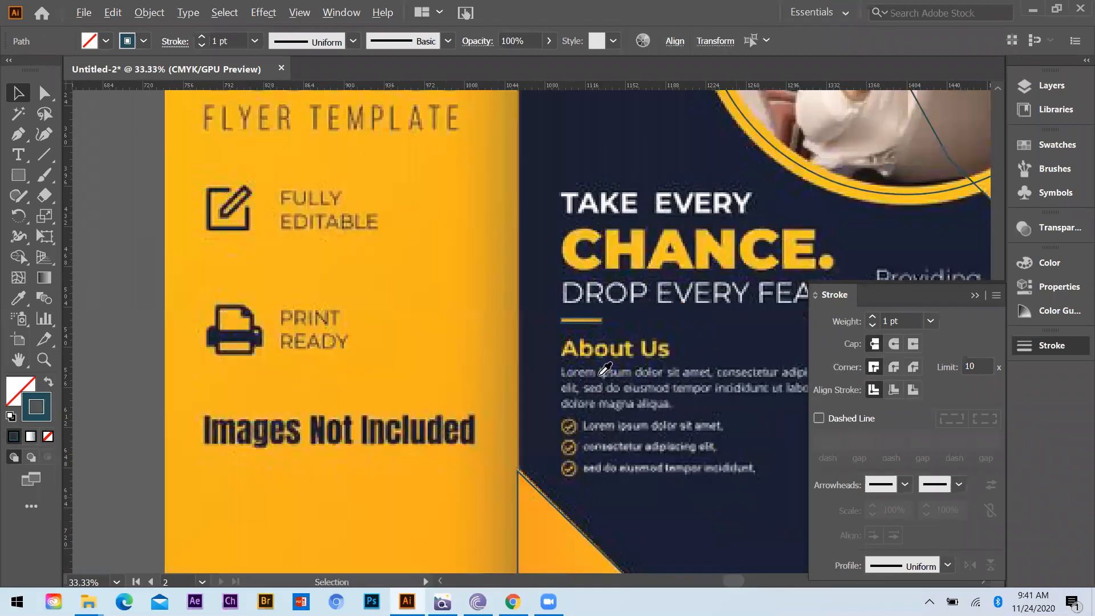
pyautogui.scroll(2, 426, 326)
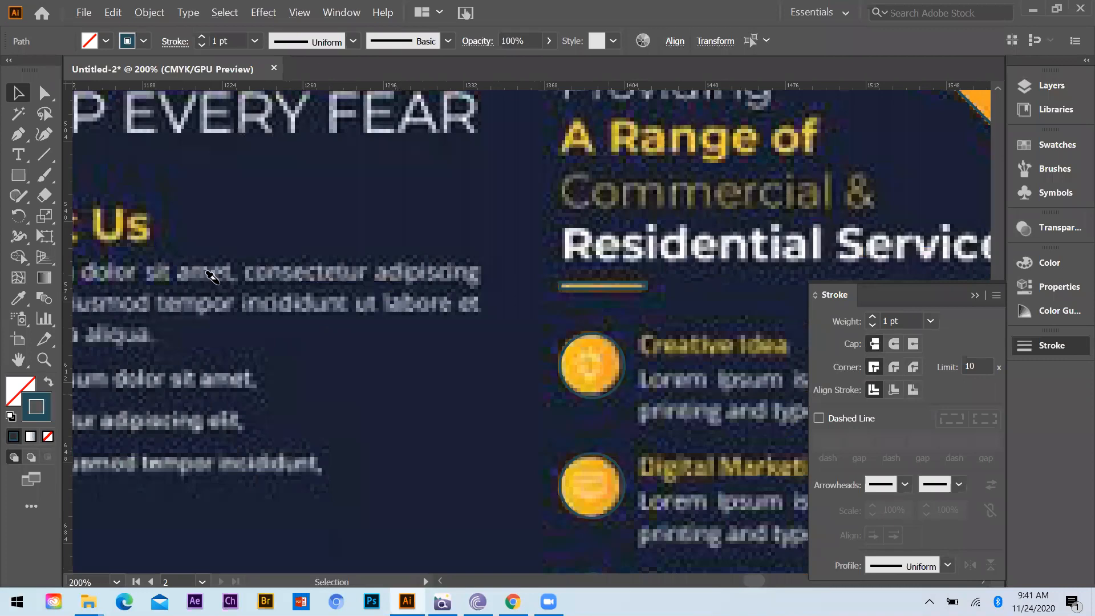
pyautogui.scroll(-4, 457, 337)
pyautogui.click(279, 383)
pyautogui.hotkey('ctrl', '-')
pyautogui.hotkey('ctrl', '-')
pyautogui.press('v')
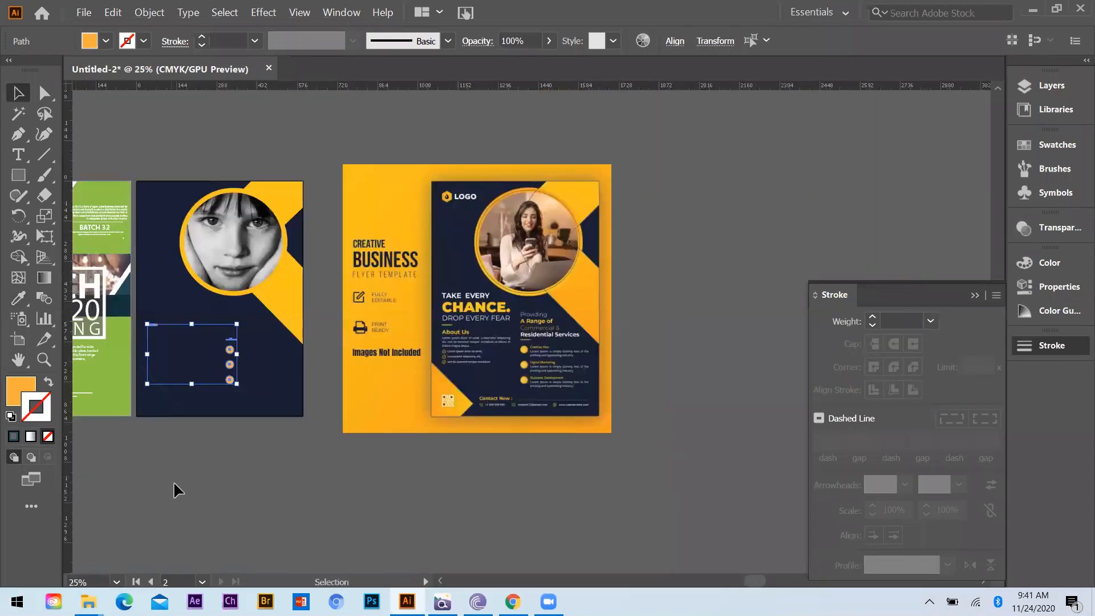
pyautogui.click(174, 481)
# Step: Fill the angled shape in the lower-left corner of the navy flyer with the yellow-orange sampled from the reference, without a stroke
pyautogui.click(169, 401)
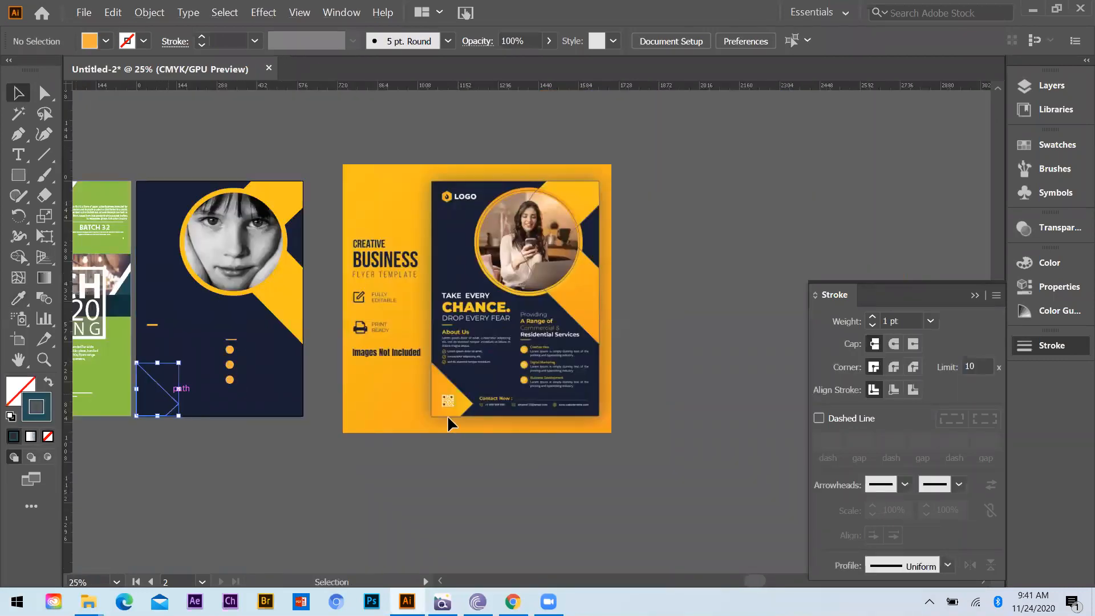
pyautogui.click(450, 376)
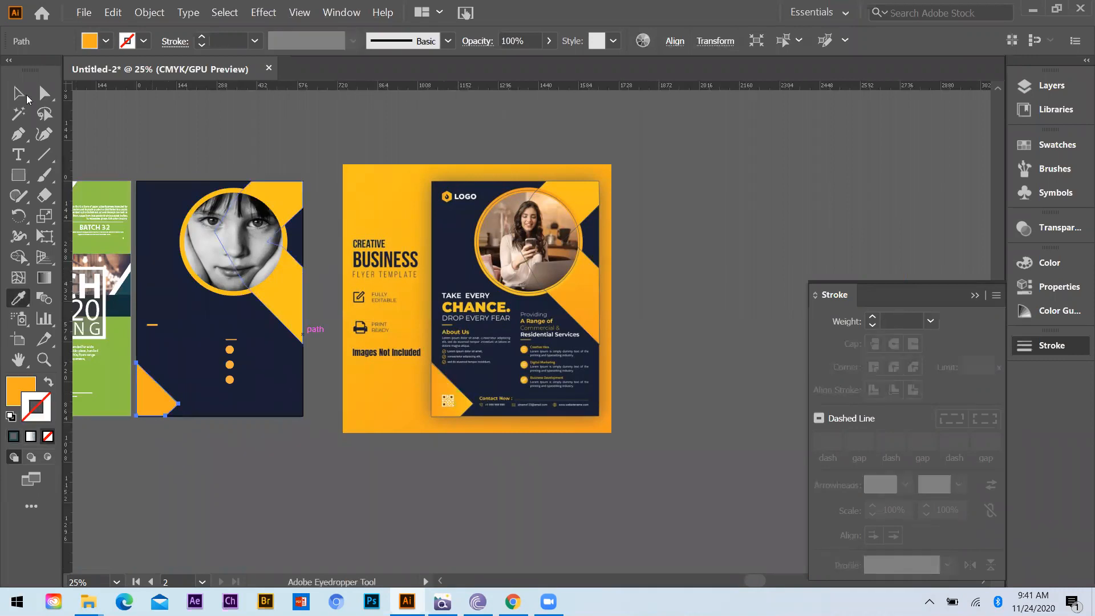
pyautogui.click(25, 97)
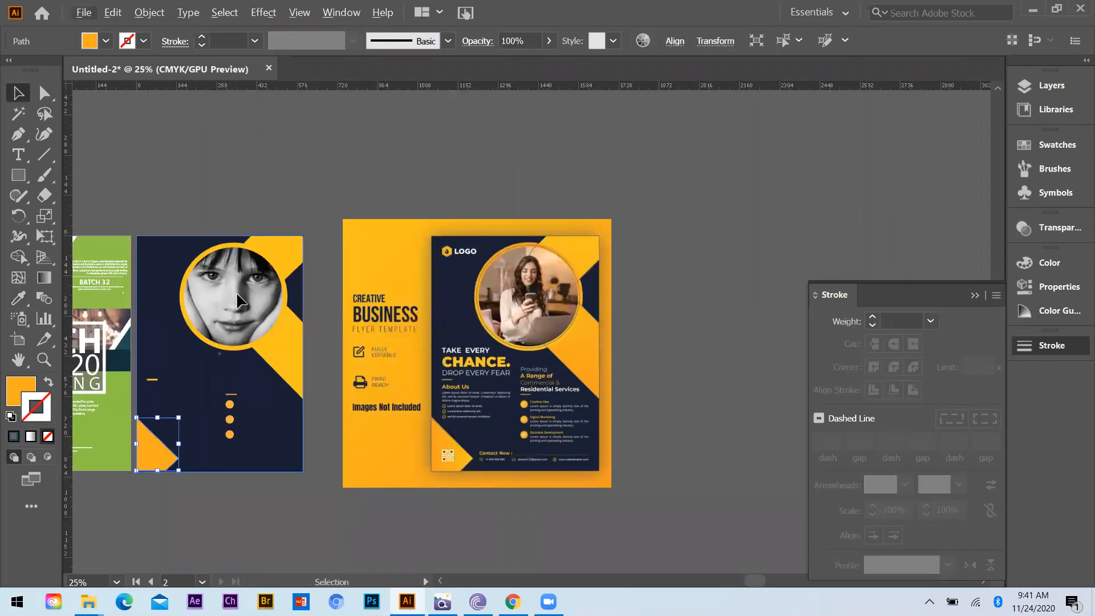
# Step: Copy the small BATCH 32 heading with its description from the green flyer onto the navy flyer, above the short orange bar
pyautogui.scroll(-1, 381, 311)
pyautogui.scroll(-1, 381, 311)
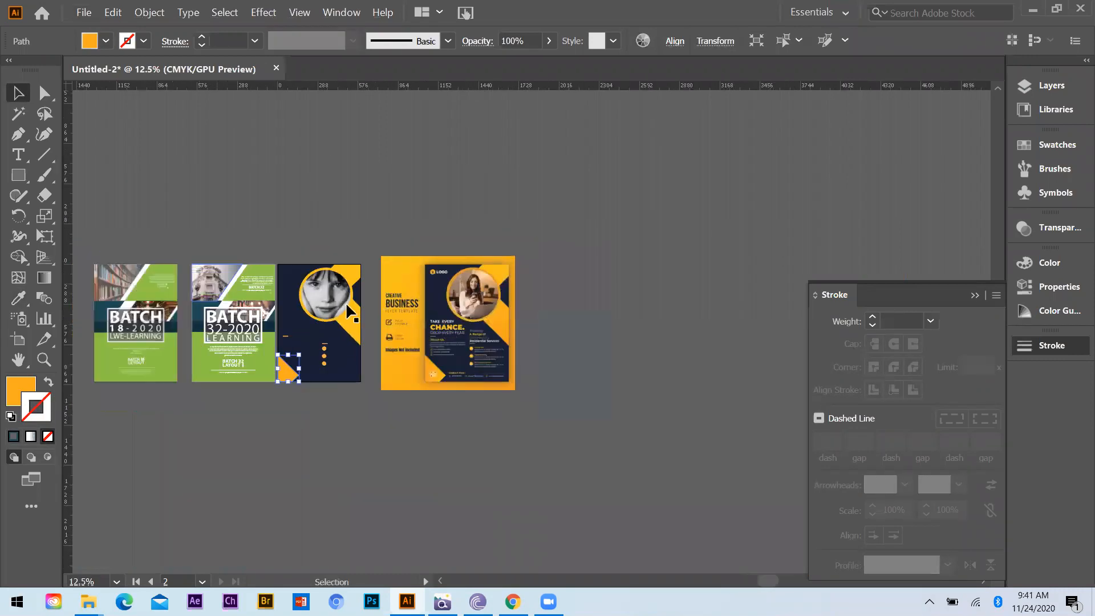
pyautogui.scroll(1, 324, 307)
pyautogui.scroll(1, 319, 313)
pyautogui.click(312, 305)
pyautogui.moveTo(311, 300); pyautogui.dragTo(482, 473)
pyautogui.scroll(-1, 354, 464)
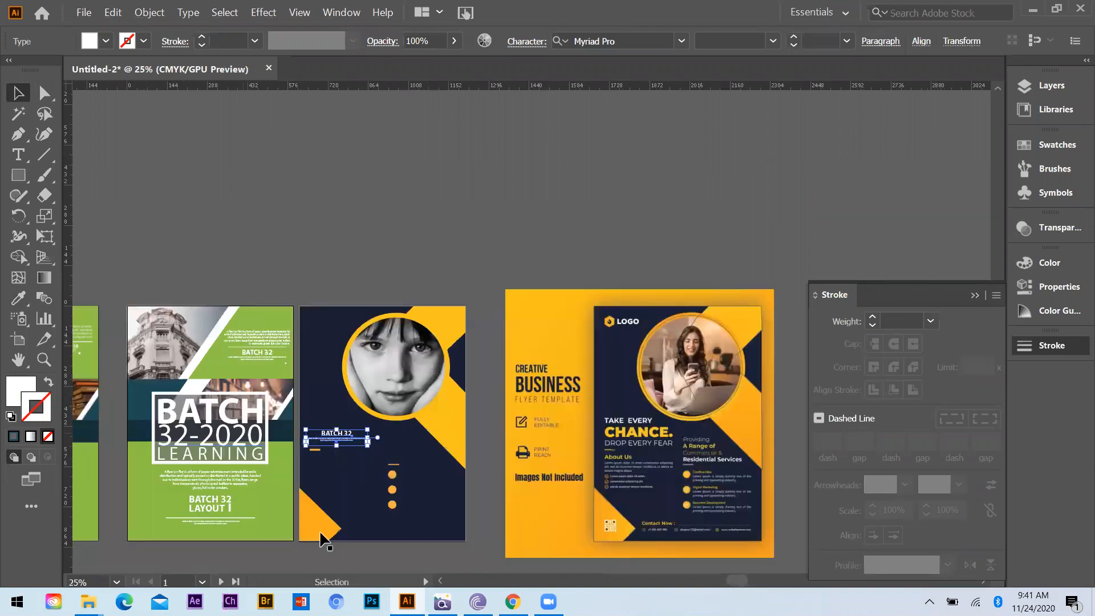
pyautogui.scroll(-1, 379, 408)
pyautogui.scroll(1, 294, 346)
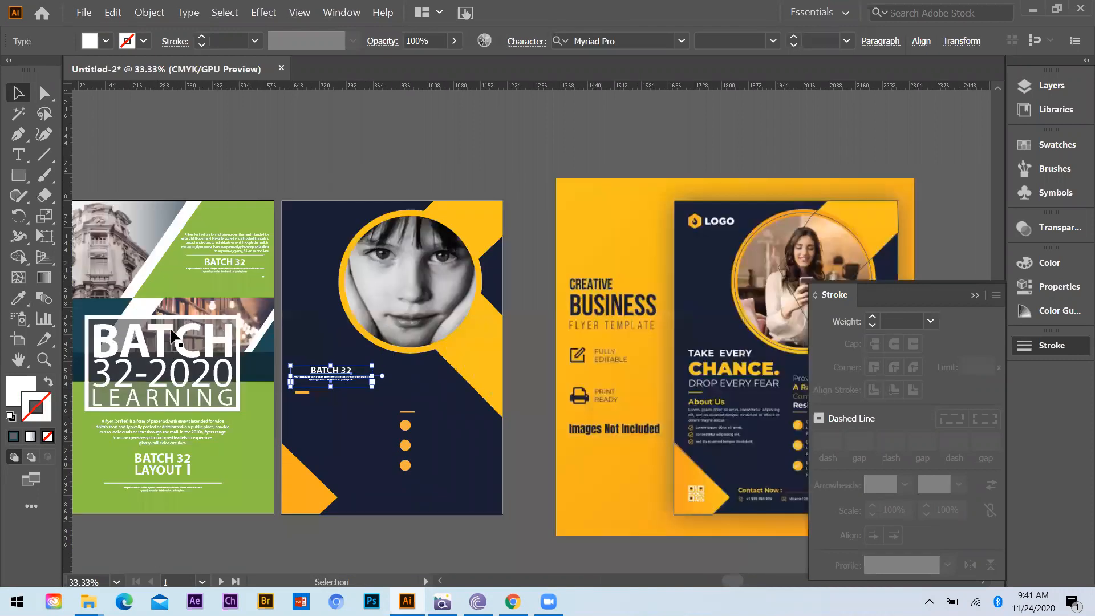
pyautogui.scroll(1, 288, 366)
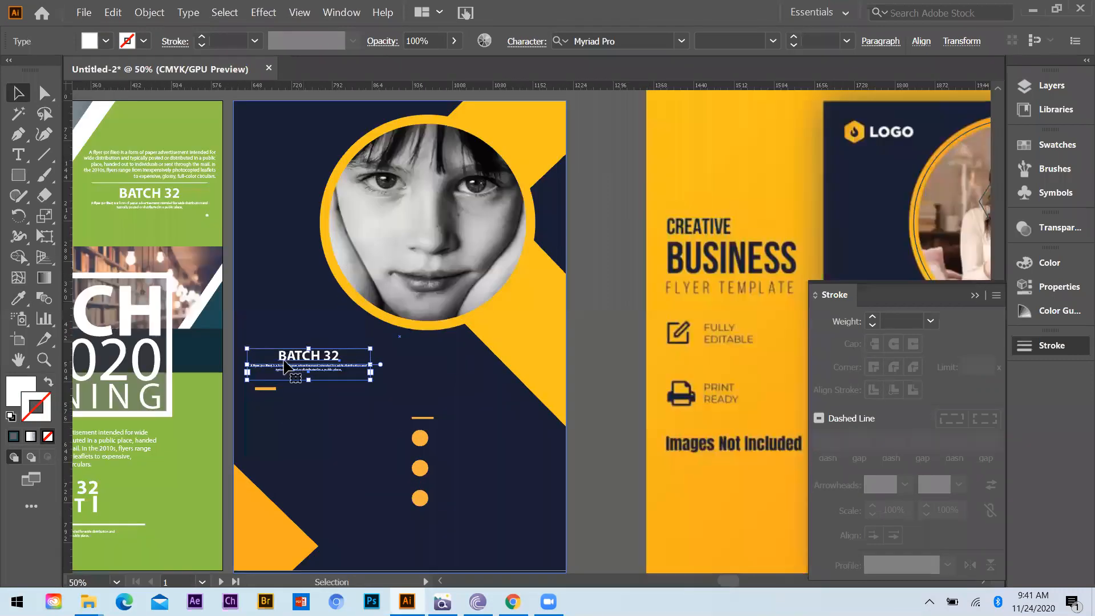
# Step: Duplicate the BATCH 32 heading just above the original and change the upper copy to TAKE EVERY
pyautogui.moveTo(286, 361); pyautogui.dragTo(245, 322)
pyautogui.doubleClick(266, 324)
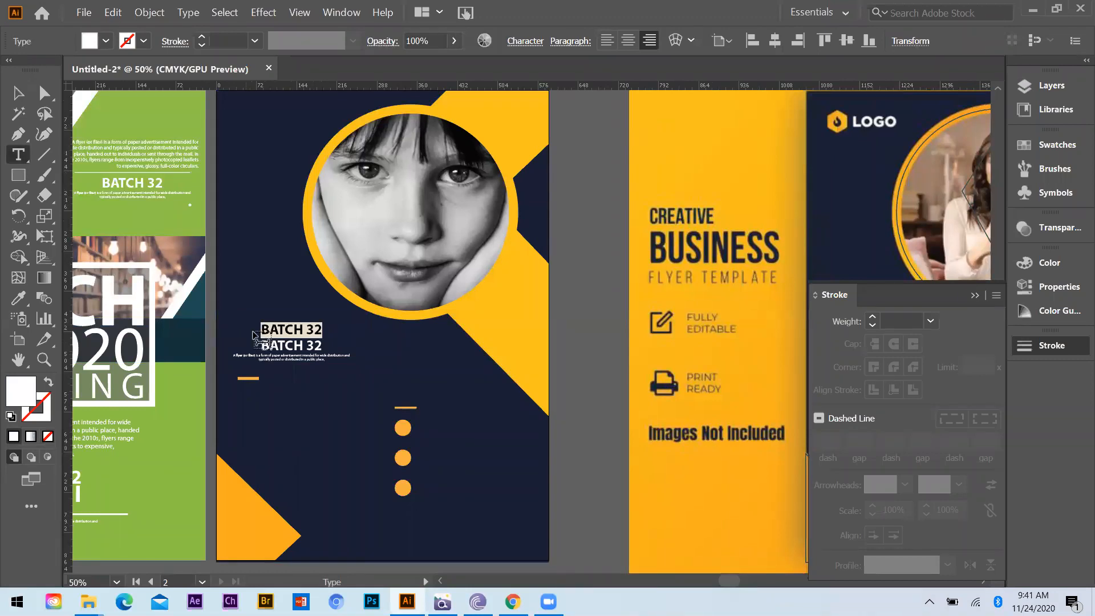
pyautogui.write('TAKE')
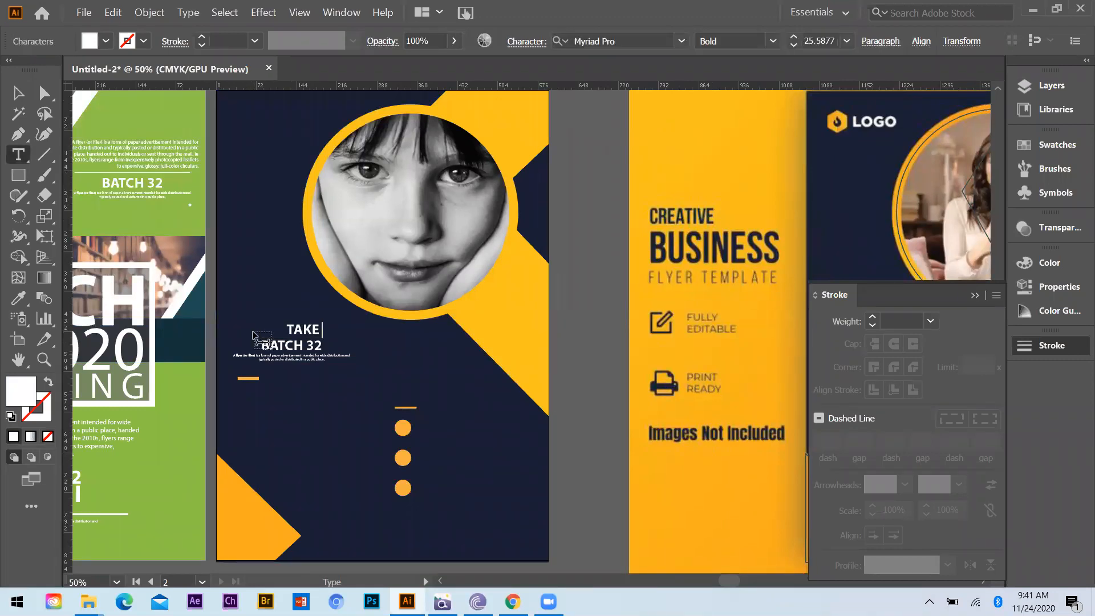
pyautogui.write(' EVERY')
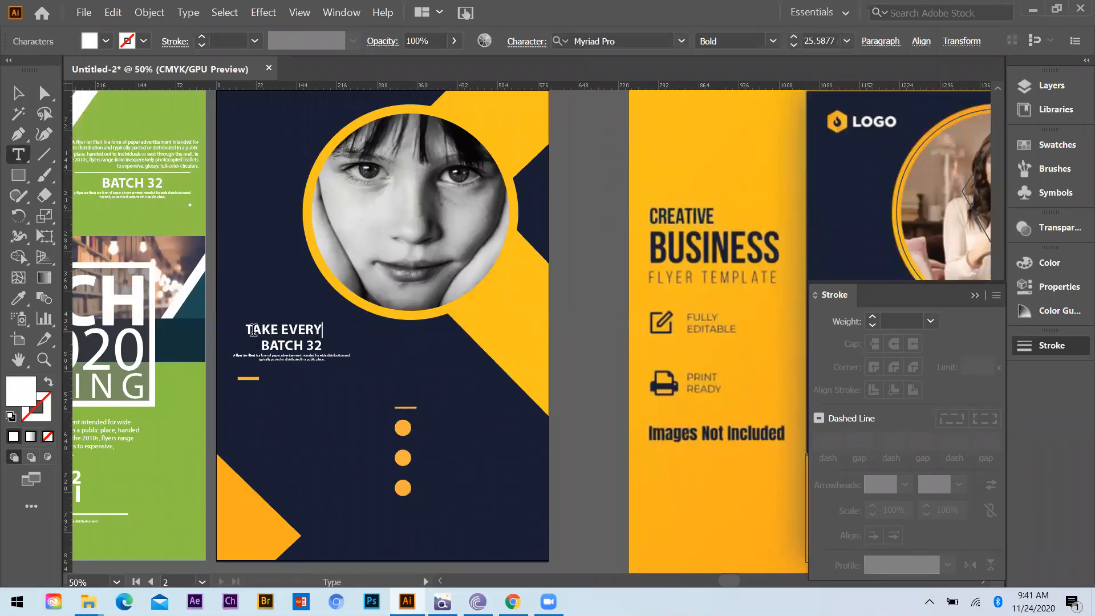
pyautogui.press('Escape')
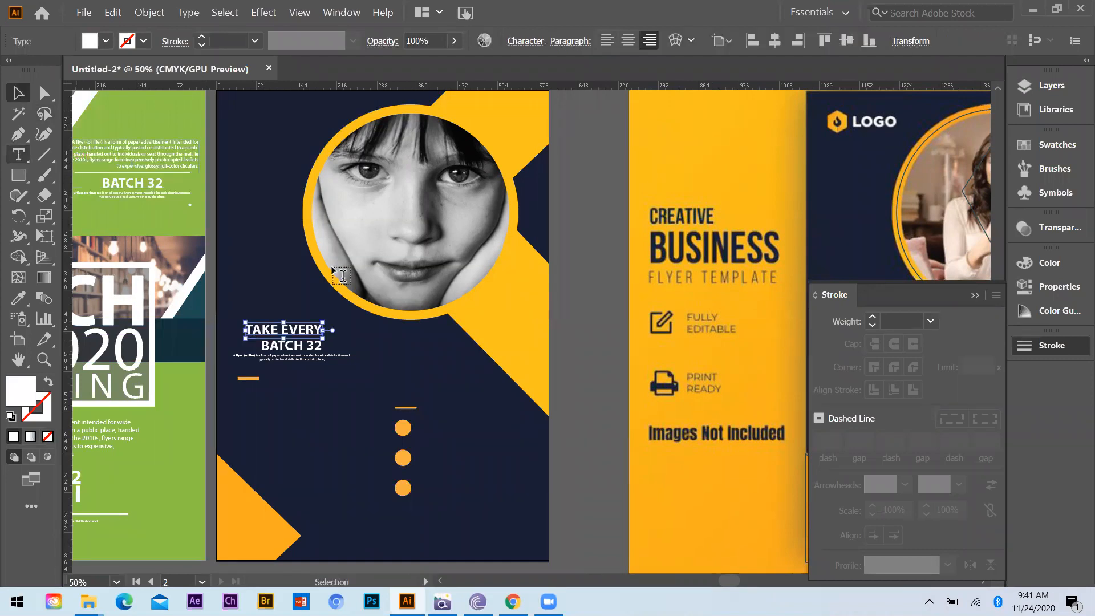
# Step: Replace the lower BATCH 32 heading on the navy flyer with CHANCE
pyautogui.tripleClick(321, 344)
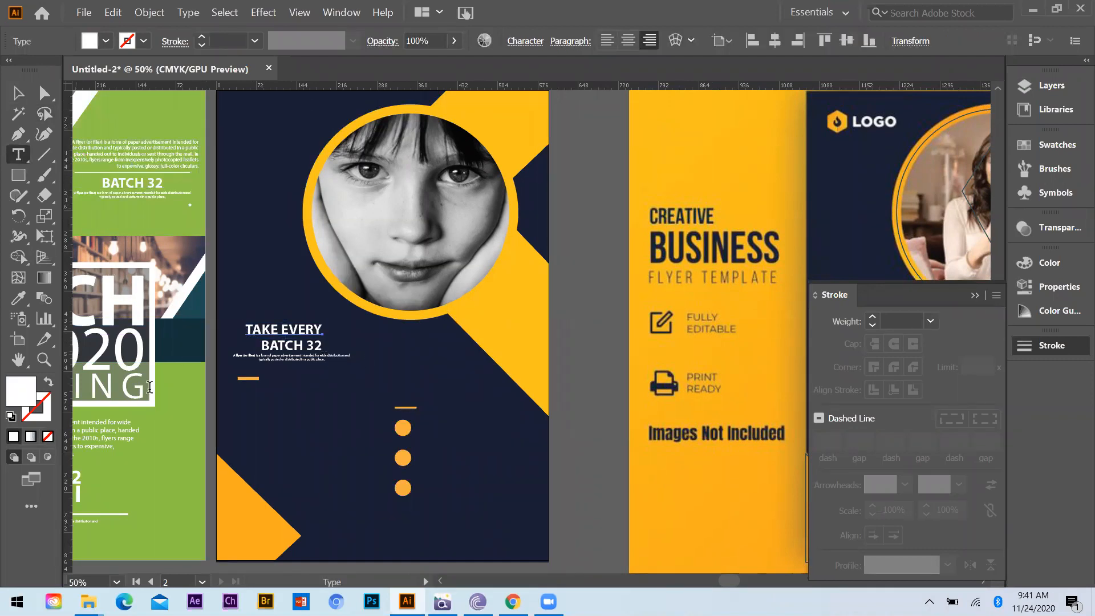
pyautogui.hotkey('ctrl', '-')
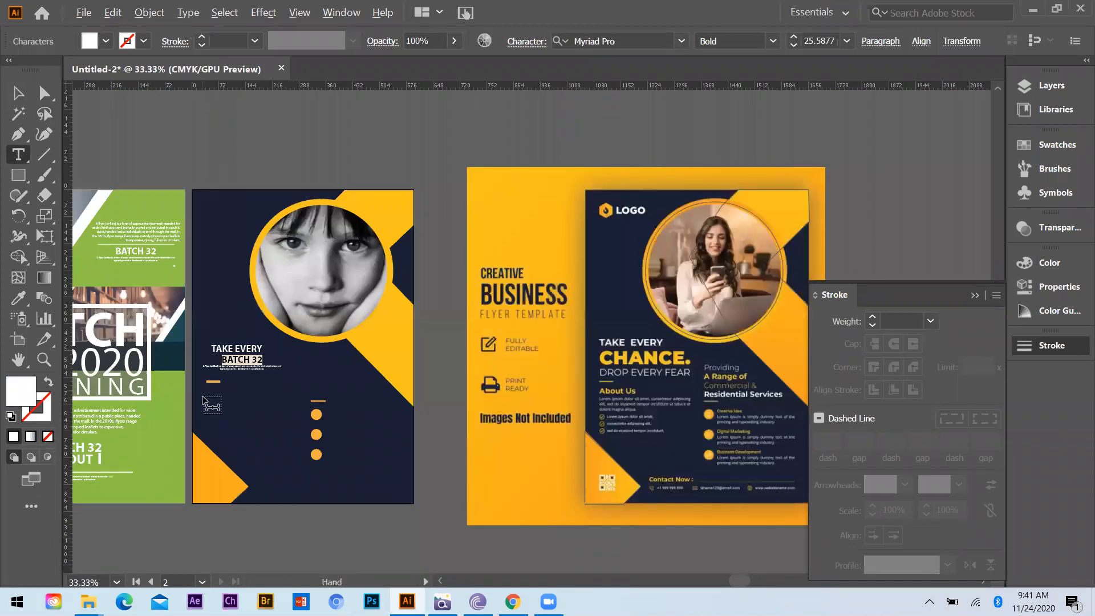
pyautogui.hotkey('ctrl', '+')
pyautogui.write('CHANCE')
# Step: Set the font size of CHANCE to 48 pt and position the text beneath TAKE EVERY
pyautogui.moveTo(291, 341); pyautogui.dragTo(237, 341)
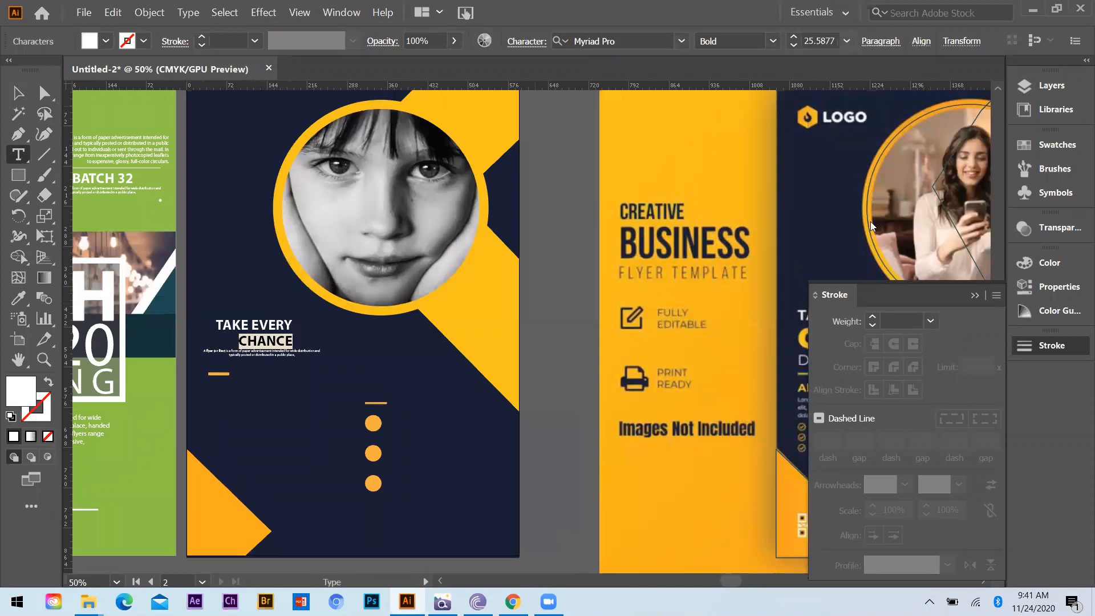
pyautogui.click(847, 42)
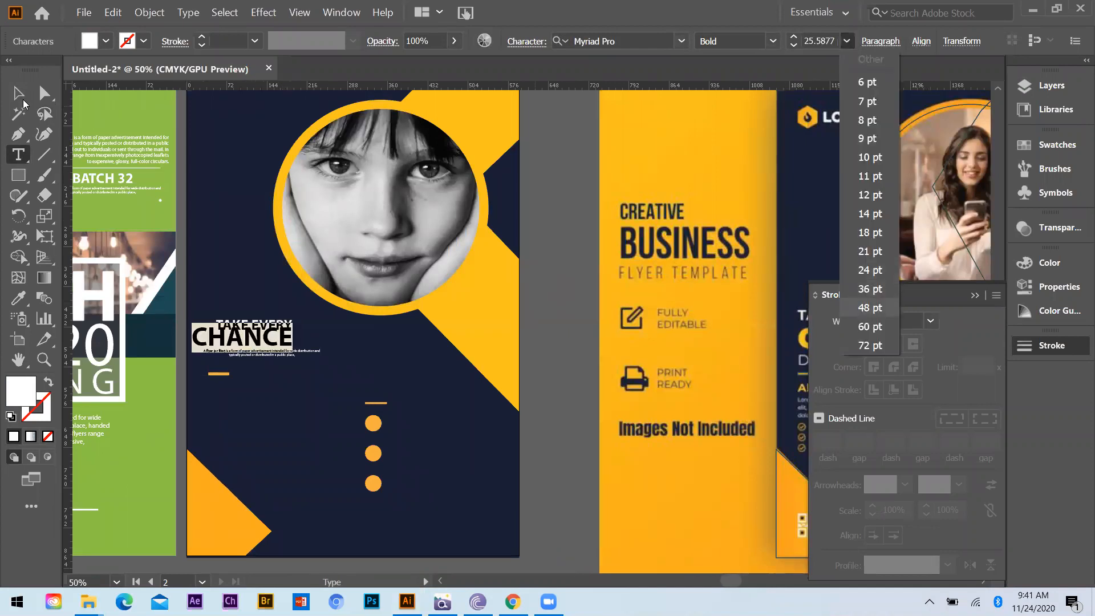
pyautogui.press('Escape')
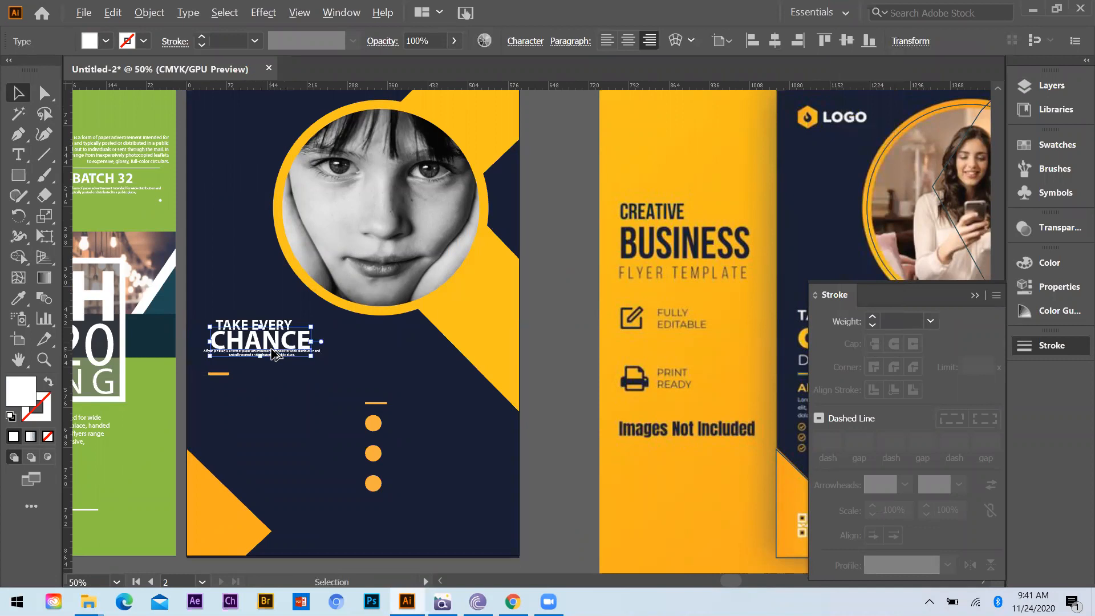
pyautogui.scroll(3, 271, 350)
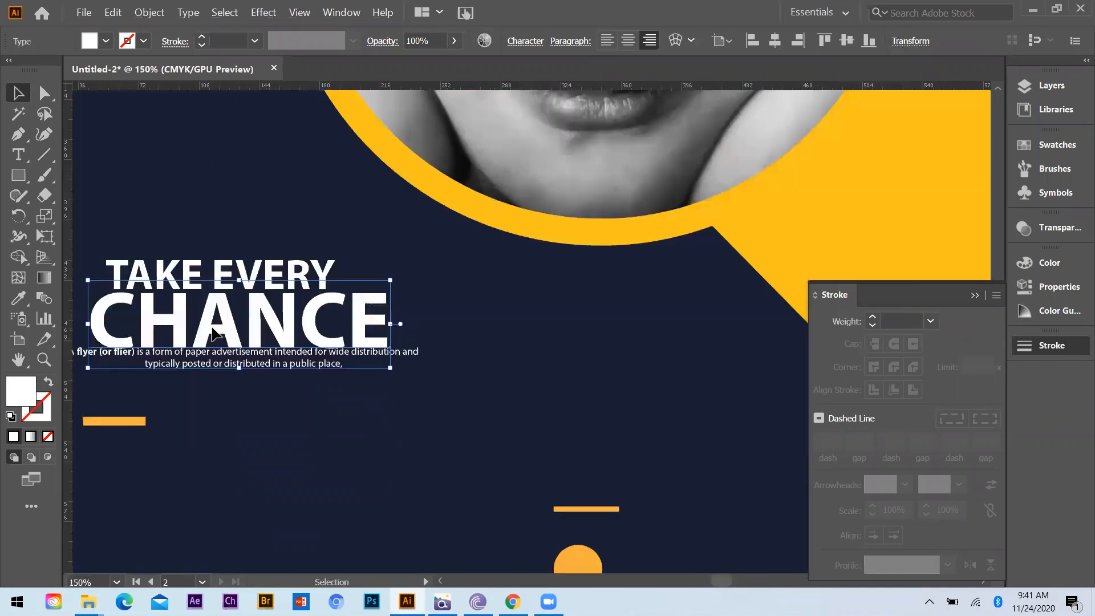
# Step: Fill the CHANCE text with the yellow sampled from the same word in the reference flyer
pyautogui.hotkey('ctrl', '-')
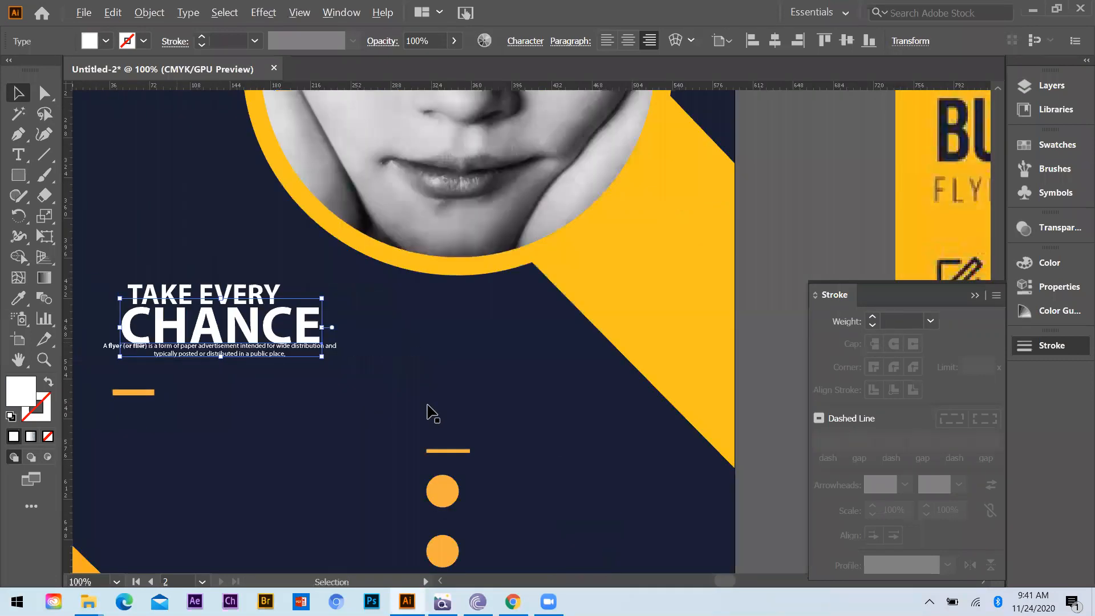
pyautogui.hotkey('ctrl', '-')
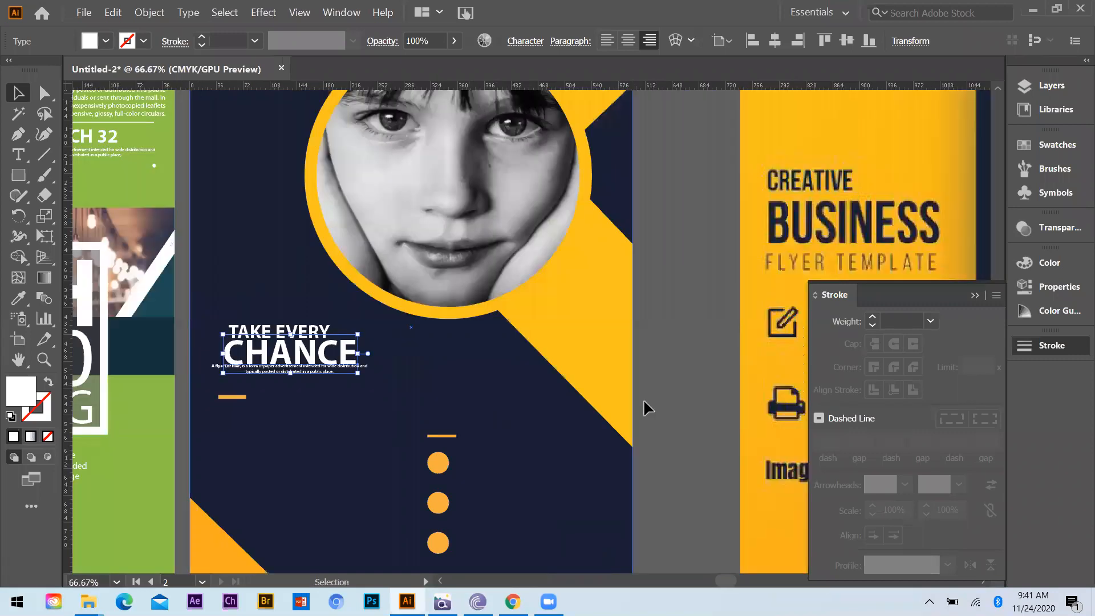
pyautogui.hotkey('ctrl', '-')
pyautogui.hscroll(5, 705, 353)
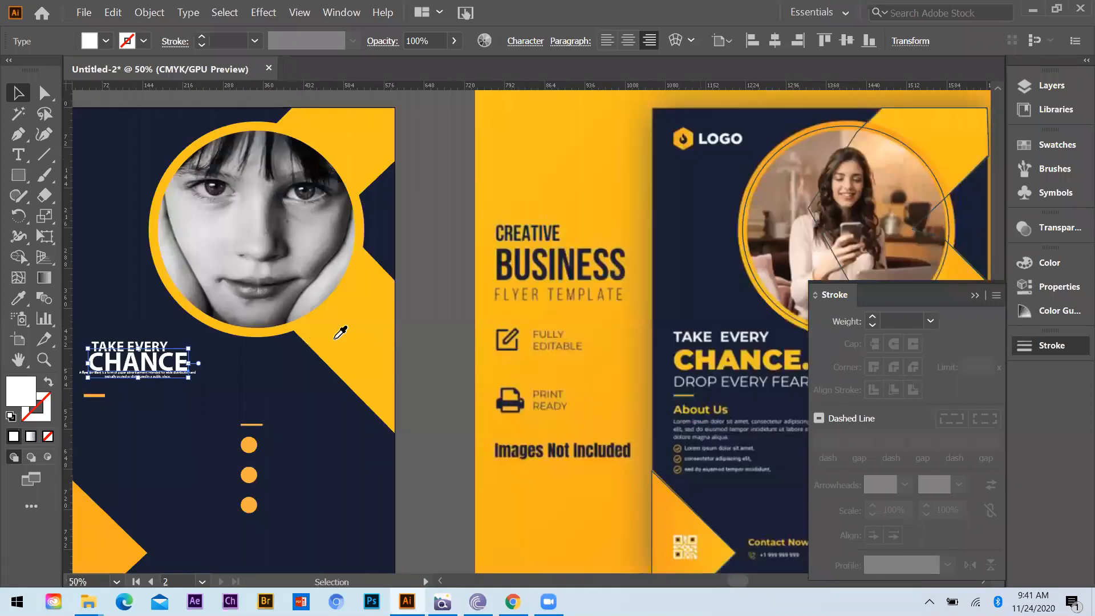
pyautogui.press('i')
pyautogui.click(701, 360)
pyautogui.scroll(-1, 377, 359)
pyautogui.scroll(-1, 14, 96)
pyautogui.click(20, 97)
pyautogui.scroll(2, 364, 379)
pyautogui.scroll(2, 350, 370)
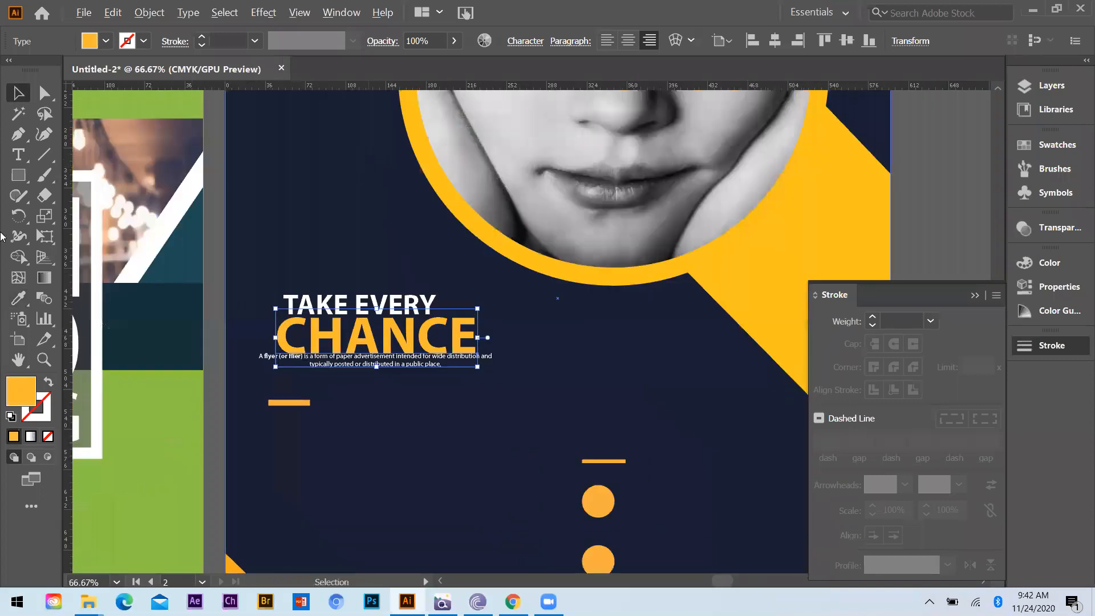
# Step: Left-align the text of the flyer-description paragraph beneath CHANCE
pyautogui.doubleClick(217, 371)
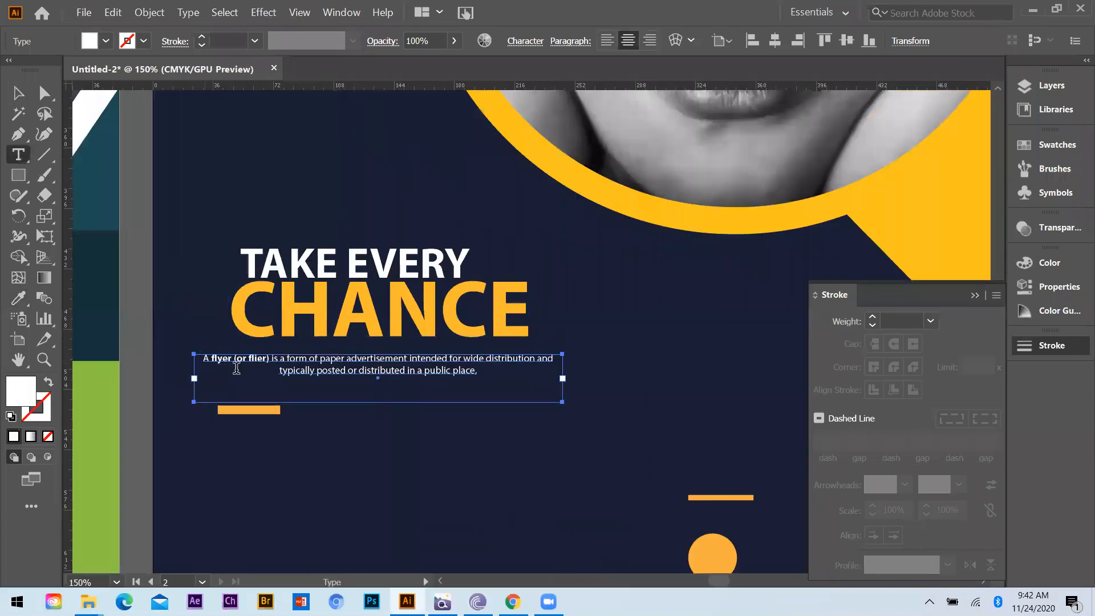
pyautogui.hotkey('ctrl', 'a')
pyautogui.click(881, 41)
pyautogui.click(719, 73)
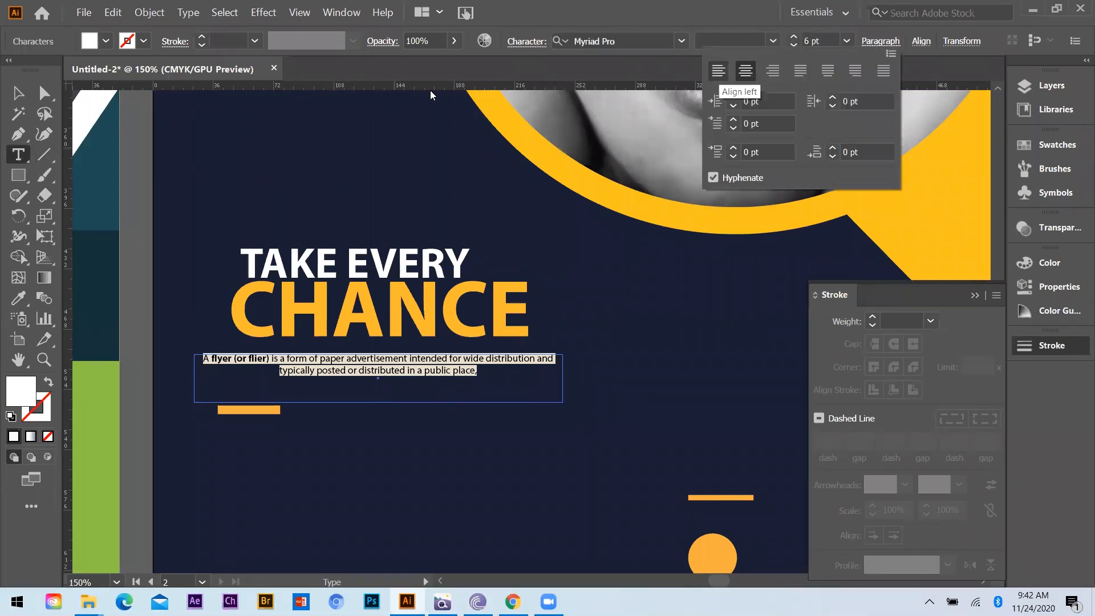
pyautogui.click(18, 93)
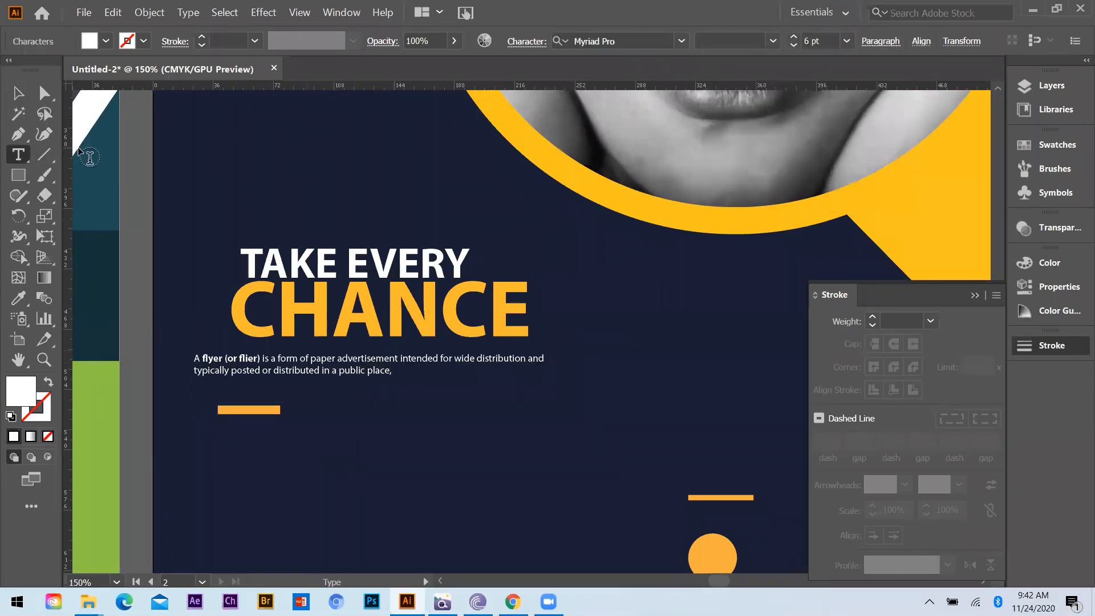
pyautogui.click(19, 95)
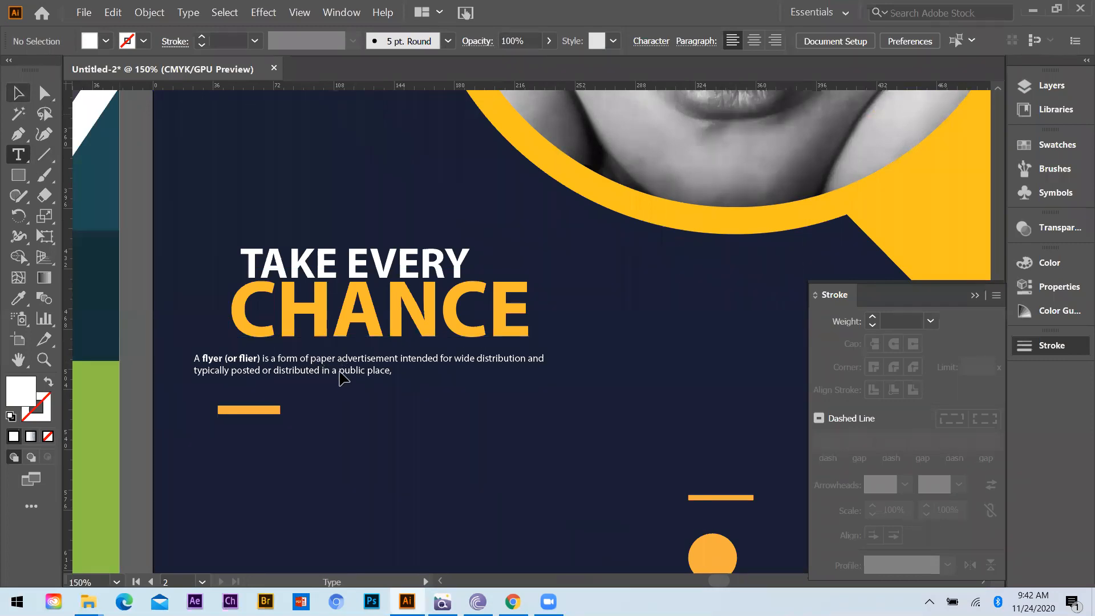
# Step: Move the paragraph, CHANCE and TAKE EVERY so they stack above the yellow bar, starting near its left end
pyautogui.moveTo(341, 376); pyautogui.dragTo(365, 401)
pyautogui.moveTo(292, 328); pyautogui.dragTo(278, 358)
pyautogui.moveTo(265, 289); pyautogui.dragTo(235, 334)
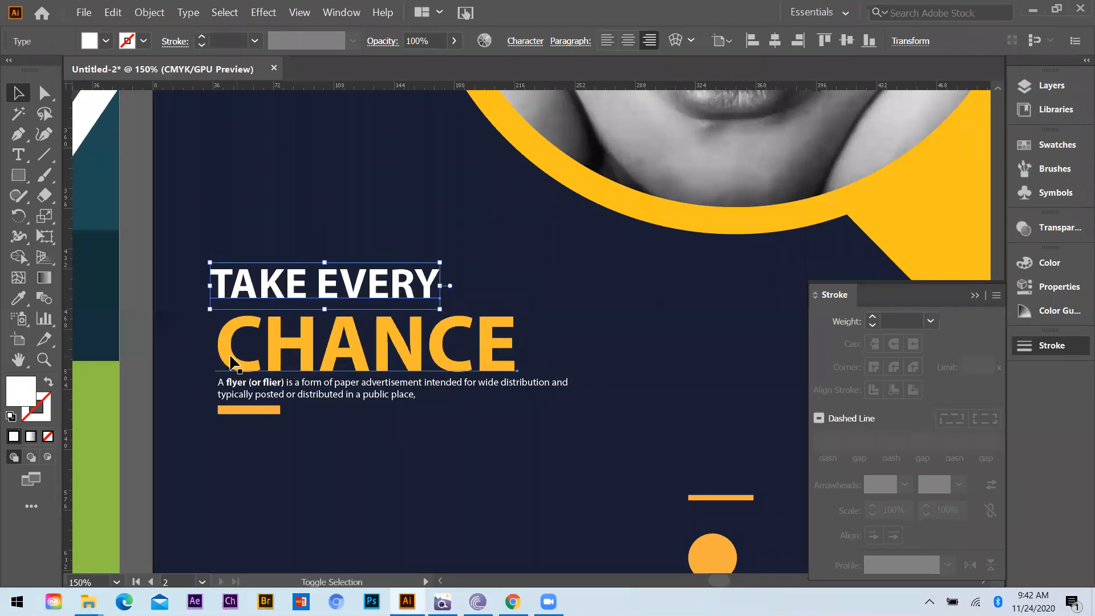
# Step: Align TAKE EVERY, CHANCE and the paragraph flush with the artboard's left edge
pyautogui.keyDown('shift'); pyautogui.click(231, 361); pyautogui.keyUp('shift')
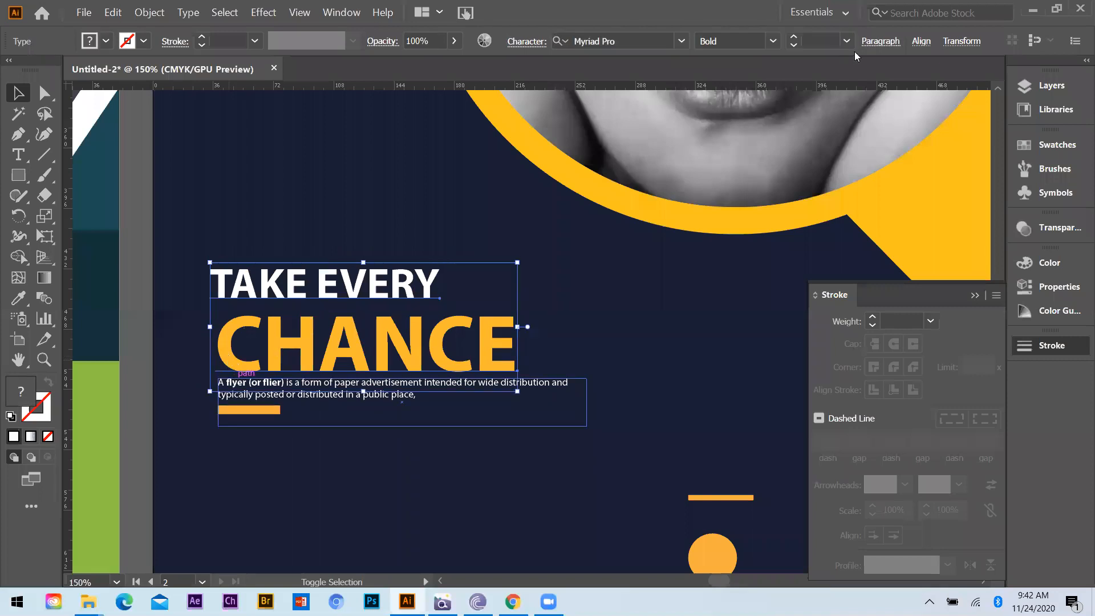
pyautogui.click(922, 41)
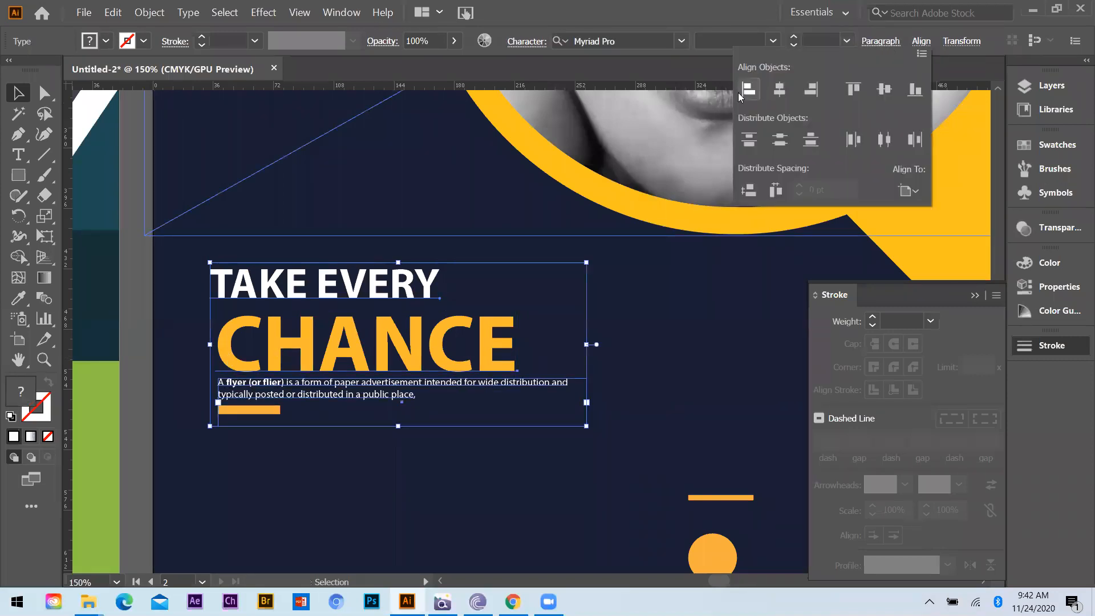
pyautogui.click(742, 91)
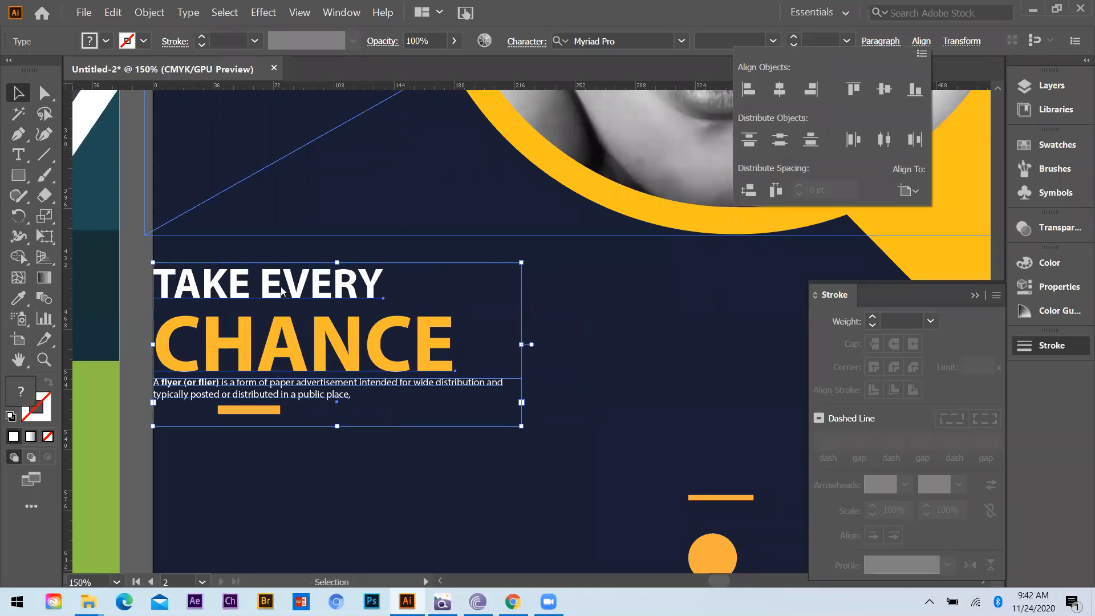
# Step: Move the aligned text block back in line with the yellow bar's left end and lower TAKE EVERY closer to CHANCE
pyautogui.click(323, 291)
pyautogui.moveTo(363, 290); pyautogui.dragTo(130, 268)
pyautogui.moveTo(281, 436); pyautogui.dragTo(282, 436)
pyautogui.click(282, 436)
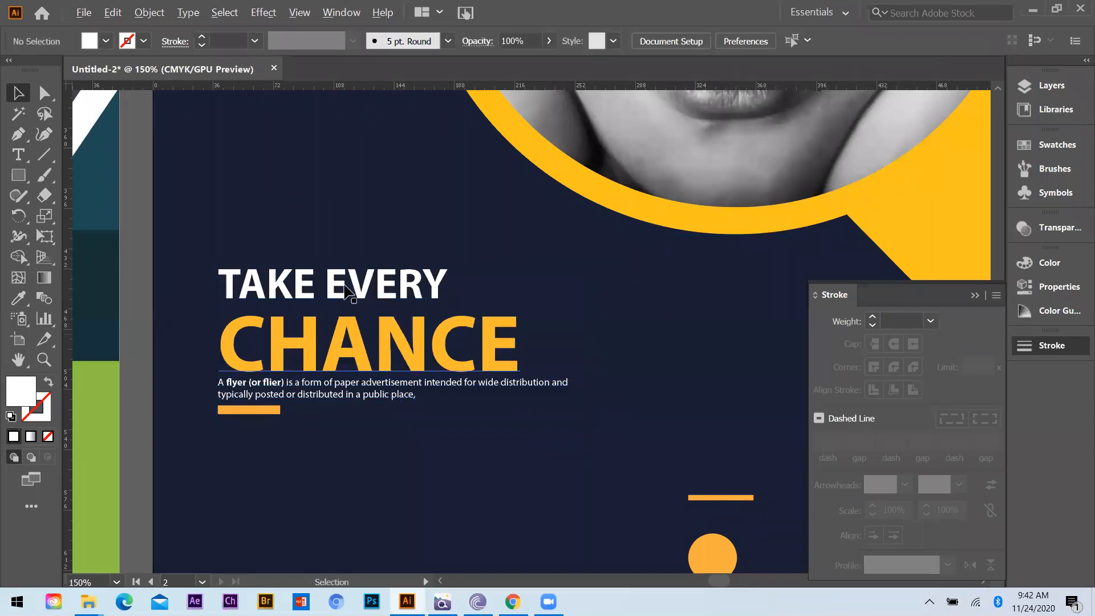
pyautogui.moveTo(344, 290); pyautogui.dragTo(344, 301)
pyautogui.click(166, 282)
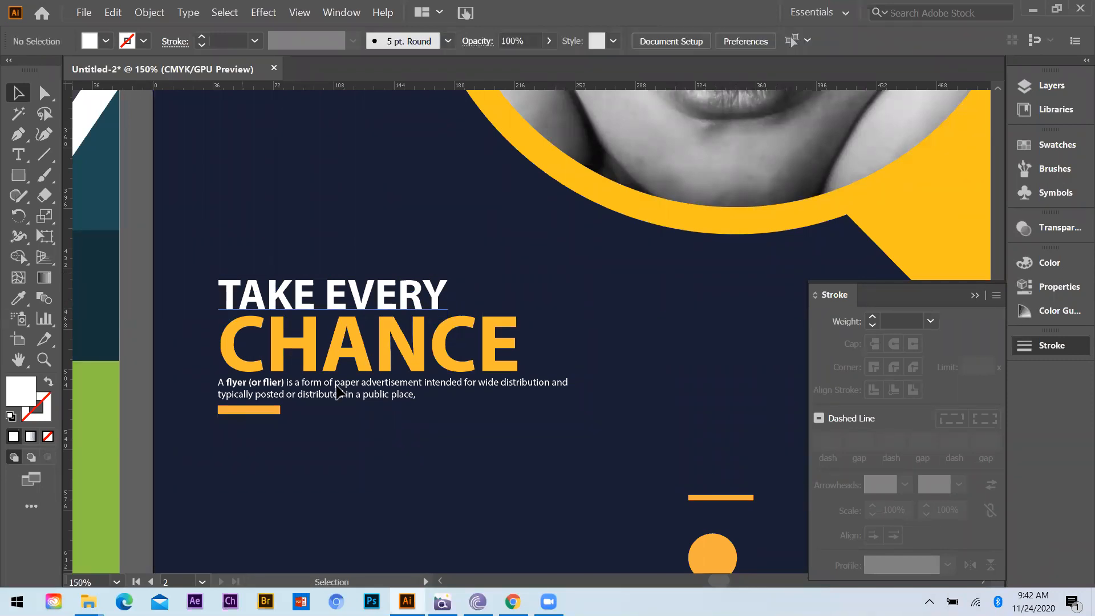
# Step: Try to widen the text frame of the paragraph beneath CHANCE
pyautogui.scroll(-3, 338, 388)
pyautogui.scroll(-2, 285, 413)
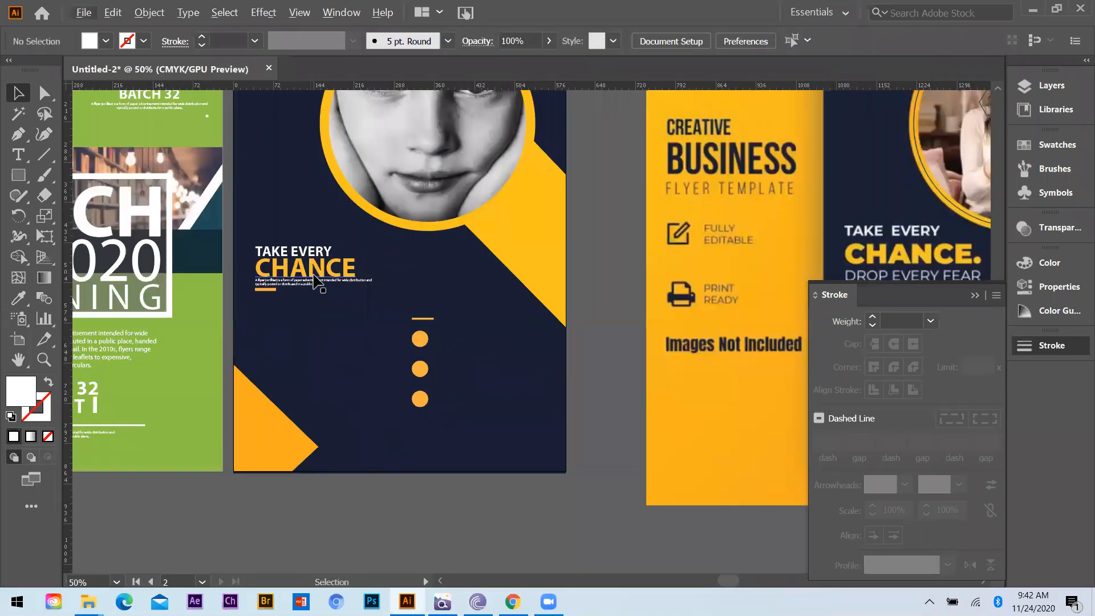
pyautogui.scroll(1, 309, 291)
pyautogui.click(398, 307)
pyautogui.moveTo(403, 307); pyautogui.dragTo(440, 307)
pyautogui.scroll(3, 377, 303)
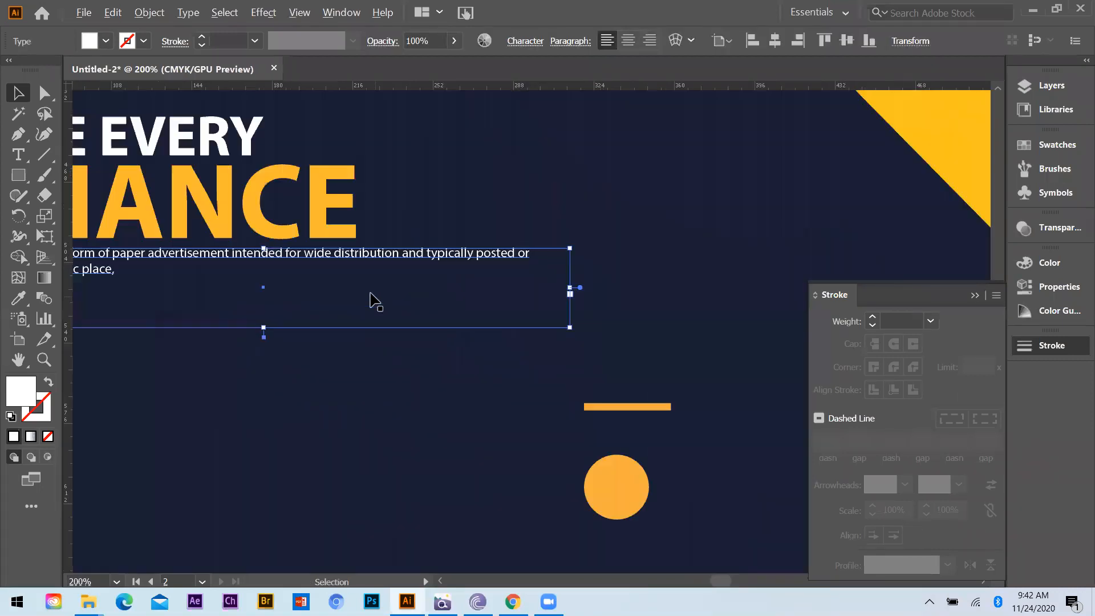
pyautogui.scroll(-2, 399, 311)
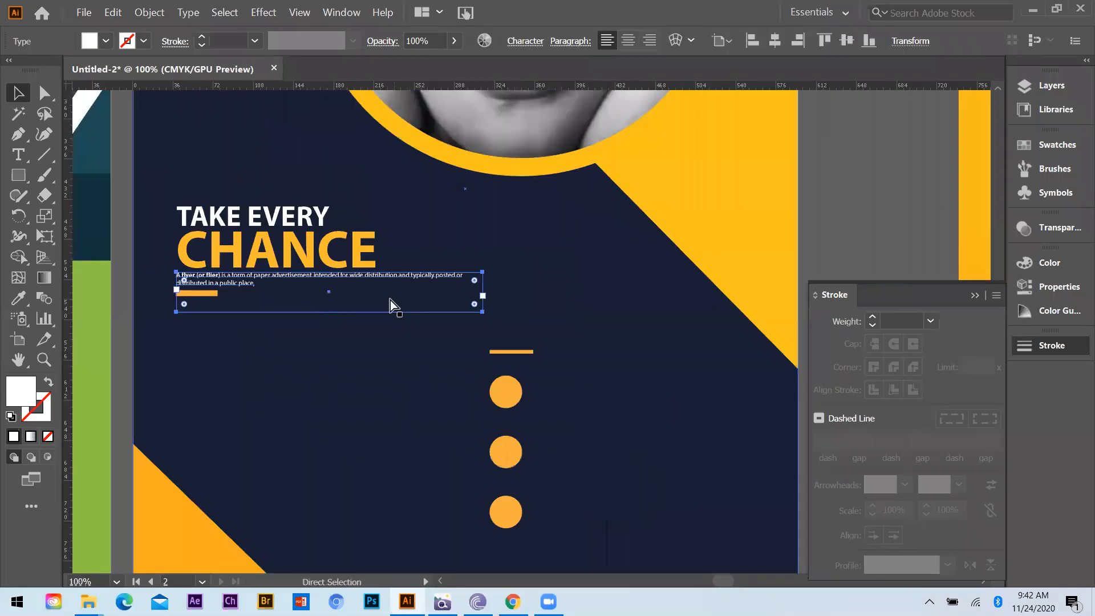
pyautogui.hotkey('ctrl', 'z')
# Step: Set the font size of the paragraph beneath CHANCE to 10 pt
pyautogui.click(19, 155)
pyautogui.moveTo(307, 283); pyautogui.dragTo(140, 220)
pyautogui.click(846, 41)
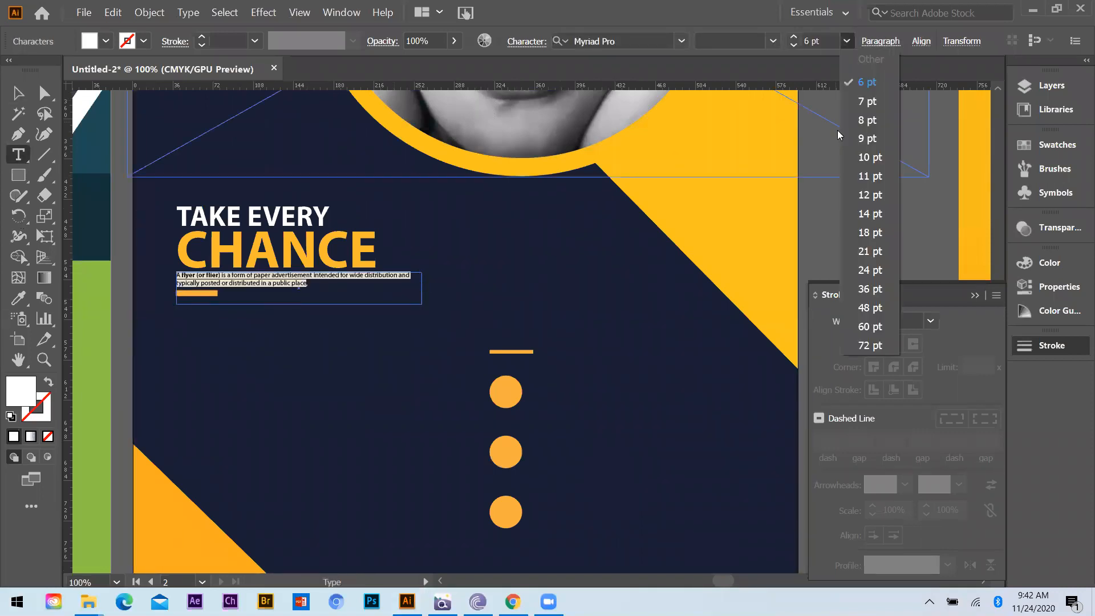
pyautogui.click(871, 157)
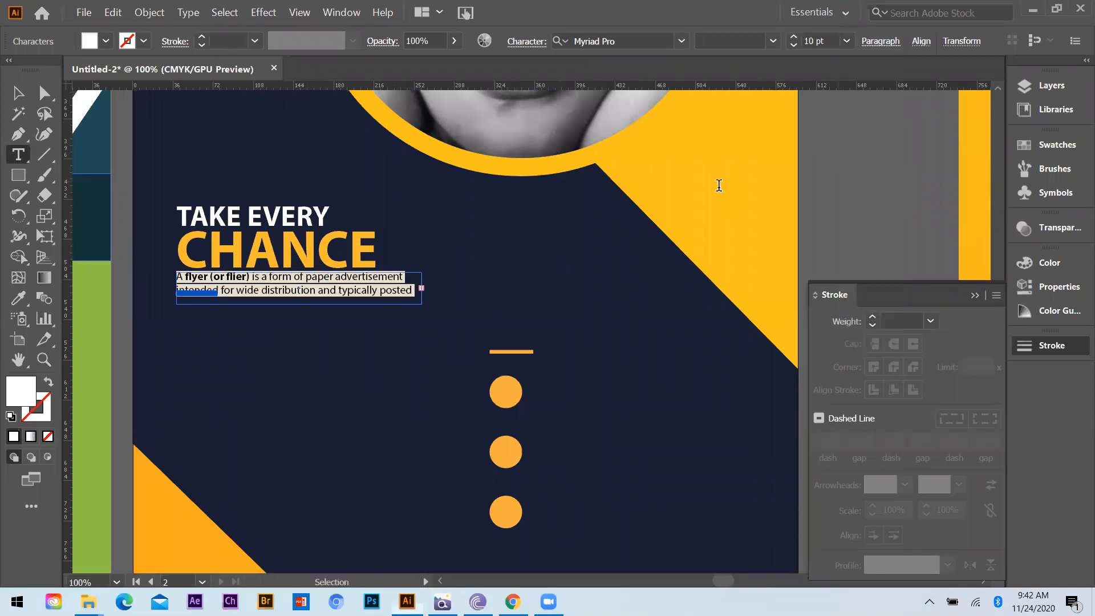
pyautogui.keyDown('ctrl'); pyautogui.click(318, 404); pyautogui.keyUp('ctrl')
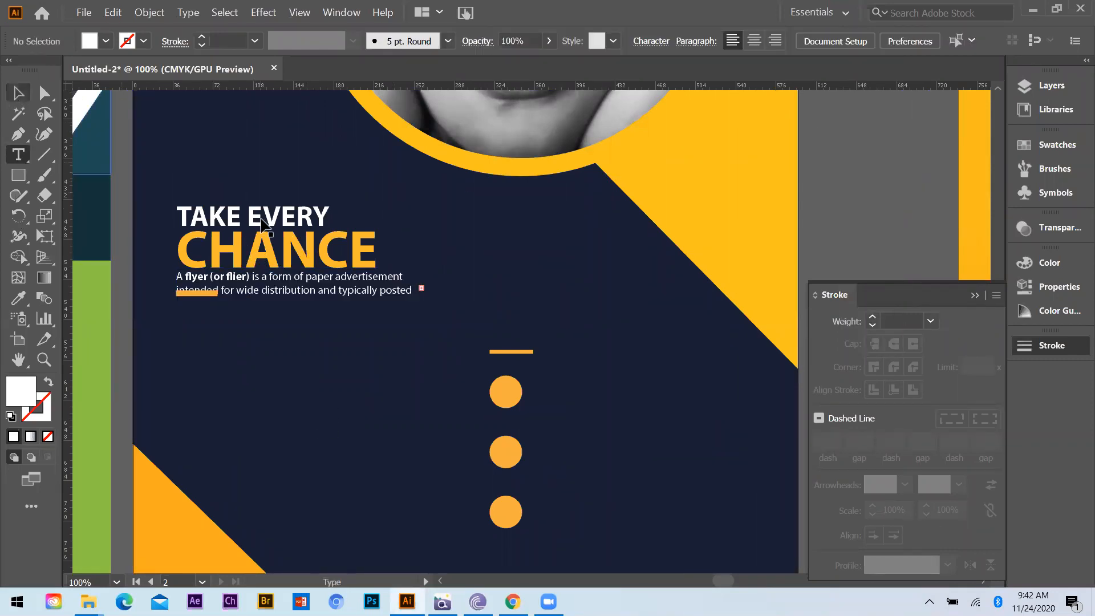
# Step: Nudge the TAKE EVERY and CHANCE headings up to make room for the larger paragraph
pyautogui.press('v')
pyautogui.click(241, 228)
pyautogui.press('Up')
pyautogui.press('Up')
pyautogui.press('Up')
pyautogui.press('Up')
pyautogui.press('Up')
pyautogui.press('Up')
# Step: Nudge the paragraph up beneath CHANCE and widen its text frame so the full text fits on two lines
pyautogui.click(266, 280)
pyautogui.press('Up')
pyautogui.press('Up')
pyautogui.press('Up')
pyautogui.press('Up')
pyautogui.press('Up')
pyautogui.press('Up')
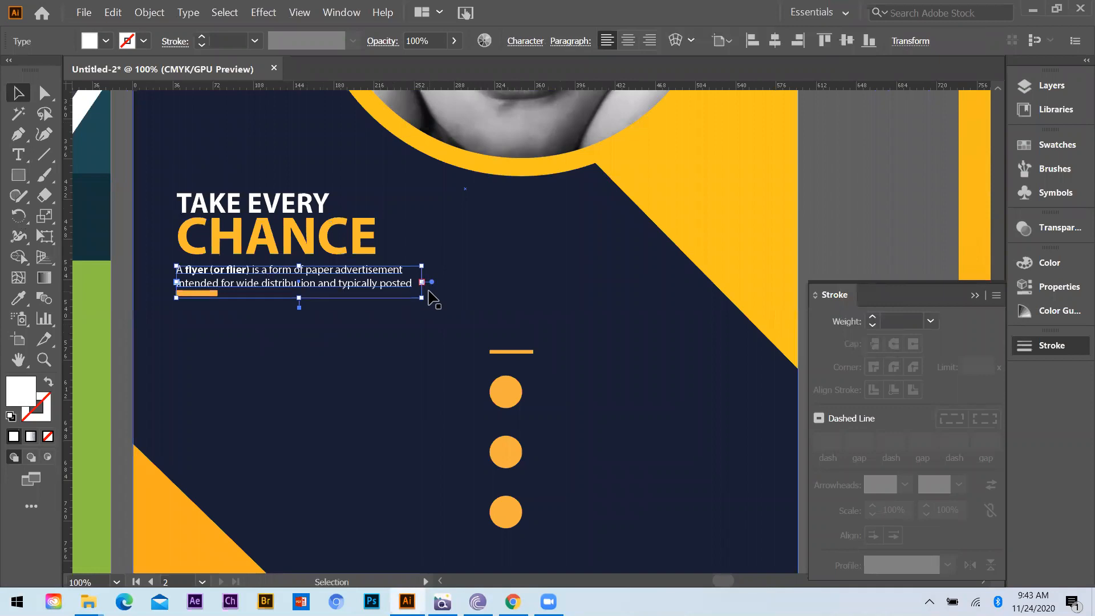
pyautogui.moveTo(423, 284); pyautogui.dragTo(494, 283)
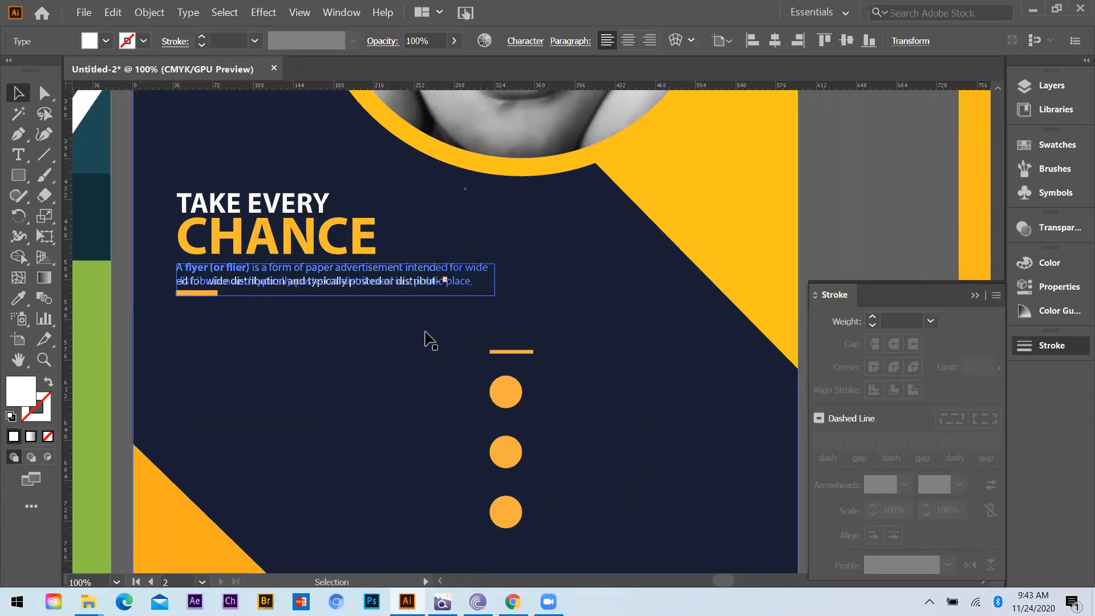
pyautogui.click(294, 364)
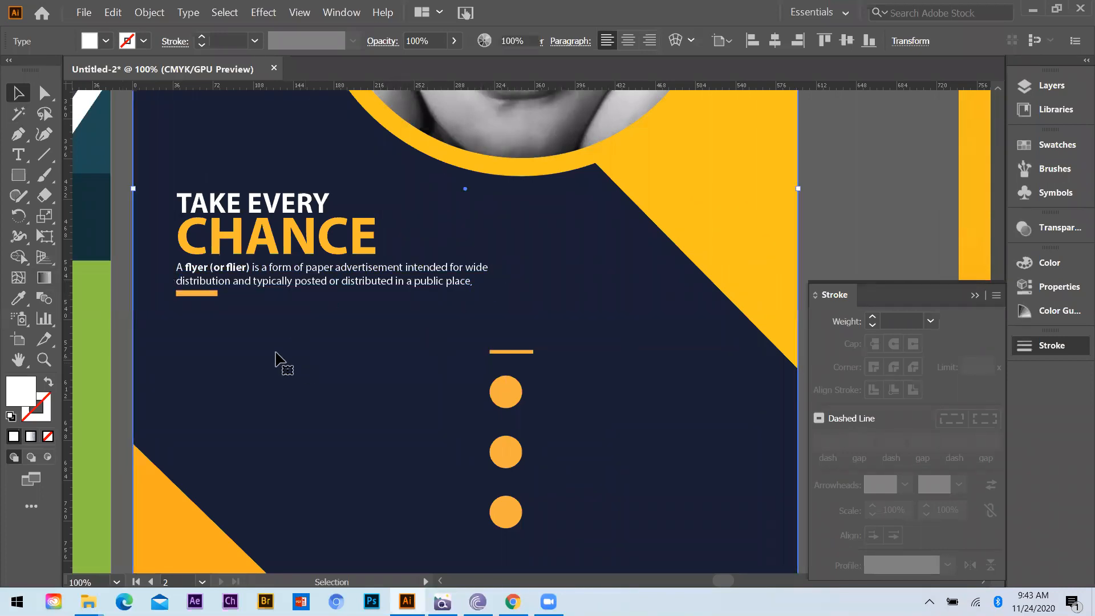
# Step: Copy the BATCH 32 heading from the green flyer to below the yellow bar and change the copy to ABOUT
pyautogui.hotkey('ctrl', '-')
pyautogui.hotkey('ctrl', '-')
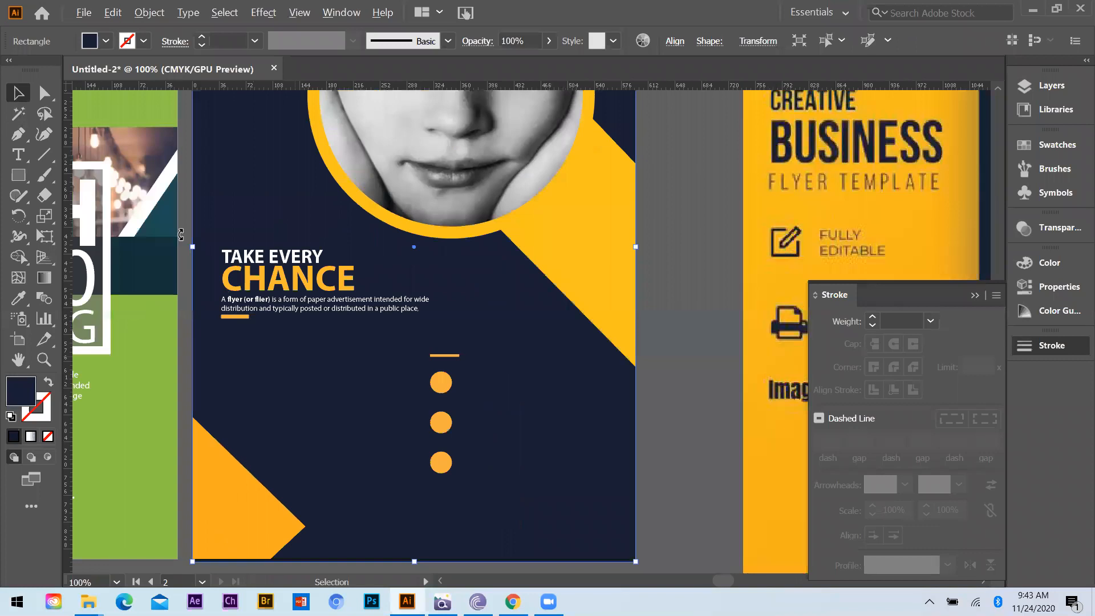
pyautogui.hotkey('ctrl', '-')
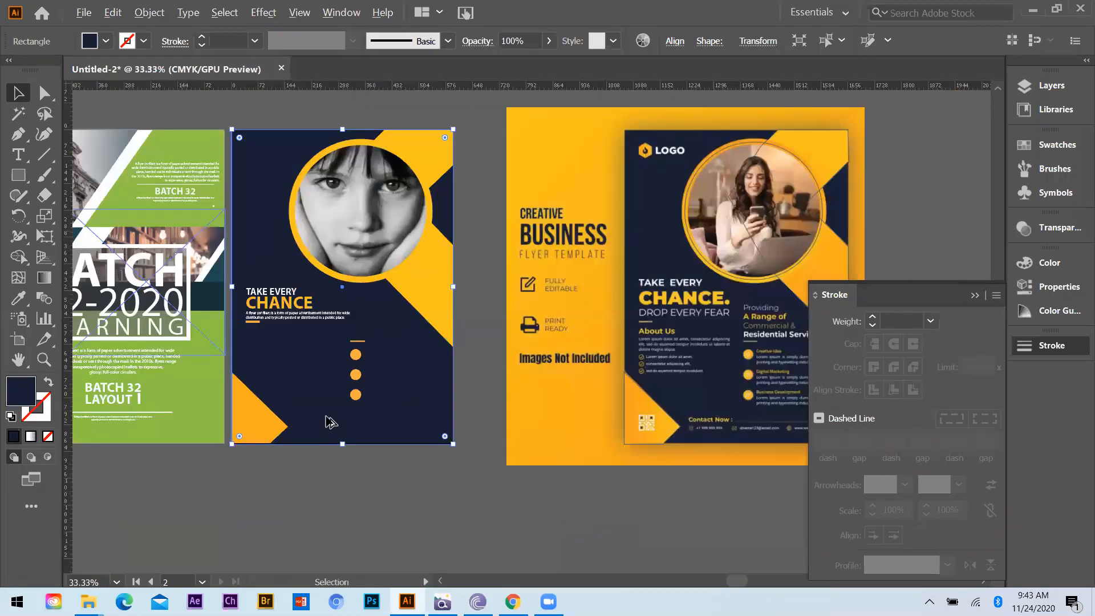
pyautogui.moveTo(163, 151); pyautogui.dragTo(345, 427)
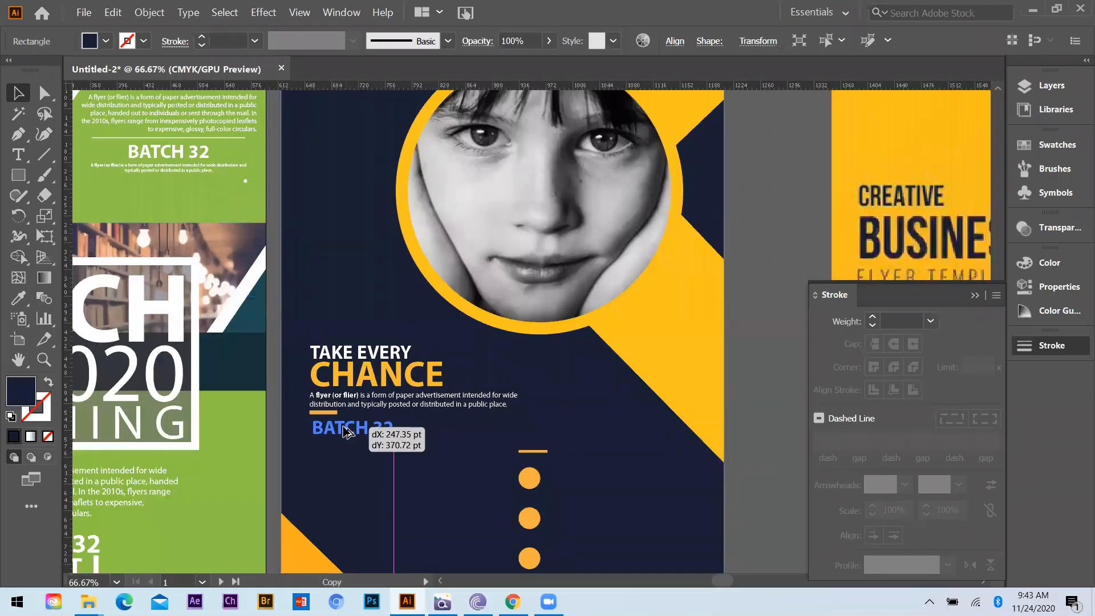
pyautogui.click(12, 158)
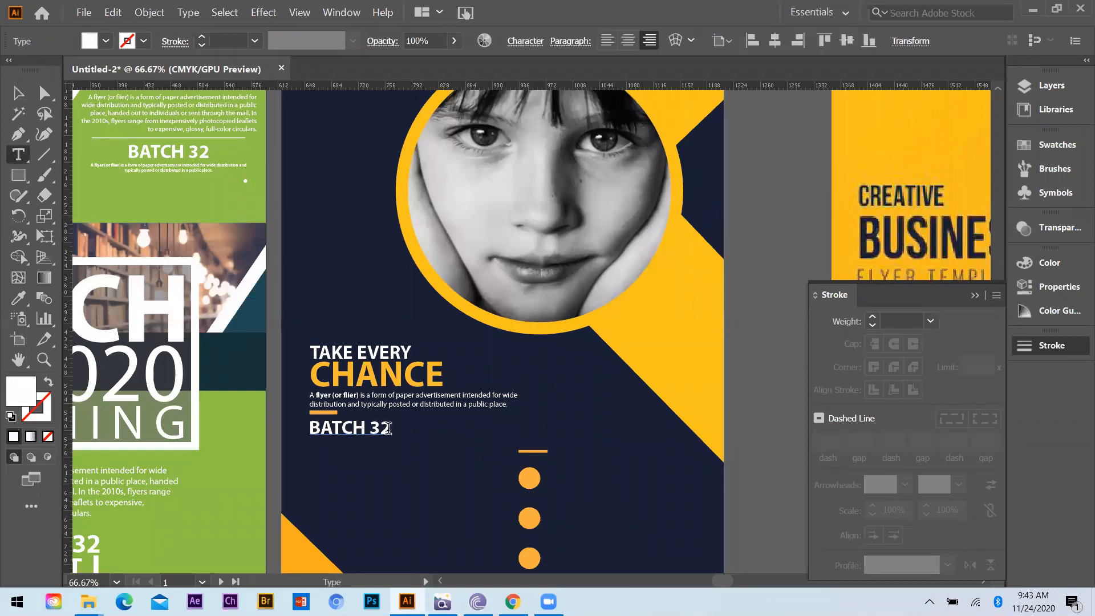
pyautogui.click(354, 447)
pyautogui.hotkey('ctrl', 'a')
pyautogui.write('AB')
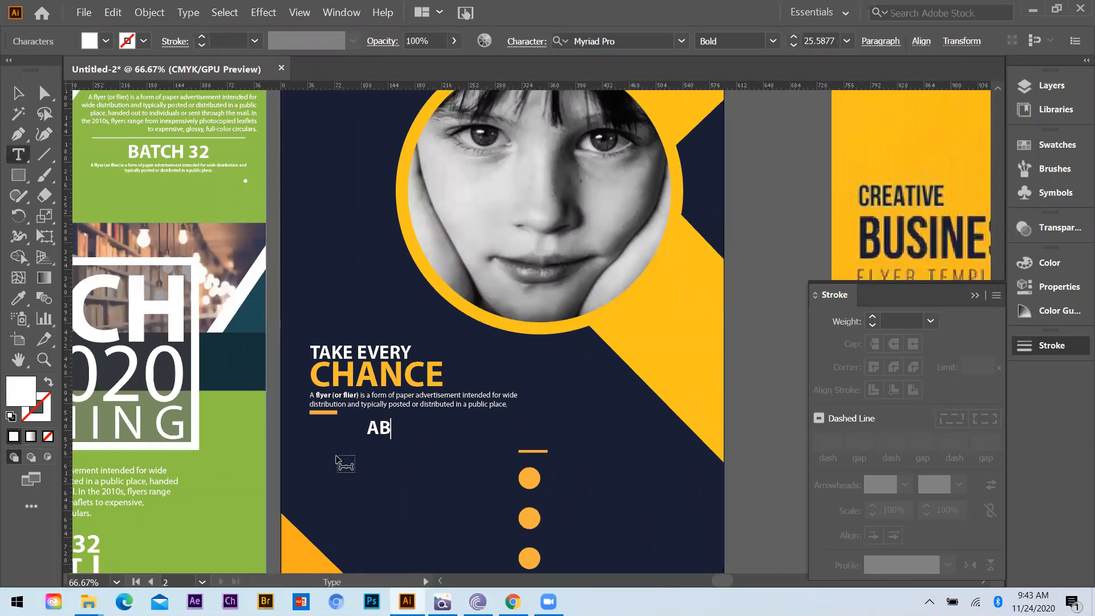
pyautogui.write('OUT')
# Step: Move the ABOUT heading so its left edge lines up with the text above
pyautogui.click(17, 93)
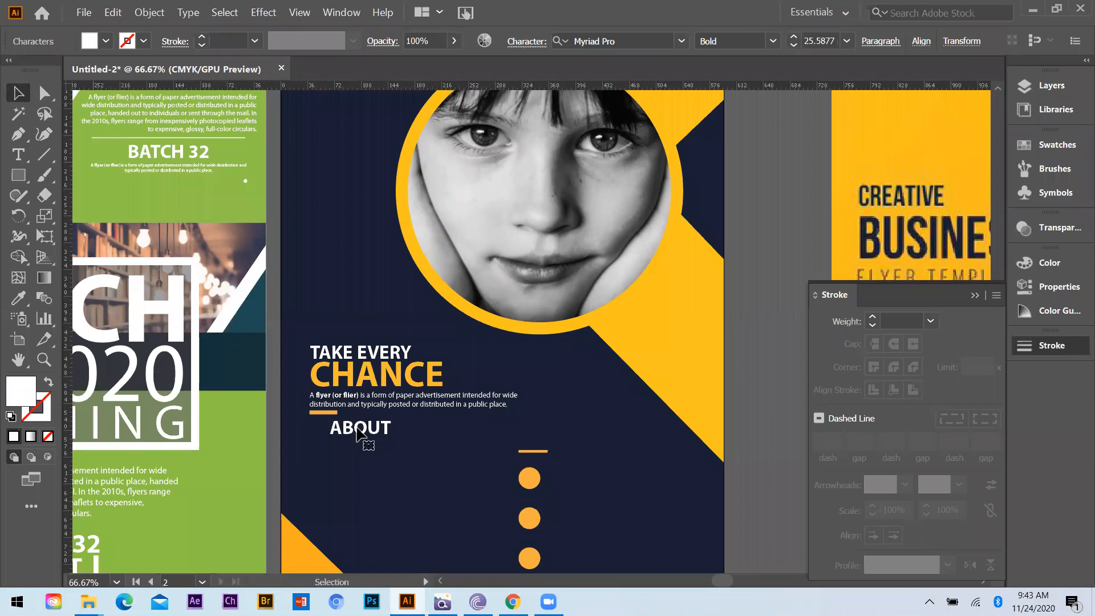
pyautogui.click(364, 435)
pyautogui.moveTo(354, 439); pyautogui.dragTo(332, 440)
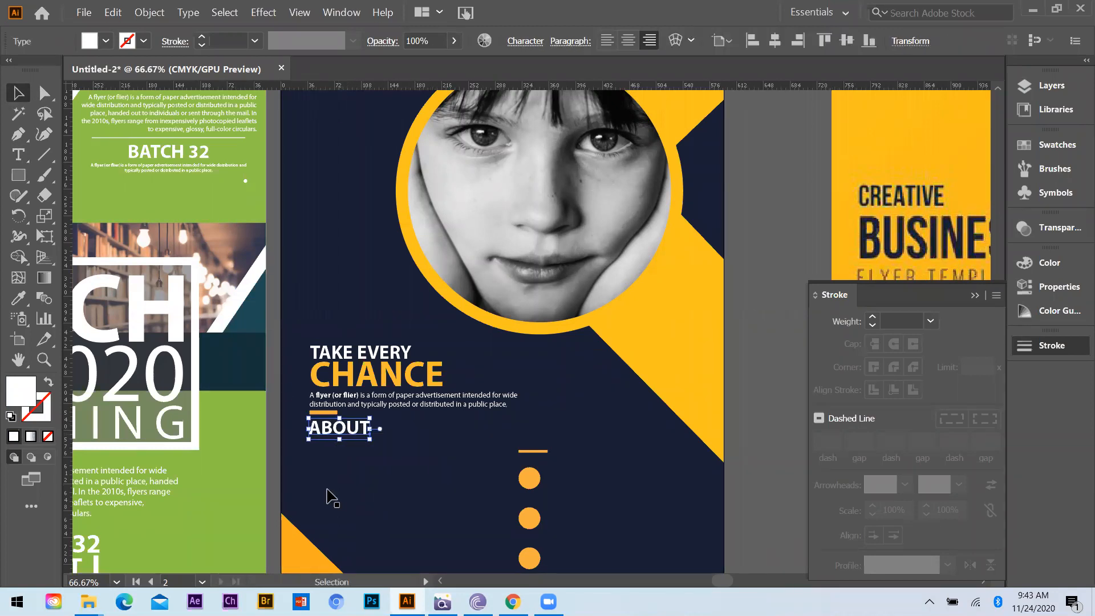
# Step: Duplicate the two-line paragraph below ABOUT and make the copy's text frame narrower and taller
pyautogui.scroll(-1, 289, 354)
pyautogui.moveTo(360, 355); pyautogui.dragTo(358, 400)
pyautogui.moveTo(522, 417); pyautogui.dragTo(457, 425)
pyautogui.moveTo(382, 426); pyautogui.dragTo(380, 493)
# Step: Replace the copied paragraph with the longer flyer description, from "A flyer (or flier) is a form of paper advertisement" through "full-color circulars."
pyautogui.click(18, 155)
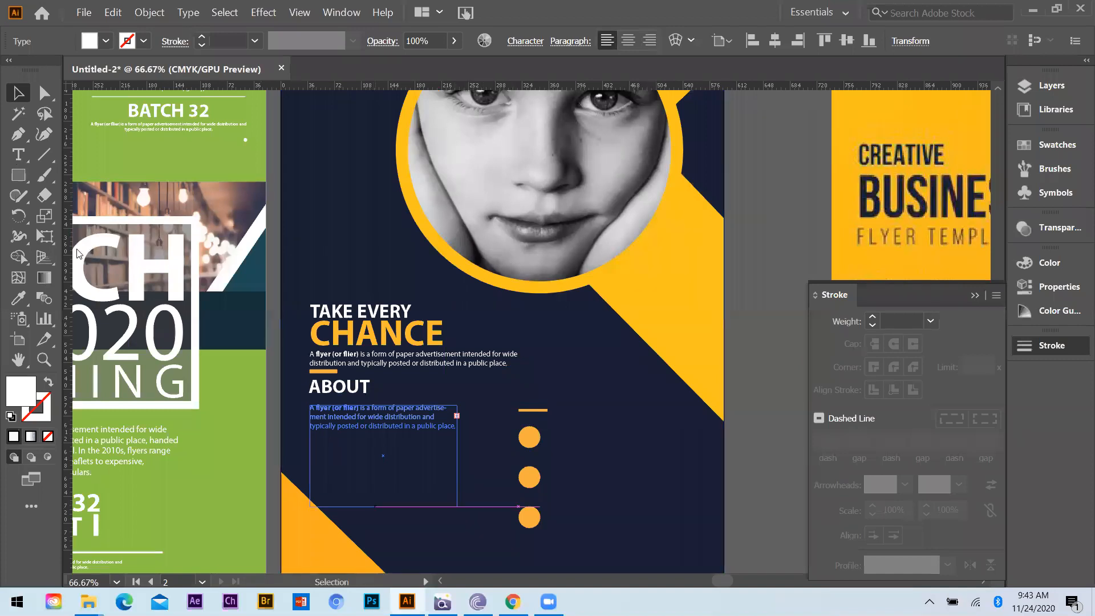
pyautogui.tripleClick(441, 428)
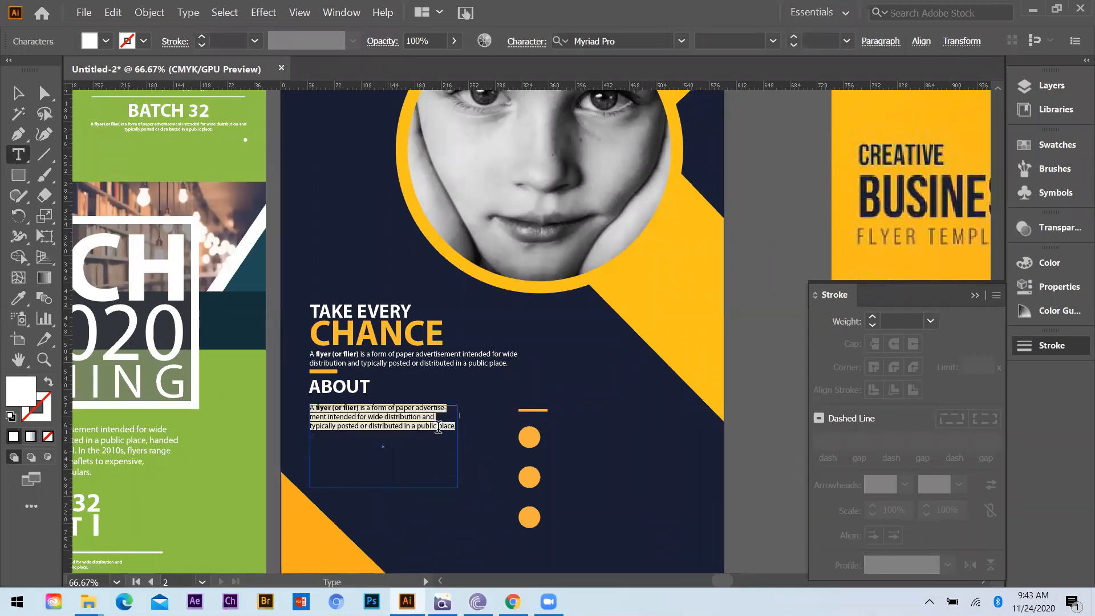
pyautogui.write('A flyer (or flier) is a form of paper advertisement intended for wide distribution and typically posted or distributed in a public place, handed out to individuals or sent through the mail. In the 2010s, flyers range from inexpensively photocopied leaflets to expensive, glossy, full-color circulars.')
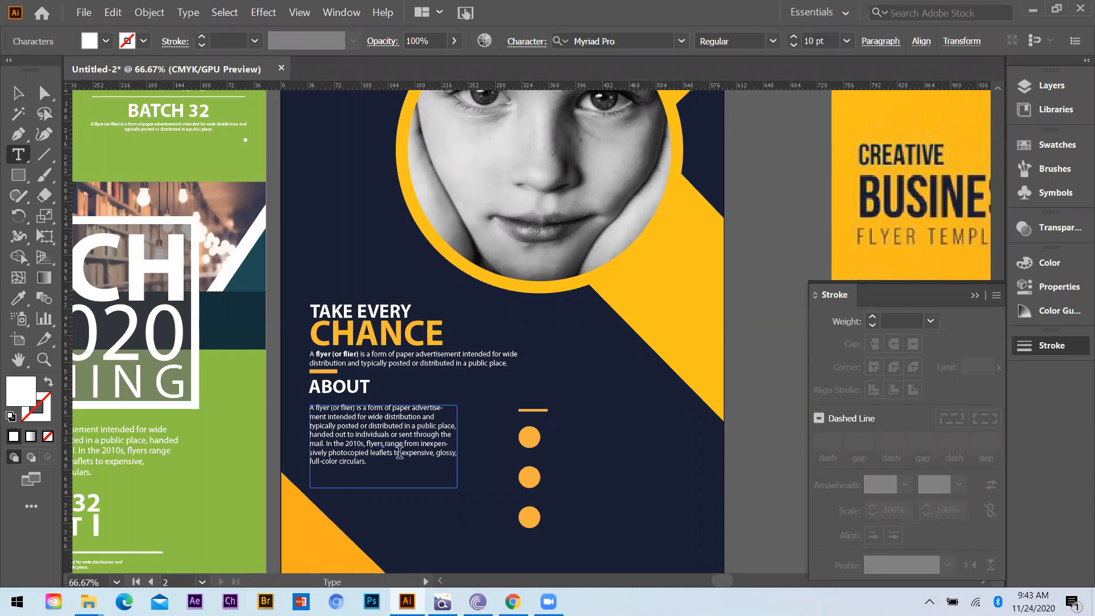
pyautogui.hotkey('ctrl', 'a')
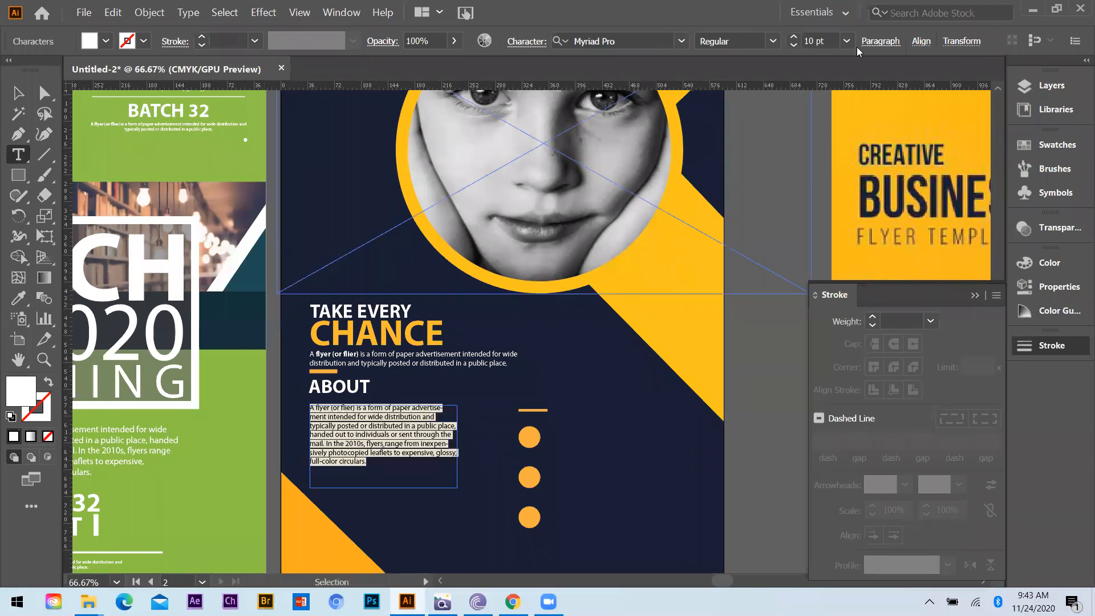
# Step: Move the longer description up by about 10 pt to sit directly beneath ABOUT
pyautogui.click(18, 97)
pyautogui.click(283, 317)
pyautogui.click(369, 420)
pyautogui.moveTo(368, 418); pyautogui.dragTo(370, 416)
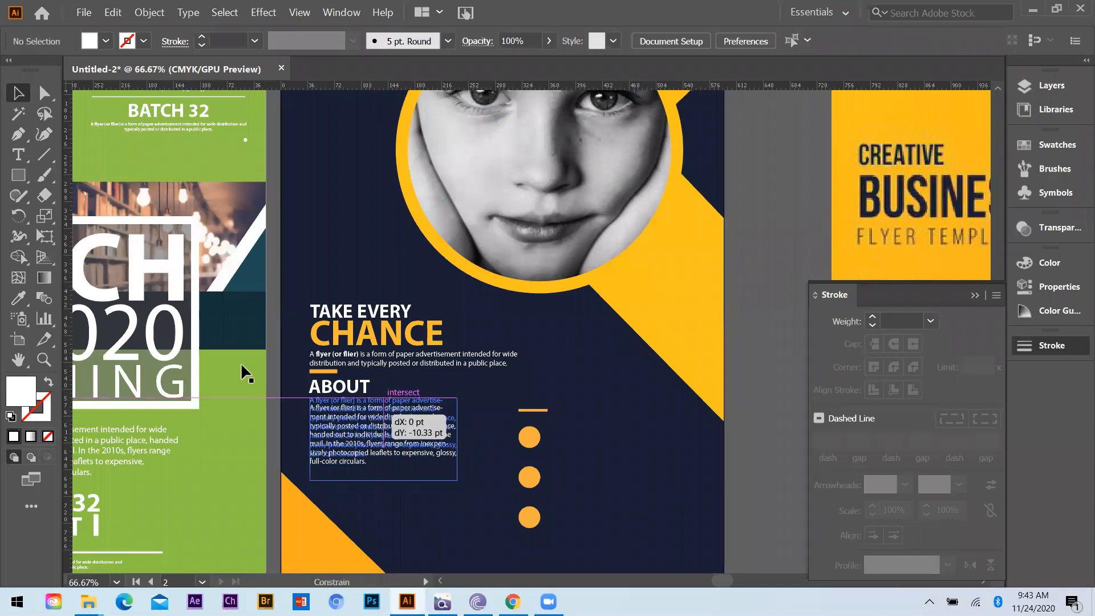
pyautogui.moveTo(241, 362); pyautogui.dragTo(268, 360)
pyautogui.click(274, 359)
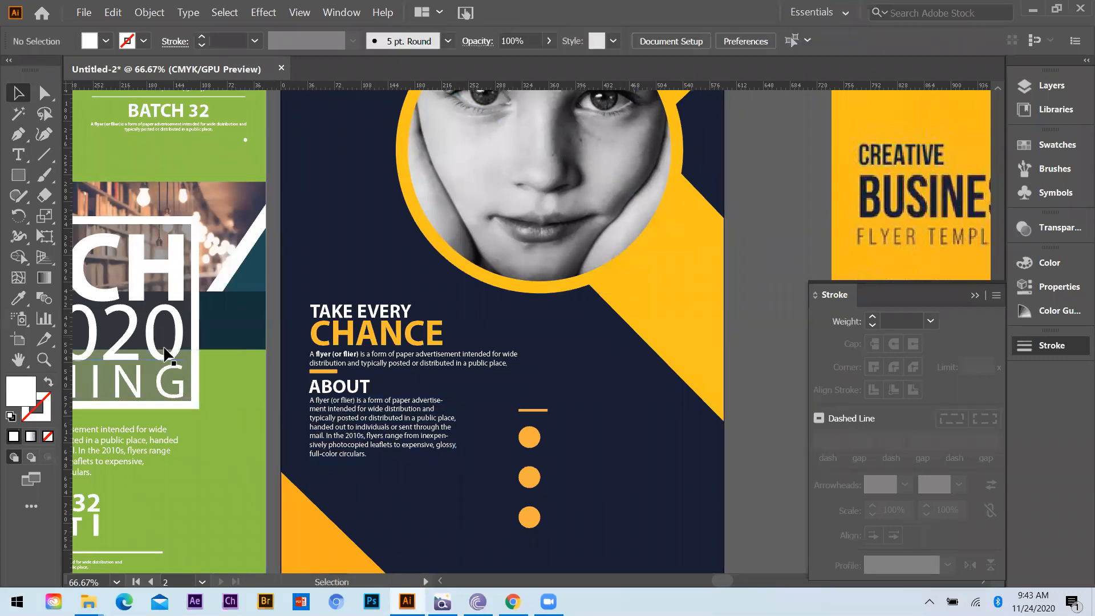
pyautogui.hotkey('ctrl', '-')
pyautogui.hotkey('ctrl', '-')
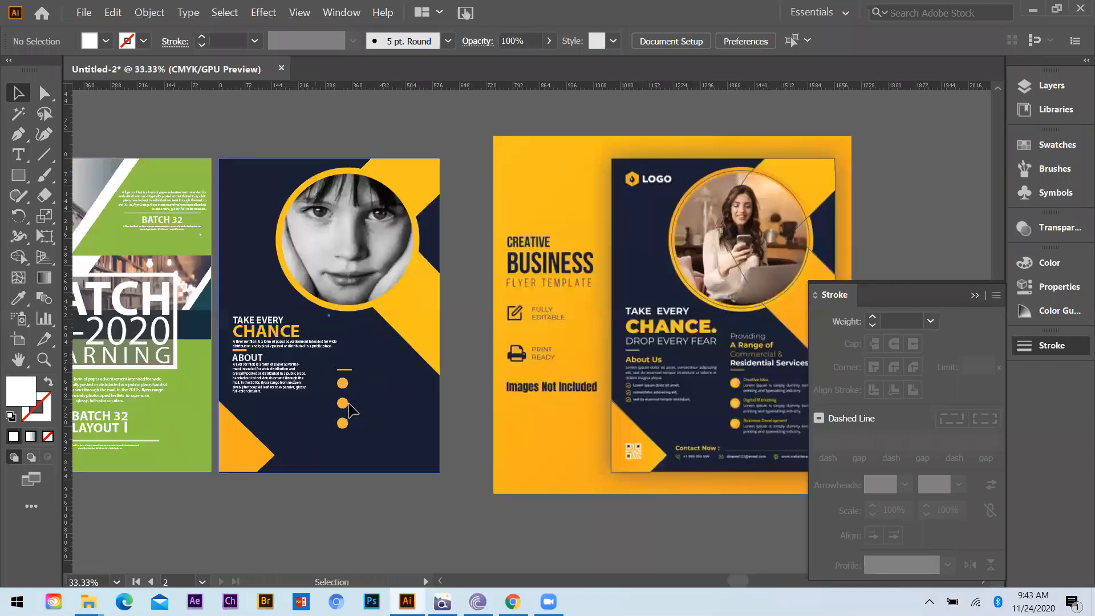
pyautogui.scroll(1, 351, 410)
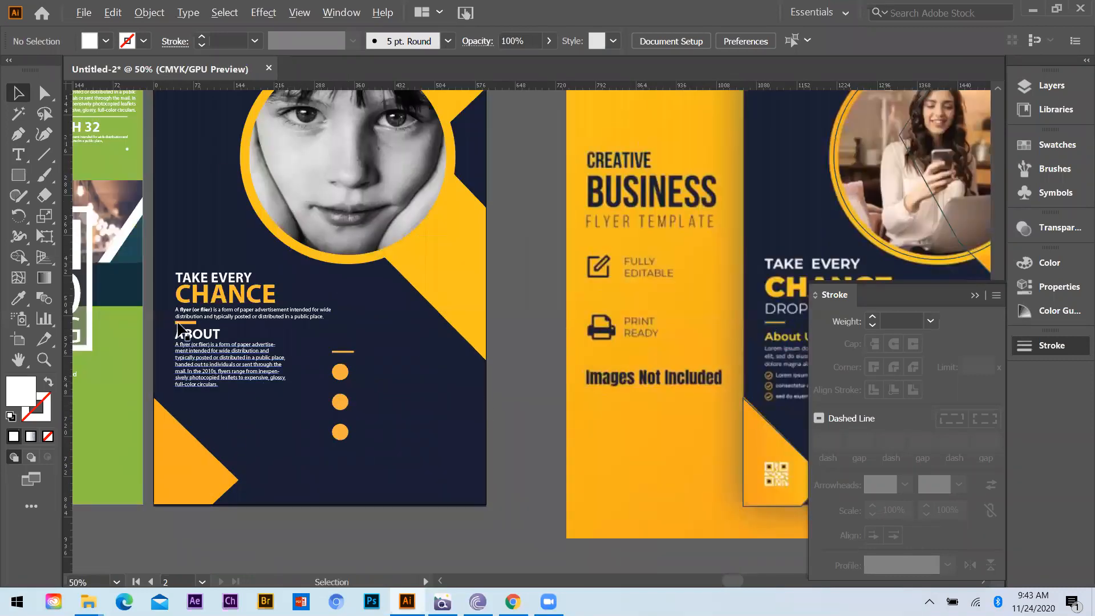
pyautogui.scroll(-1, 178, 324)
pyautogui.scroll(1, 284, 366)
pyautogui.scroll(-1, 655, 369)
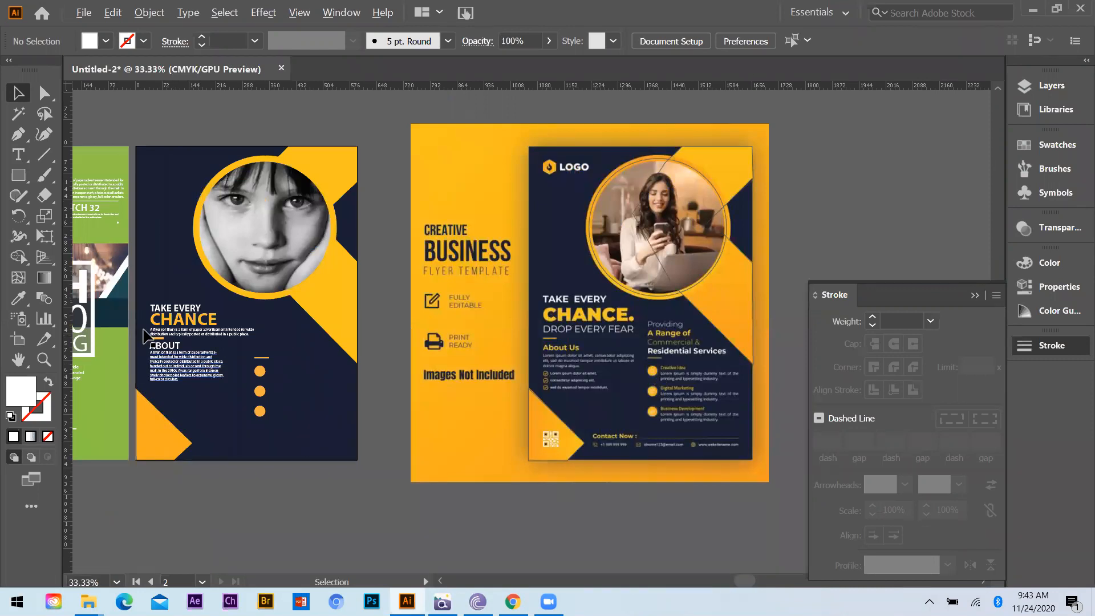
# Step: Duplicate the ABOUT heading beside the first orange circle and repeat the copy downward to make three stacked labels
pyautogui.scroll(1, 143, 344)
pyautogui.moveTo(145, 342); pyautogui.dragTo(329, 380)
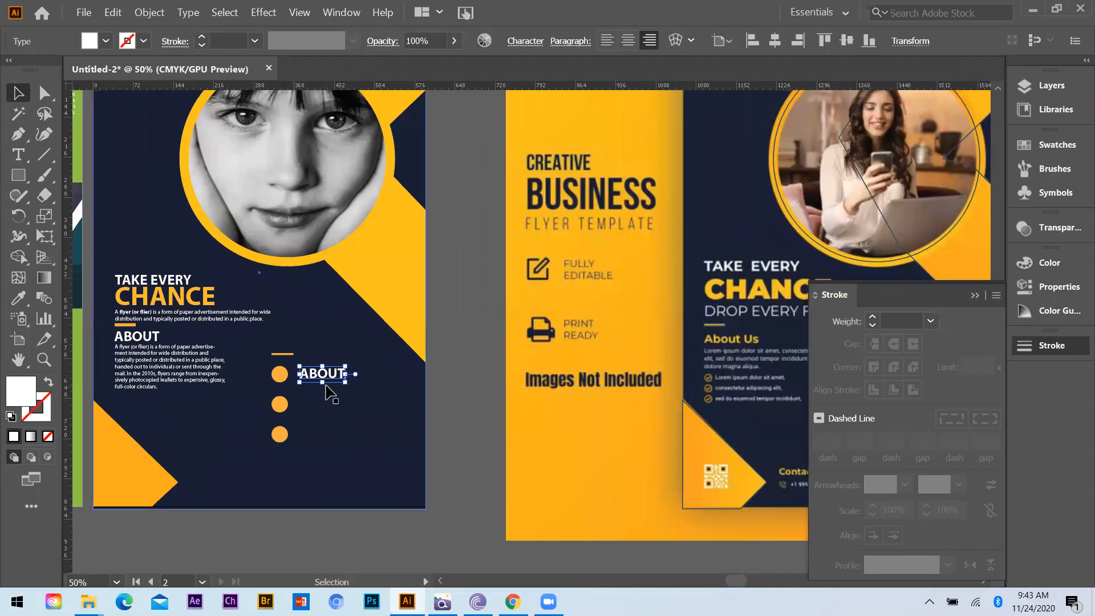
pyautogui.scroll(-1, 330, 390)
pyautogui.scroll(2, 326, 385)
pyautogui.moveTo(319, 321); pyautogui.dragTo(284, 315)
pyautogui.moveTo(290, 370); pyautogui.dragTo(303, 401)
pyautogui.hotkey('ctrl', 'd')
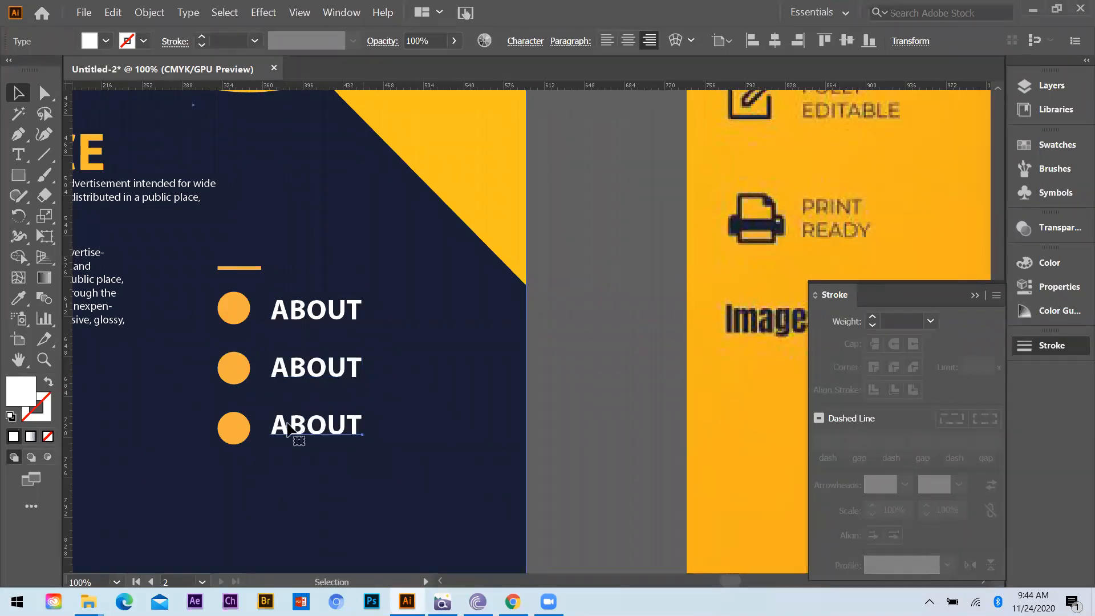
# Step: Replace the middle ABOUT label with LEARNING and shift it clear of its orange circle
pyautogui.press('t')
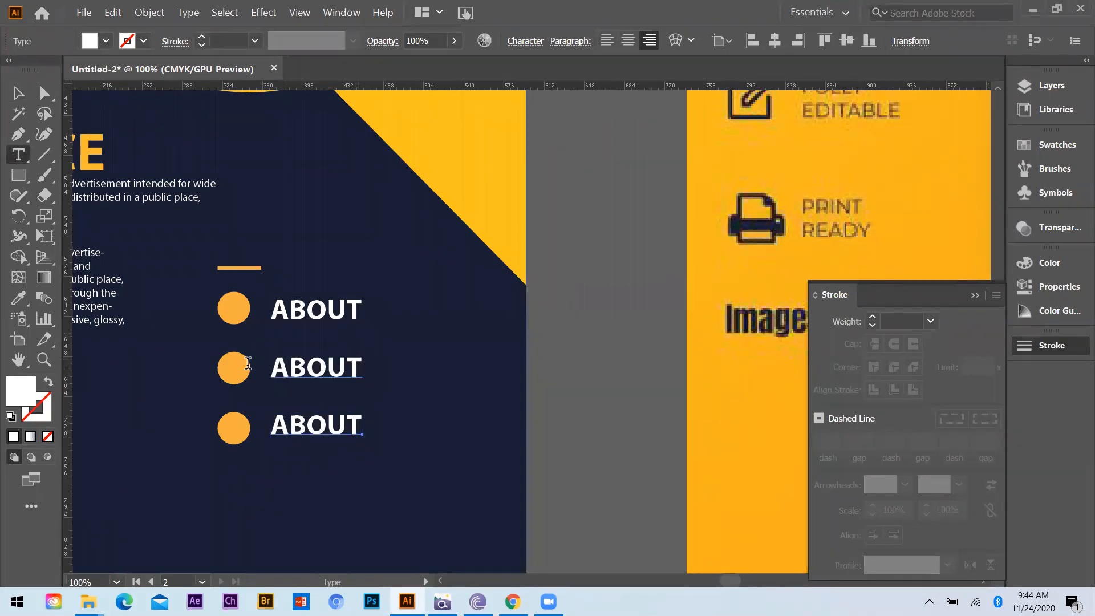
pyautogui.doubleClick(274, 365)
pyautogui.write('LEA')
pyautogui.write('RNING')
pyautogui.press('Escape')
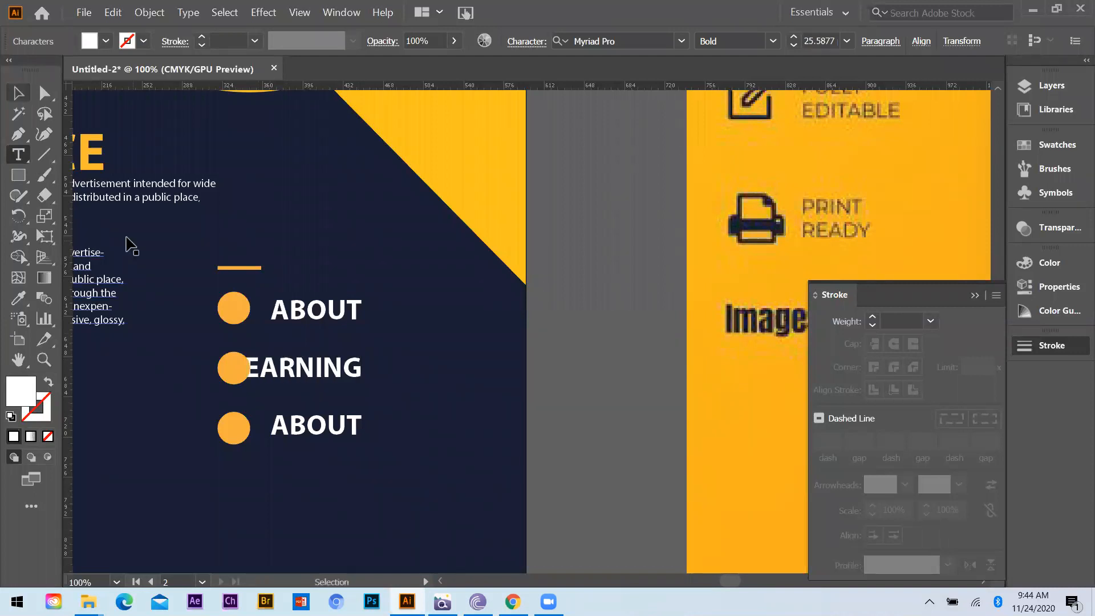
pyautogui.click(294, 374)
pyautogui.moveTo(305, 367); pyautogui.dragTo(344, 367)
# Step: Replace the third ABOUT label with STORY
pyautogui.click(19, 155)
pyautogui.moveTo(361, 420); pyautogui.dragTo(247, 419)
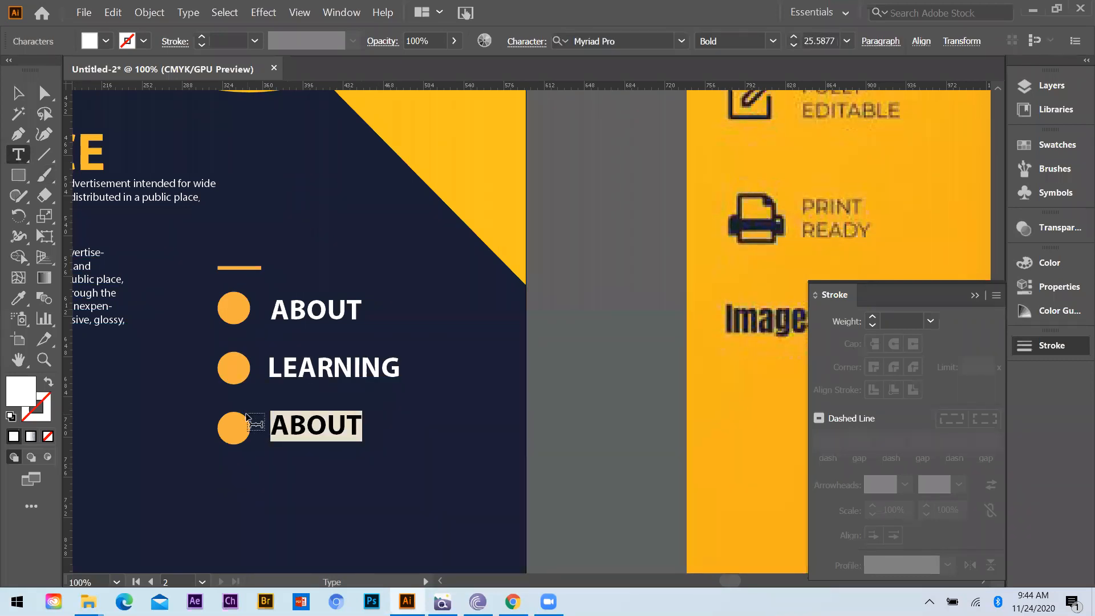
pyautogui.write('STORY')
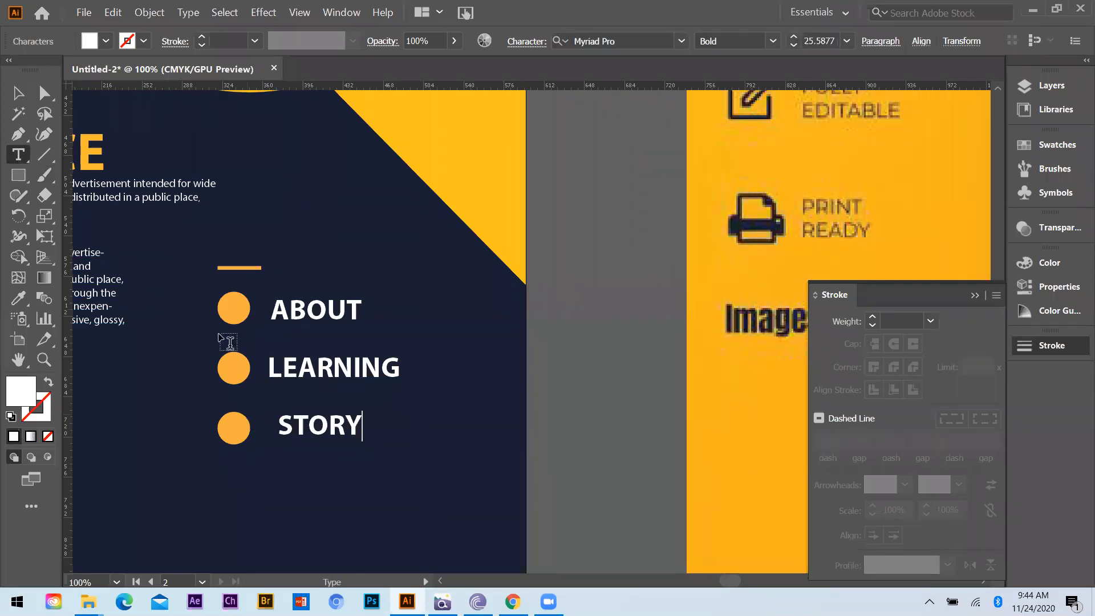
# Step: Change the font style of the ABOUT, LEARNING and STORY labels beside the circles to Regular
pyautogui.click(18, 93)
pyautogui.click(299, 315)
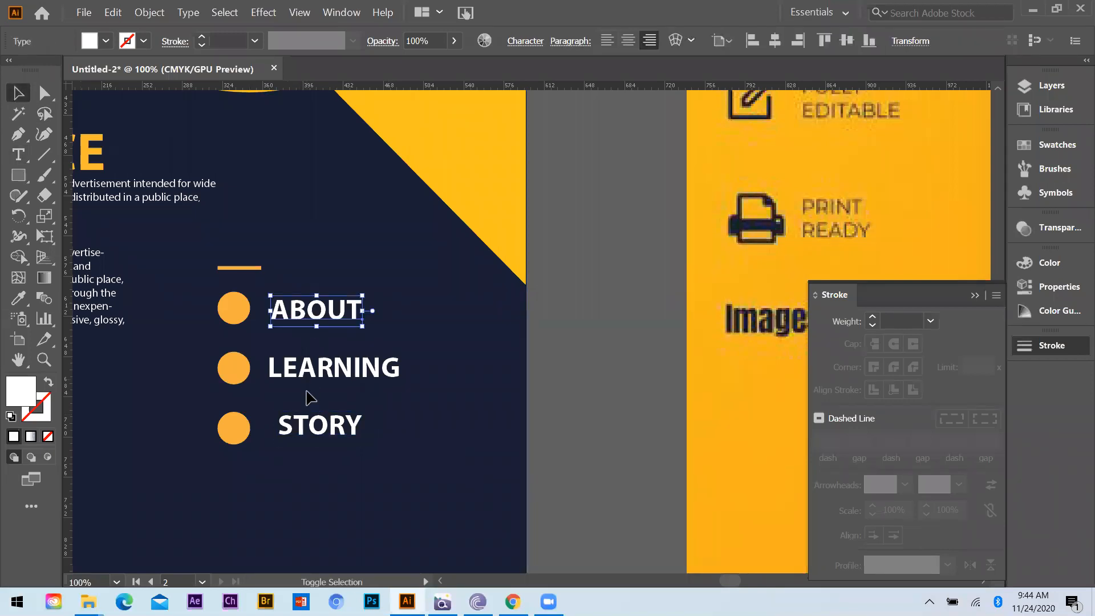
pyautogui.keyDown('shift'); pyautogui.click(323, 370); pyautogui.keyUp('shift')
pyautogui.keyDown('shift'); pyautogui.click(319, 425); pyautogui.keyUp('shift')
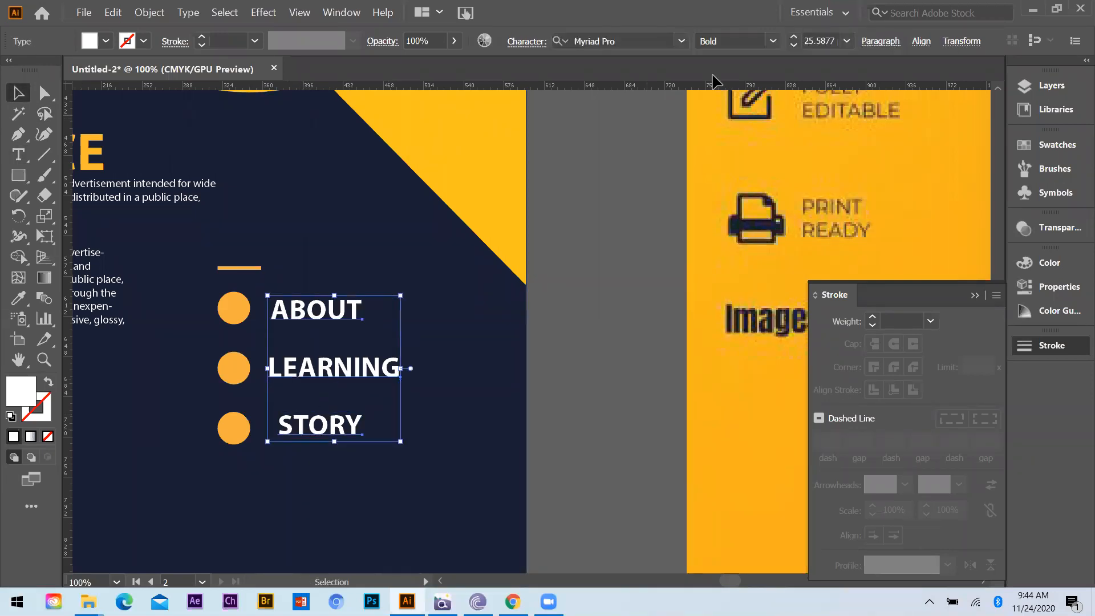
pyautogui.click(773, 45)
pyautogui.click(727, 135)
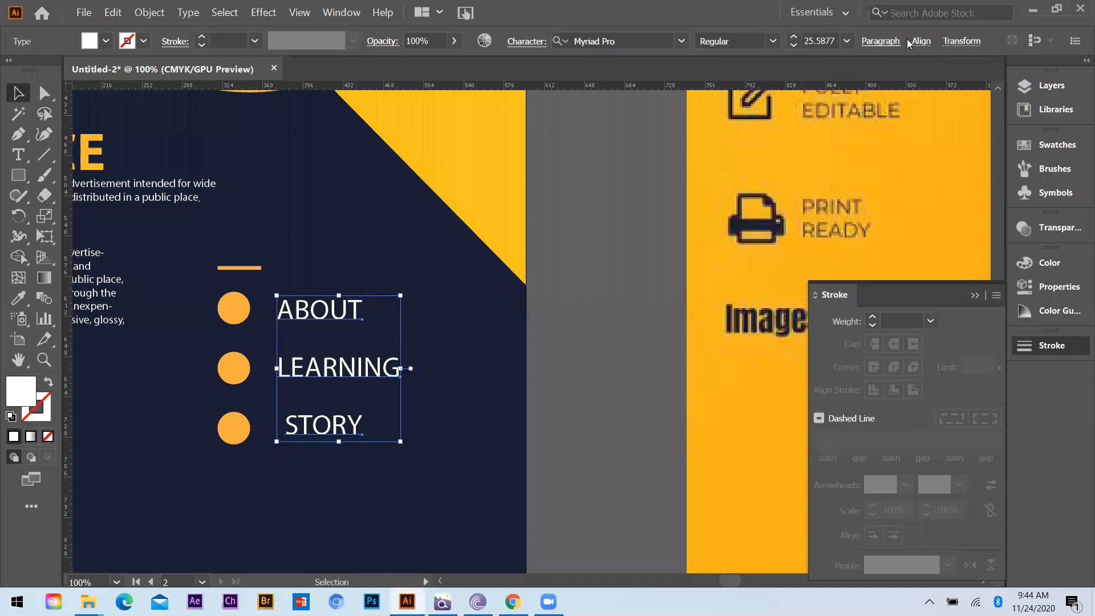
# Step: Left-align the three labels and move them about 368 pt horizontally back beside the orange circles
pyautogui.click(750, 90)
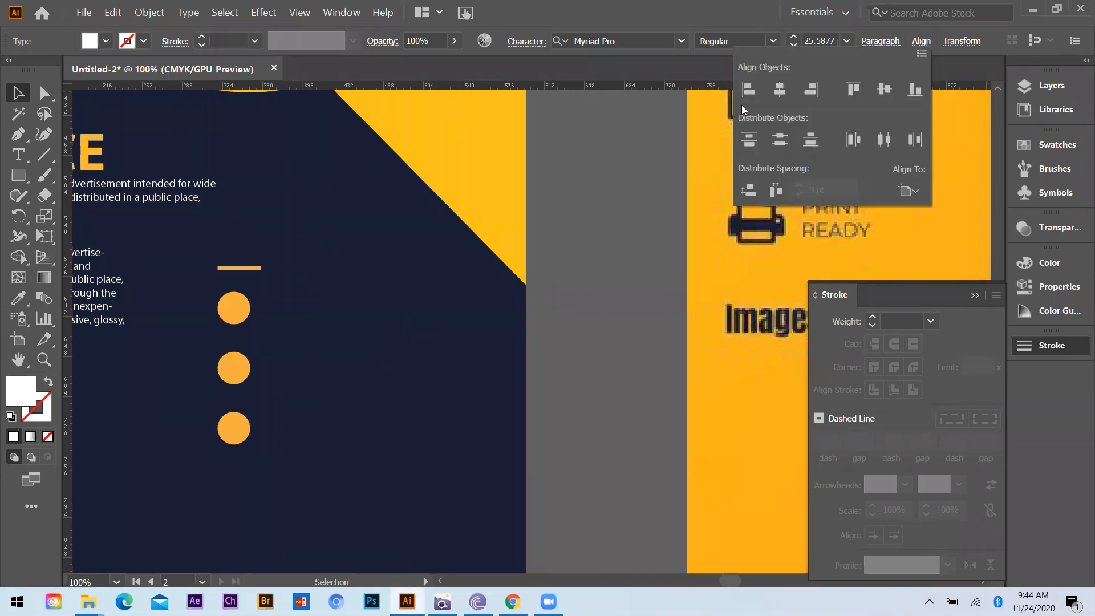
pyautogui.click(700, 182)
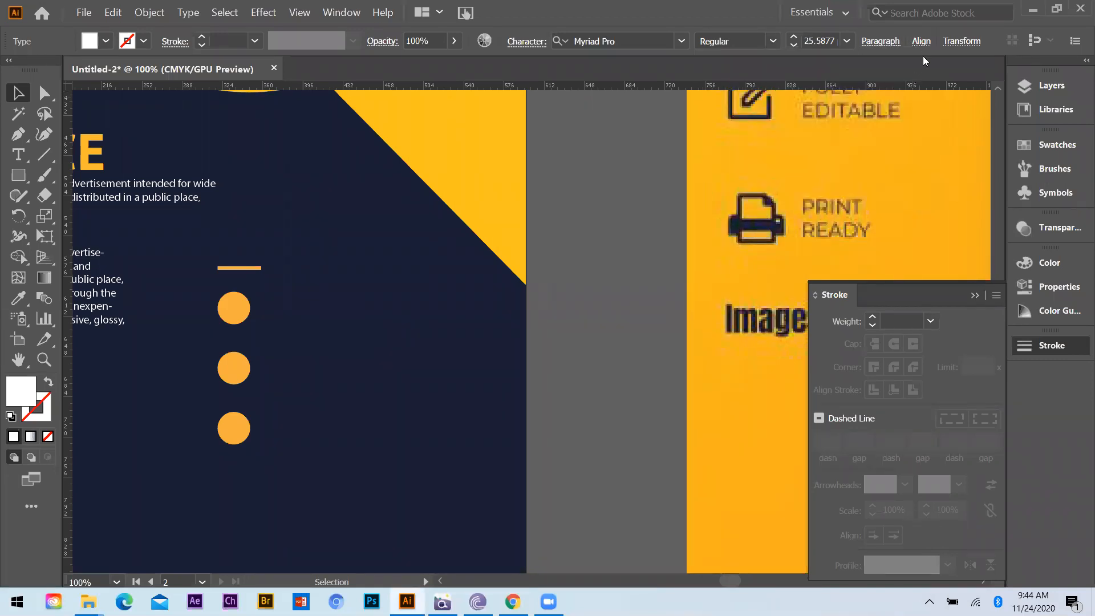
pyautogui.hotkey('ctrl', '-')
pyautogui.hotkey('ctrl', '-')
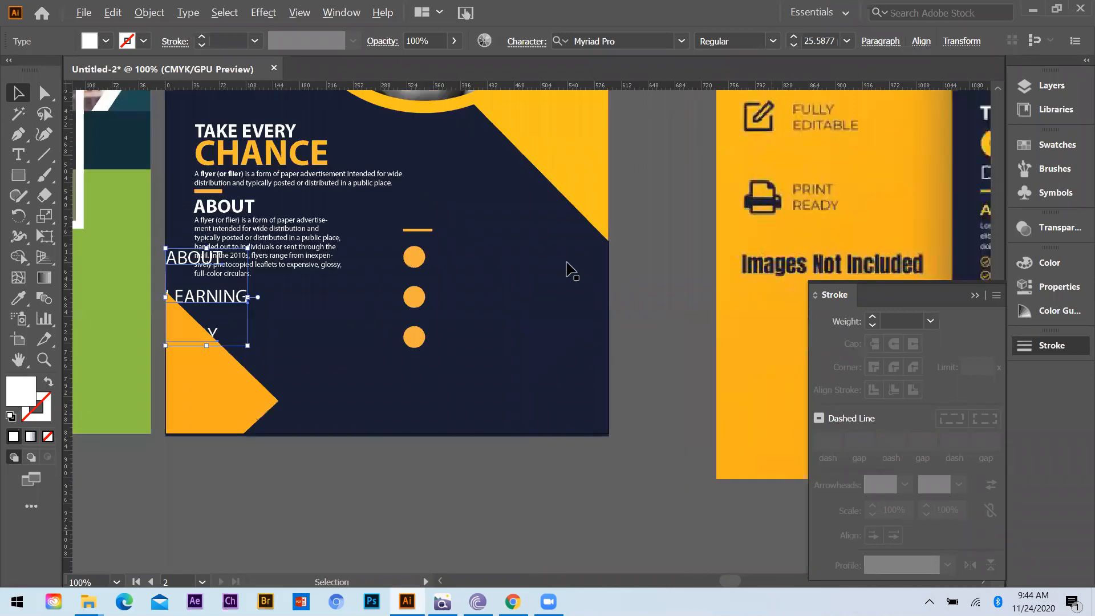
pyautogui.scroll(1, 571, 278)
pyautogui.moveTo(290, 268); pyautogui.dragTo(565, 282)
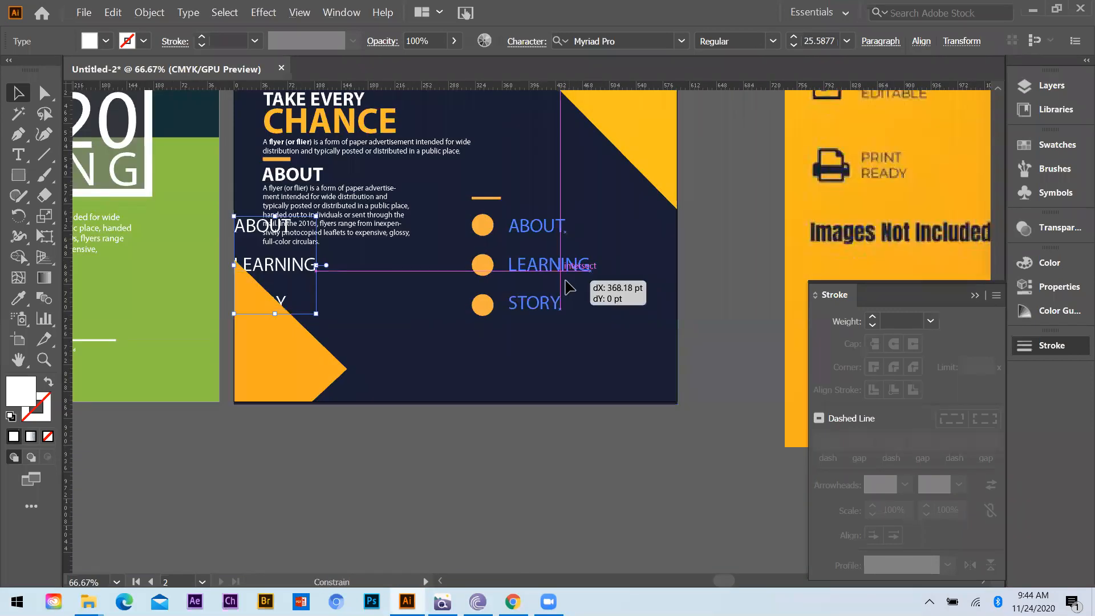
# Step: Nudge STORY slightly down and ABOUT slightly up so each label lines up with its orange circle
pyautogui.click(686, 308)
pyautogui.click(555, 302)
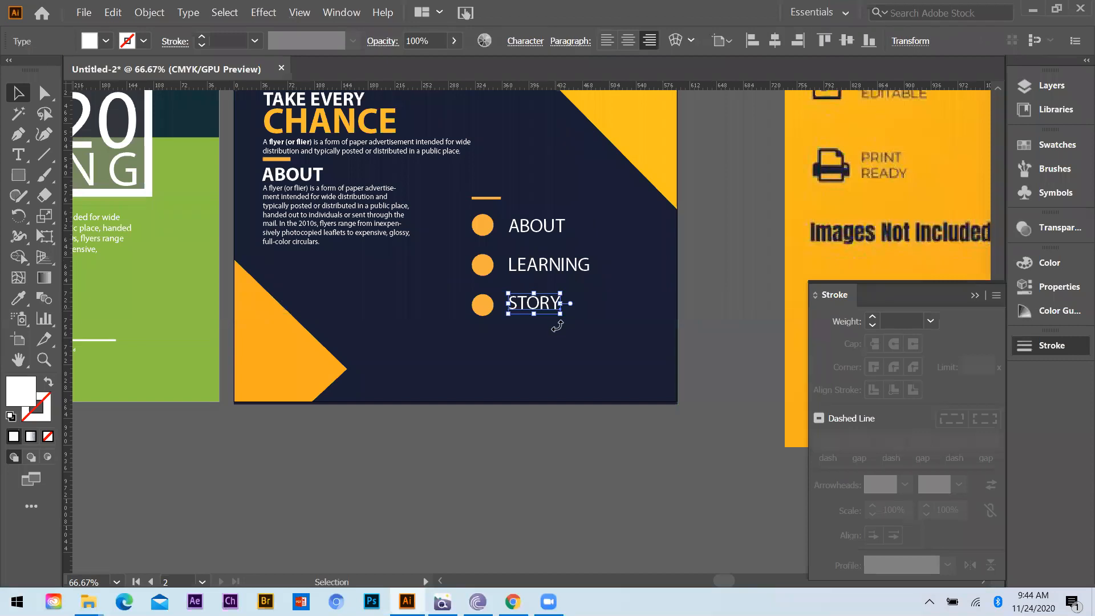
pyautogui.moveTo(536, 303); pyautogui.dragTo(536, 305)
pyautogui.click(531, 264)
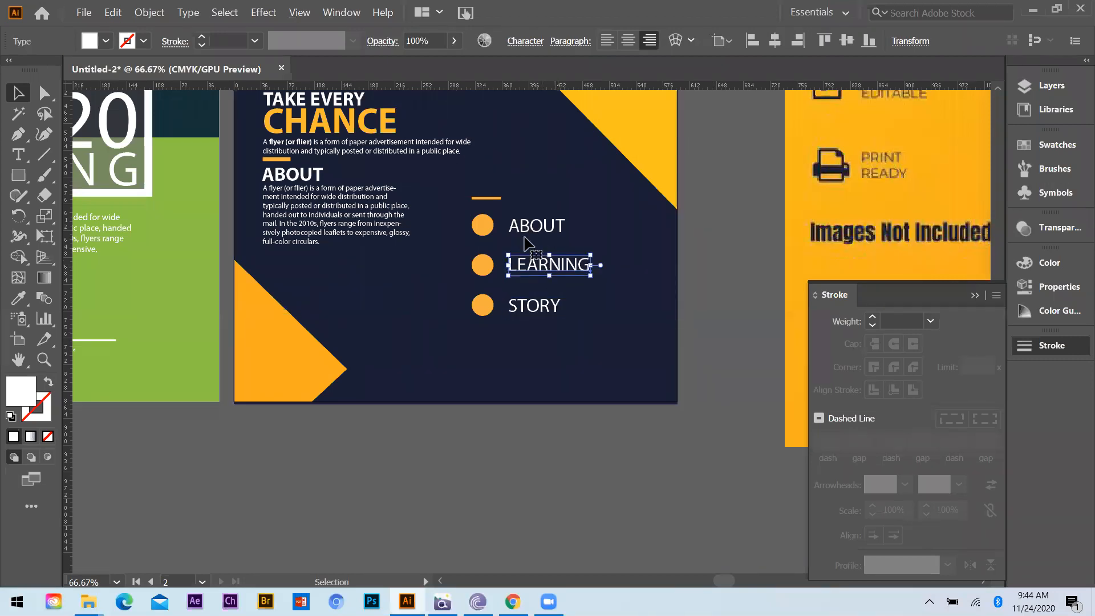
pyautogui.moveTo(536, 226); pyautogui.dragTo(536, 224)
pyautogui.click(697, 278)
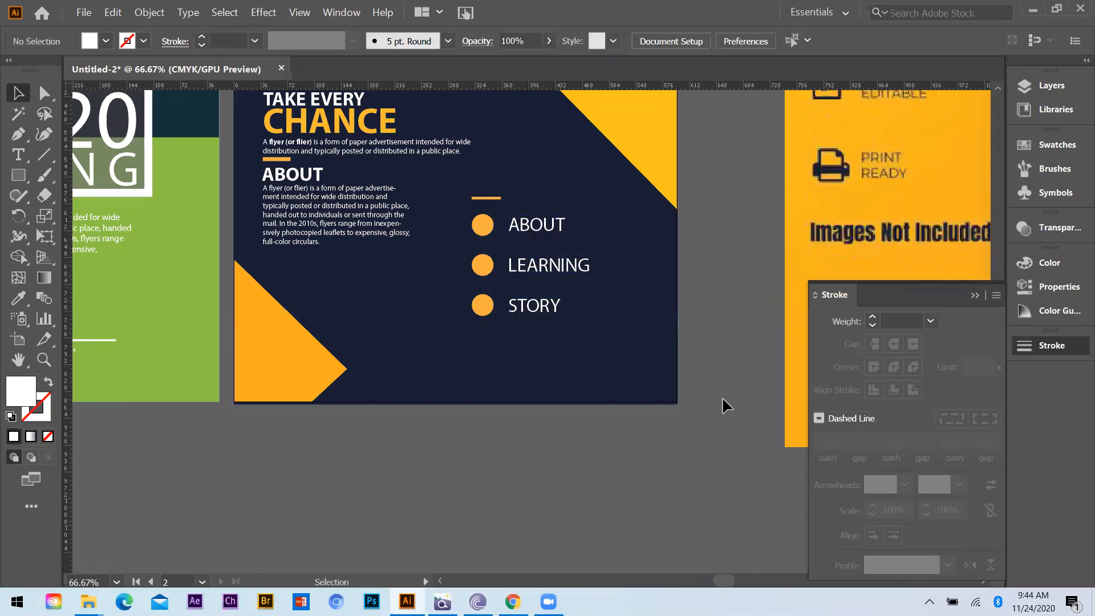
# Step: Set the font size of the ABOUT, LEARNING and STORY labels to 18 pt
pyautogui.click(18, 154)
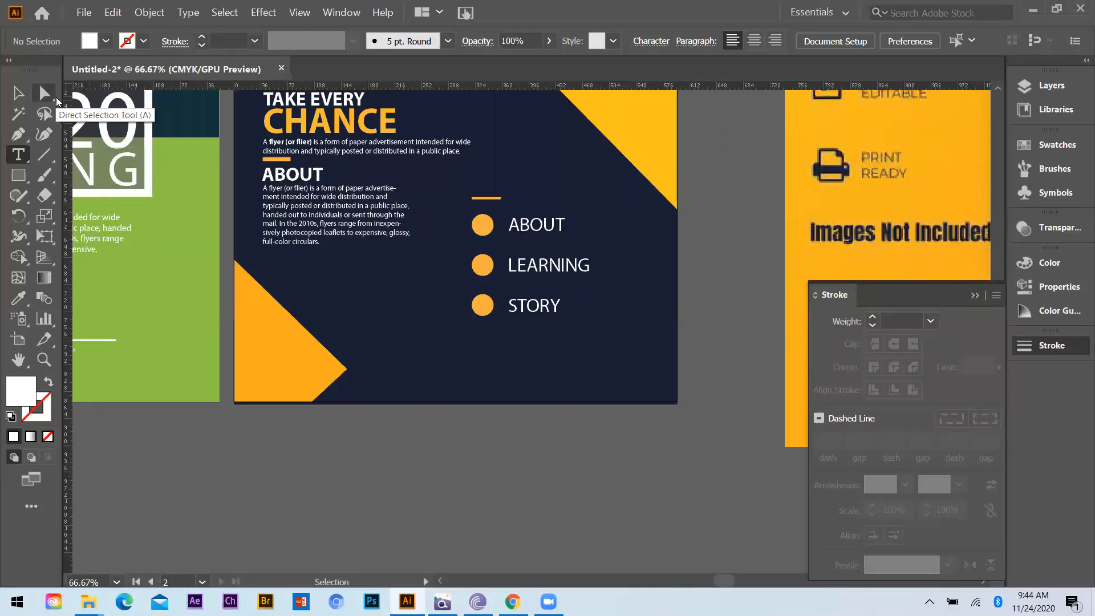
pyautogui.click(13, 98)
pyautogui.click(522, 235)
pyautogui.keyDown('shift'); pyautogui.click(529, 273); pyautogui.keyUp('shift')
pyautogui.keyDown('shift'); pyautogui.click(531, 311); pyautogui.keyUp('shift')
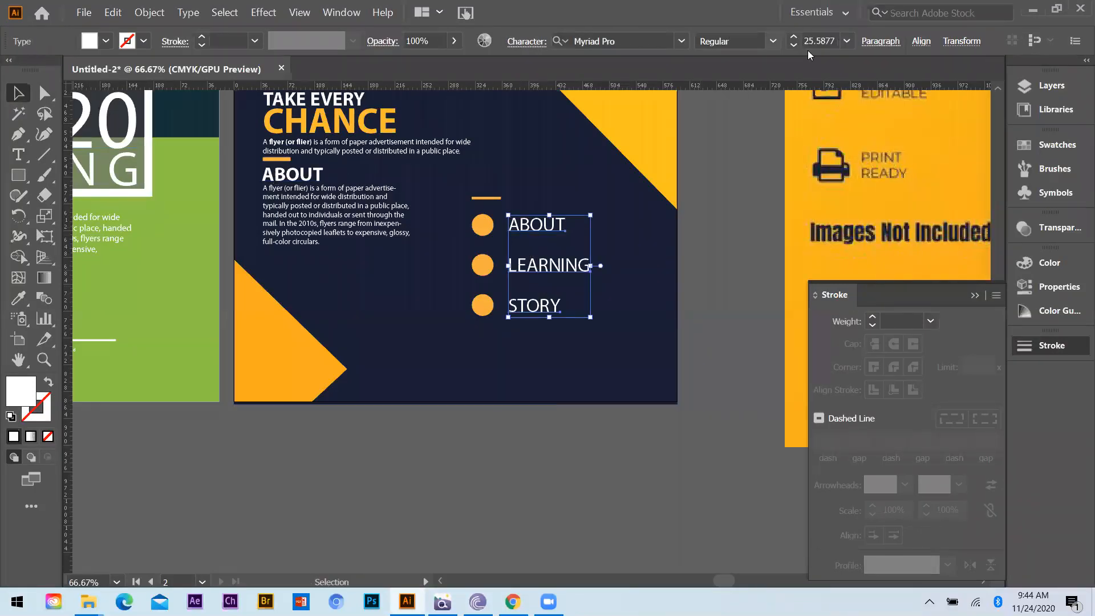
pyautogui.click(846, 41)
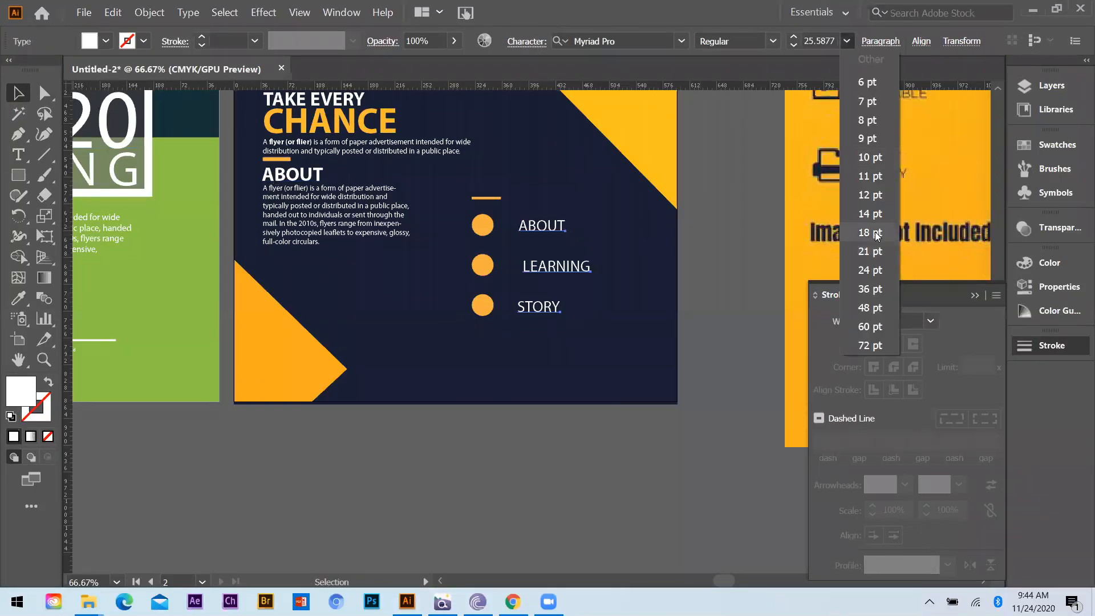
pyautogui.click(491, 511)
# Step: Try to left-align the three resized labels and move them back toward the circles
pyautogui.click(552, 236)
pyautogui.keyDown('shift'); pyautogui.click(549, 269); pyautogui.keyUp('shift')
pyautogui.keyDown('shift'); pyautogui.click(529, 309); pyautogui.keyUp('shift')
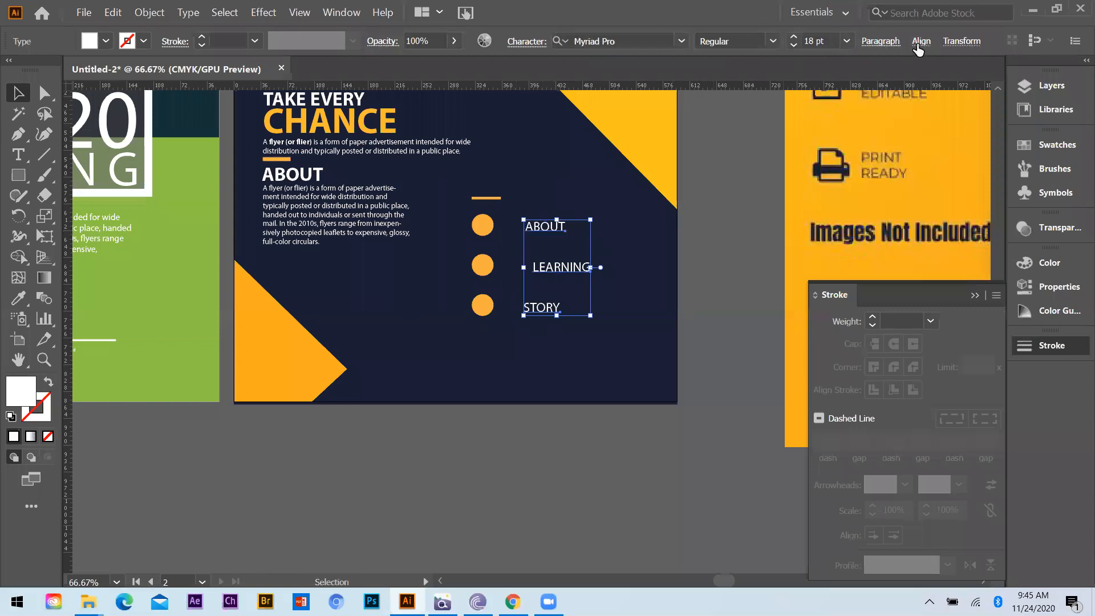
pyautogui.click(917, 46)
pyautogui.click(749, 88)
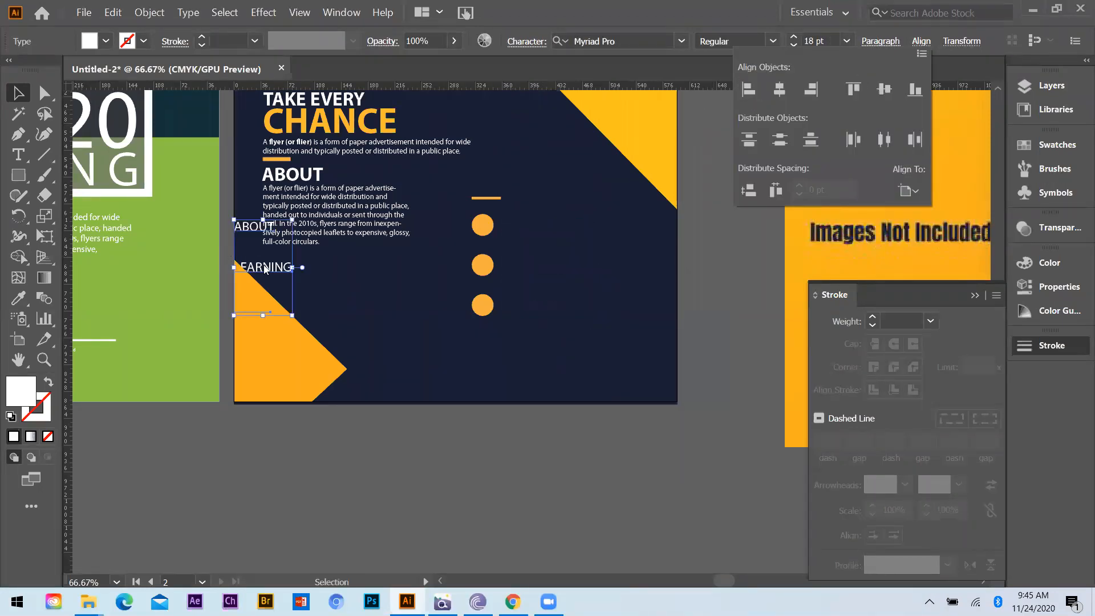
pyautogui.click(456, 276)
pyautogui.moveTo(278, 268); pyautogui.dragTo(404, 305)
pyautogui.hotkey('ctrl', 'z')
pyautogui.click(379, 511)
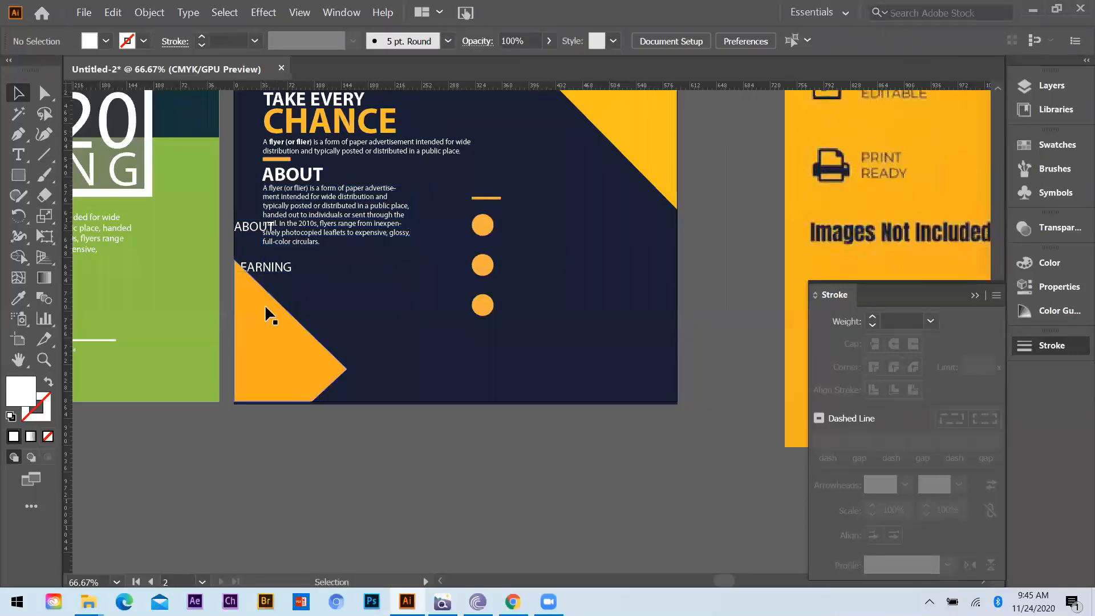
pyautogui.click(273, 271)
pyautogui.hotkey('ctrl', 'z')
# Step: Left-align the 18 pt ABOUT, LEARNING and STORY labels and move them horizontally to sit beside the orange circles
pyautogui.click(563, 266)
pyautogui.click(553, 231)
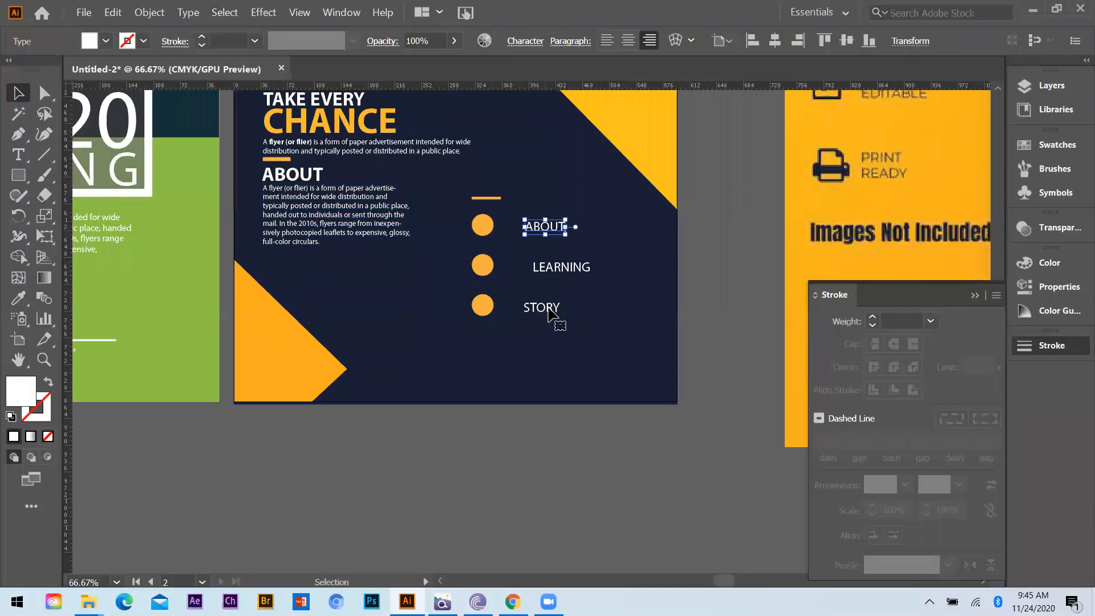
pyautogui.keyDown('shift'); pyautogui.click(549, 308); pyautogui.keyUp('shift')
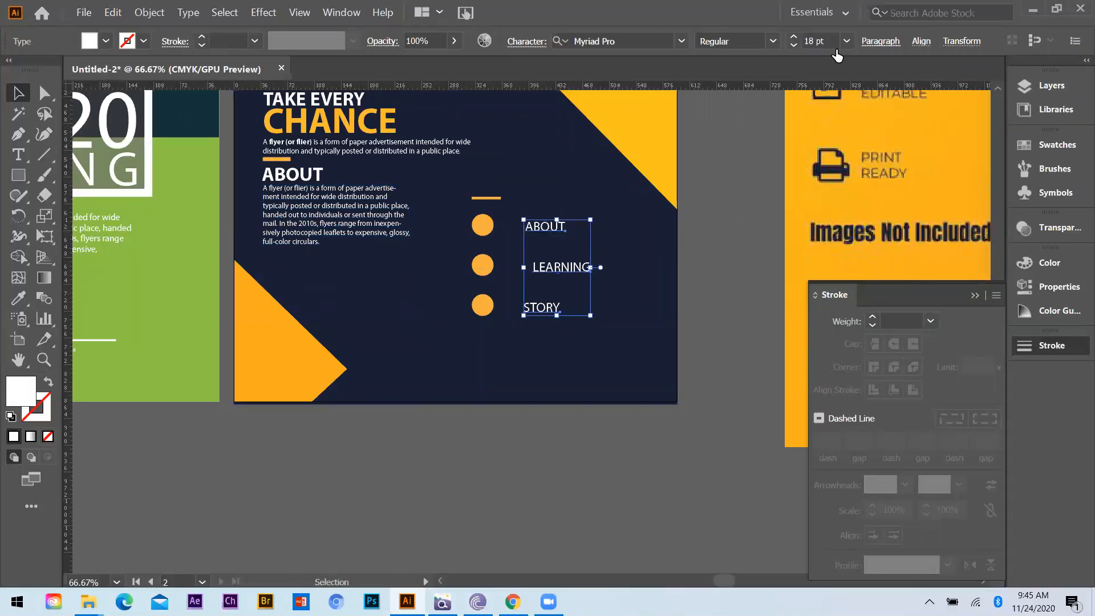
pyautogui.click(921, 42)
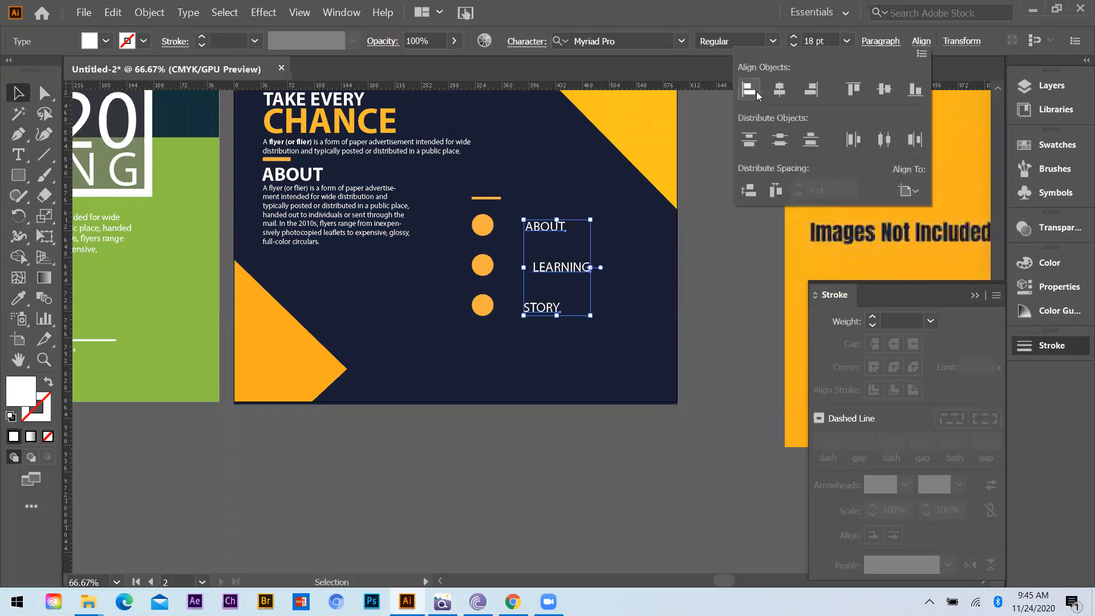
pyautogui.click(779, 91)
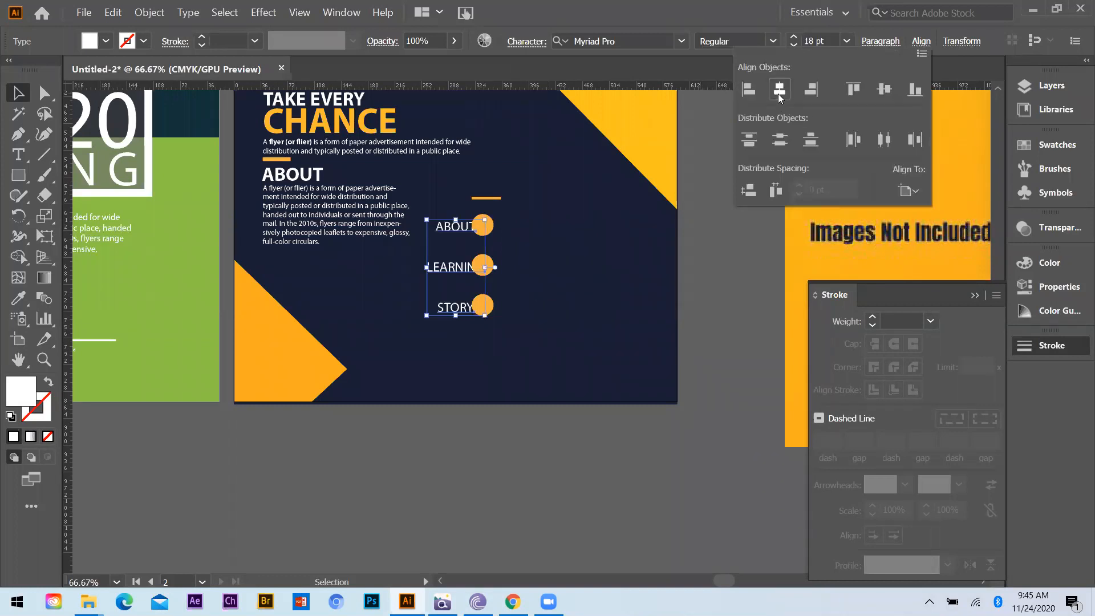
pyautogui.click(749, 89)
pyautogui.moveTo(270, 269); pyautogui.dragTo(552, 270)
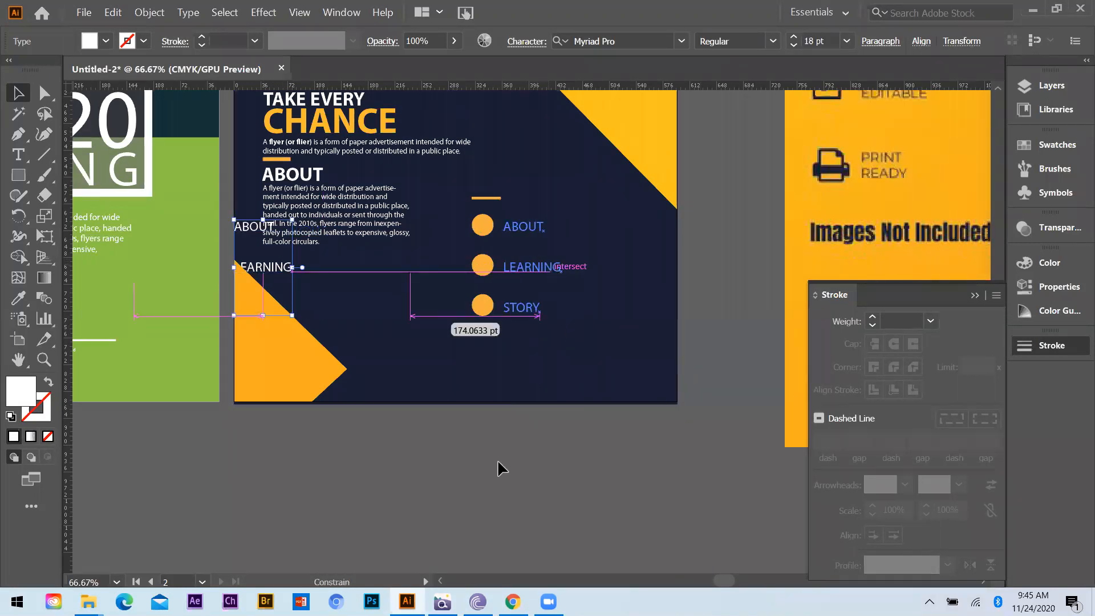
pyautogui.click(513, 418)
# Step: Add a text frame beneath the ABOUT label, set it to 9 pt and paste the "A flyer (or flier) is a form of paper advertisement" text
pyautogui.scroll(1, 564, 339)
pyautogui.click(18, 155)
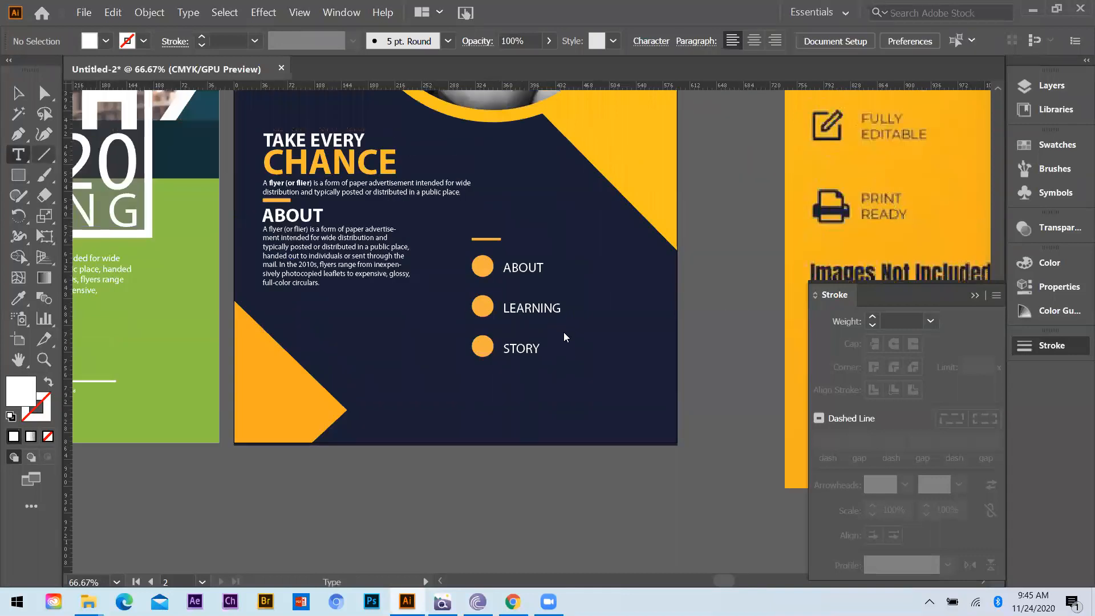
pyautogui.scroll(2, 564, 329)
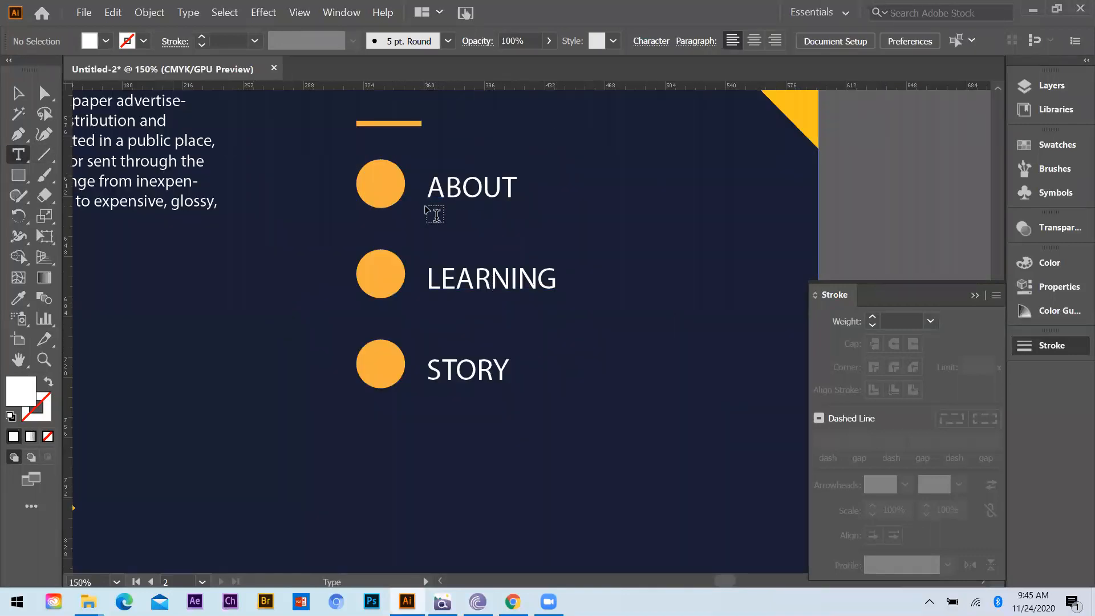
pyautogui.moveTo(429, 207)
pyautogui.mouseDown()
pyautogui.moveTo(539, 239)
pyautogui.moveTo(663, 240)
pyautogui.mouseUp()
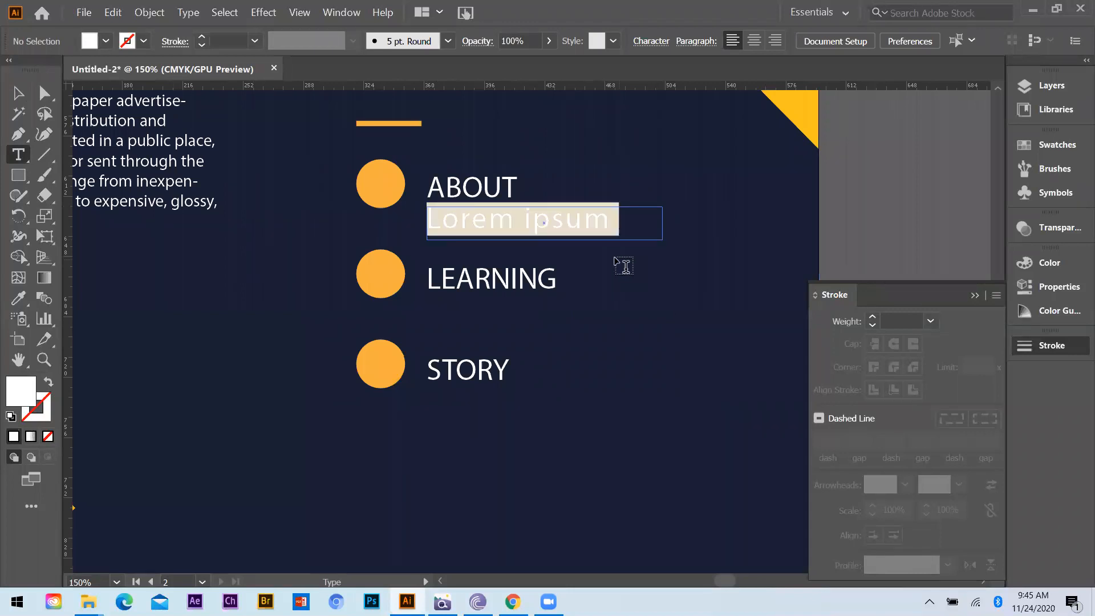
pyautogui.click(870, 141)
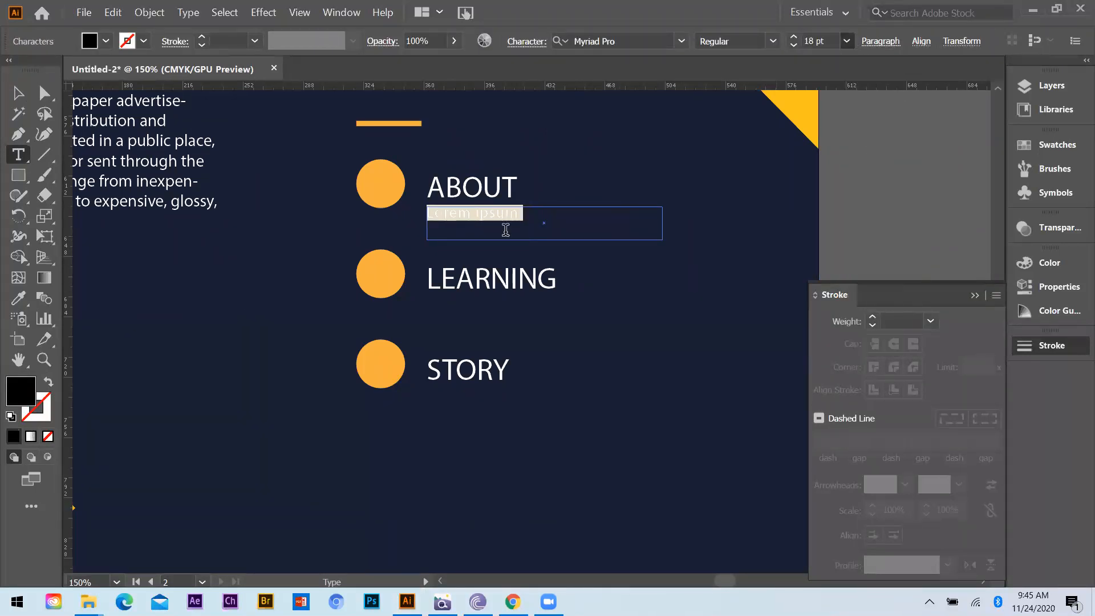
pyautogui.hotkey('ctrl', 'v')
pyautogui.keyDown('ctrl'); pyautogui.click(399, 225); pyautogui.keyUp('ctrl')
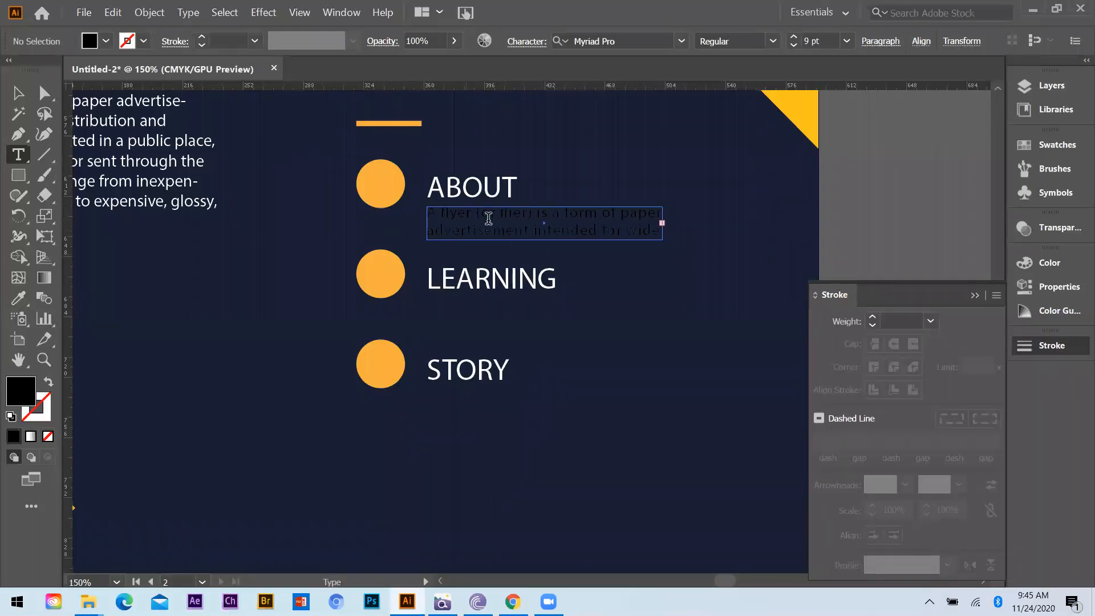
# Step: Extend the text frame beneath the ABOUT label slightly downward
pyautogui.hotkey('ctrl', '-')
pyautogui.click(14, 94)
pyautogui.click(435, 229)
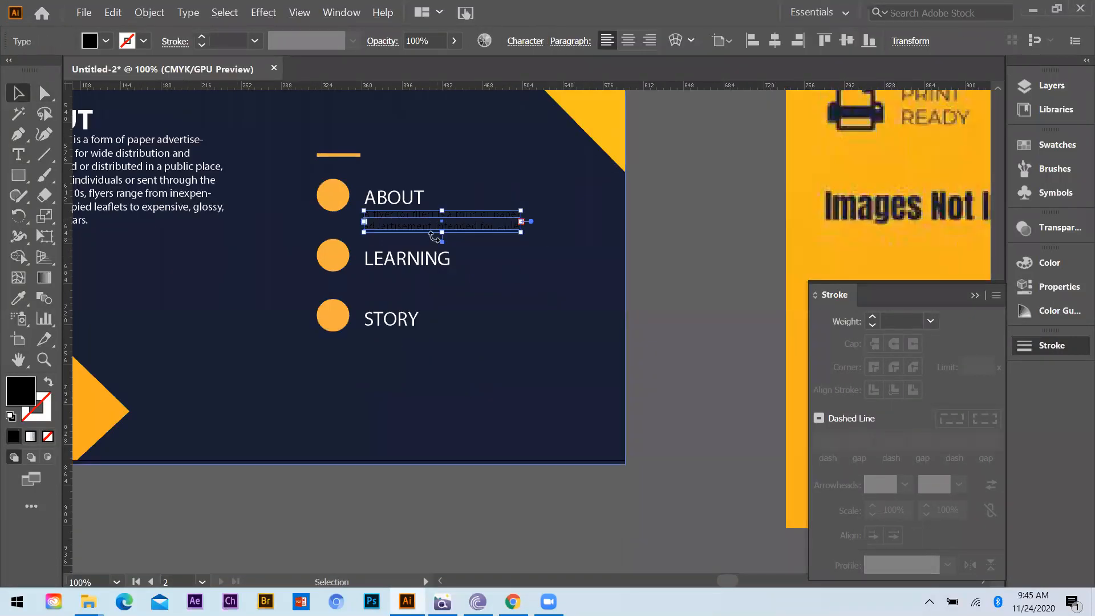
pyautogui.moveTo(436, 238); pyautogui.dragTo(466, 239)
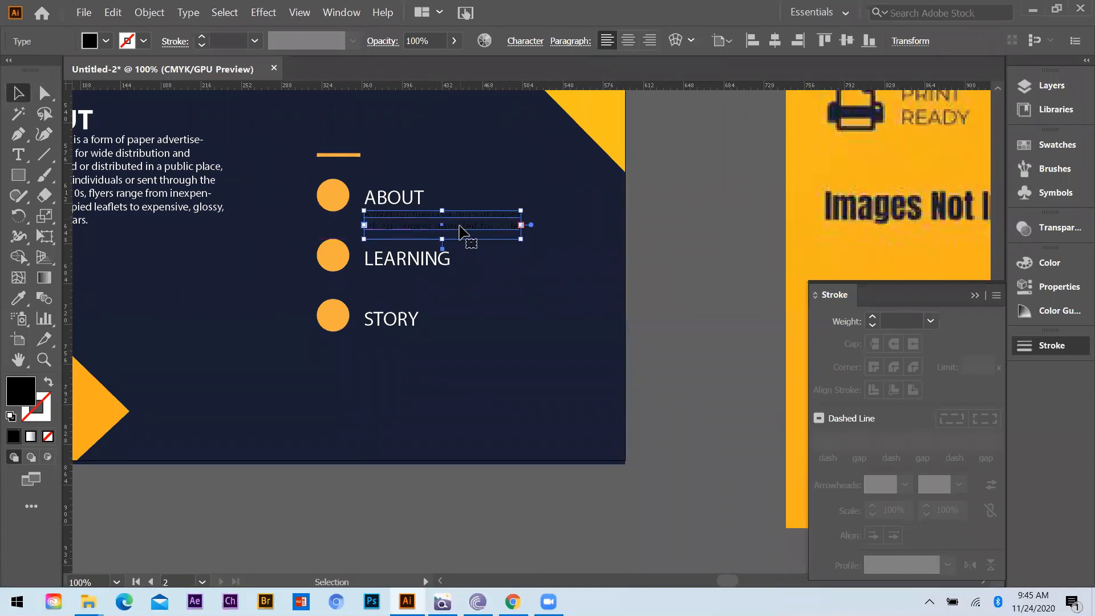
pyautogui.press('u')
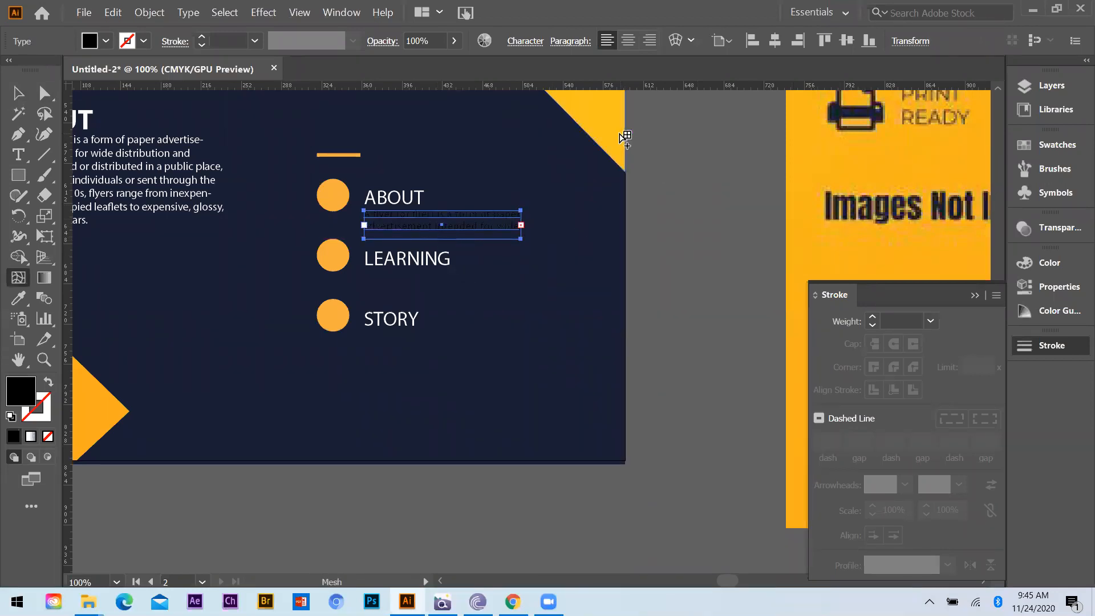
# Step: Color the flyer text beneath the ABOUT label yellow by sampling the navy flyer's yellow diagonal shape
pyautogui.press('i')
pyautogui.click(620, 135)
pyautogui.click(19, 90)
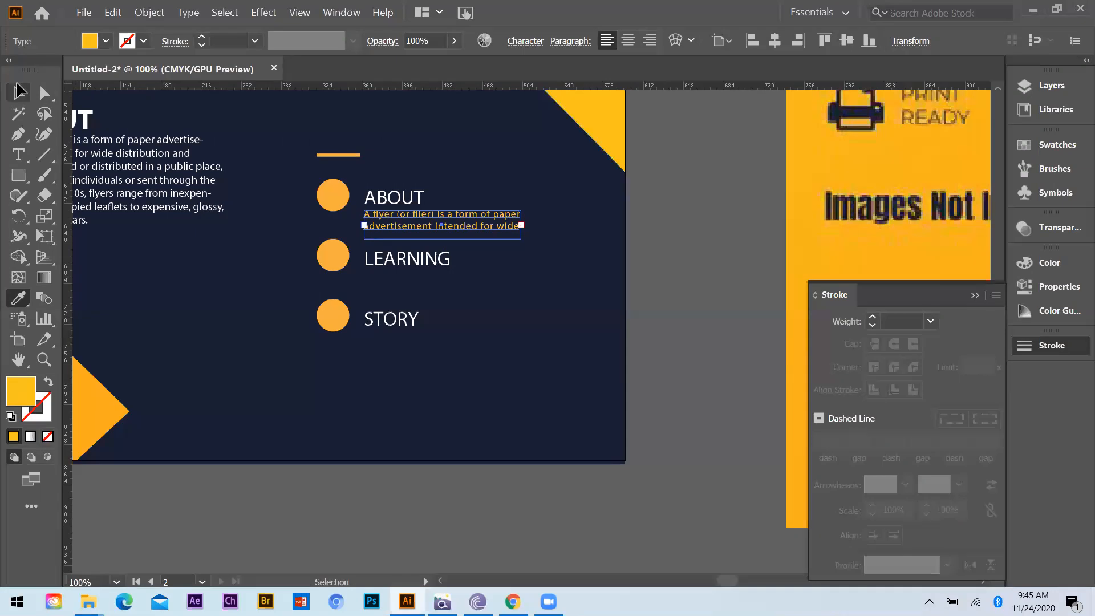
pyautogui.click(514, 249)
# Step: Nudge the ABOUT label and its yellow text upward together so they sit centered beside the first orange circle
pyautogui.click(410, 197)
pyautogui.keyDown('shift'); pyautogui.click(402, 223); pyautogui.keyUp('shift')
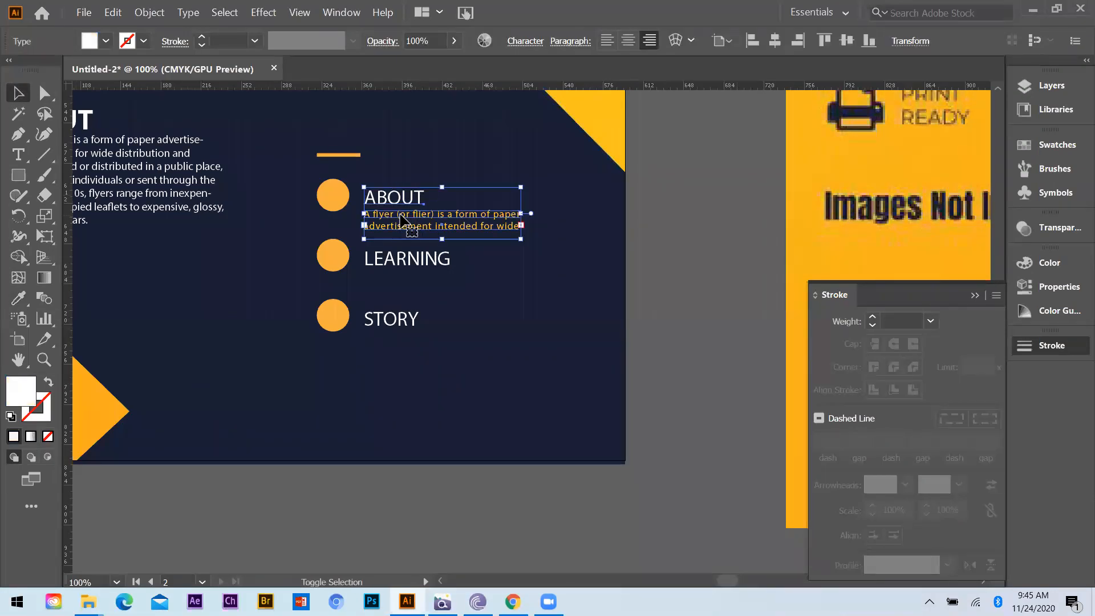
pyautogui.press('Up')
pyautogui.press('Up')
pyautogui.press('Up')
pyautogui.press('Up')
pyautogui.press('Up')
pyautogui.press('Up')
pyautogui.press('Down')
pyautogui.press('Down')
pyautogui.press('Down')
pyautogui.press('Down')
pyautogui.press('Down')
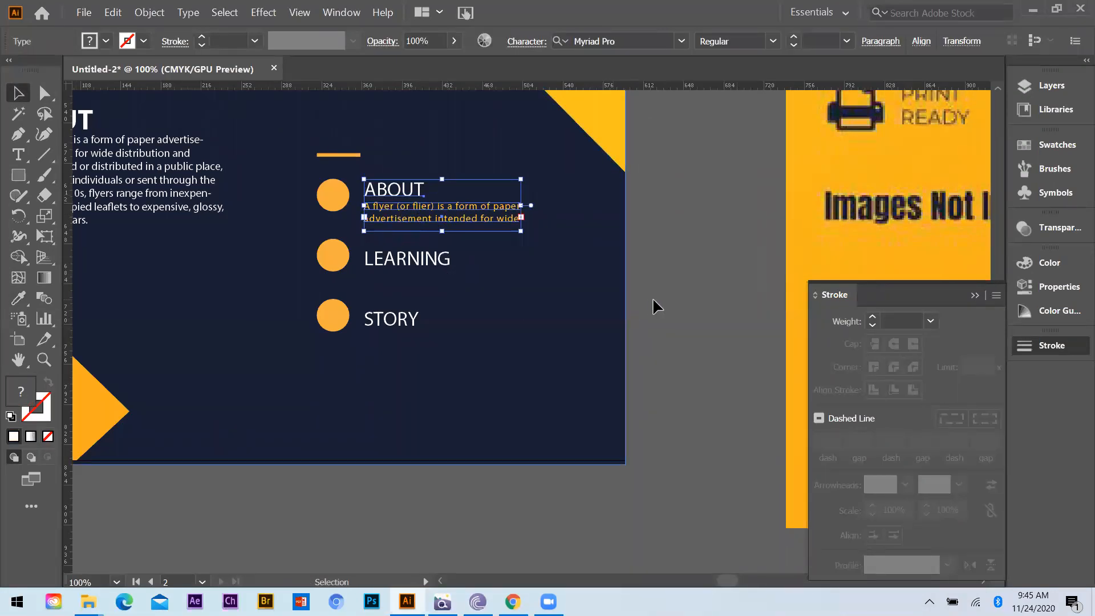
pyautogui.click(369, 244)
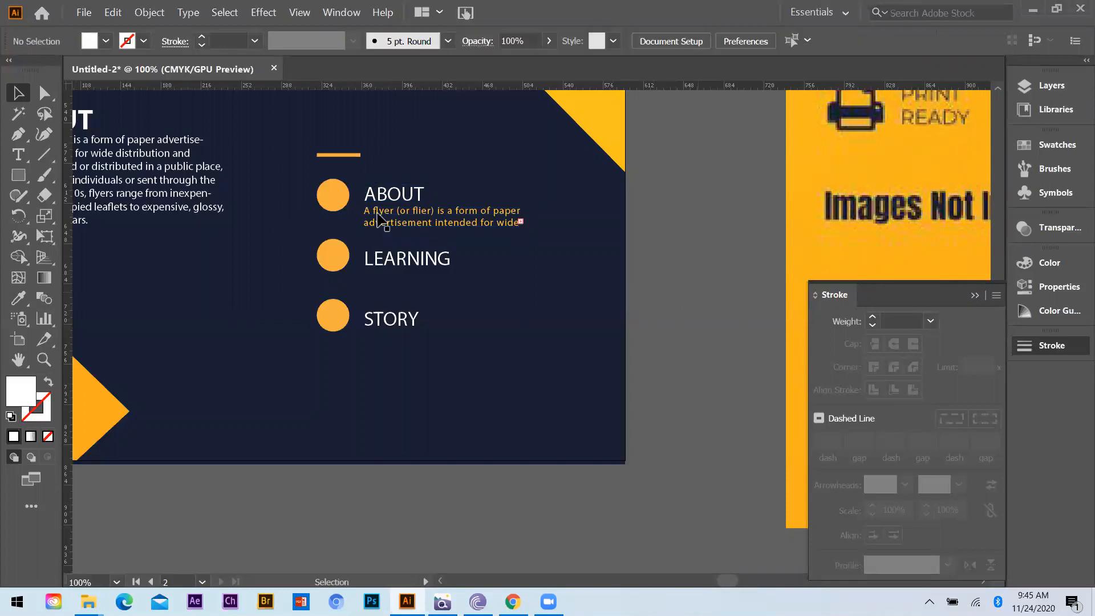
# Step: Duplicate the yellow text frame from beneath ABOUT straight down so copies sit beneath LEARNING and STORY
pyautogui.moveTo(395, 223); pyautogui.dragTo(391, 279)
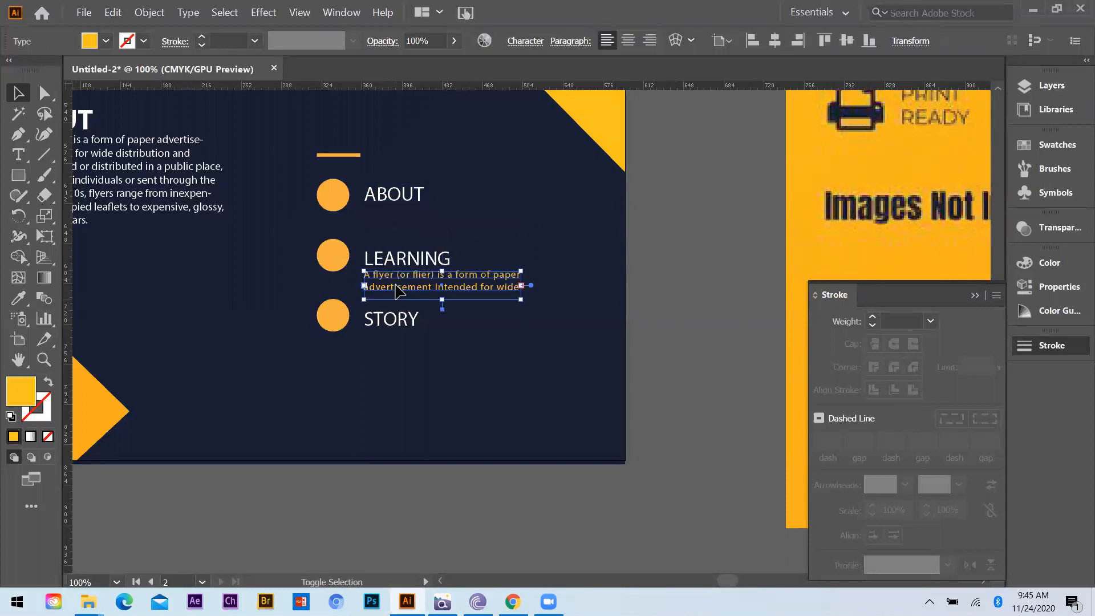
pyautogui.hotkey('ctrl', 'z')
pyautogui.keyDown('alt'); pyautogui.moveTo(412, 230); pyautogui.dragTo(411, 364); pyautogui.keyUp('alt')
pyautogui.click(696, 314)
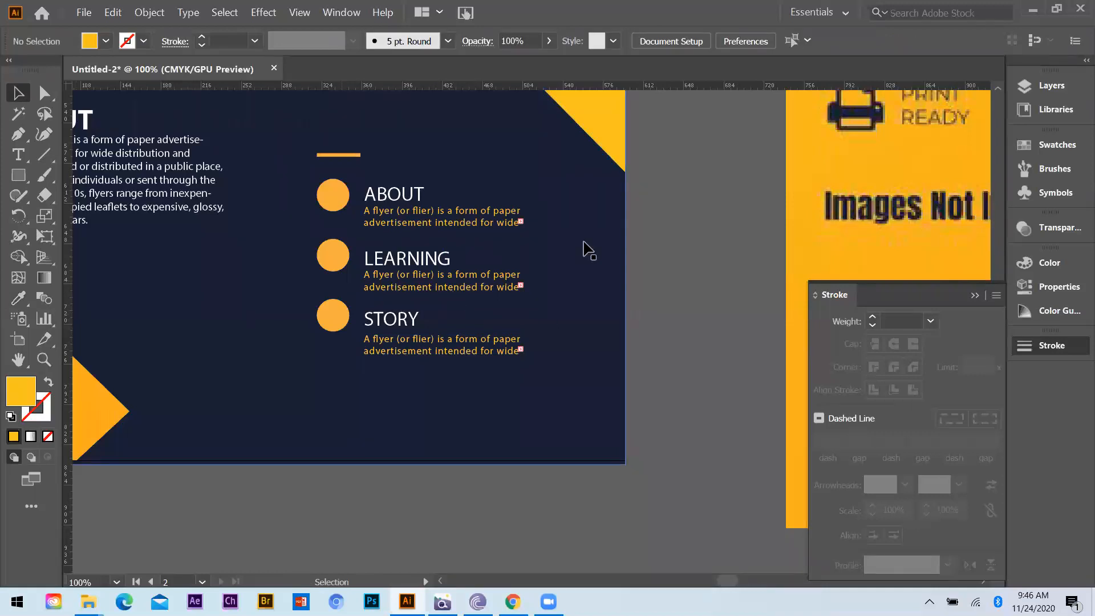
# Step: Copy the BATCH 32 LAYOUT heading from the green flyer to the space above the navy flyer's circle list
pyautogui.scroll(-2, 587, 249)
pyautogui.scroll(1, 75, 246)
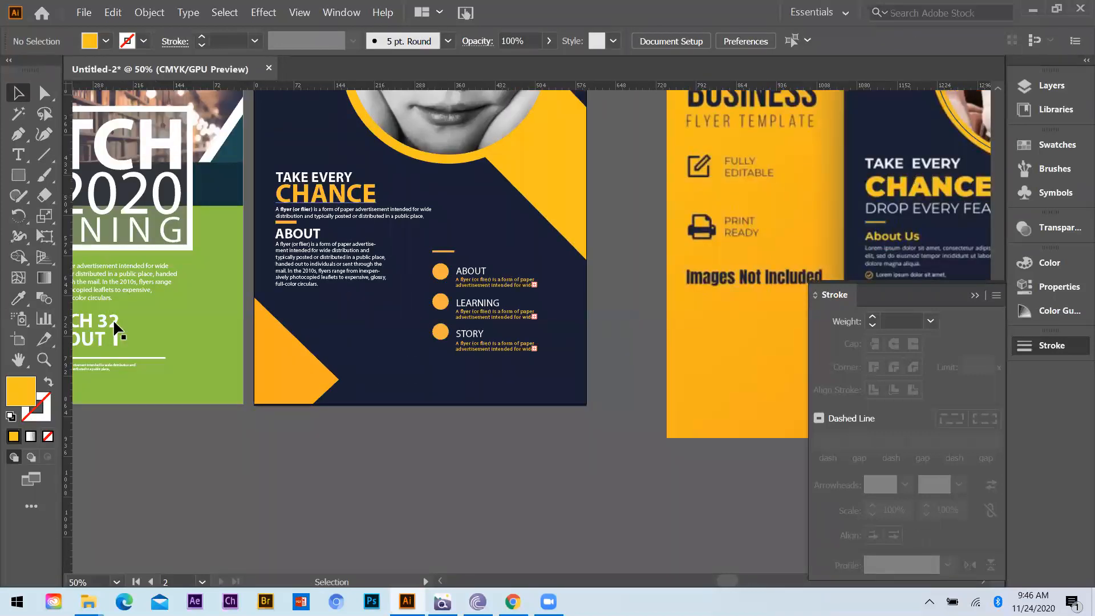
pyautogui.keyDown('alt'); pyautogui.keyDown('shift'); pyautogui.moveTo(97, 323); pyautogui.dragTo(512, 236); pyautogui.keyUp('shift'); pyautogui.keyUp('alt')
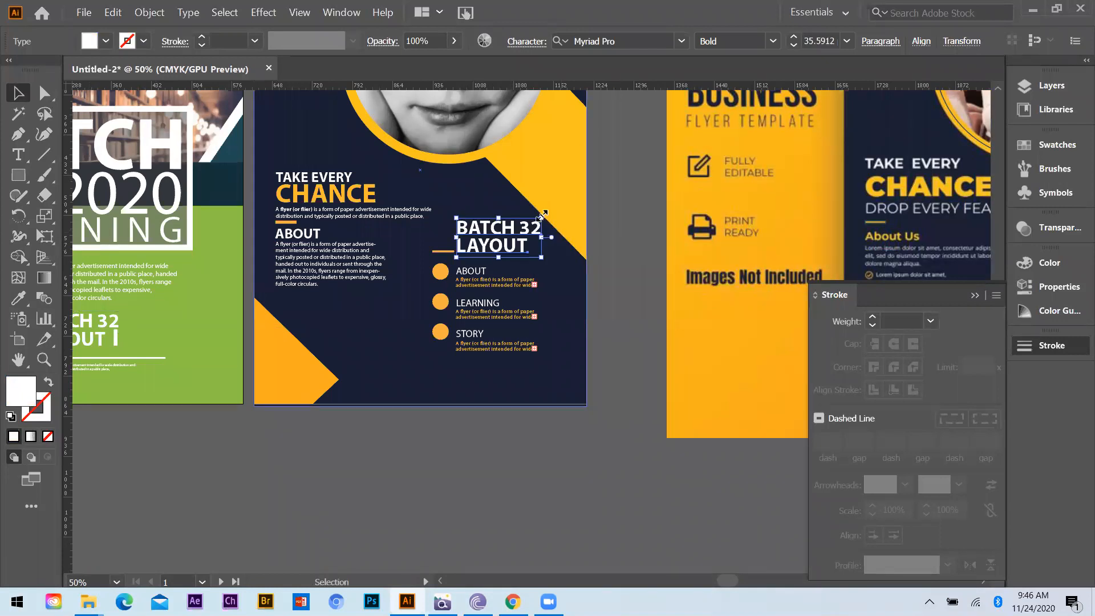
pyautogui.keyDown('shift'); pyautogui.click(504, 235); pyautogui.keyUp('shift')
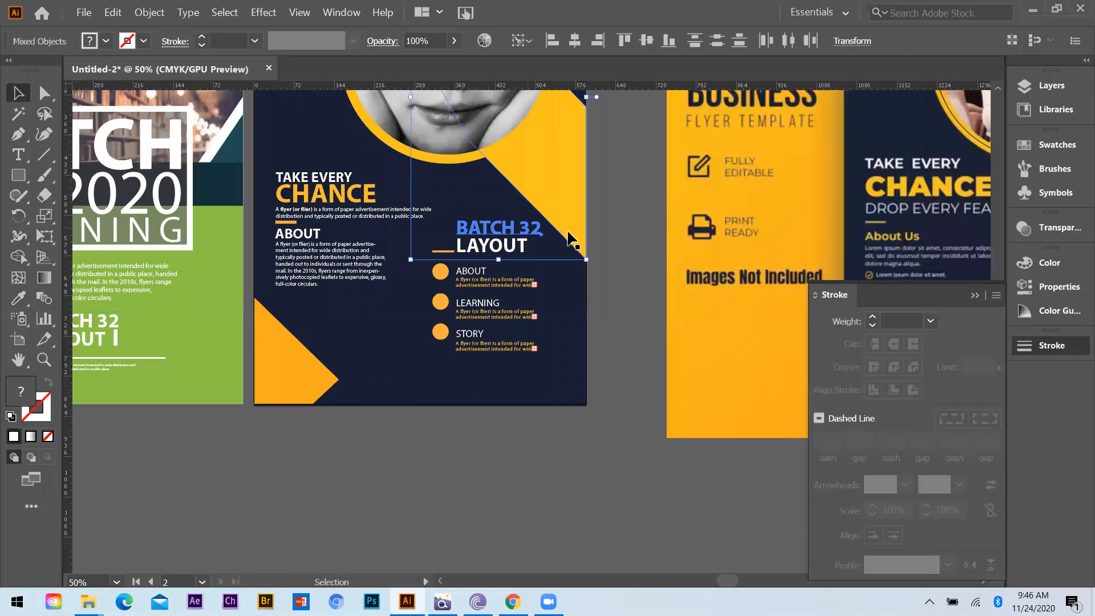
# Step: Scale the copied BATCH 32 LAYOUT heading down to about 30 pt and line it up with the ABOUT label's left edge
pyautogui.scroll(1, 520, 246)
pyautogui.click(517, 245)
pyautogui.keyDown('alt'); pyautogui.keyDown('shift'); pyautogui.moveTo(551, 261); pyautogui.dragTo(541, 255); pyautogui.keyUp('shift'); pyautogui.keyUp('alt')
pyautogui.moveTo(471, 228); pyautogui.dragTo(466, 226)
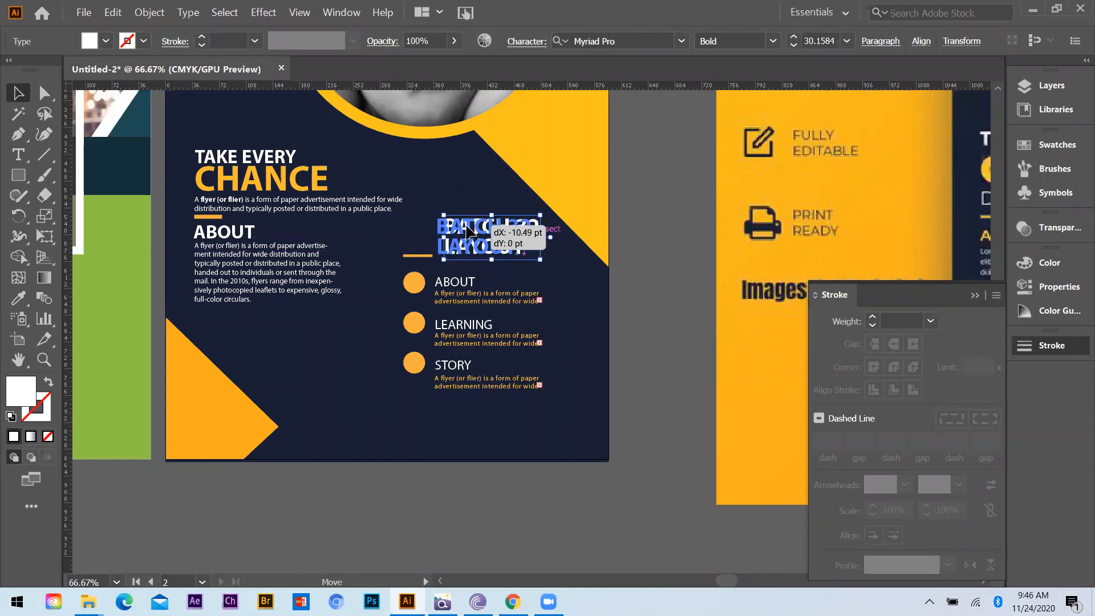
# Step: Color the BATCH 32 LAYOUT heading yellow by sampling the reference flyer's background
pyautogui.press('i')
pyautogui.click(739, 268)
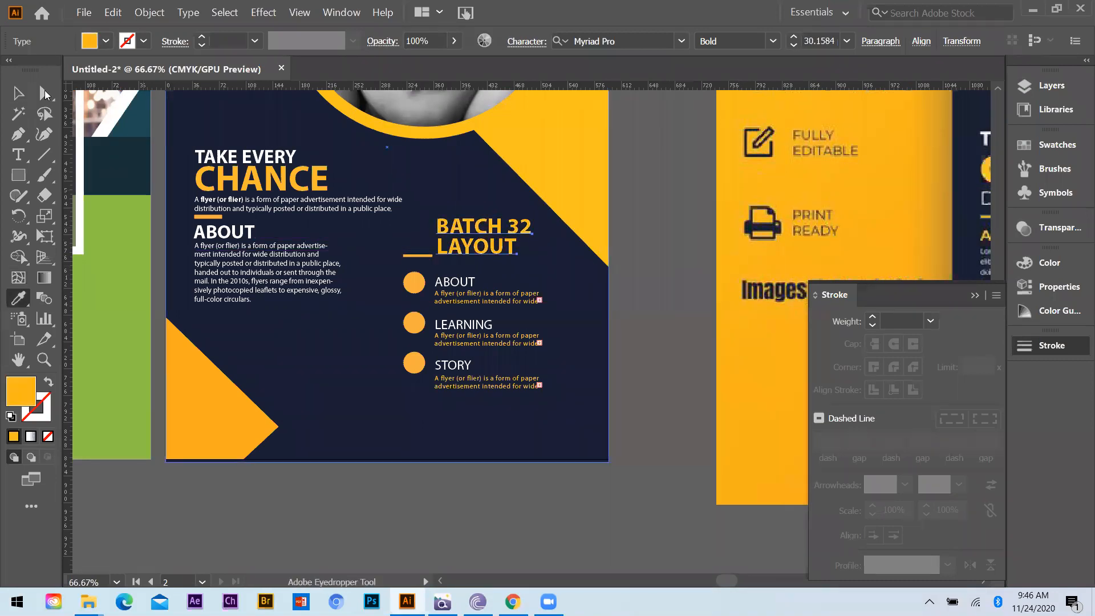
pyautogui.press('v')
pyautogui.click(368, 399)
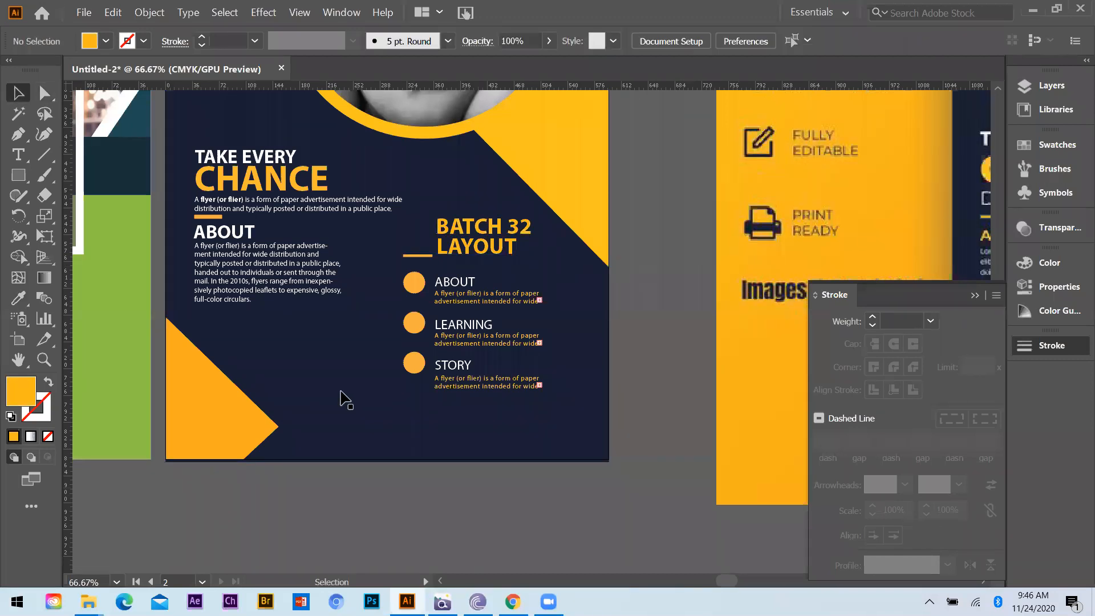
# Step: Place a yellow BATCH 32 title in the navy flyer's upper-left corner, where the reference has its logo
pyautogui.scroll(-1, 345, 393)
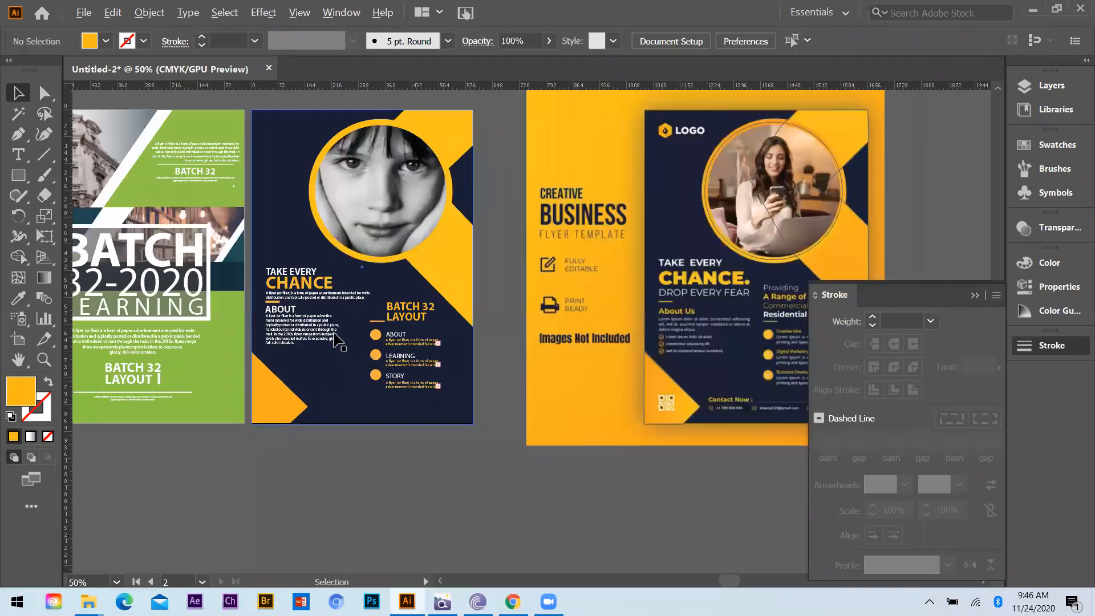
pyautogui.scroll(-1, 406, 378)
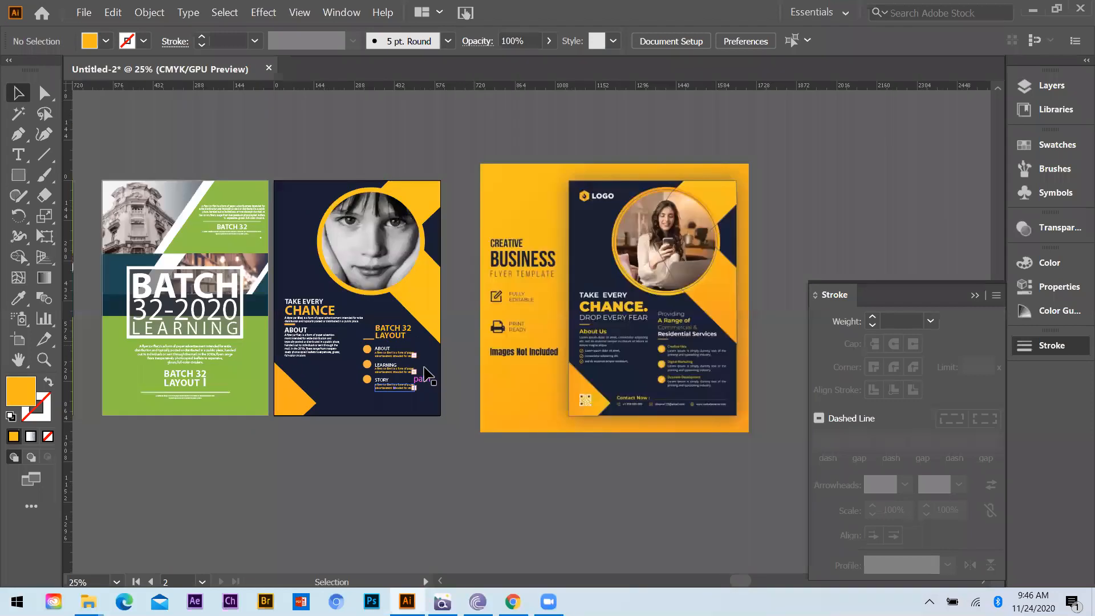
pyautogui.scroll(1, 308, 187)
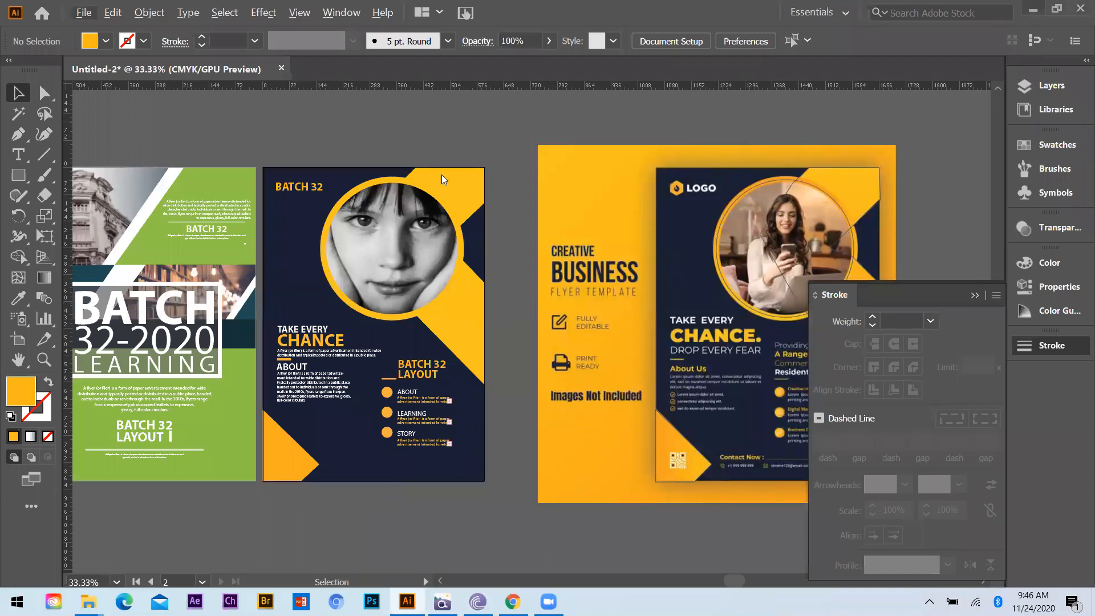
# Step: Switch to Chrome, open Google for a QR code image and bring that image onto the Illustrator canvas below the flyer
pyautogui.hotkey('alt', 'Tab')
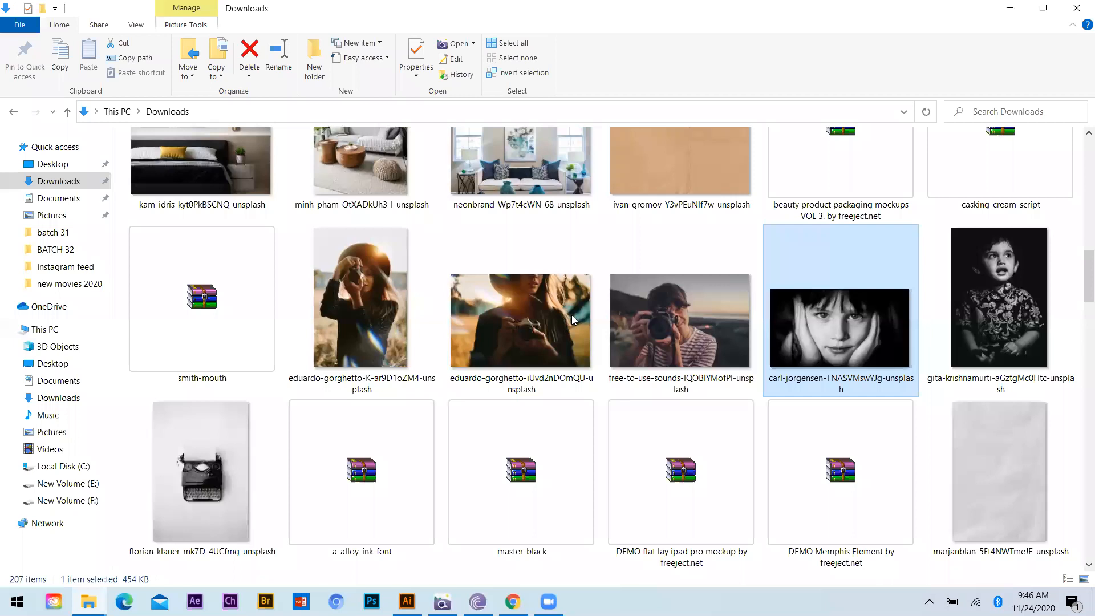
pyautogui.hotkey('alt', 'Tab')
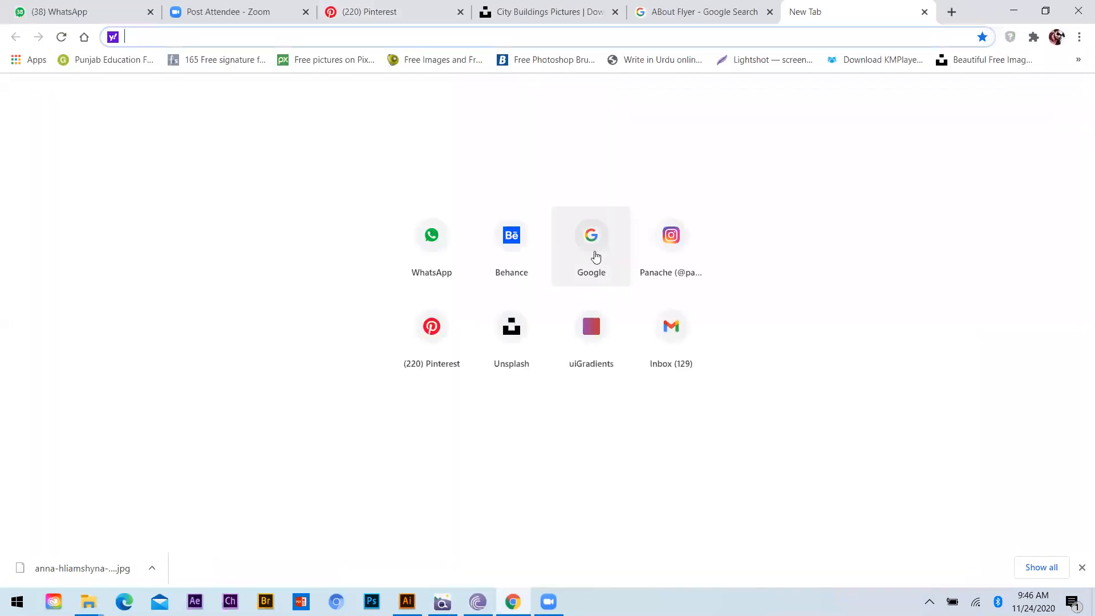
pyautogui.click(595, 258)
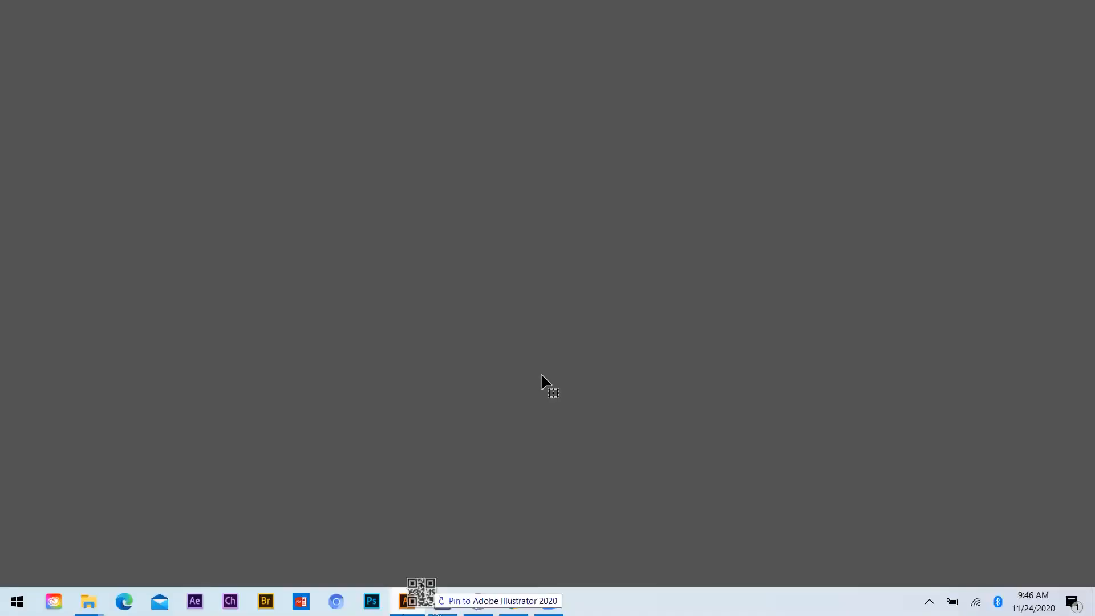
pyautogui.moveTo(576, 422); pyautogui.dragTo(359, 452)
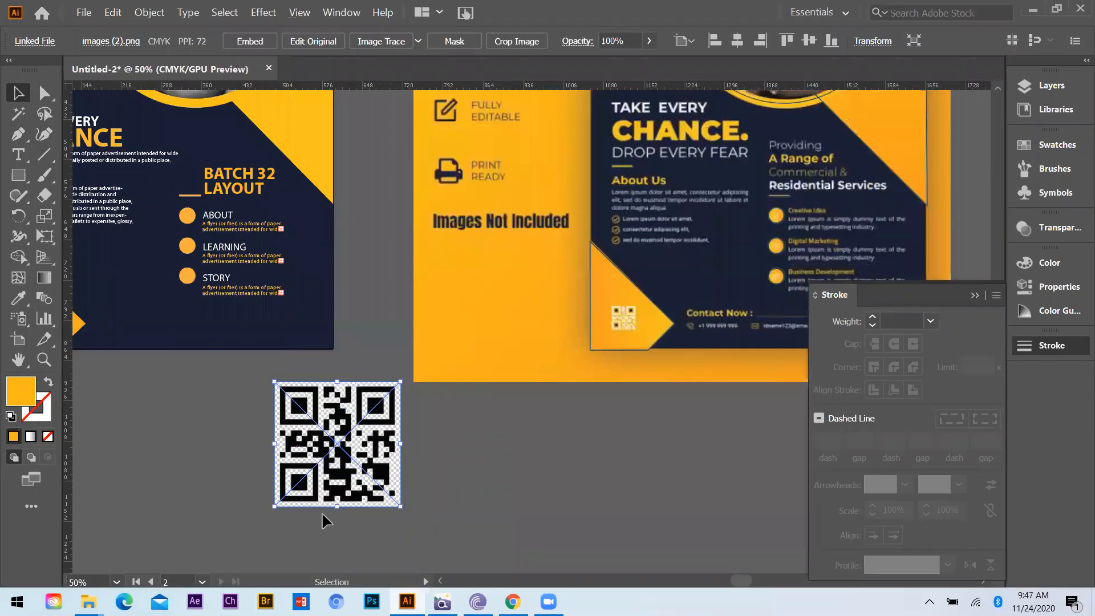
# Step: Image-trace the QR code with the default preset and expand the tracing into vector shapes
pyautogui.scroll(2, 323, 512)
pyautogui.moveTo(336, 392); pyautogui.dragTo(448, 422)
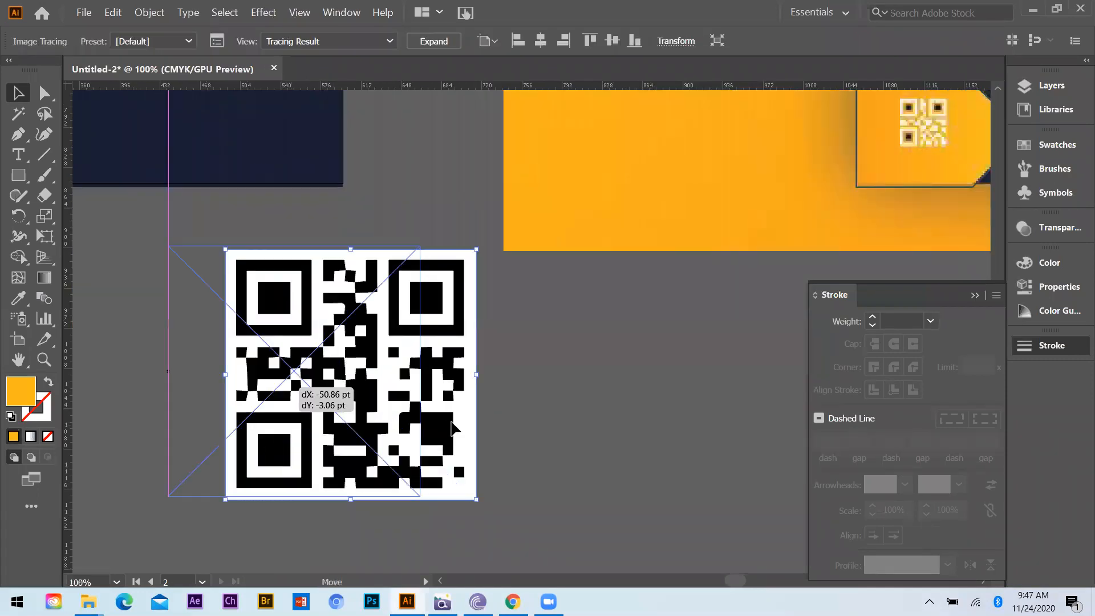
pyautogui.rightClick(283, 388)
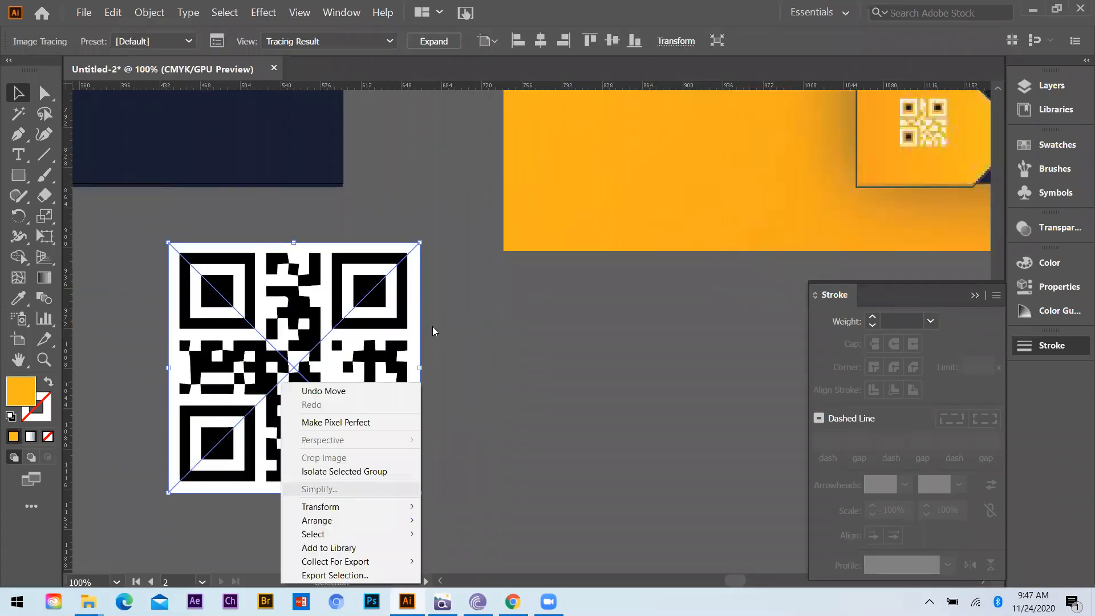
pyautogui.click(439, 41)
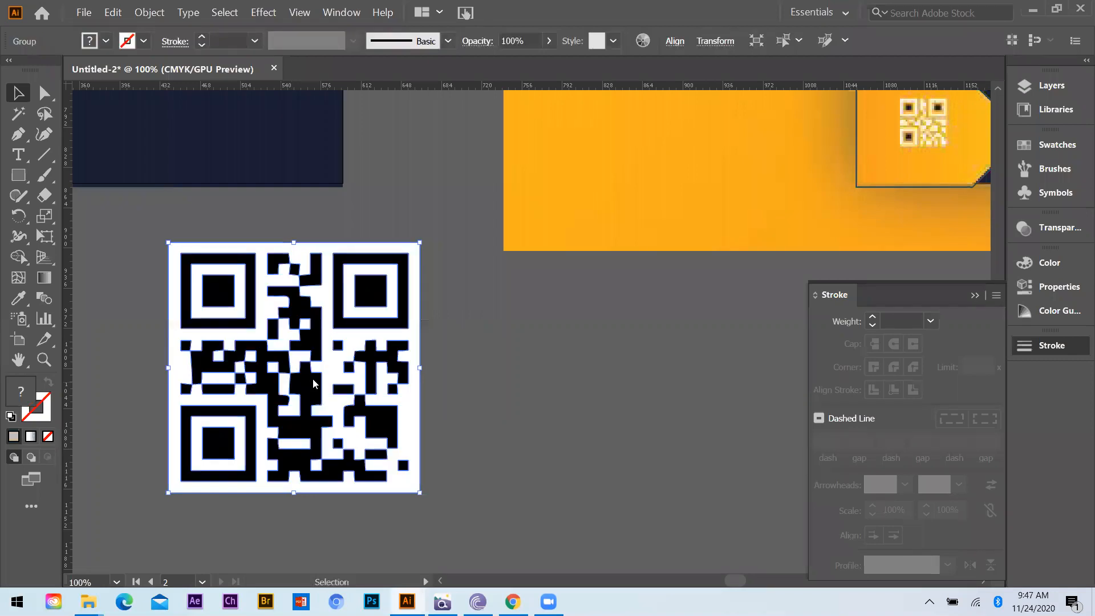
# Step: Ungroup the expanded QR code, pull out its large white background shape and delete it
pyautogui.rightClick(290, 366)
pyautogui.click(456, 394)
pyautogui.moveTo(412, 341); pyautogui.dragTo(705, 373)
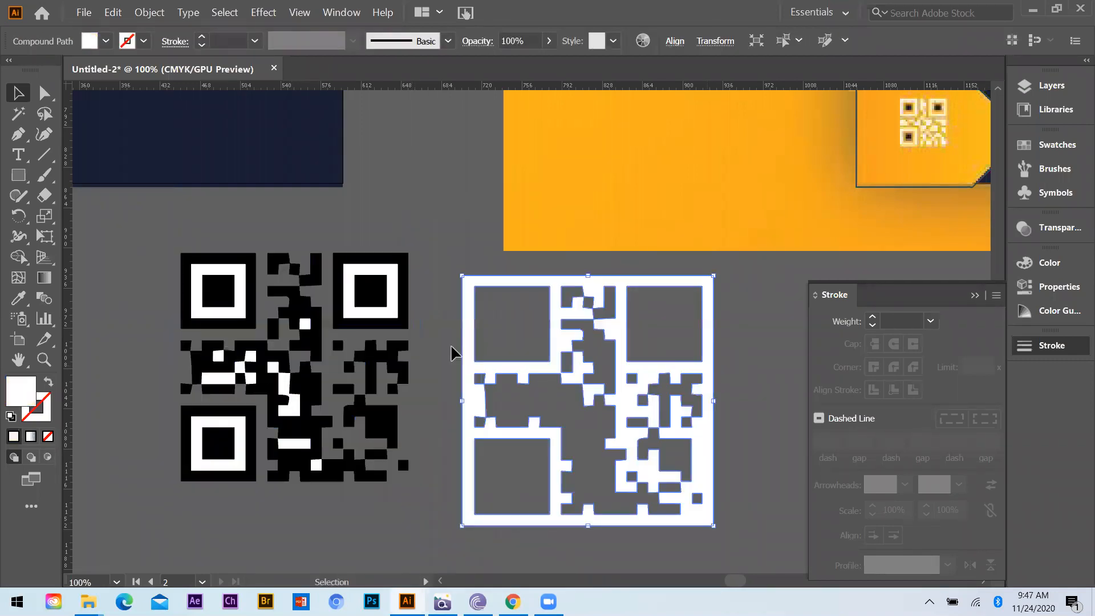
pyautogui.press('Delete')
# Step: Delete the remaining white pieces inside the QR code so only the black shapes are left
pyautogui.click(240, 274)
pyautogui.press('Delete')
pyautogui.click(306, 324)
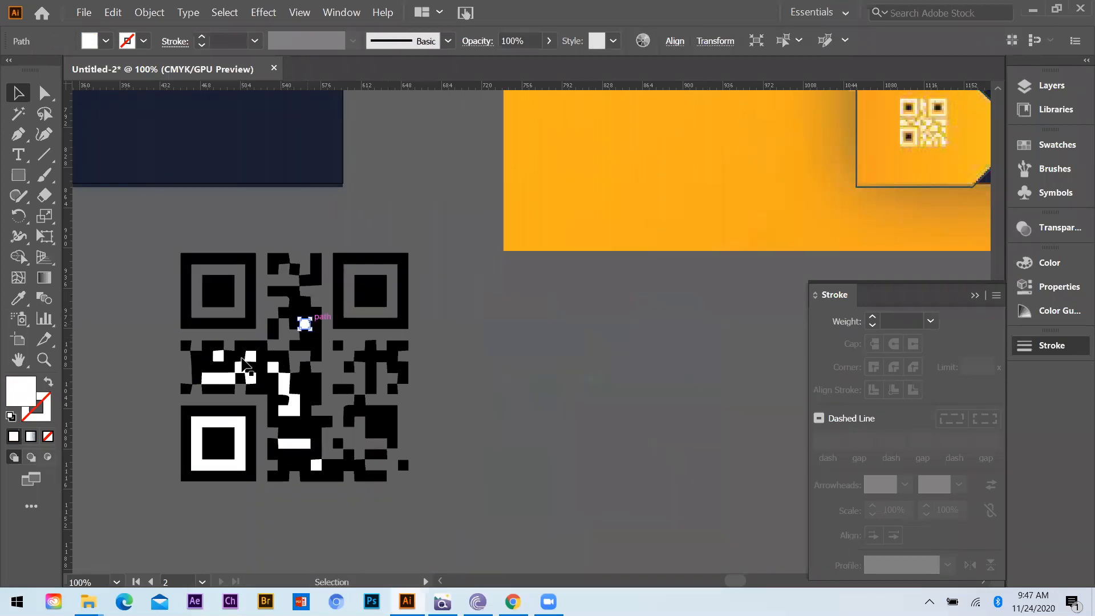
pyautogui.press('Delete')
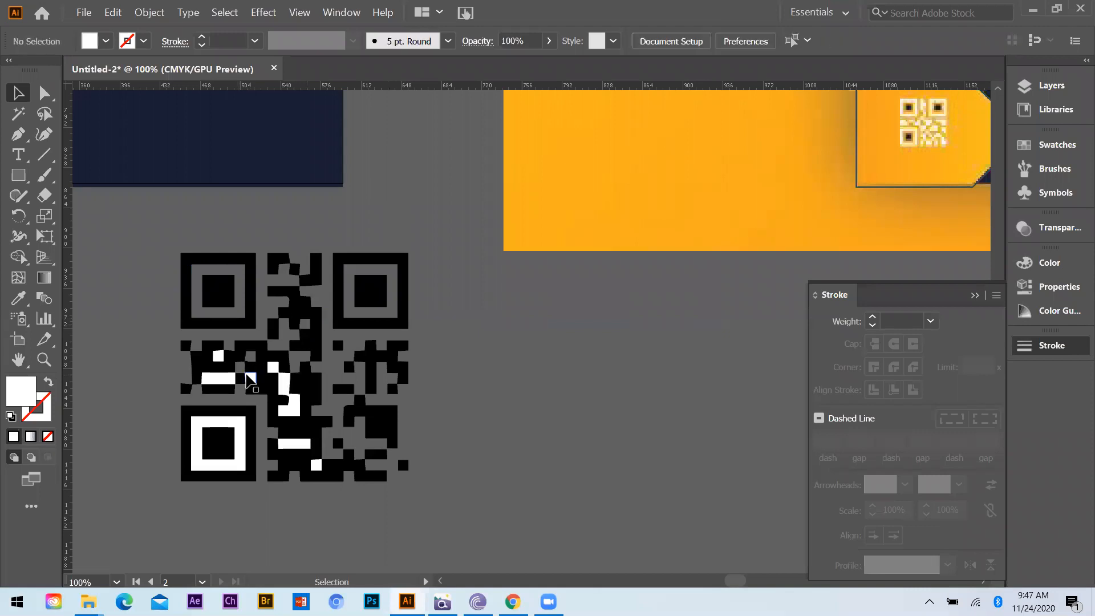
pyautogui.click(217, 356)
pyautogui.press('Delete')
pyautogui.click(282, 380)
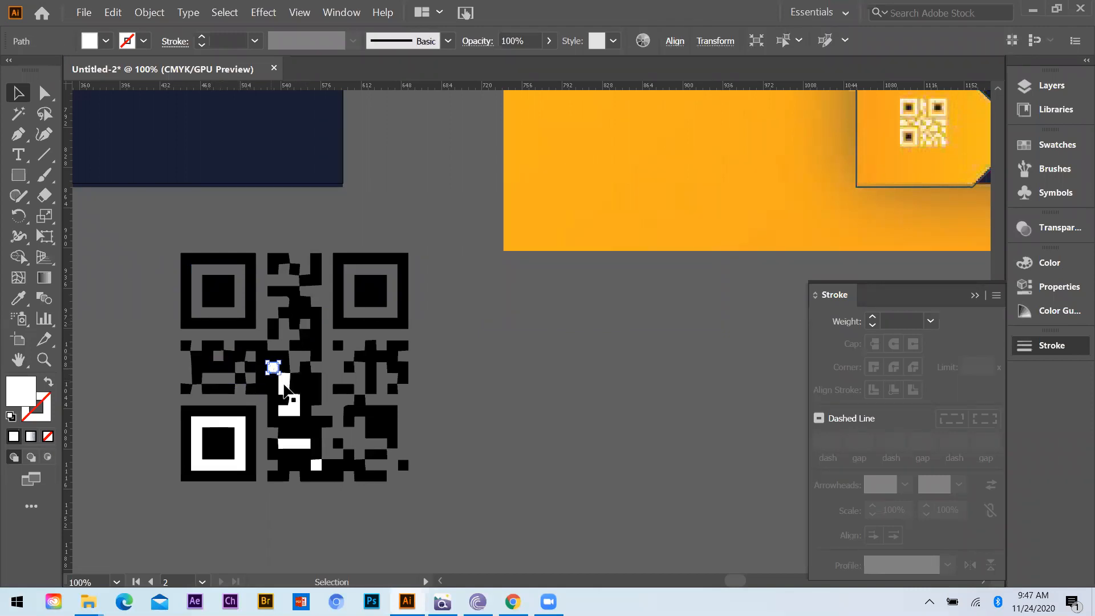
pyautogui.press('Delete')
pyautogui.click(215, 426)
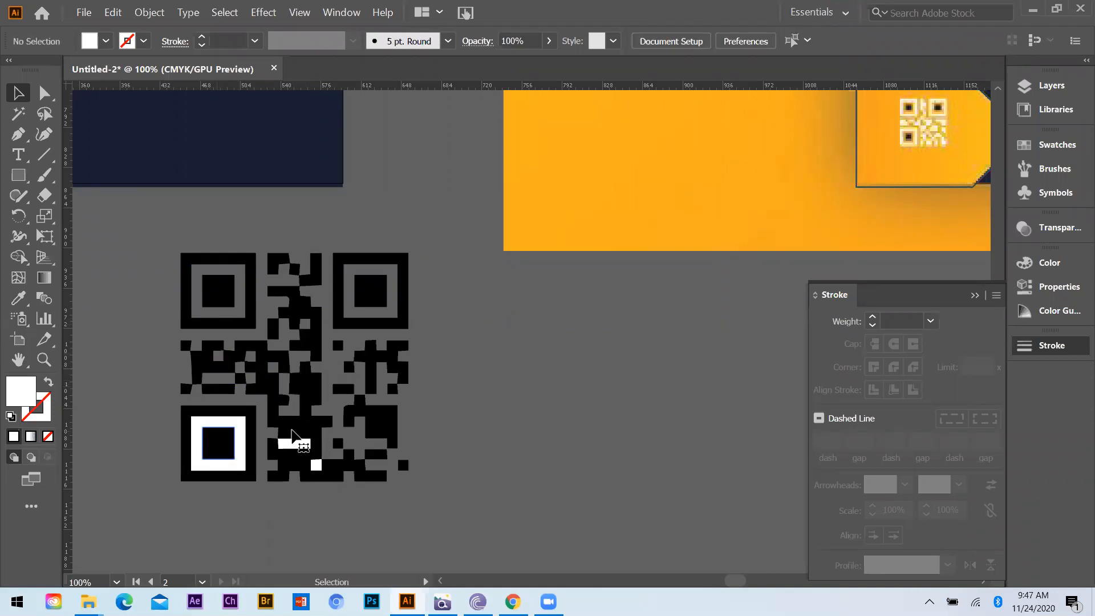
pyautogui.press('Delete')
pyautogui.click(289, 443)
pyautogui.press('Delete')
pyautogui.click(316, 466)
pyautogui.press('Delete')
# Step: Select all the black QR code shapes and group them
pyautogui.moveTo(168, 242); pyautogui.dragTo(444, 505)
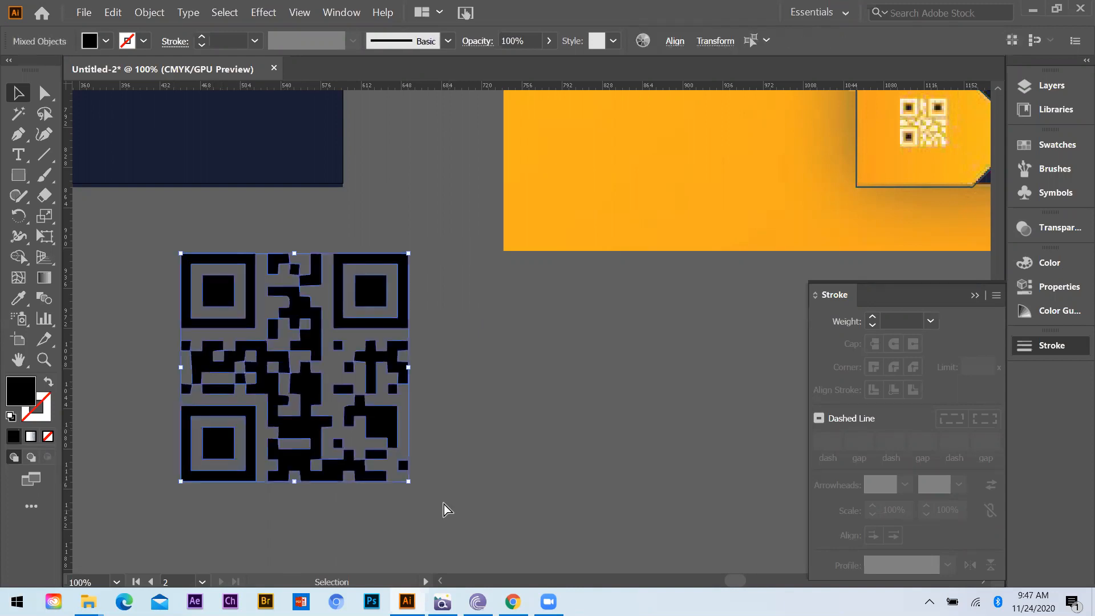
pyautogui.press('a')
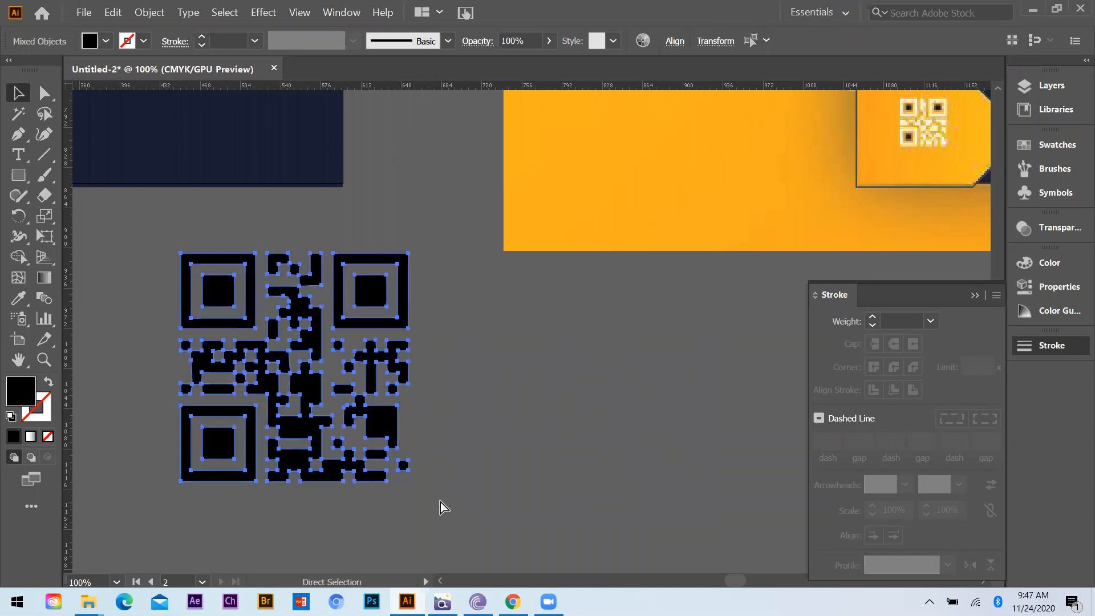
pyautogui.hotkey('ctrl', 'g')
pyautogui.press('v')
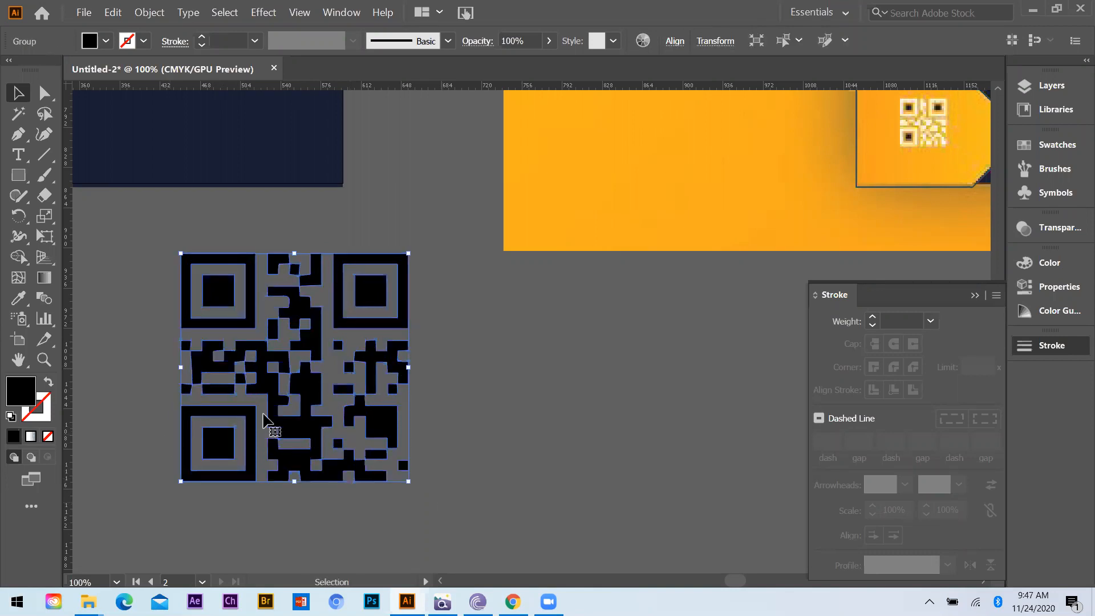
# Step: Scale the QR code group down and place it on the orange triangle in the navy flyer's lower-left corner
pyautogui.scroll(-2, 347, 439)
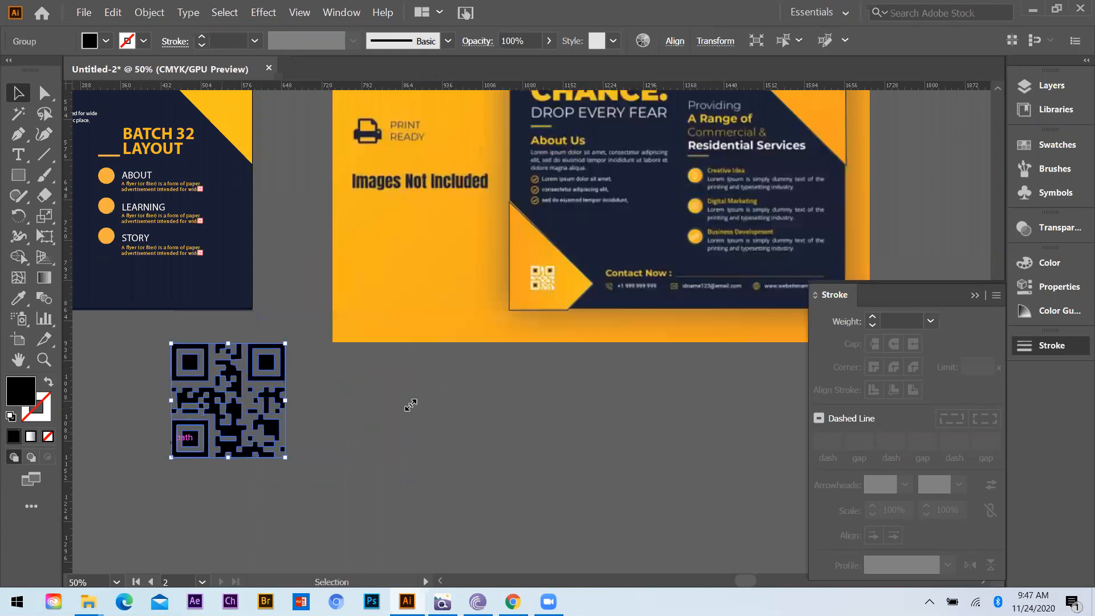
pyautogui.scroll(-2, 411, 405)
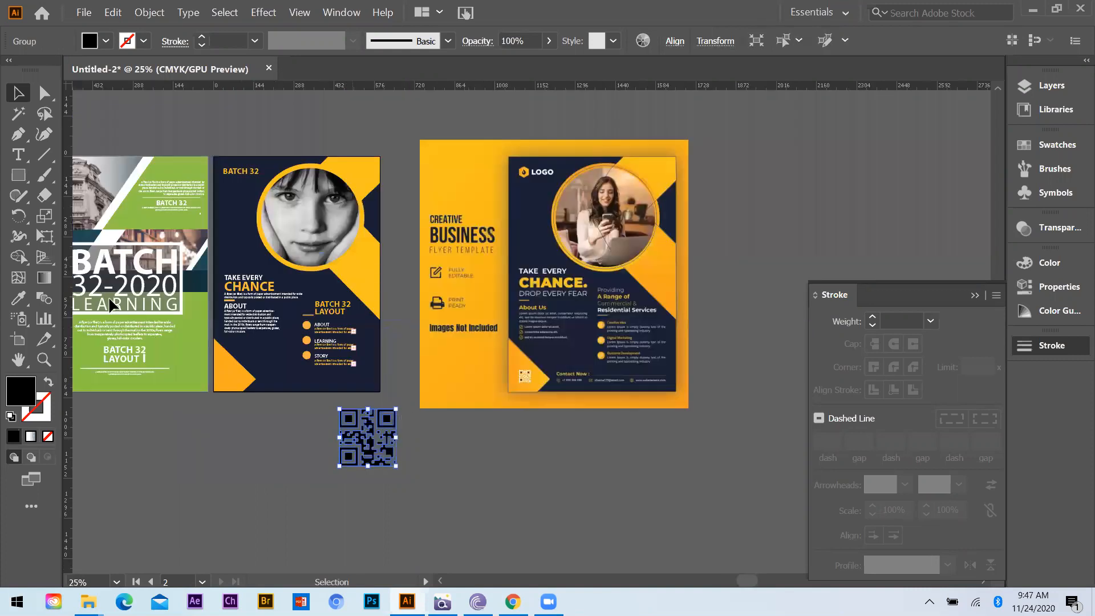
pyautogui.scroll(2, 349, 441)
pyautogui.moveTo(440, 394); pyautogui.dragTo(163, 270)
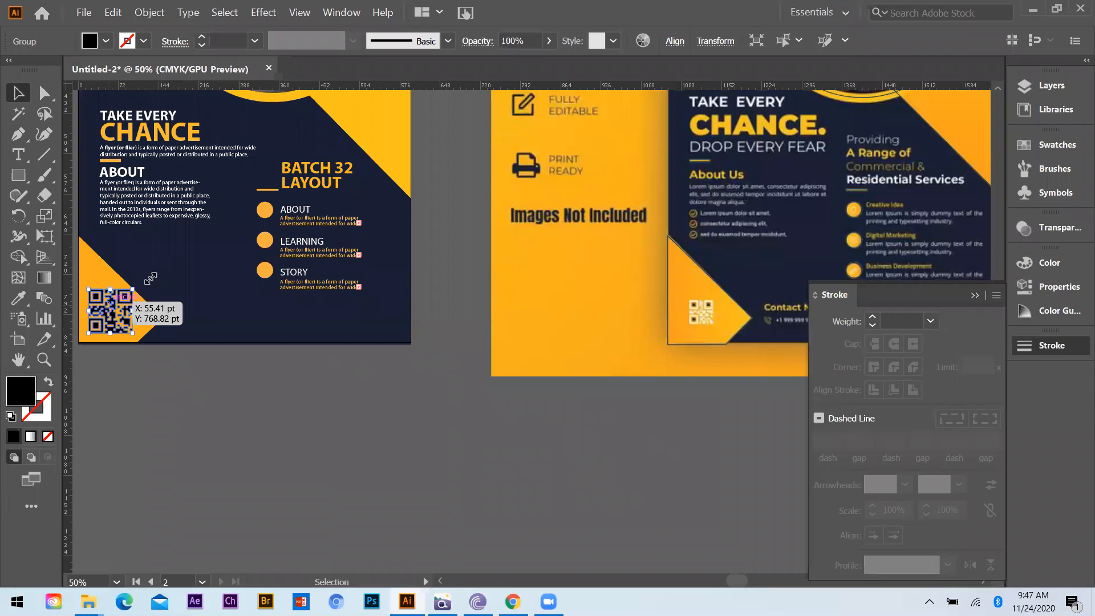
# Step: Recolour the QR code group on the orange triangle white with the Eyedropper
pyautogui.hotkey('ctrl', '+')
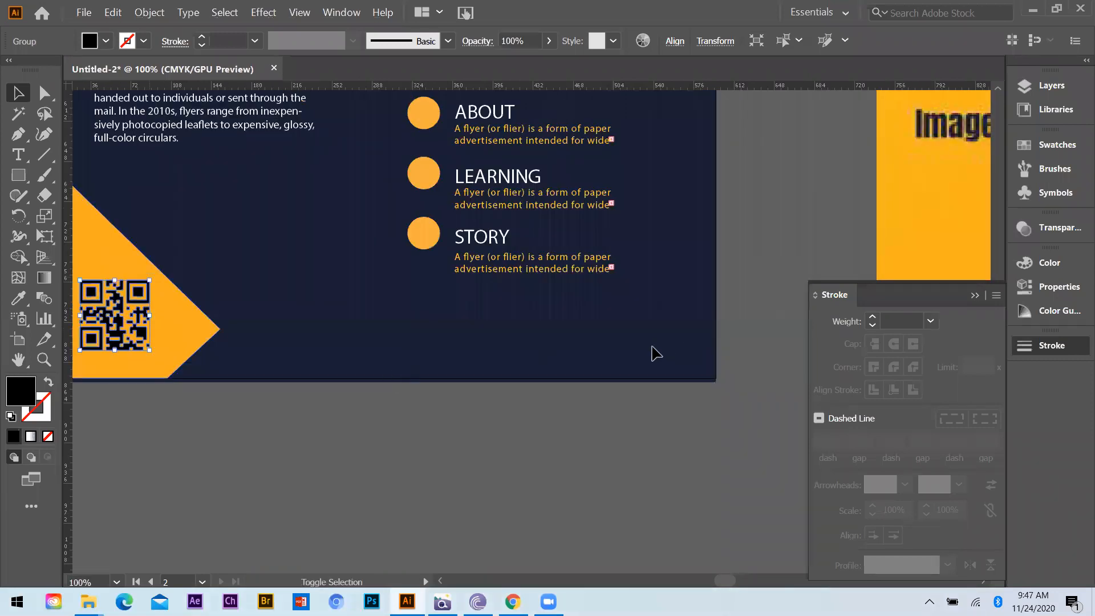
pyautogui.hotkey('ctrl', '-')
pyautogui.press('i')
pyautogui.hotkey('ctrl', '-')
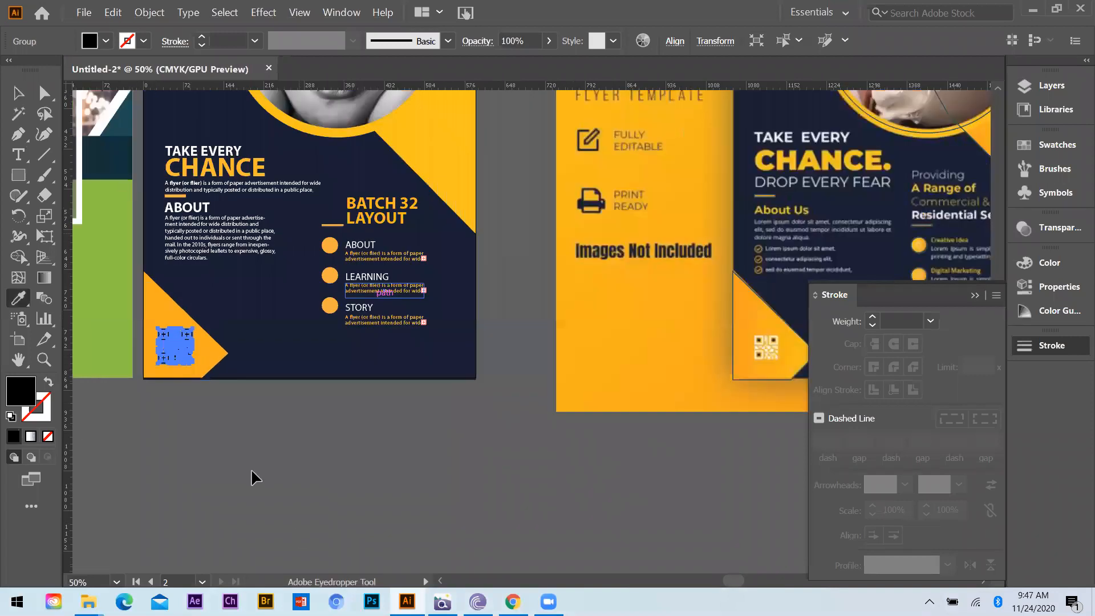
pyautogui.scroll(3, 225, 477)
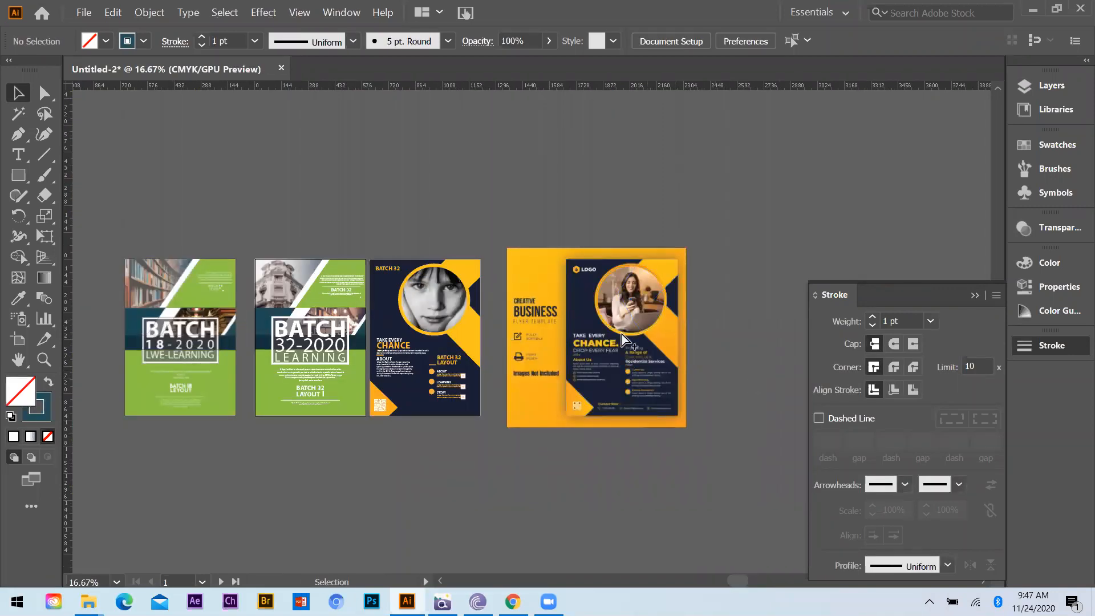
# Step: Delete the two reference flyers and the leftover stray pieces outside the artboards, keeping only the two finished flyers
pyautogui.hotkey('ctrl', 'a')
pyautogui.click(656, 417)
pyautogui.press('Delete')
pyautogui.moveTo(223, 456); pyautogui.dragTo(239, 351)
pyautogui.press('Delete')
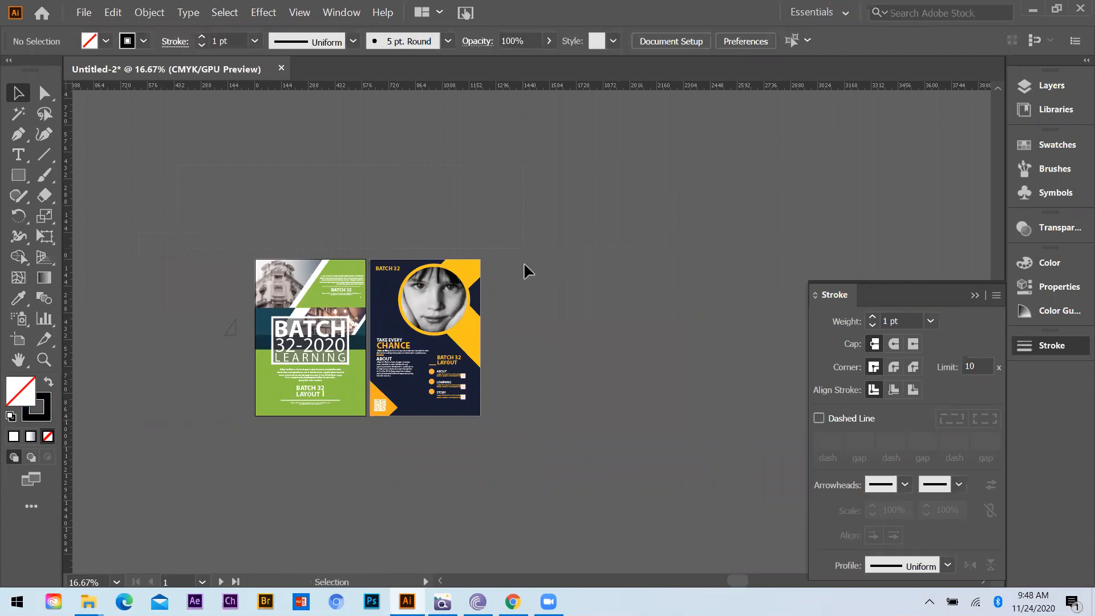
pyautogui.moveTo(242, 389); pyautogui.dragTo(245, 405)
pyautogui.press('Delete')
pyautogui.scroll(-2, 361, 337)
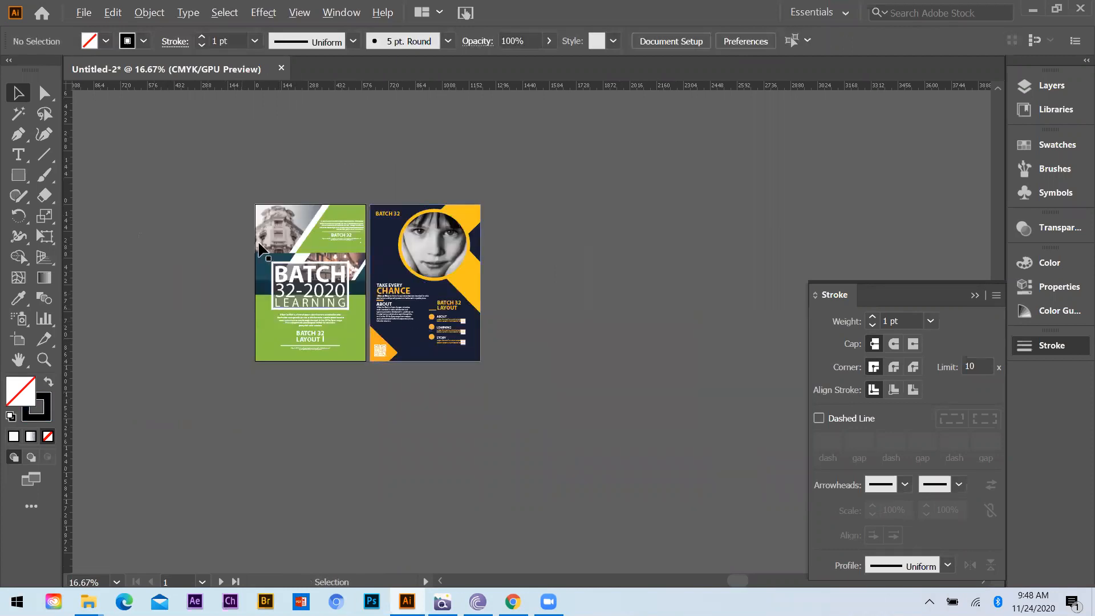
# Step: Save the document as Flyer Assignment in the BATCH 32 folder, in Adobe Illustrator format with the Illustrator 2020 version
pyautogui.hotkey('ctrl', '=')
pyautogui.click(84, 12)
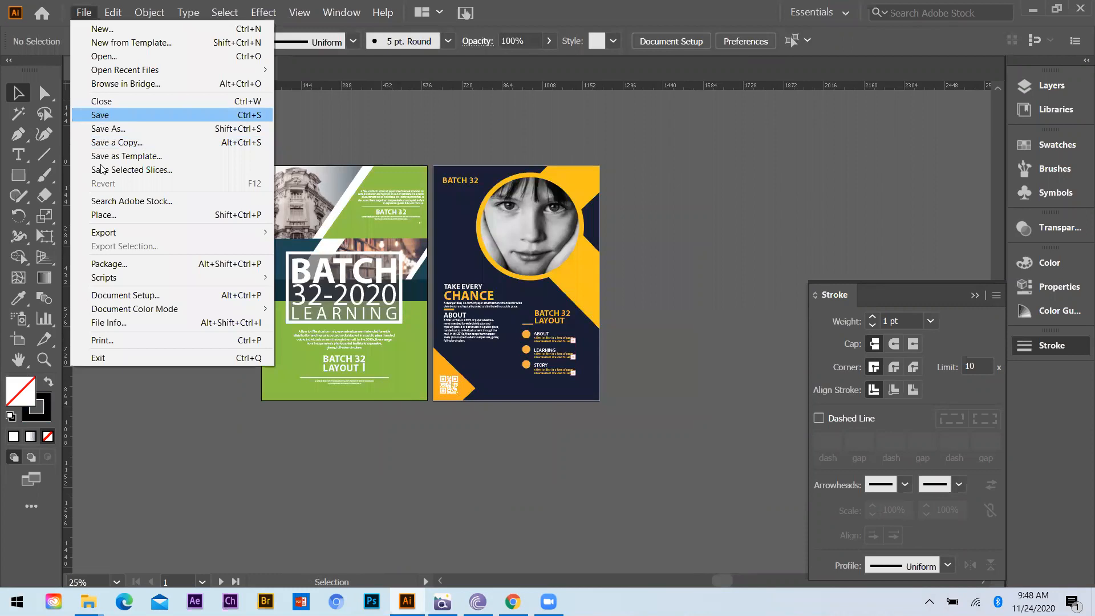
pyautogui.press('Return')
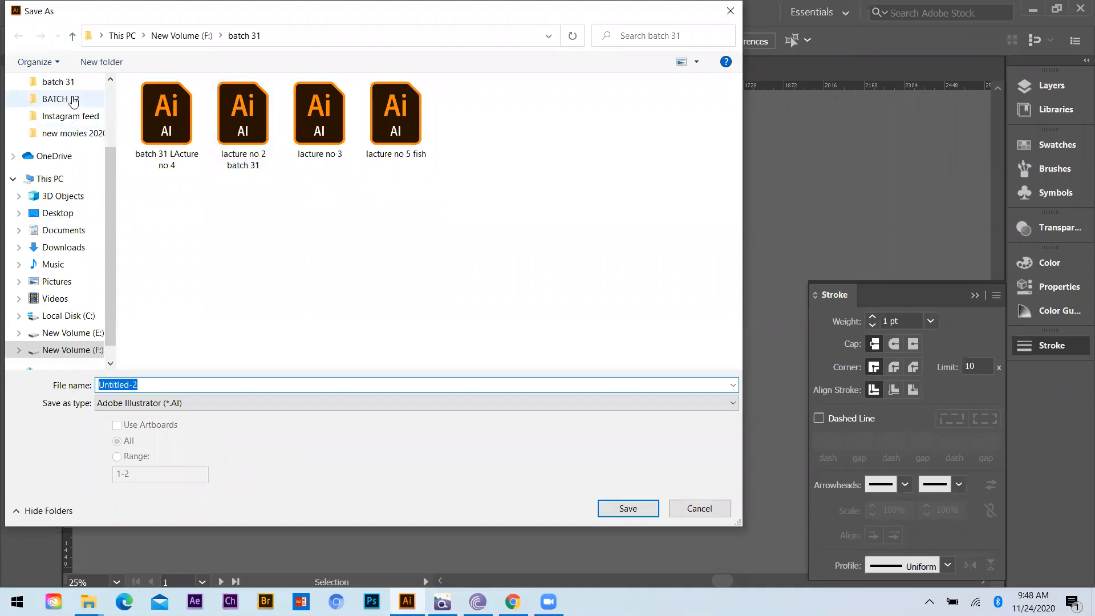
pyautogui.click(94, 99)
pyautogui.write('Flyer Assignment')
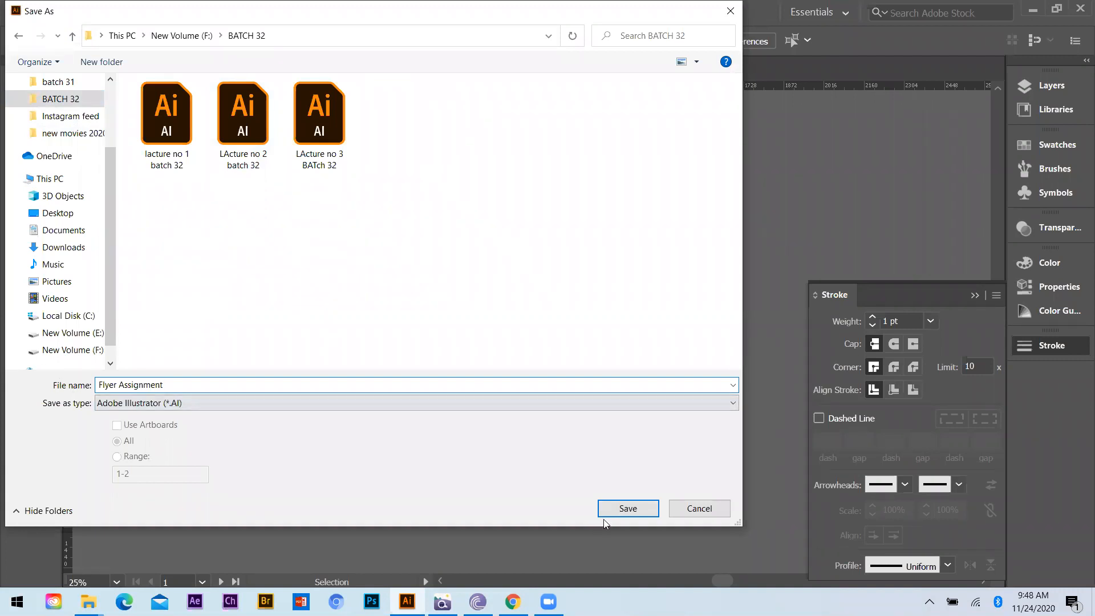
pyautogui.click(643, 507)
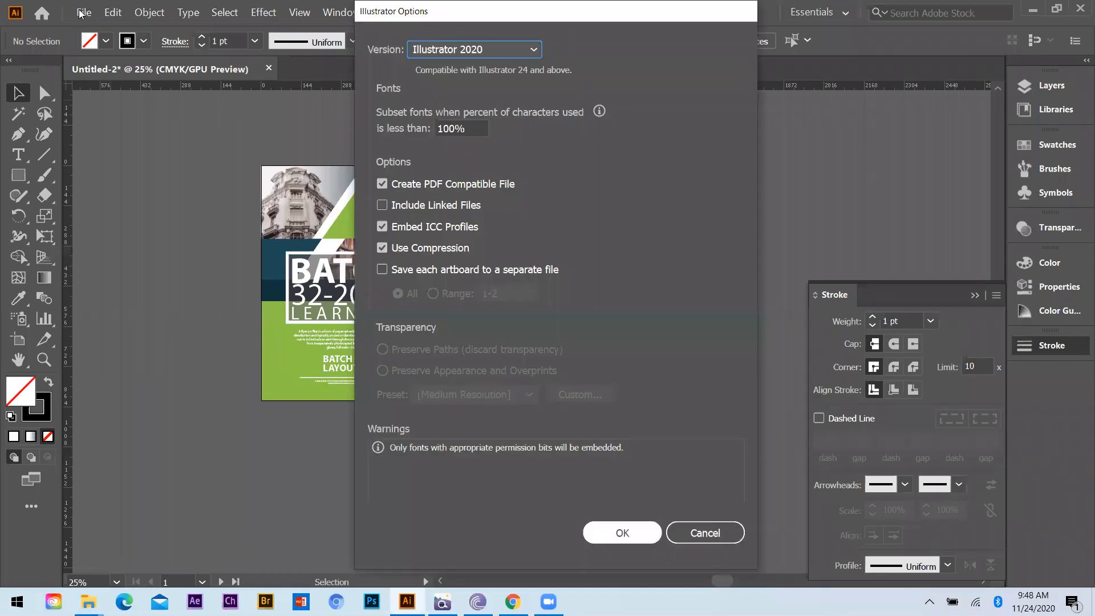
pyautogui.press('Return')
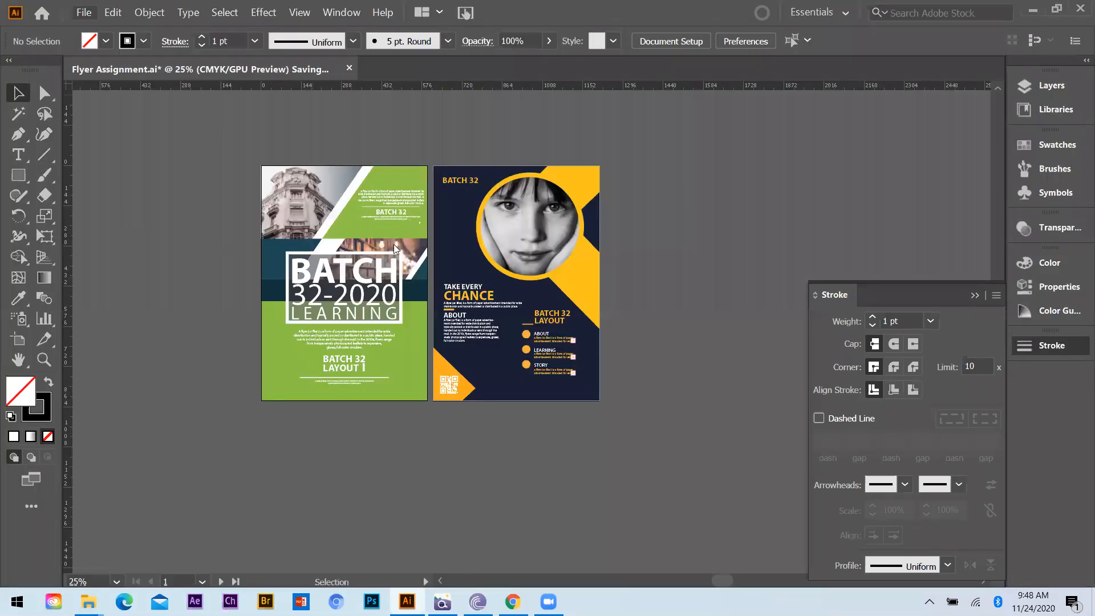
# Step: Export both flyers together as the JPEG Flyer Assignment, with RGB colour, maximum quality 10 and medium 150 ppi resolution
pyautogui.click(391, 247)
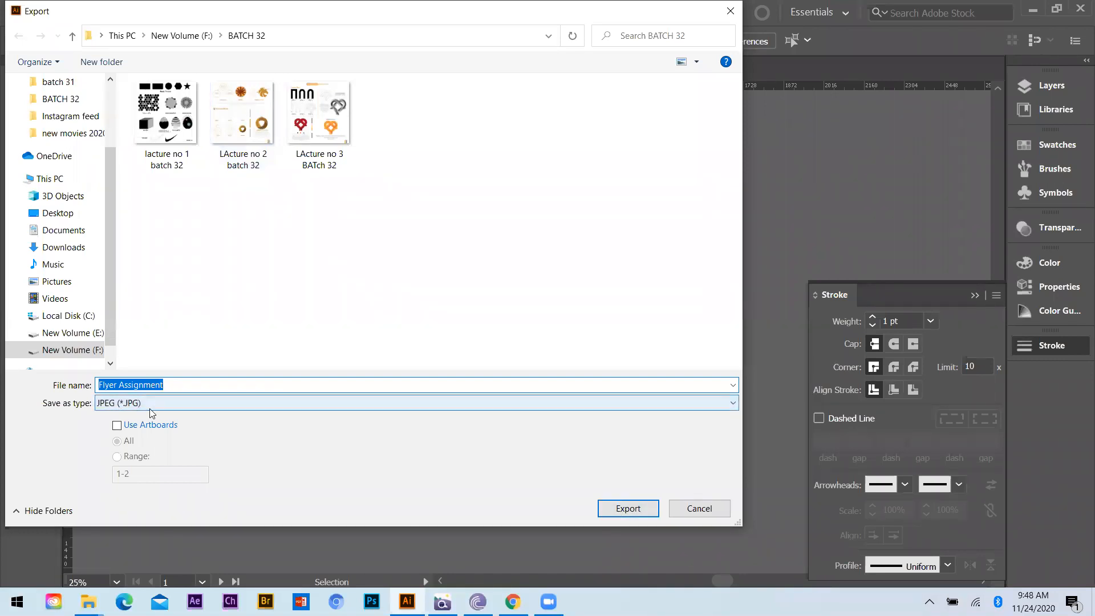
pyautogui.click(134, 480)
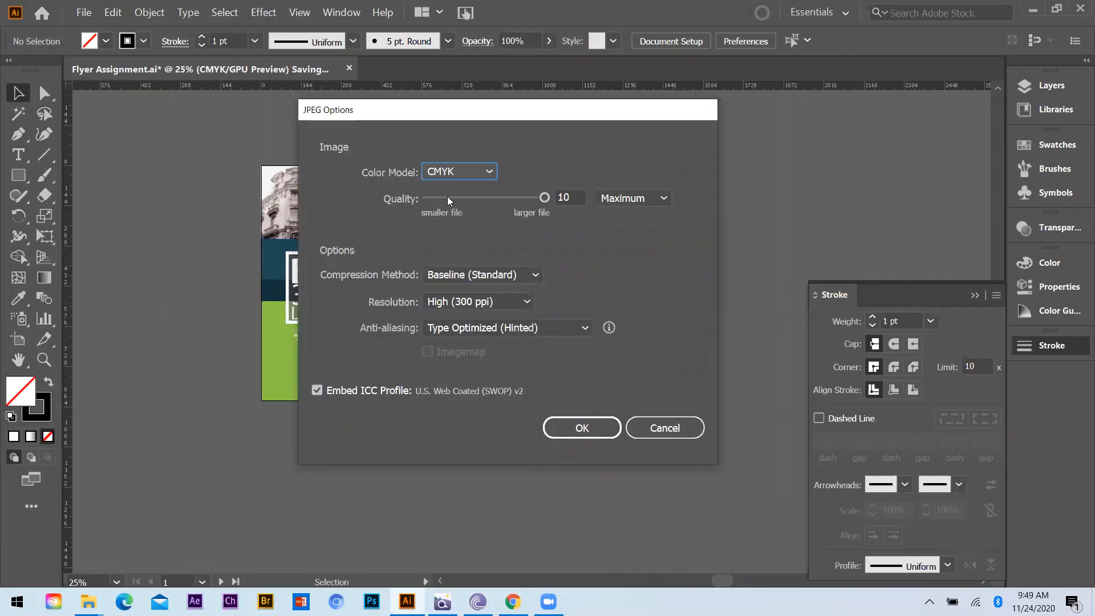
pyautogui.click(447, 172)
pyautogui.click(436, 190)
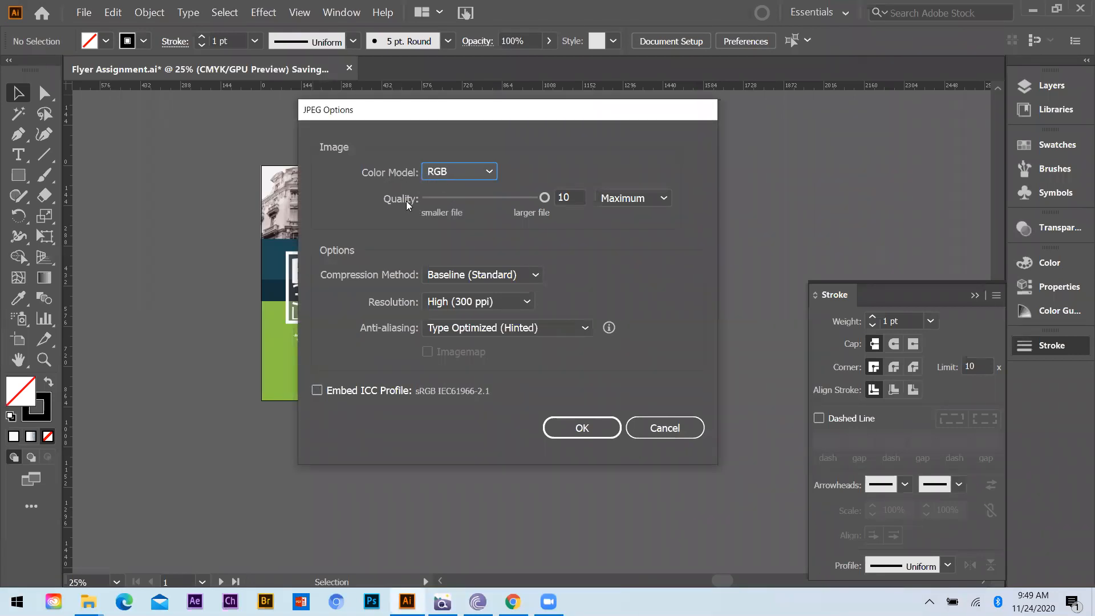
pyautogui.click(517, 302)
pyautogui.click(481, 339)
pyautogui.click(569, 422)
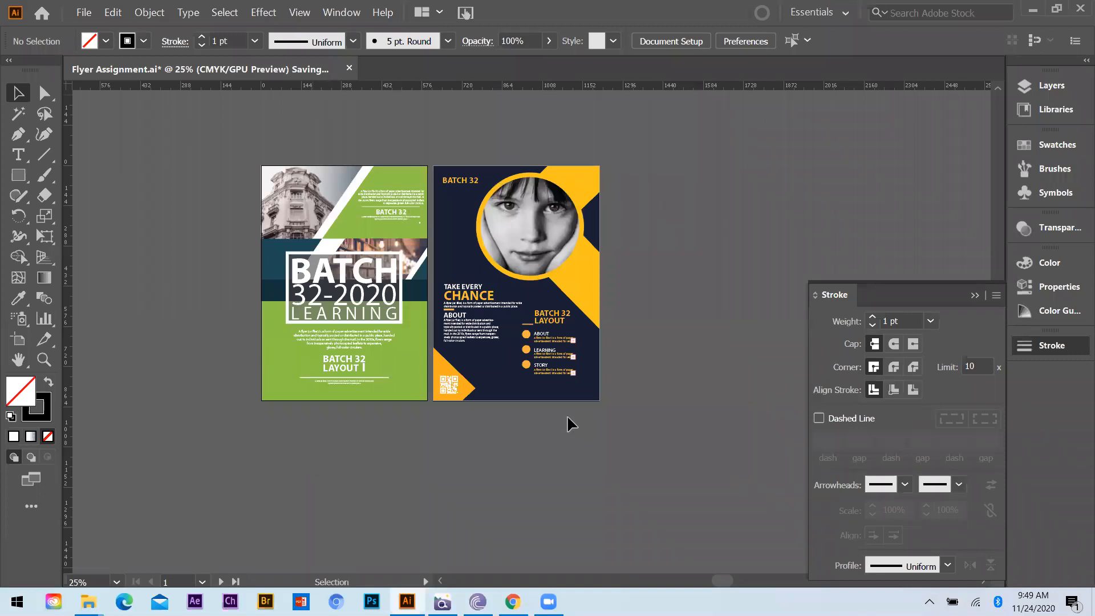
# Step: Export Flyer Assignment as JPEGs using all artboards, in RGB with maximum quality 10 and medium 150 ppi resolution
pyautogui.click(82, 12)
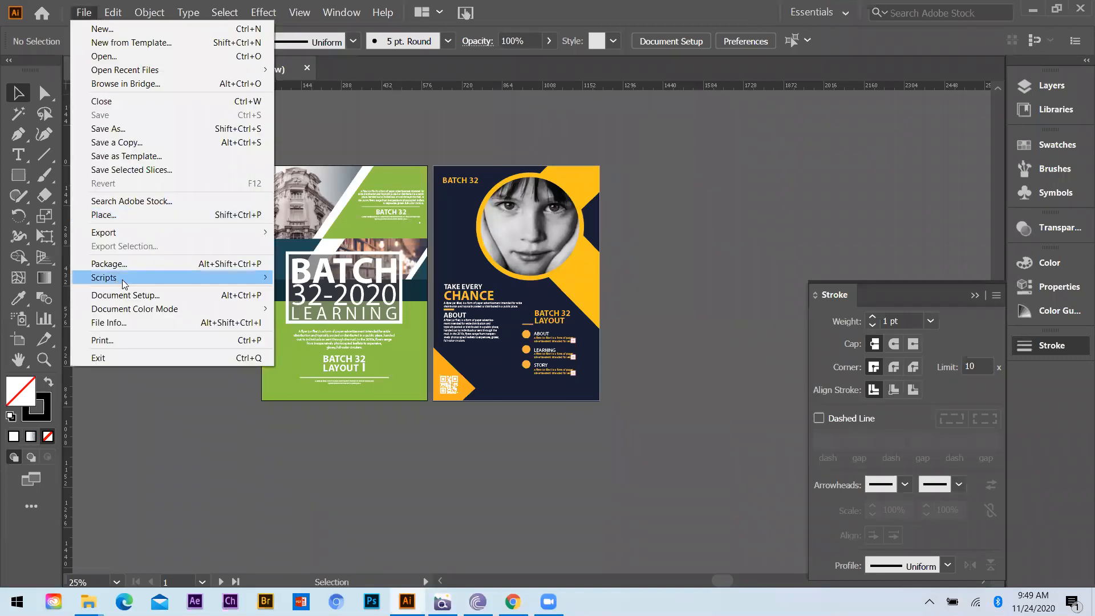
pyautogui.moveTo(114, 232)
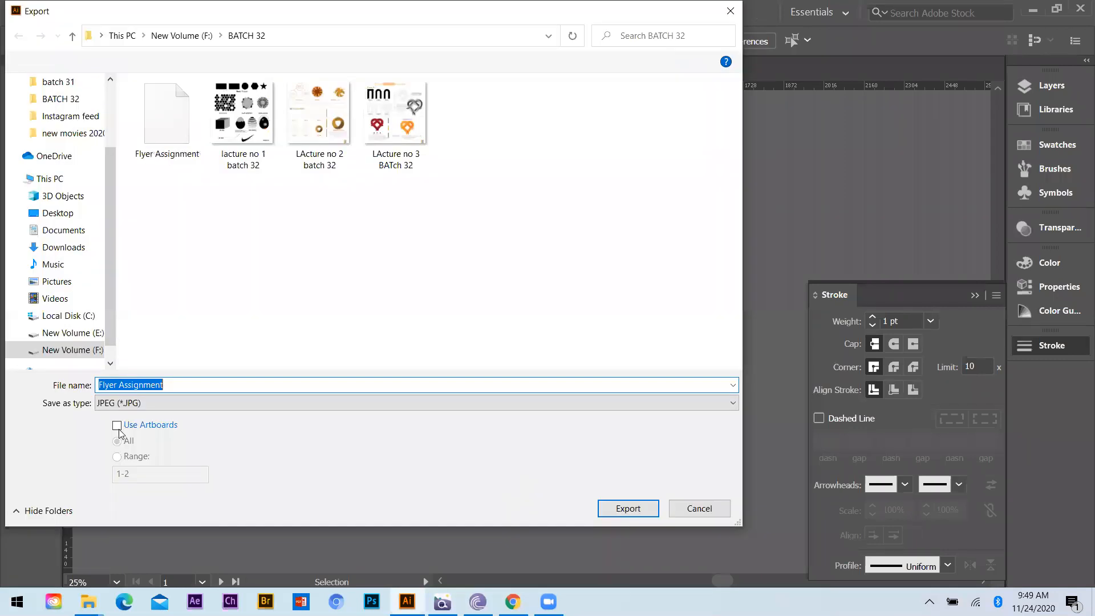
pyautogui.click(119, 428)
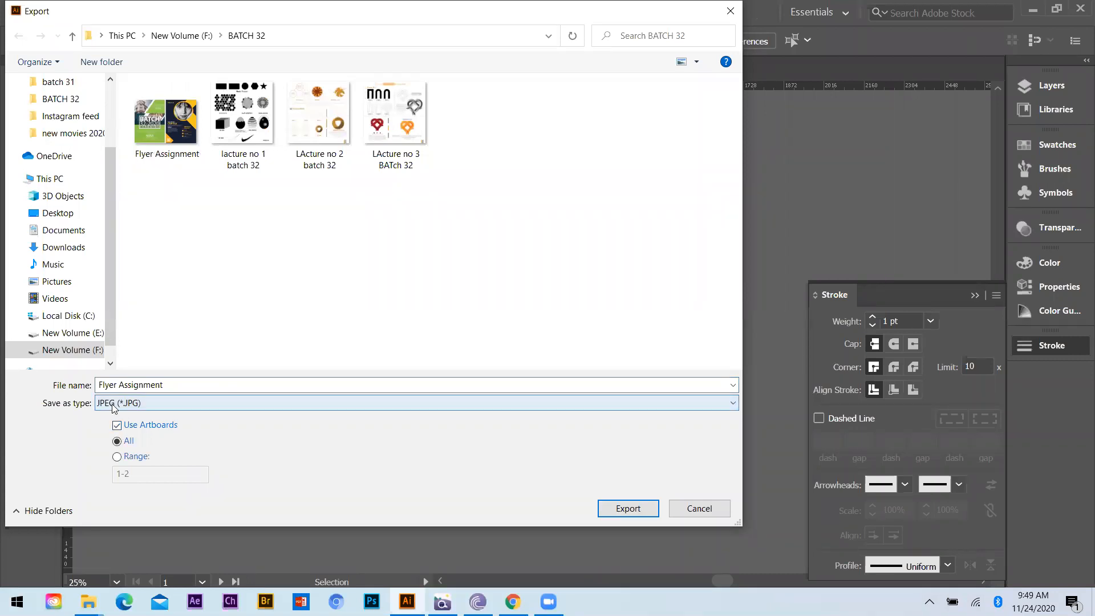
pyautogui.click(629, 509)
pyautogui.click(451, 189)
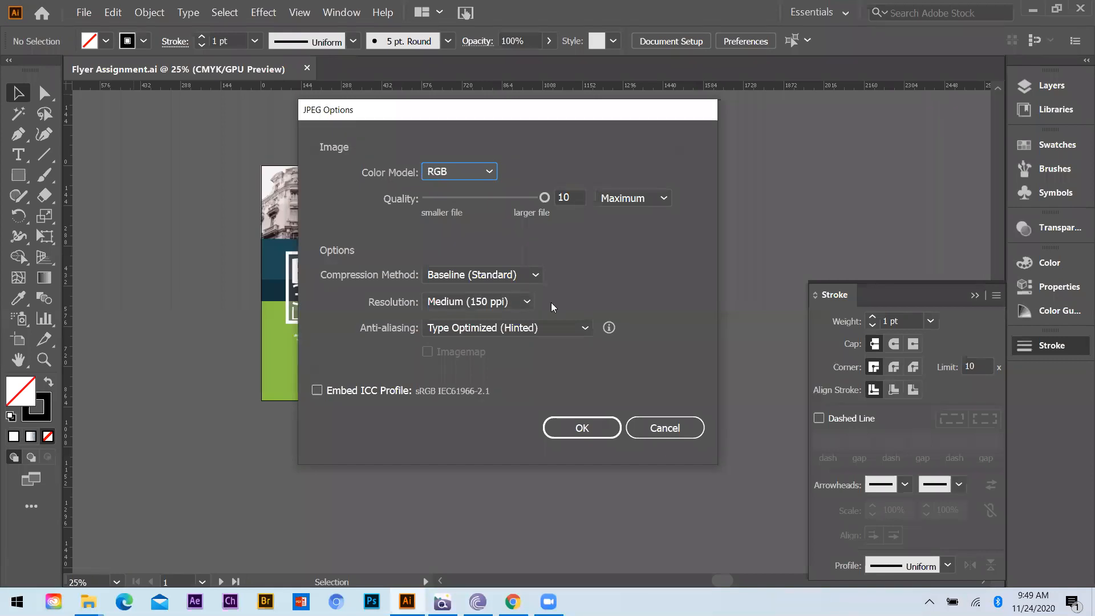
pyautogui.click(570, 427)
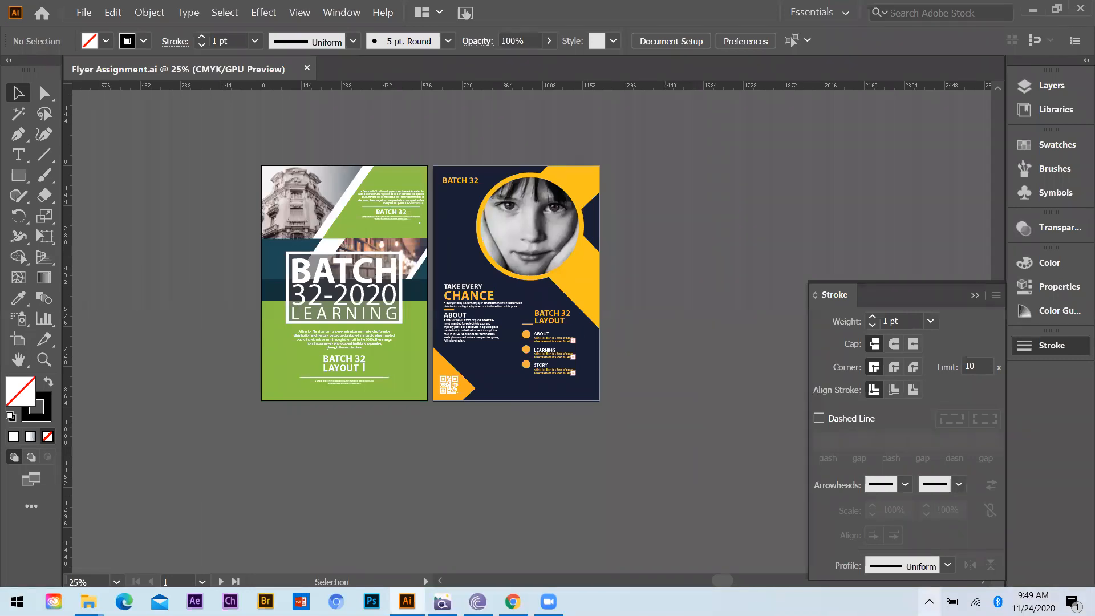
# Step: Collapse the Stroke settings and select the large BATCH heading on the green flyer
pyautogui.click(975, 295)
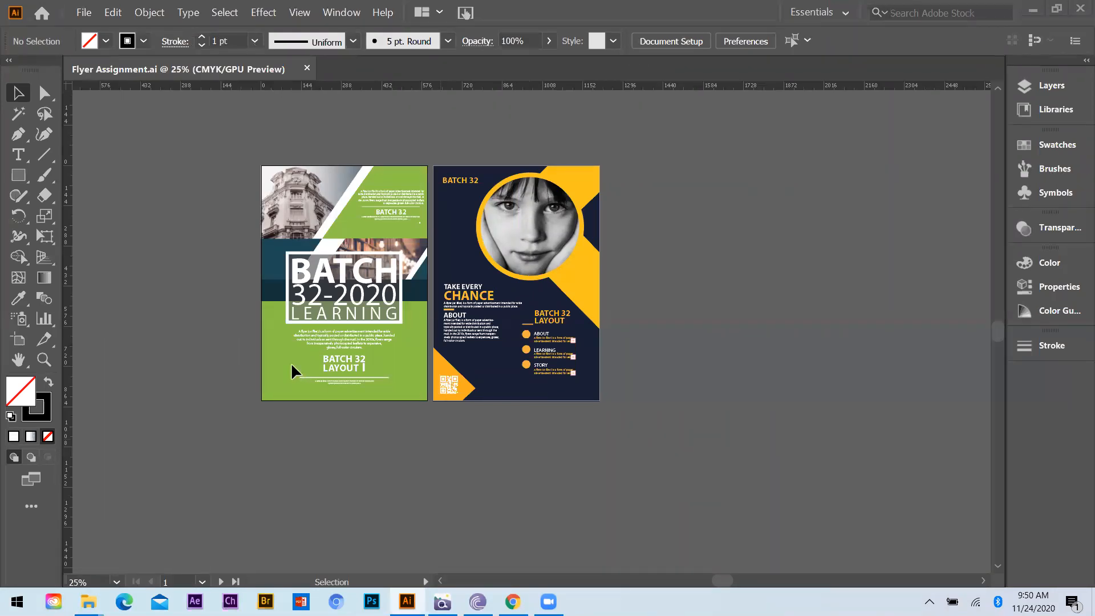
pyautogui.click(341, 264)
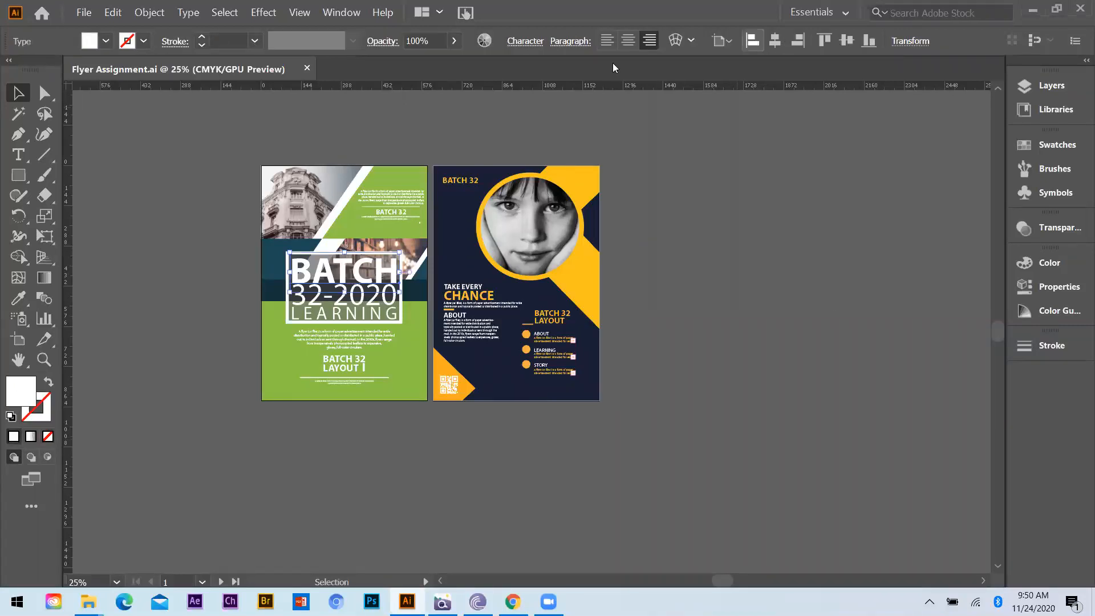